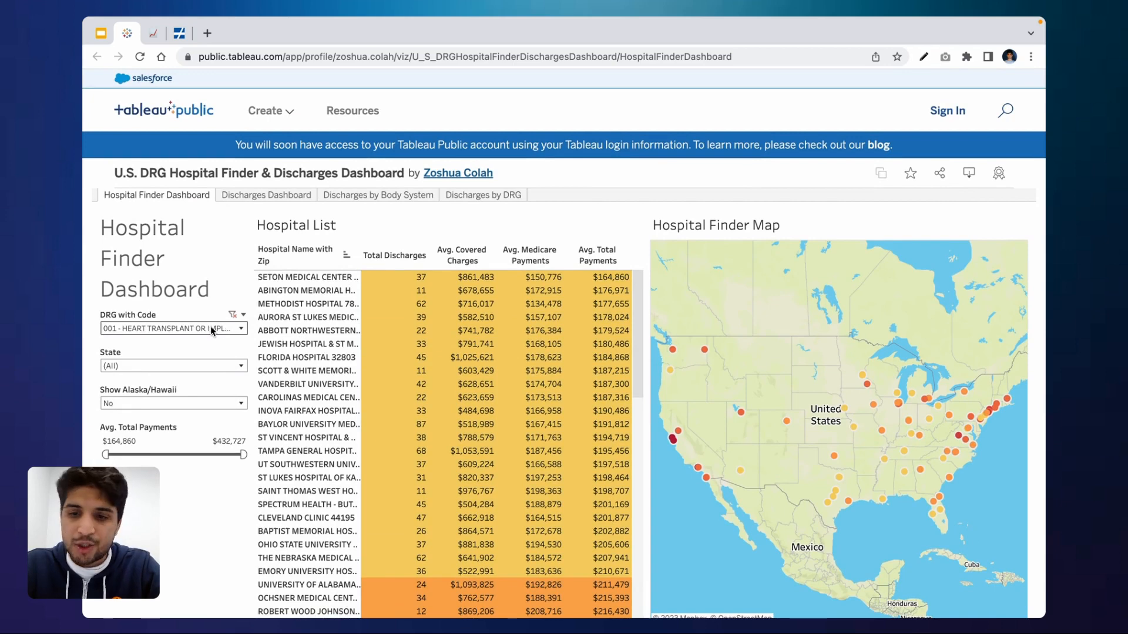
# - Highlight the Avg. Total Payments column and locate Methodist Hospital 78229 on the hospital finder map, clearing each selection
pyautogui.moveTo(706, 353)
pyautogui.moveTo(744, 421)
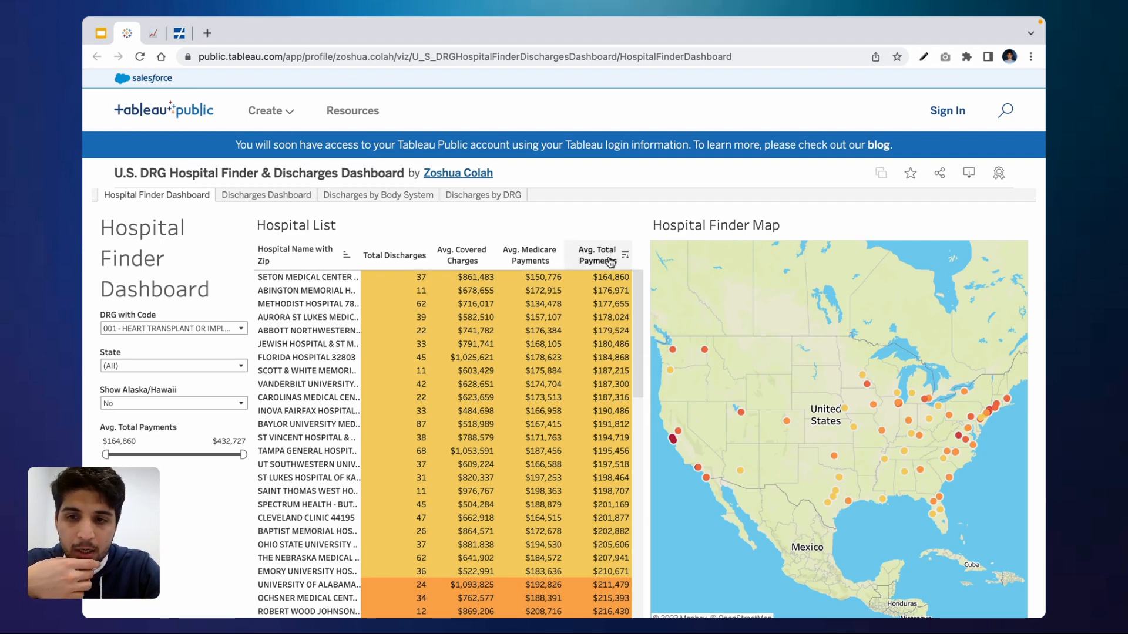
pyautogui.click(609, 259)
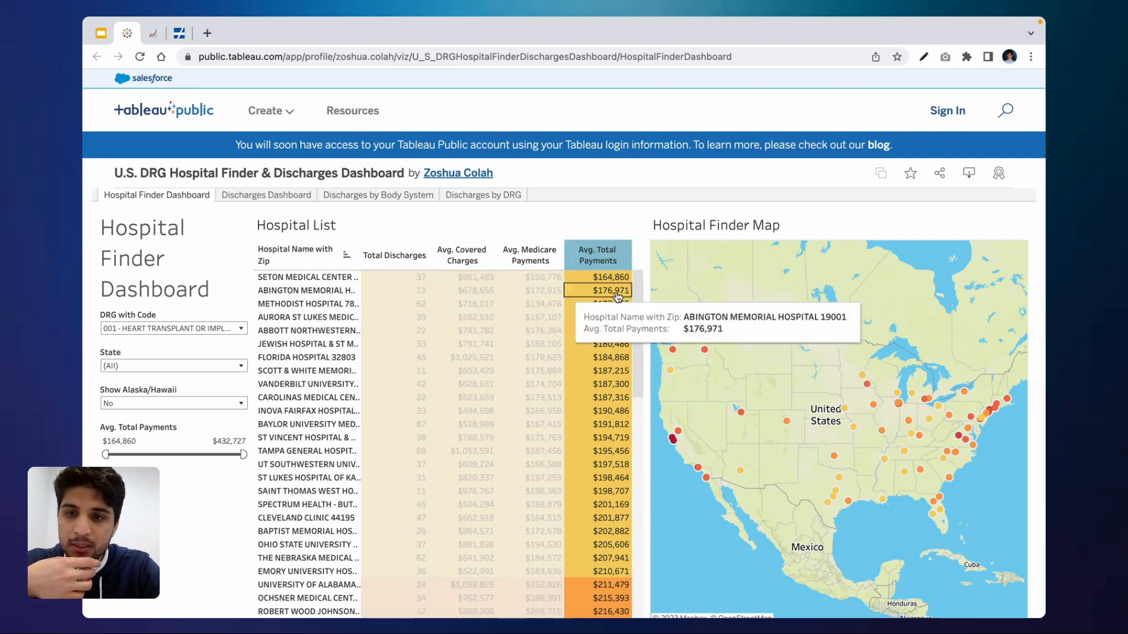
pyautogui.click(594, 262)
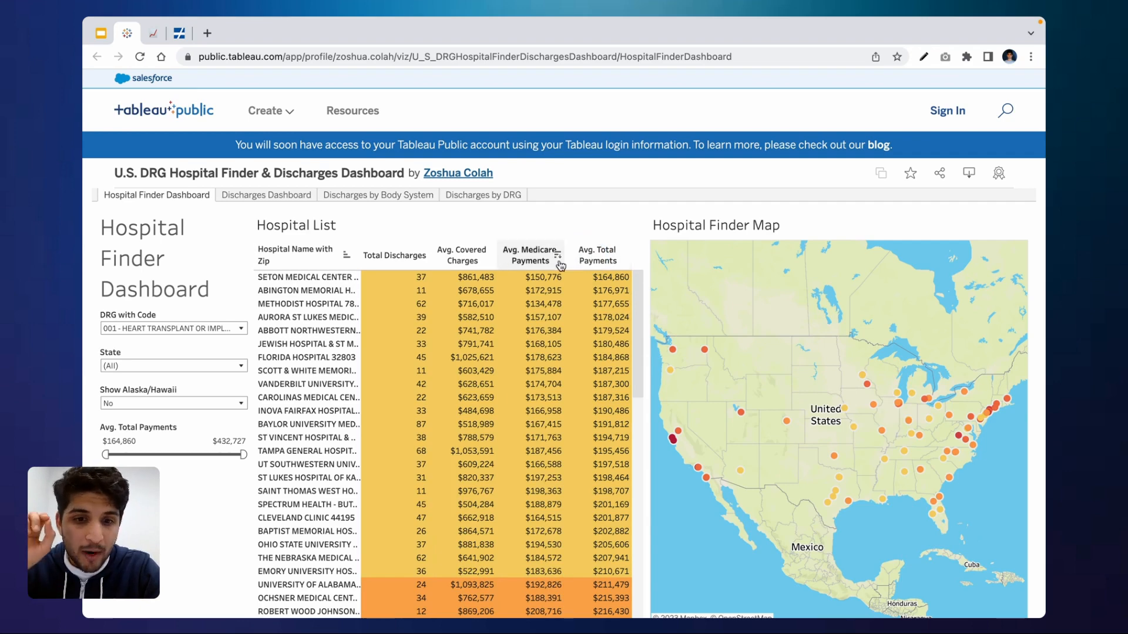
pyautogui.click(320, 305)
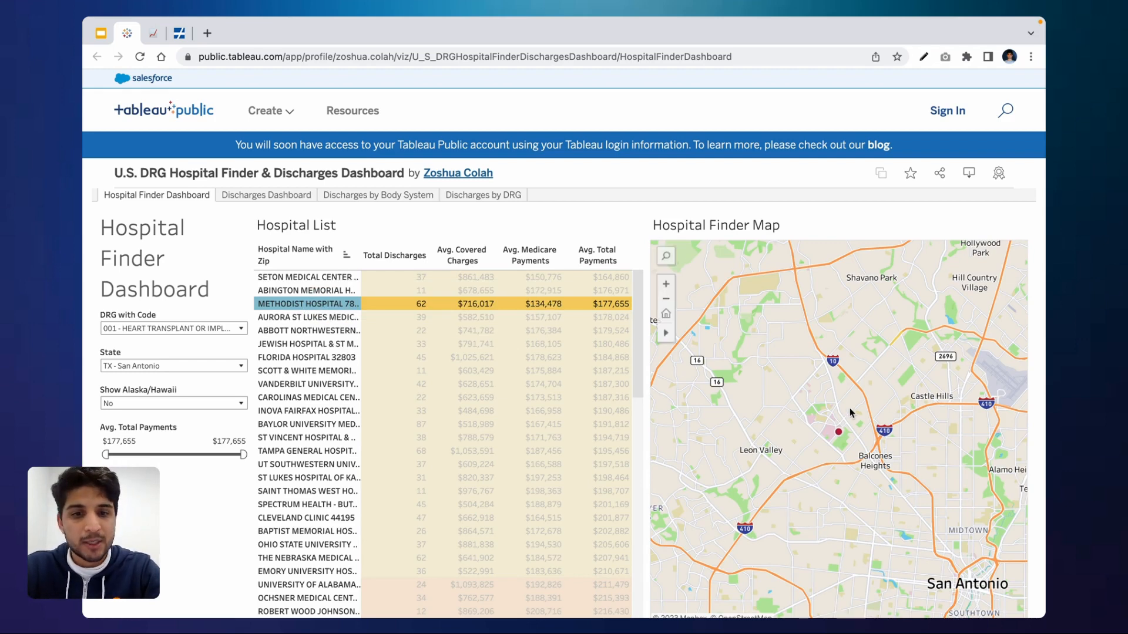
pyautogui.click(335, 306)
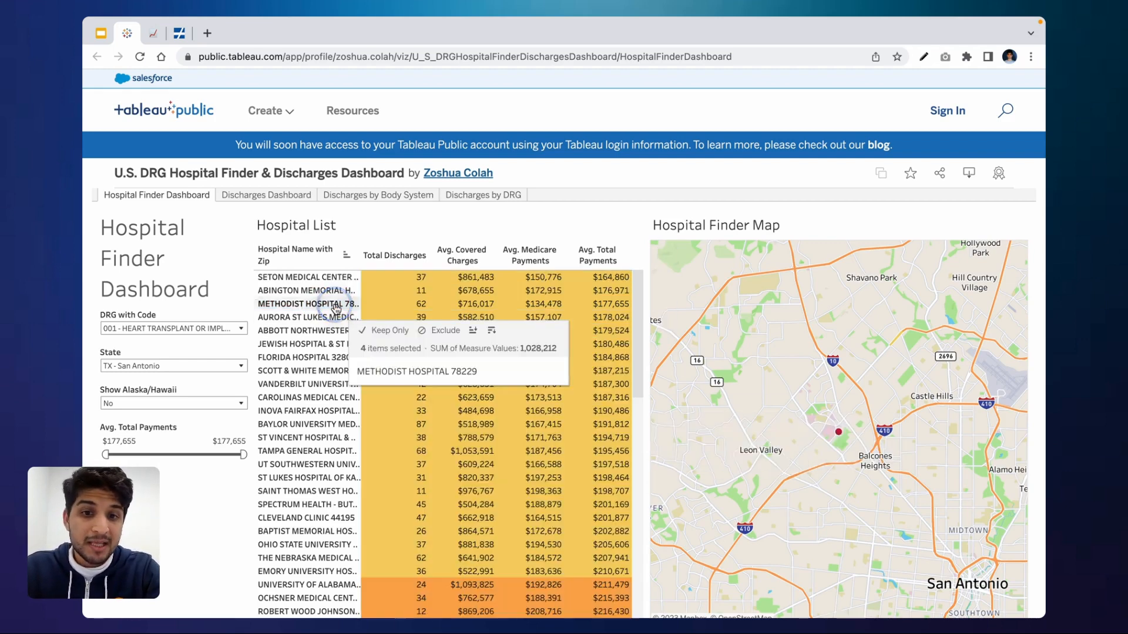
# - View the Discharges Dashboard, filter its hospital and time charts to Texas from the map, and clear the selection
pyautogui.click(242, 194)
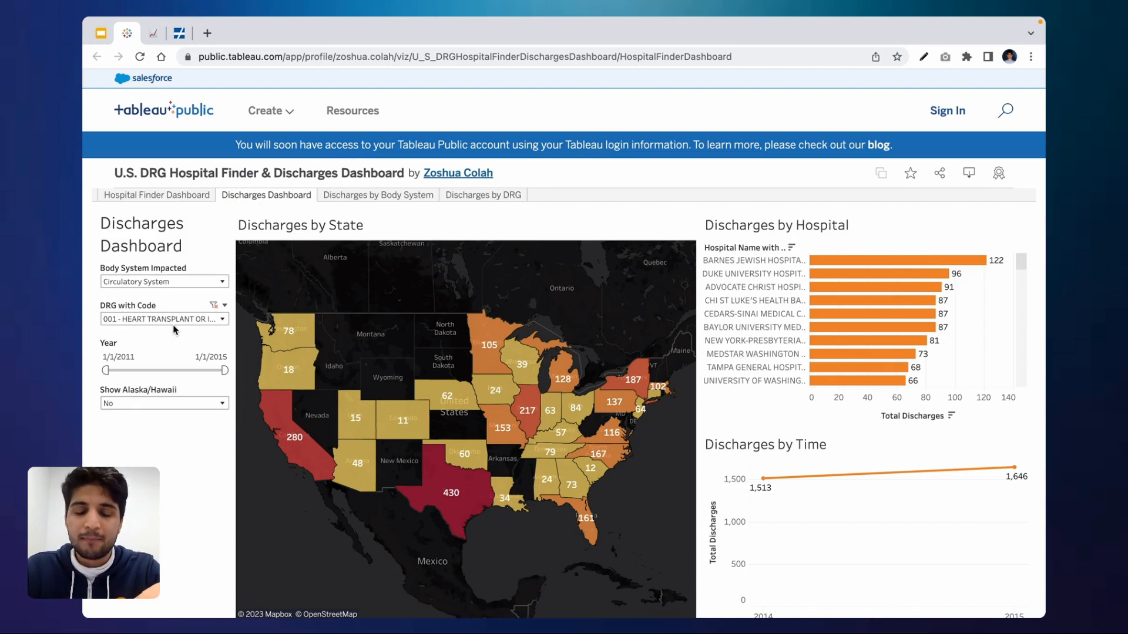
pyautogui.moveTo(441, 480)
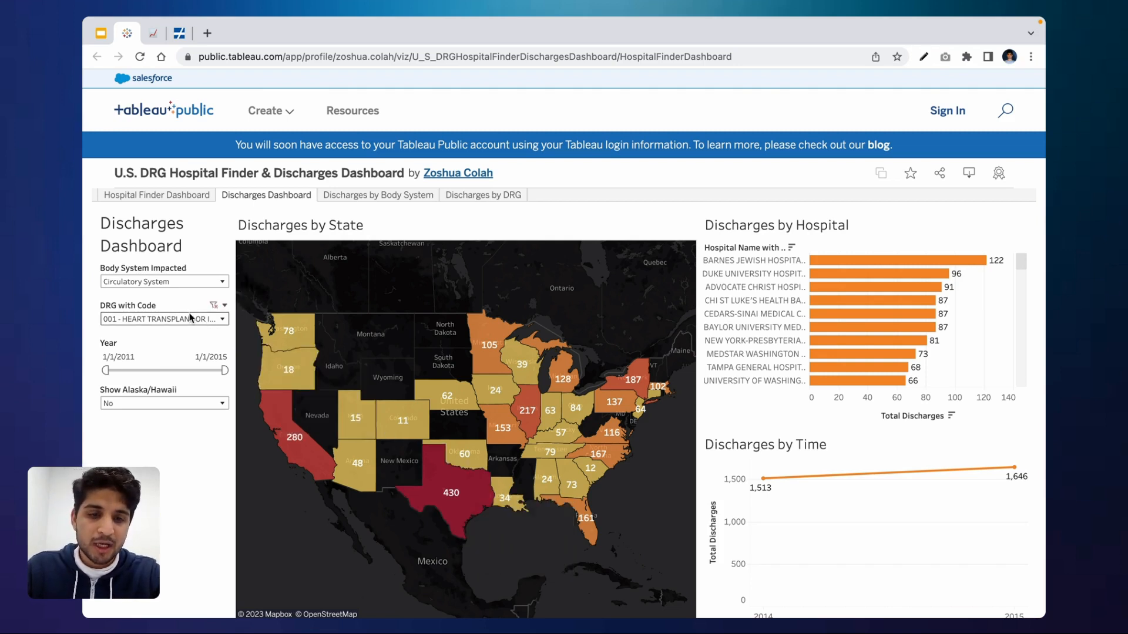
pyautogui.click(464, 497)
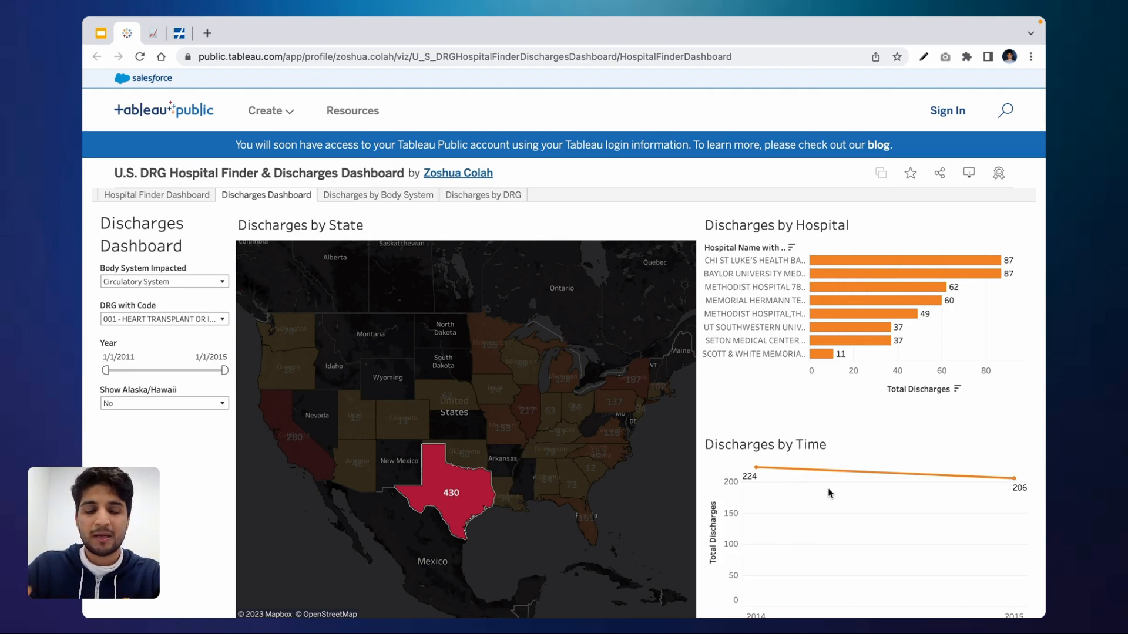
pyautogui.click(667, 449)
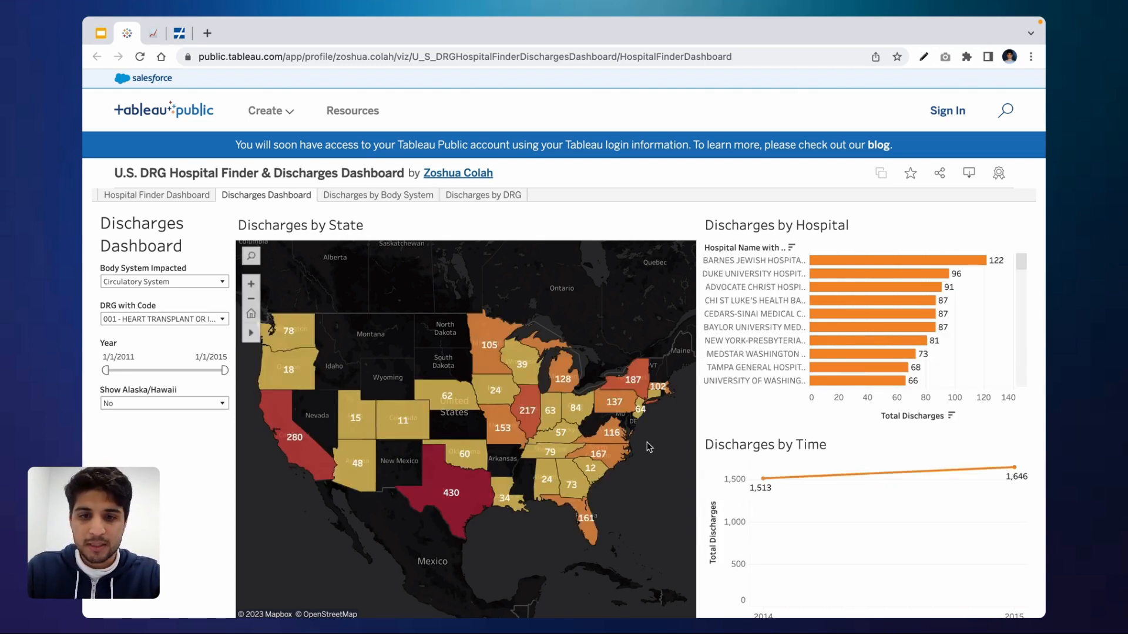
# - Examine the Discharges by Body System treemap and the Discharges by DRG bar chart
pyautogui.click(377, 196)
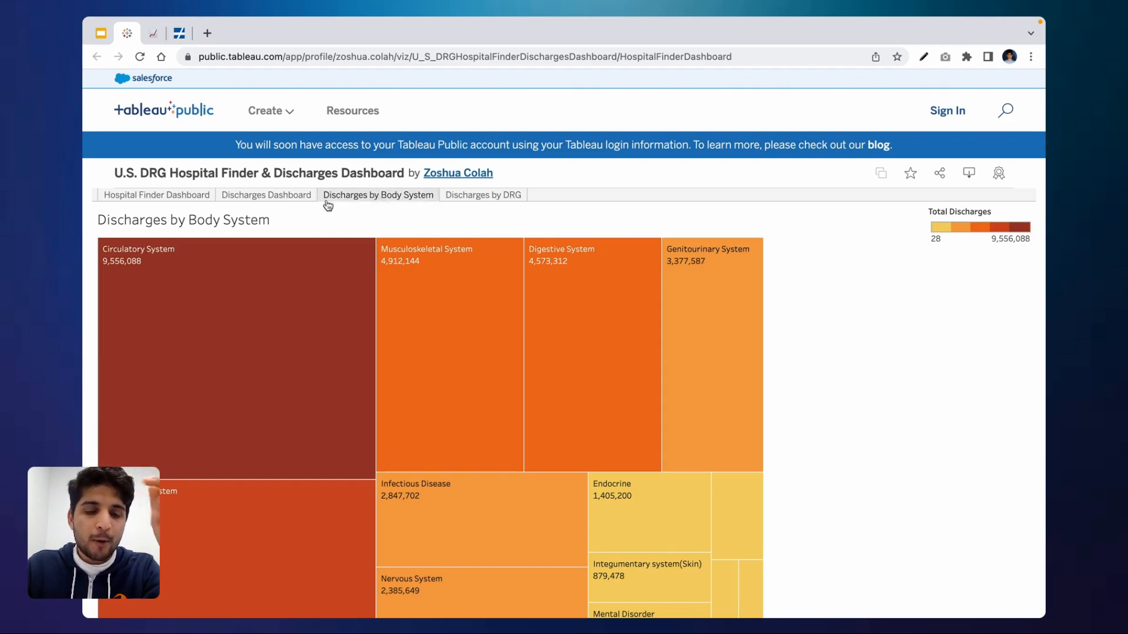
pyautogui.moveTo(262, 245)
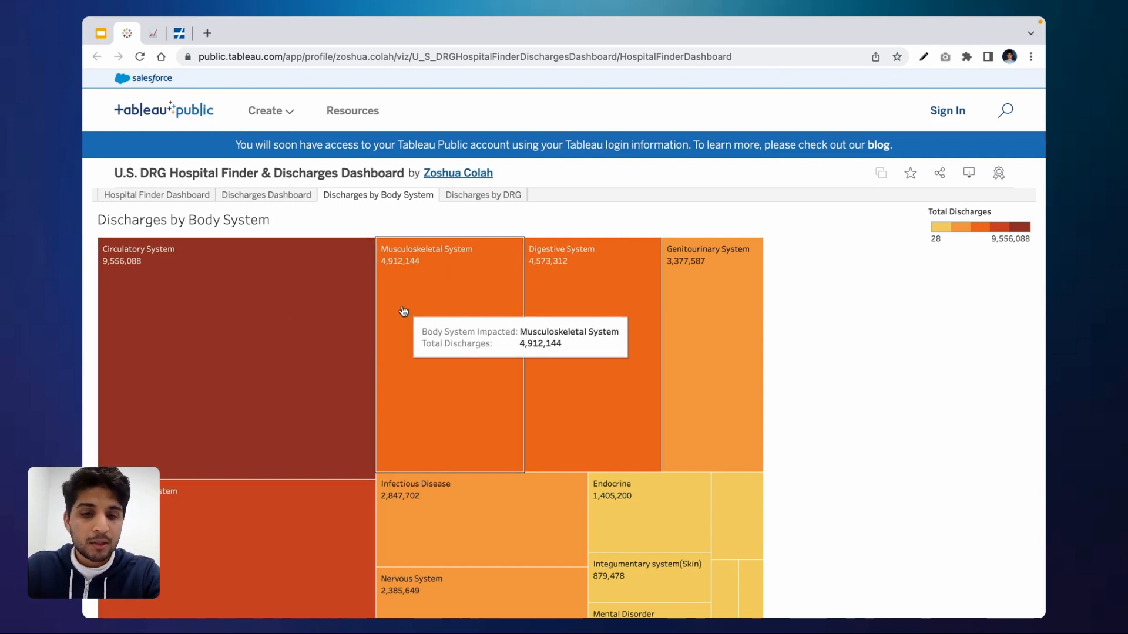
pyautogui.click(474, 202)
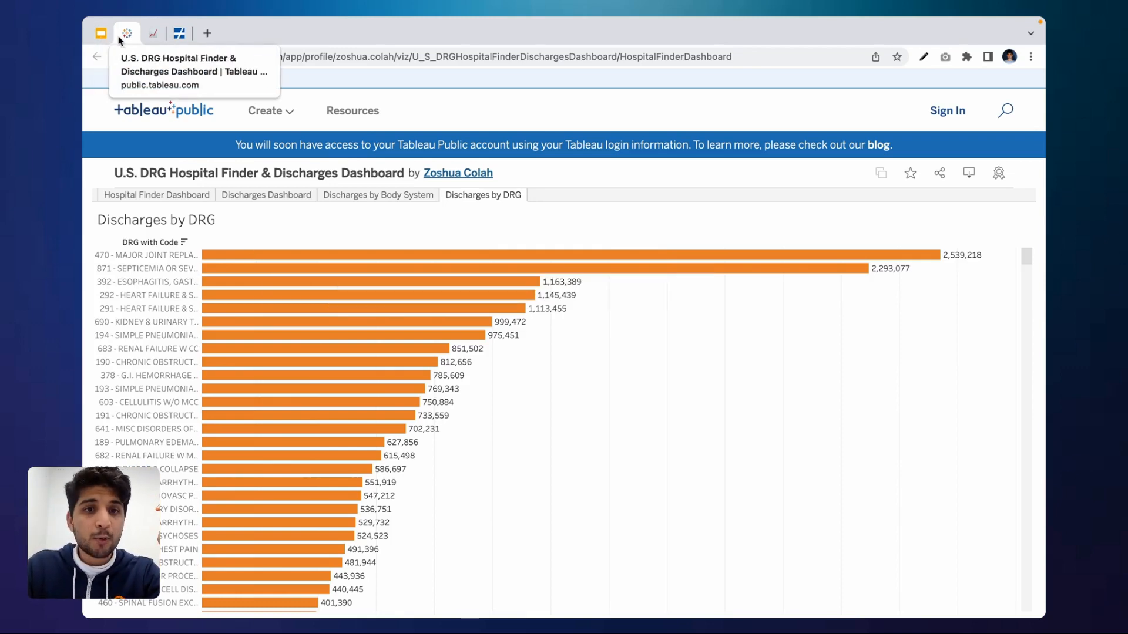
# - Switch to the Tableau Geo Analytics Workshop presentation in Google Slides and show the slide about setting up Tableau Public
pyautogui.click(100, 34)
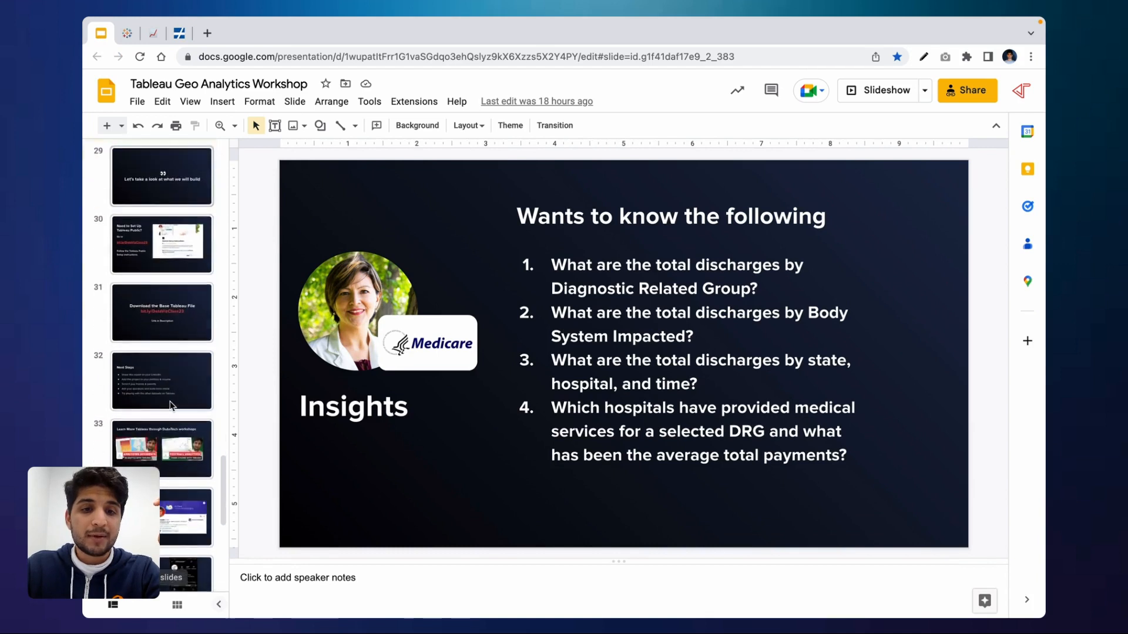
pyautogui.scroll(2, 171, 405)
pyautogui.click(171, 405)
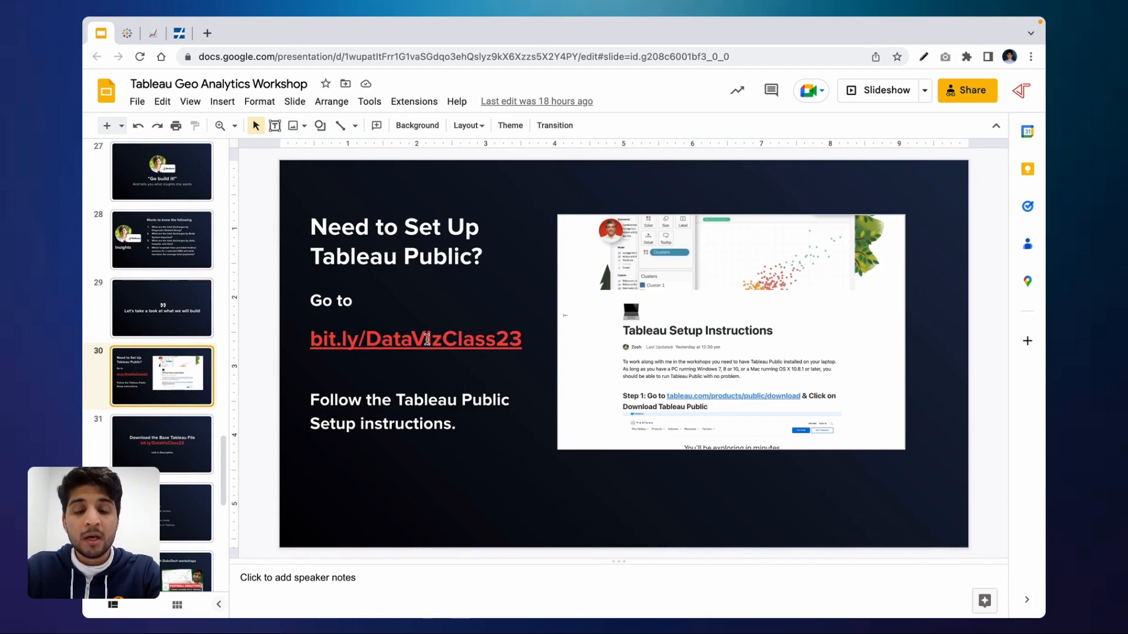
# - Switch to the ClickUp course site and read the Tableau Public Setup Instructions through to Part 2, creating an account
pyautogui.click(153, 34)
pyautogui.scroll(-1, 448, 261)
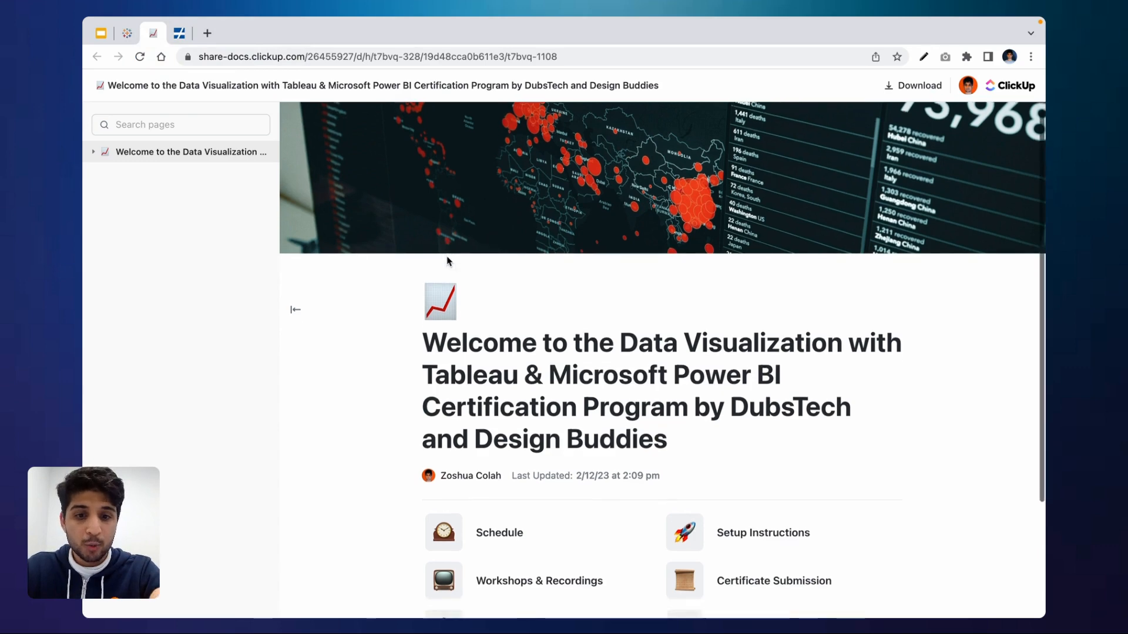
pyautogui.scroll(-3, 448, 261)
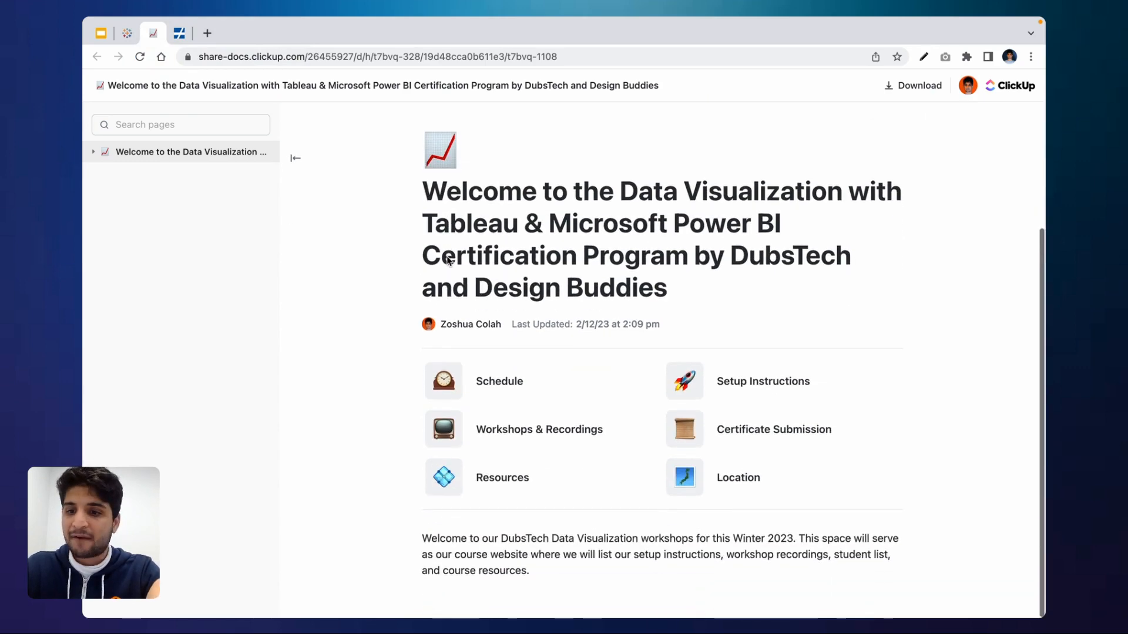
pyautogui.click(793, 378)
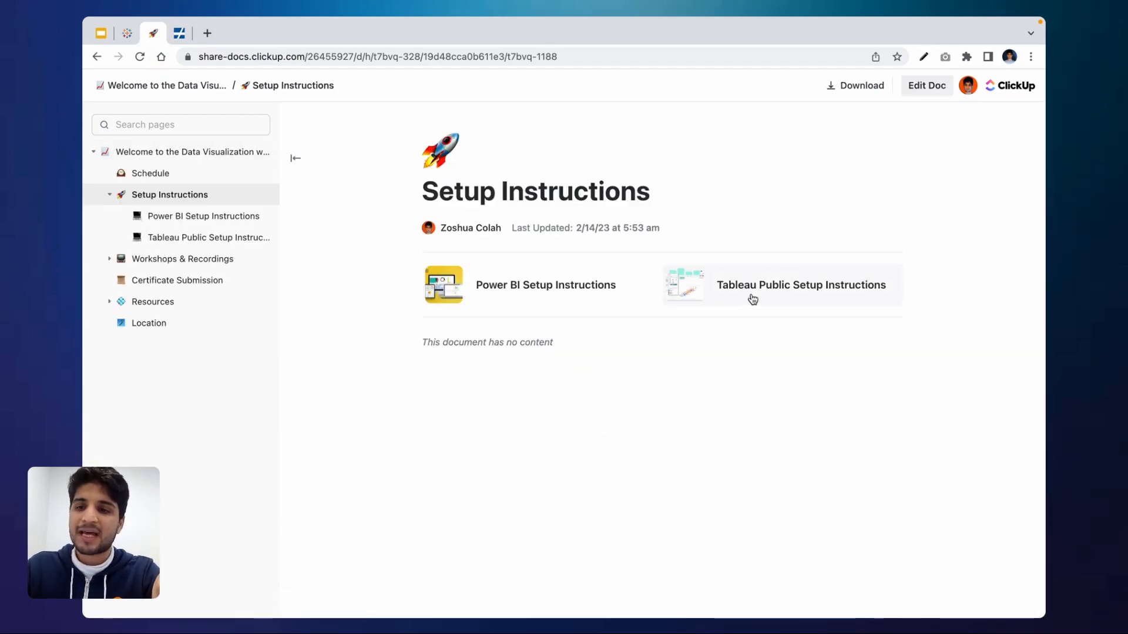
pyautogui.click(753, 299)
pyautogui.scroll(-5, 592, 433)
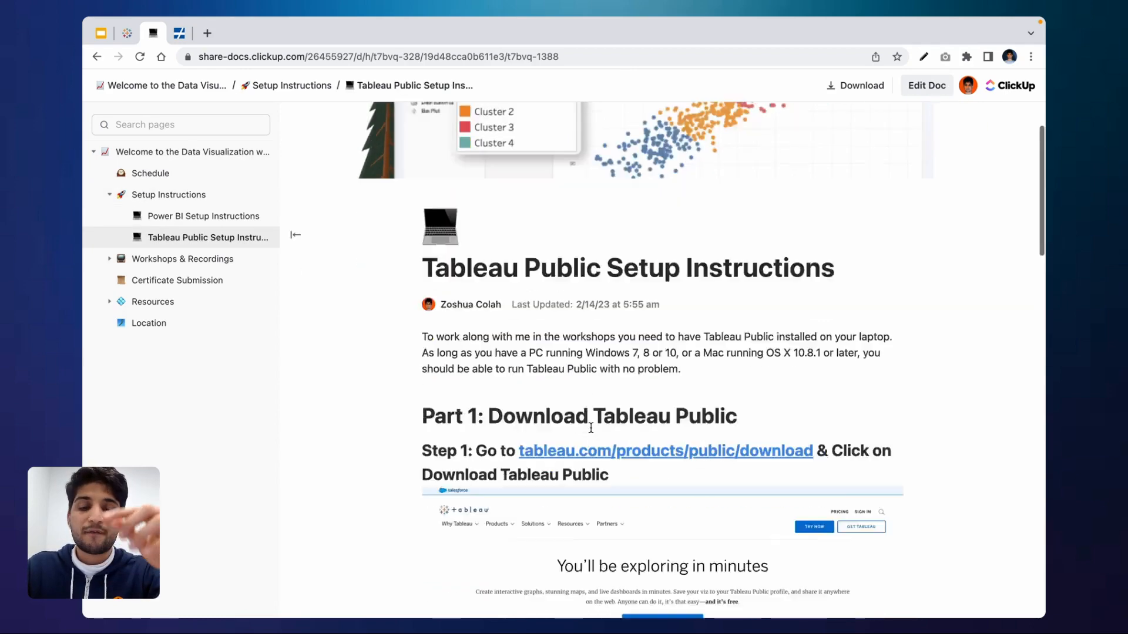
pyautogui.scroll(-20, 592, 433)
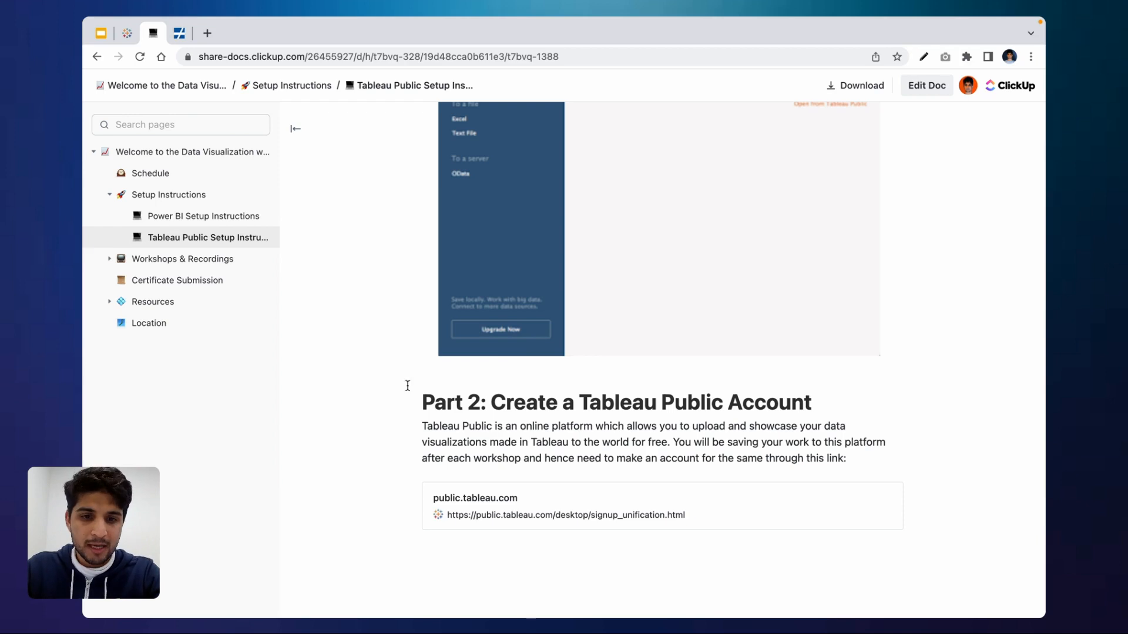
# - Find the dataset section on the Workshop 2: Geo-Analytics page and open the linked U.S DRG Analysis Project Base.twbx file
pyautogui.click(109, 261)
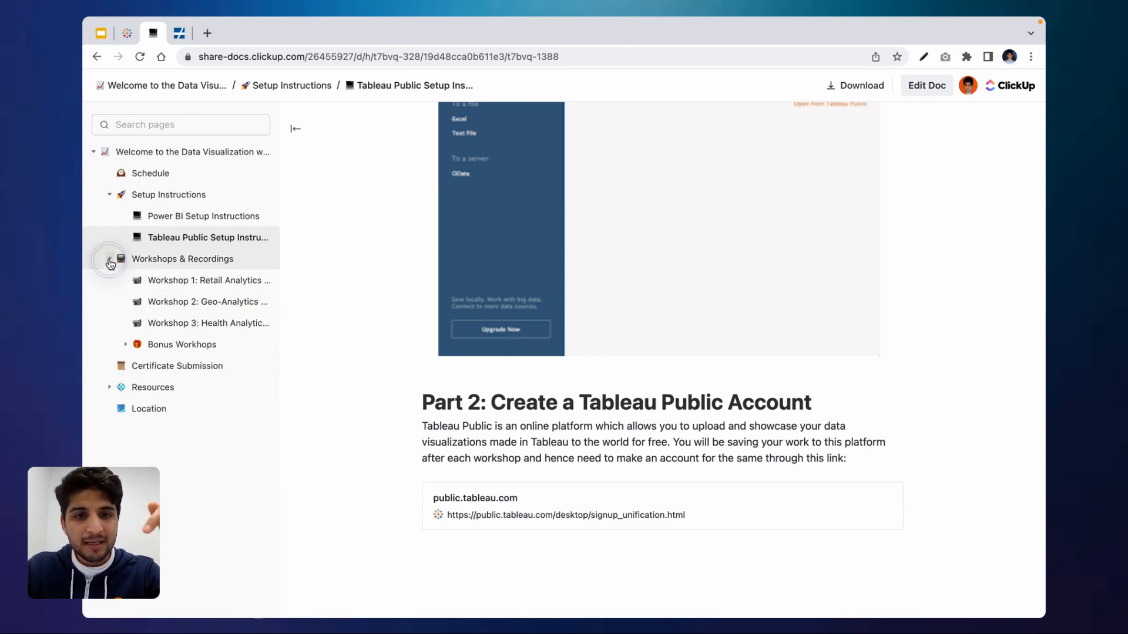
pyautogui.click(168, 305)
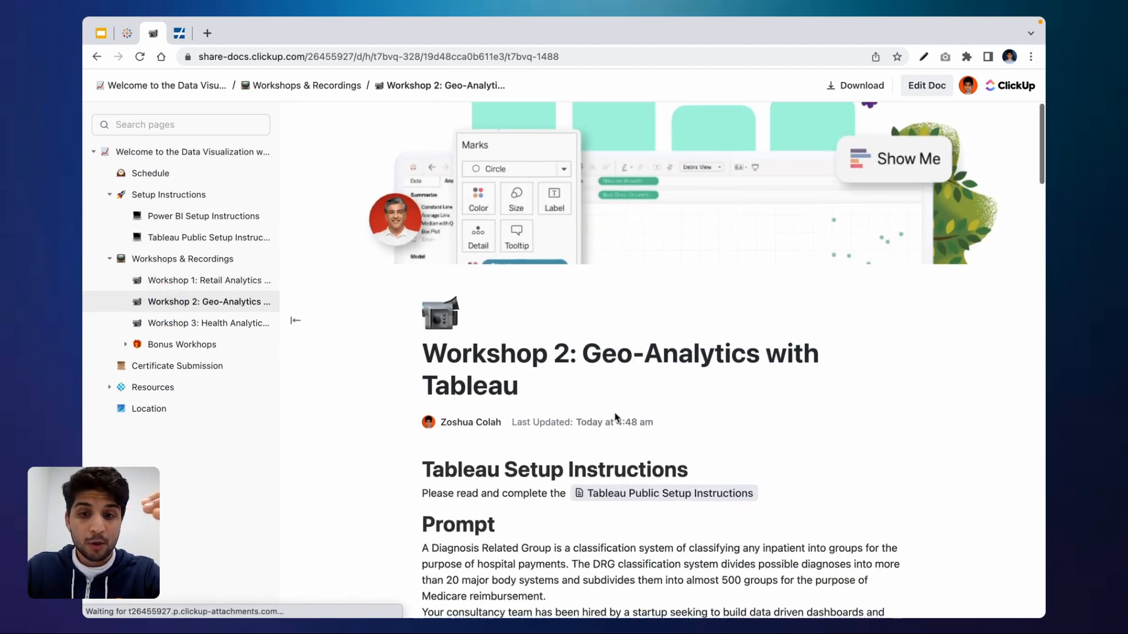
pyautogui.scroll(-6, 611, 411)
pyautogui.scroll(-7, 614, 413)
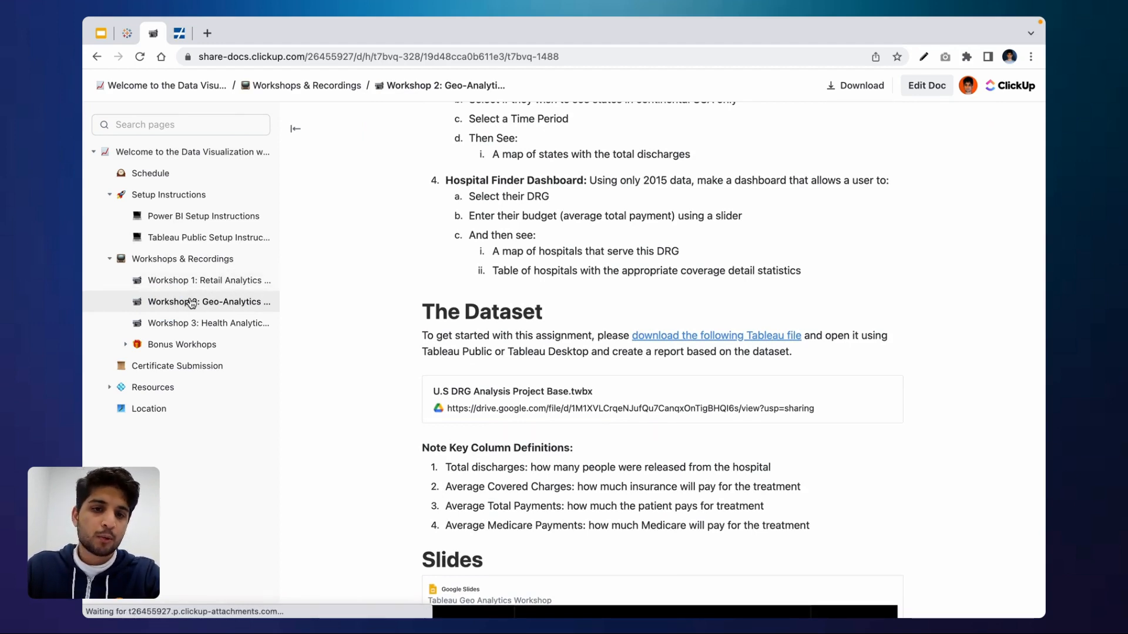
pyautogui.click(528, 394)
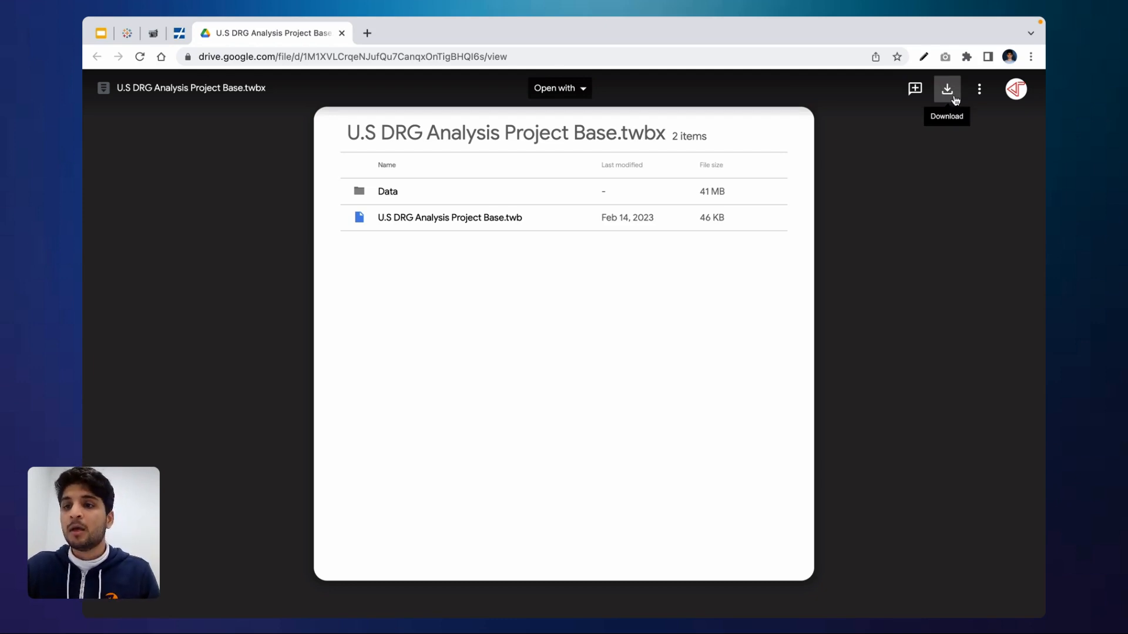
# - Start downloading U.S DRG Analysis Project Base.twbx and choose the Desktop as the save location
pyautogui.scroll(4, 954, 99)
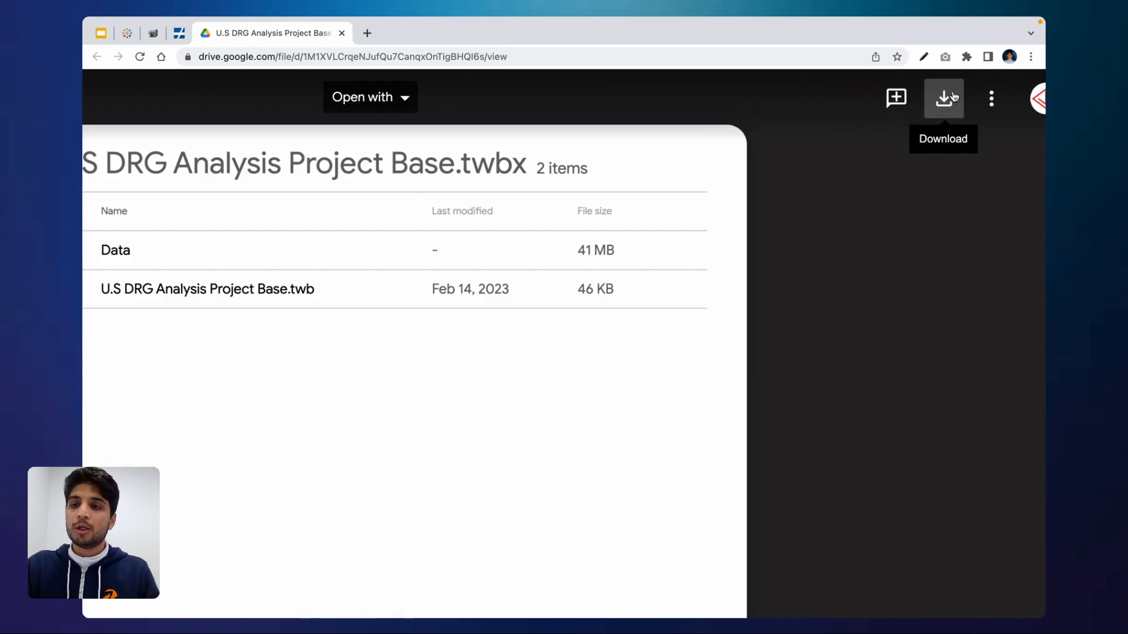
pyautogui.click(955, 97)
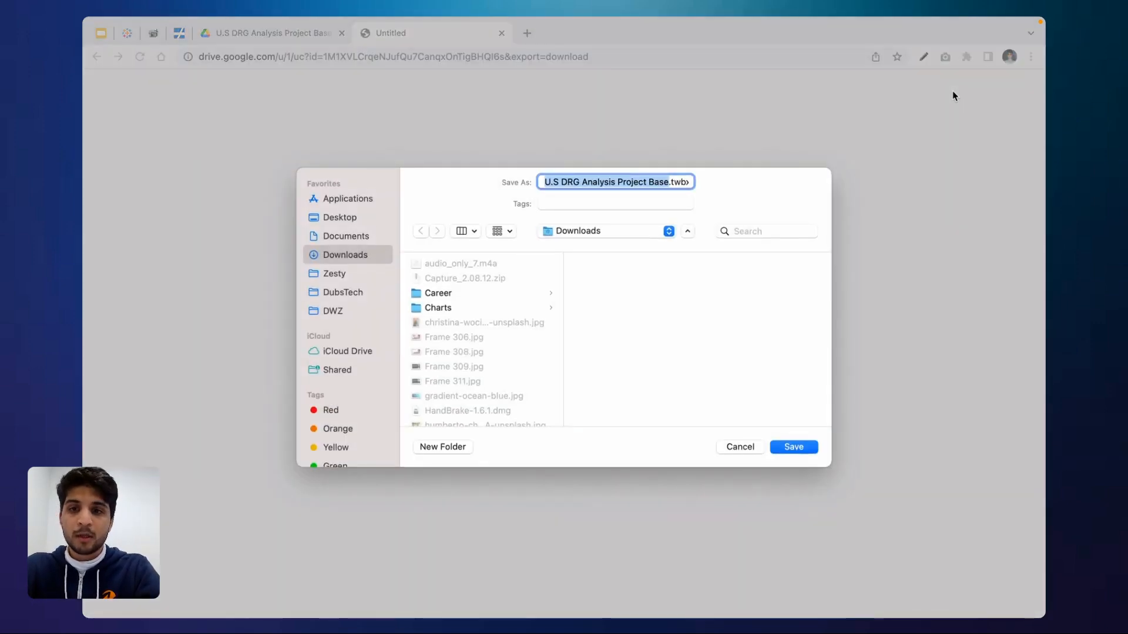
pyautogui.click(335, 218)
pyautogui.press('Right')
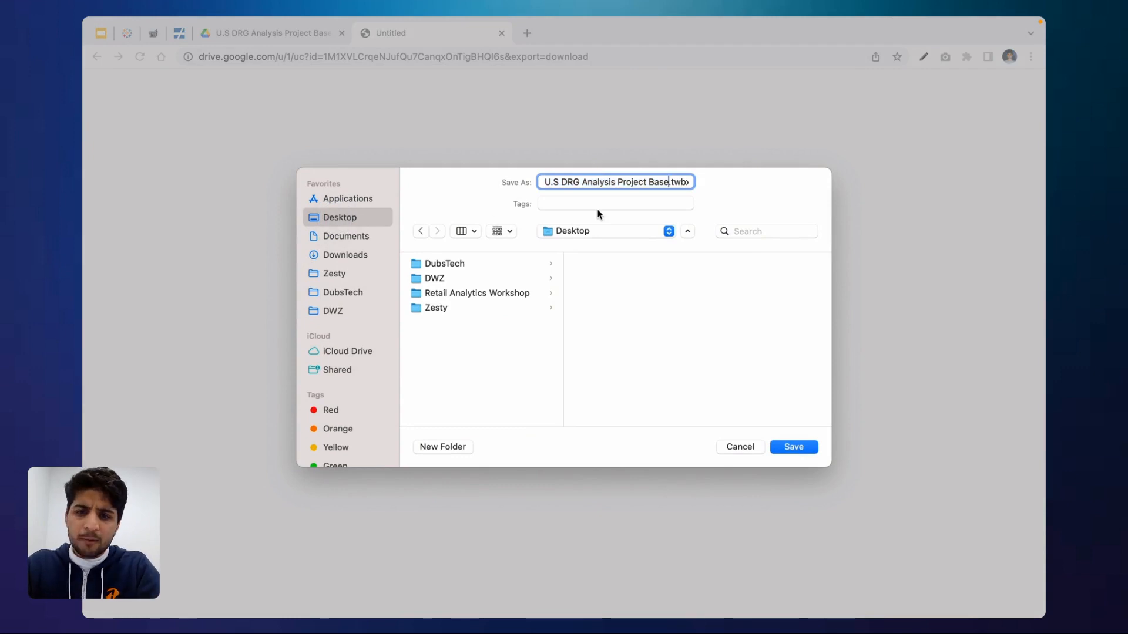
# - Create a Desktop folder named Geo Spatial Tableau Workshop and save the workbook in it
pyautogui.click(442, 447)
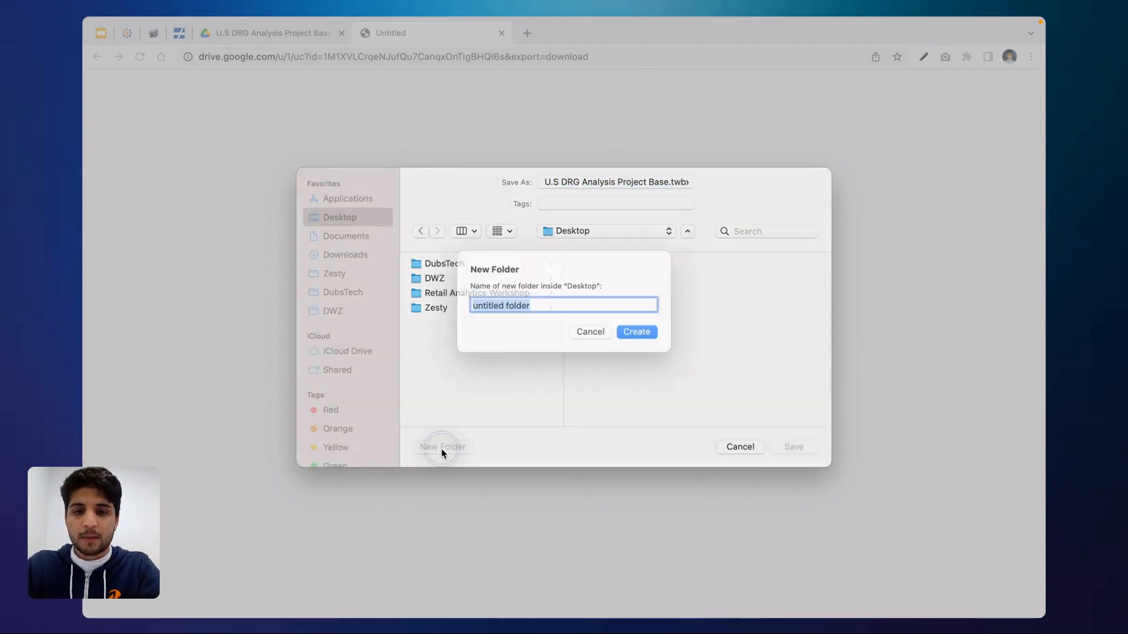
pyautogui.write('Geo Spai')
pyautogui.write('ial Tableau W')
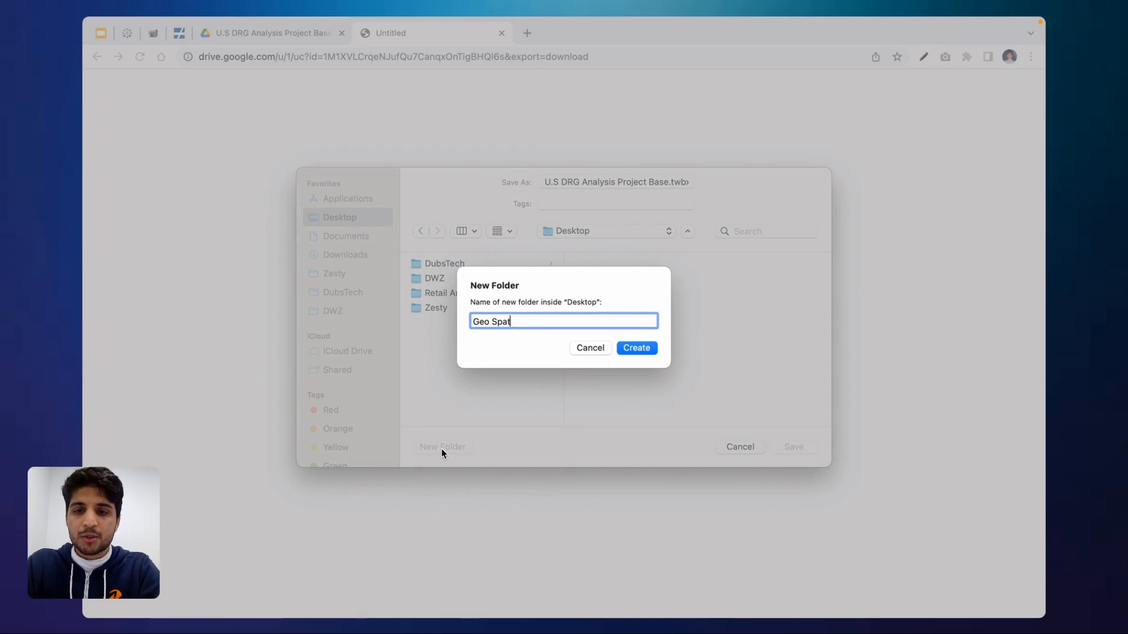
pyautogui.write('orkshop')
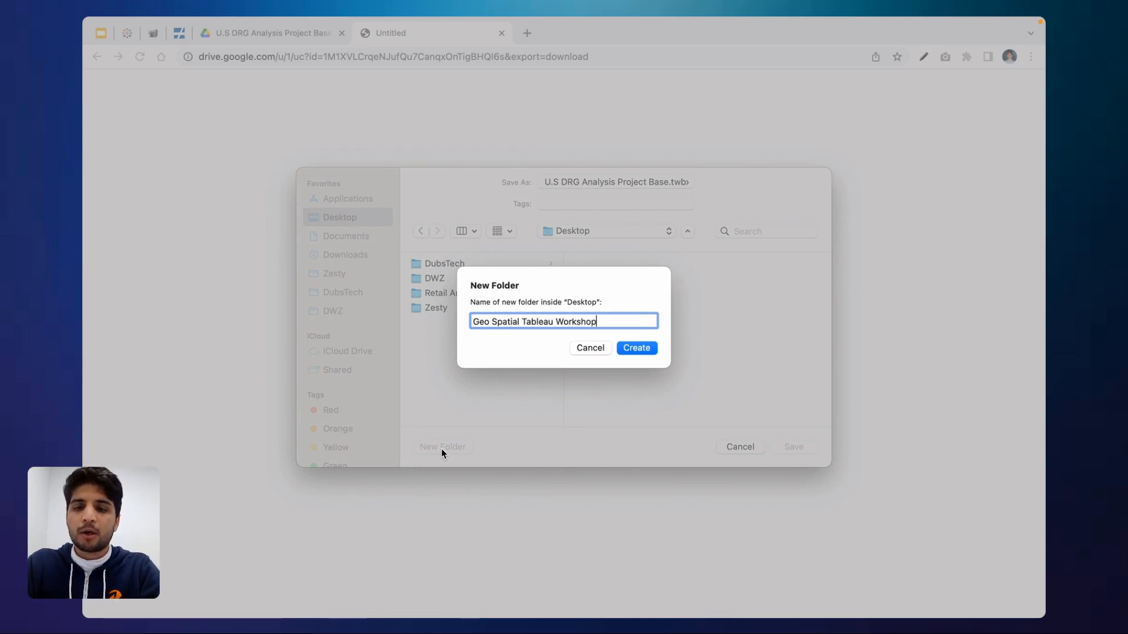
pyautogui.press('Return')
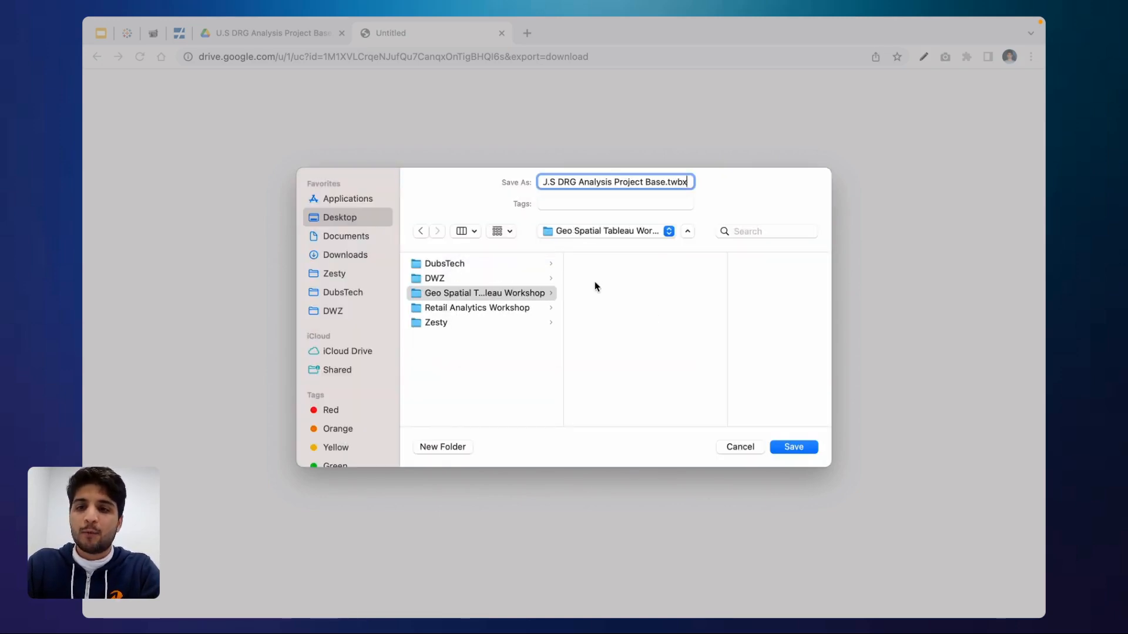
pyautogui.press('Return')
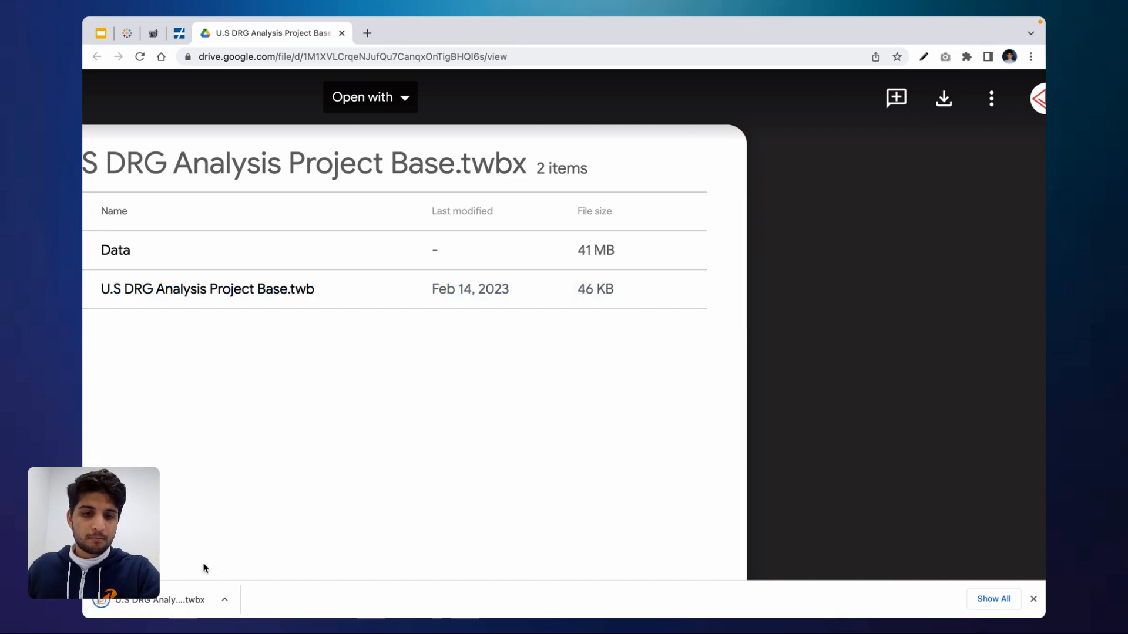
pyautogui.scroll(-5, 205, 568)
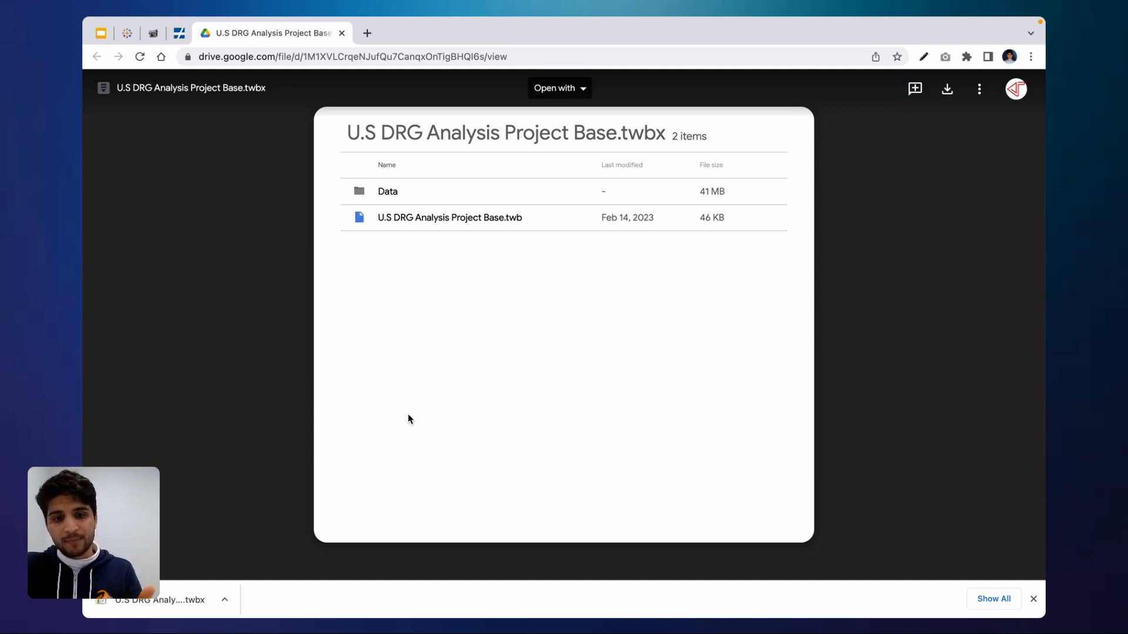
# - Switch to the desktop and open the Geo Spatial Tableau Workshop folder in Finder
pyautogui.hotkey('ctrl', 'Left')
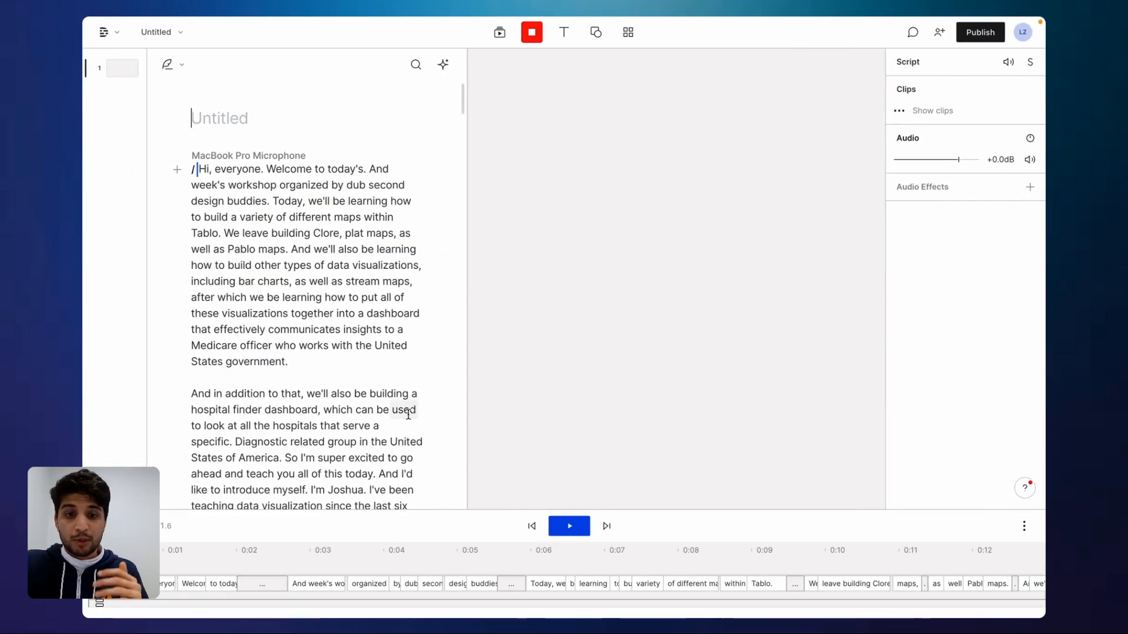
pyautogui.hotkey('ctrl', 'Up')
pyautogui.click(470, 92)
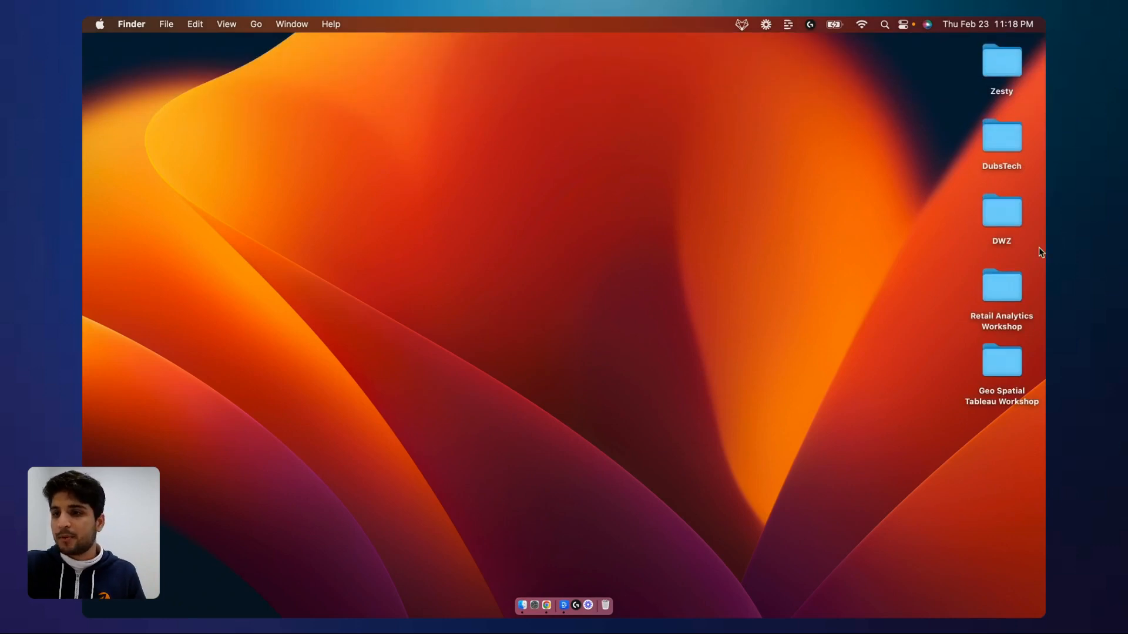
pyautogui.doubleClick(991, 360)
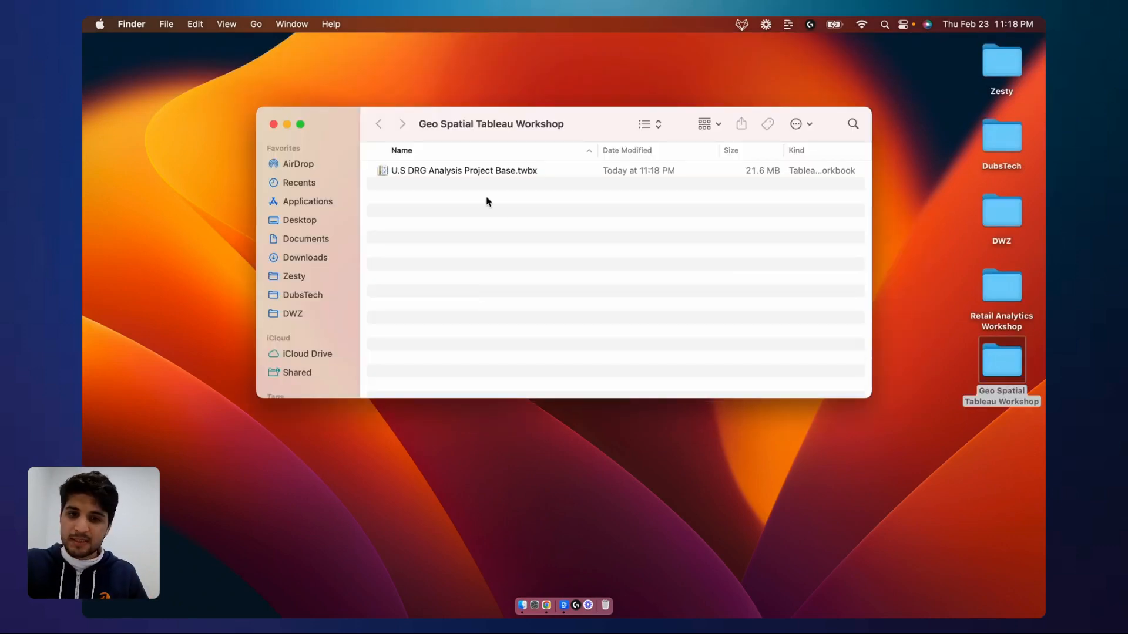
# - Open the U.S DRG Analysis Project Base workbook in Tableau Public and add a new blank worksheet
pyautogui.click(301, 124)
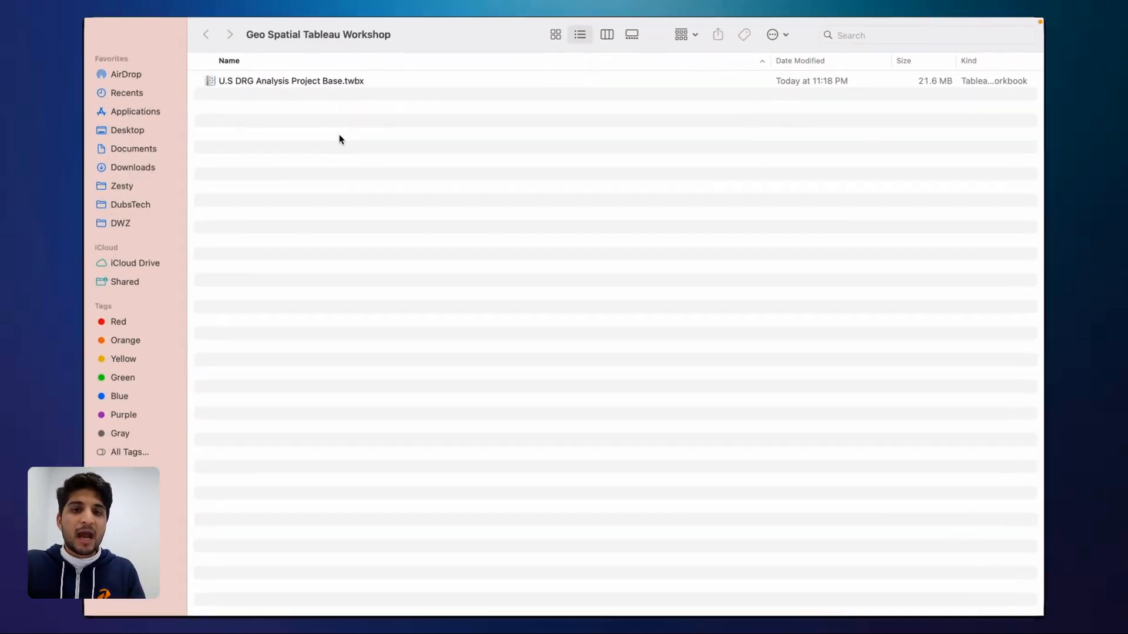
pyautogui.click(322, 81)
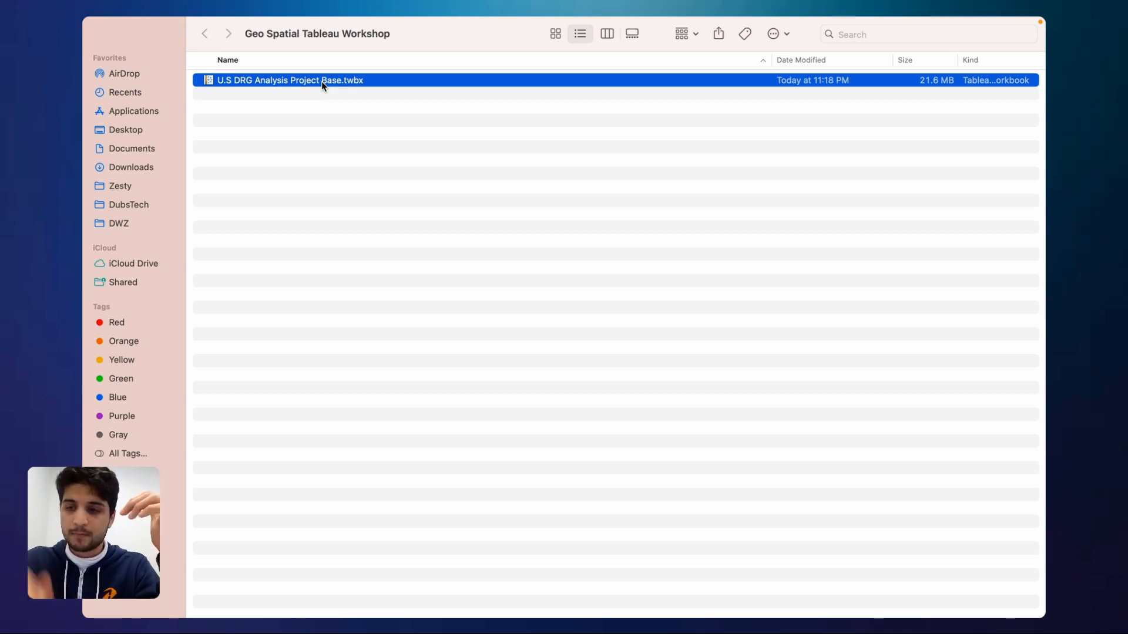
pyautogui.click(1025, 347)
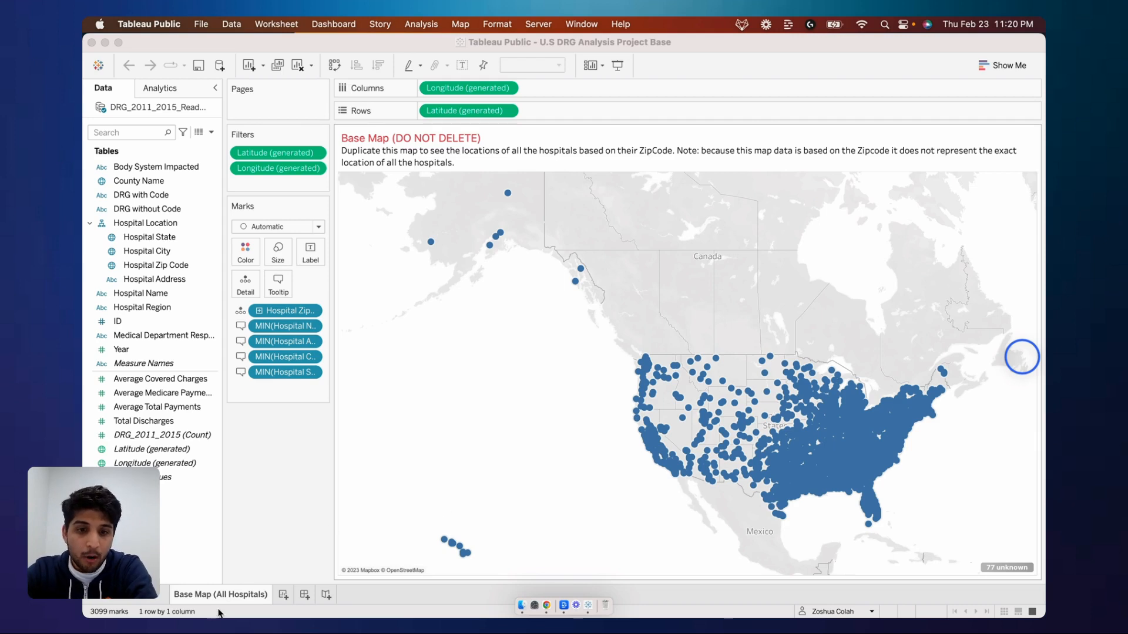
pyautogui.click(284, 598)
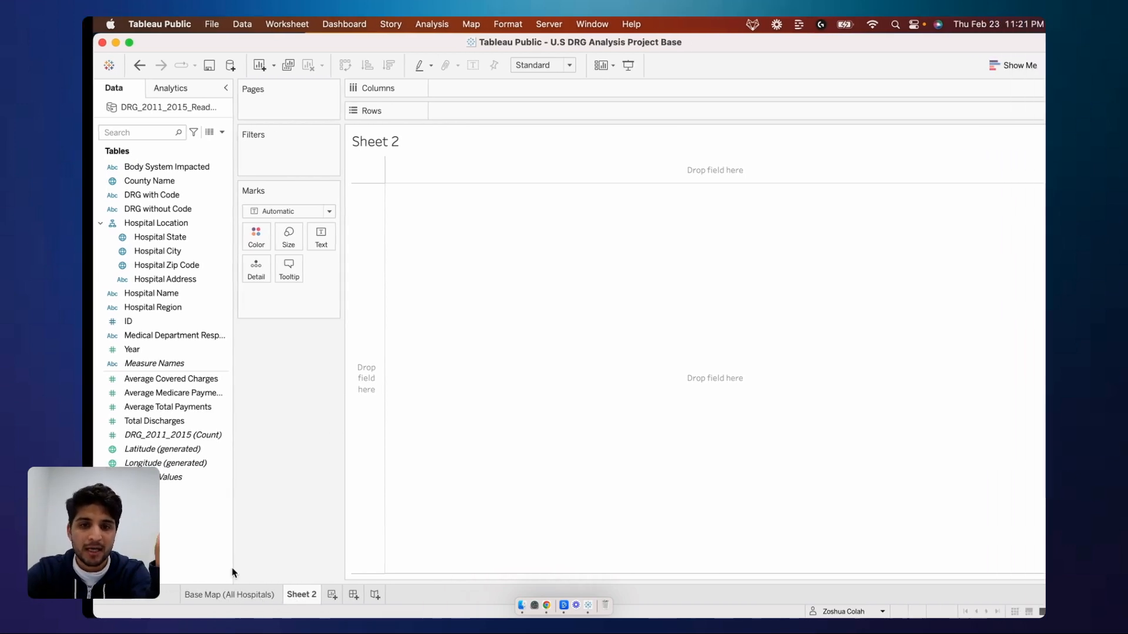
# - Switch to the Tableau Geo Analytics Workshop slides in Chrome and review the example charts and dashboard on slides 2 to 4
pyautogui.hotkey('ctrl', 'Up')
pyautogui.click(724, 65)
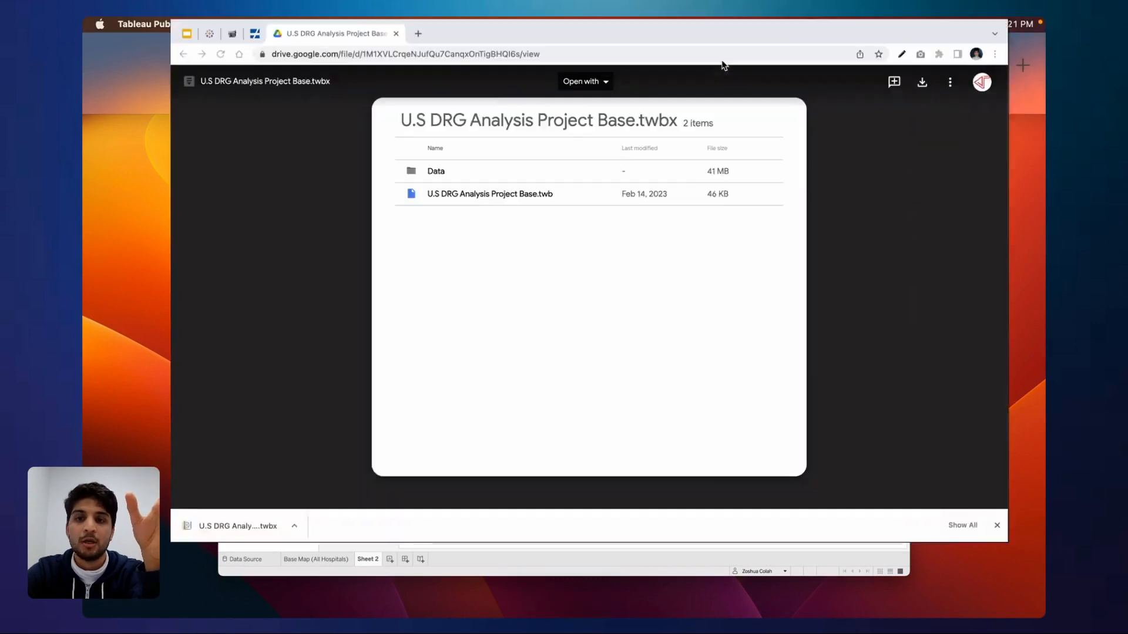
pyautogui.click(101, 33)
pyautogui.scroll(15, 141, 318)
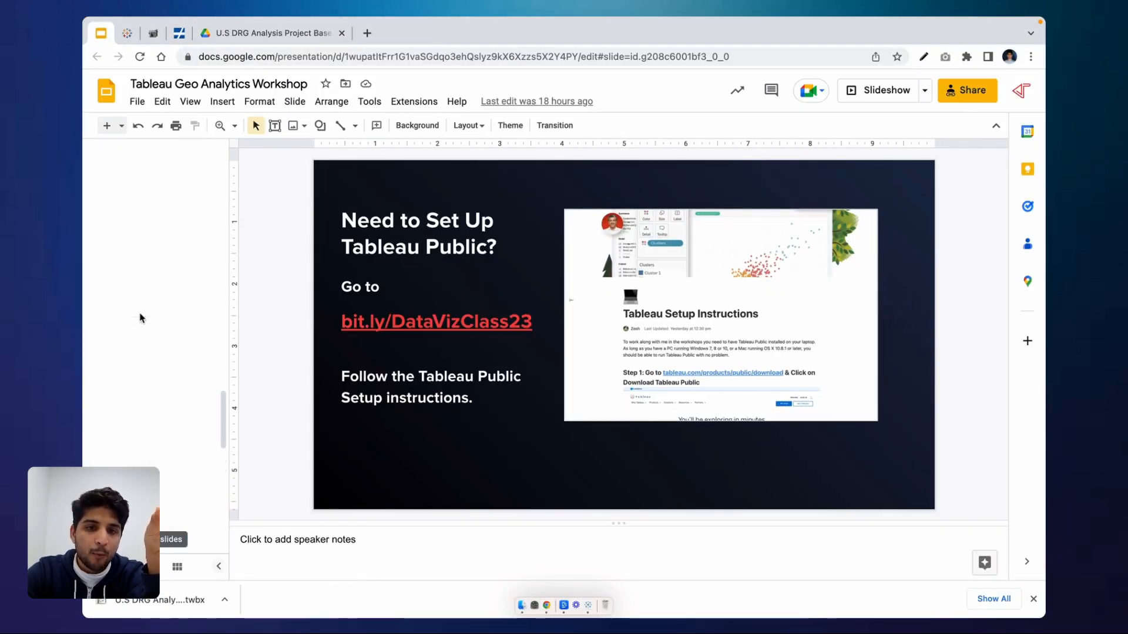
pyautogui.click(166, 238)
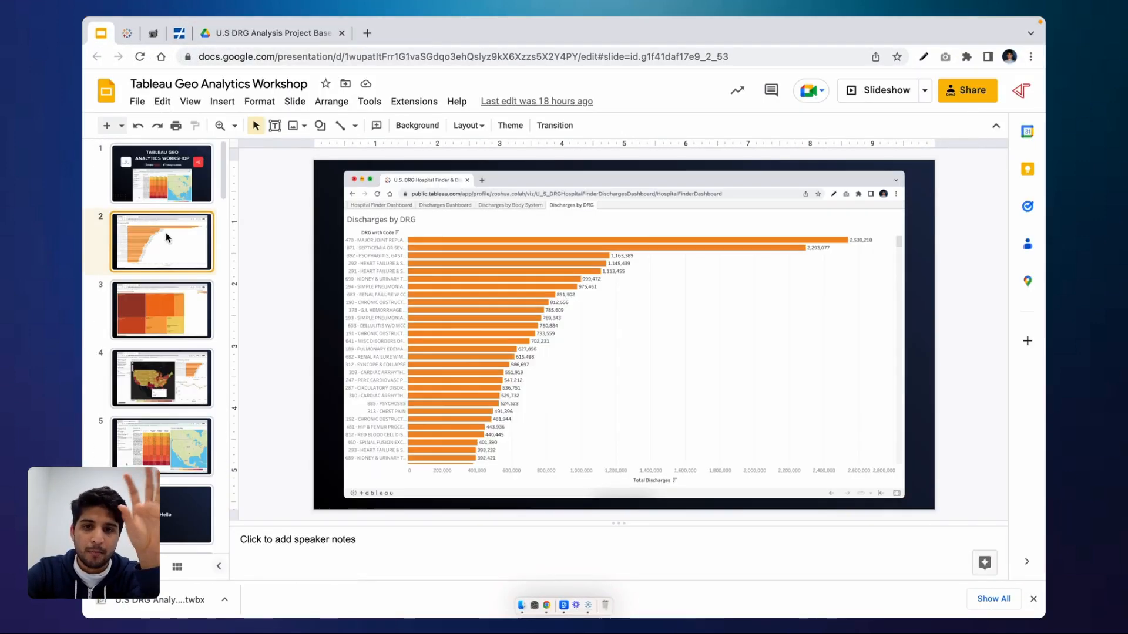
pyautogui.click(165, 318)
pyautogui.click(179, 386)
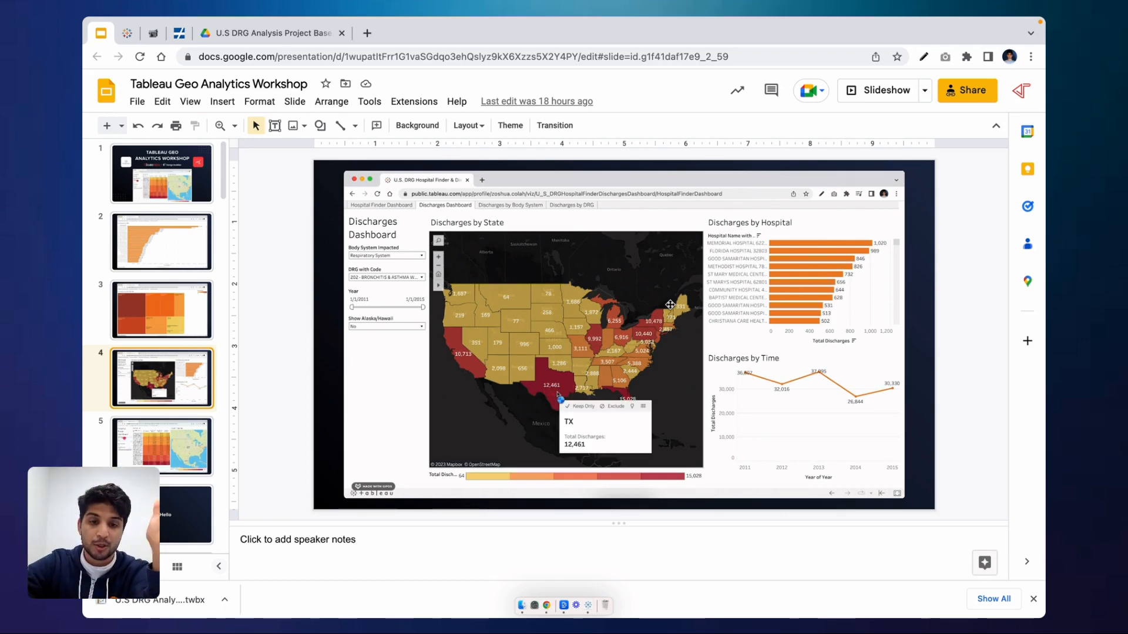
pyautogui.hotkey('ctrl', 'Up')
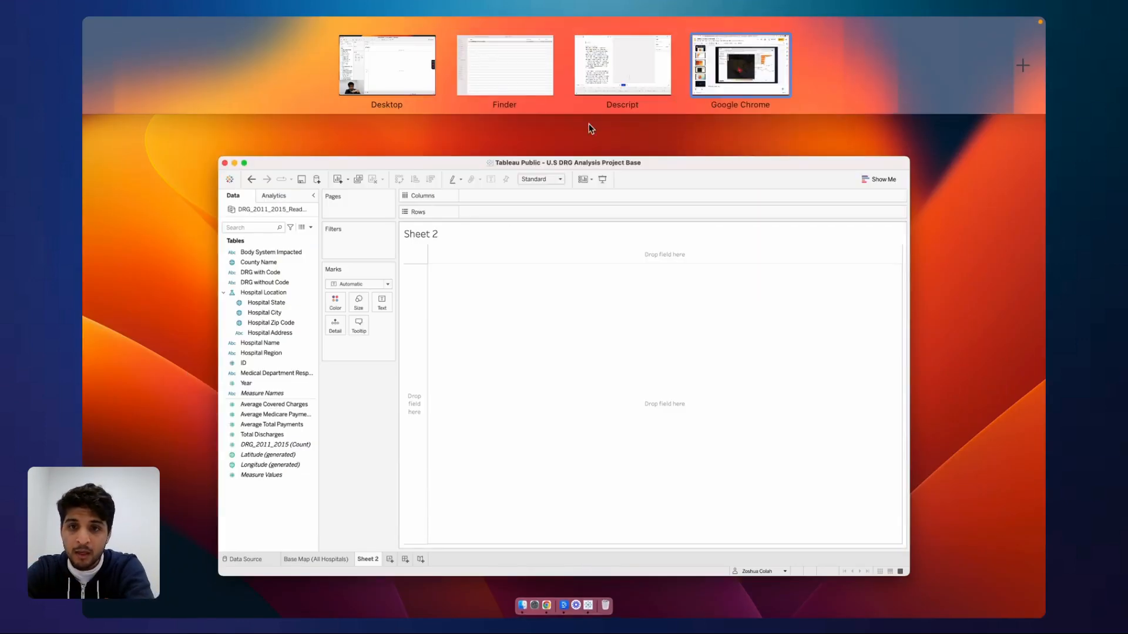
# - Return to the blank worksheet in Tableau Public and review the available data fields, including Latitude, Body System Impacted and County Name
pyautogui.click(492, 298)
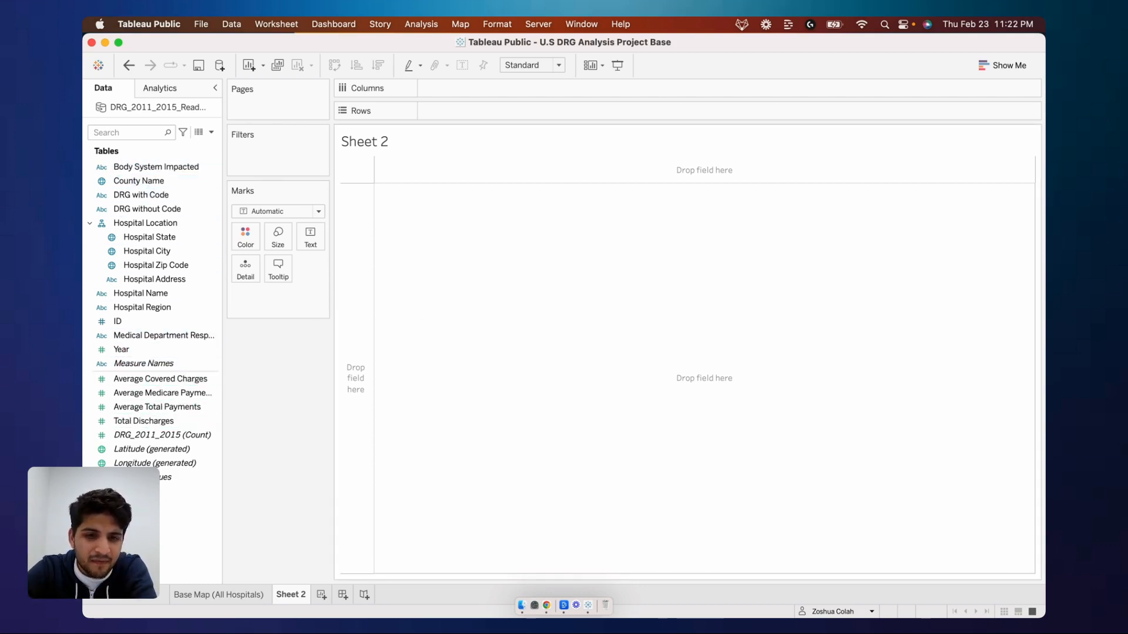
pyautogui.moveTo(134, 454)
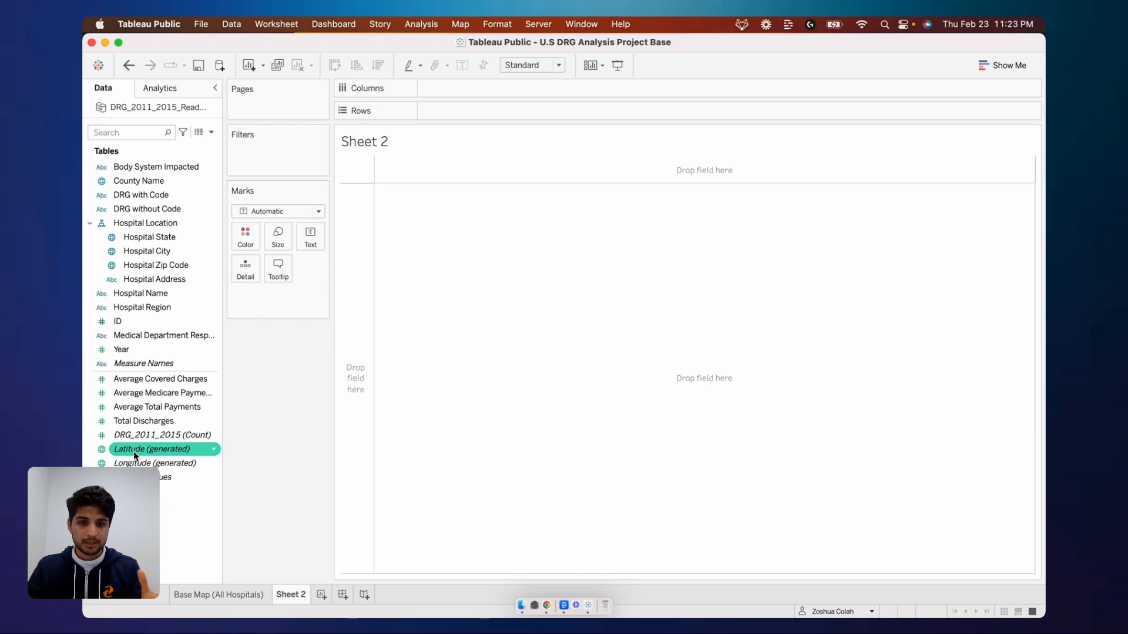
pyautogui.click(149, 168)
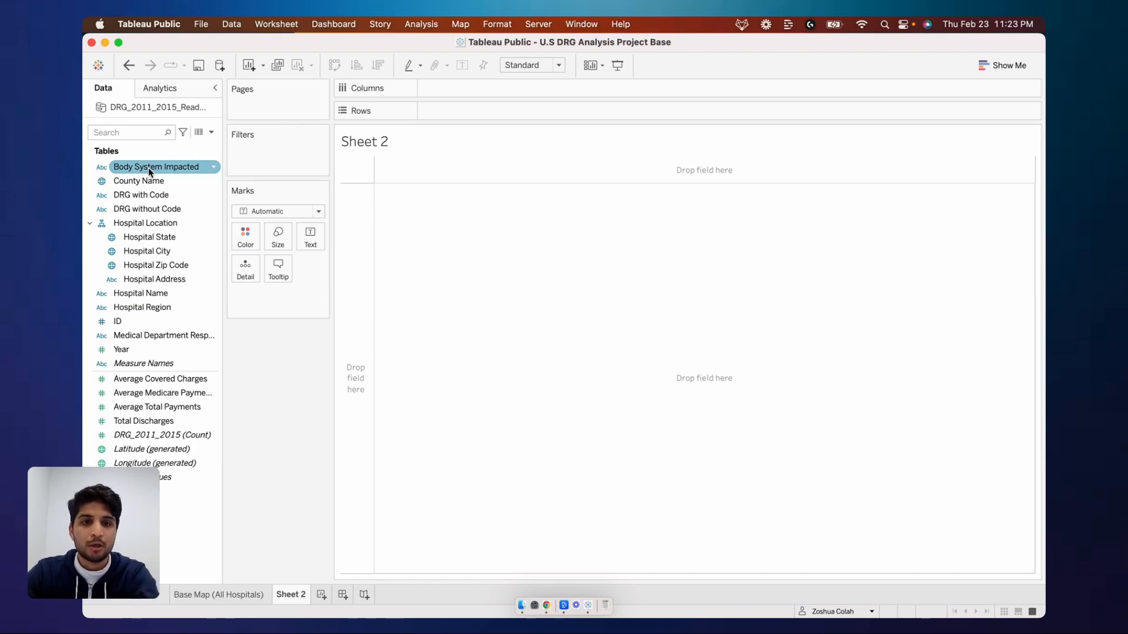
pyautogui.click(155, 182)
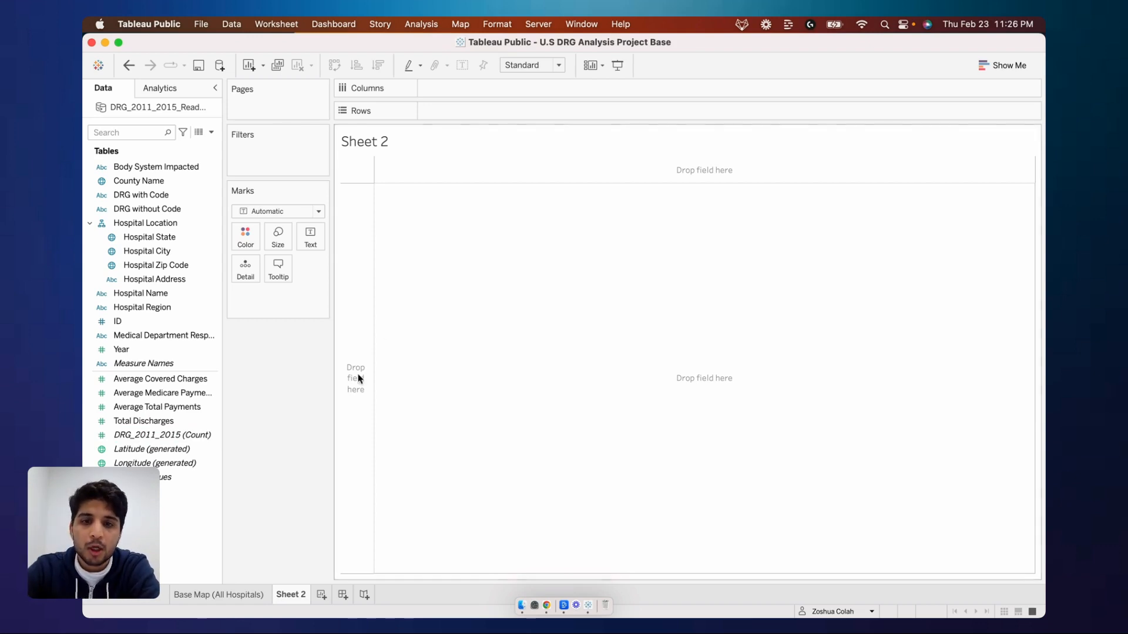
# - Replace the blank worksheet's title with "Discharges by DRG"
pyautogui.doubleClick(367, 148)
pyautogui.press('super+a')
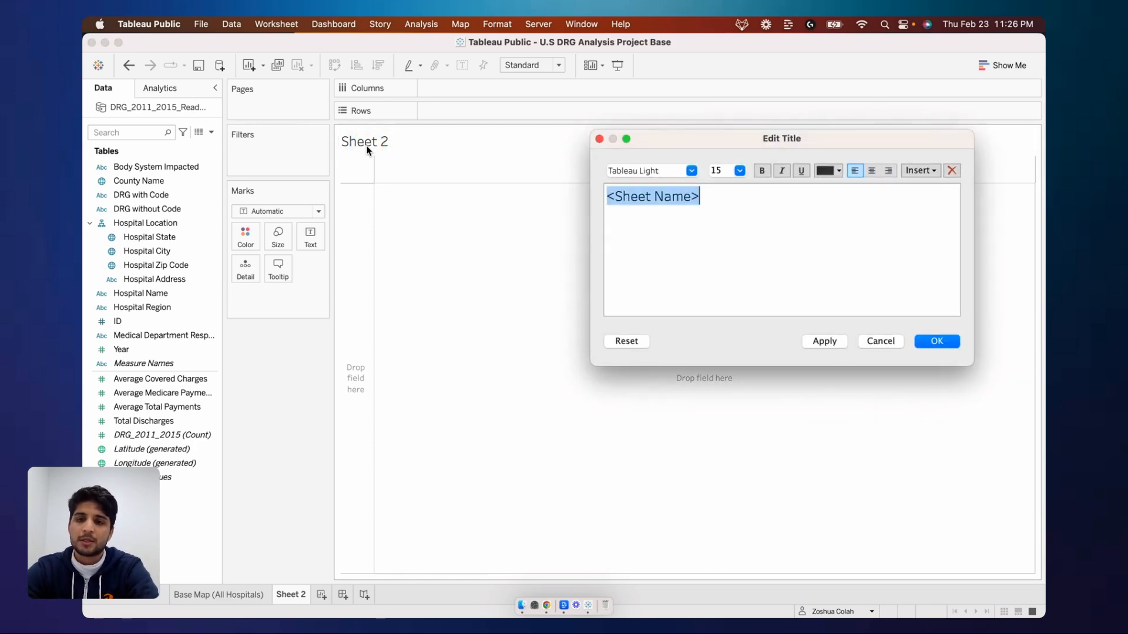
pyautogui.press('BackSpace')
pyautogui.write('Discharges by DRG')
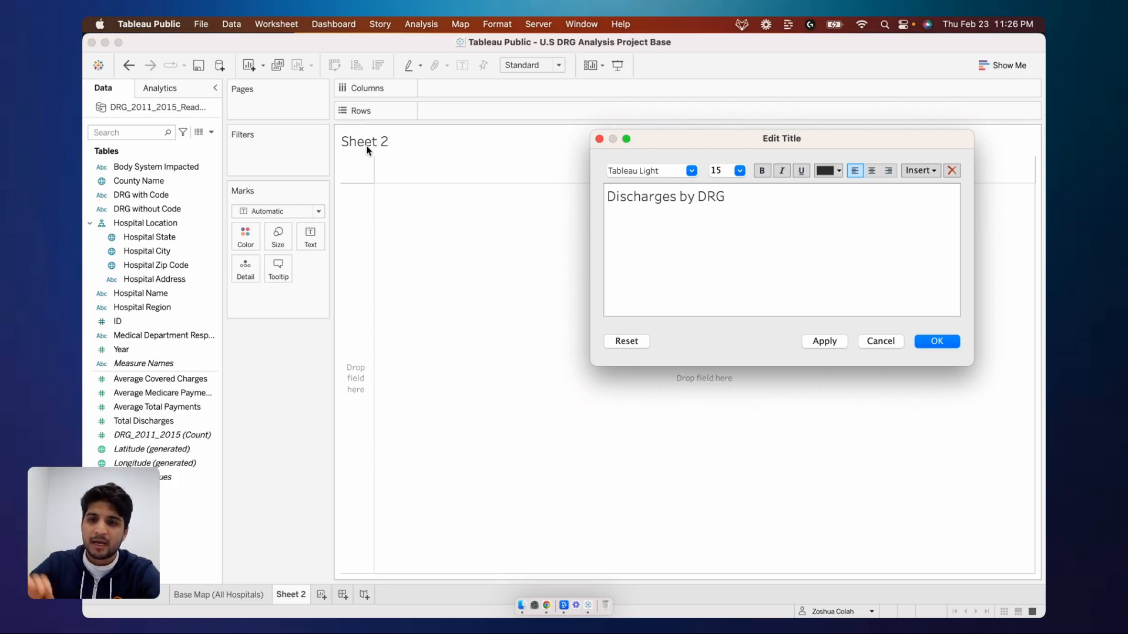
pyautogui.click(938, 342)
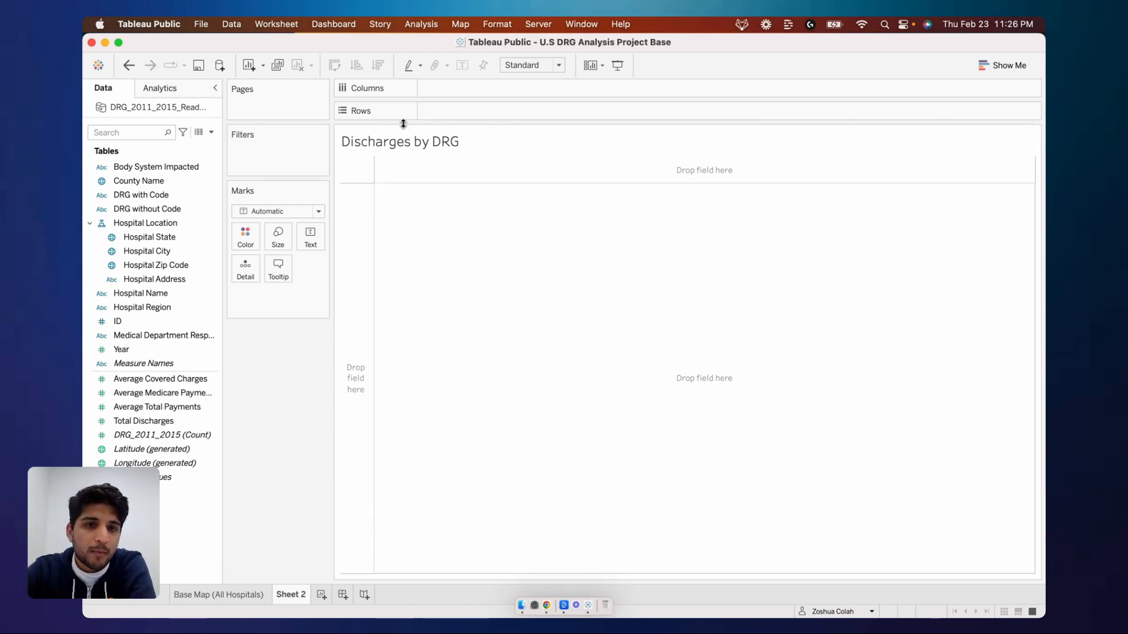
# - Search the data fields for "drg" and place DRG with Code on Rows
pyautogui.click(120, 133)
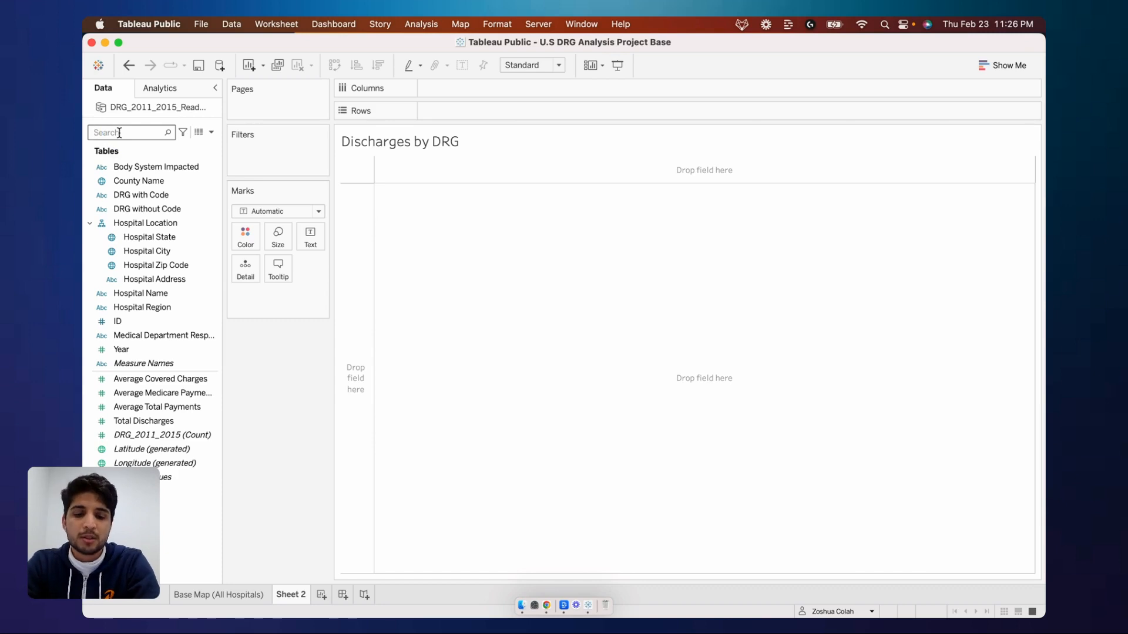
pyautogui.write('drg')
pyautogui.click(129, 168)
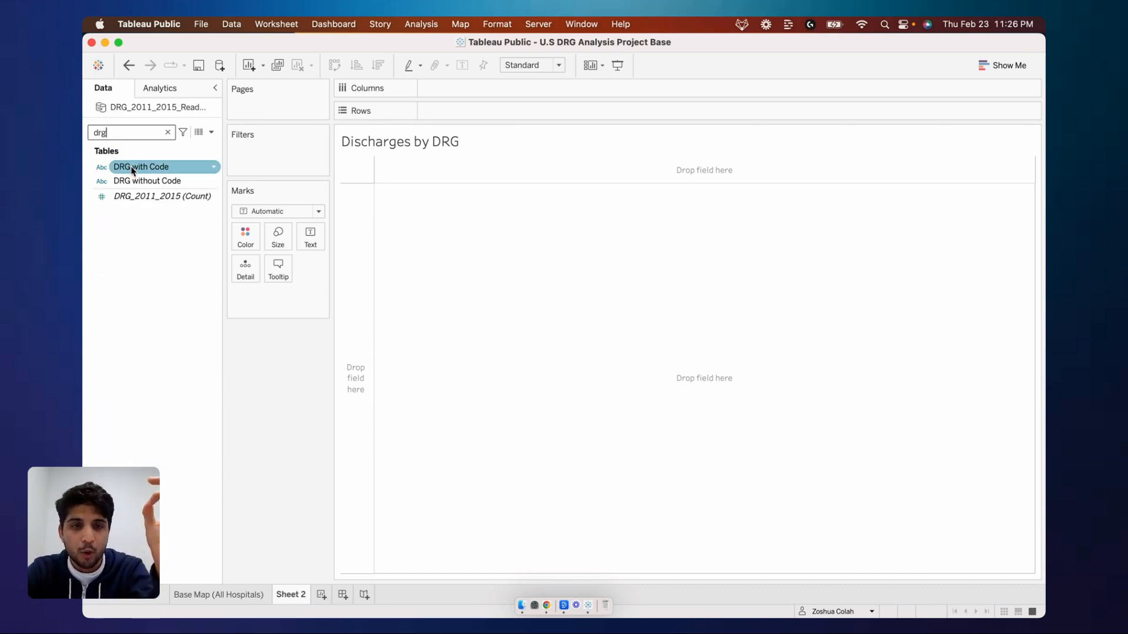
pyautogui.moveTo(133, 170); pyautogui.dragTo(488, 116)
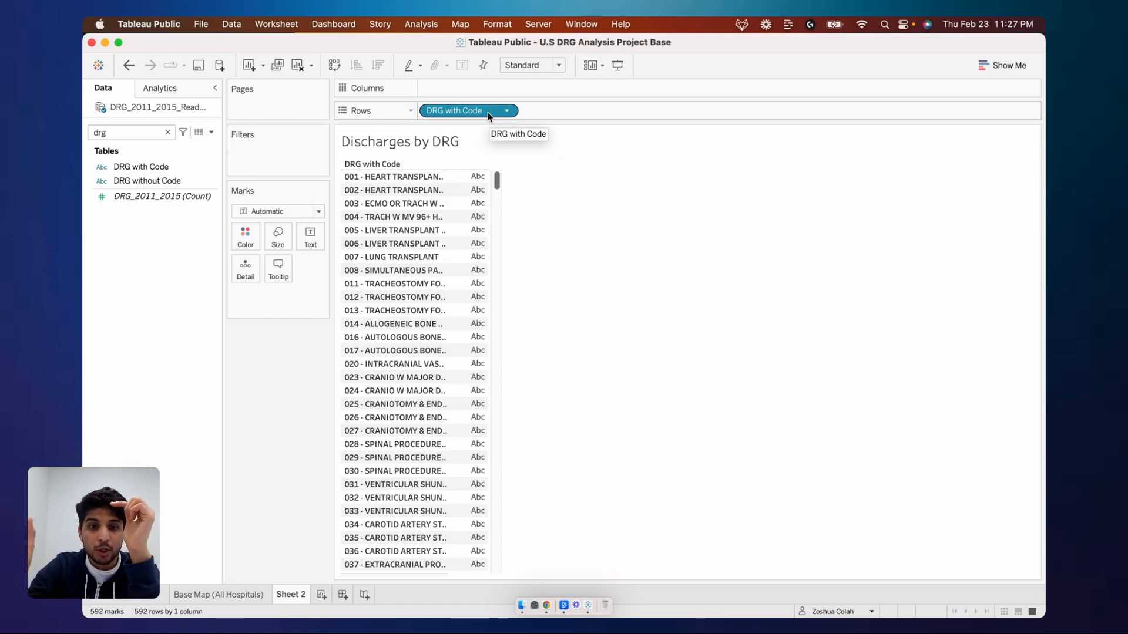
# - Search the data fields for "disch" instead and place Total Discharges on Columns as a sum
pyautogui.click(169, 133)
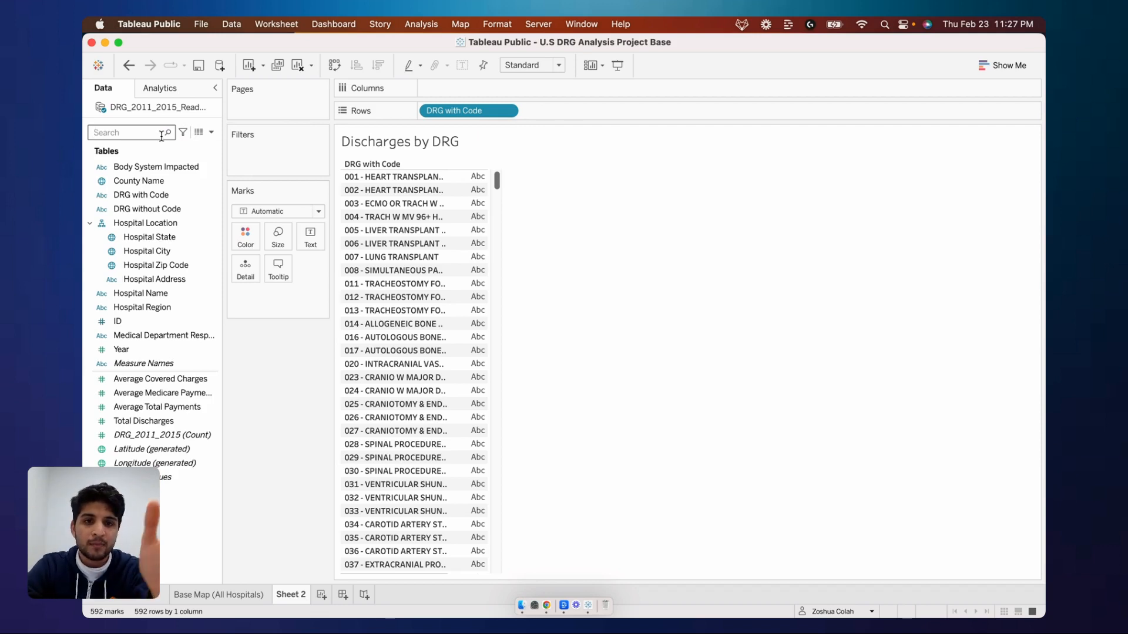
pyautogui.write('disch')
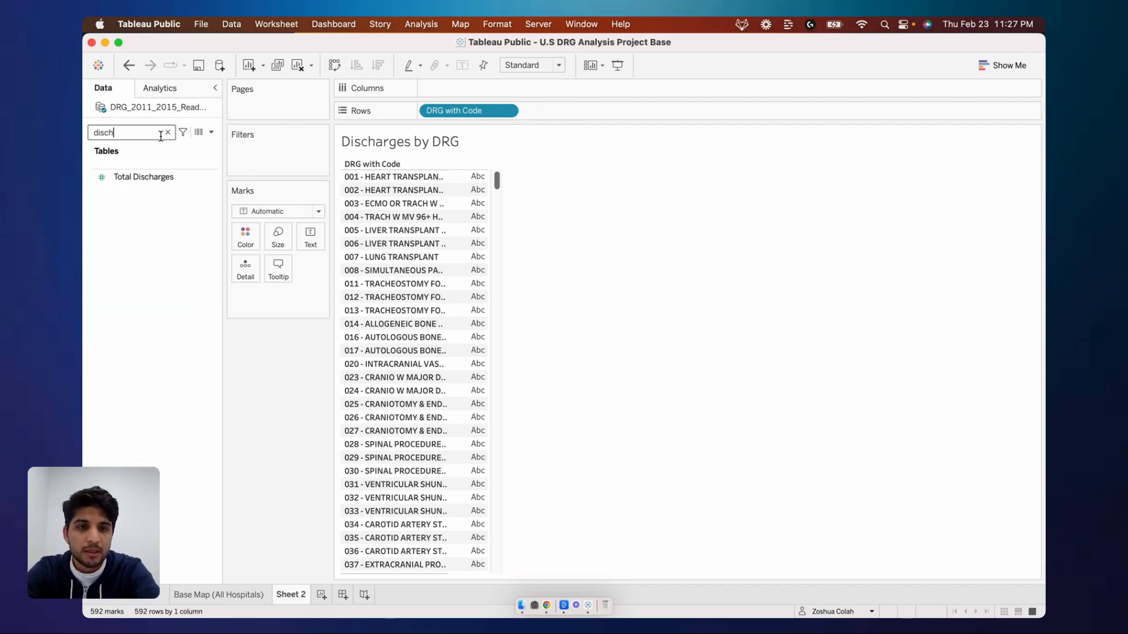
pyautogui.click(160, 178)
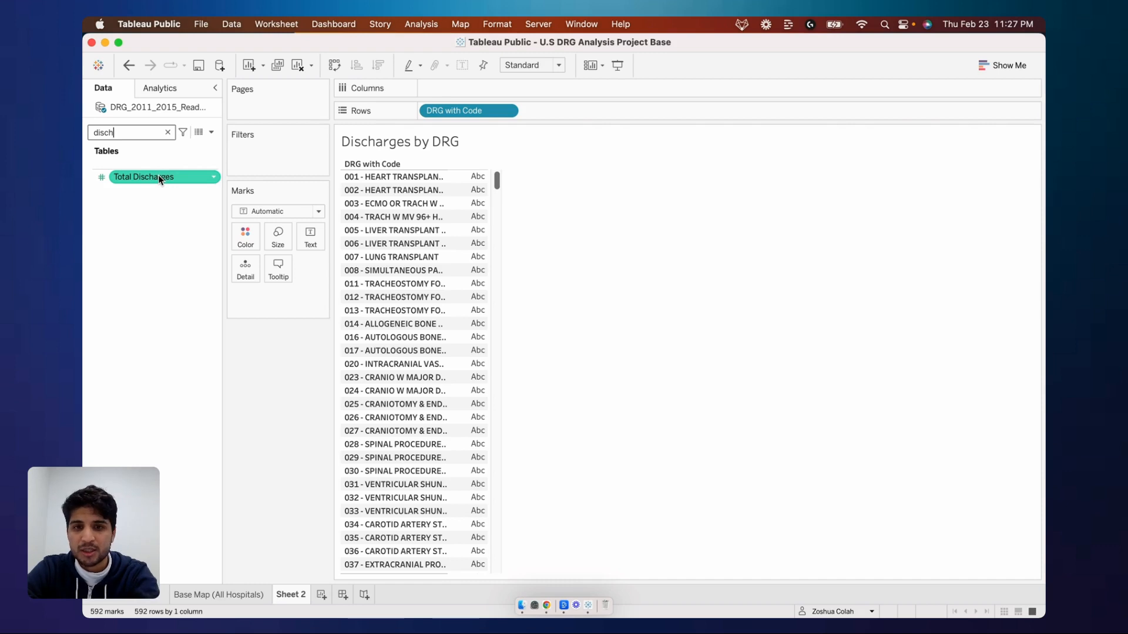
pyautogui.moveTo(160, 178)
pyautogui.mouseDown()
pyautogui.moveTo(377, 104)
pyautogui.moveTo(517, 85)
pyautogui.mouseUp()
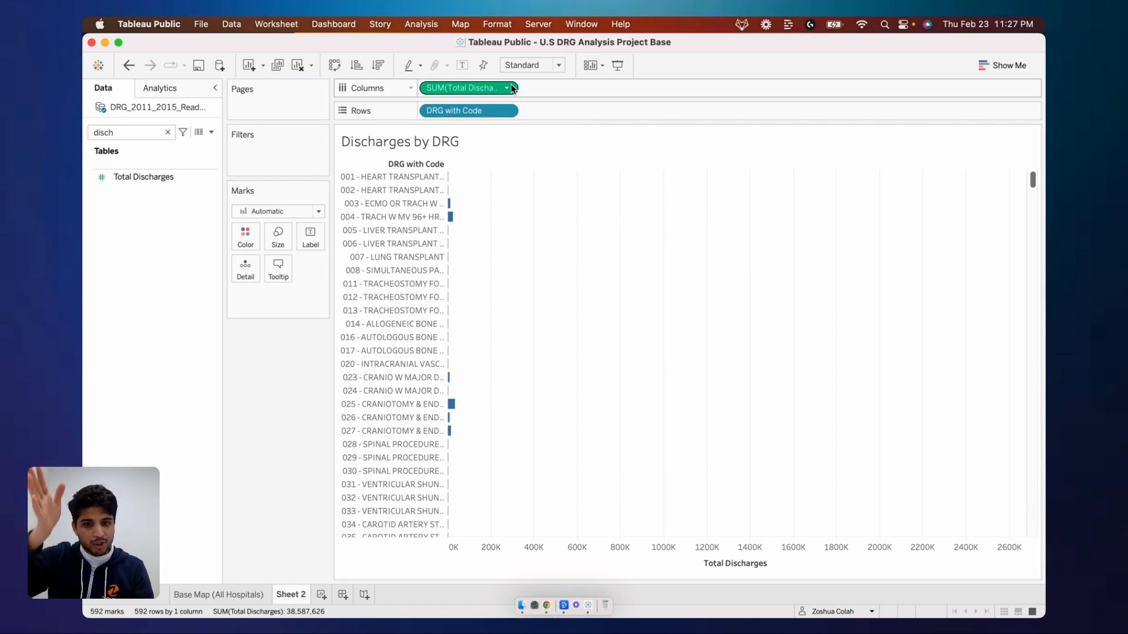
# - Look through the DRG bars, try out the sort orders, and leave them sorted by Total Discharges in descending order
pyautogui.scroll(-20, 660, 271)
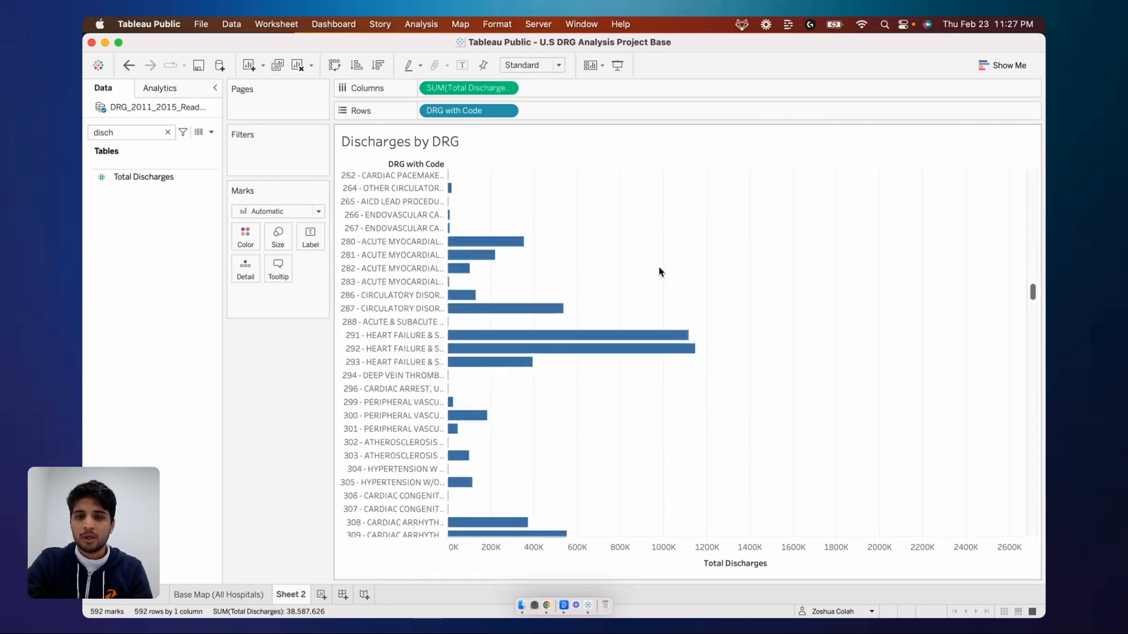
pyautogui.scroll(20, 660, 271)
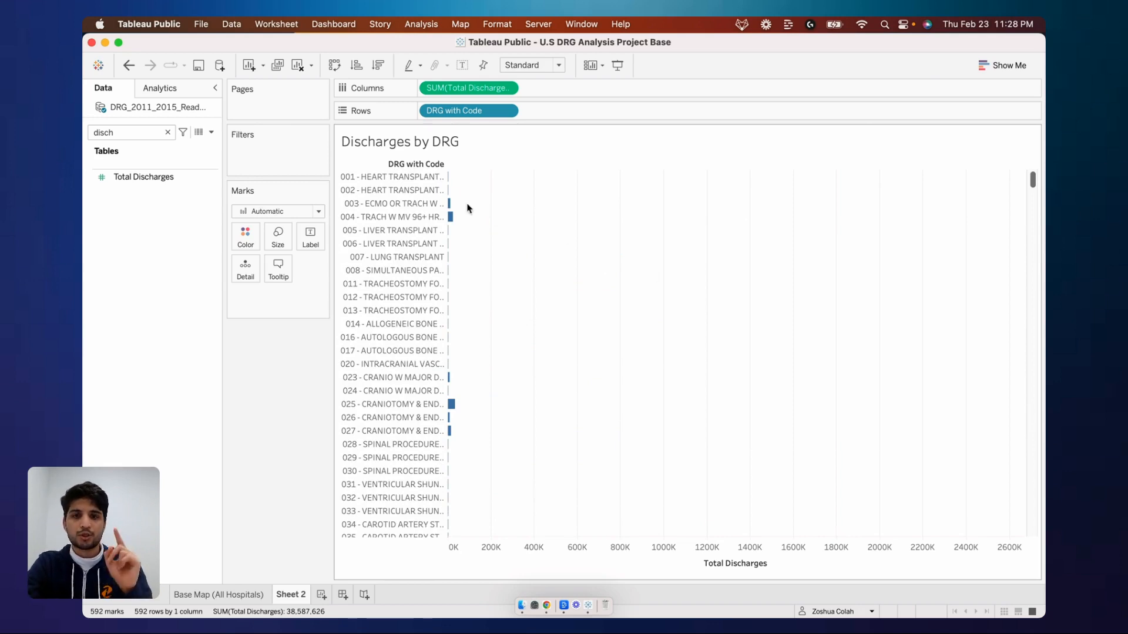
pyautogui.click(379, 66)
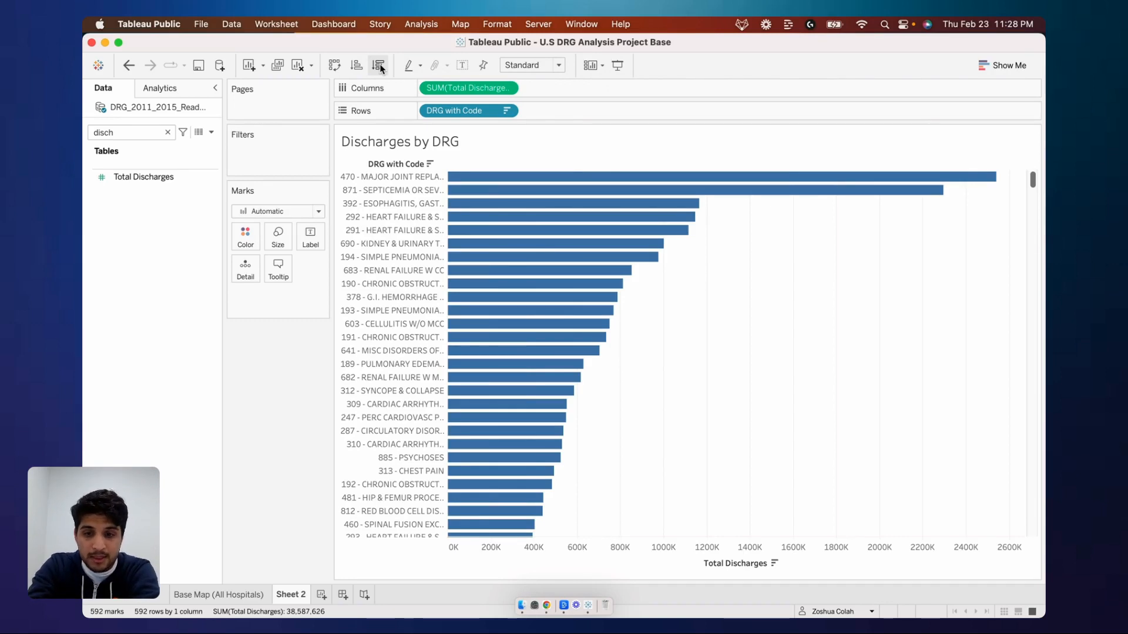
pyautogui.click(379, 65)
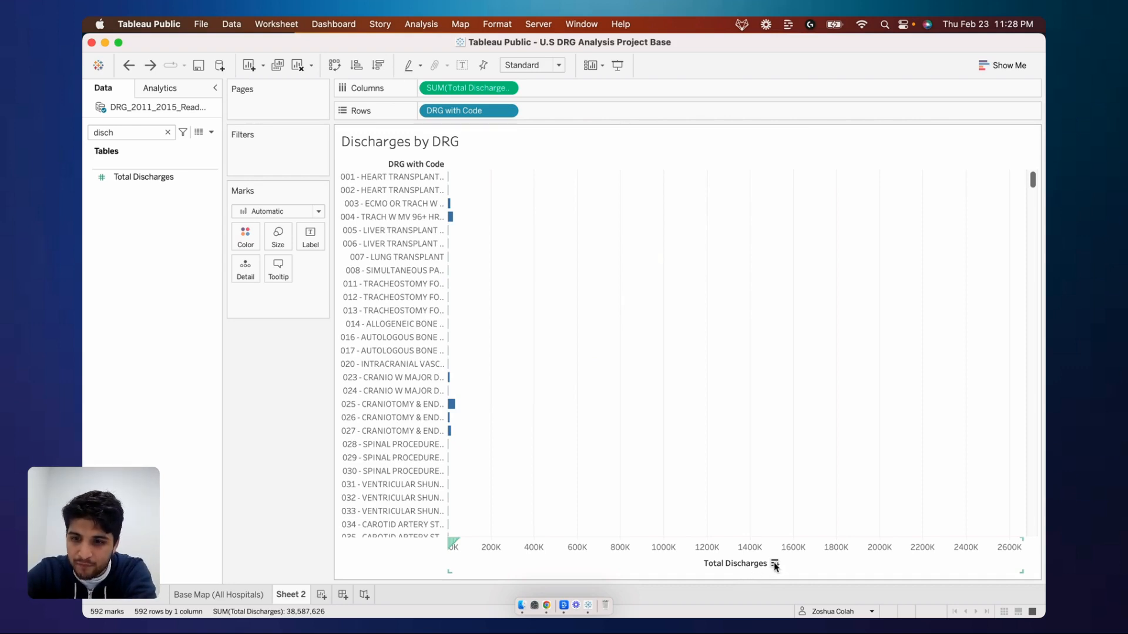
pyautogui.click(775, 564)
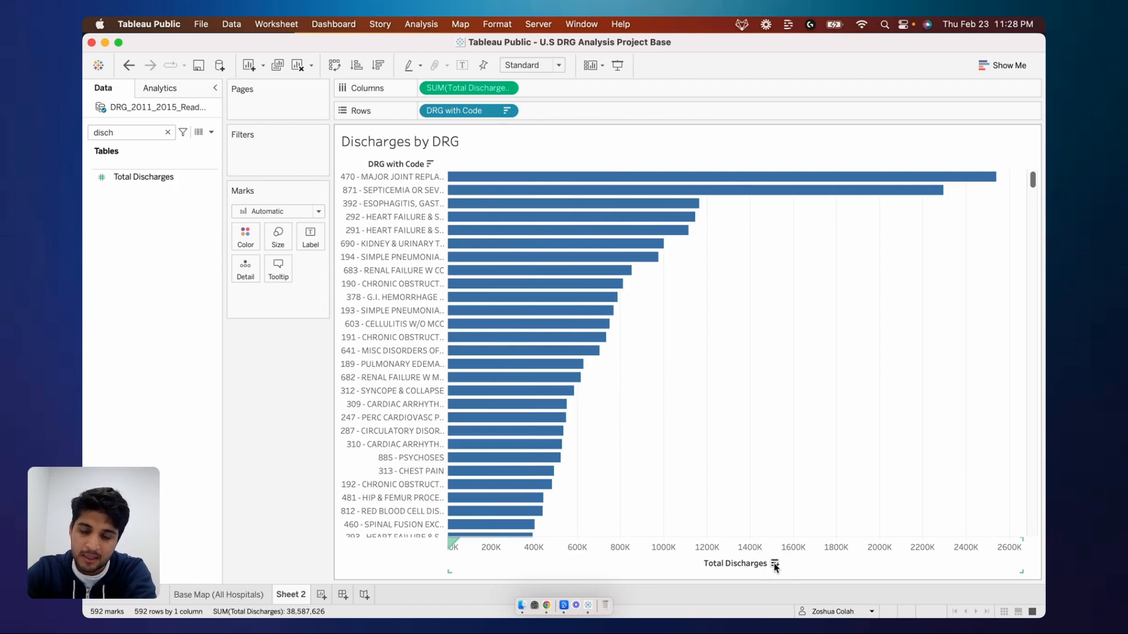
pyautogui.click(774, 564)
pyautogui.click(775, 564)
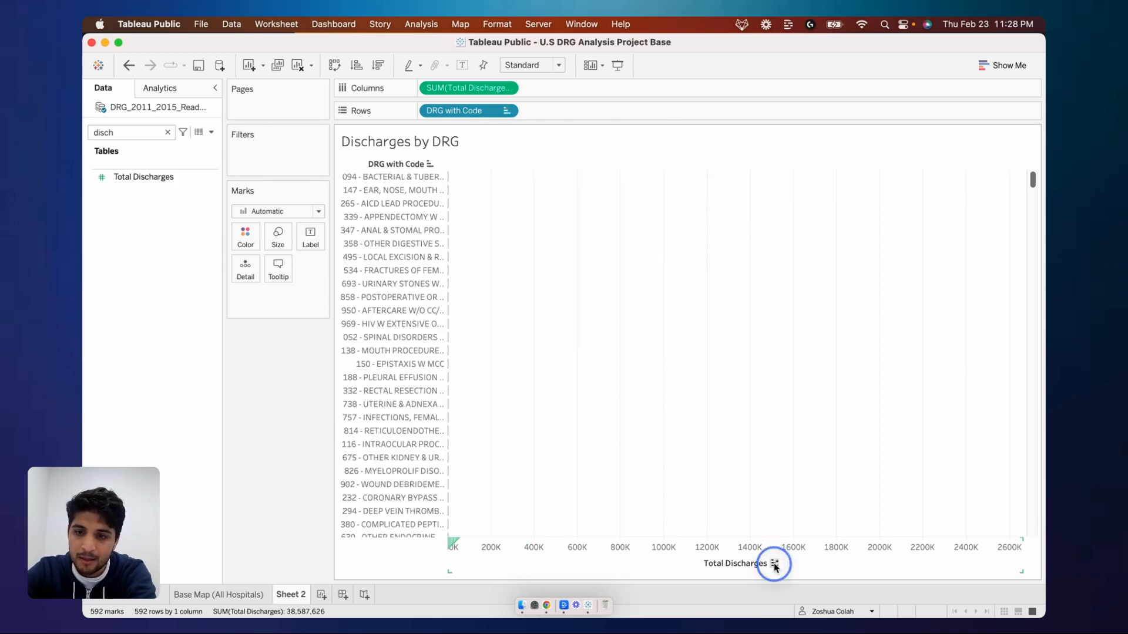
pyautogui.click(775, 564)
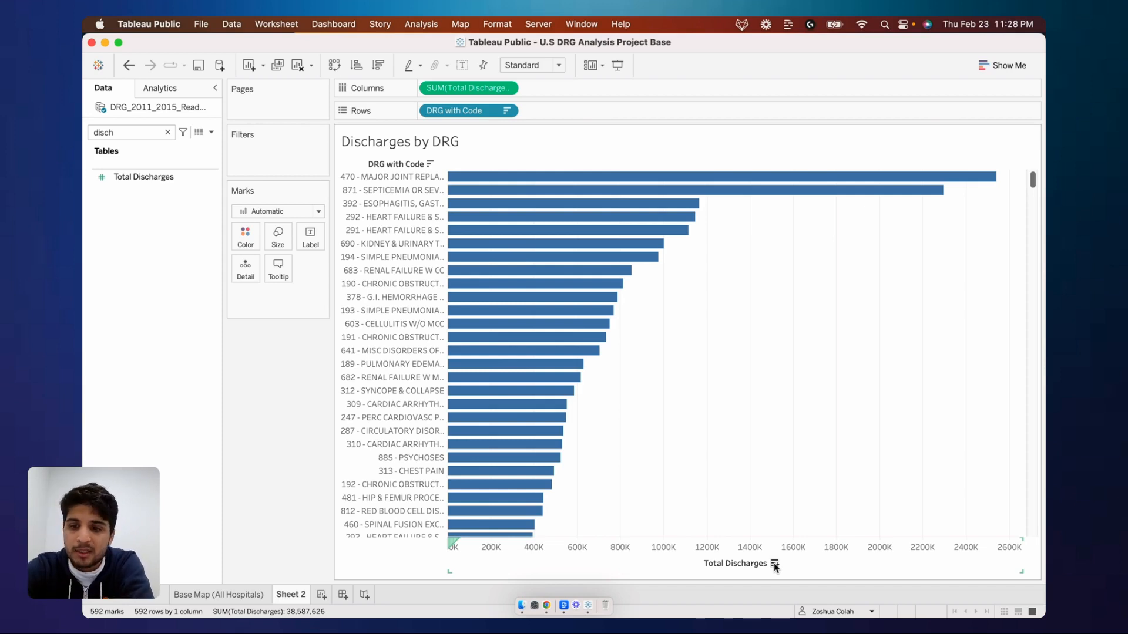
# - Clear the data field search and show mark labels on the Total Discharges bars
pyautogui.moveTo(746, 180)
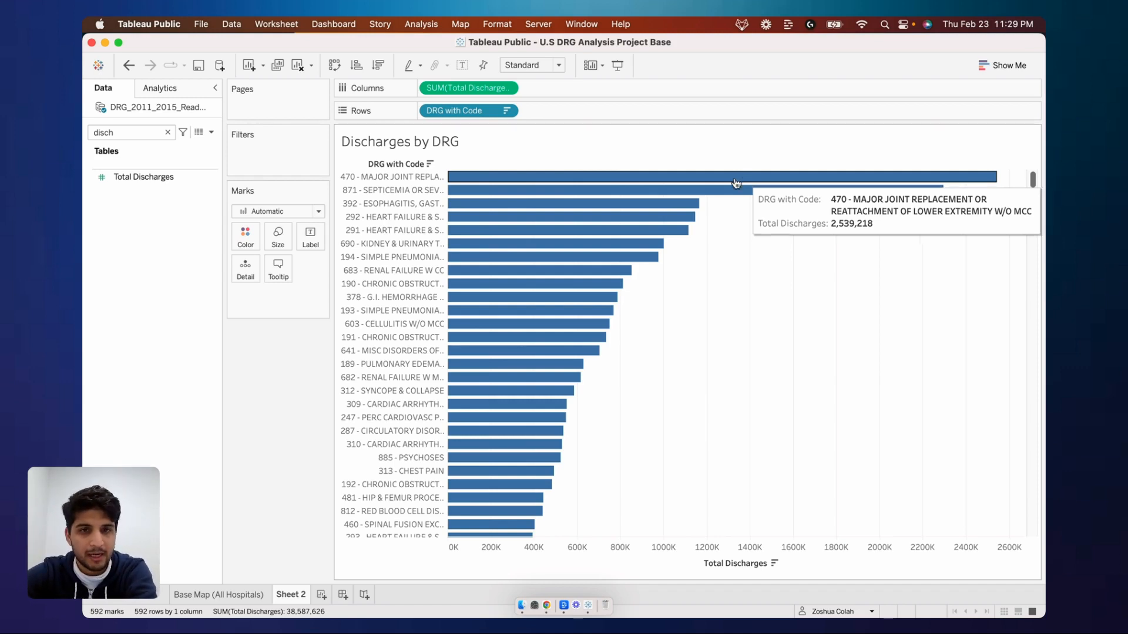
pyautogui.click(168, 132)
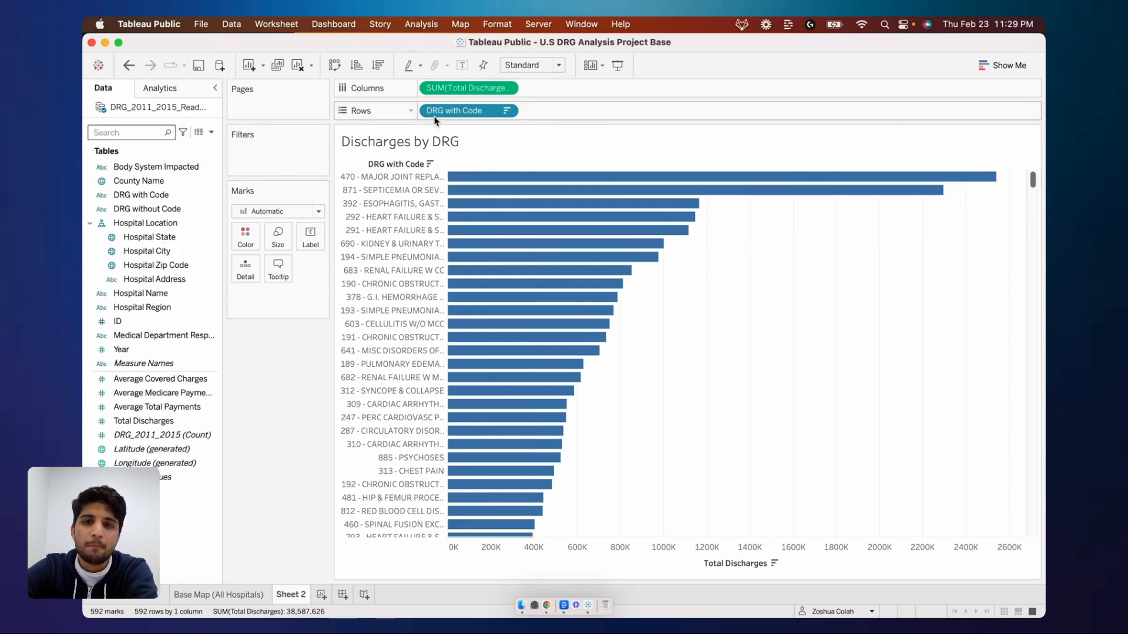
pyautogui.click(463, 67)
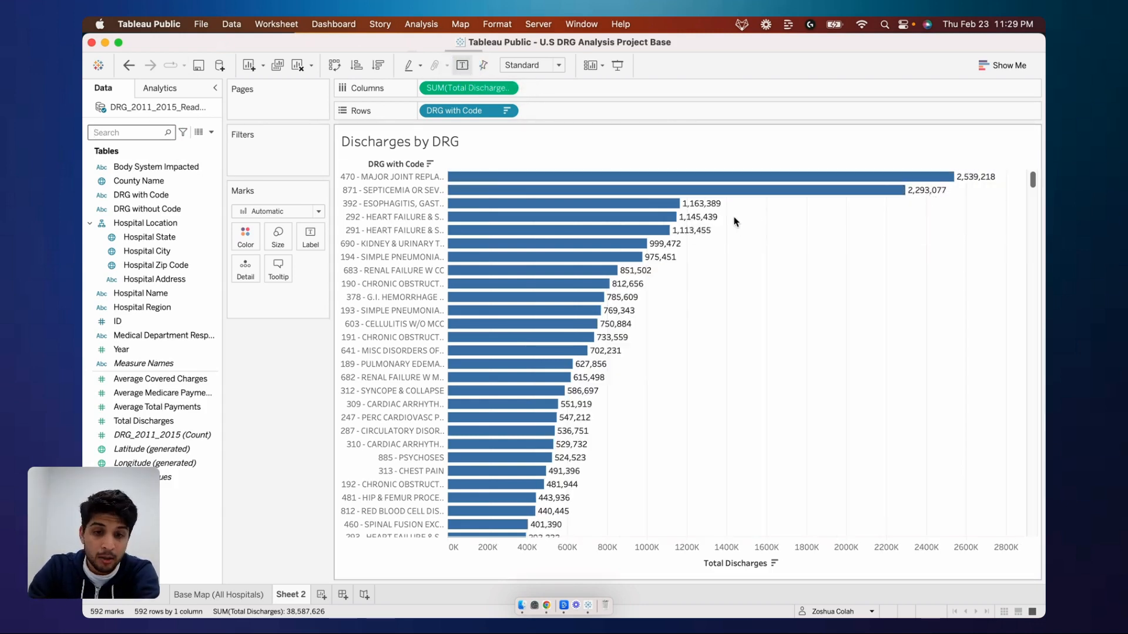
pyautogui.moveTo(975, 183)
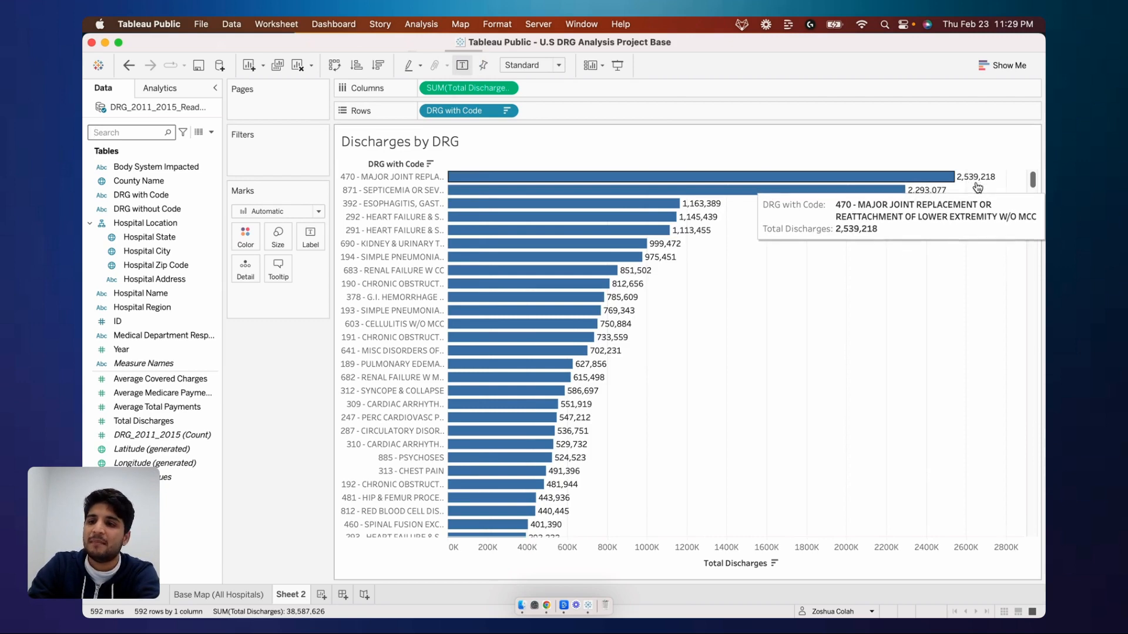
pyautogui.moveTo(944, 195)
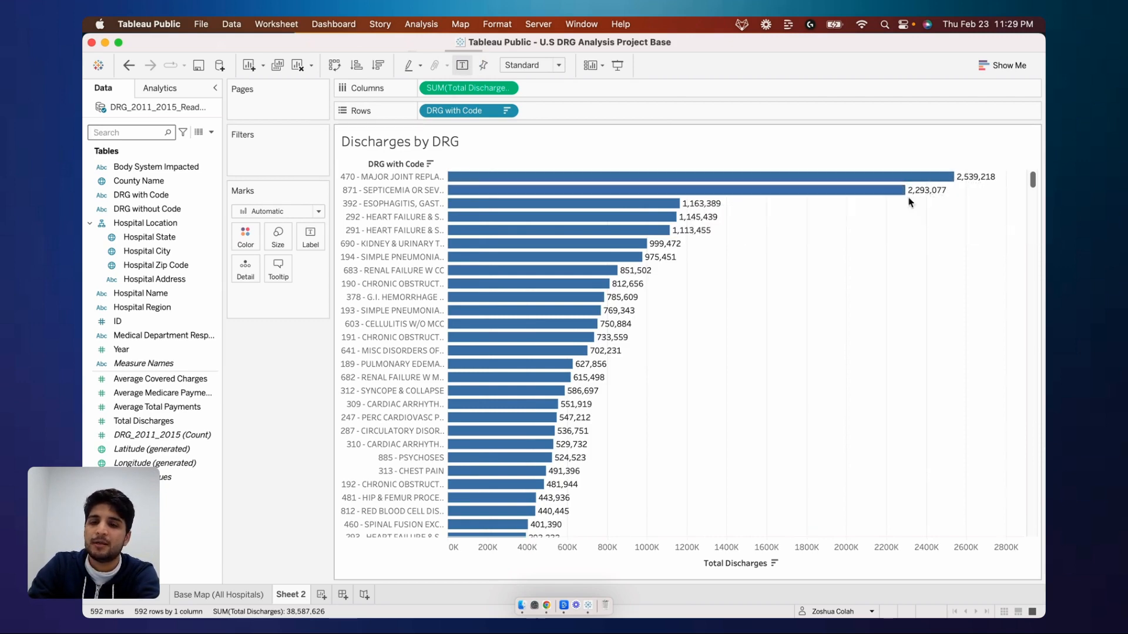
pyautogui.moveTo(717, 220)
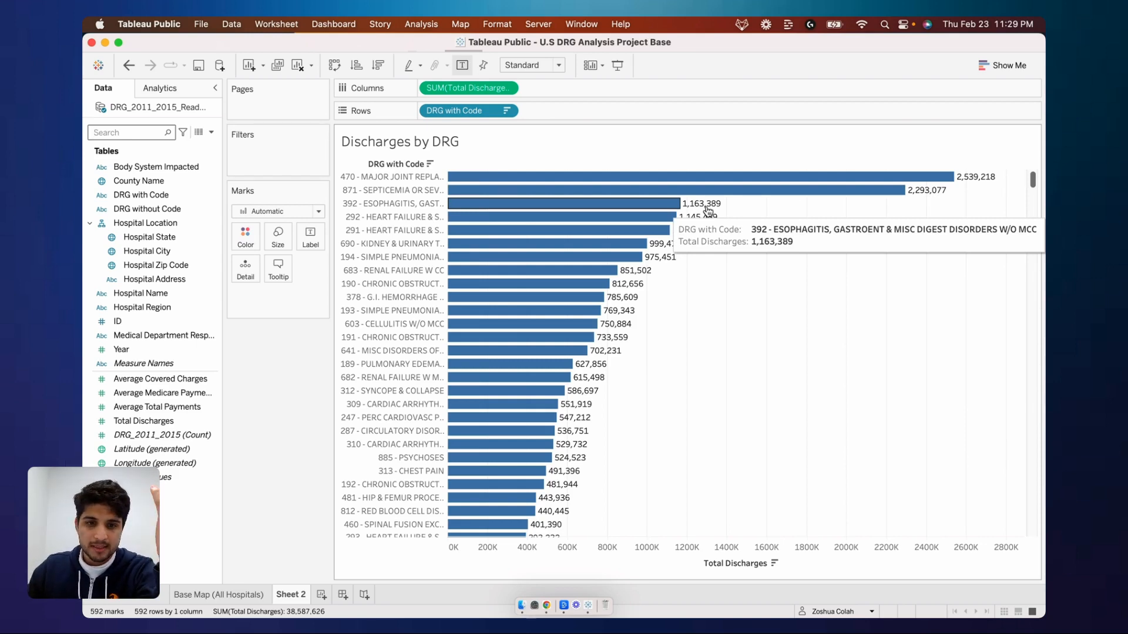
pyautogui.write('disch')
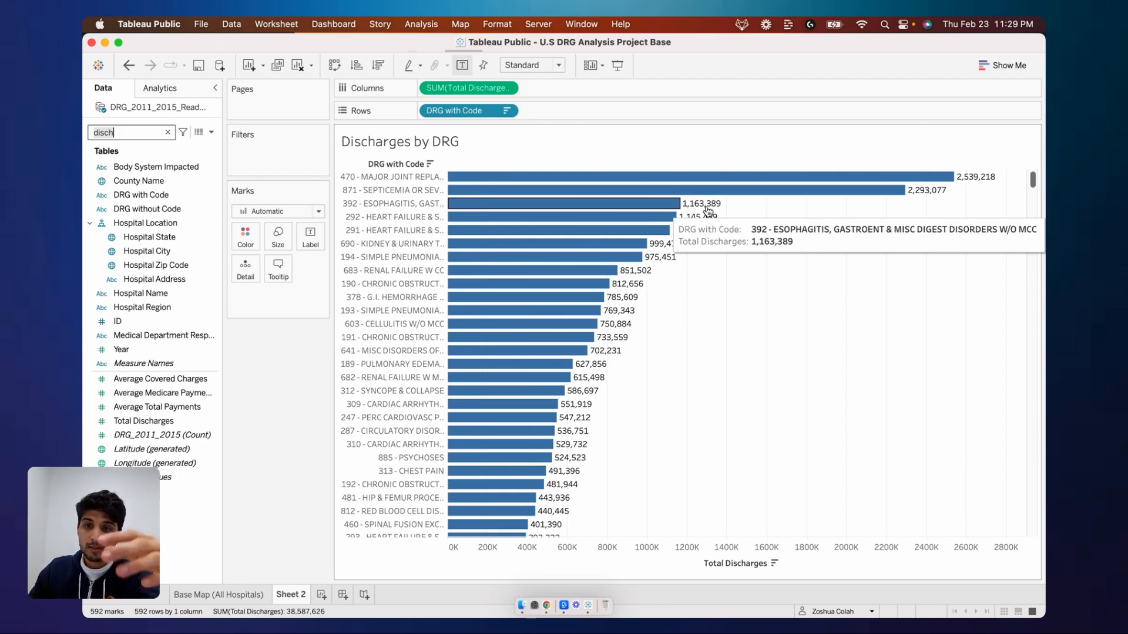
pyautogui.press('BackSpace')
pyautogui.press('BackSpace')
pyautogui.press('BackSpace')
pyautogui.press('BackSpace')
pyautogui.press('BackSpace')
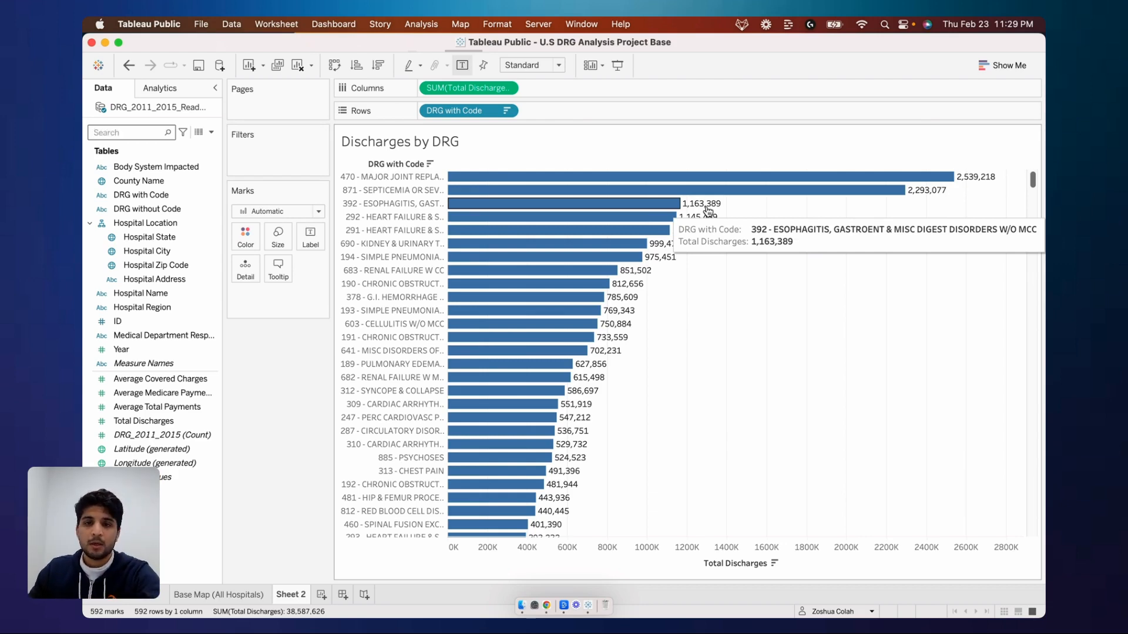
# - Undo the mark labels on the bars, and place Total Discharges on Label after searching the fields for "dischar"
pyautogui.click(282, 392)
pyautogui.press('super+z')
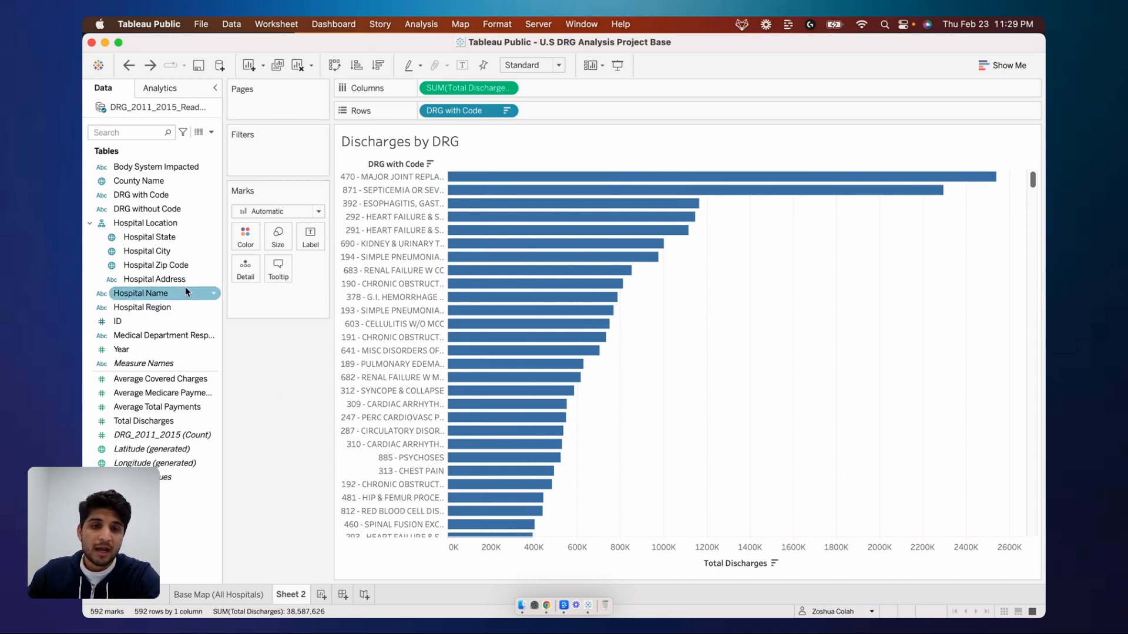
pyautogui.click(134, 131)
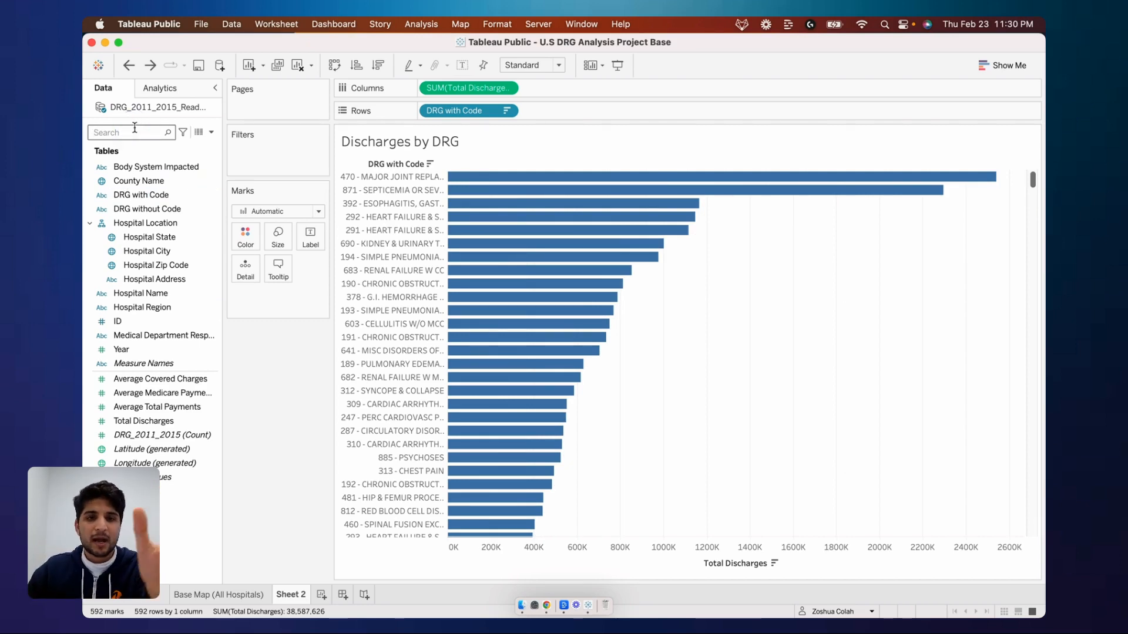
pyautogui.write('dischar')
pyautogui.click(134, 179)
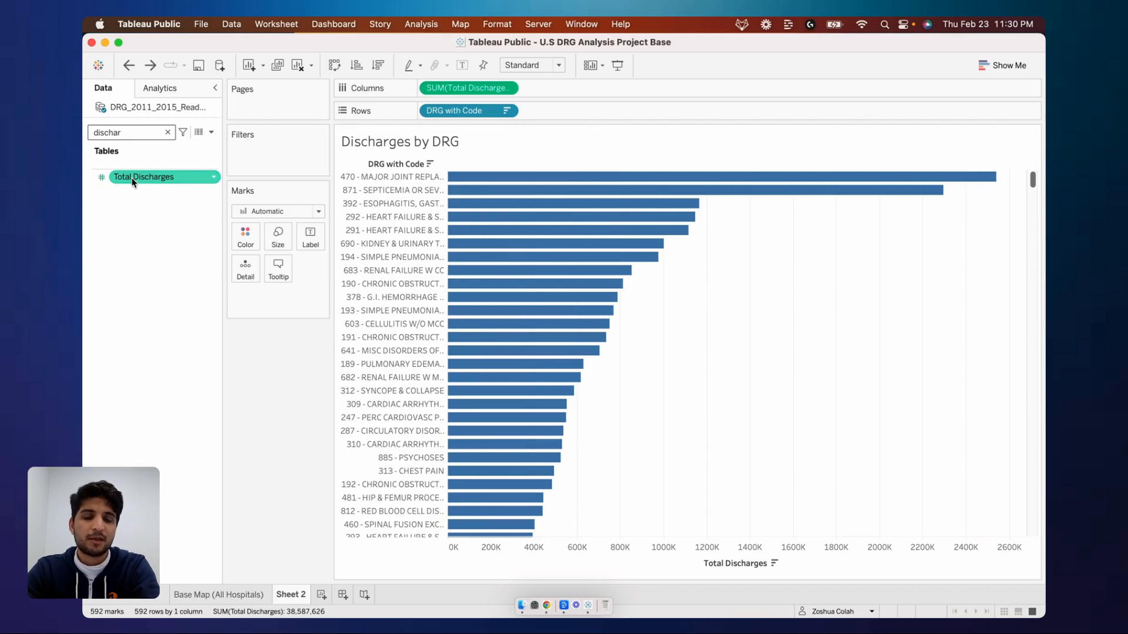
pyautogui.click(133, 182)
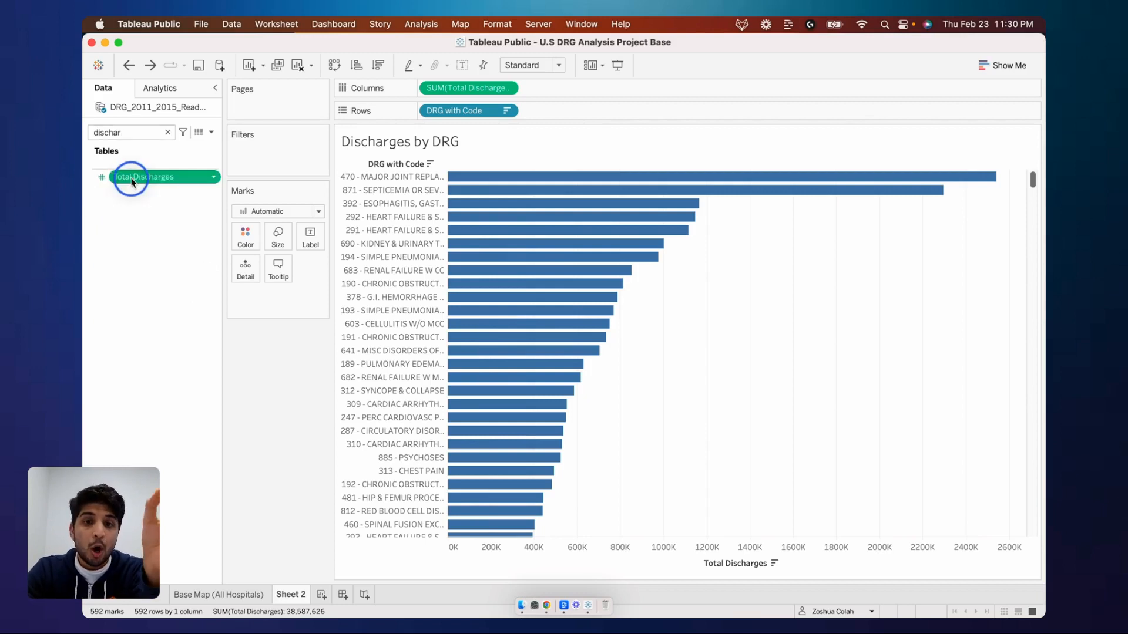
pyautogui.click(251, 189)
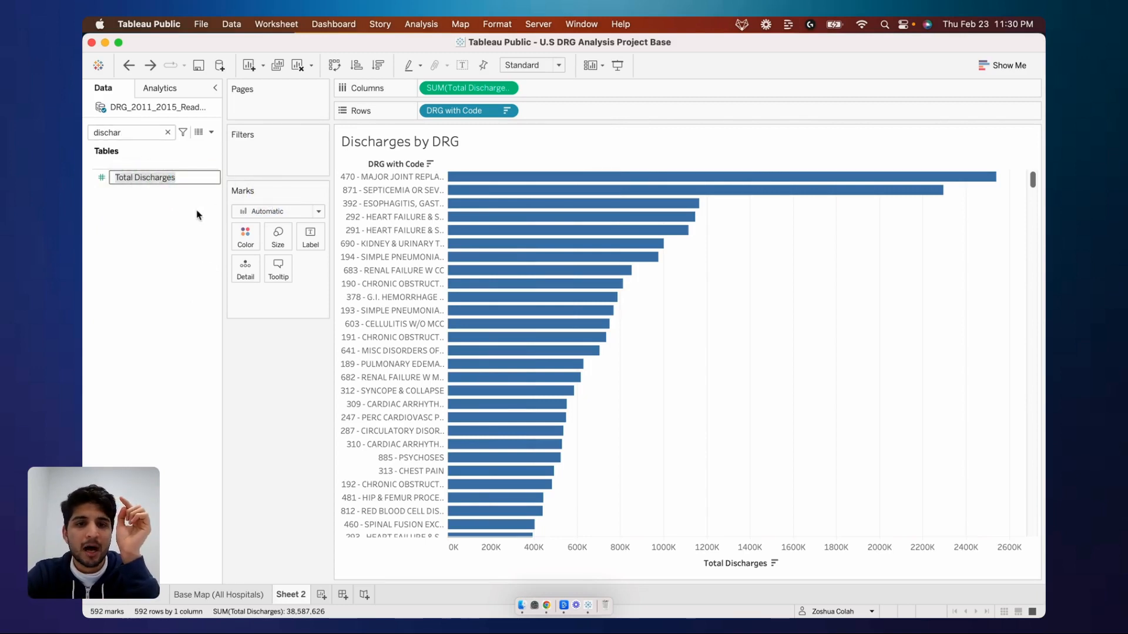
pyautogui.moveTo(172, 186); pyautogui.dragTo(311, 235)
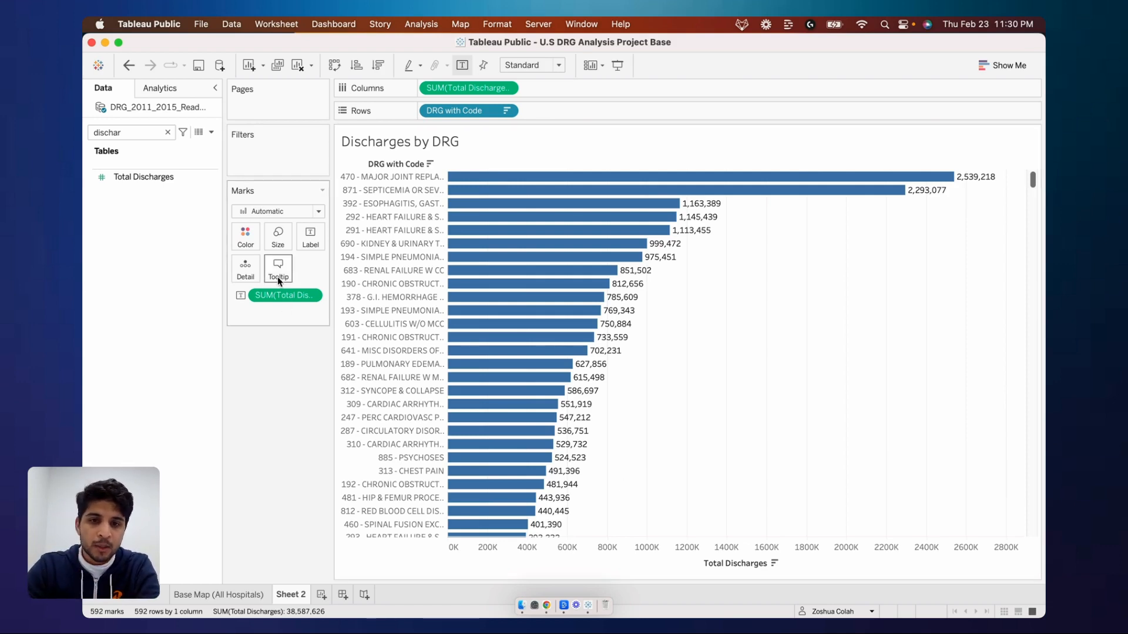
# - Replace Total Discharges on Label with Body System Impacted, searching the data fields for "body"
pyautogui.moveTo(279, 294); pyautogui.dragTo(279, 404)
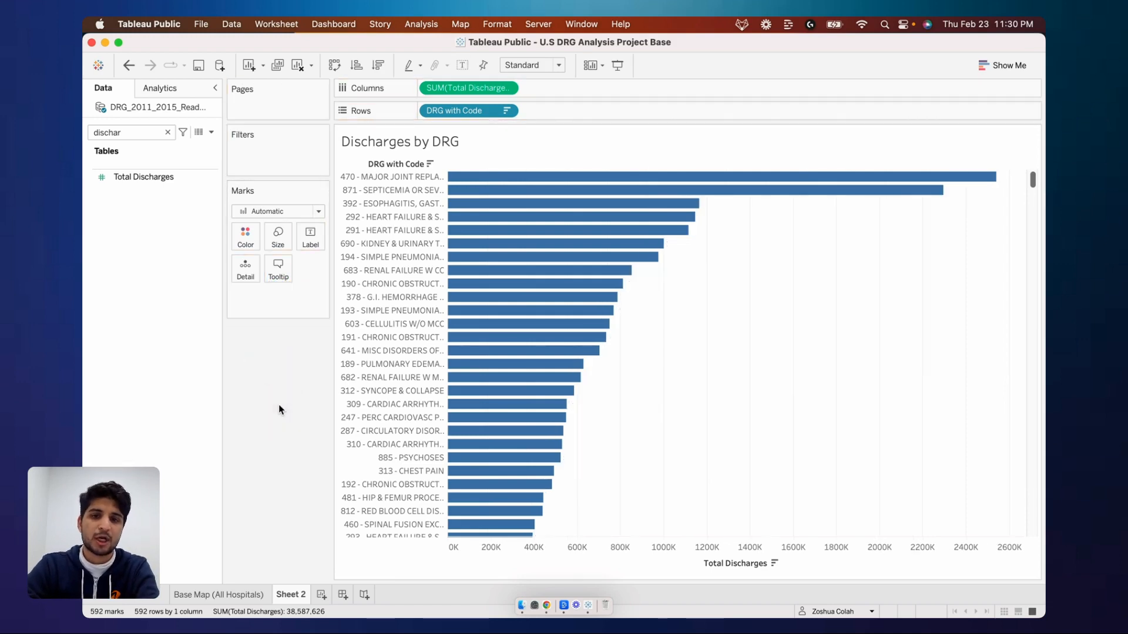
pyautogui.doubleClick(131, 133)
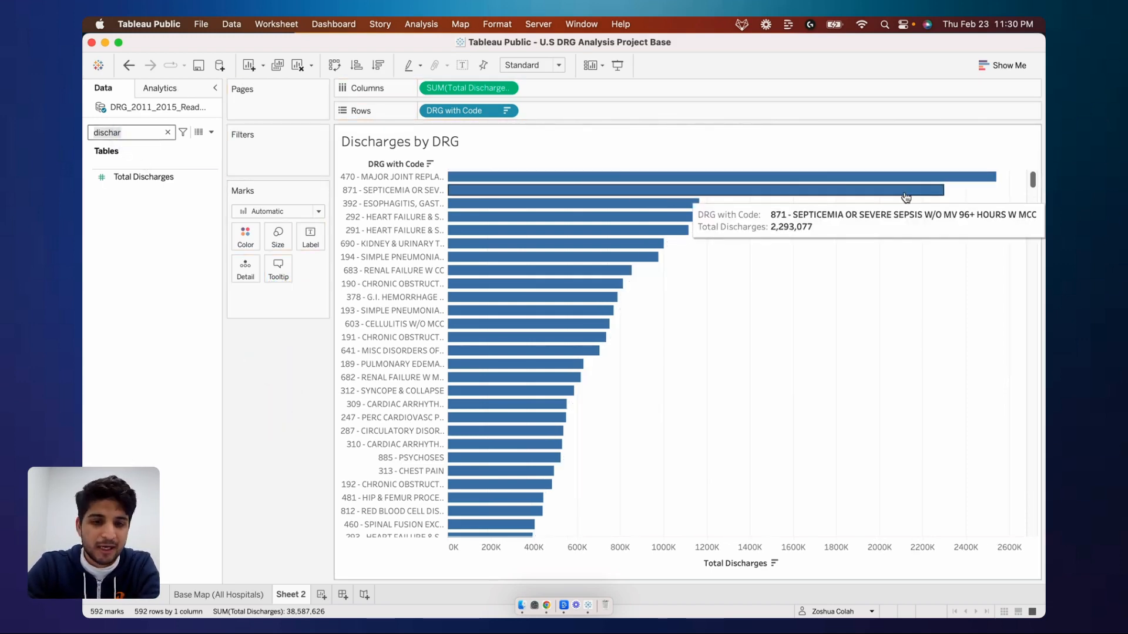
pyautogui.write('body')
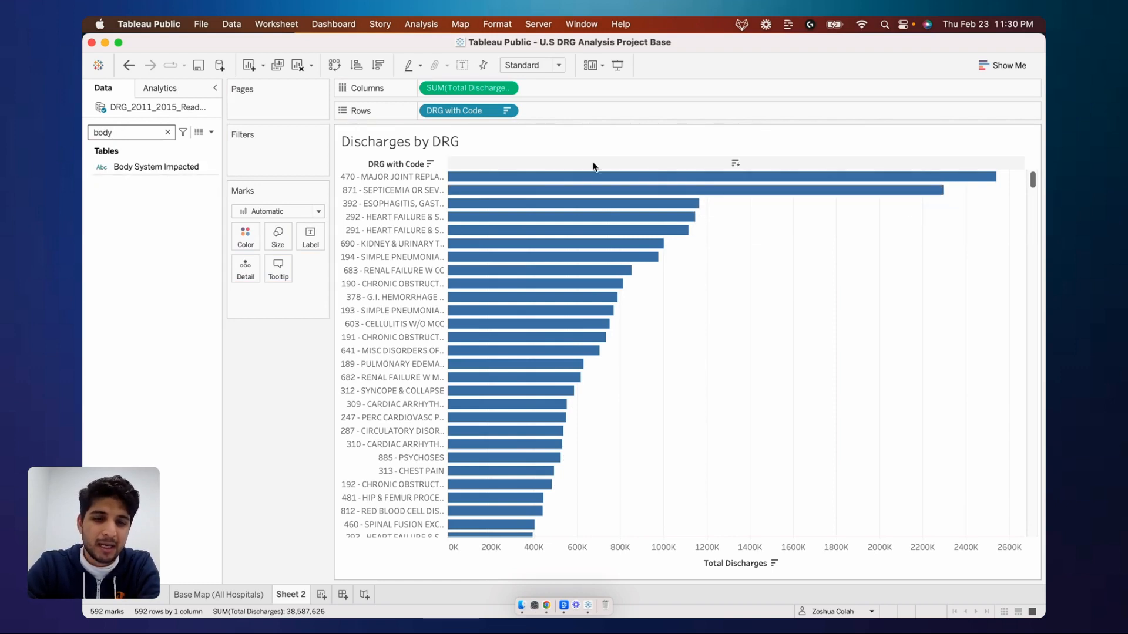
pyautogui.click(187, 166)
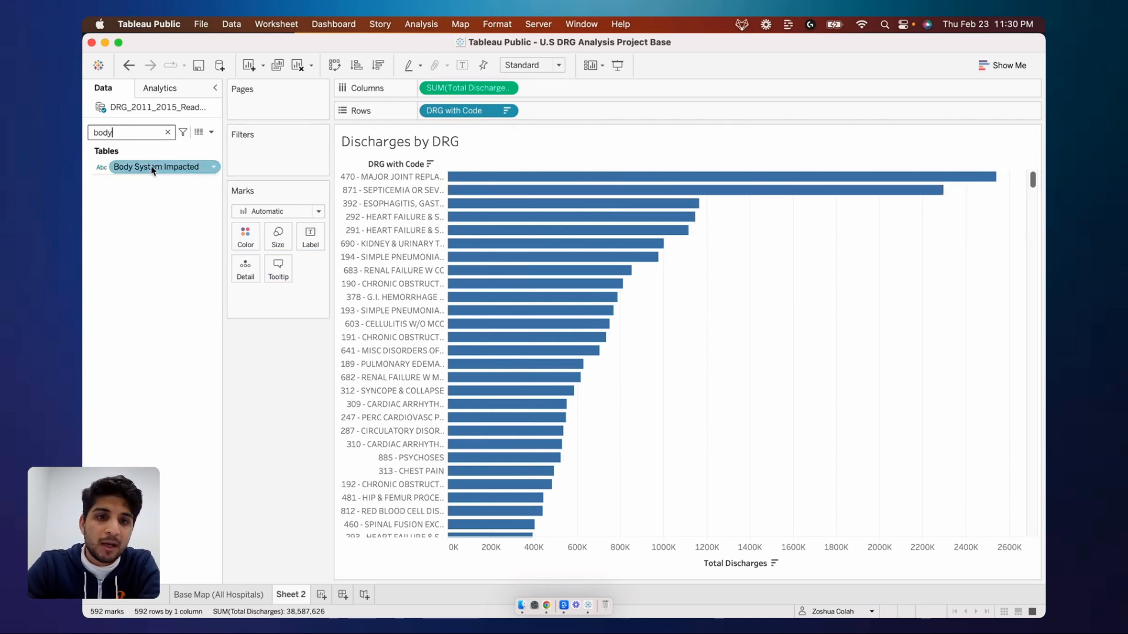
pyautogui.moveTo(151, 167); pyautogui.dragTo(324, 242)
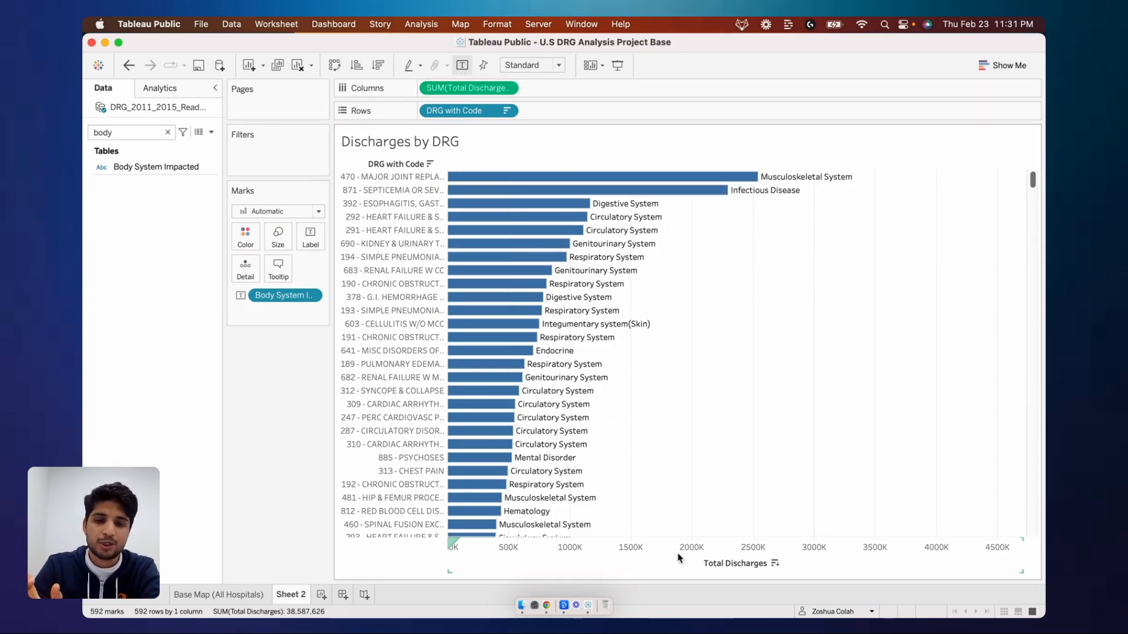
# - Undo the Body System Impacted label and the removal of Total Discharges, and clear the data field search
pyautogui.press('super+z')
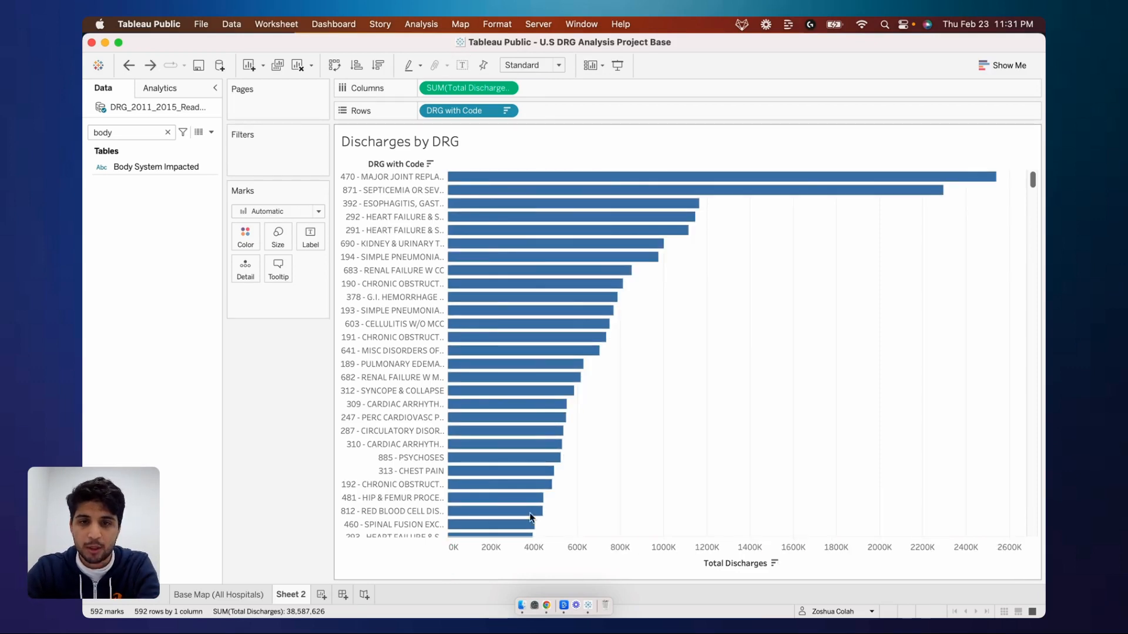
pyautogui.press('super+z')
pyautogui.click(167, 132)
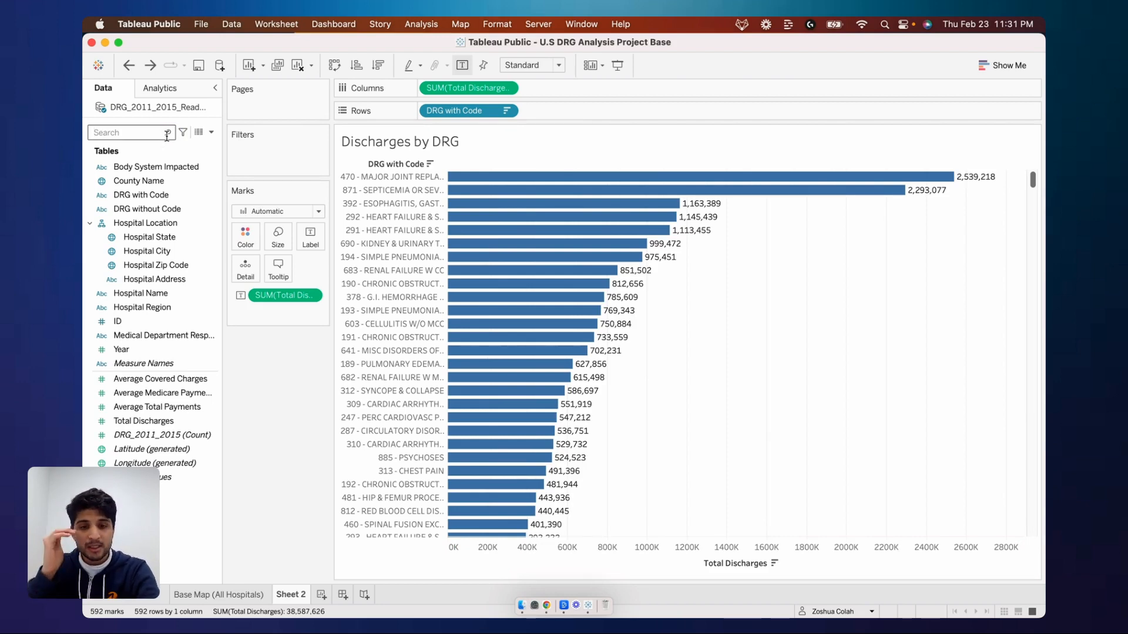
# - Color the Discharges by DRG bars orange
pyautogui.click(245, 244)
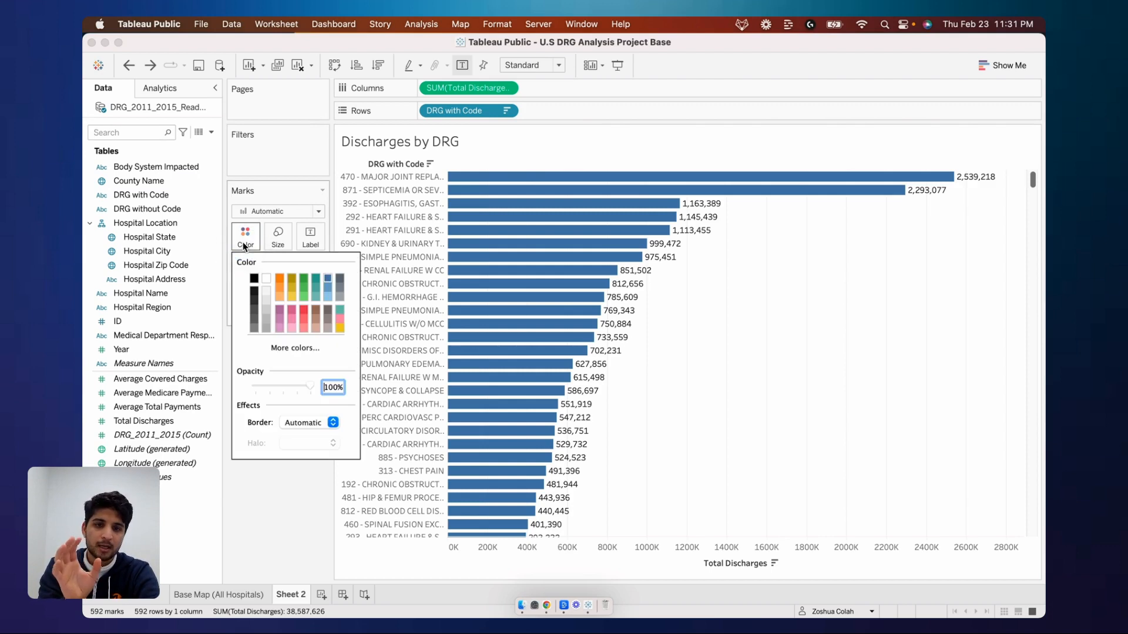
pyautogui.click(280, 277)
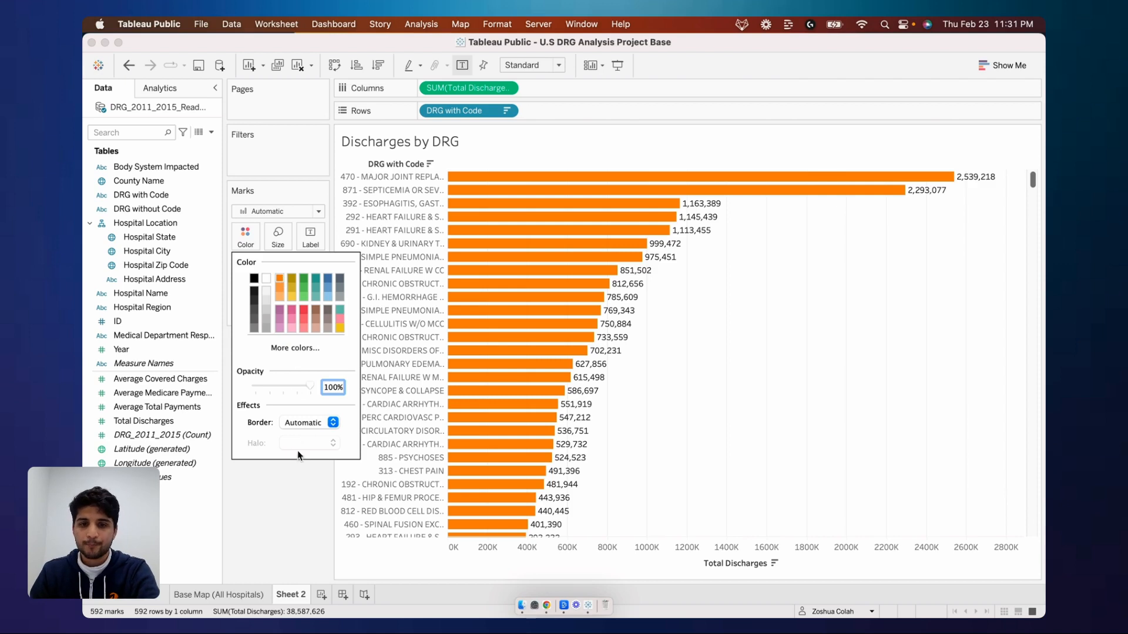
pyautogui.click(301, 474)
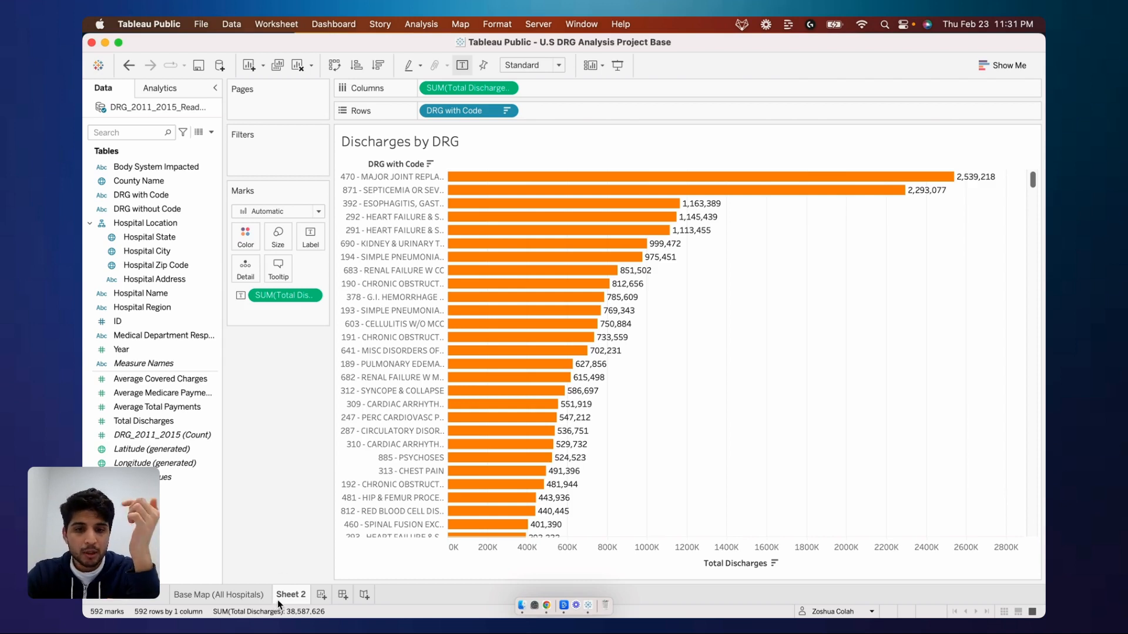
# - Rename Sheet 2 as "Discharges by DRG"
pyautogui.moveTo(280, 604)
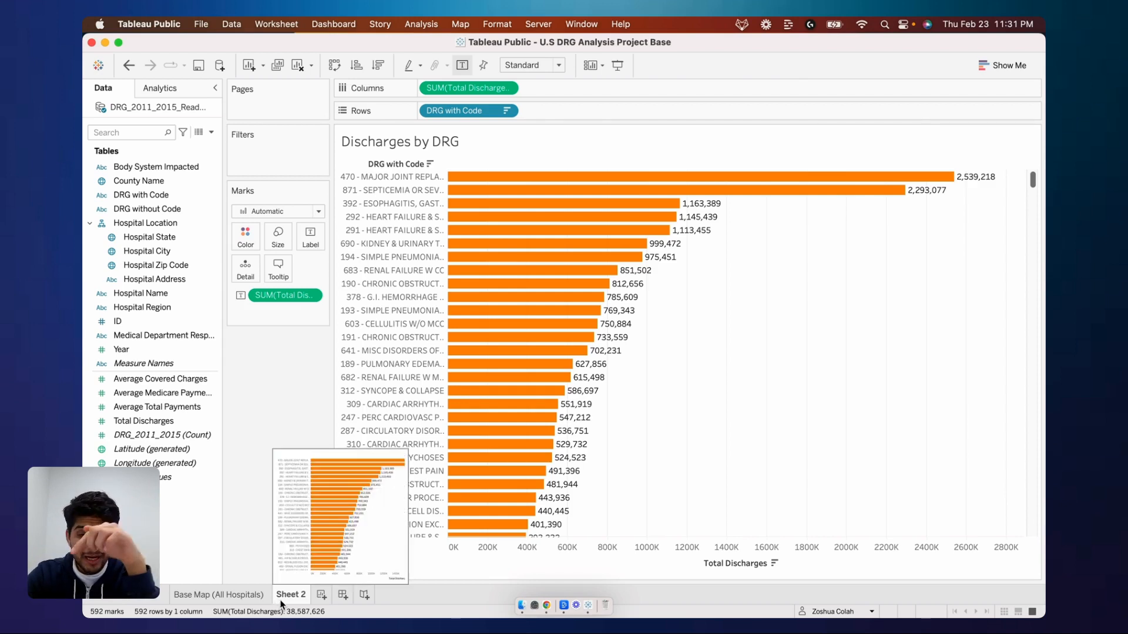
pyautogui.doubleClick(288, 597)
pyautogui.write('Dis')
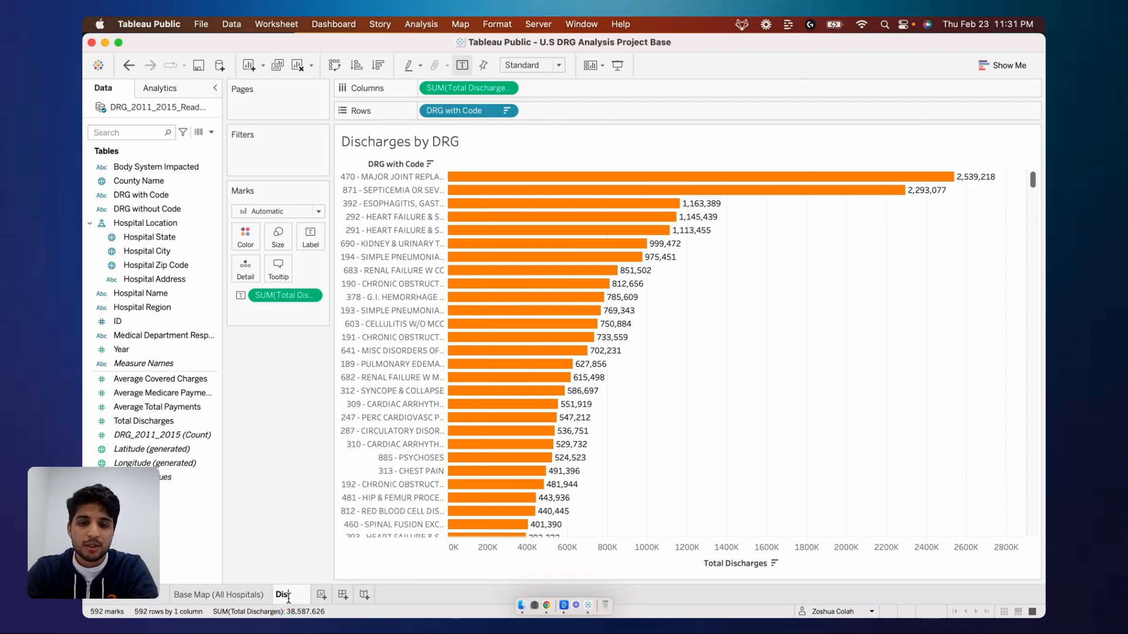
pyautogui.write('charges by DRG')
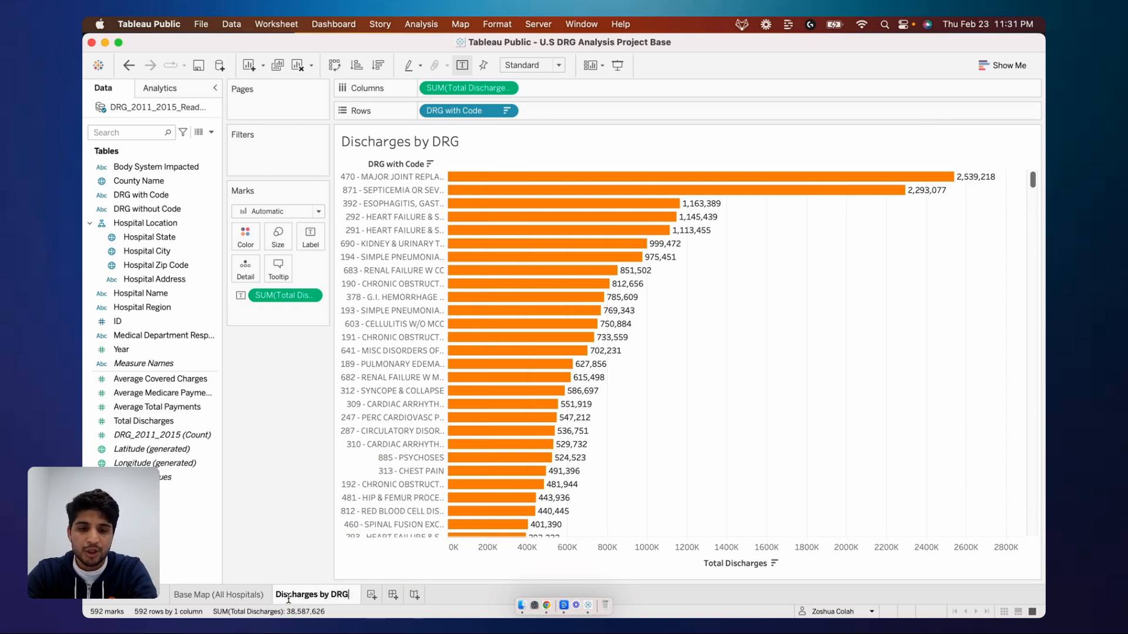
pyautogui.press('Return')
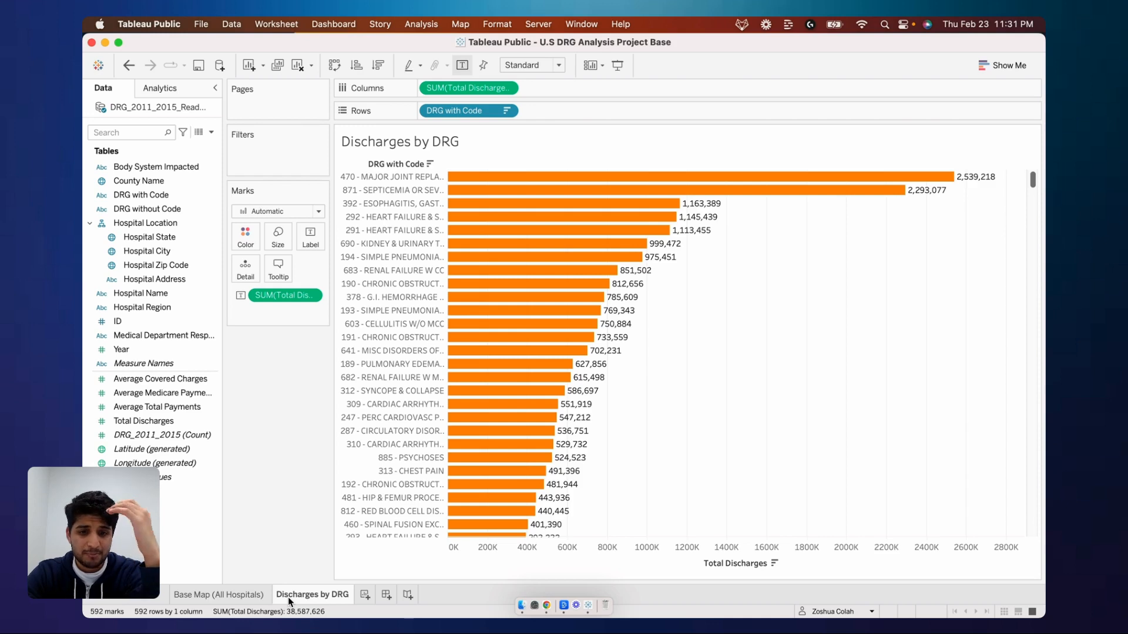
# - Delete the Base Map (All Hospitals) worksheet
pyautogui.moveTo(288, 597)
pyautogui.moveTo(253, 599)
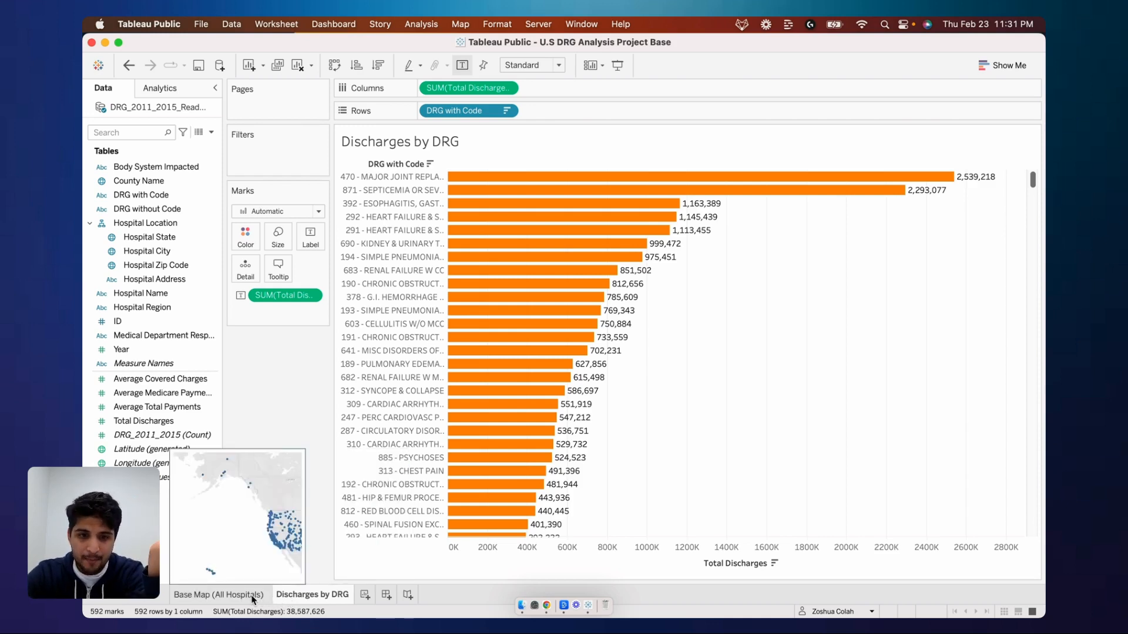
pyautogui.rightClick(253, 598)
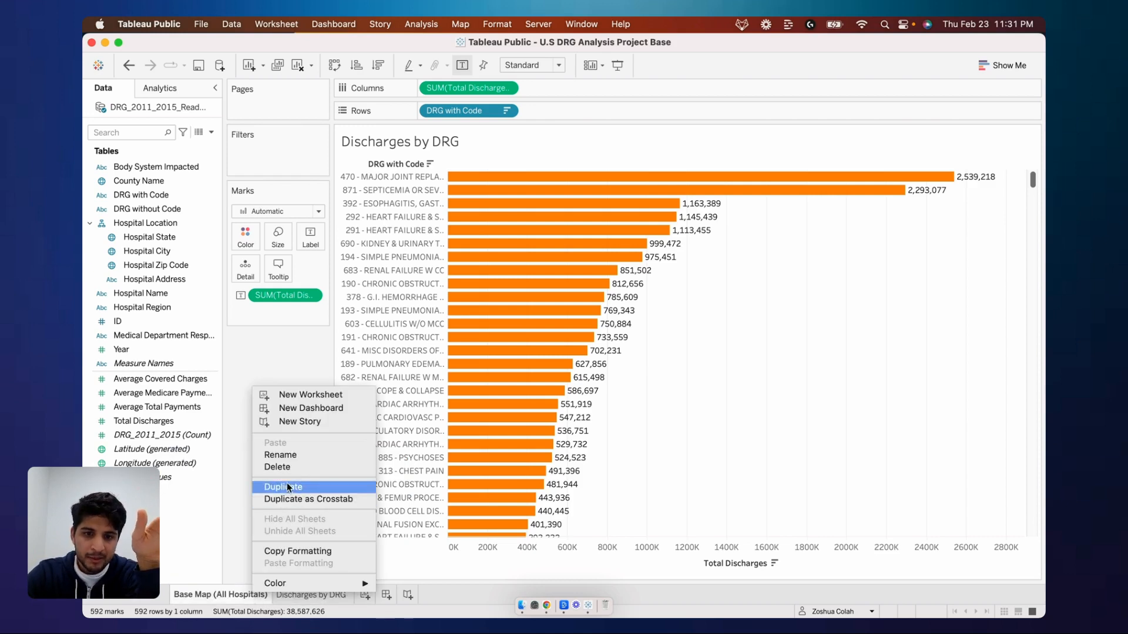
pyautogui.click(292, 467)
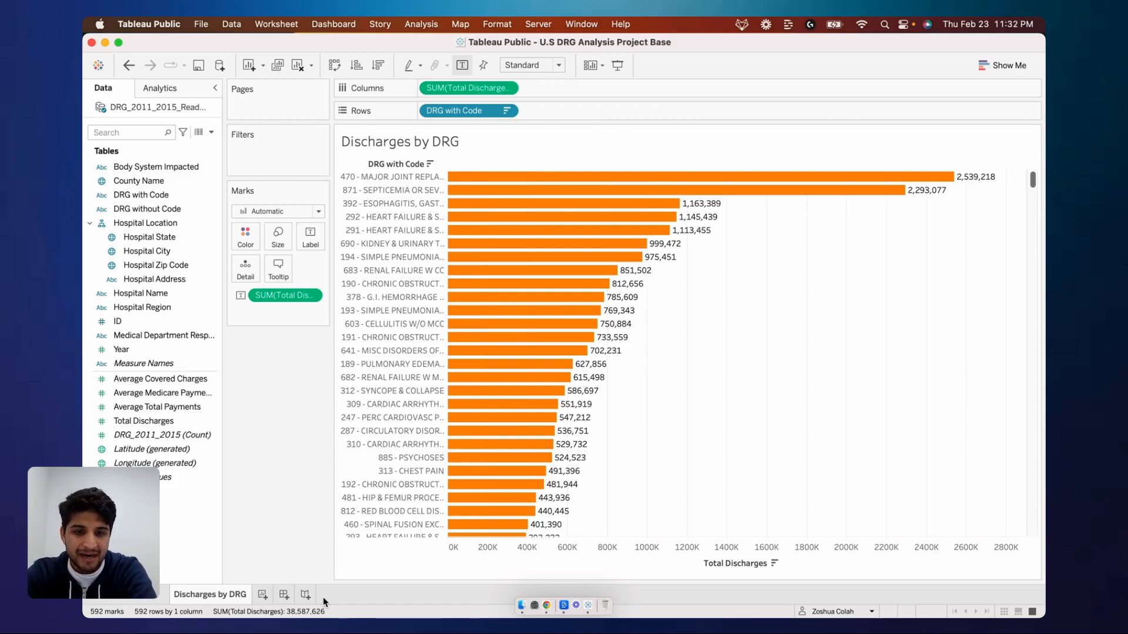
# - Add a new worksheet and change its title to "Discharges by Body System Impacted"
pyautogui.click(262, 596)
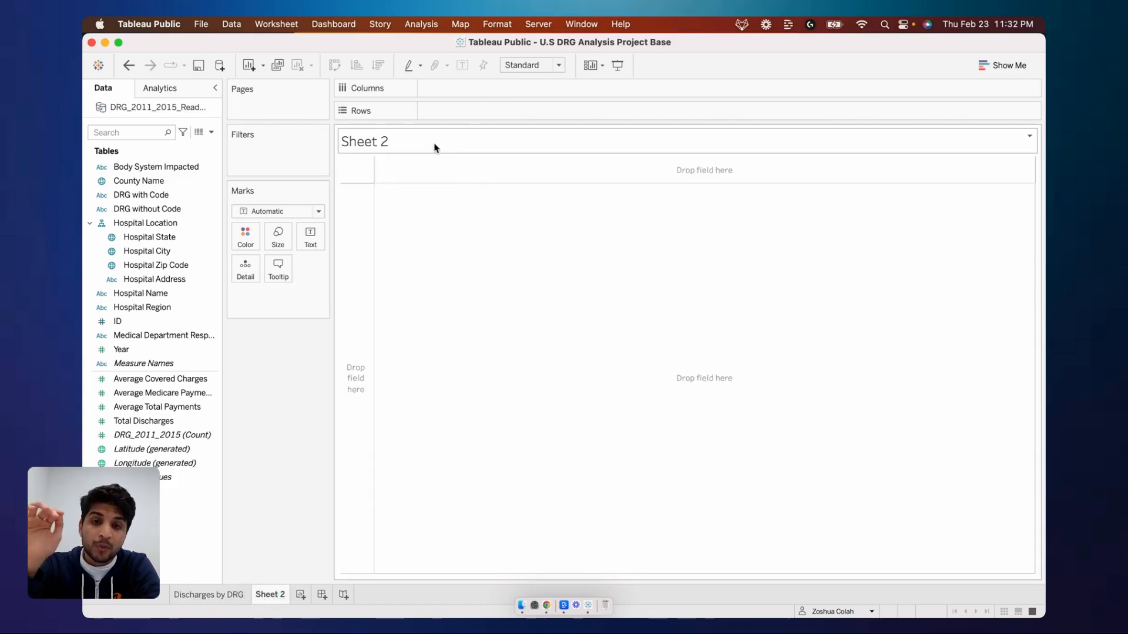
pyautogui.doubleClick(396, 146)
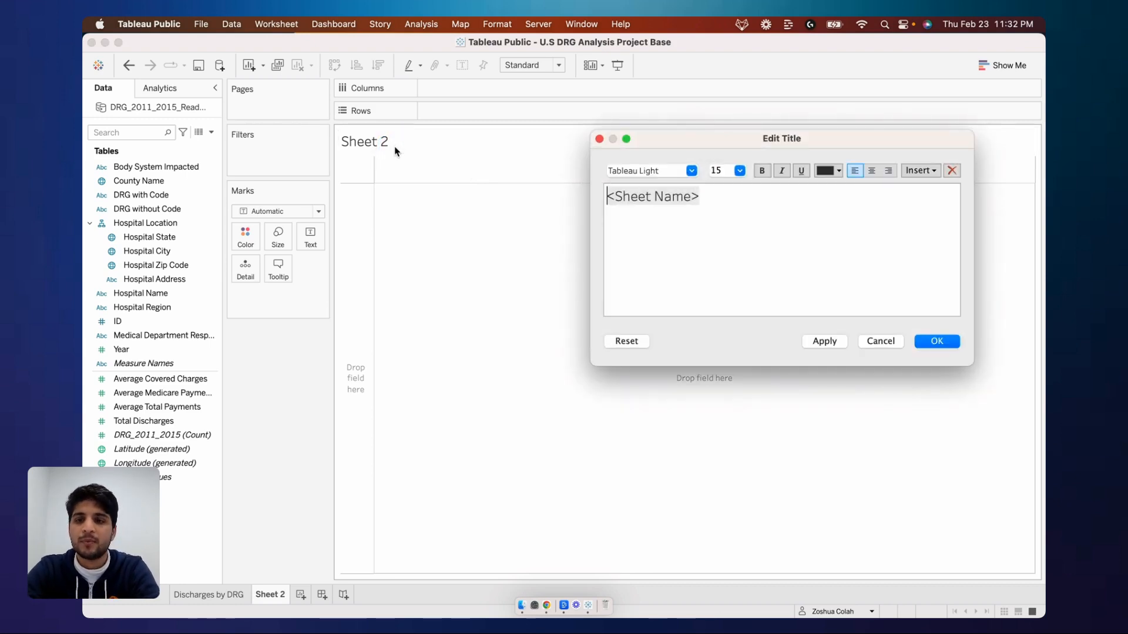
pyautogui.press('super+a')
pyautogui.write('Discharges by B')
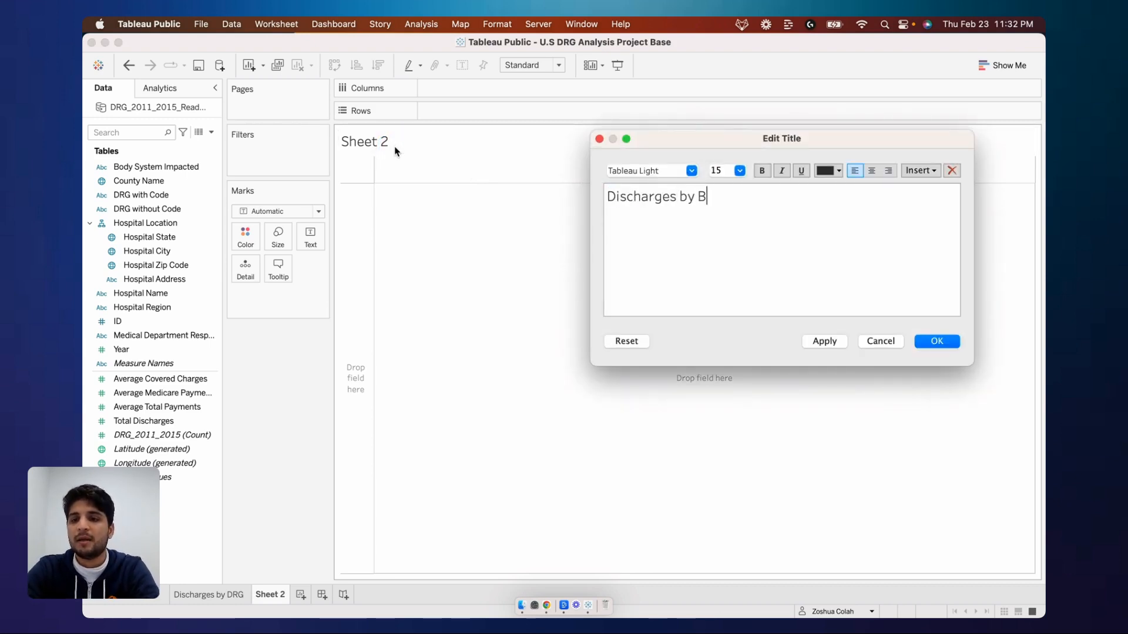
pyautogui.write('ody System Impact')
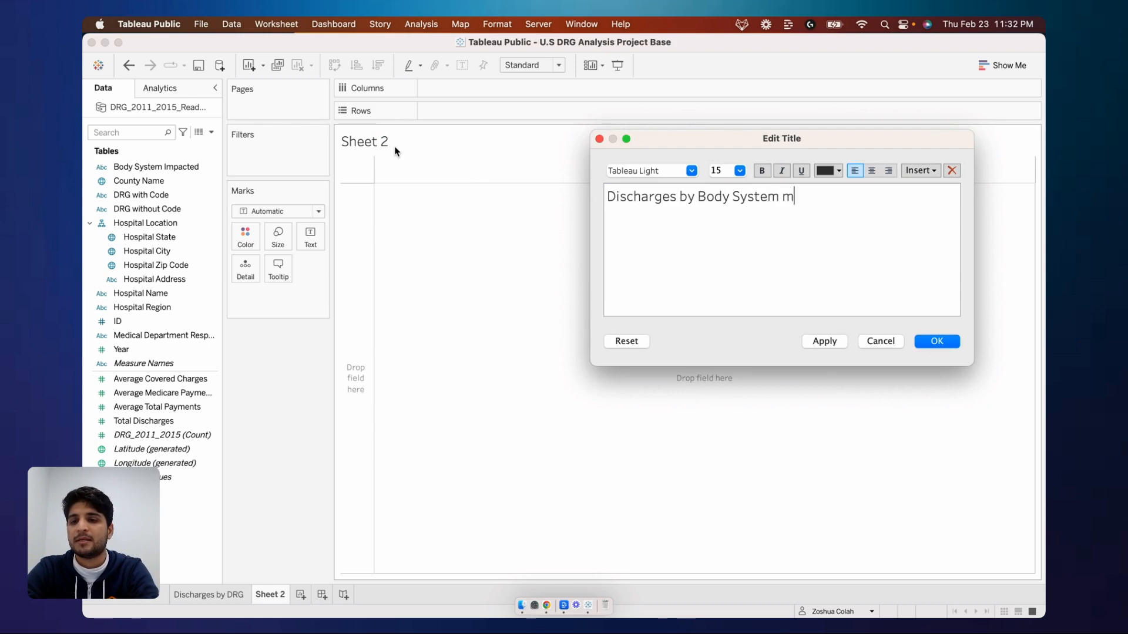
pyautogui.write('ed')
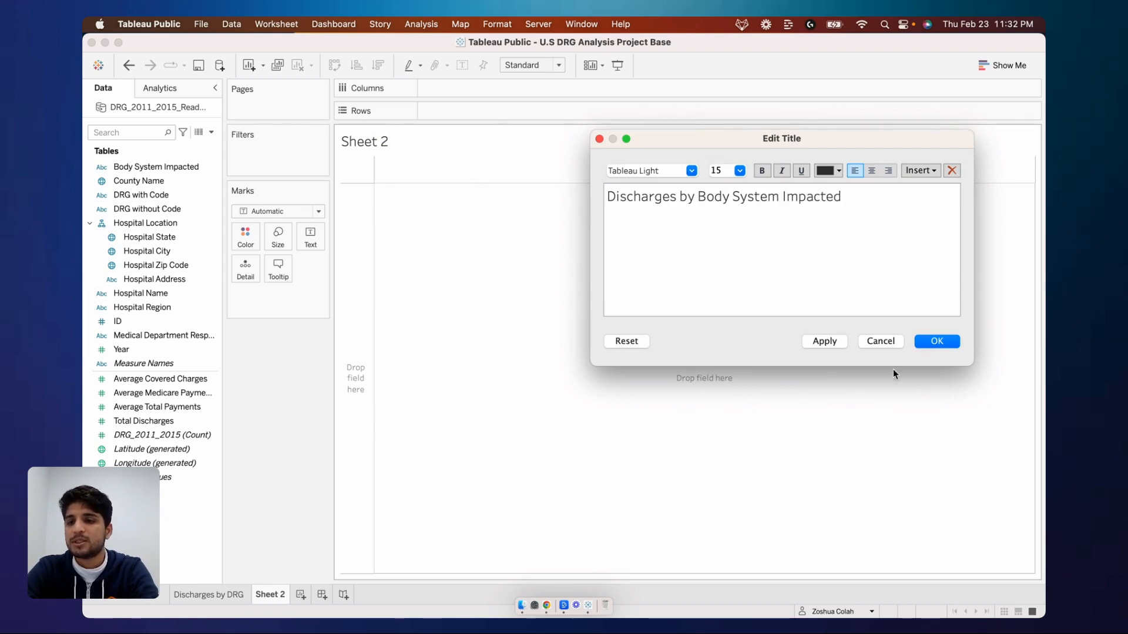
pyautogui.click(925, 342)
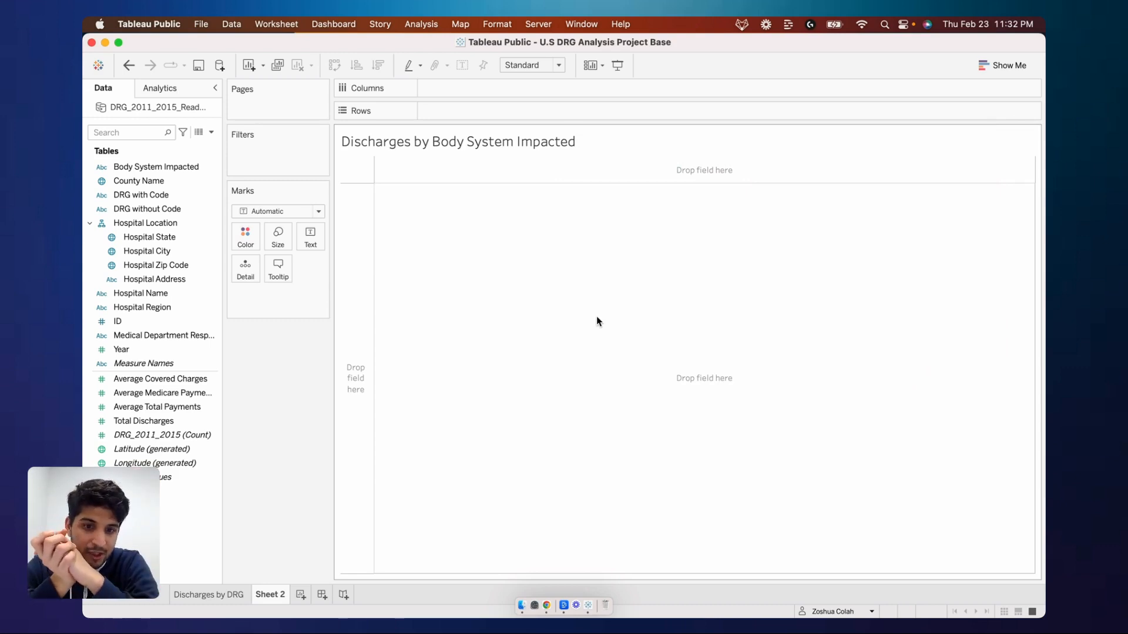
pyautogui.hotkey('ctrl', 'Left')
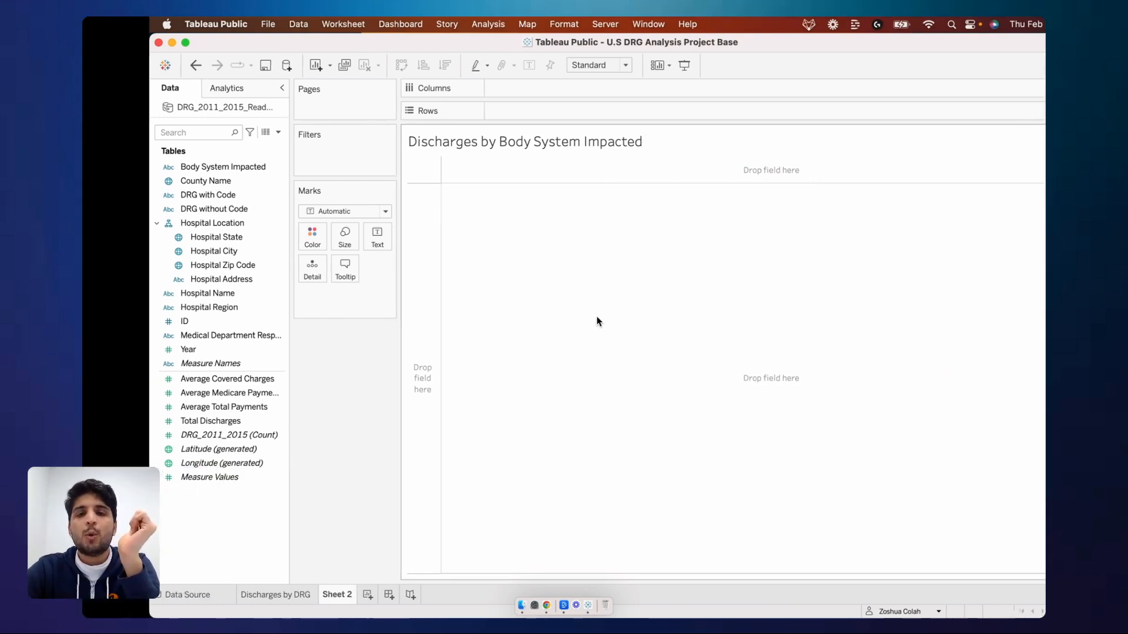
pyautogui.hotkey('ctrl', 'Up')
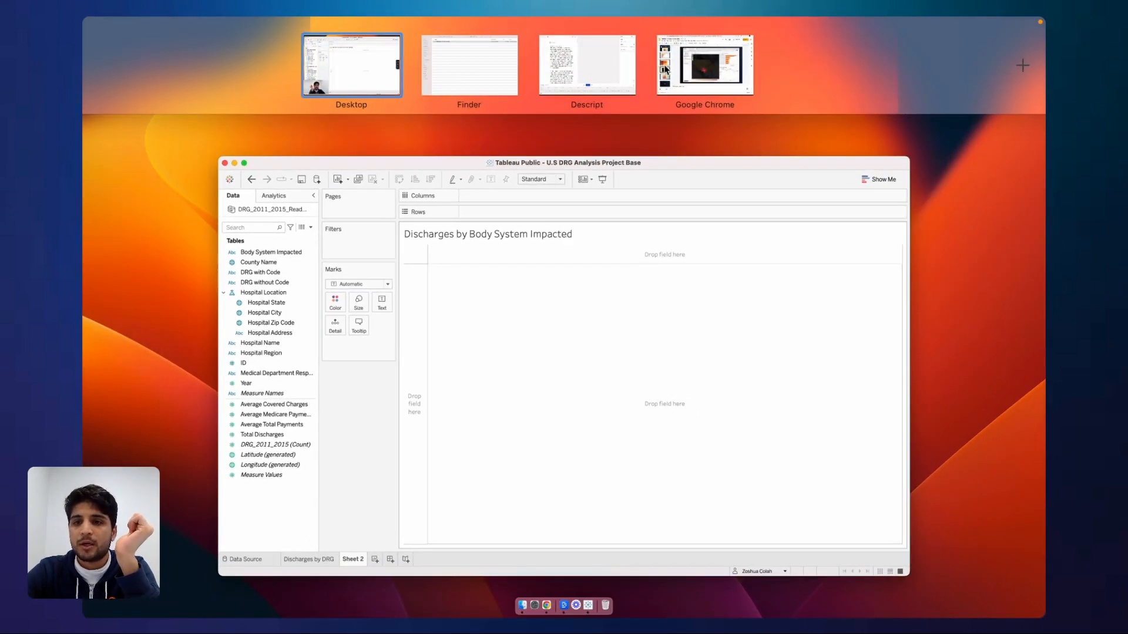
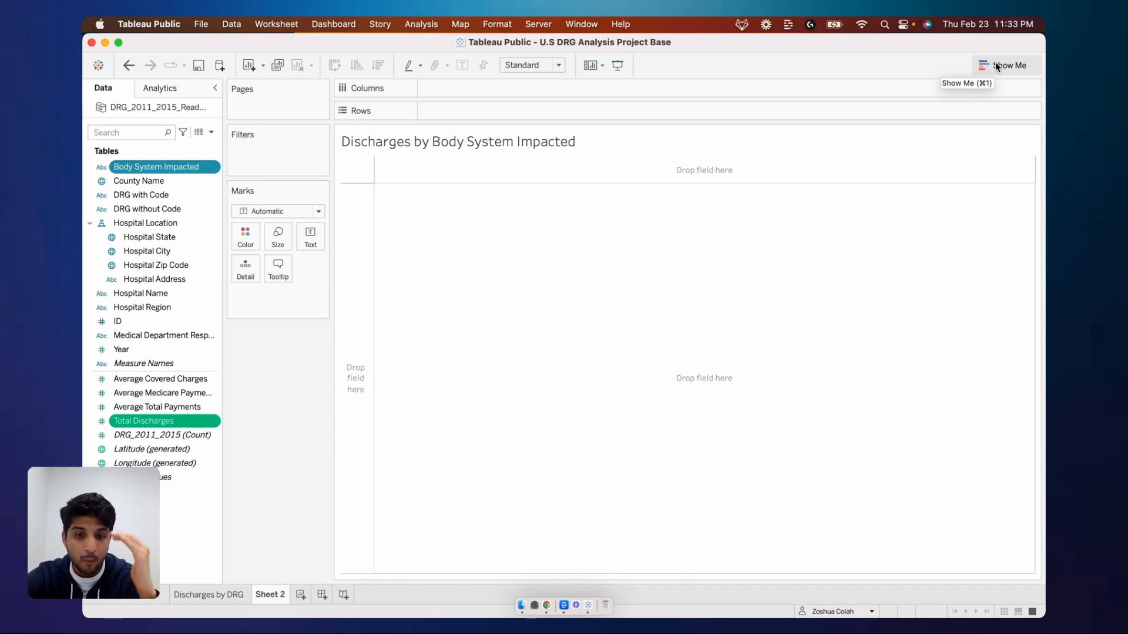
# - Create a treemap of Total Discharges by Body System Impacted
pyautogui.click(997, 67)
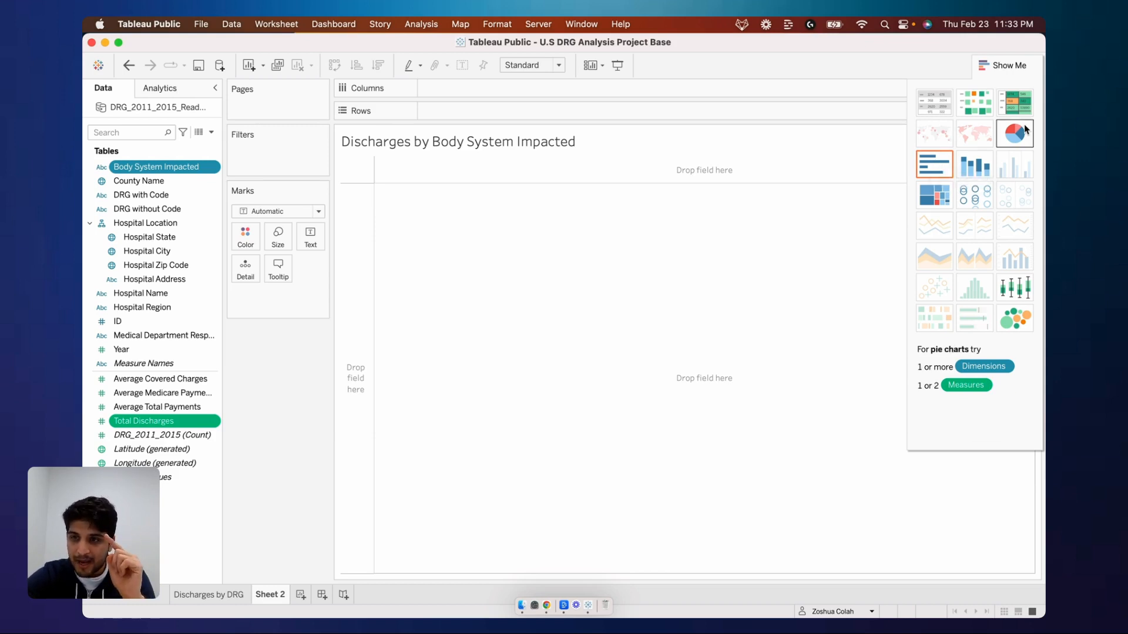
pyautogui.click(946, 193)
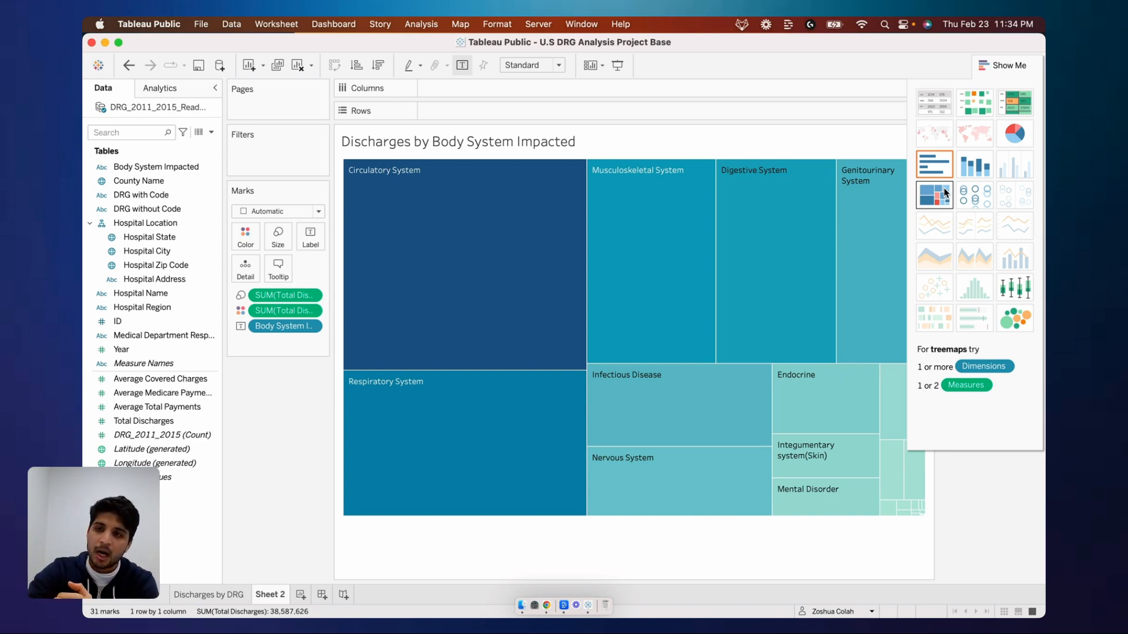
pyautogui.click(1014, 69)
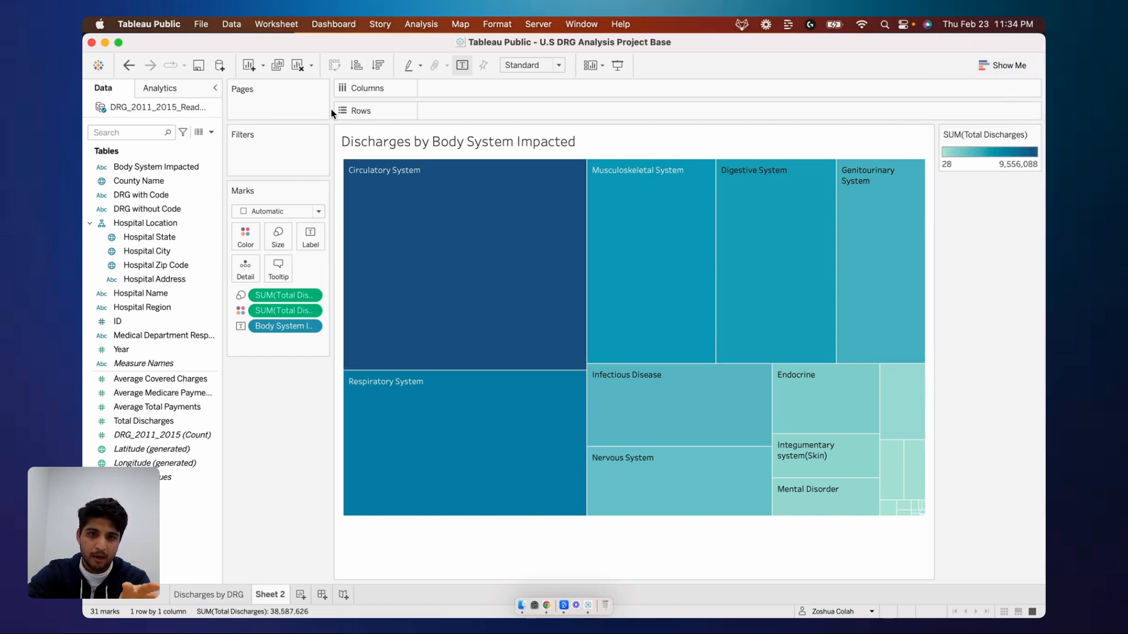
# - Apply the Red-Gold color palette to Total Discharges in the treemap
pyautogui.click(248, 242)
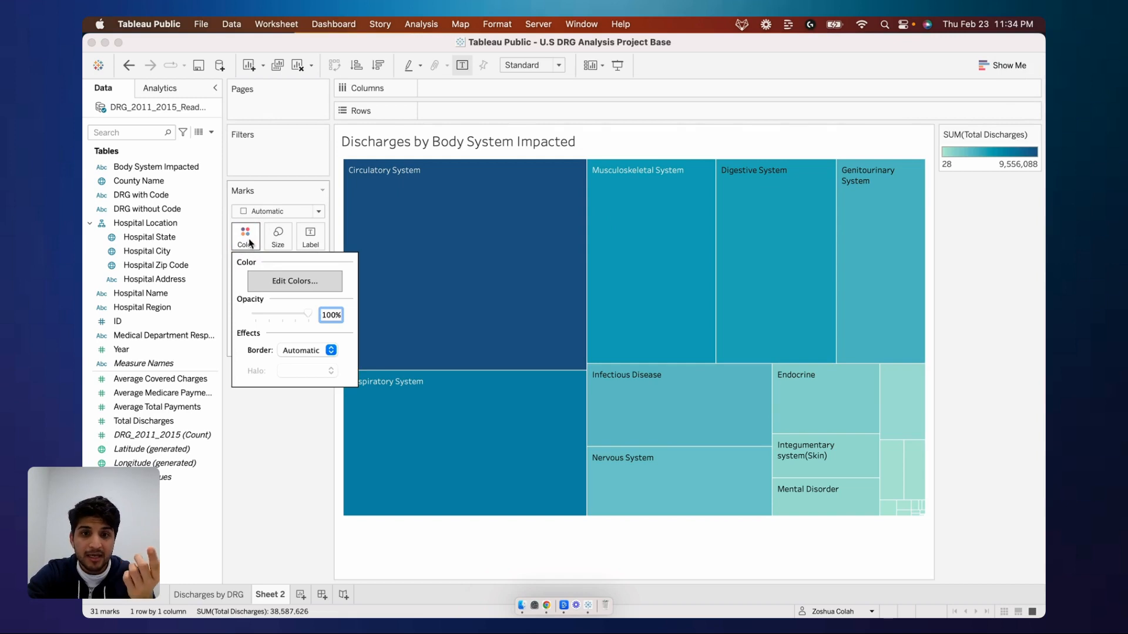
pyautogui.click(272, 283)
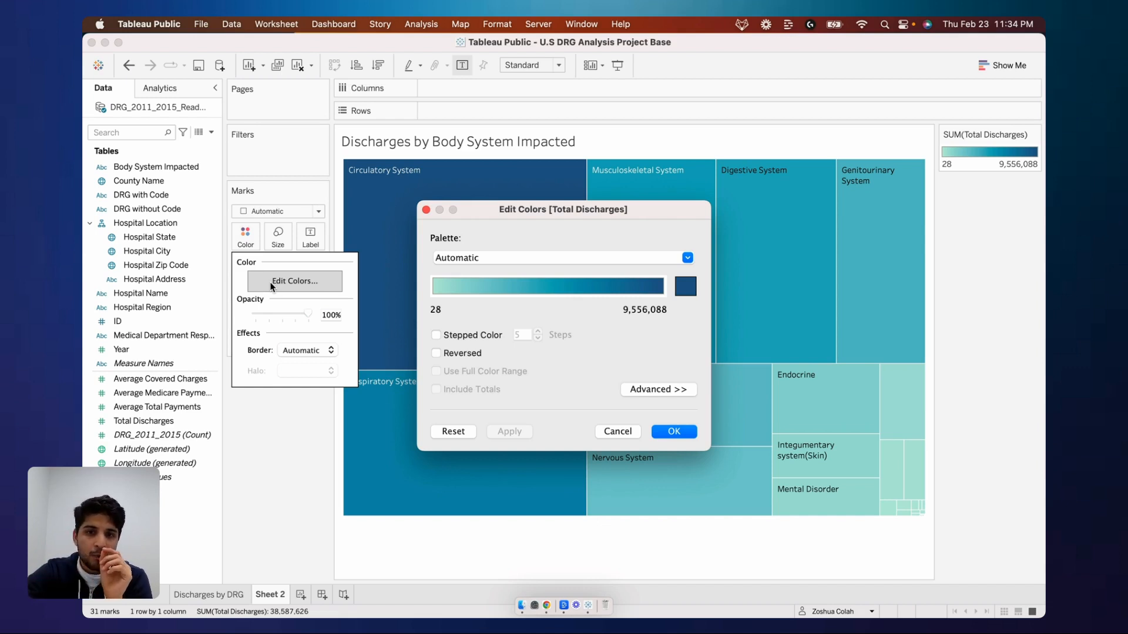
pyautogui.click(459, 259)
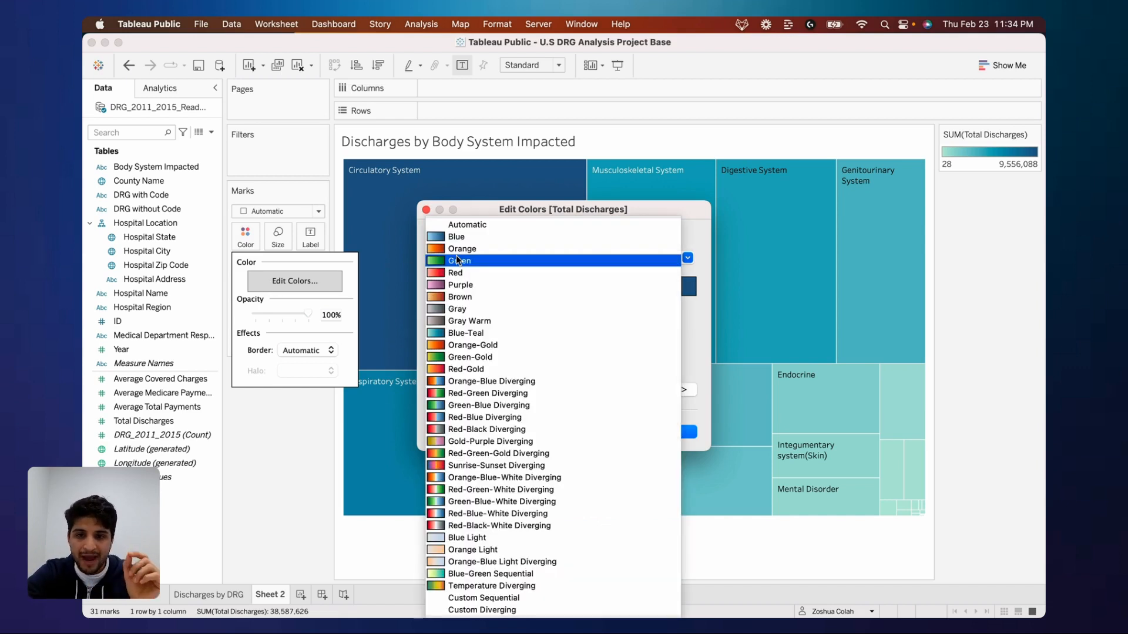
pyautogui.click(457, 369)
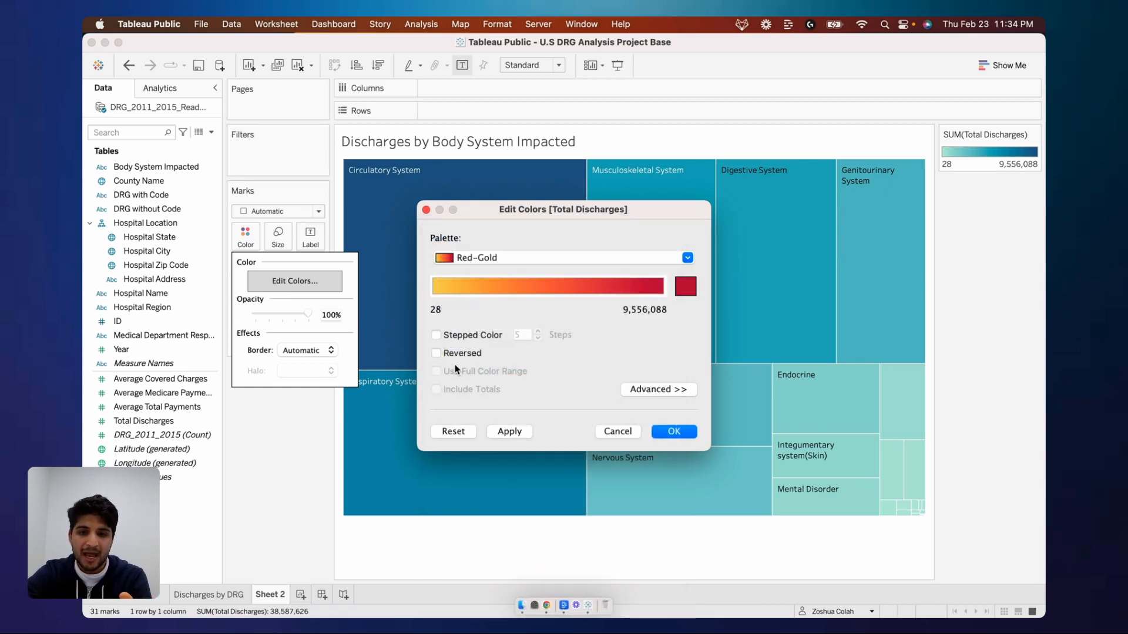
pyautogui.click(506, 432)
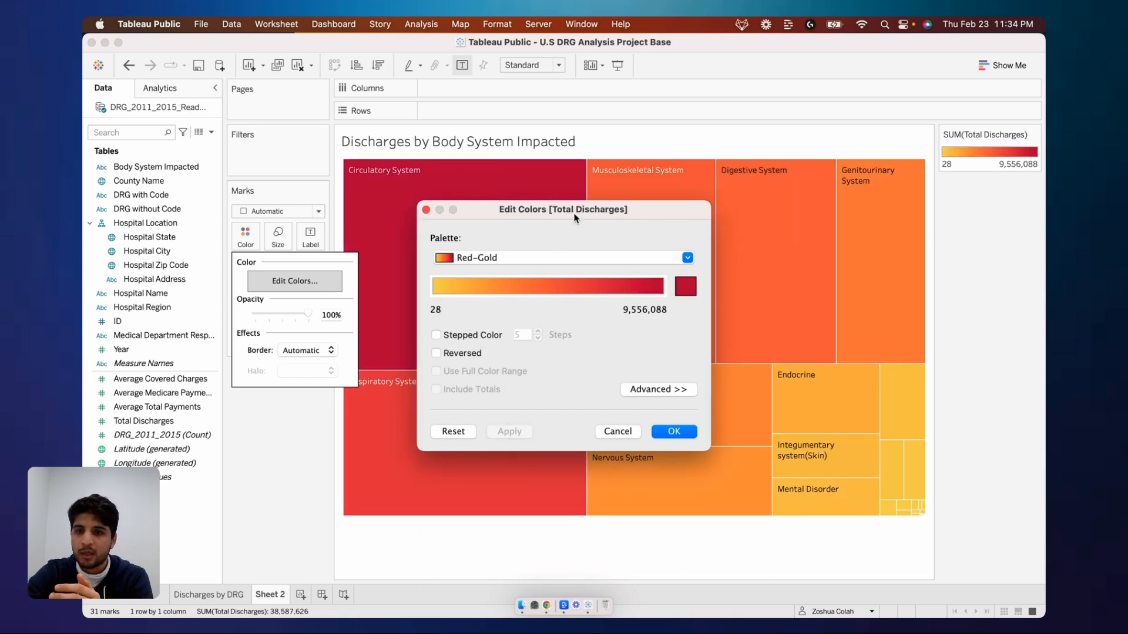
# - Turn on stepped color with 5 steps for the treemap's Red-Gold palette
pyautogui.moveTo(575, 215); pyautogui.dragTo(781, 249)
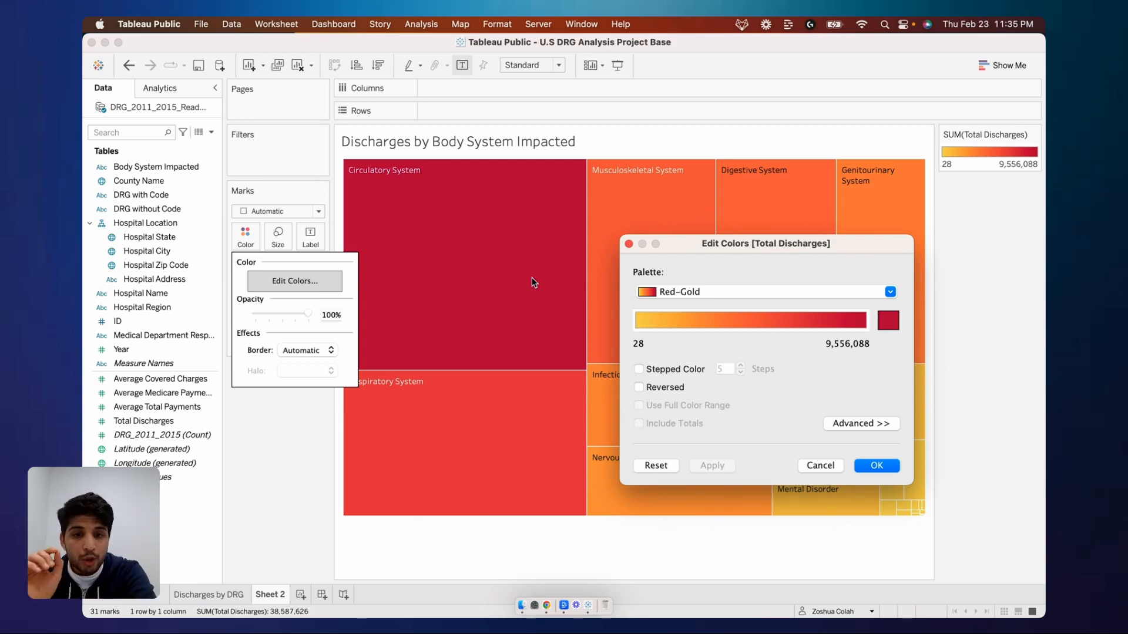
pyautogui.click(650, 370)
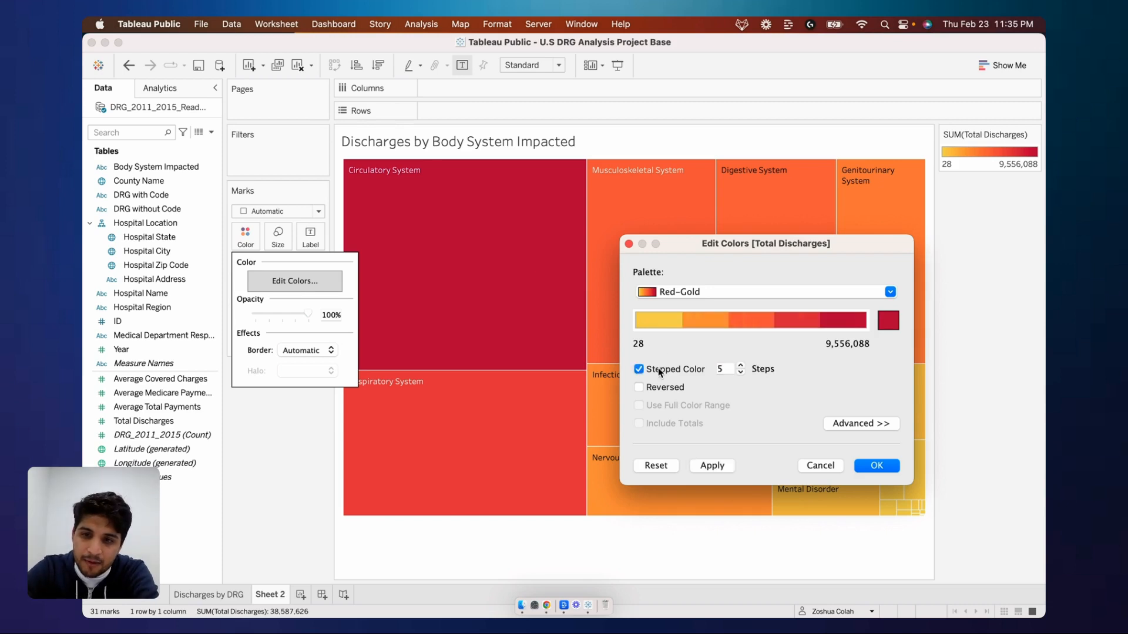
pyautogui.click(712, 465)
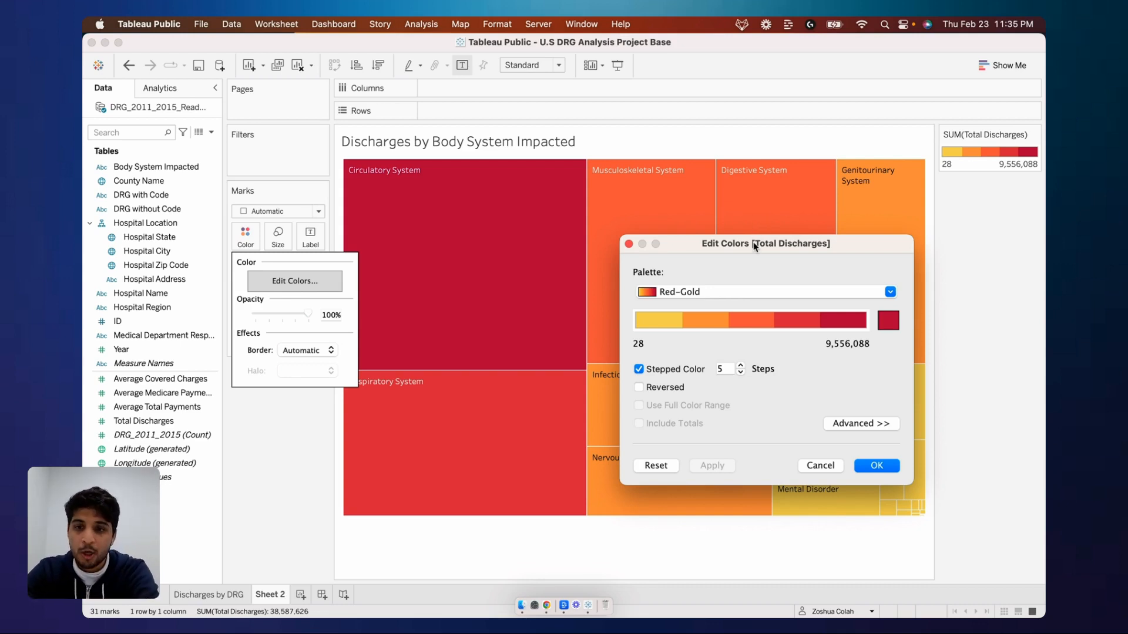
pyautogui.moveTo(755, 246); pyautogui.dragTo(576, 122)
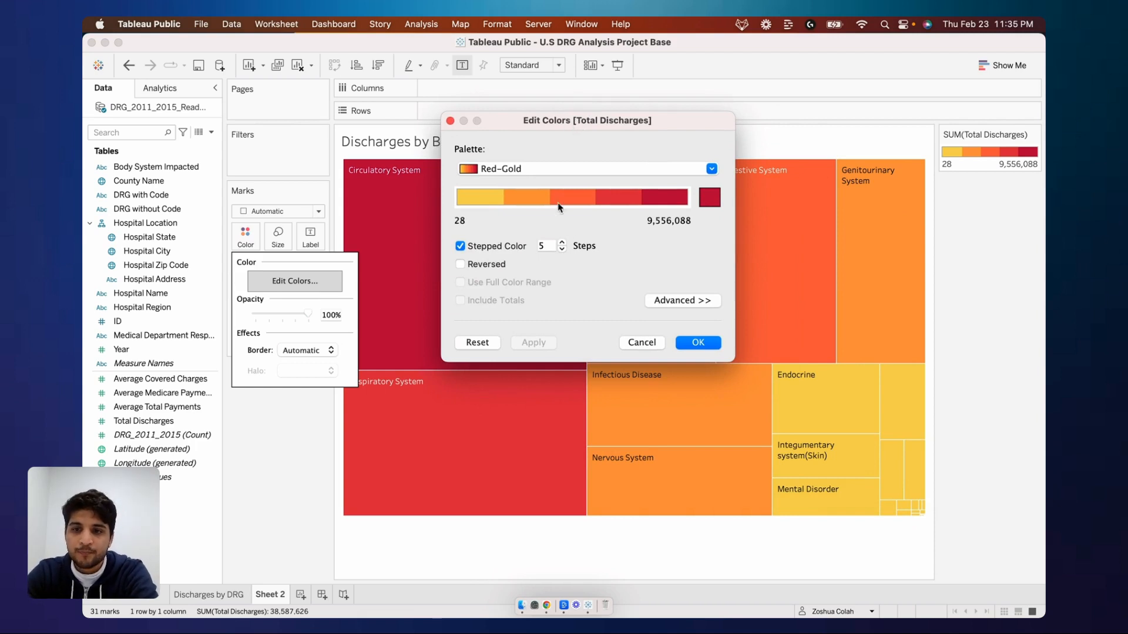
pyautogui.click(698, 343)
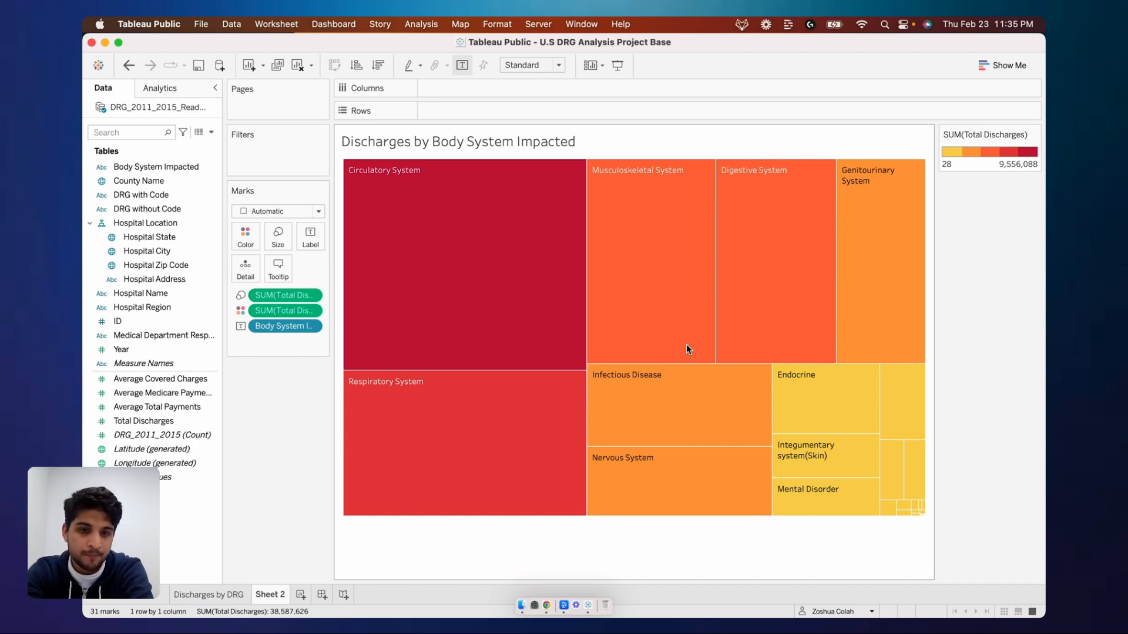
# - Add Total Discharges as a label on the treemap tiles
pyautogui.click(90, 350)
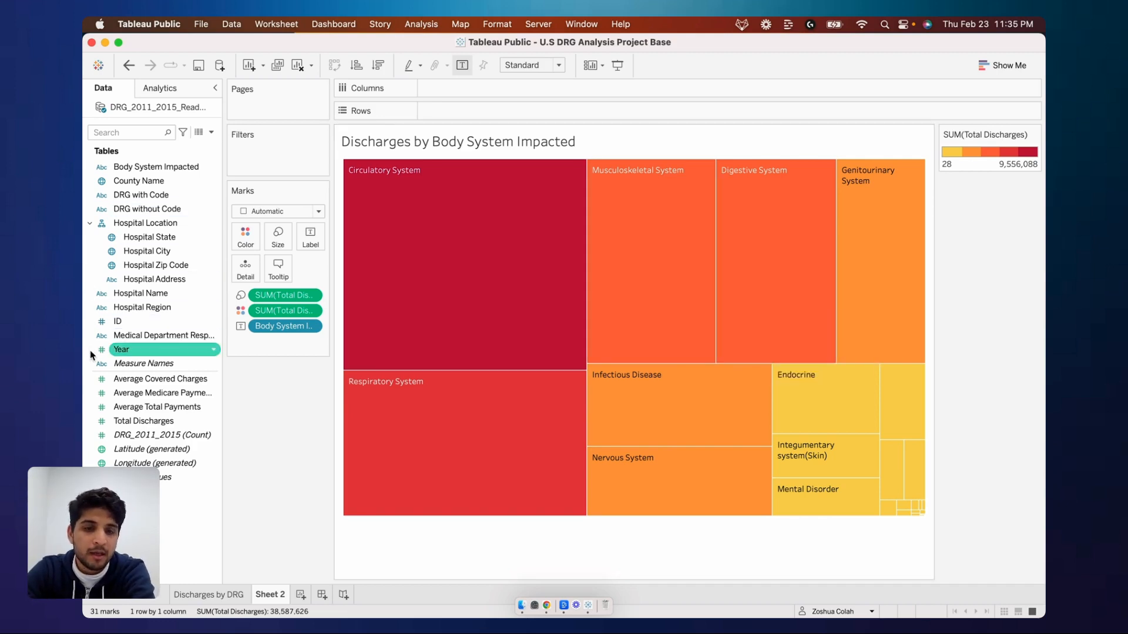
pyautogui.click(112, 422)
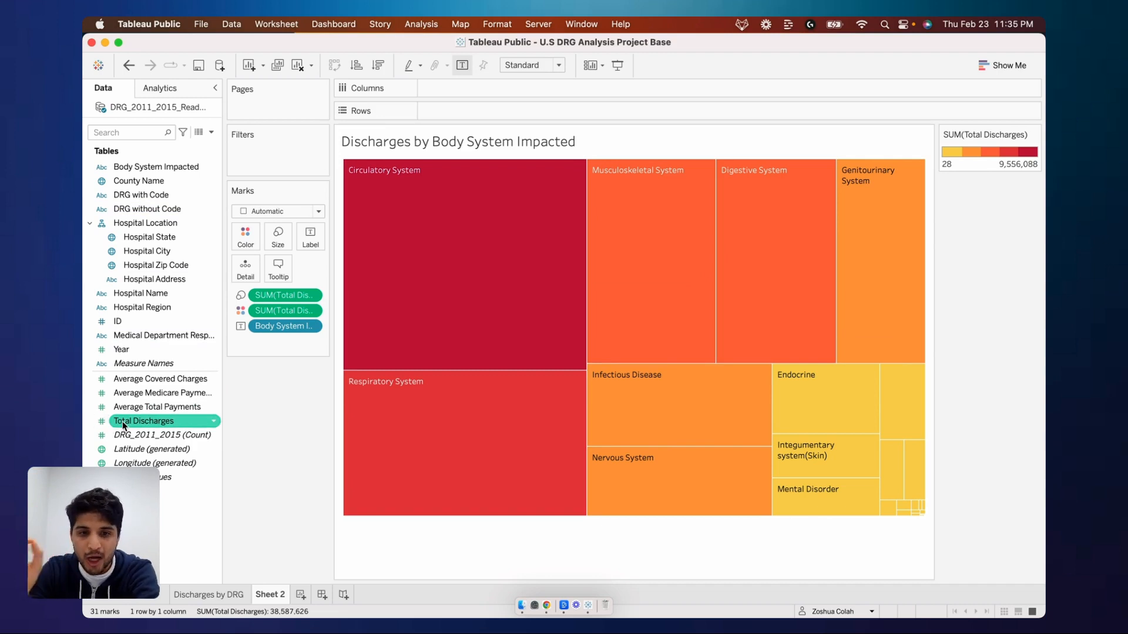
pyautogui.moveTo(123, 426); pyautogui.dragTo(311, 232)
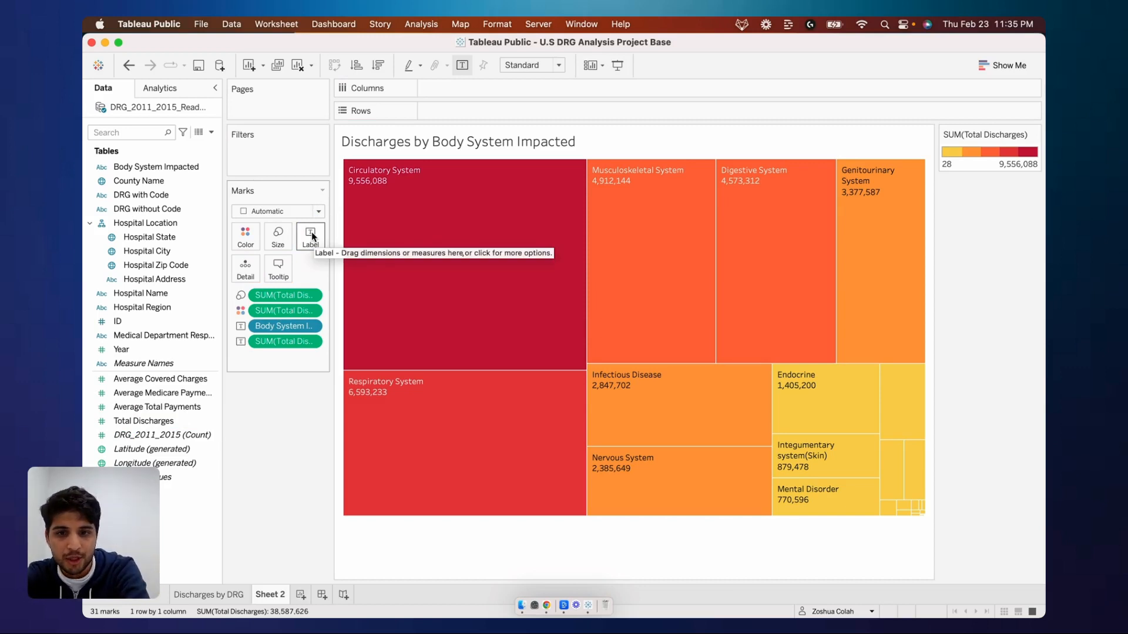
# - Set the treemap worksheet's fit to Entire View
pyautogui.moveTo(356, 402)
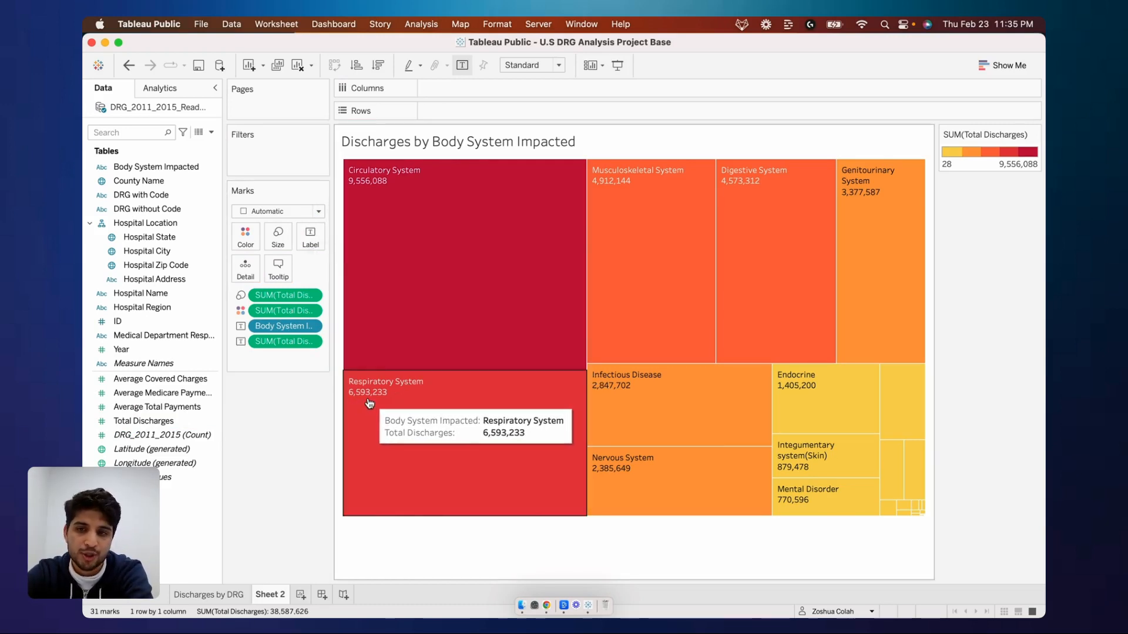
pyautogui.moveTo(618, 276)
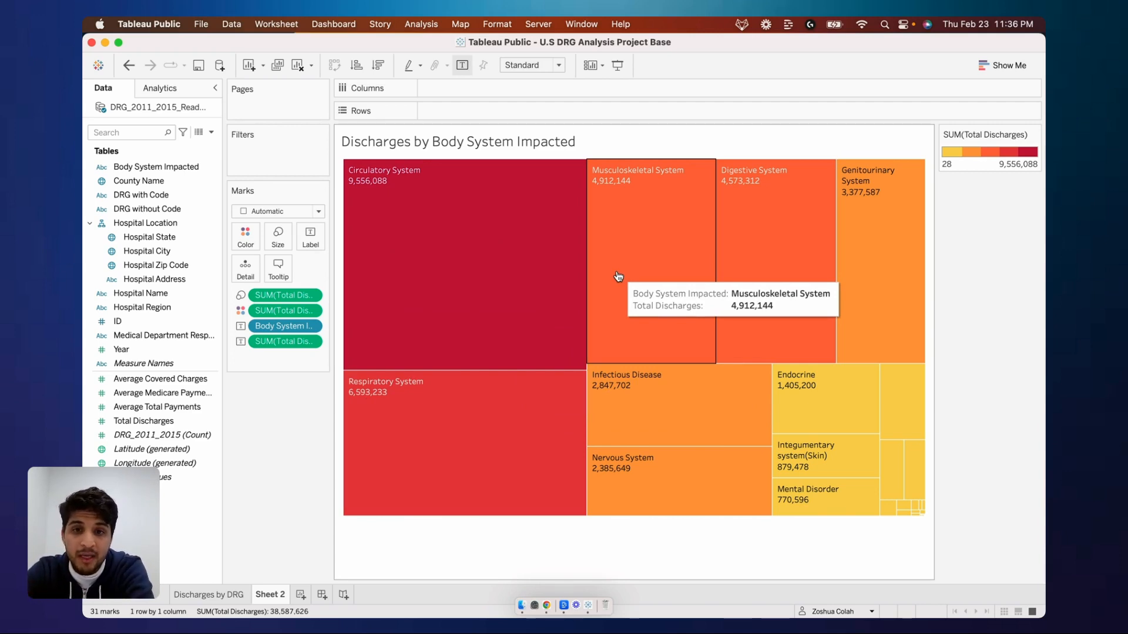
pyautogui.moveTo(446, 320)
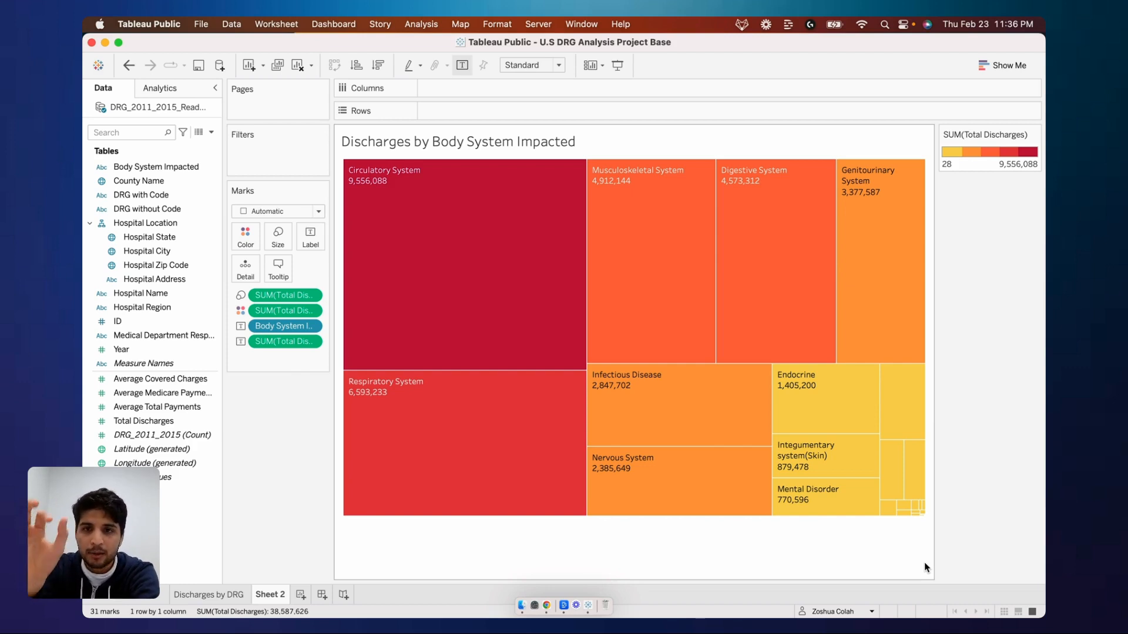
pyautogui.click(519, 66)
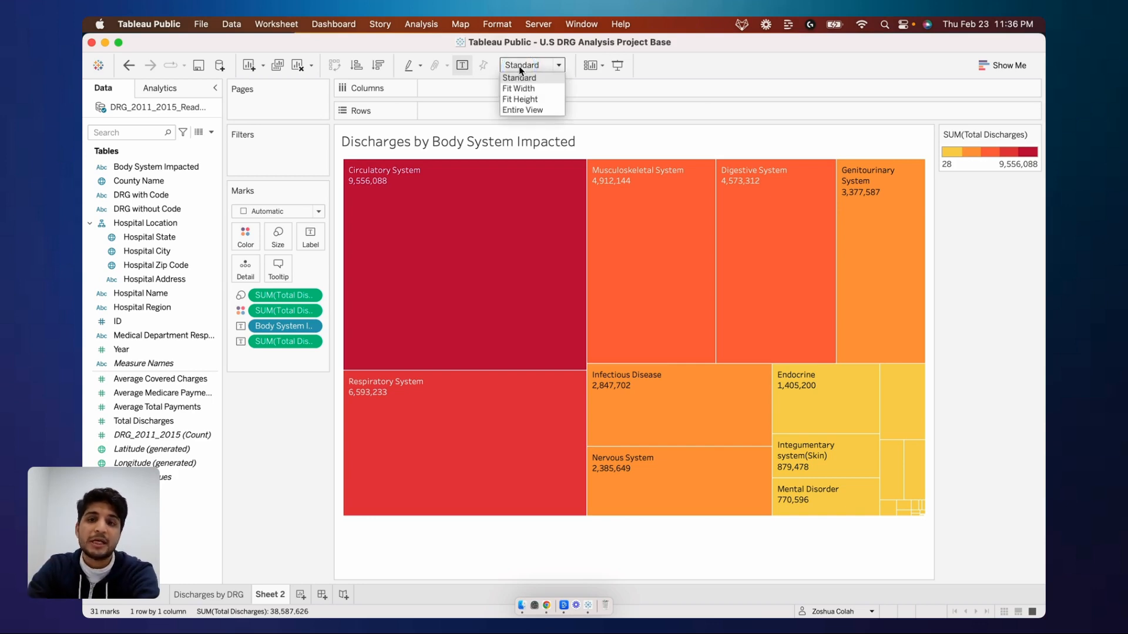
pyautogui.click(513, 110)
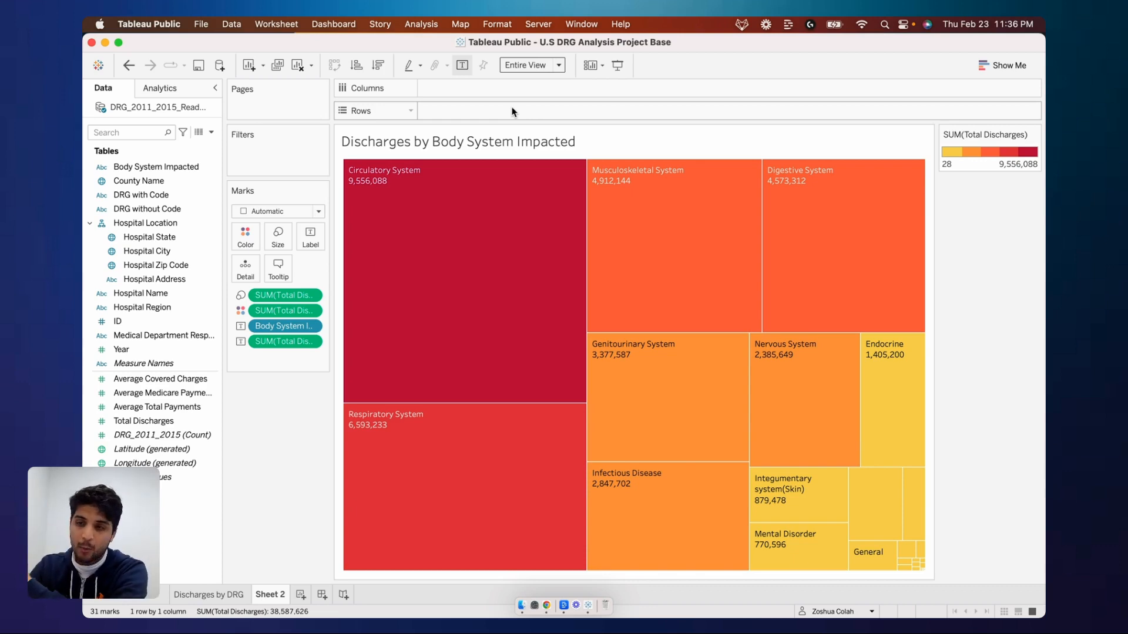
# - Change the color legend's title to "Total Discharges"
pyautogui.click(1035, 136)
pyautogui.click(1020, 185)
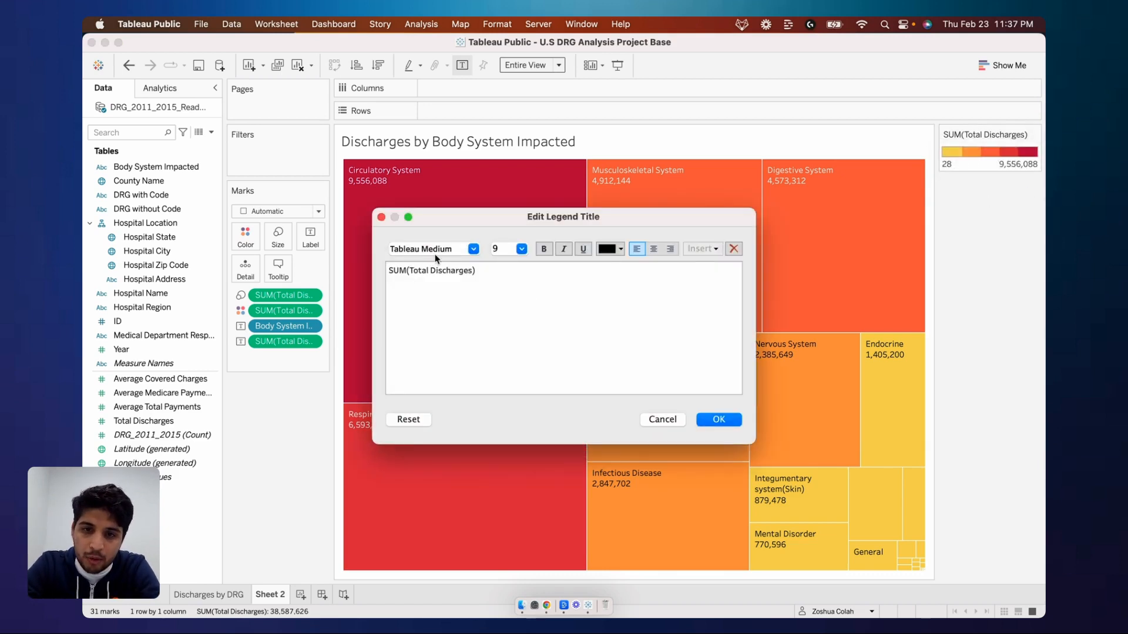
pyautogui.press('BackSpace')
pyautogui.press('BackSpace')
pyautogui.press('BackSpace')
pyautogui.press('BackSpace')
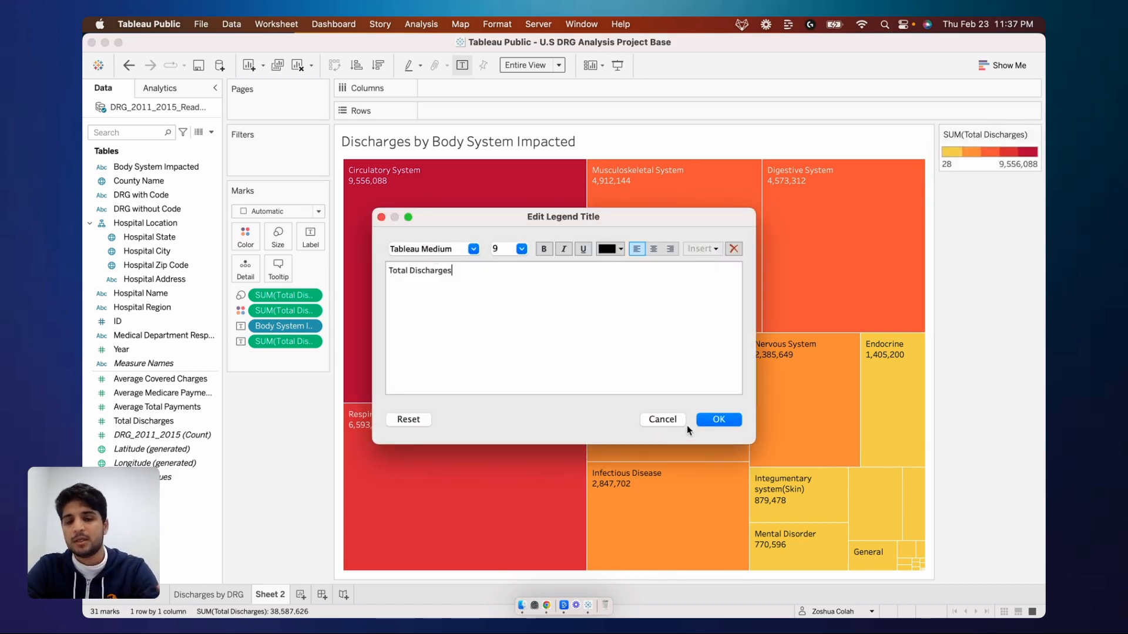
pyautogui.click(718, 420)
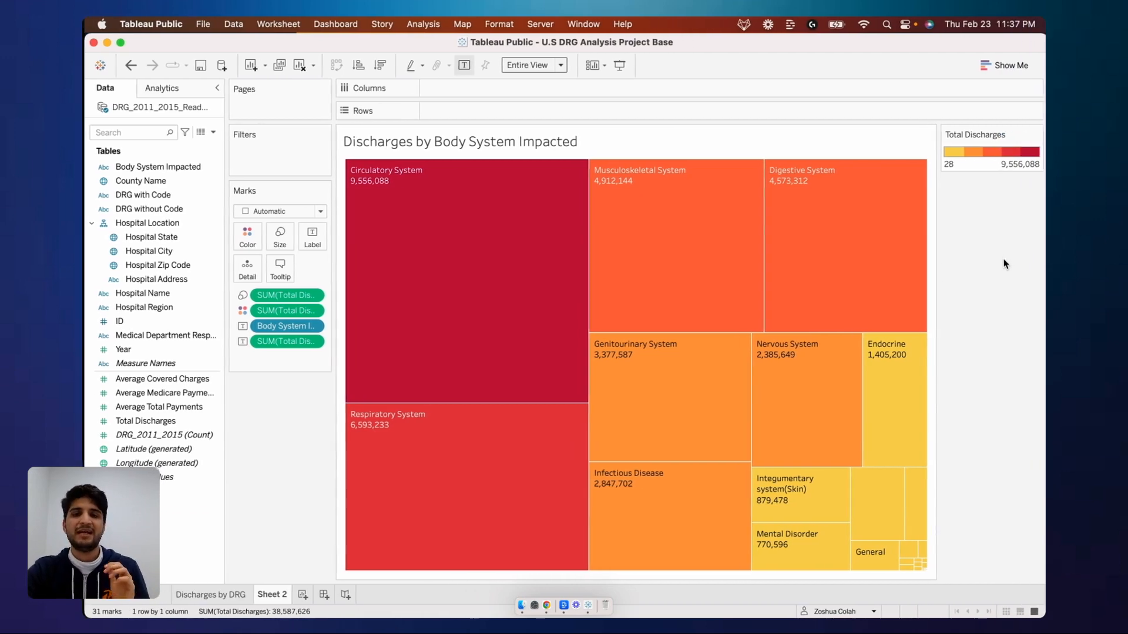
# - Switch to the workshop slides in Google Chrome and review the requested insights on slide 28
pyautogui.hotkey('ctrl', 'Up')
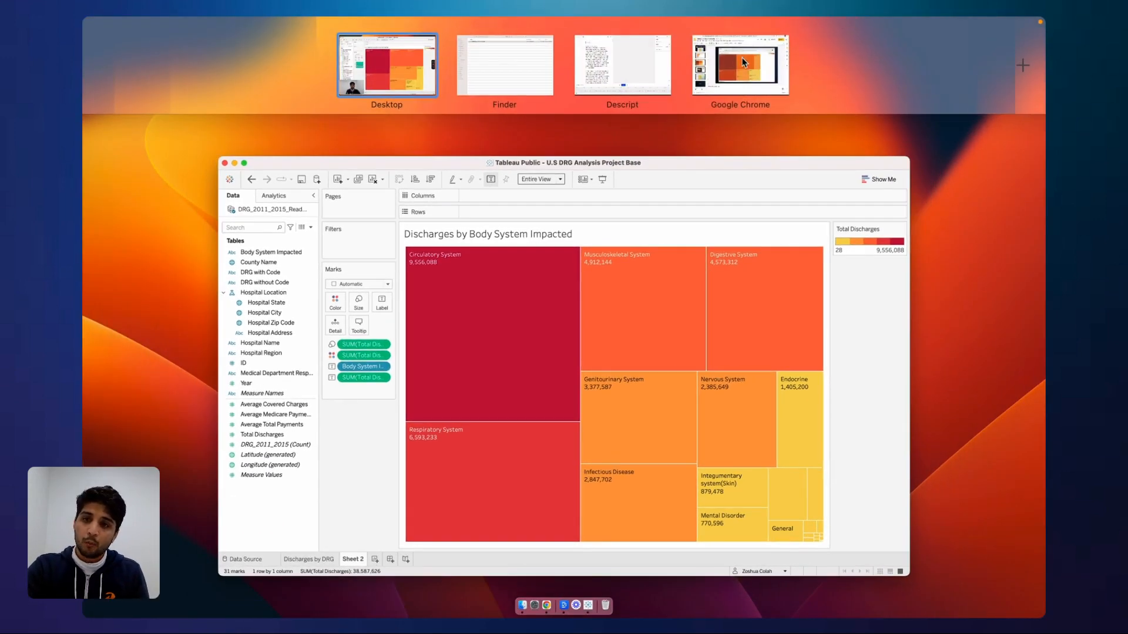
pyautogui.click(741, 57)
pyautogui.scroll(-20, 176, 387)
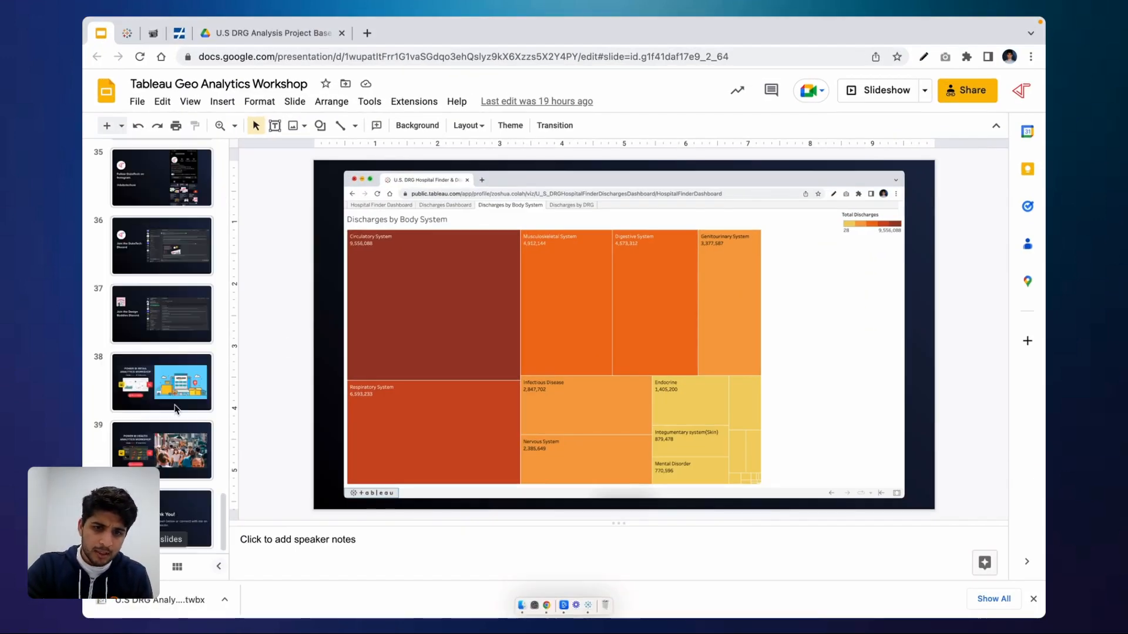
pyautogui.scroll(8, 185, 224)
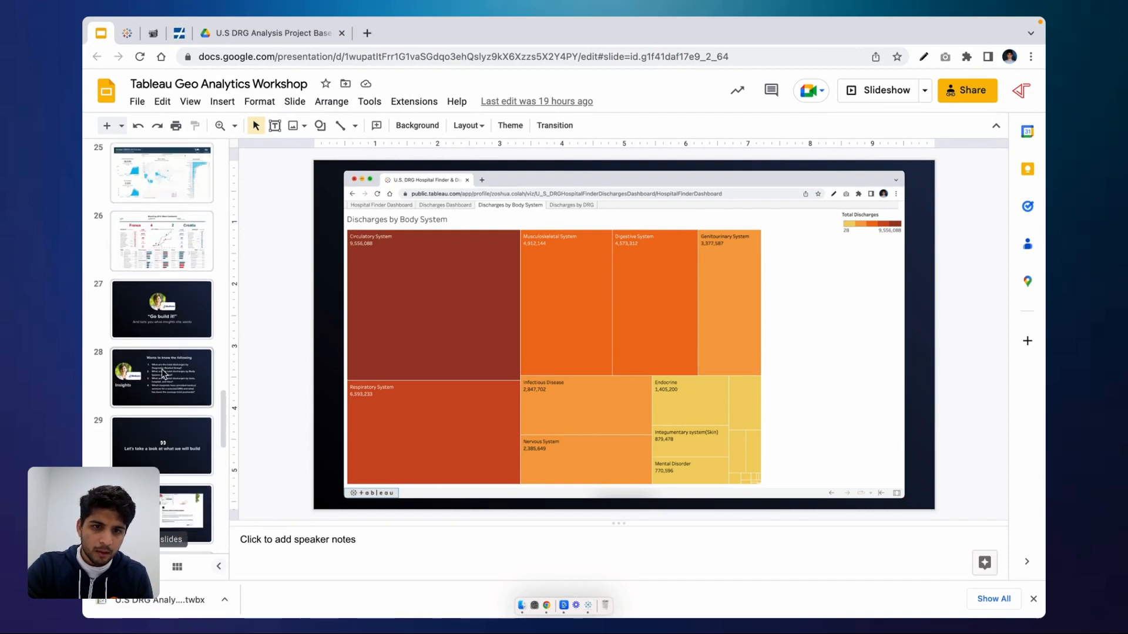
pyautogui.click(165, 395)
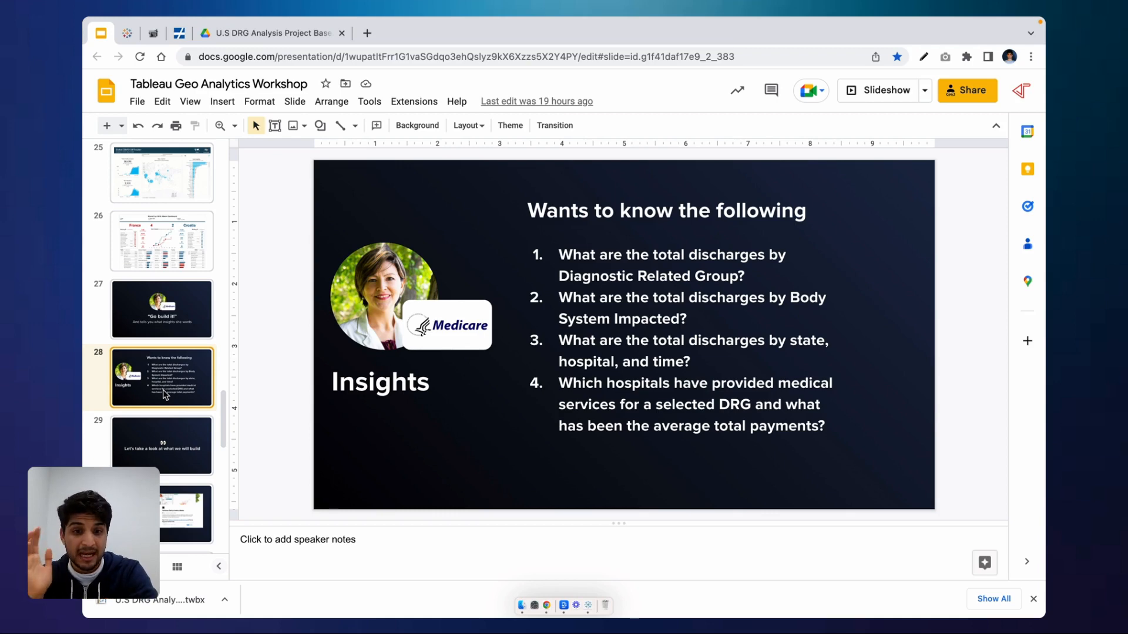
# - Back in Tableau Public, rename Sheet 2 as "Discharges by Body System Impacted" and add a new worksheet
pyautogui.hotkey('ctrl', 'Up')
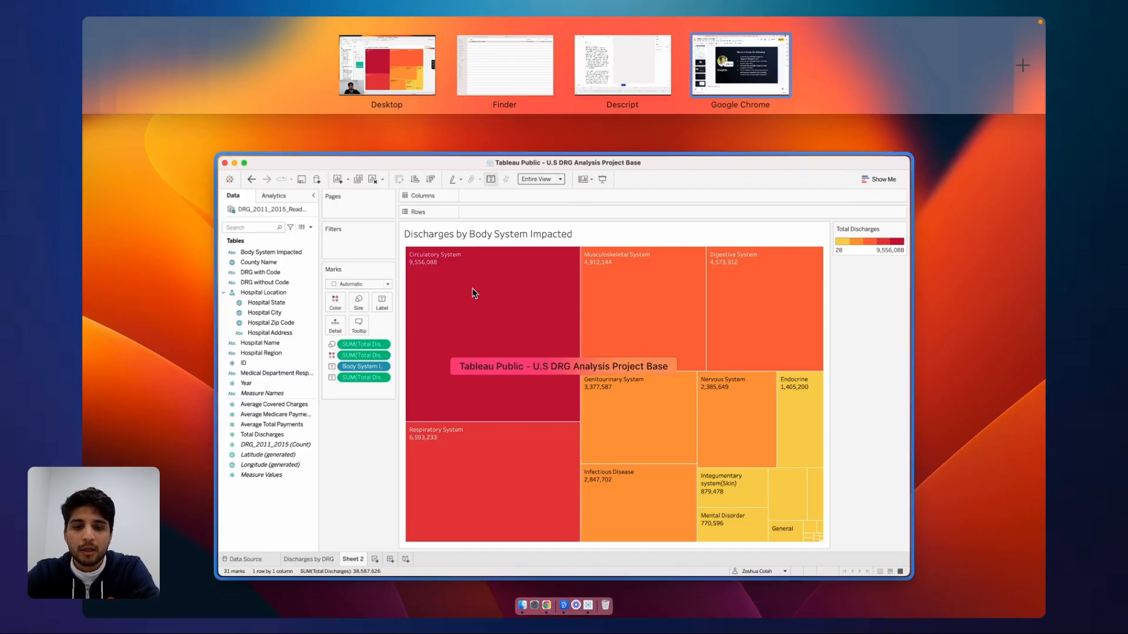
pyautogui.click(472, 291)
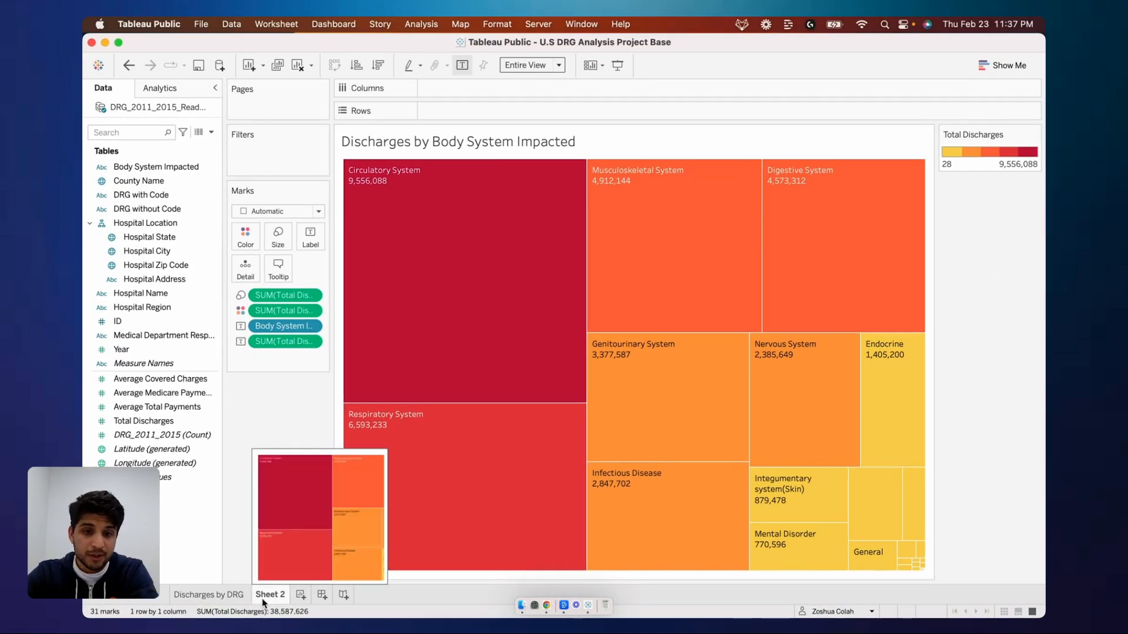
pyautogui.doubleClick(264, 595)
pyautogui.write('Dischar')
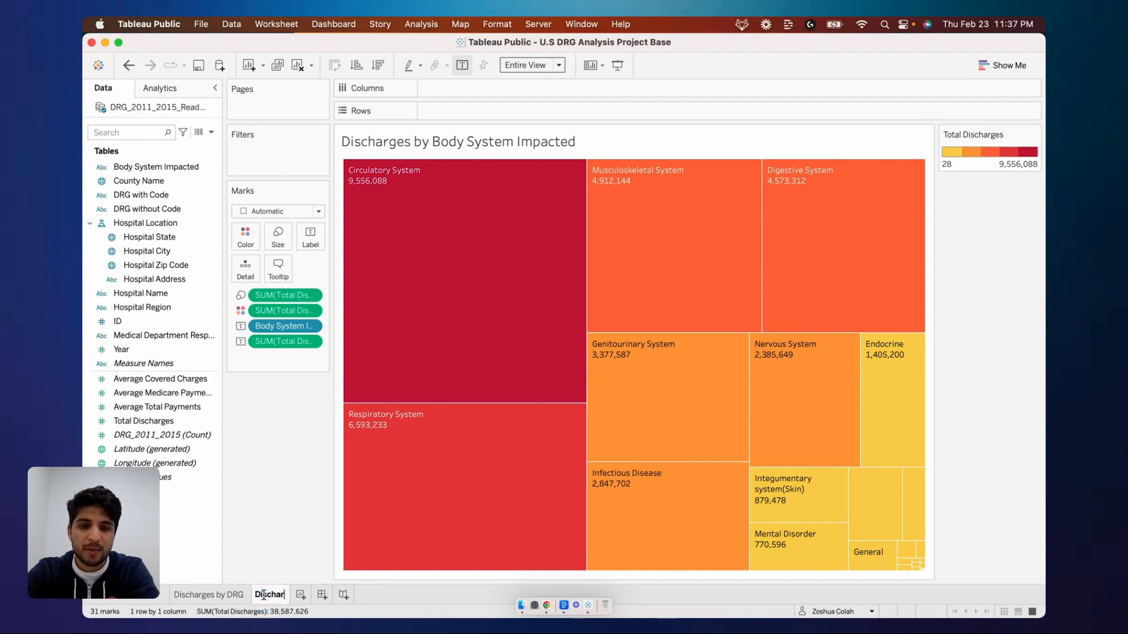
pyautogui.write('ges by Body S')
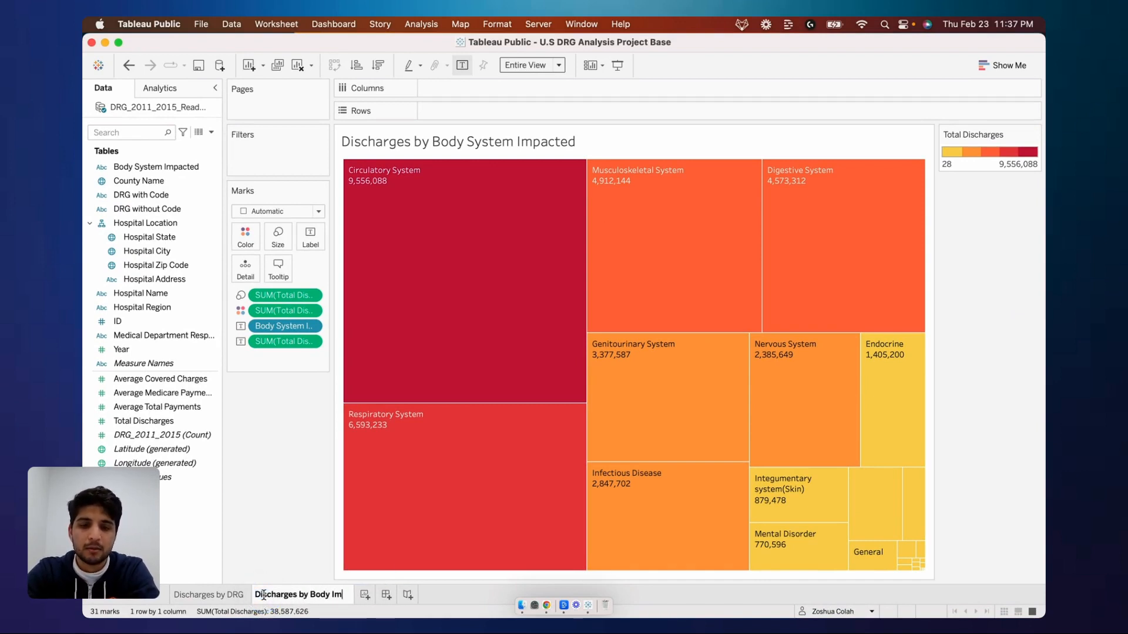
pyautogui.write('ystem Impacte')
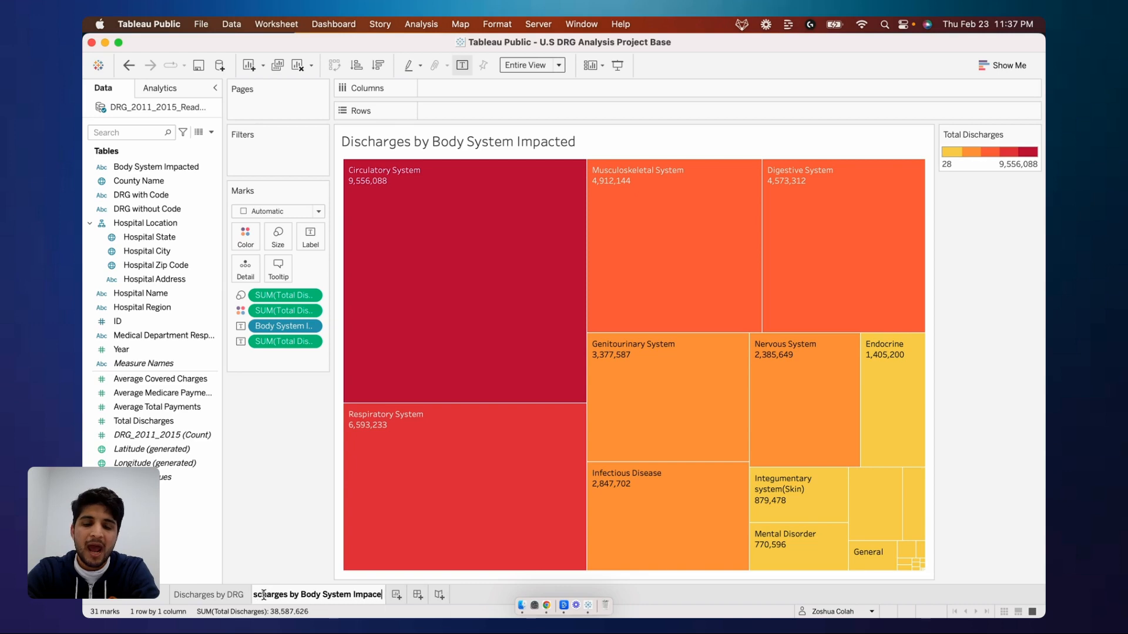
pyautogui.write('d')
pyautogui.press('Return')
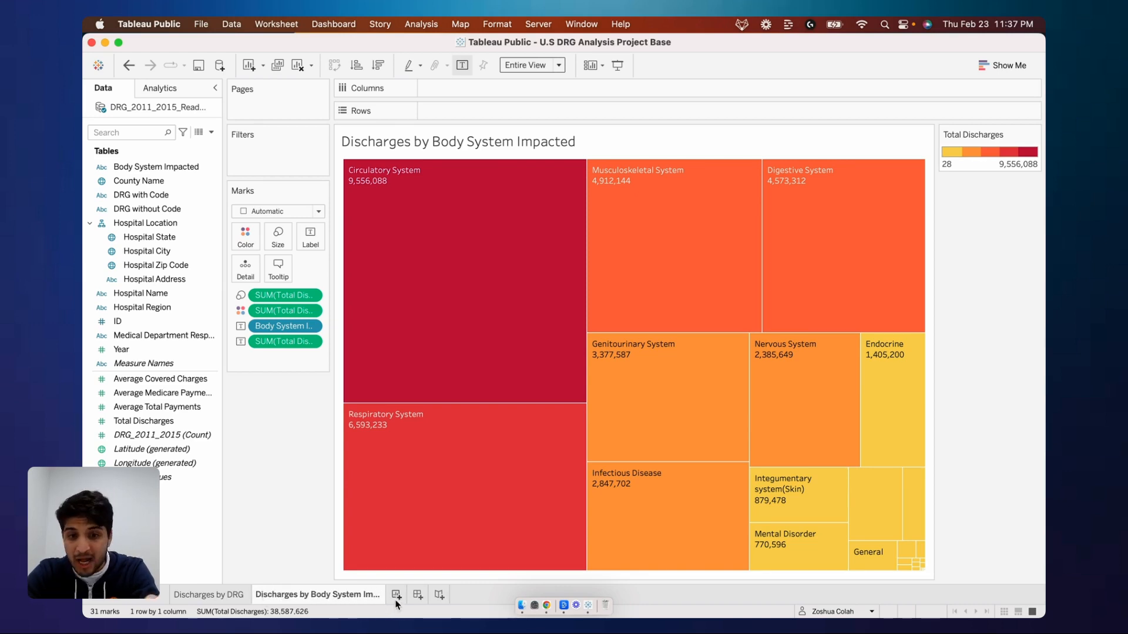
pyautogui.click(396, 599)
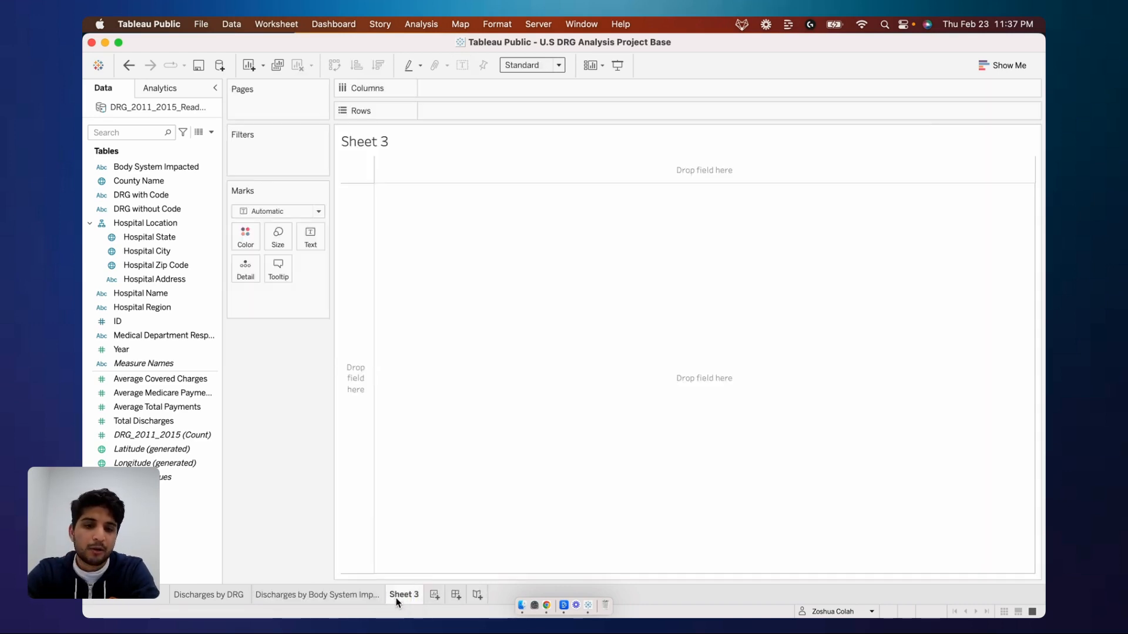
# - Set the new worksheet's title to "Discharges by State"
pyautogui.doubleClick(385, 147)
pyautogui.press('super+a')
pyautogui.write('Dischar')
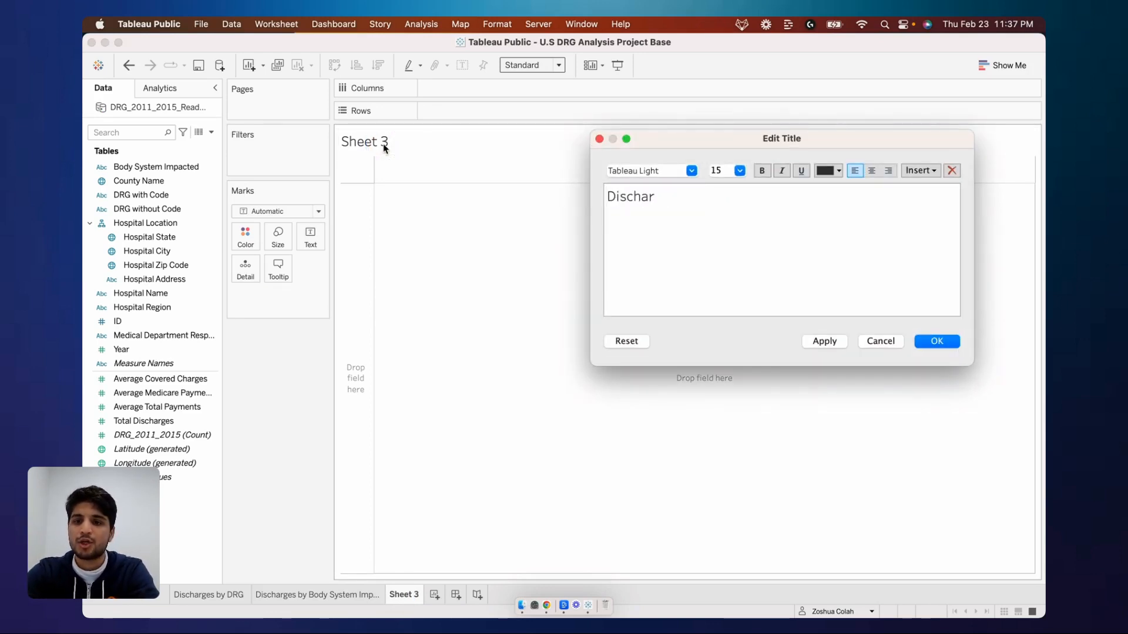
pyautogui.write('ges by State')
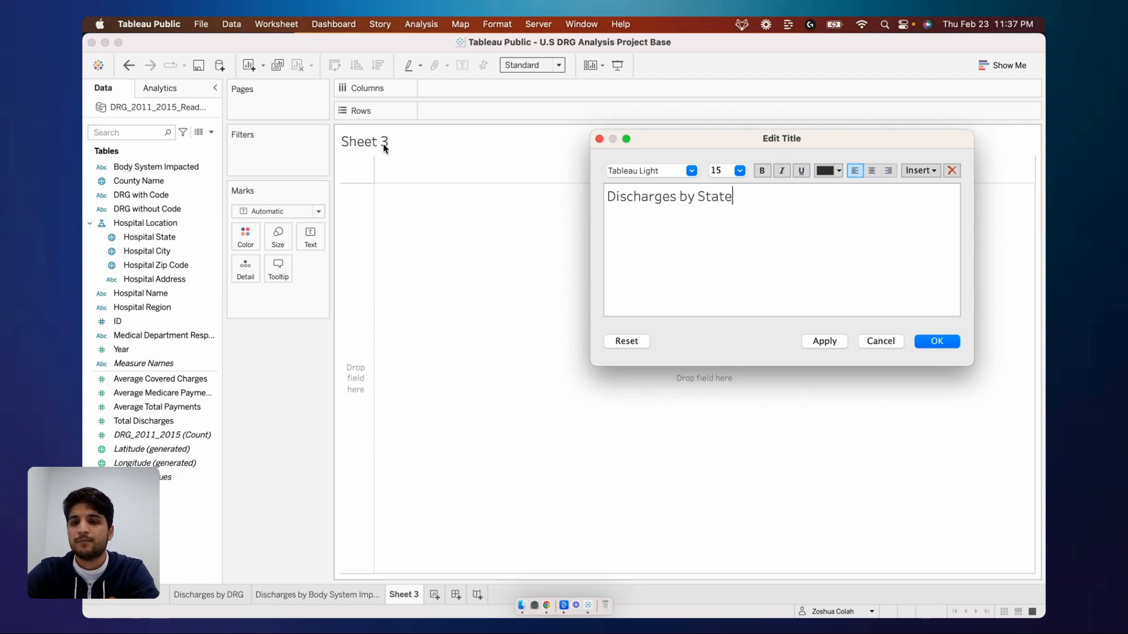
pyautogui.click(829, 342)
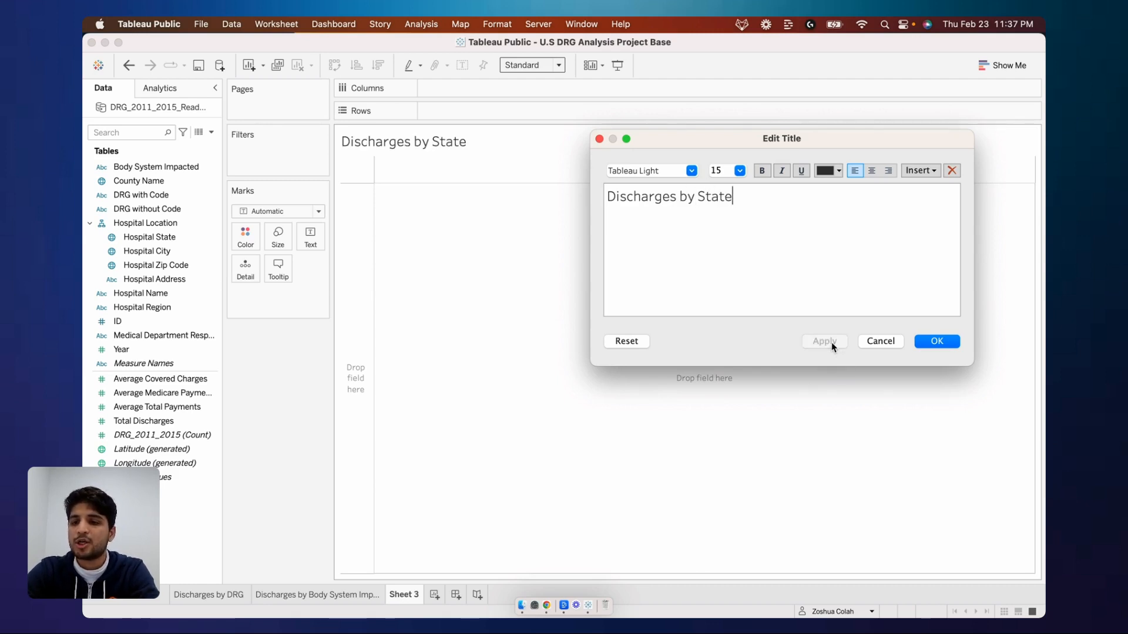
pyautogui.click(938, 341)
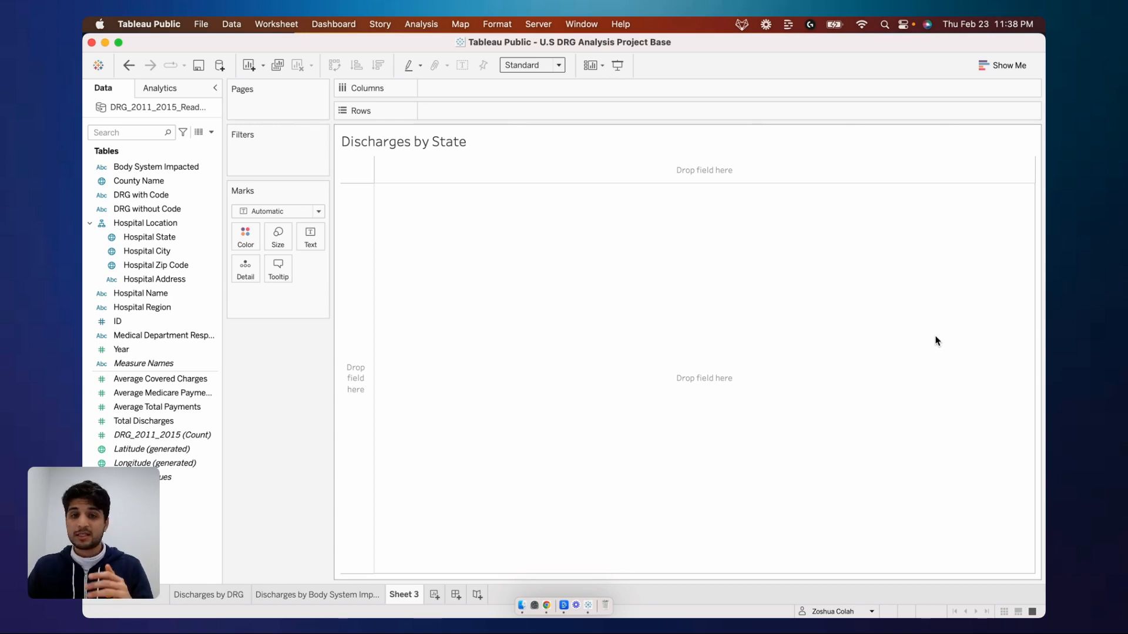
# - Build a horizontal bar chart of Total Discharges by Hospital State and sort the states in descending order
pyautogui.click(128, 133)
pyautogui.write('state')
pyautogui.moveTo(150, 181); pyautogui.dragTo(545, 115)
pyautogui.doubleClick(134, 130)
pyautogui.write('disch')
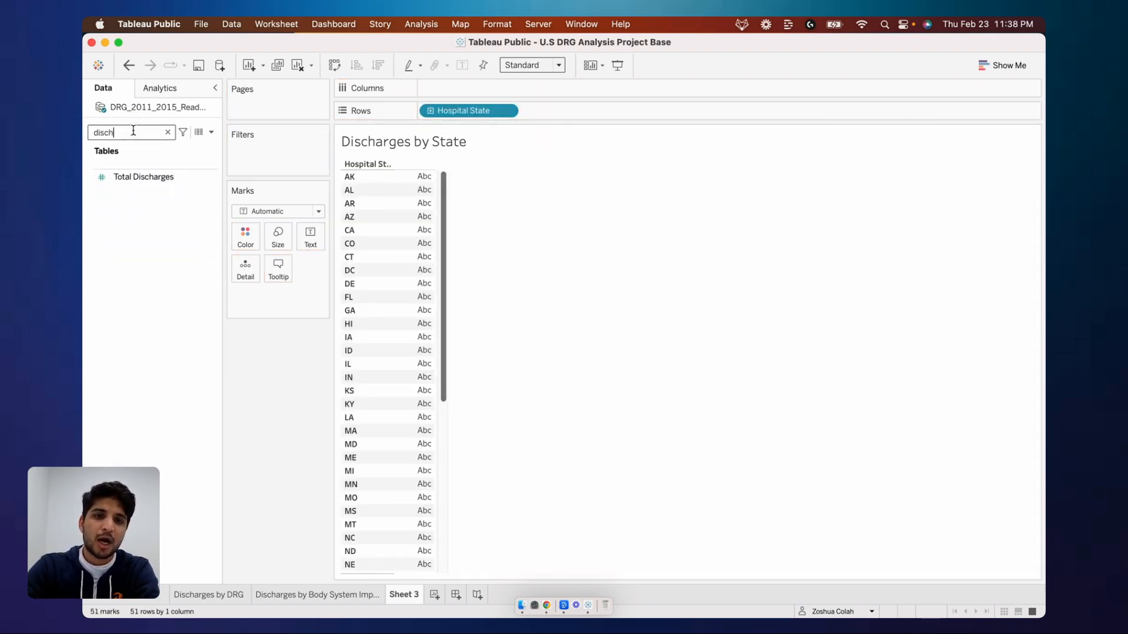
pyautogui.write('ar')
pyautogui.moveTo(143, 177); pyautogui.dragTo(537, 85)
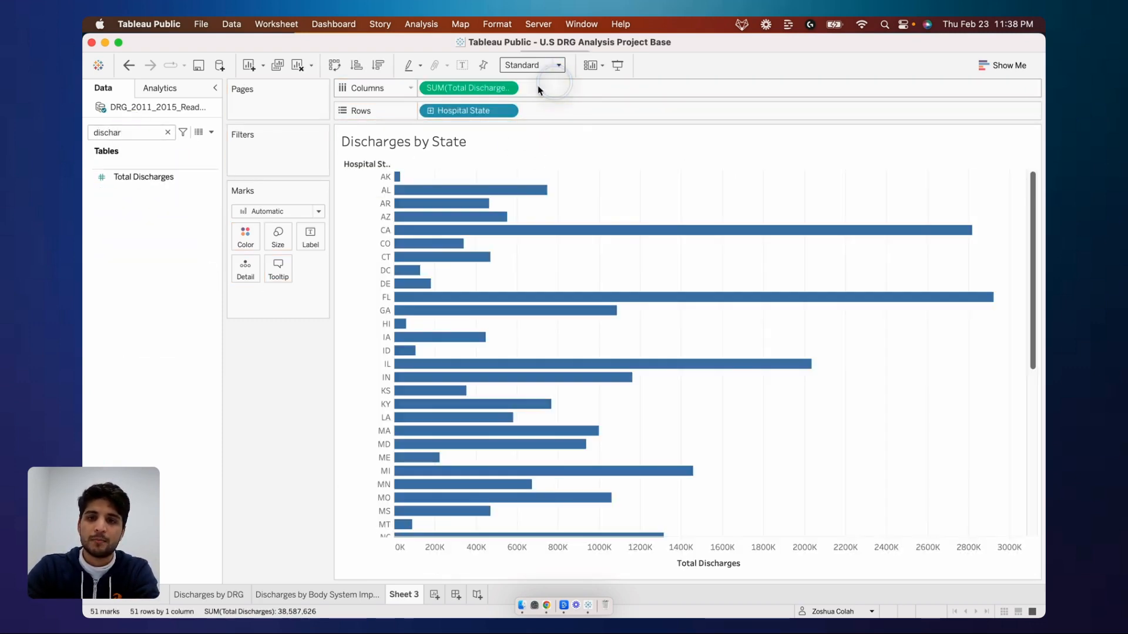
pyautogui.click(386, 67)
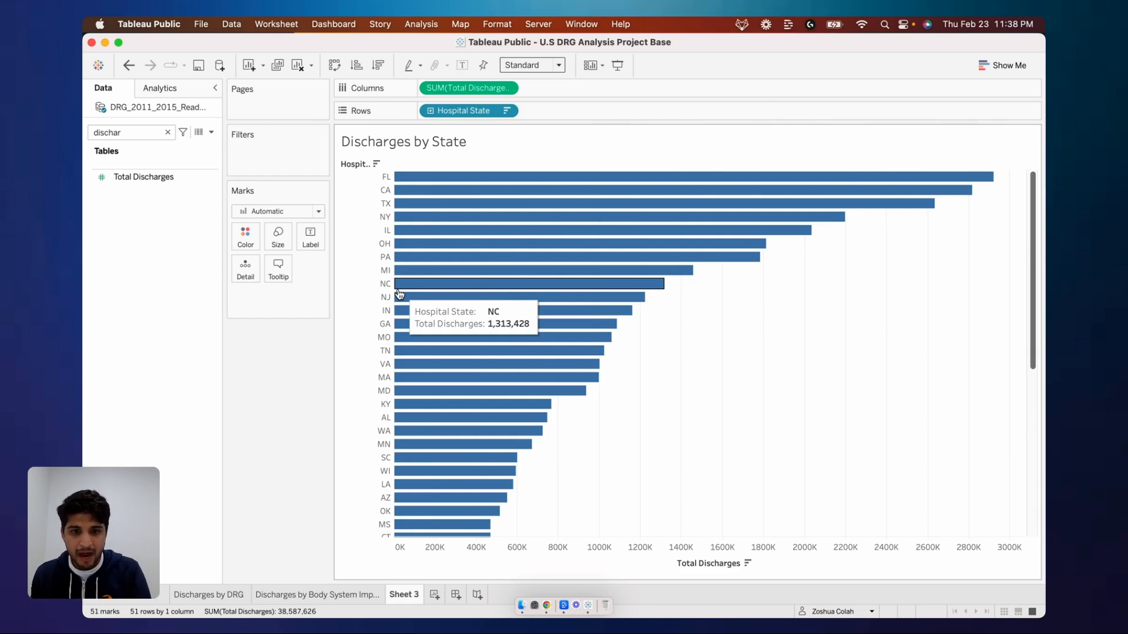
# - Undo the sort and both field placements of the state bar chart
pyautogui.press('super+z')
pyautogui.press('super+z')
pyautogui.press('super+z')
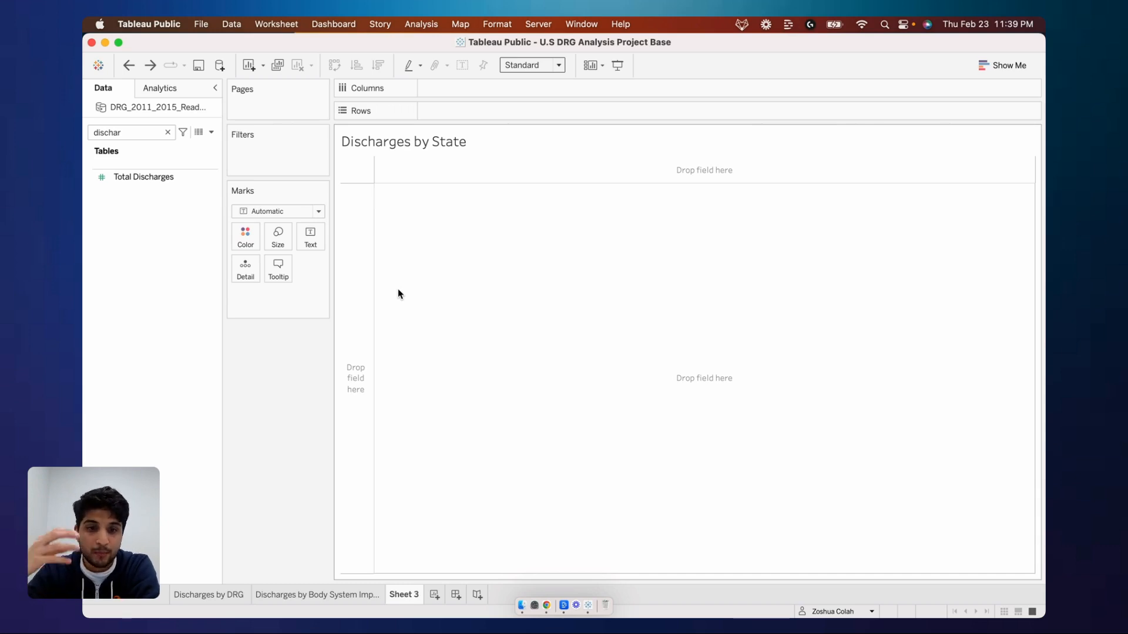
# - Switch to the workshop slides in Google Chrome and examine the example Discharges Dashboard on slide 4
pyautogui.hotkey('ctrl', 'Right')
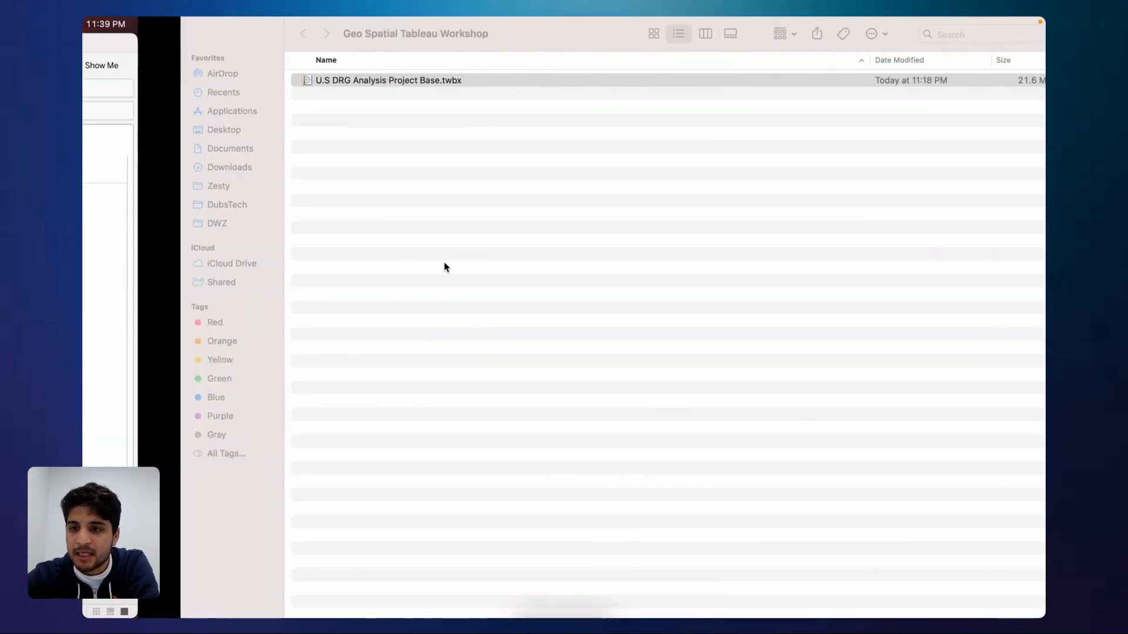
pyautogui.hotkey('ctrl', 'Up')
pyautogui.click(742, 53)
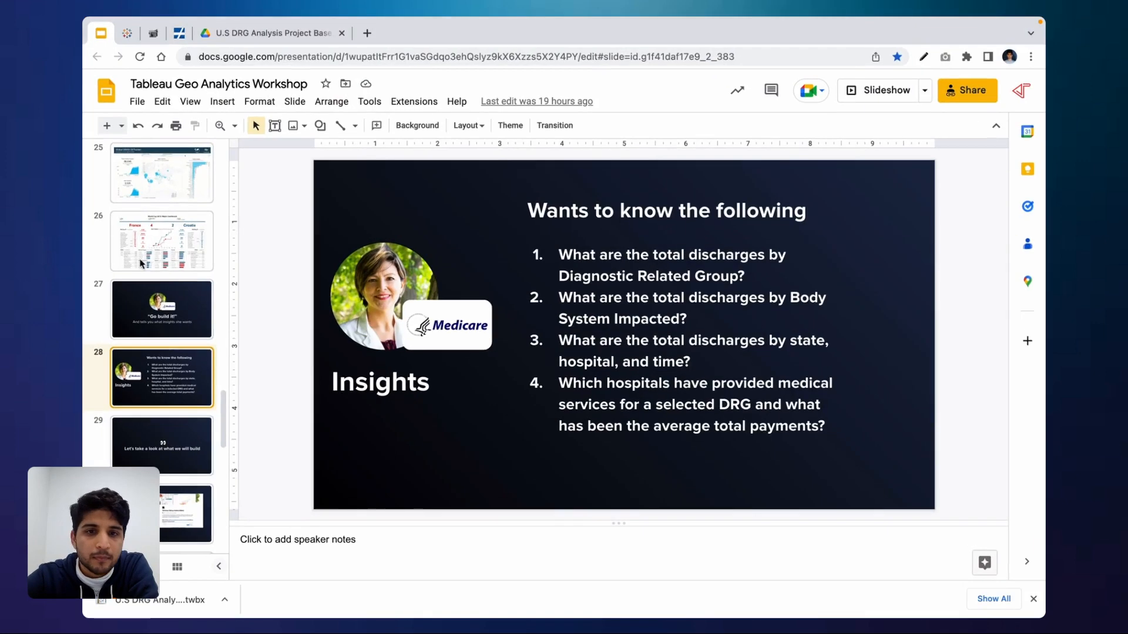
pyautogui.scroll(20, 141, 264)
pyautogui.click(158, 386)
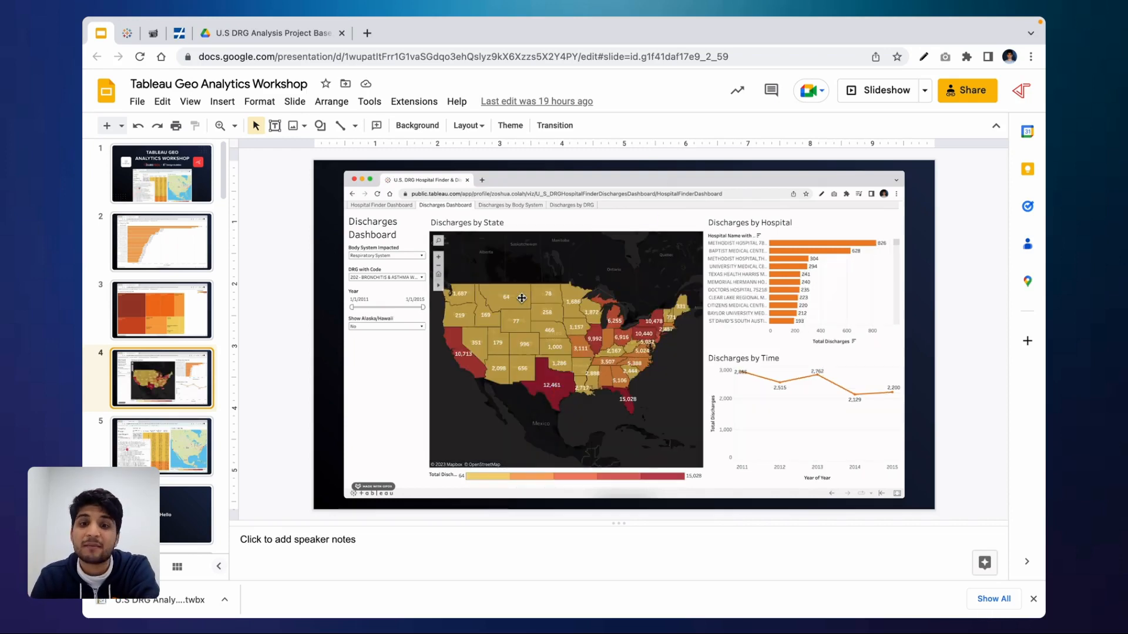
# - Back in Tableau Public, clear the field search and plot Hospital State as a map
pyautogui.hotkey('ctrl', 'Up')
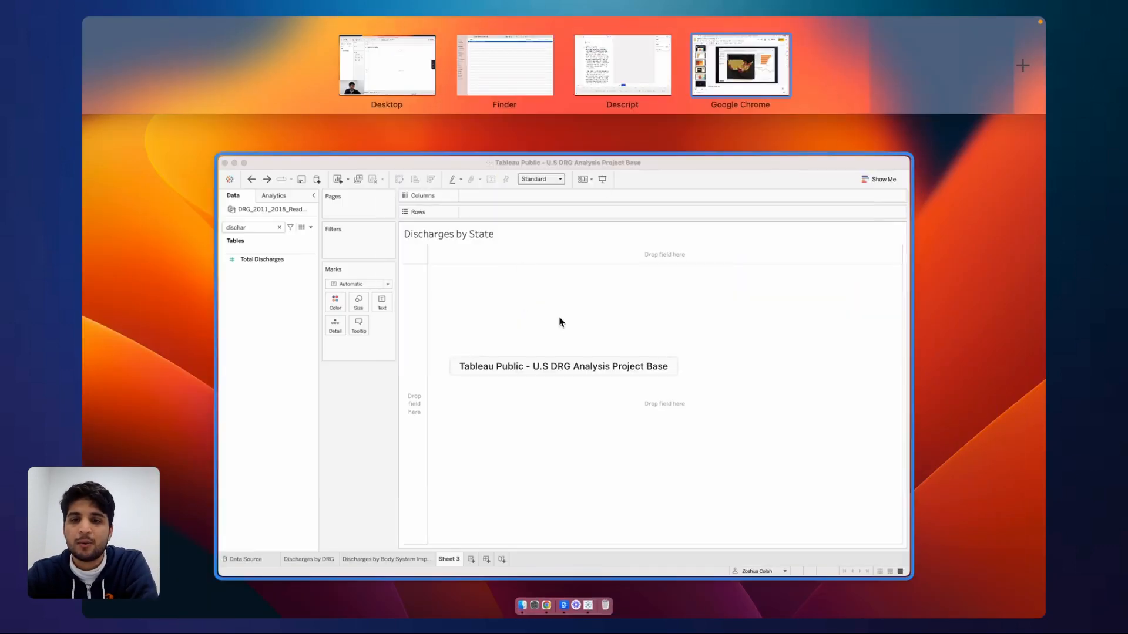
pyautogui.click(523, 371)
pyautogui.click(166, 132)
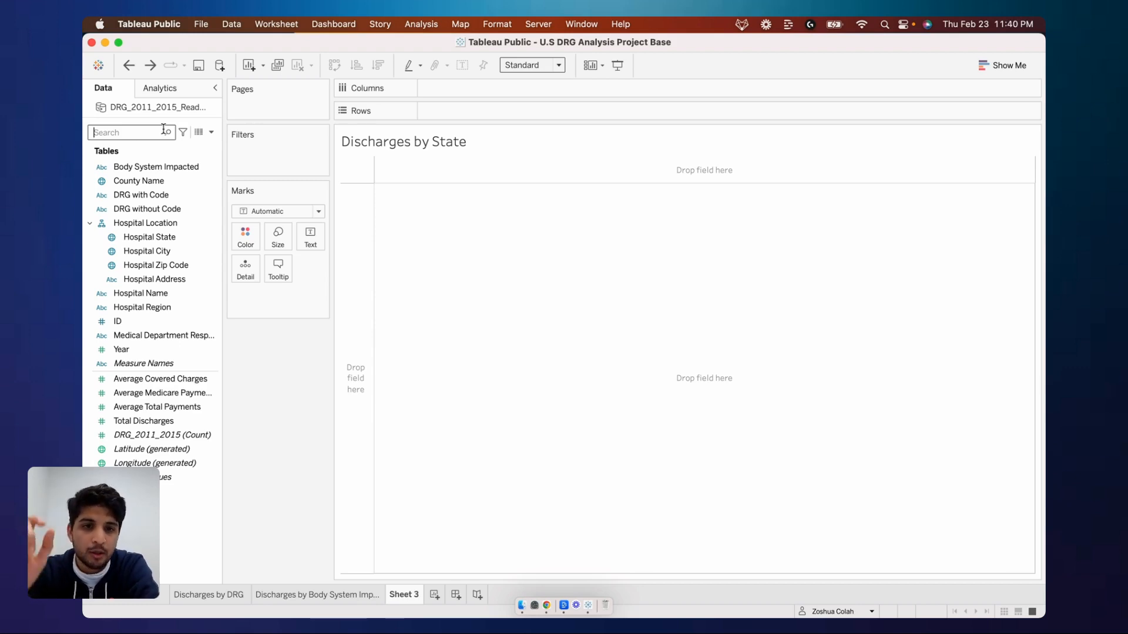
pyautogui.click(144, 238)
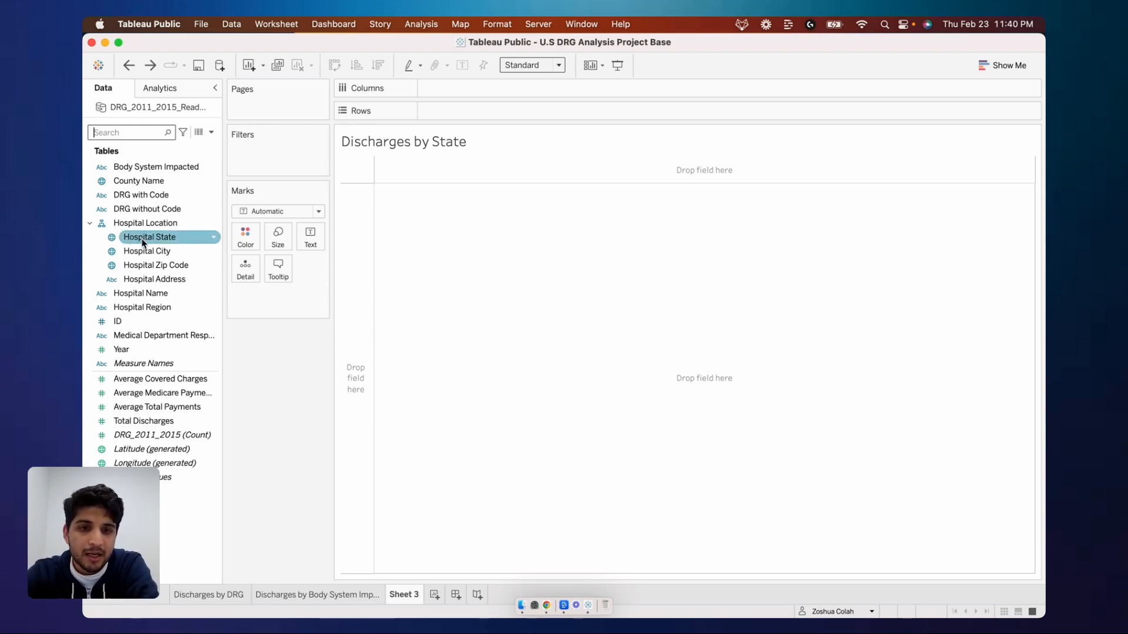
pyautogui.doubleClick(143, 238)
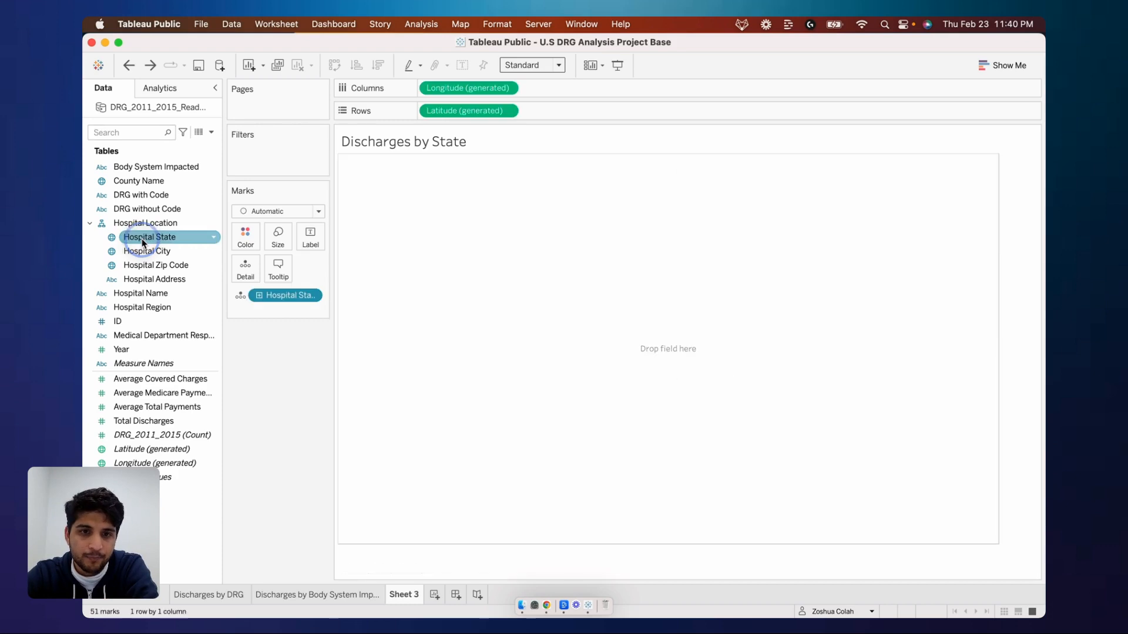
pyautogui.press('super+z')
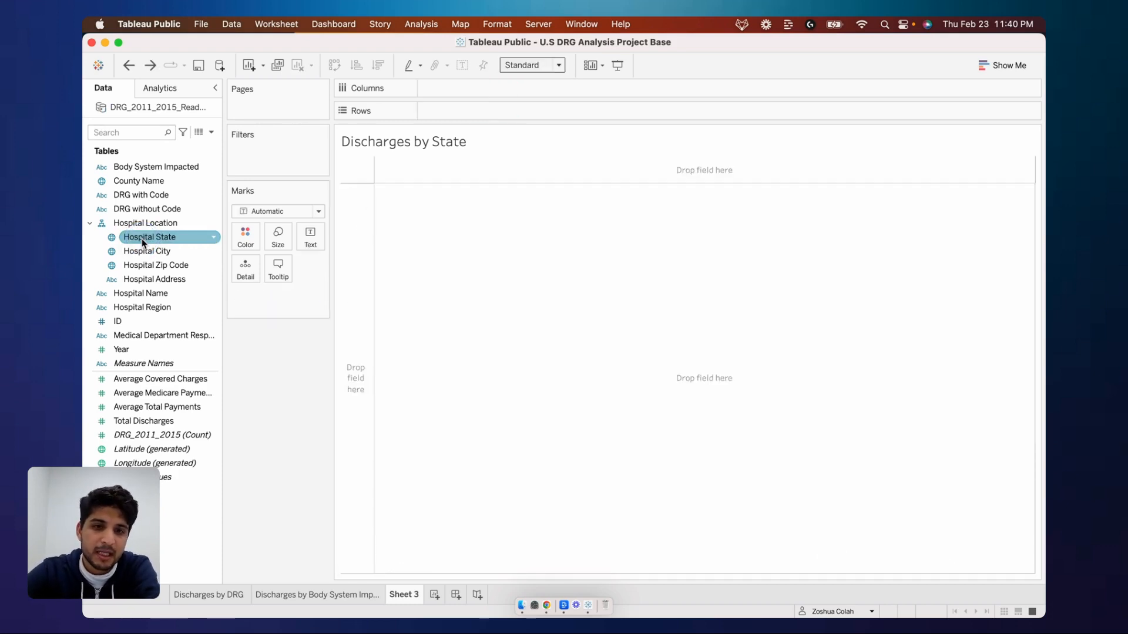
pyautogui.doubleClick(143, 239)
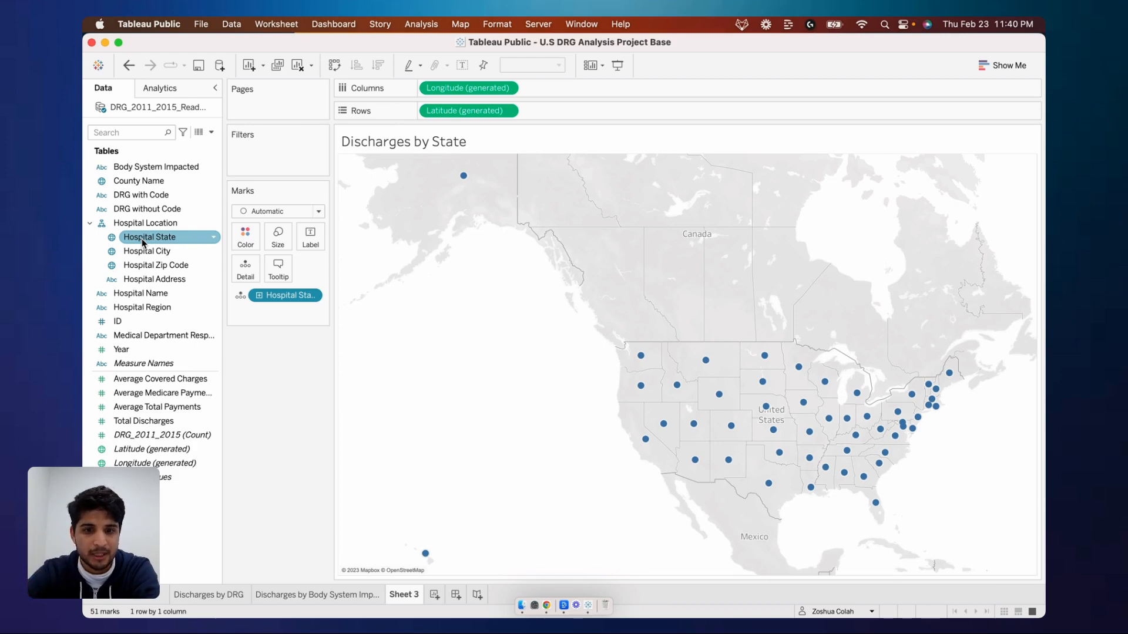
# - Search the fields for "total" and color the state map by Total Discharges
pyautogui.click(135, 133)
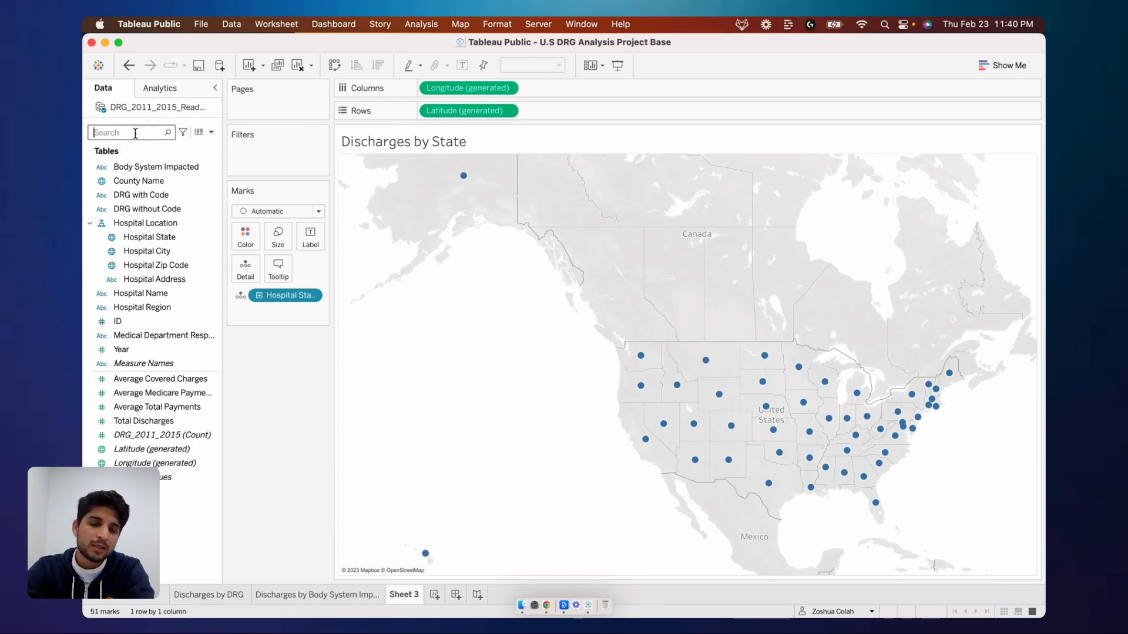
pyautogui.write('total')
pyautogui.click(148, 191)
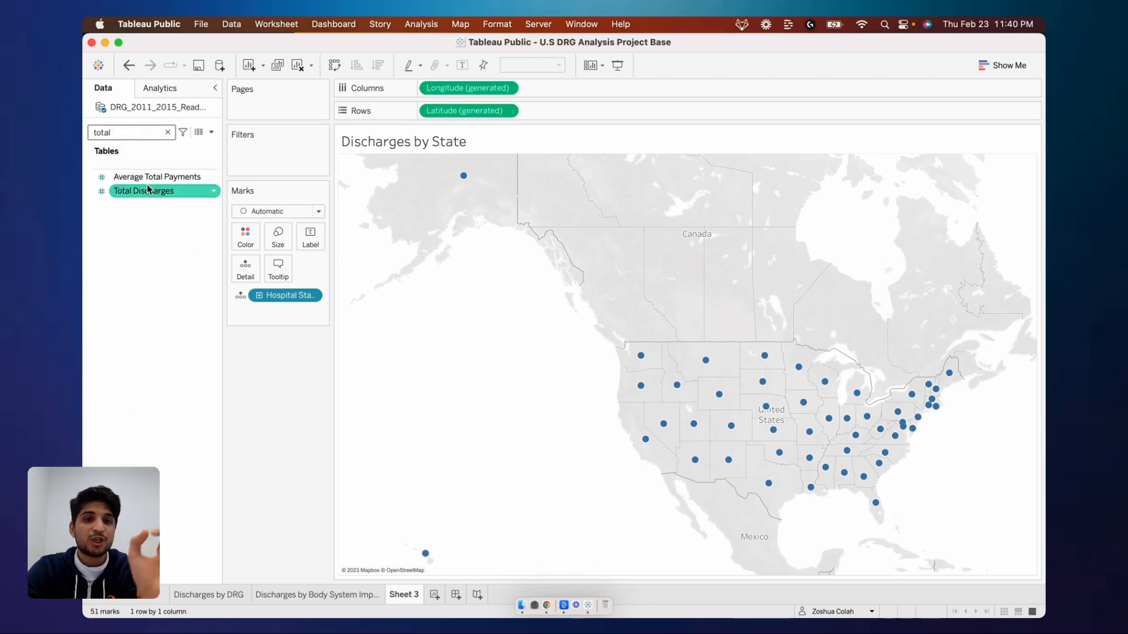
pyautogui.moveTo(148, 191); pyautogui.dragTo(253, 239)
pyautogui.press('super+z')
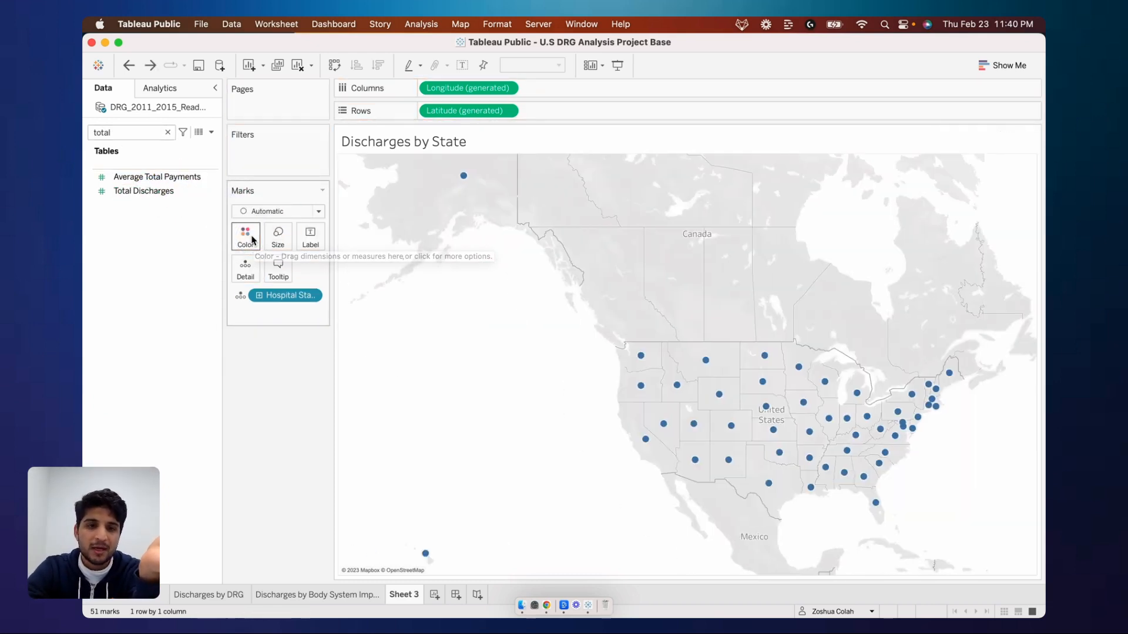
pyautogui.click(147, 177)
pyautogui.moveTo(150, 192); pyautogui.dragTo(252, 240)
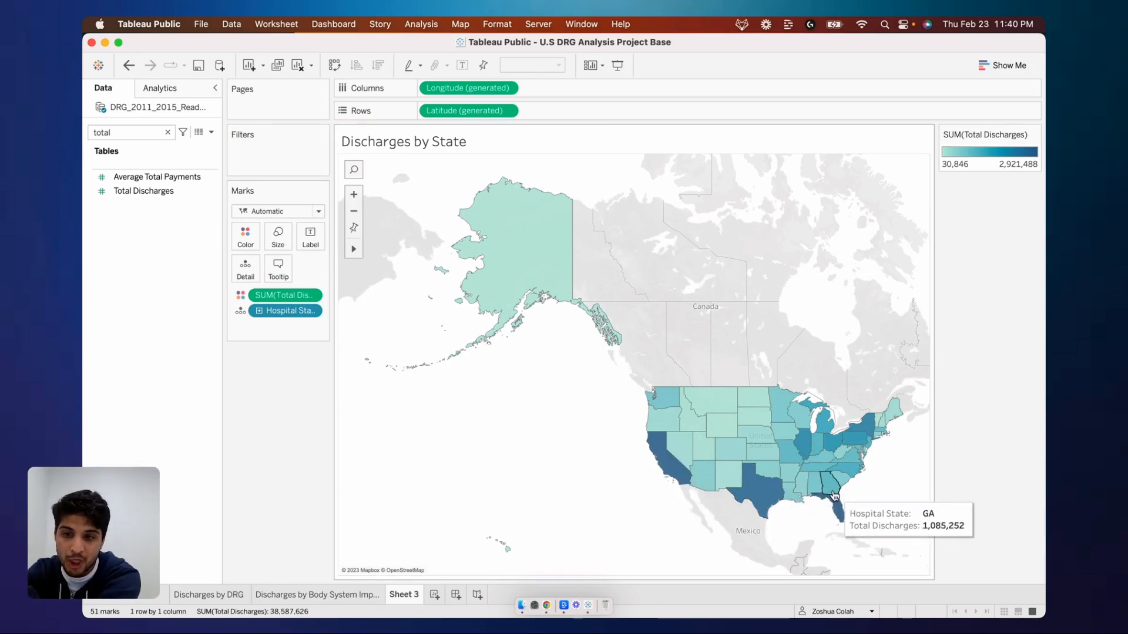
# - Examine the Total Discharges tooltips and shading of individual states on the map, including Florida, Alaska and Hawaii
pyautogui.moveTo(836, 503)
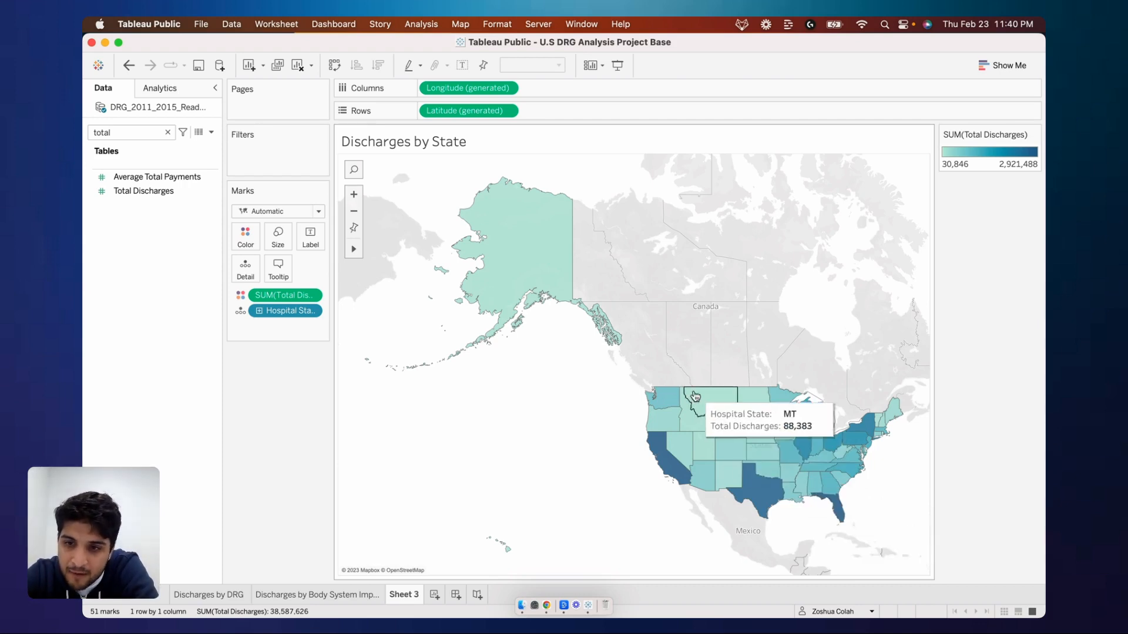
pyautogui.moveTo(675, 413)
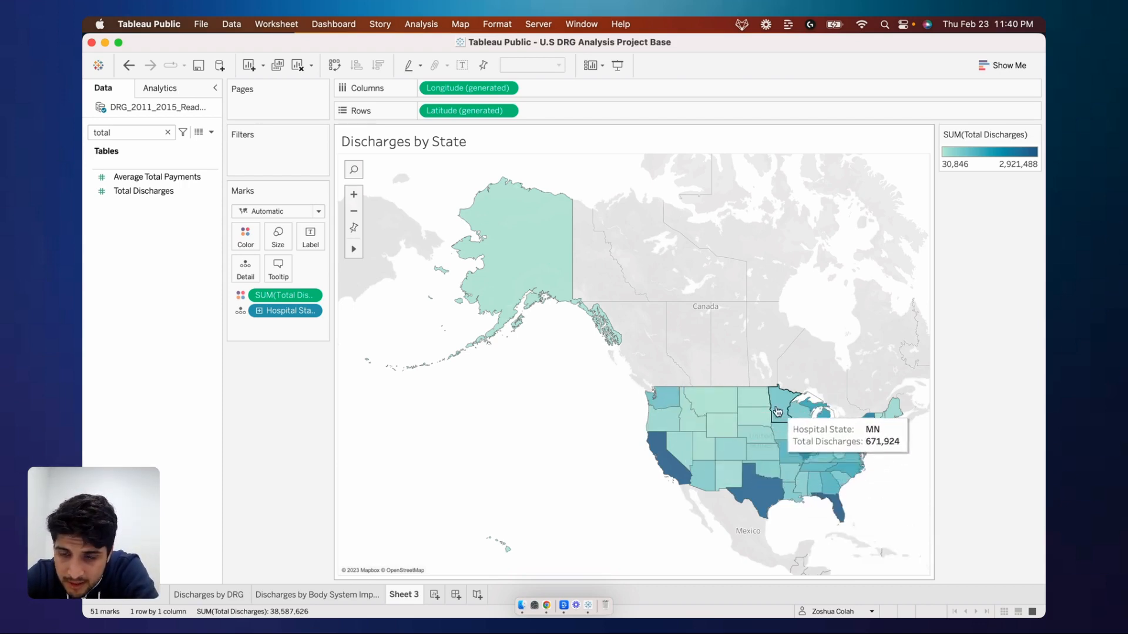
pyautogui.moveTo(760, 434)
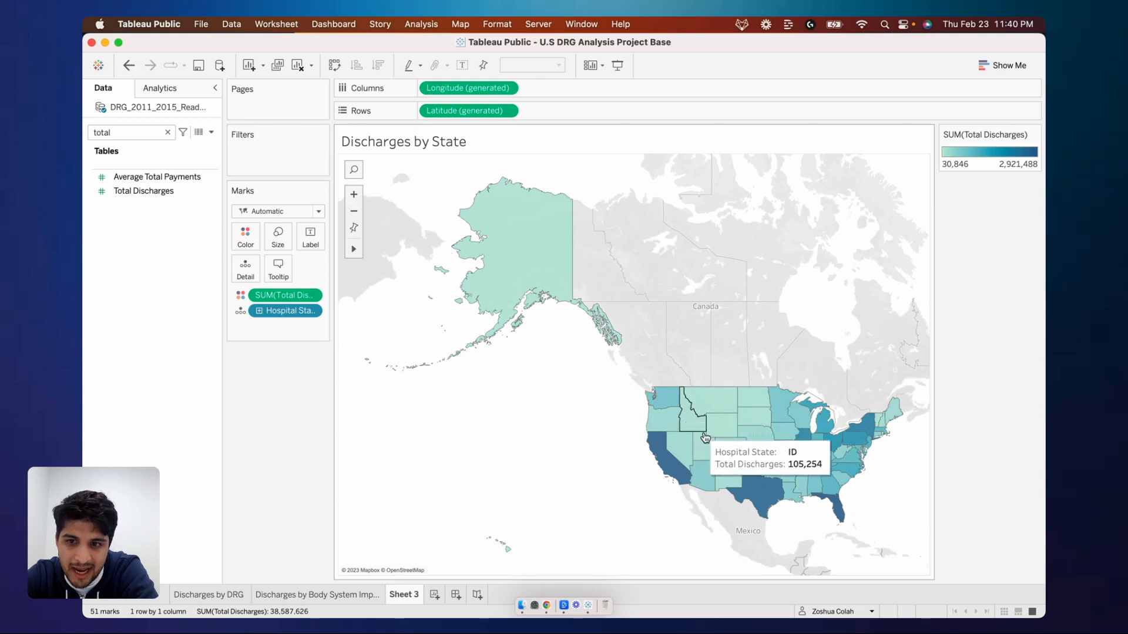
pyautogui.moveTo(706, 459)
pyautogui.moveTo(651, 438)
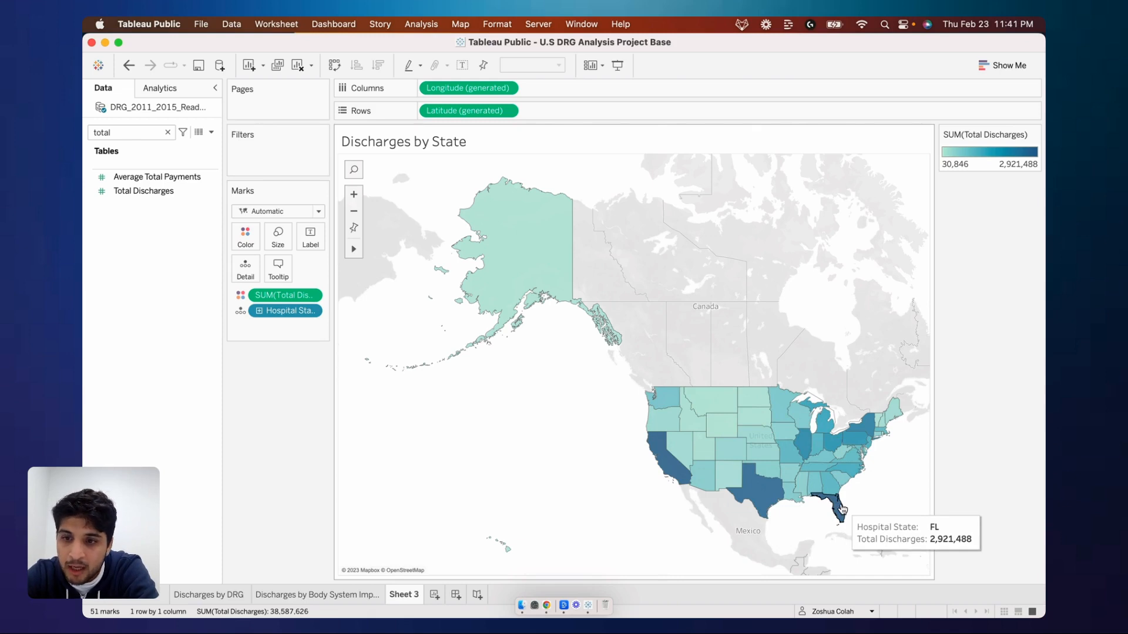
pyautogui.moveTo(860, 476)
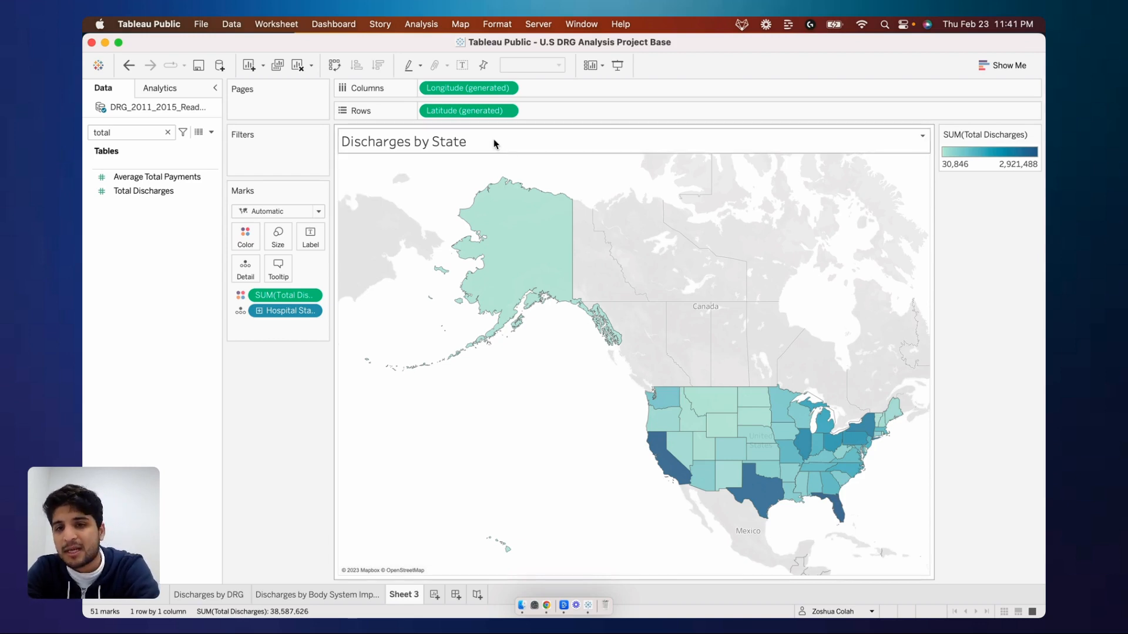
pyautogui.moveTo(539, 265)
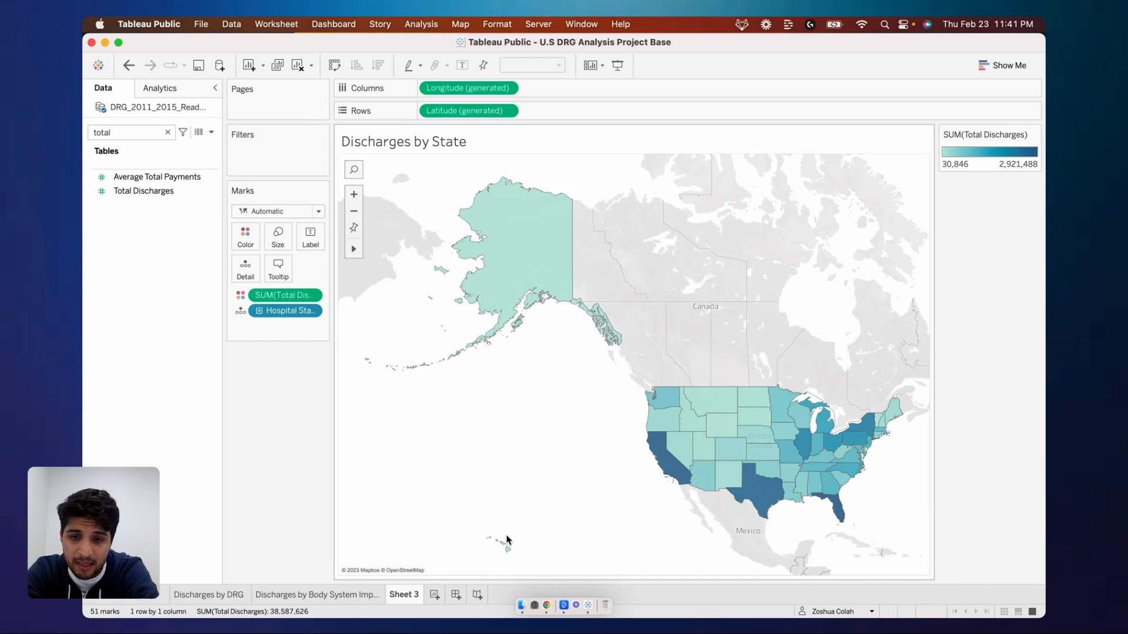
pyautogui.moveTo(508, 552)
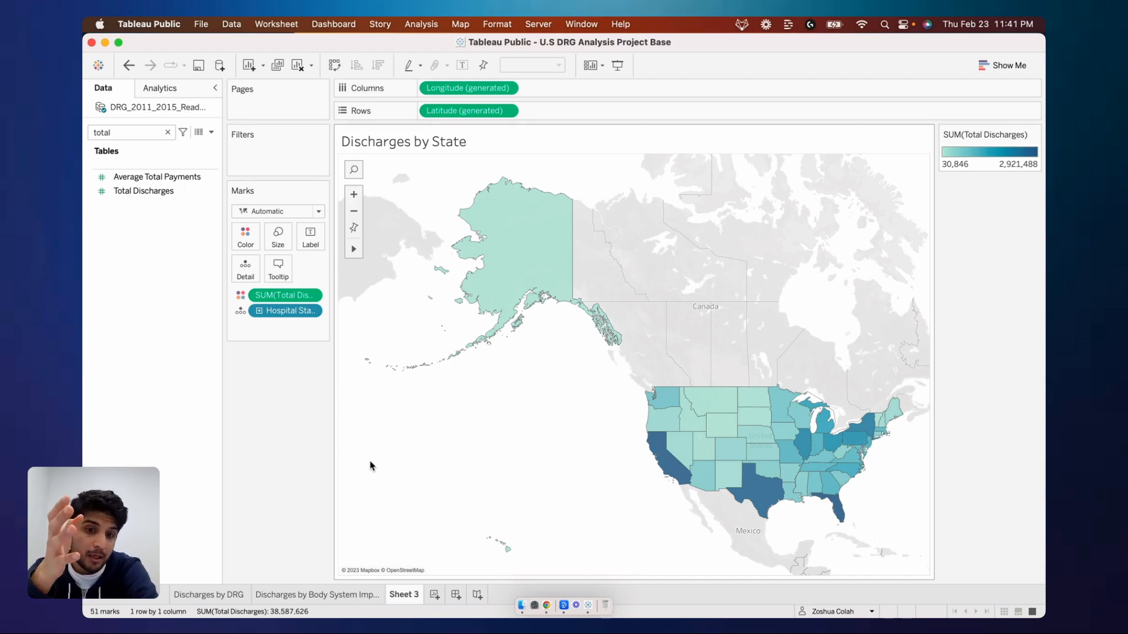
# - Change the map's color palette to Red-Gold with stepped color in 5 steps
pyautogui.click(256, 238)
pyautogui.click(293, 283)
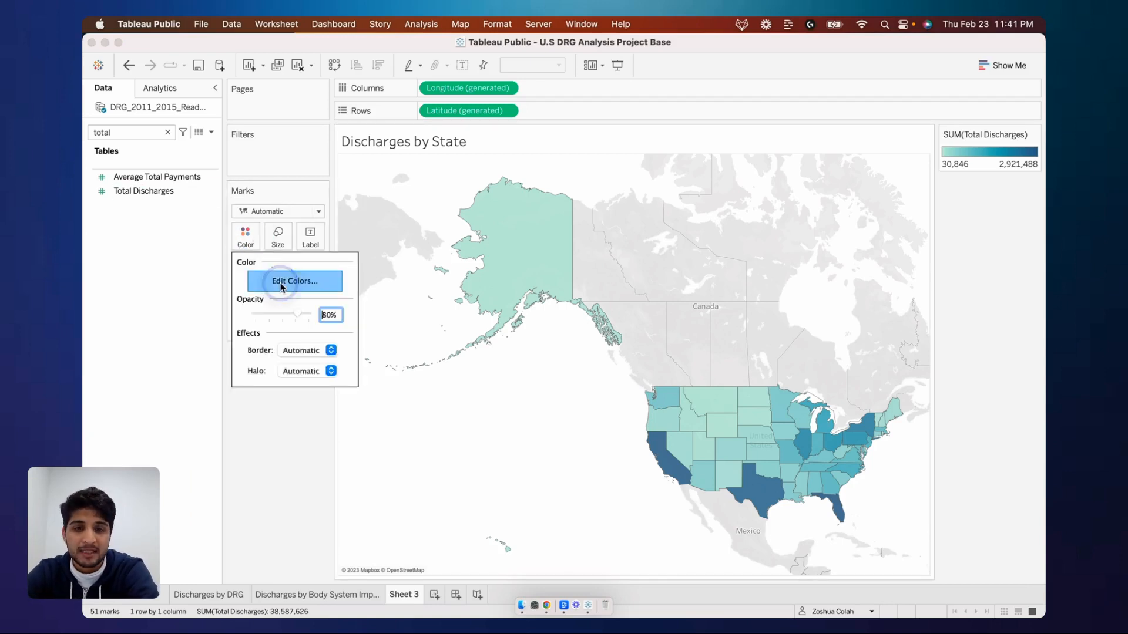
pyautogui.click(510, 258)
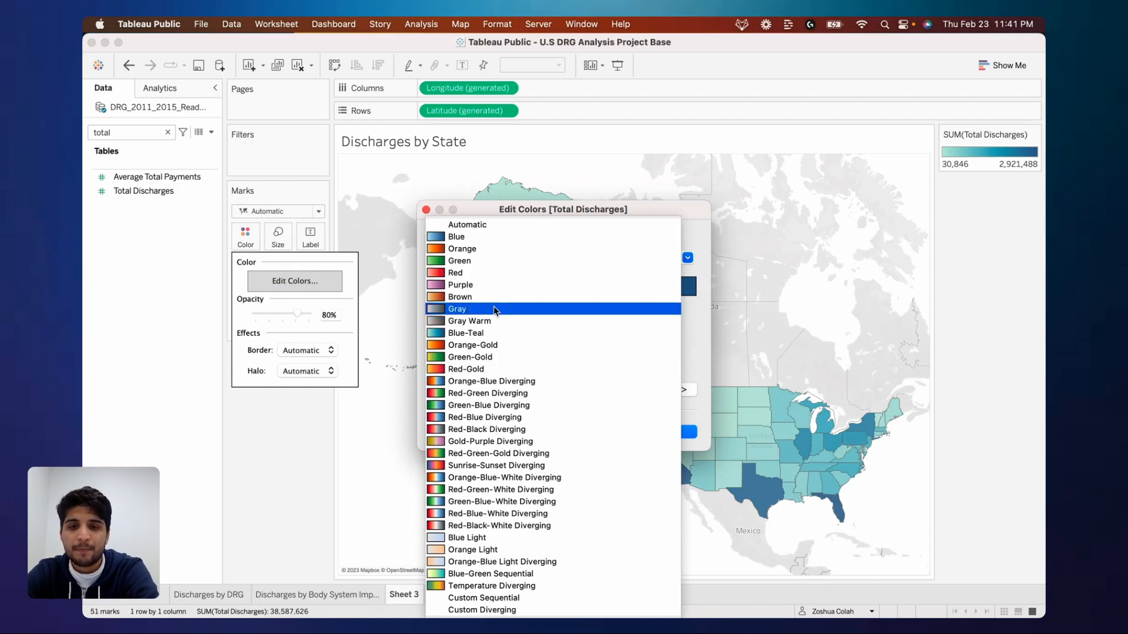
pyautogui.click(476, 368)
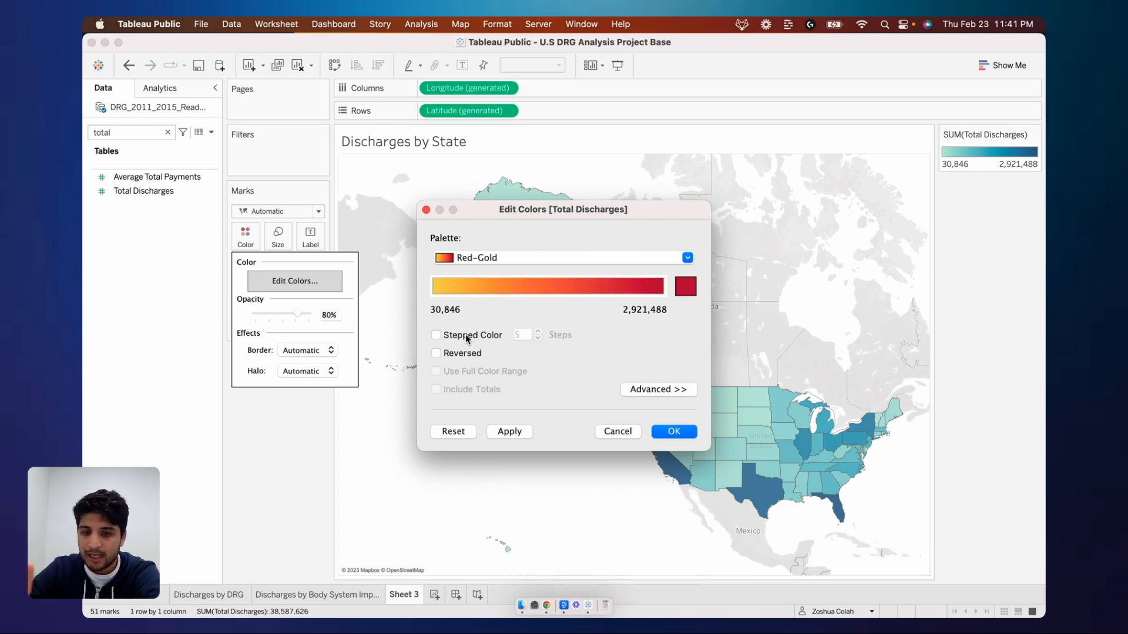
pyautogui.click(465, 338)
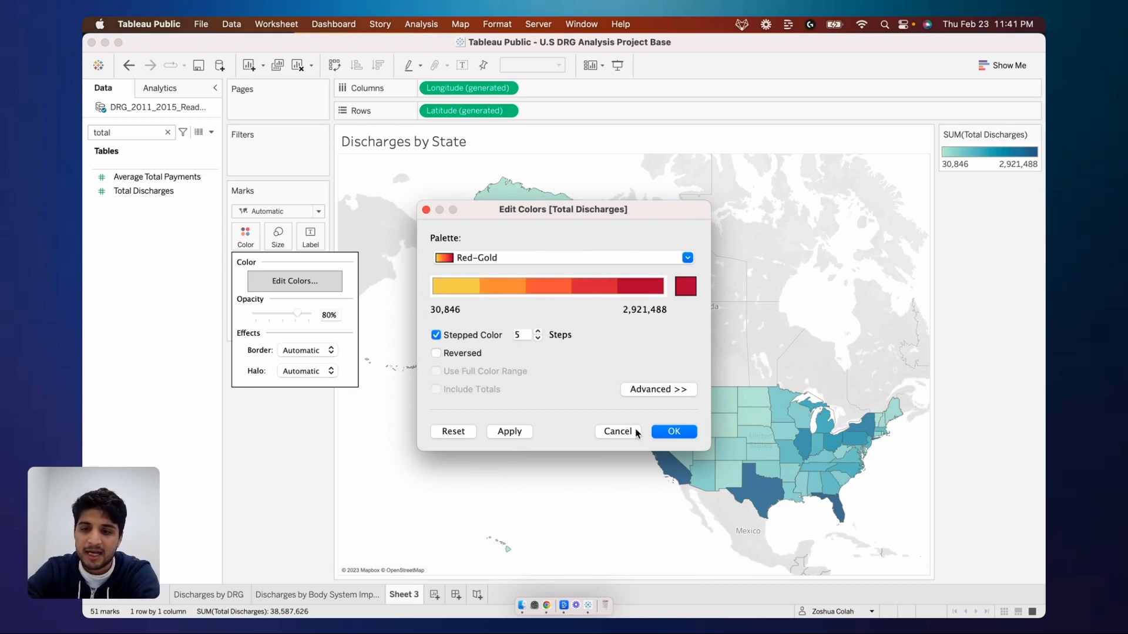
pyautogui.click(668, 434)
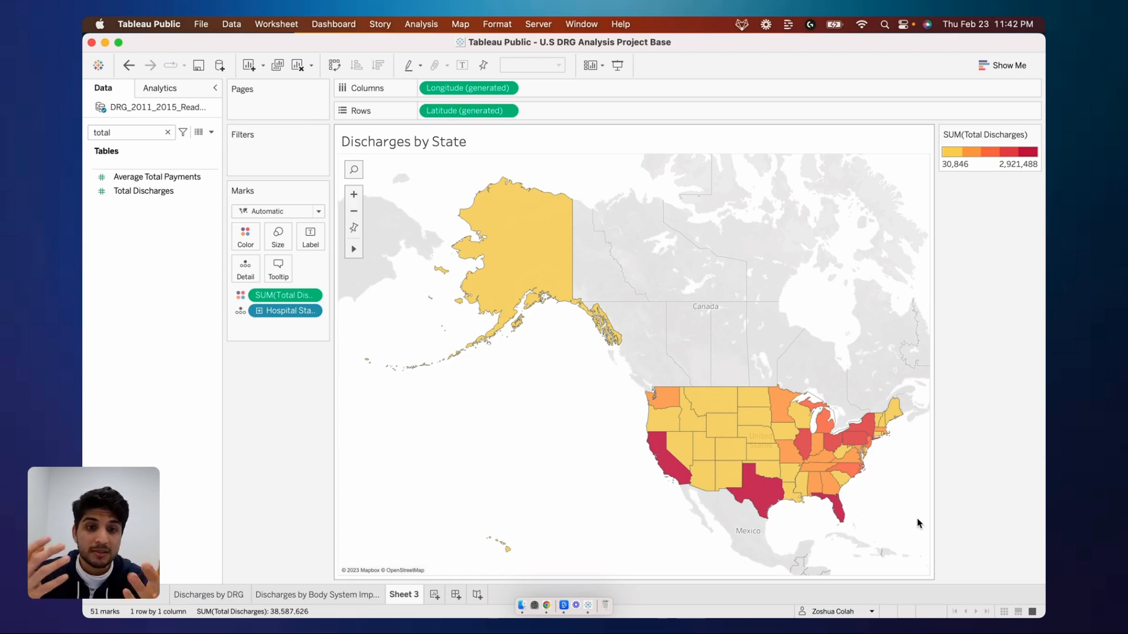
# - Change the map's background style to Dark in the background layers settings and return to the data fields
pyautogui.rightClick(574, 448)
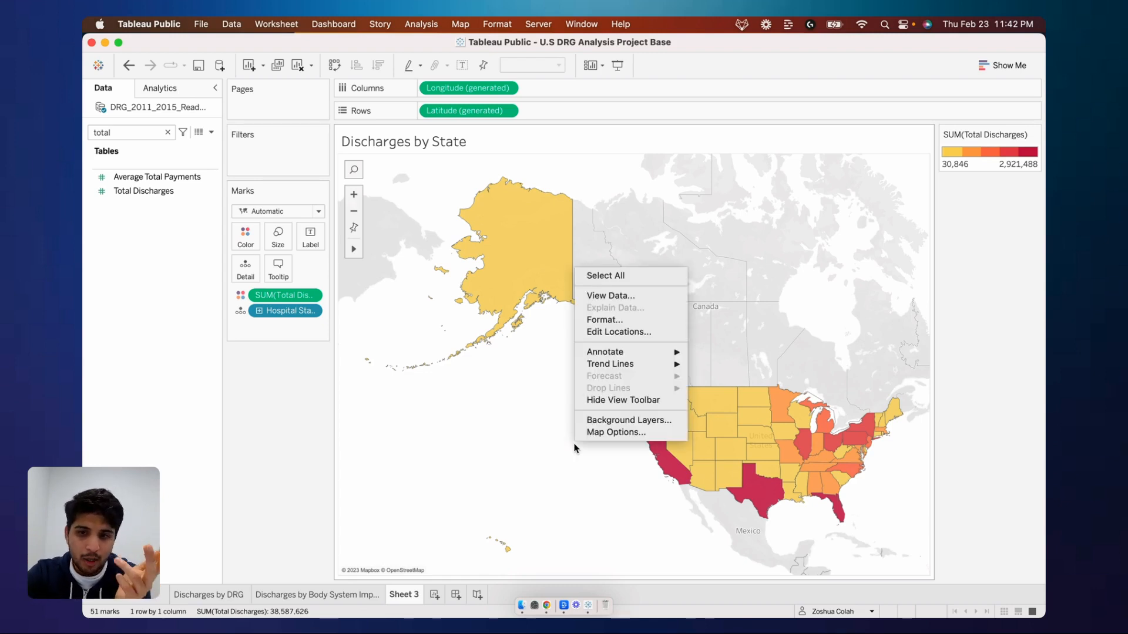
pyautogui.click(604, 423)
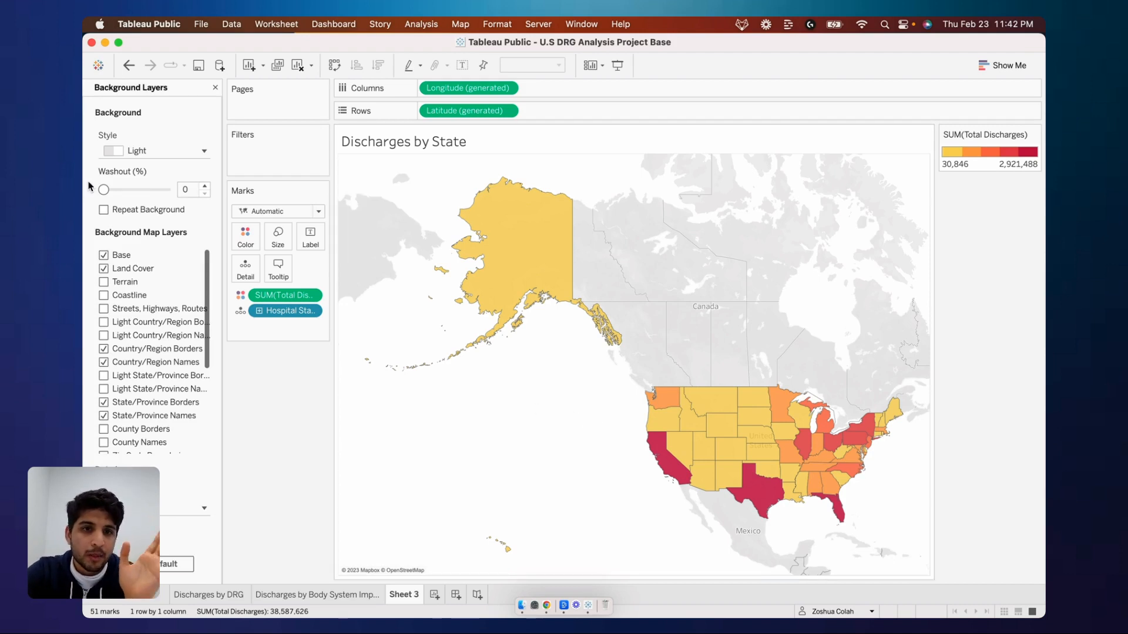
pyautogui.click(137, 151)
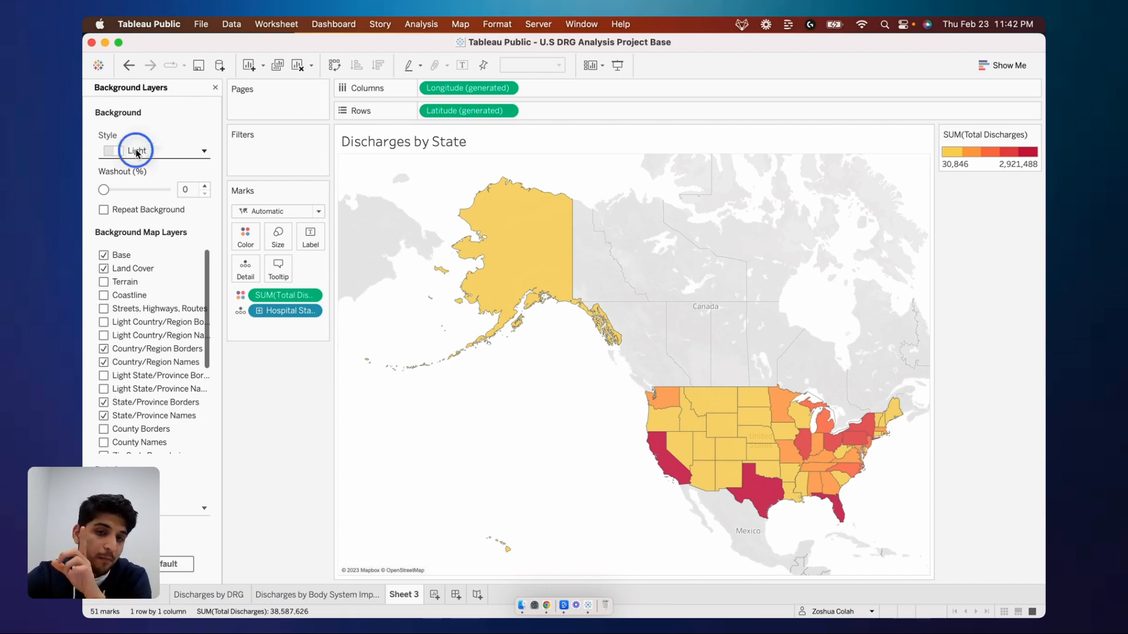
pyautogui.click(144, 200)
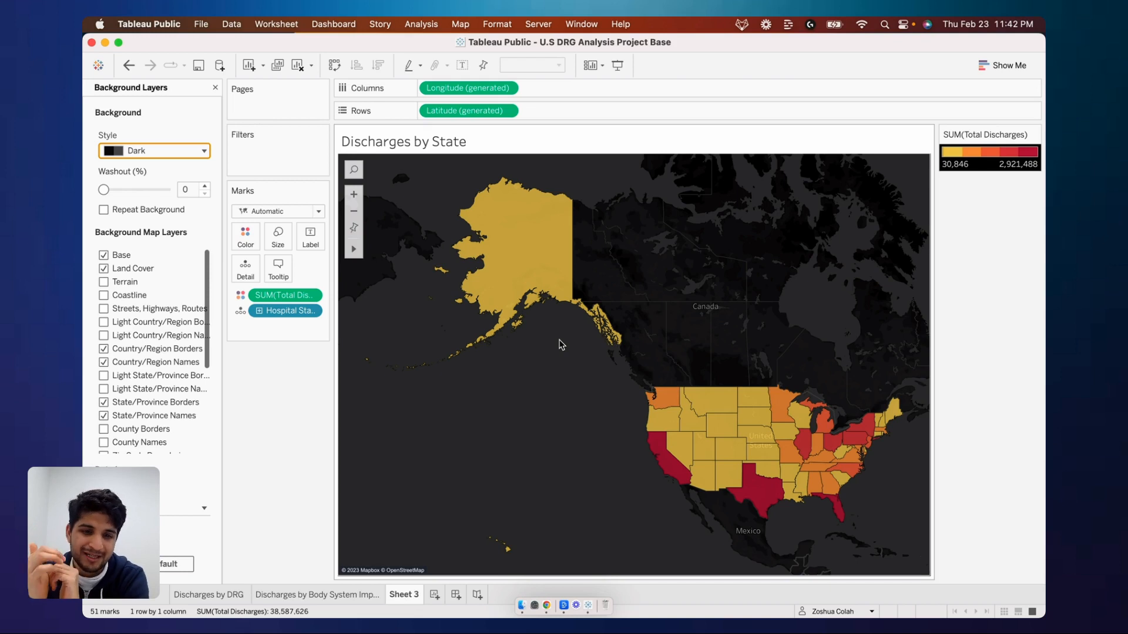
pyautogui.click(215, 87)
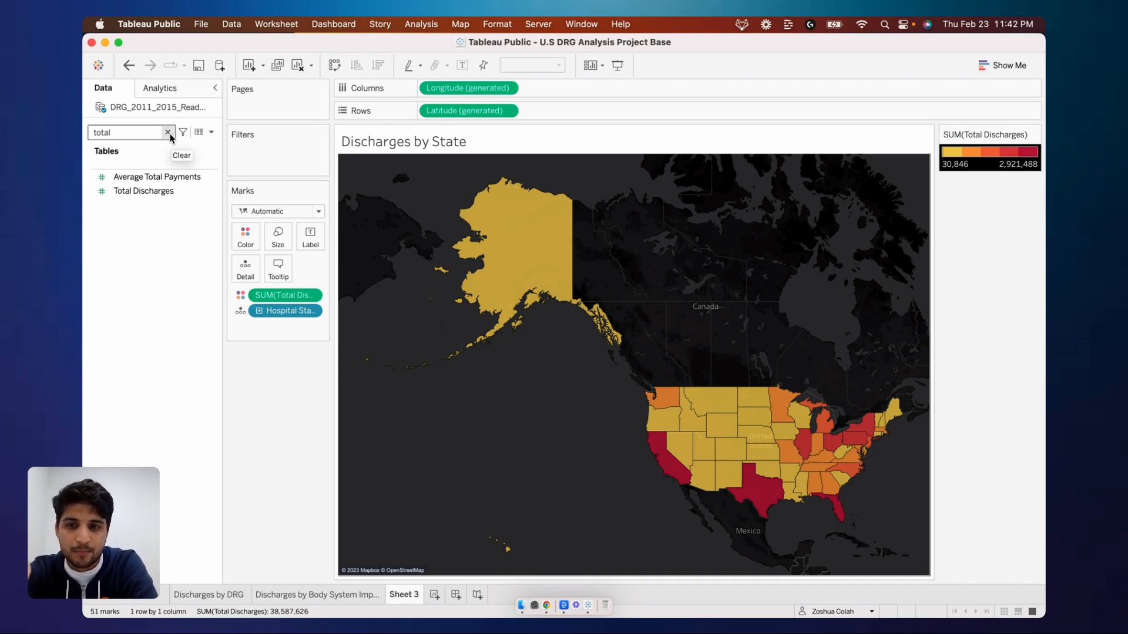
# - Label each state on the map with its Total Discharges
pyautogui.moveTo(563, 228)
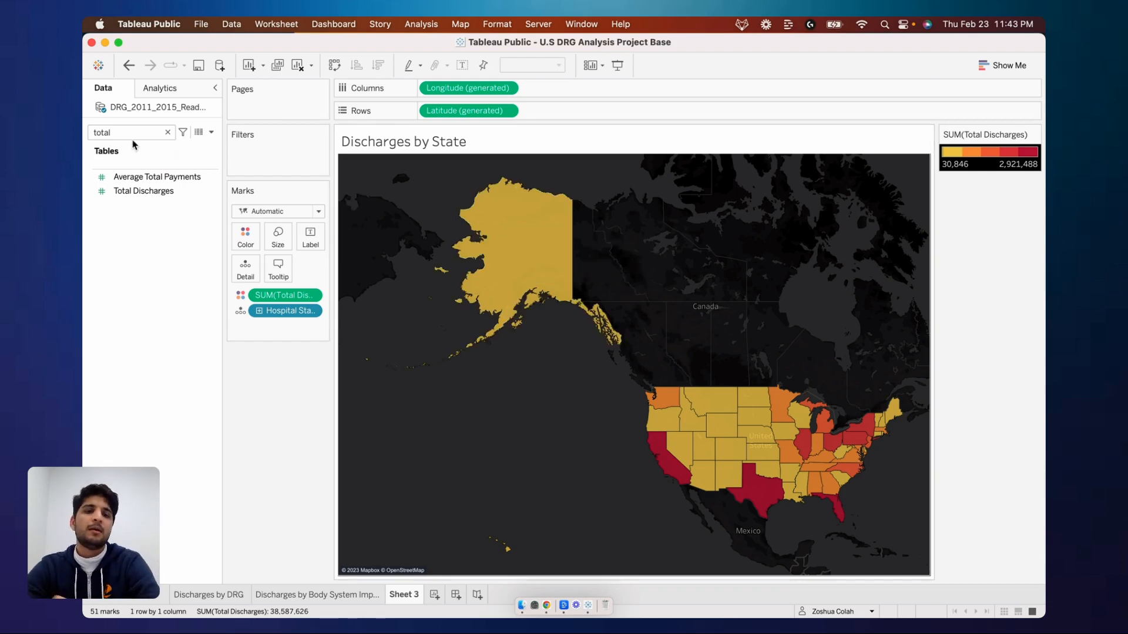
pyautogui.click(142, 192)
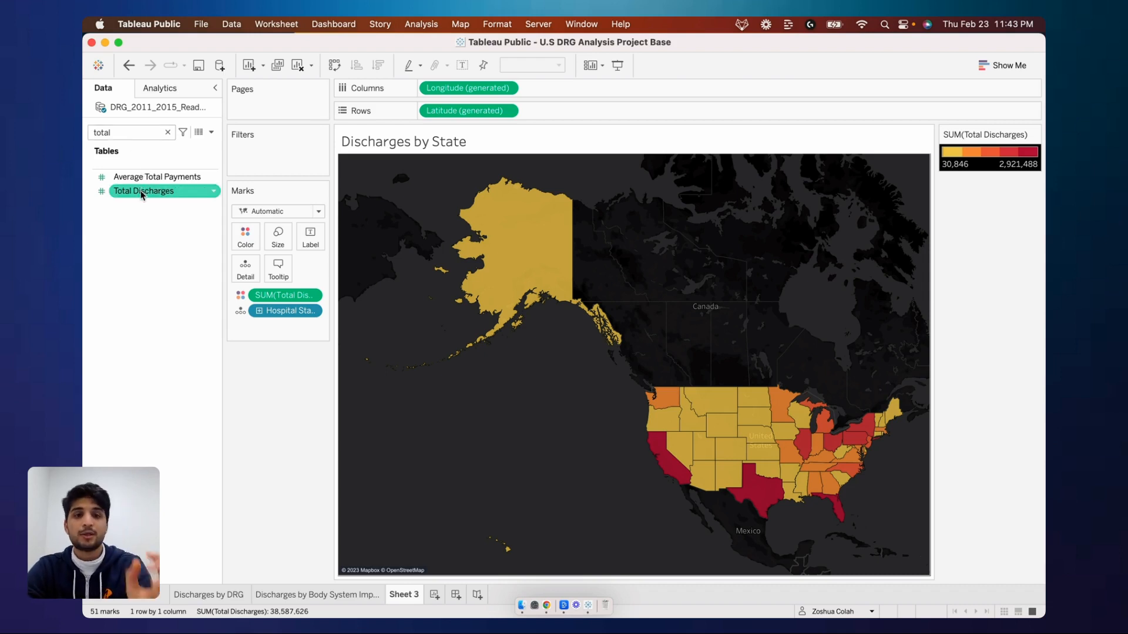
pyautogui.moveTo(142, 196); pyautogui.dragTo(311, 240)
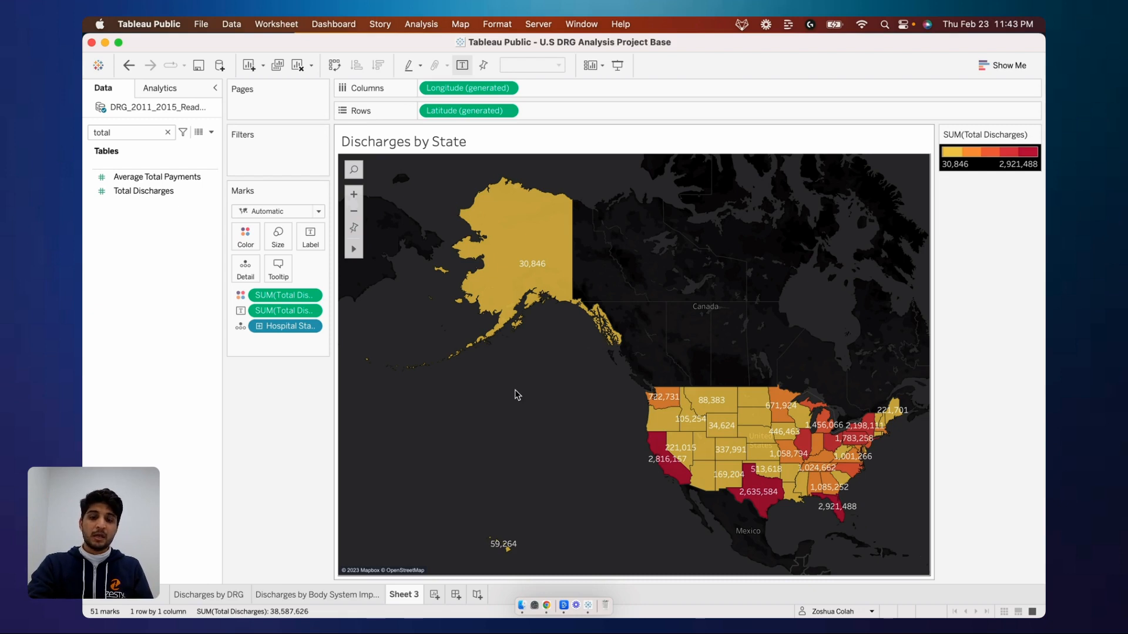
# - Try excluding Alaska and Hawaii from the map and undo both exclusions
pyautogui.moveTo(541, 257)
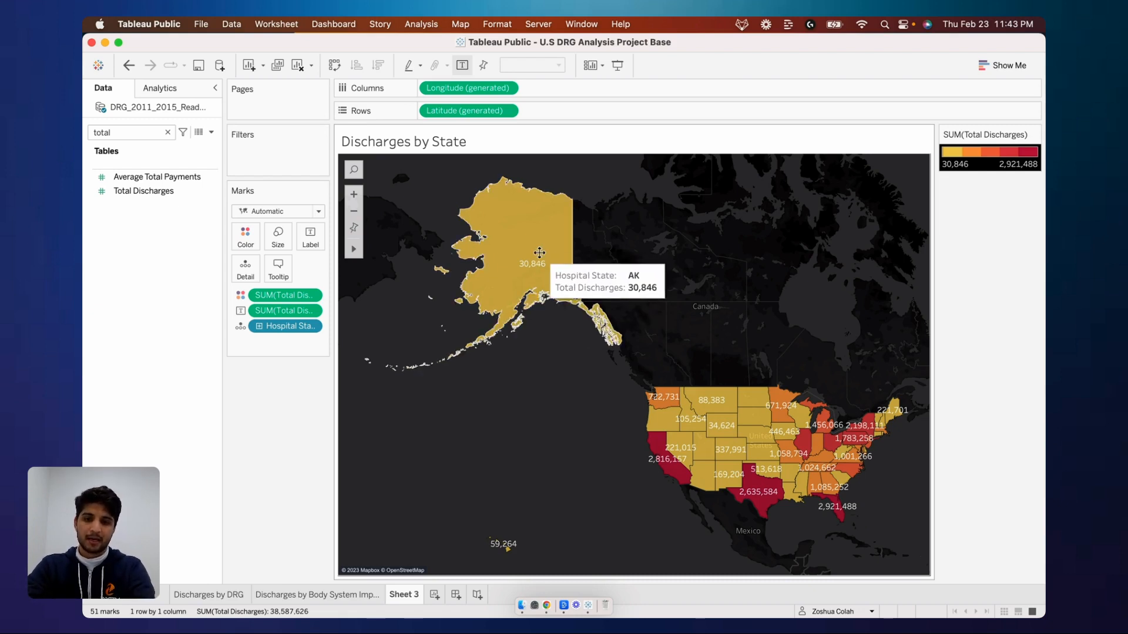
pyautogui.click(537, 253)
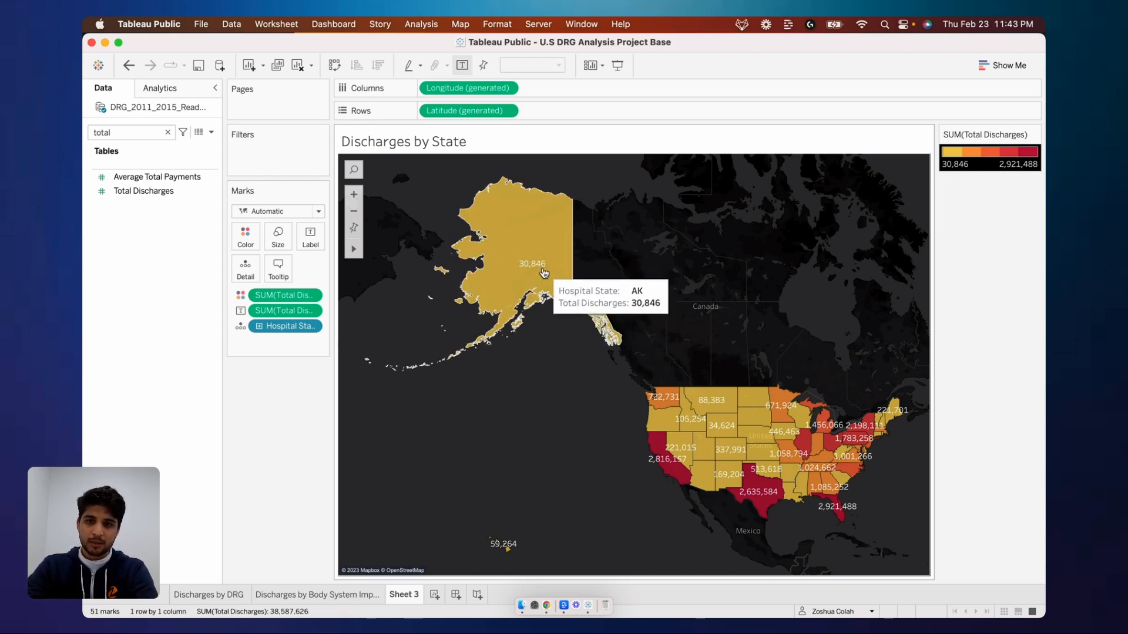
pyautogui.rightClick(546, 248)
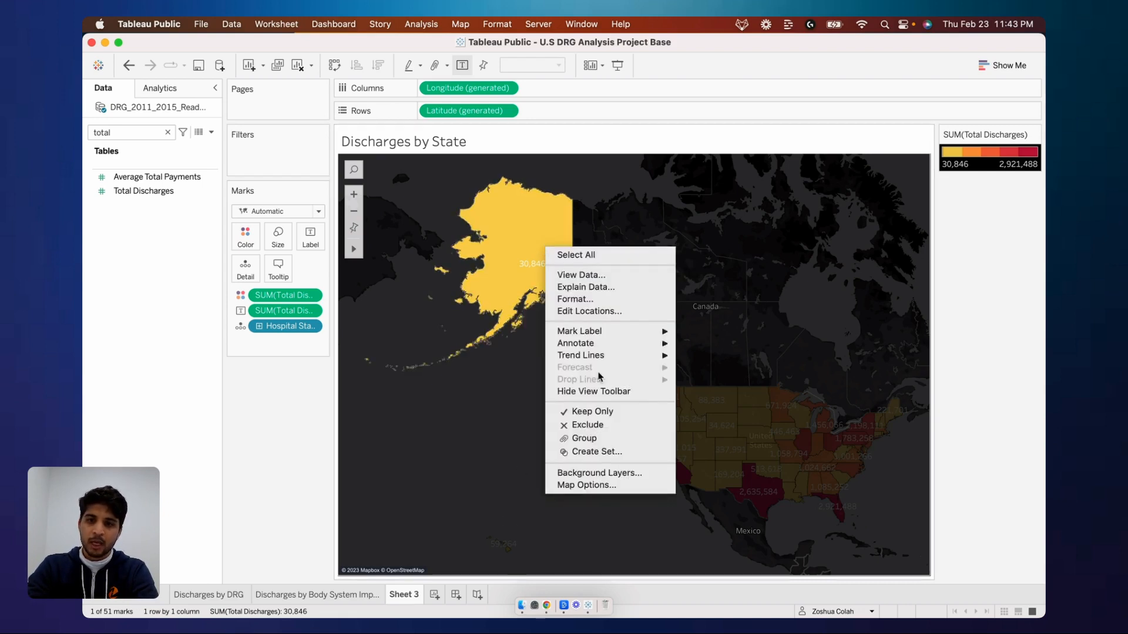
pyautogui.click(590, 425)
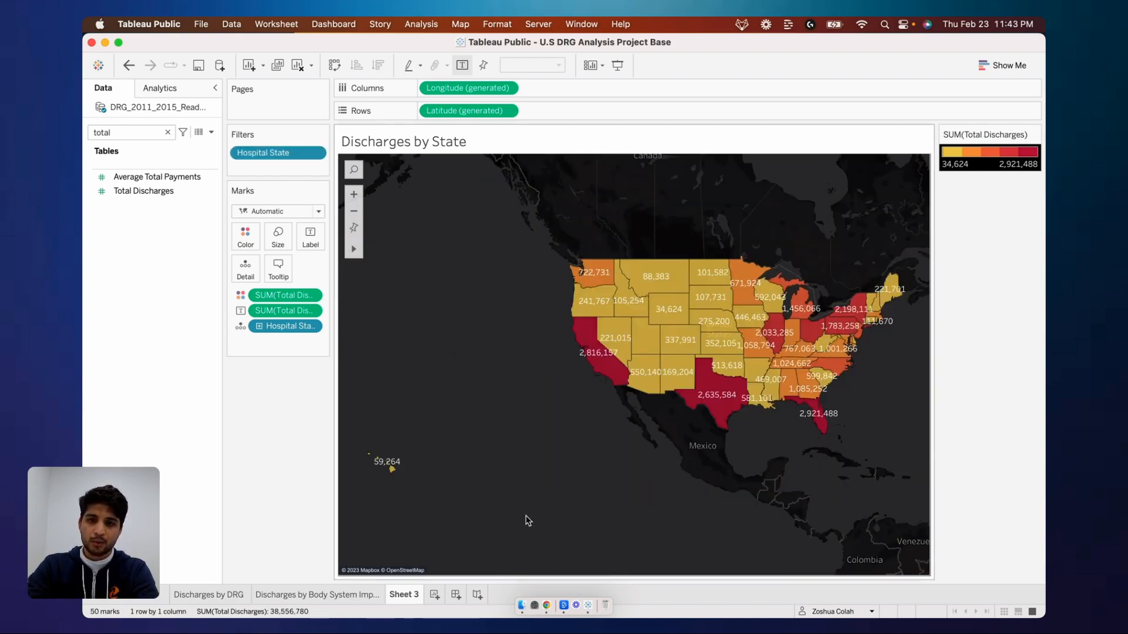
pyautogui.rightClick(395, 470)
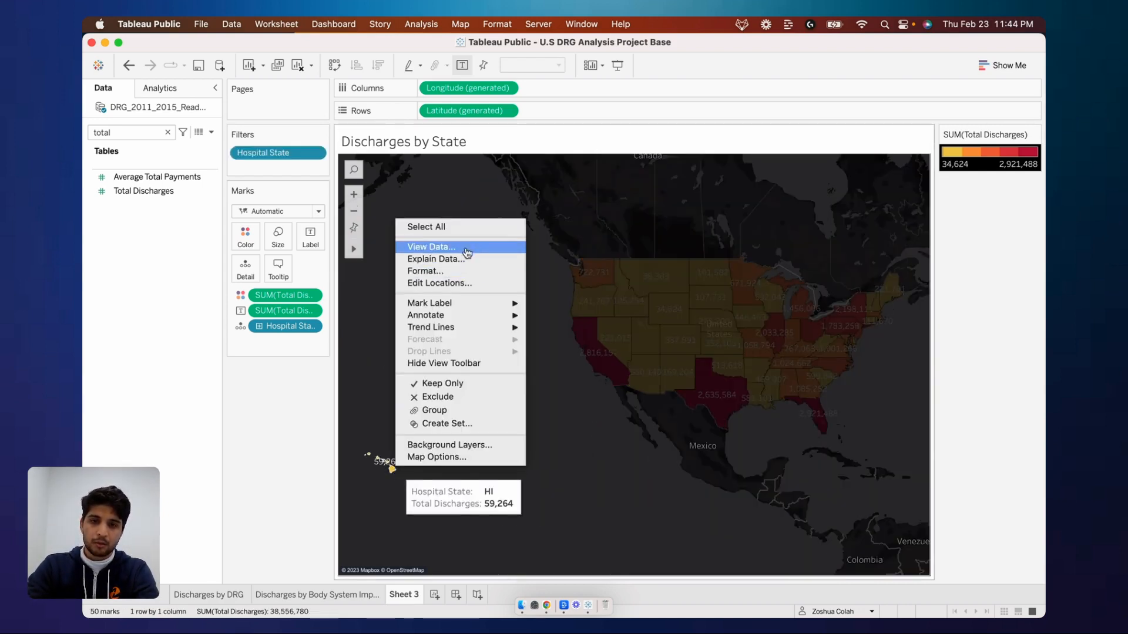
pyautogui.click(435, 401)
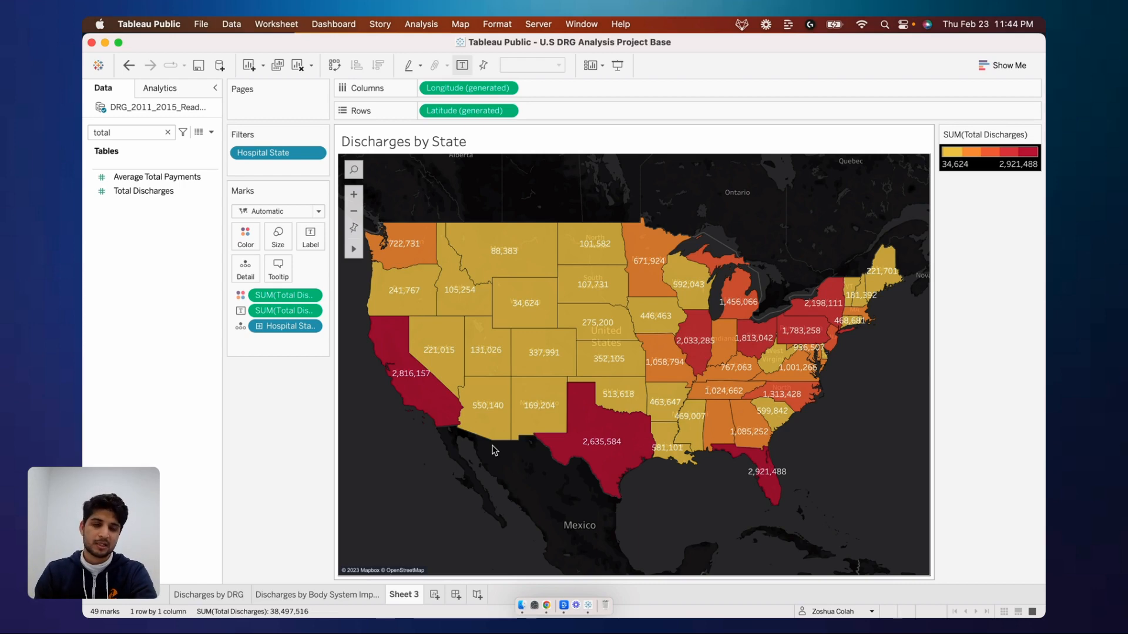
pyautogui.press('super+z')
pyautogui.press('super+z')
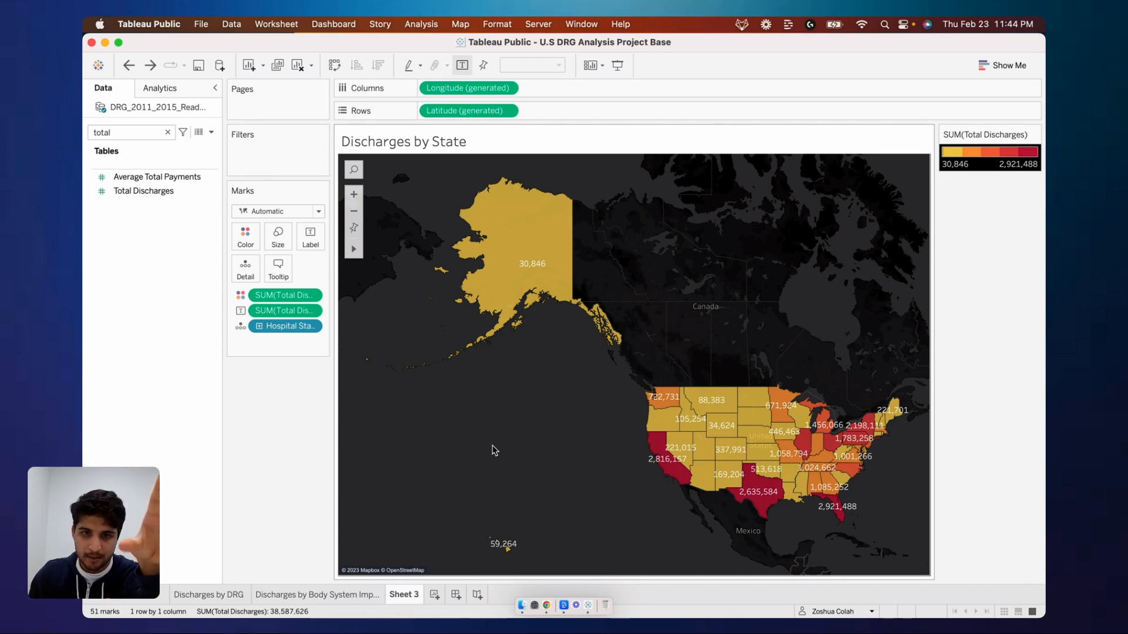
# - Clear the field search, examine the Show Alaska/Hawaii filter on the Discharges Dashboard slide in Google Chrome, and return to Tableau Public
pyautogui.click(167, 132)
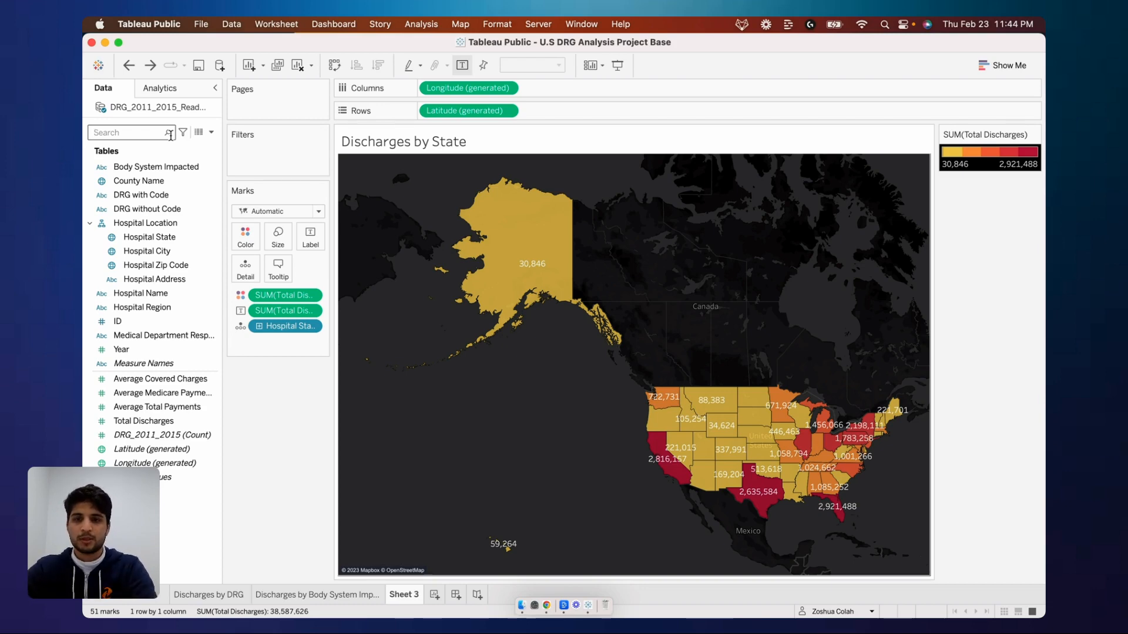
pyautogui.hotkey('ctrl', 'Up')
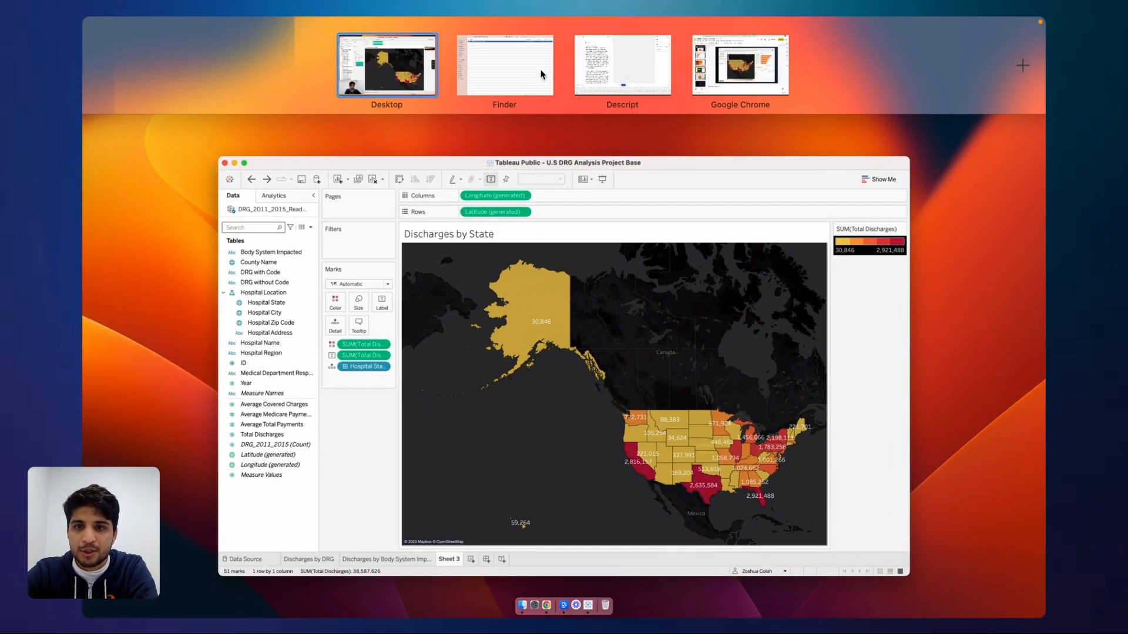
pyautogui.moveTo(713, 83); pyautogui.dragTo(263, 65)
pyautogui.click(343, 70)
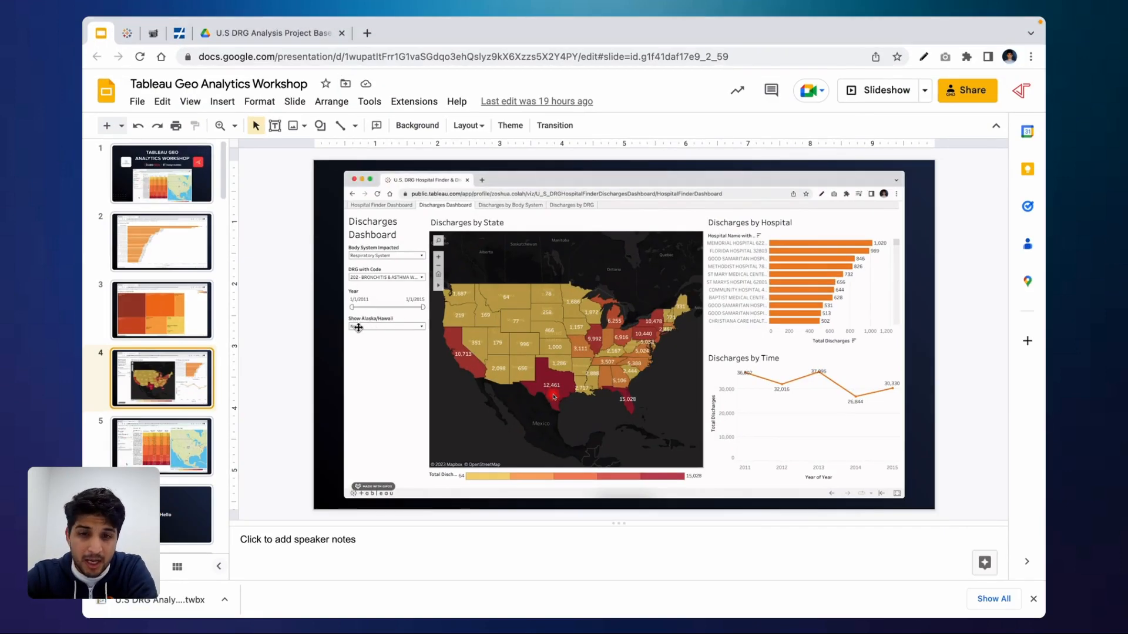
pyautogui.hotkey('ctrl', 'Up')
pyautogui.click(535, 205)
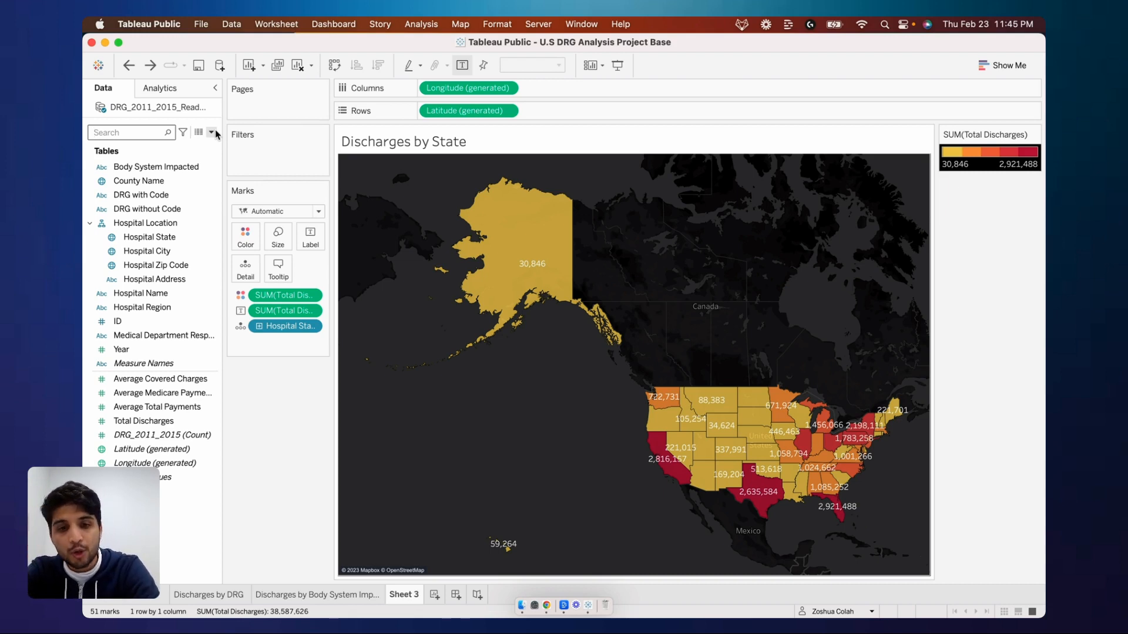
pyautogui.press('super+f')
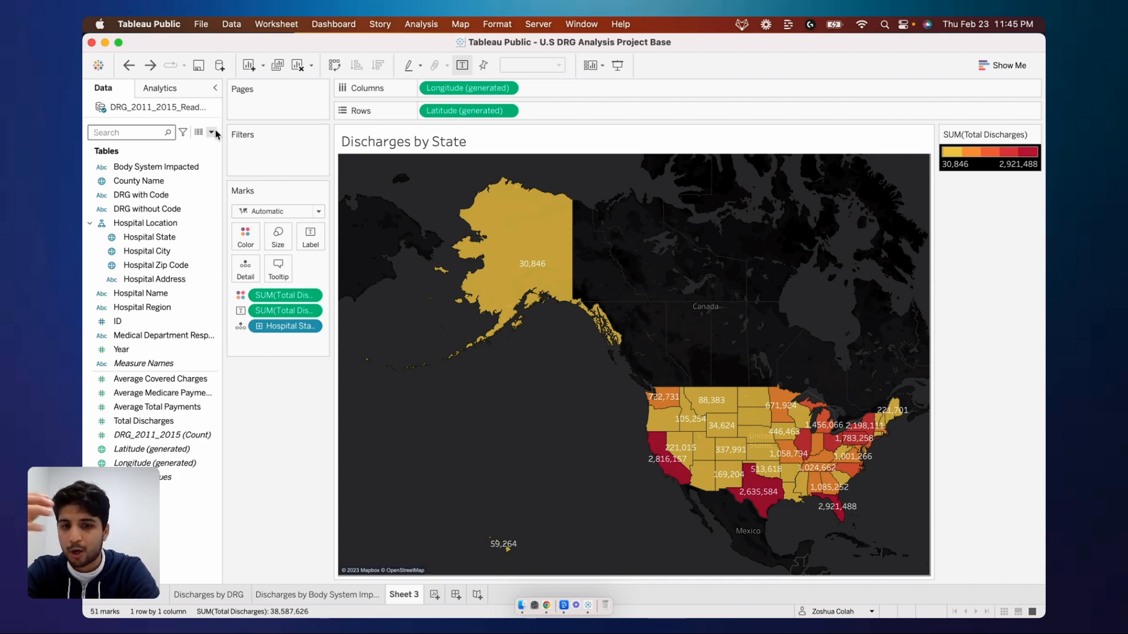
pyautogui.press('Escape')
pyautogui.press('Escape')
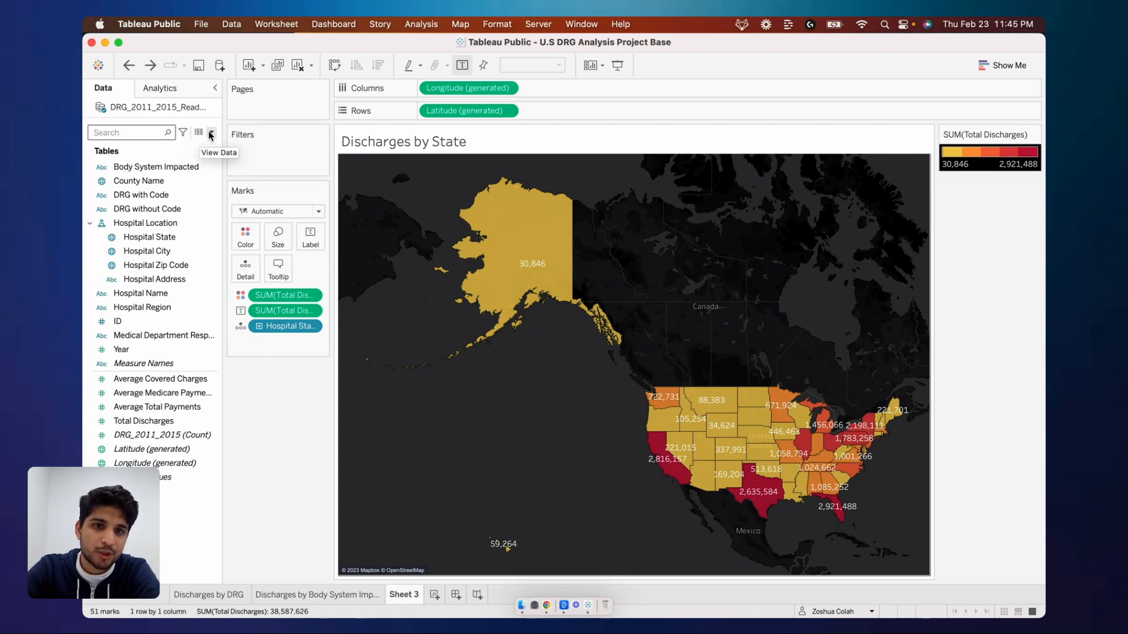
# - Create a calculated field named "Is Alaska or Hawaii"
pyautogui.click(211, 134)
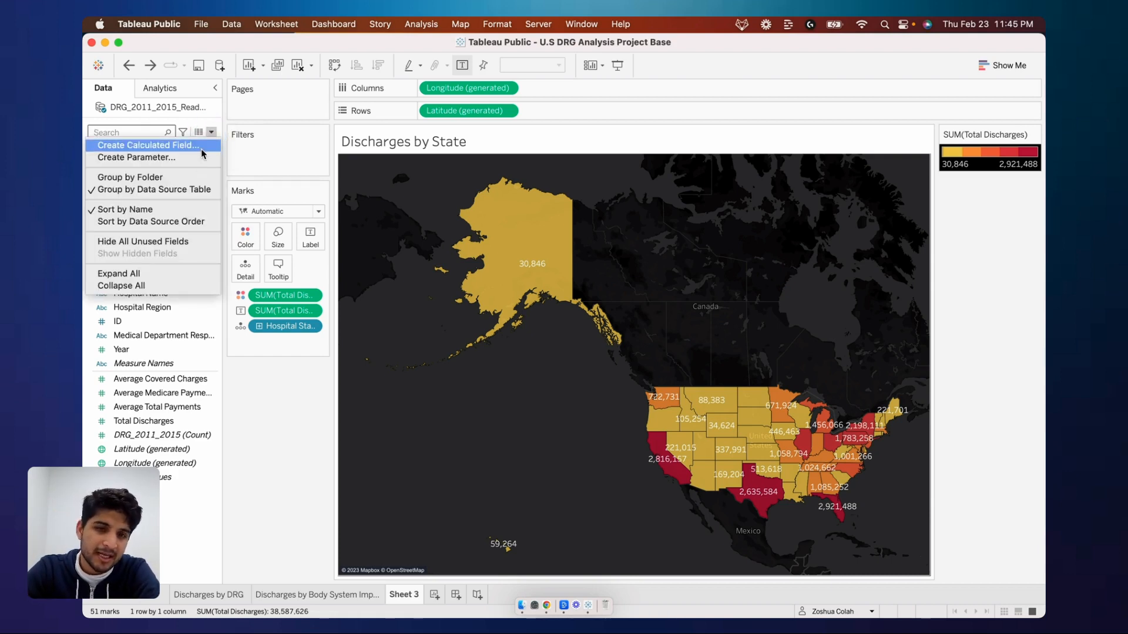
pyautogui.click(197, 149)
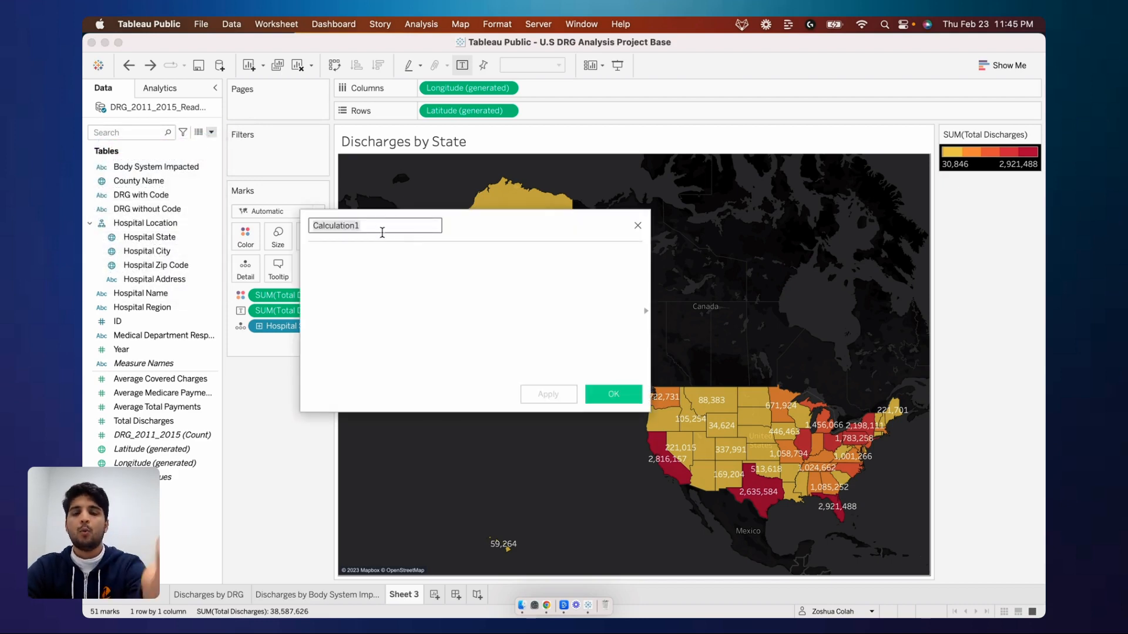
pyautogui.doubleClick(385, 226)
pyautogui.press('BackSpace')
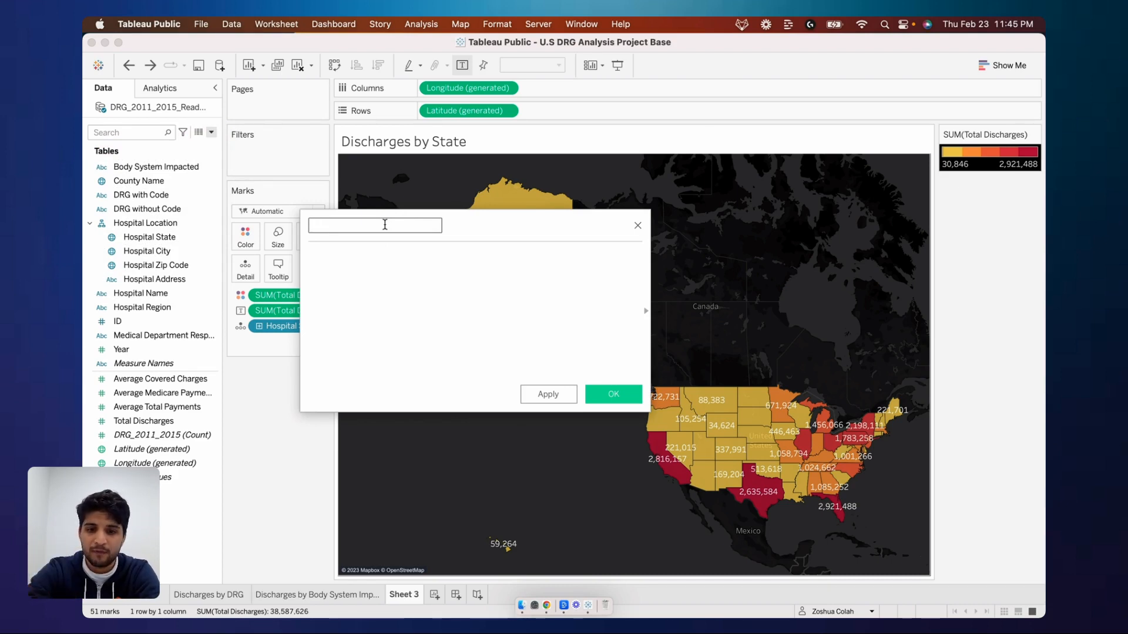
pyautogui.write('Is A')
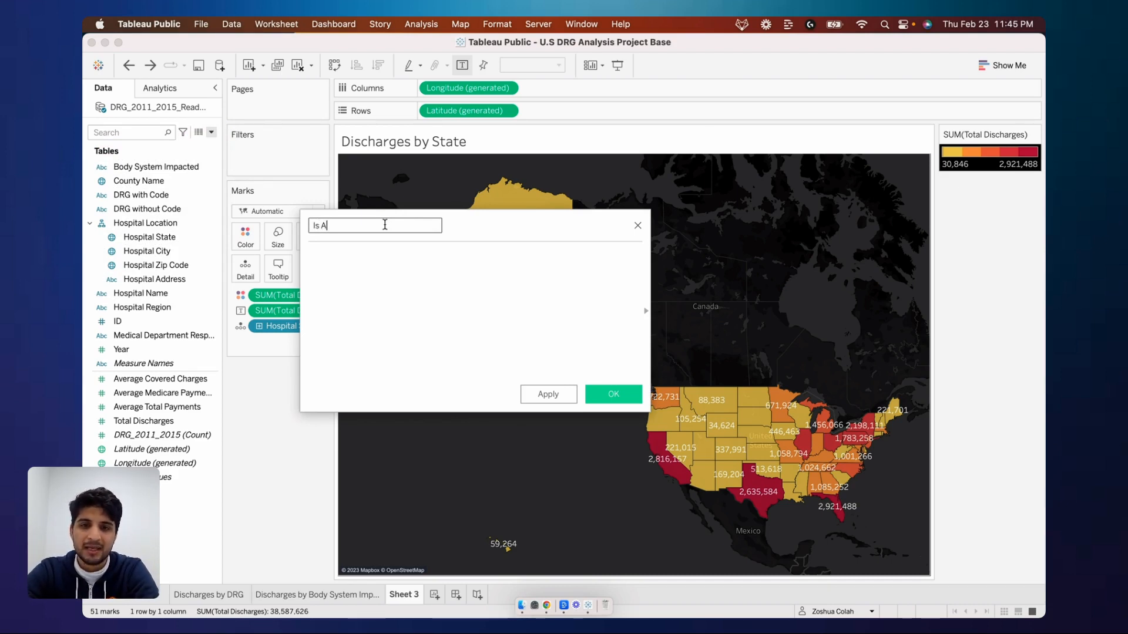
pyautogui.write('laska or Hawaii')
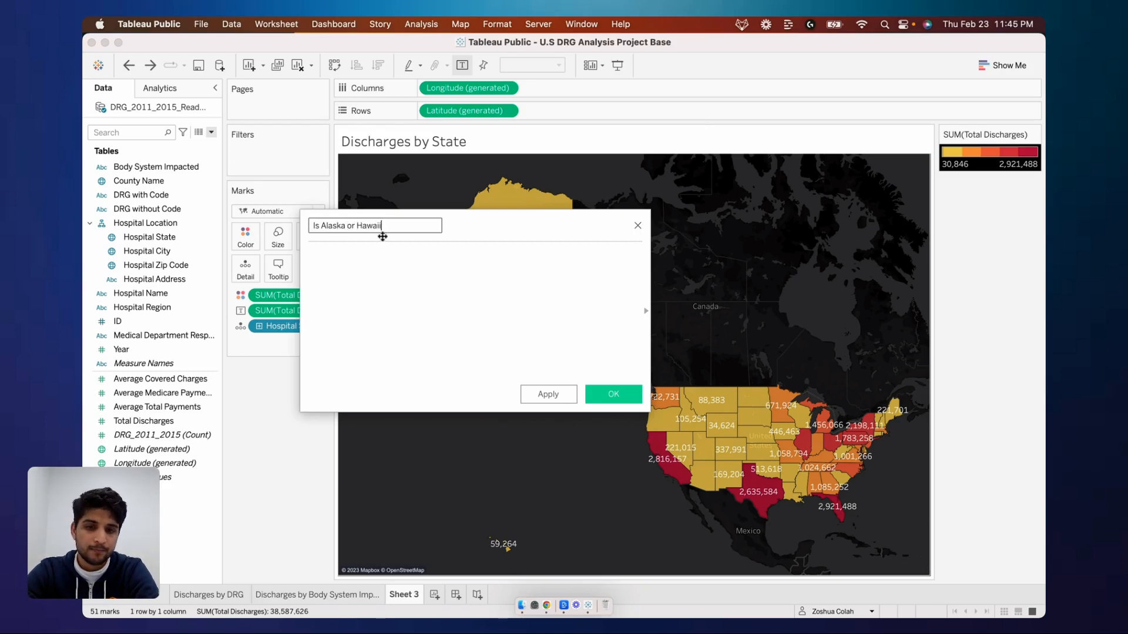
# - Enter the formula's first condition as IF [Hospital State]="AK" then "Yes", moving the calculation editor lower over the map
pyautogui.click(386, 262)
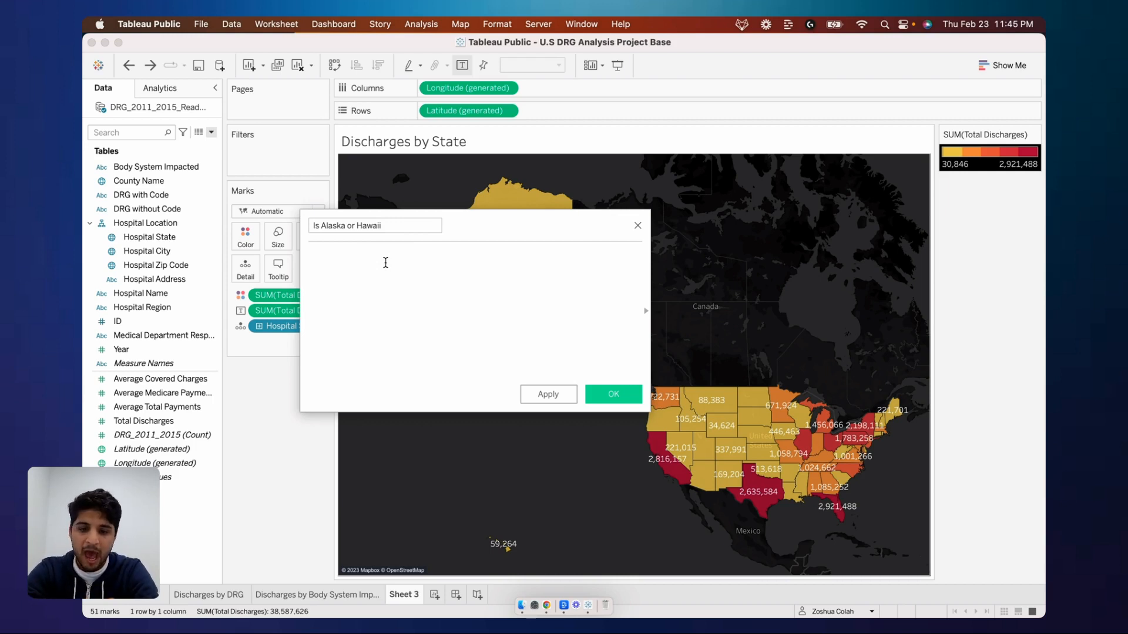
pyautogui.write('IF hosp')
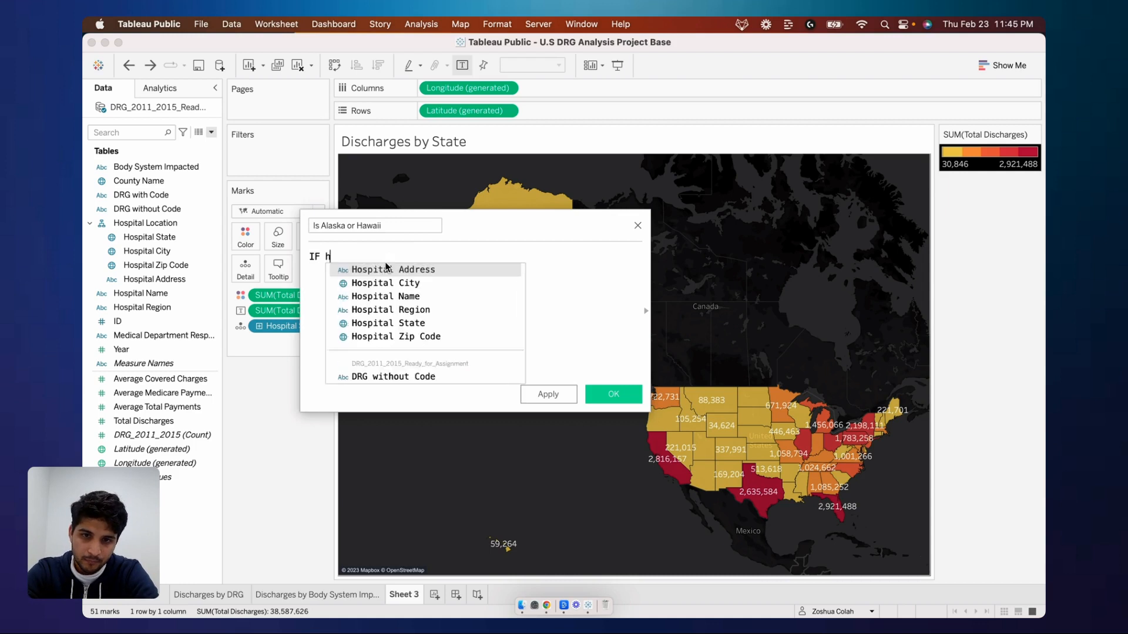
pyautogui.press('Down')
pyautogui.press('Down')
pyautogui.press('Down')
pyautogui.press('Down')
pyautogui.press('Return')
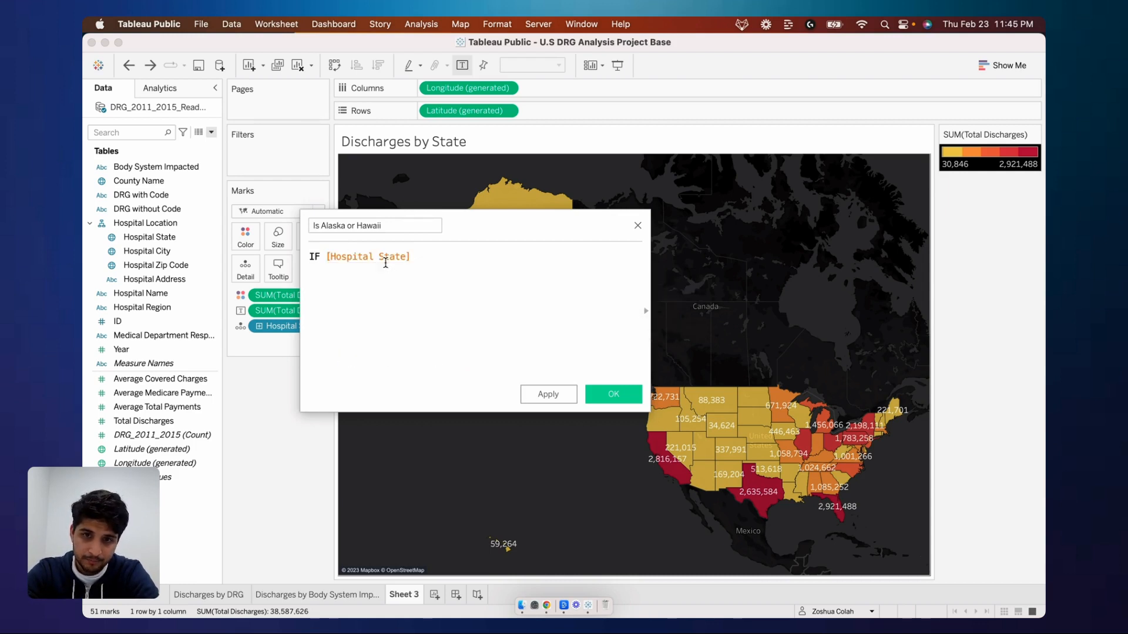
pyautogui.write('=""')
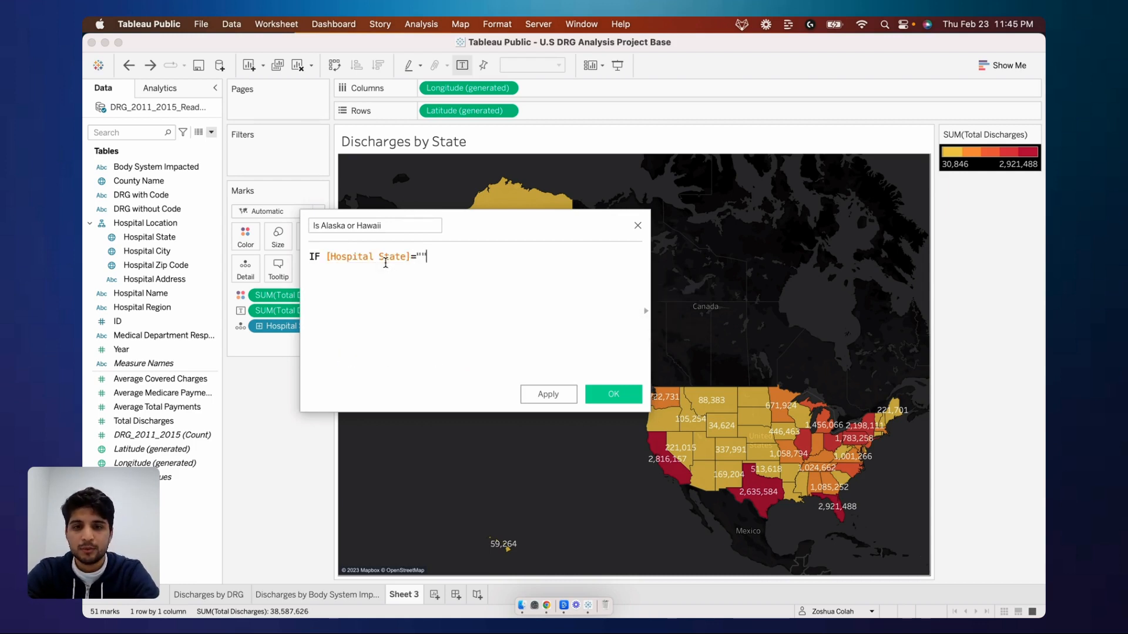
pyautogui.moveTo(500, 247); pyautogui.dragTo(520, 353)
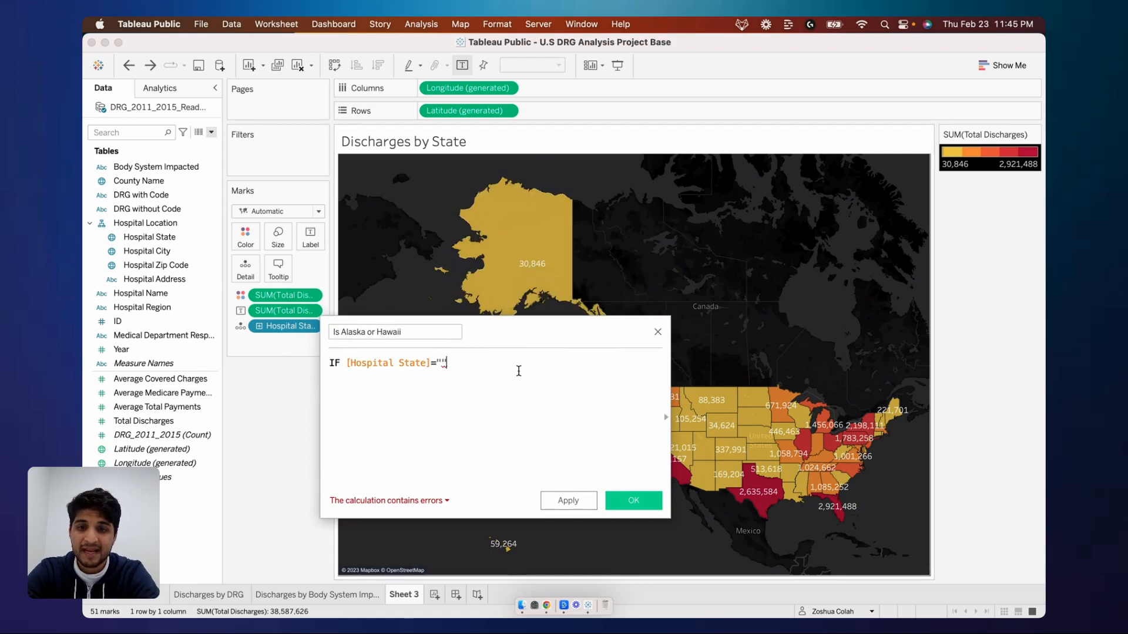
pyautogui.write('AK')
pyautogui.press('Right')
pyautogui.write('the')
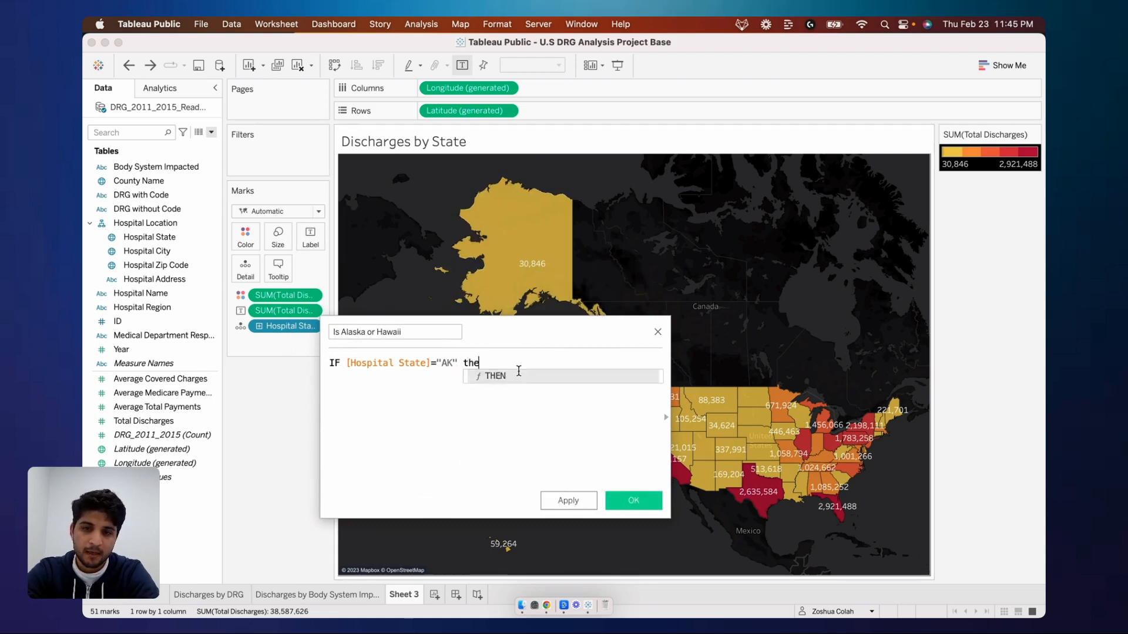
pyautogui.write('n "Yes"')
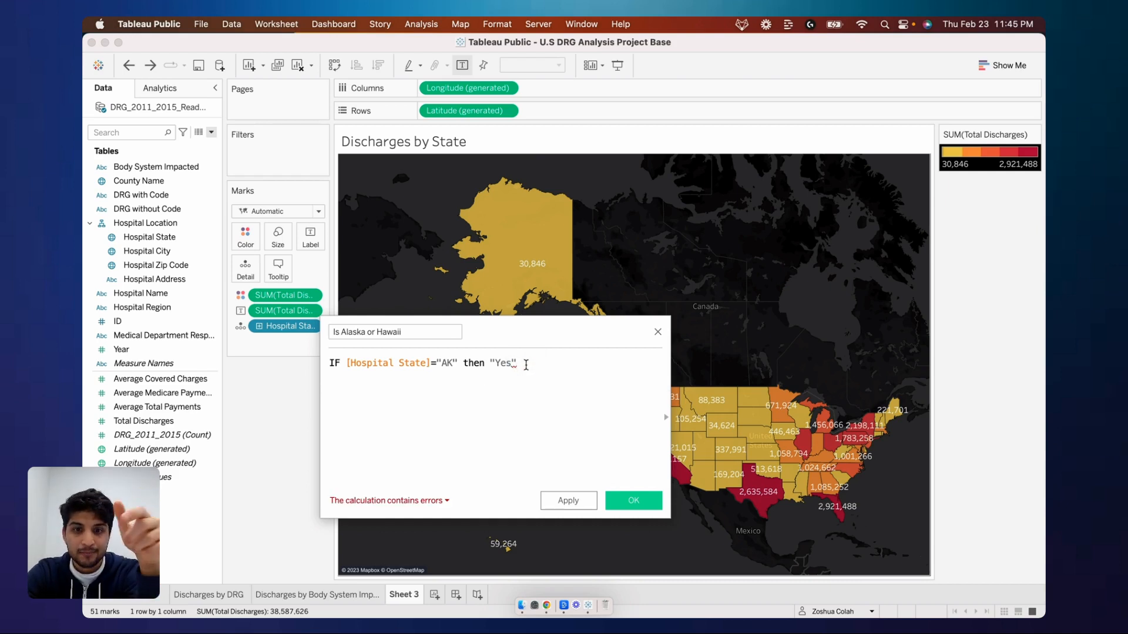
# - Add the formula's second condition as ELSEIF [Hospital State] = "HI" then "Yes"
pyautogui.press('Return')
pyautogui.write('els')
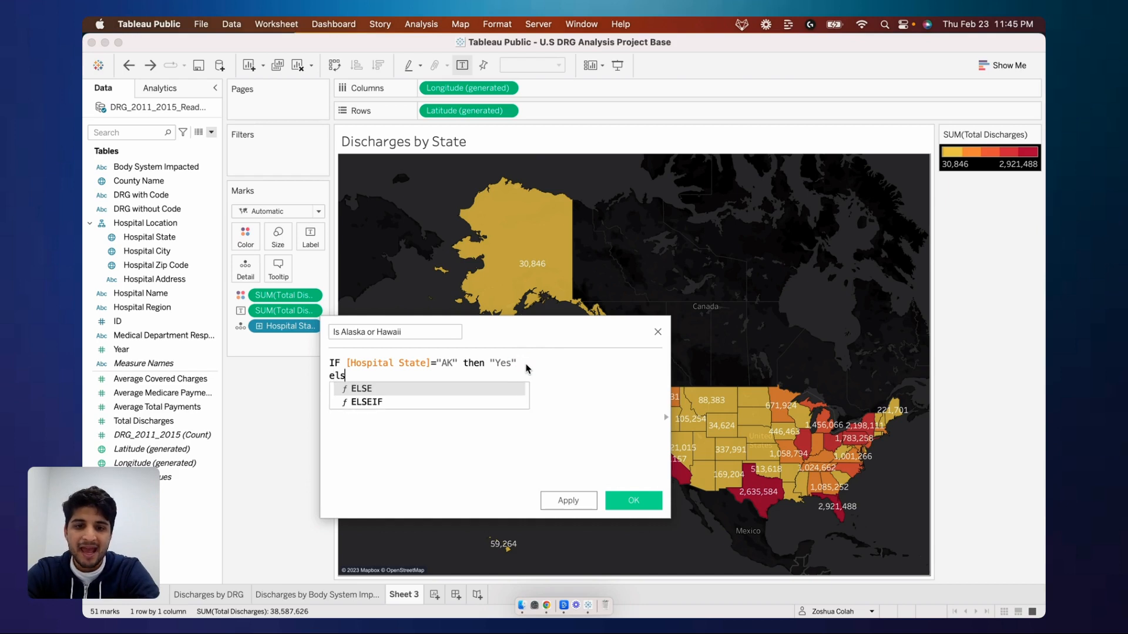
pyautogui.press('Return')
pyautogui.write('hos')
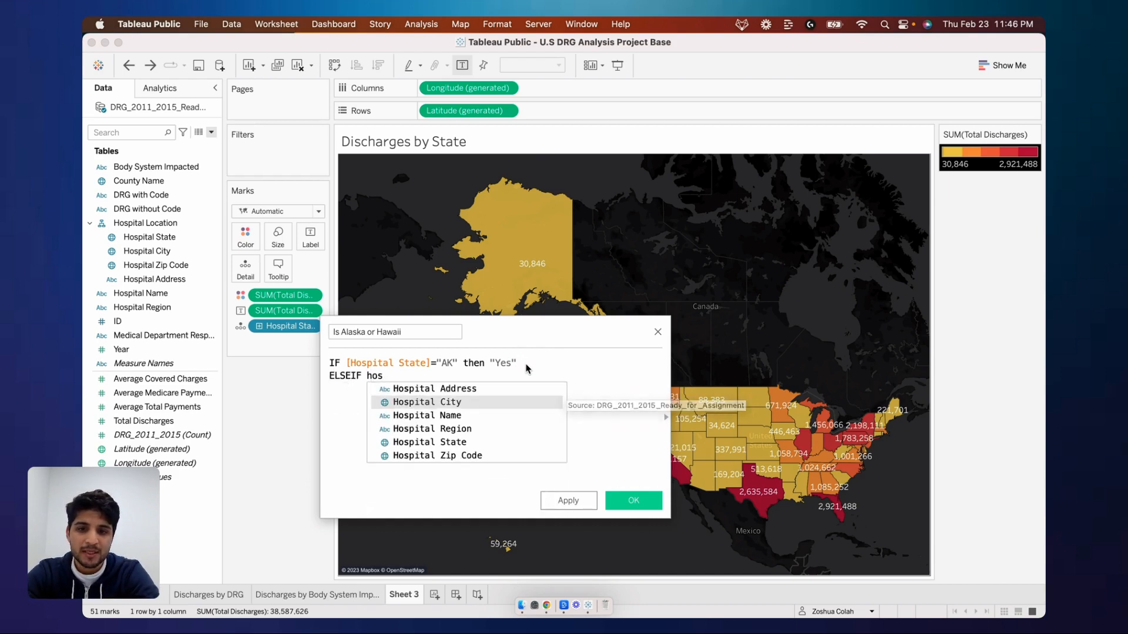
pyautogui.press('Return')
pyautogui.write('==')
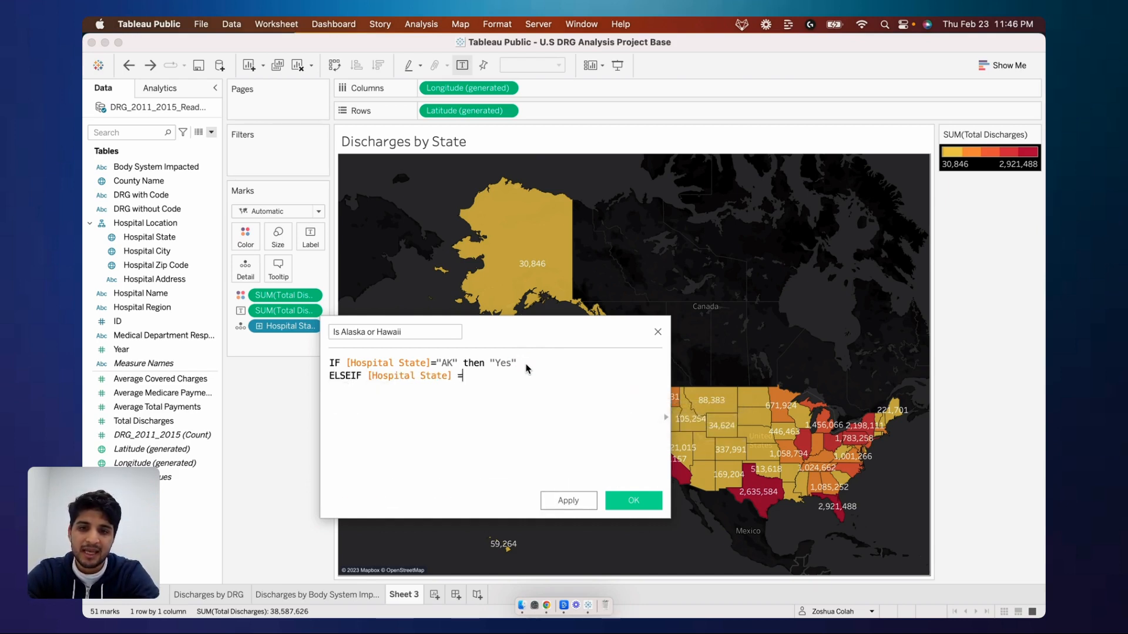
pyautogui.press('BackSpace')
pyautogui.press('BackSpace')
pyautogui.write('"')
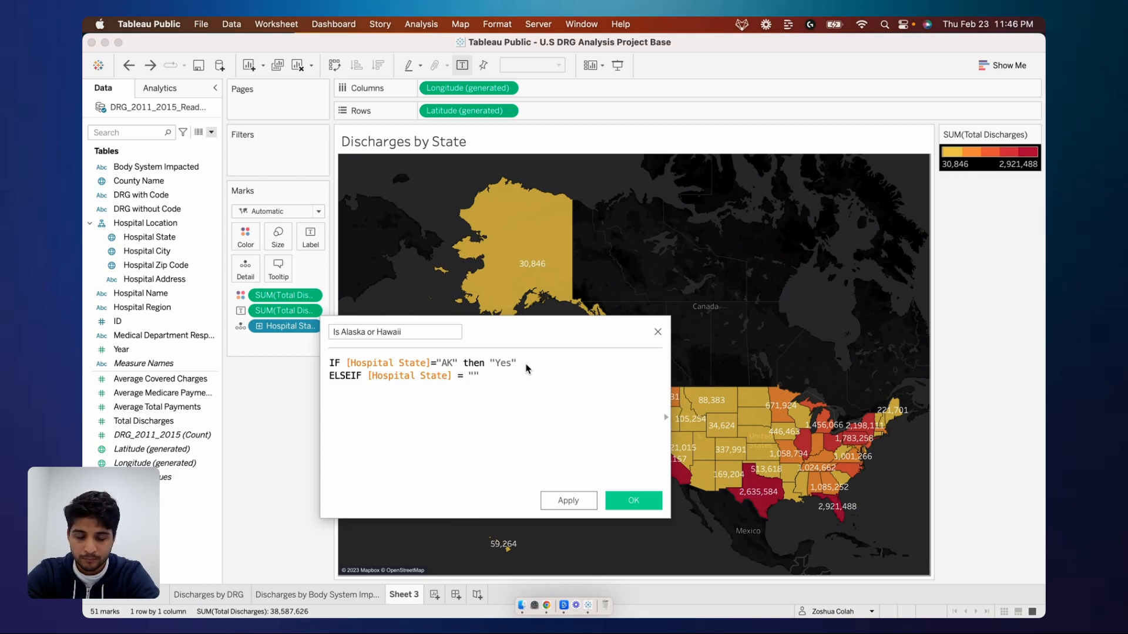
pyautogui.moveTo(510, 554)
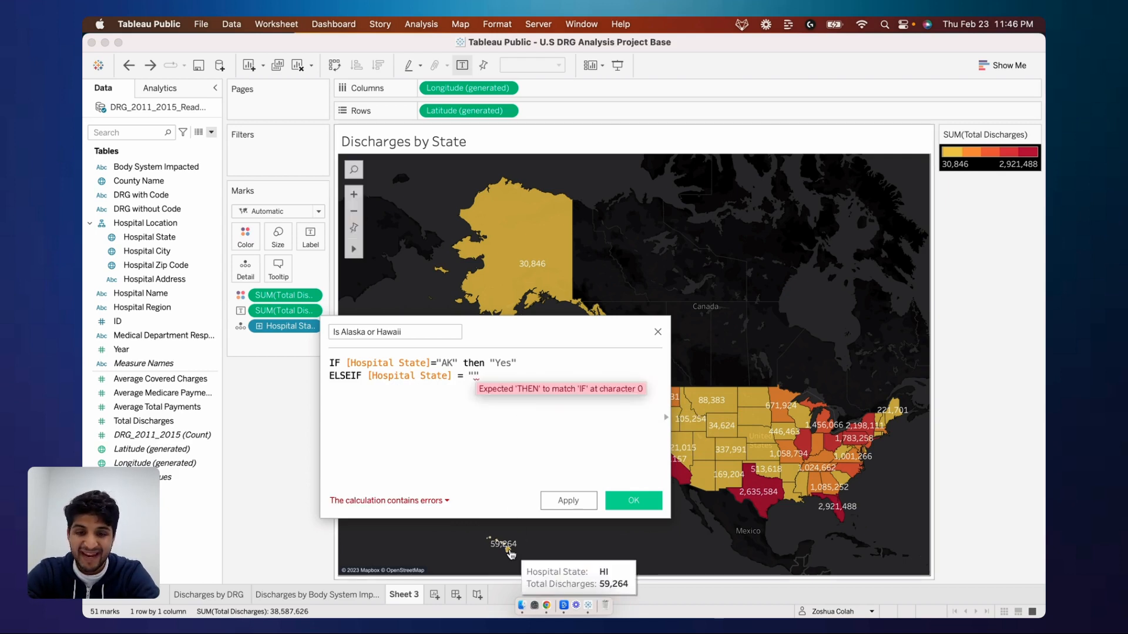
pyautogui.write('HI" th')
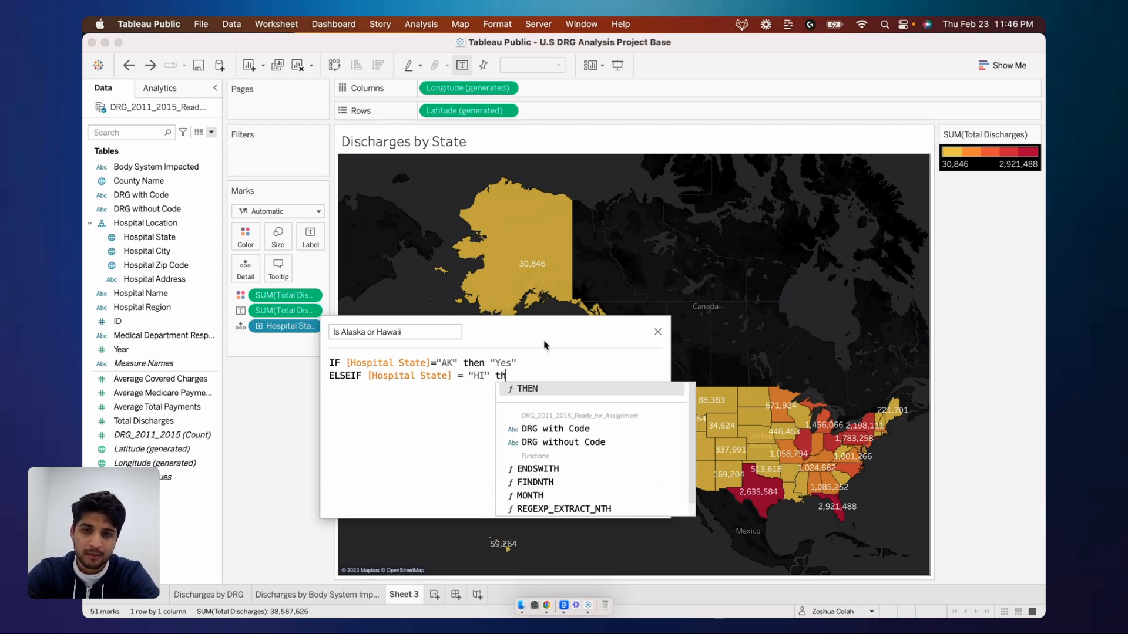
pyautogui.write('en "Ye')
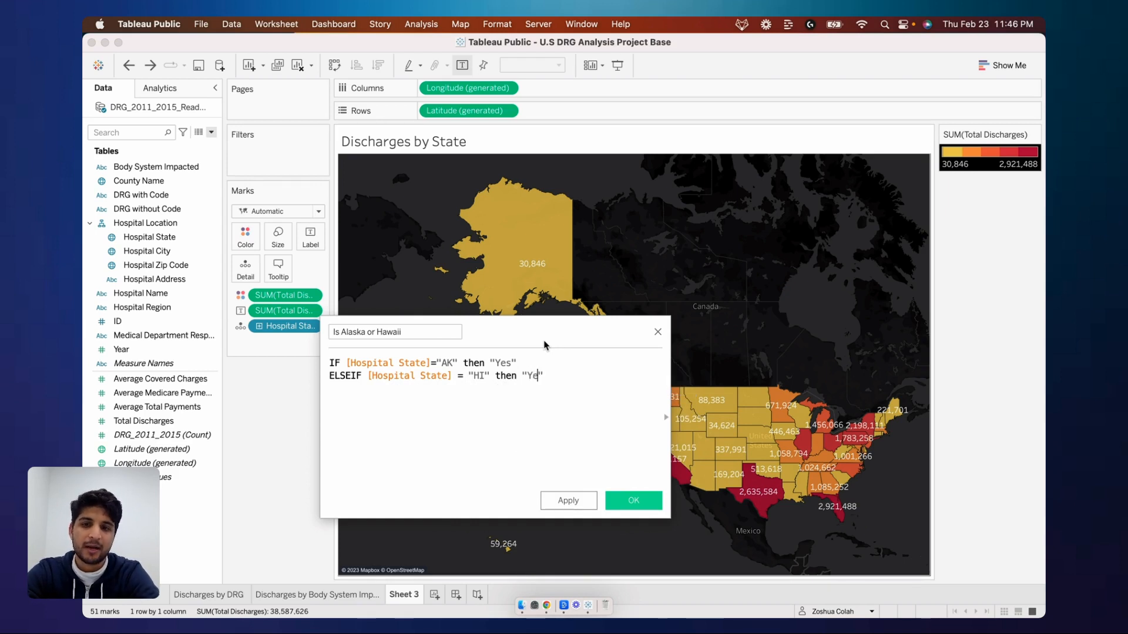
pyautogui.write('s')
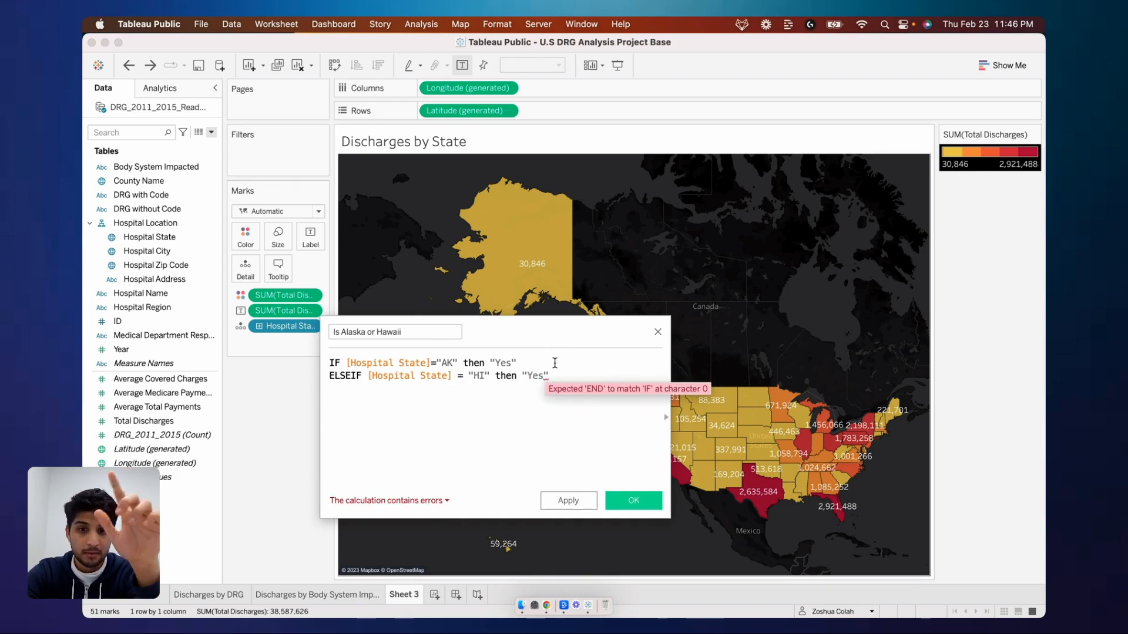
# - Finish the formula with ELSE "No" and END on separate lines below the Hawaii condition
pyautogui.click(558, 373)
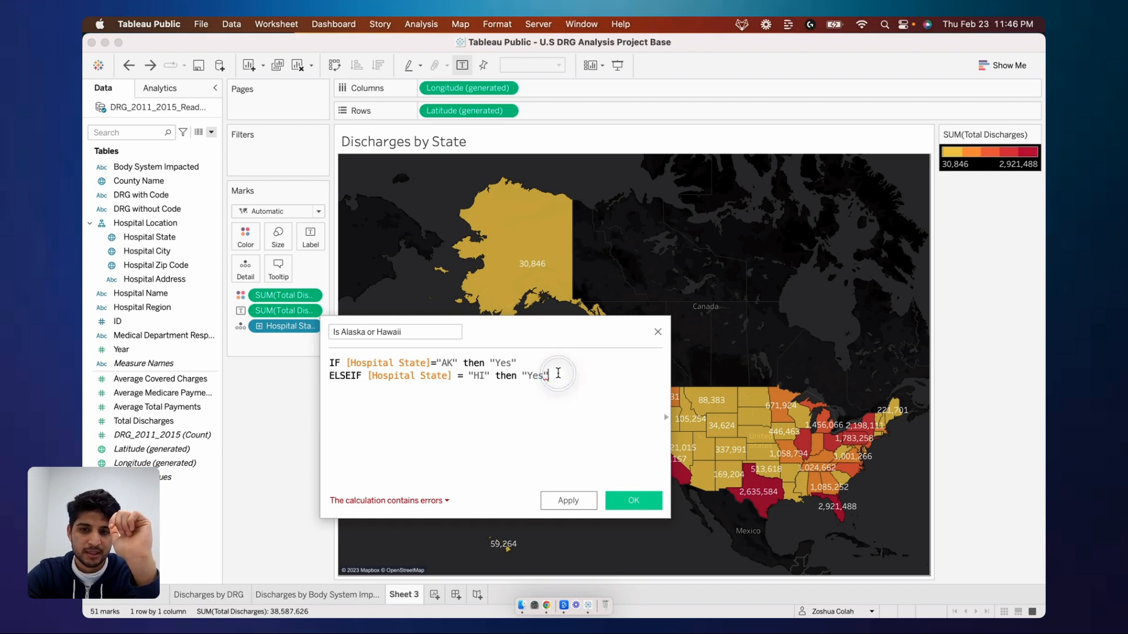
pyautogui.press('Return')
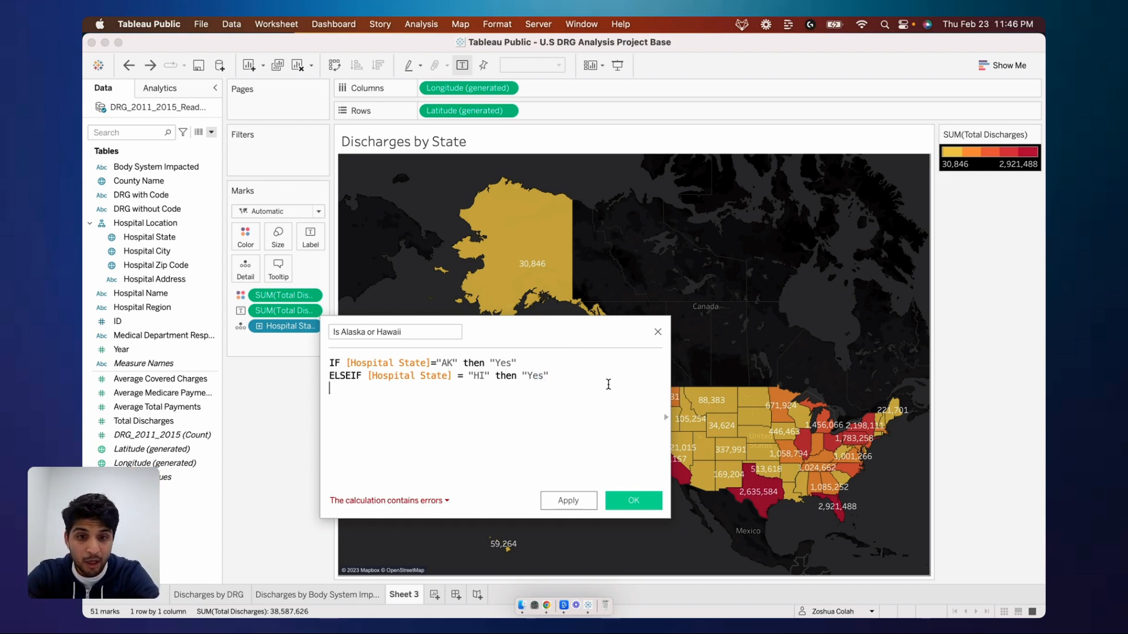
pyautogui.write('ELSE')
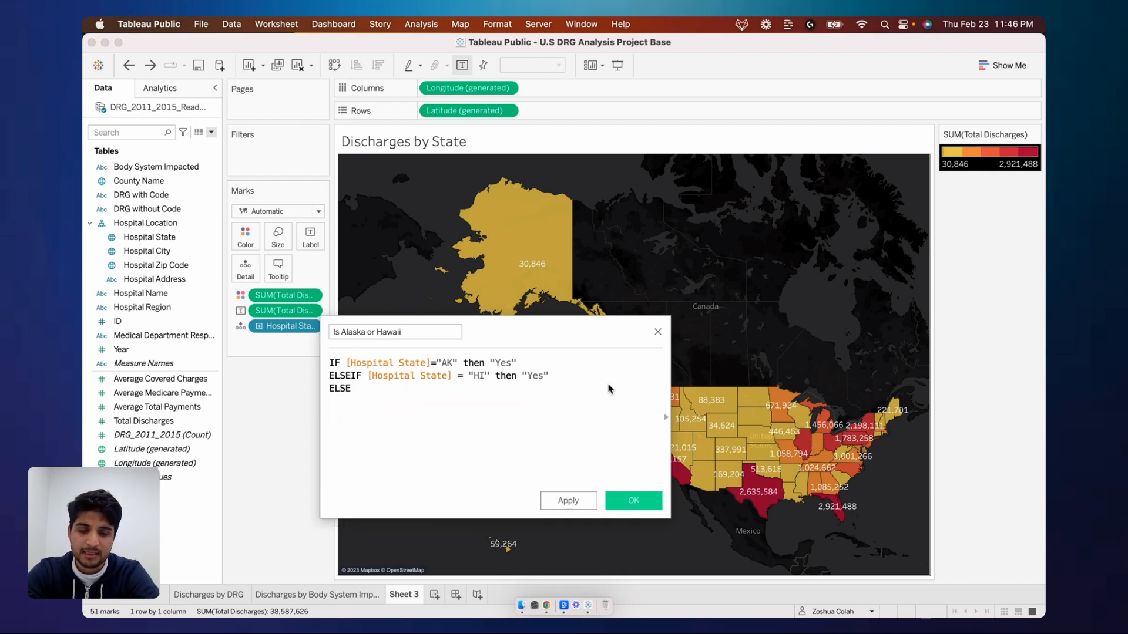
pyautogui.write(' "N')
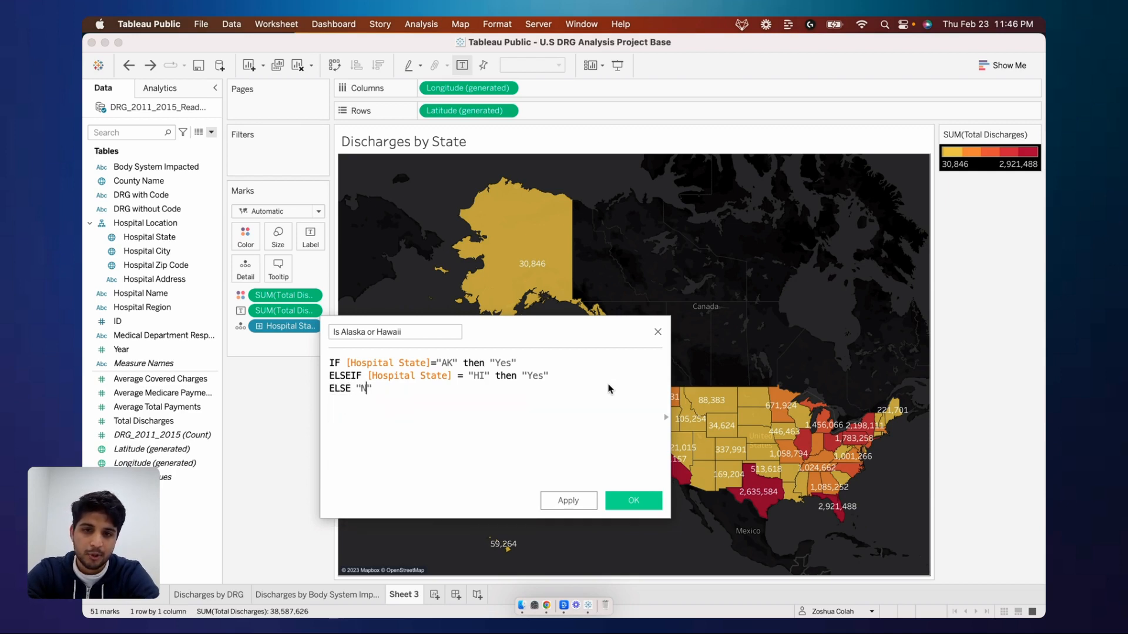
pyautogui.write('o"')
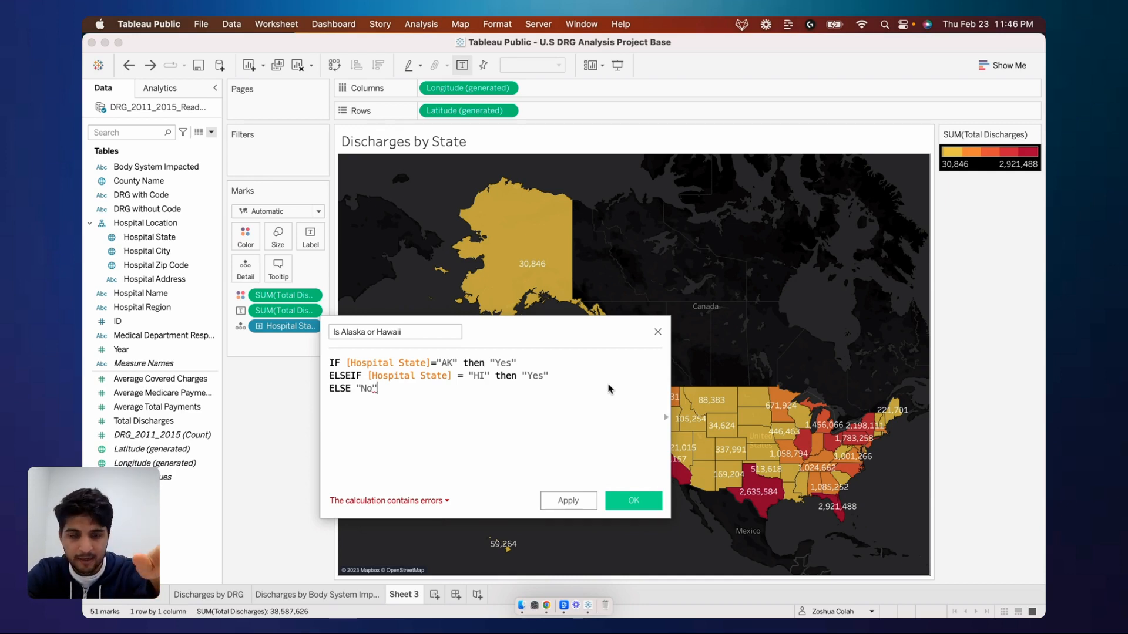
pyautogui.press('Return')
pyautogui.write('e')
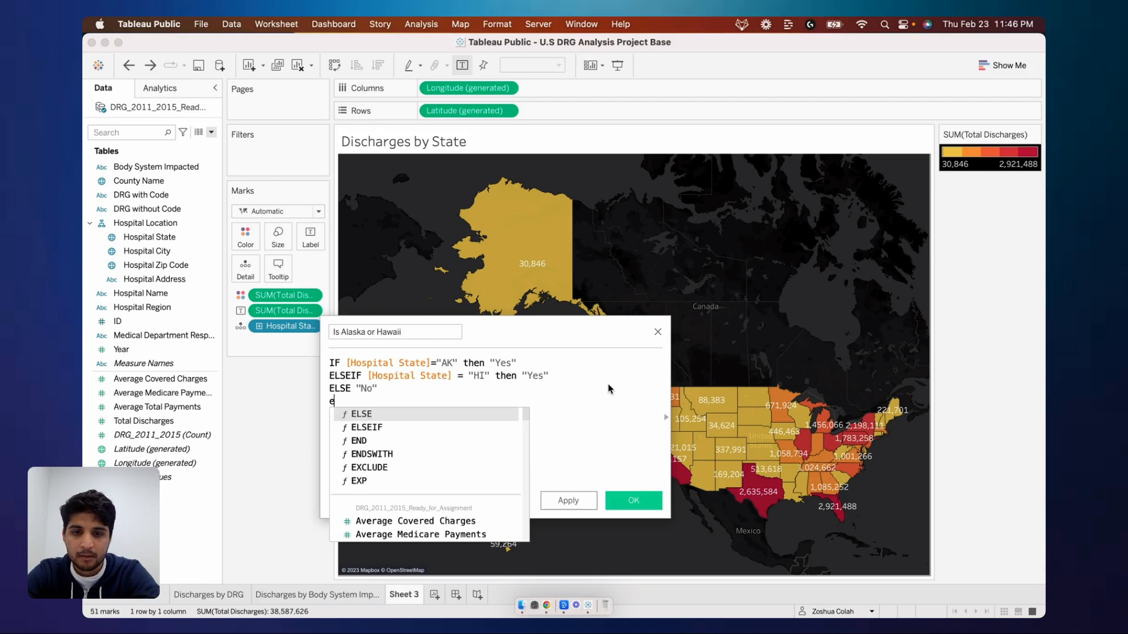
pyautogui.write('nd')
pyautogui.press('Return')
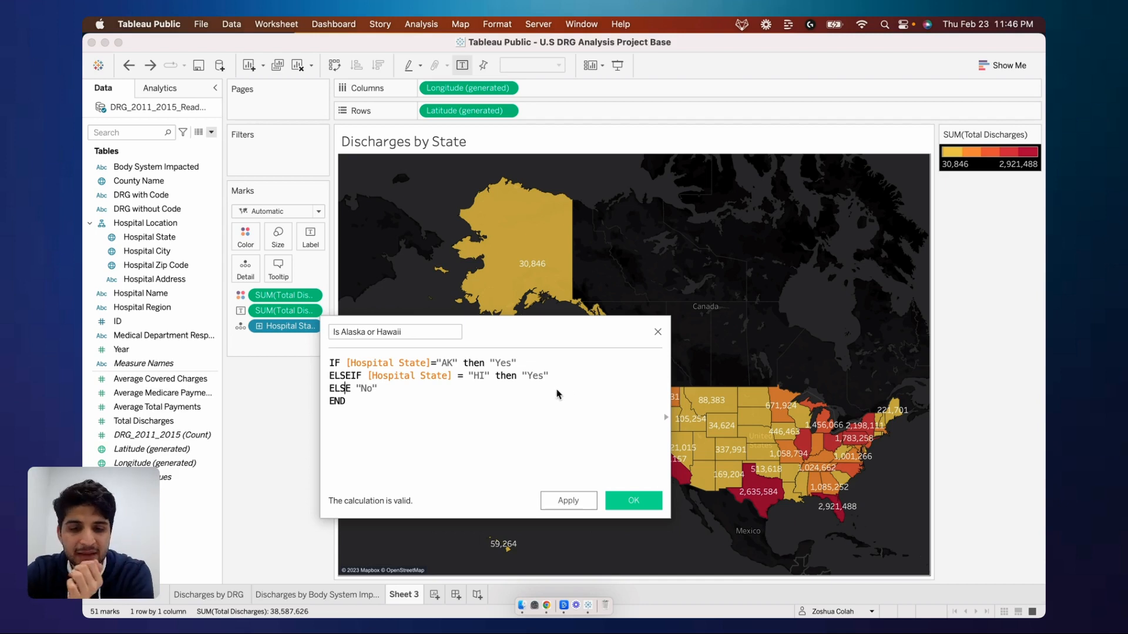
pyautogui.press('Up')
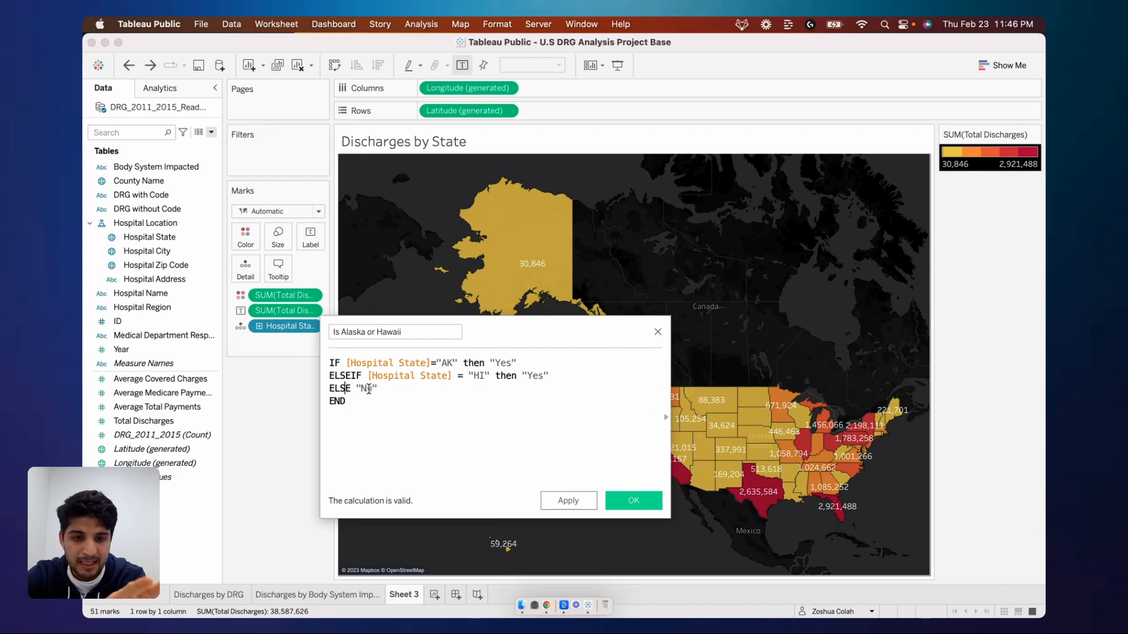
# - Try removing the quotation marks around AK in the formula's first condition and undo the removal
pyautogui.moveTo(373, 403); pyautogui.dragTo(327, 361)
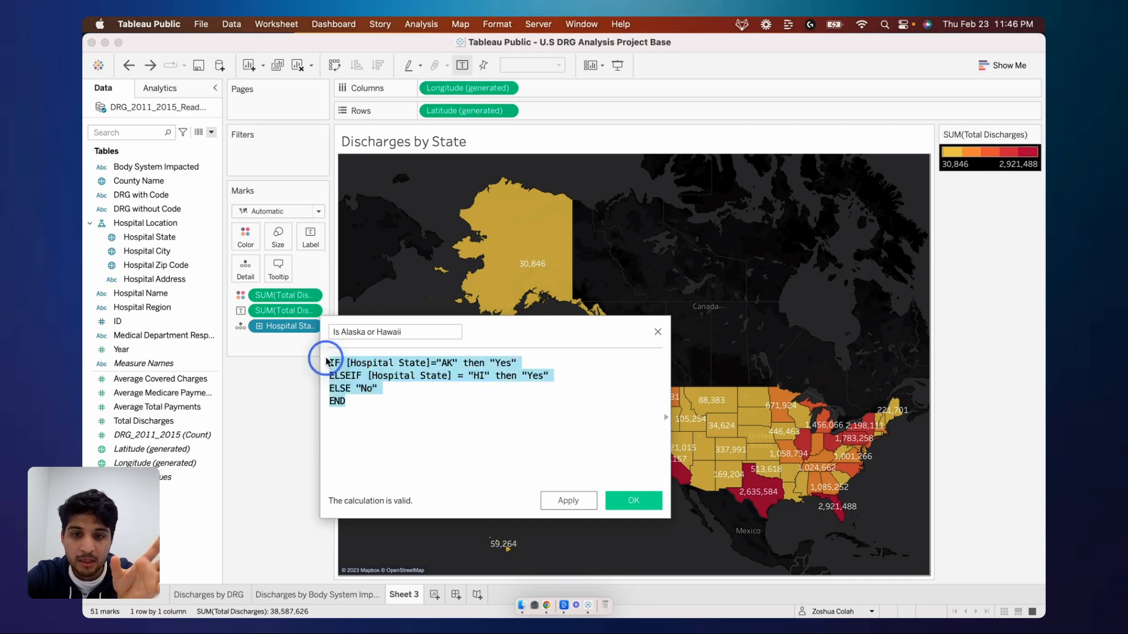
pyautogui.click(388, 399)
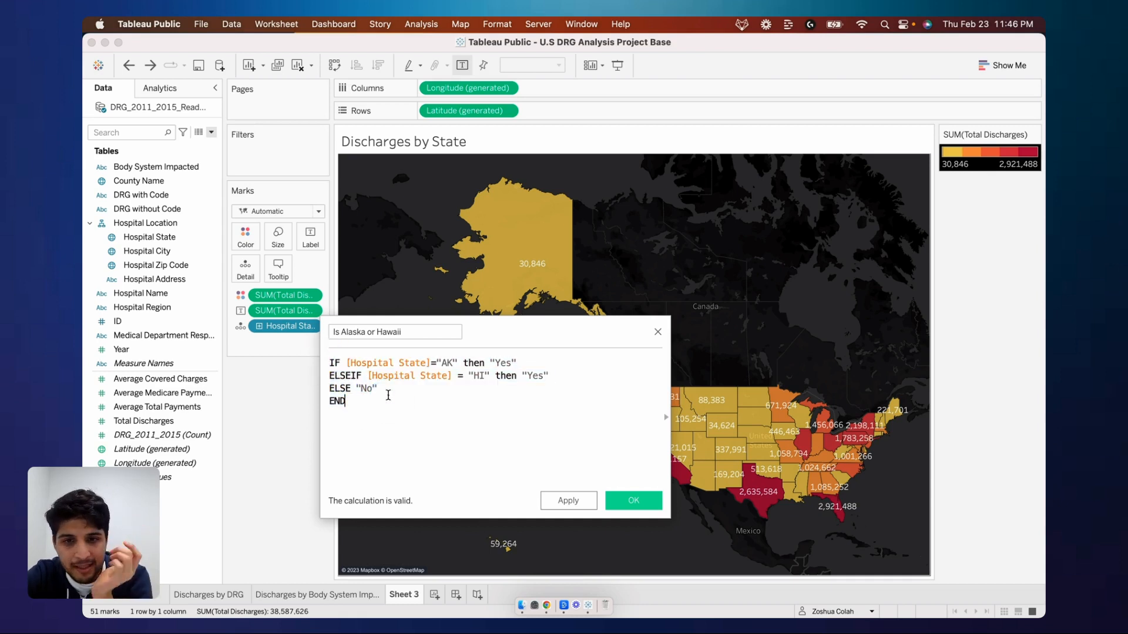
pyautogui.click(445, 362)
pyautogui.press('BackSpace')
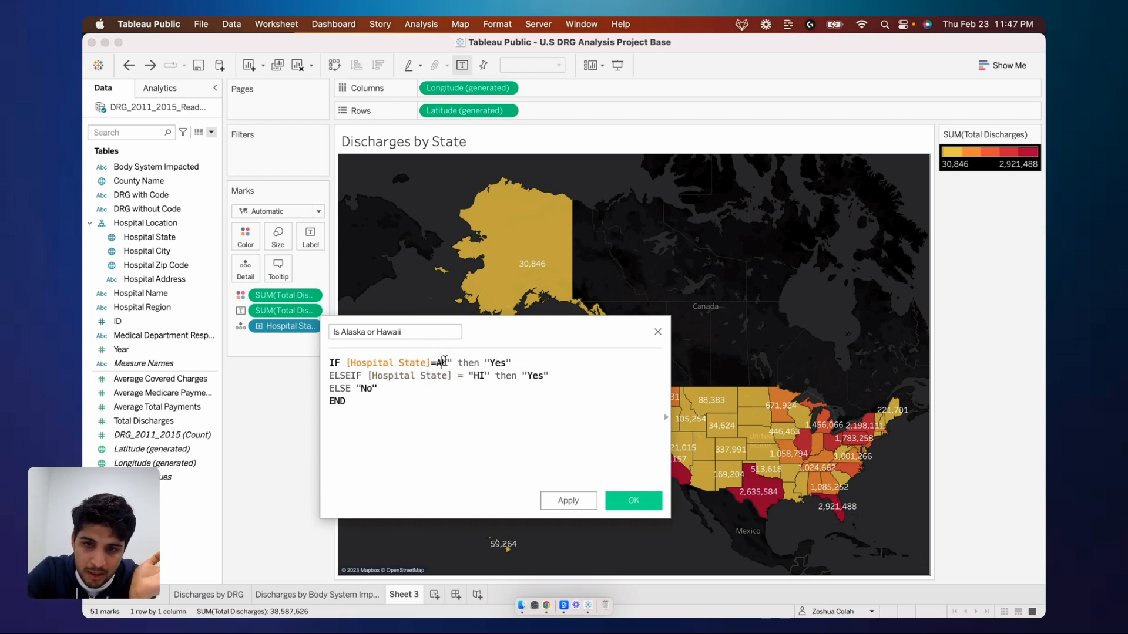
pyautogui.press('BackSpace')
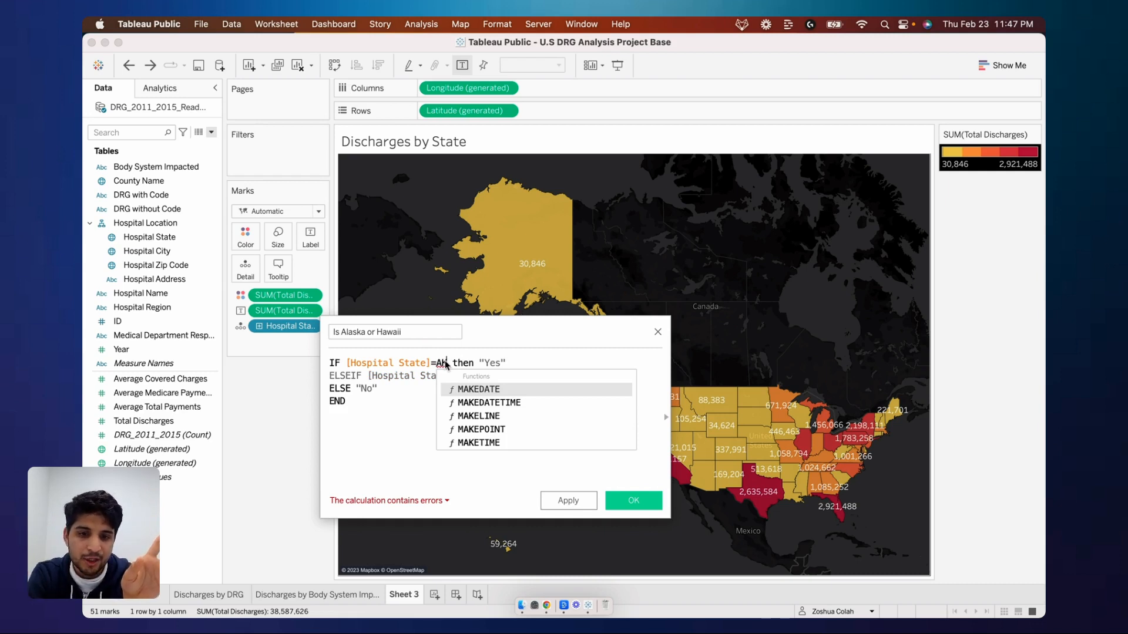
pyautogui.press('super+z')
pyautogui.press('super+z')
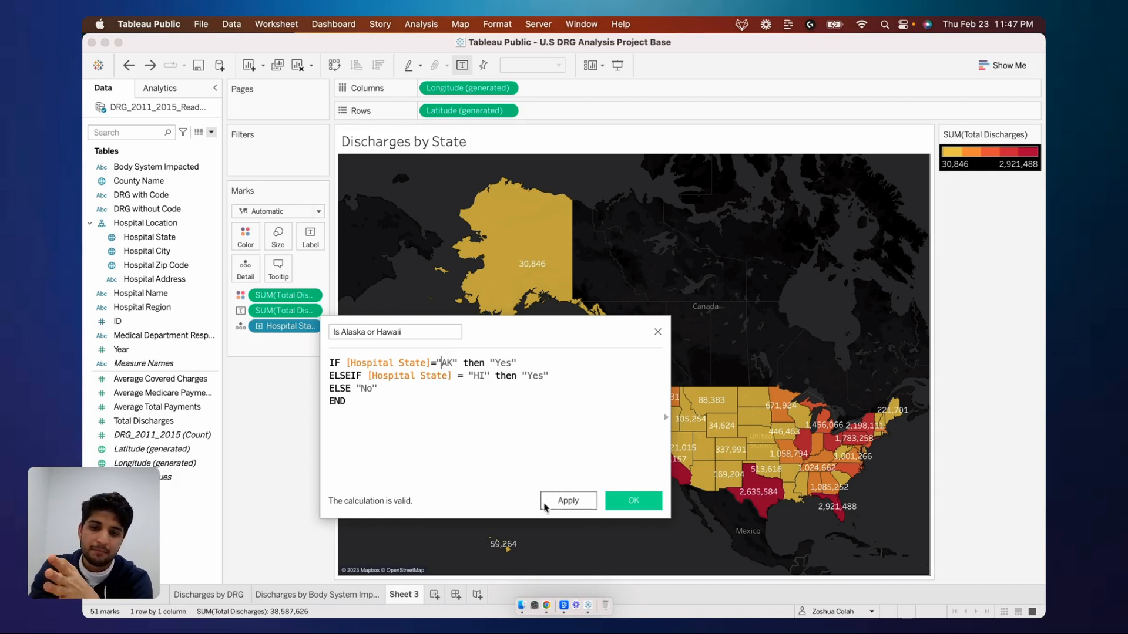
# - Save the calculated field and show it beside the map as a Single Value (dropdown) filter
pyautogui.click(617, 499)
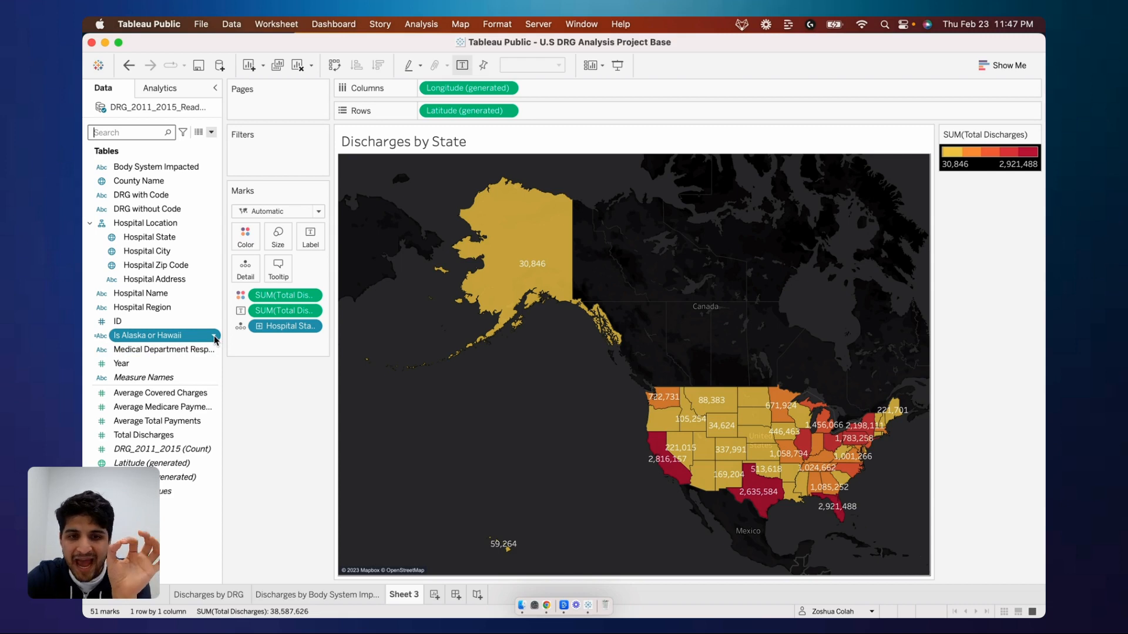
pyautogui.click(215, 340)
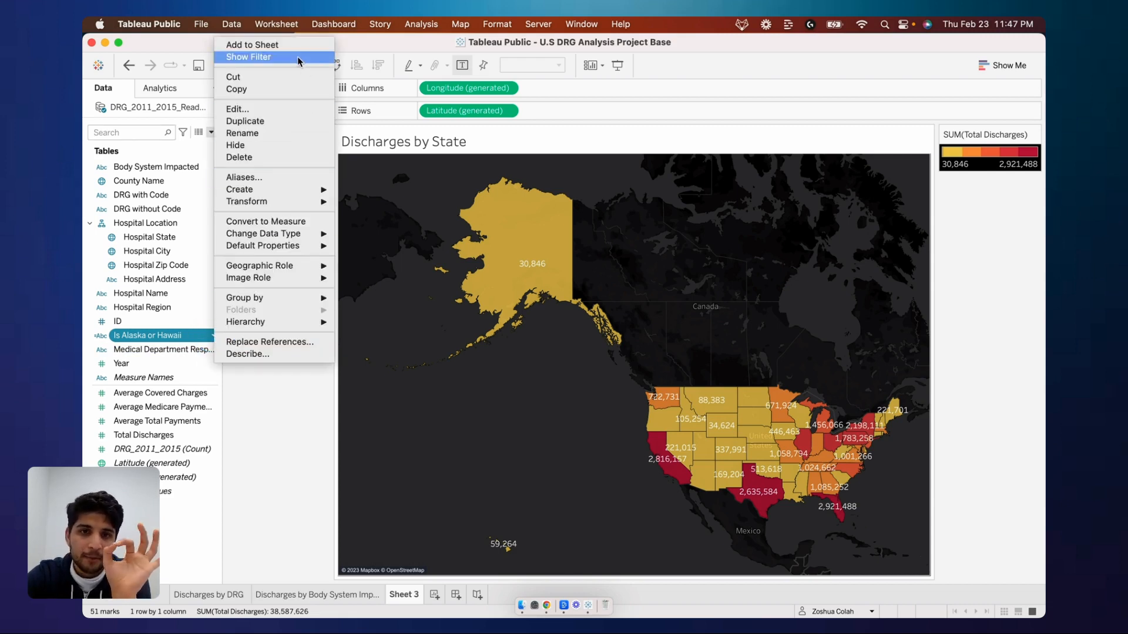
pyautogui.click(297, 55)
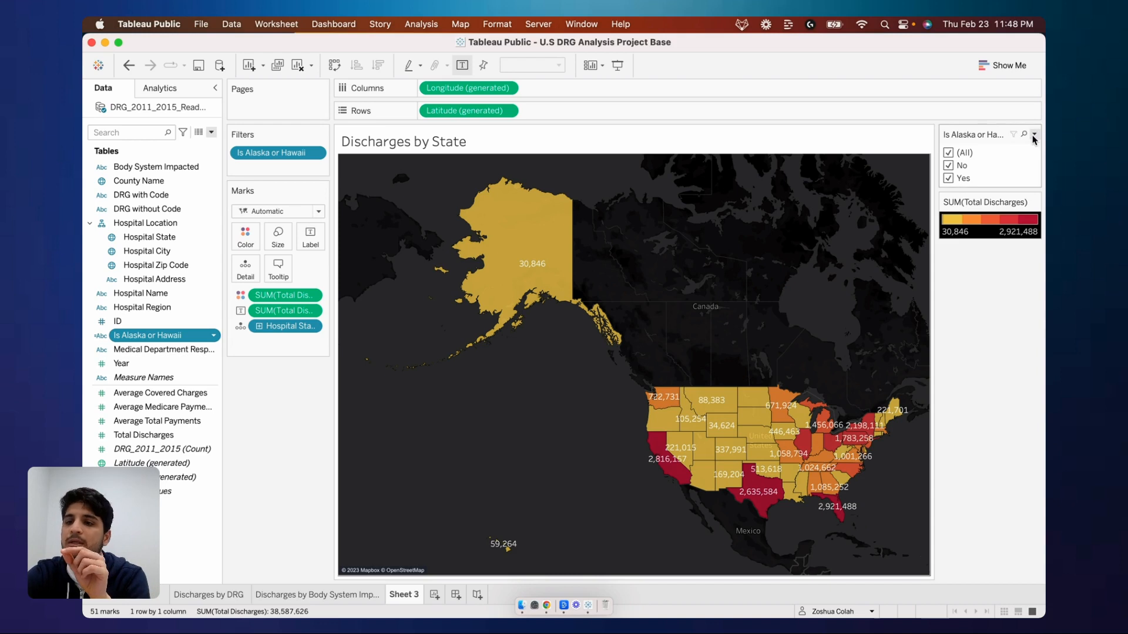
pyautogui.click(1035, 137)
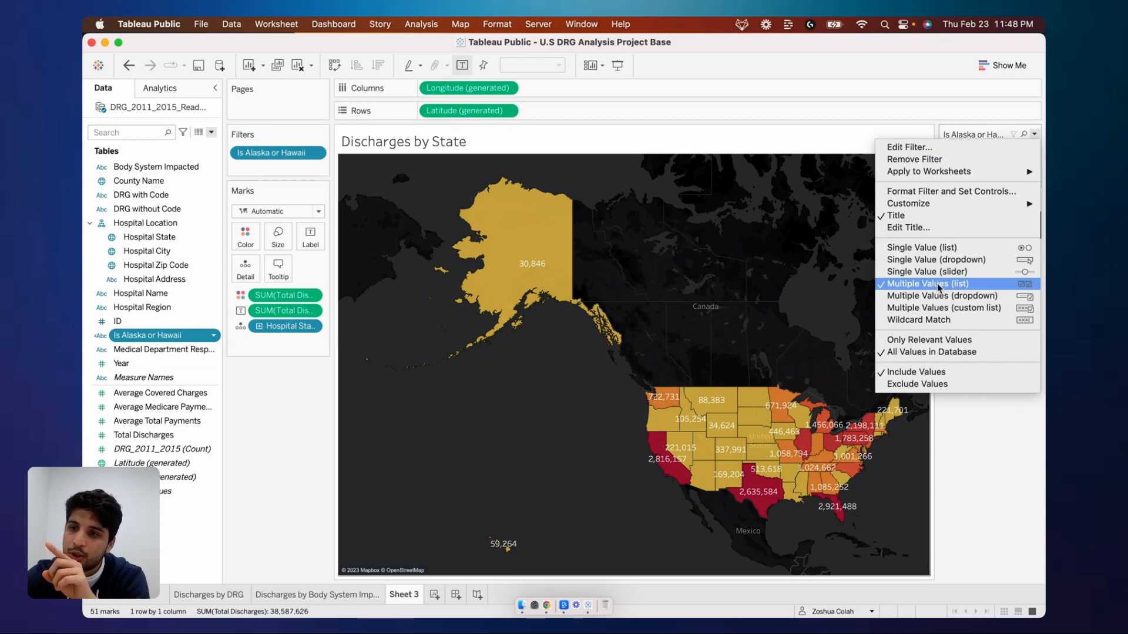
pyautogui.click(941, 262)
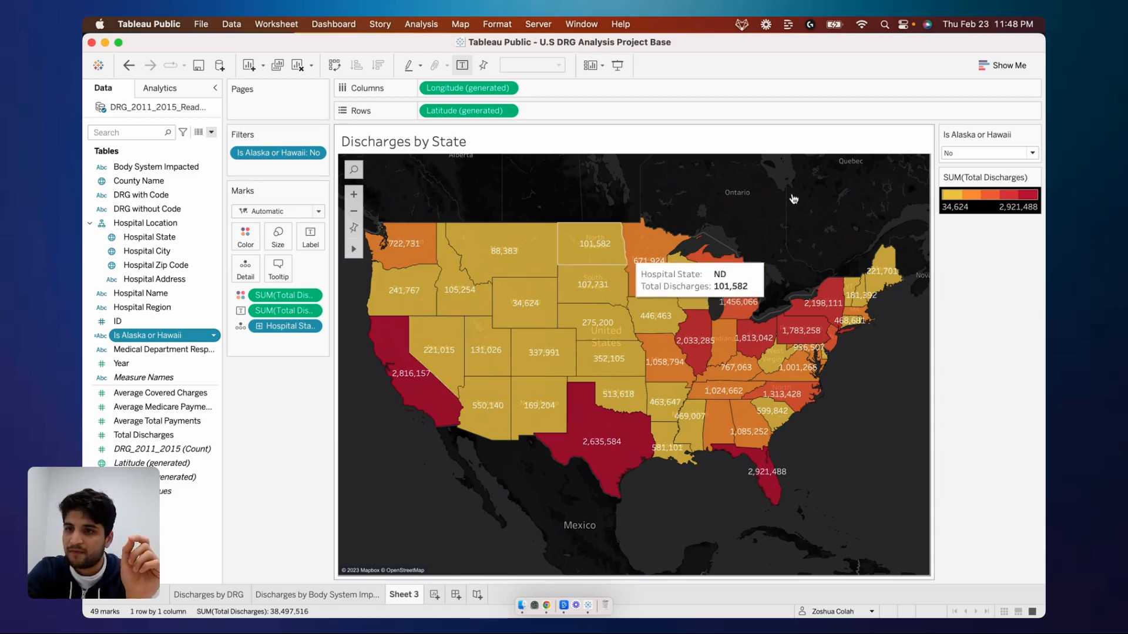
# - Test the Is Alaska or Hawaii filter with Yes and (All), and set it to No
pyautogui.click(991, 153)
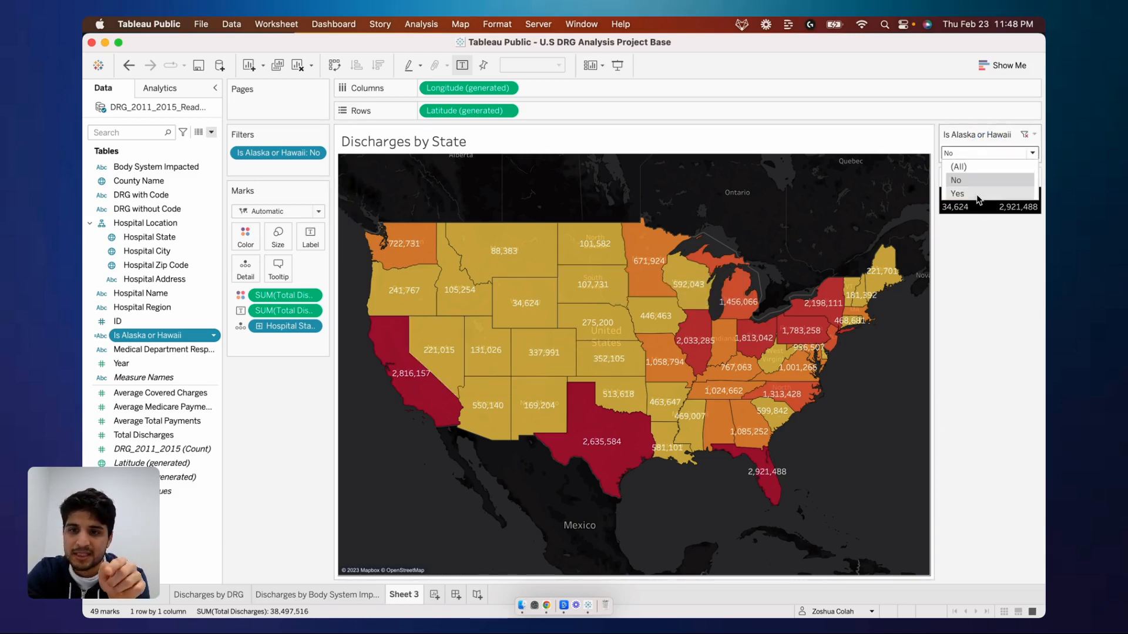
pyautogui.click(958, 194)
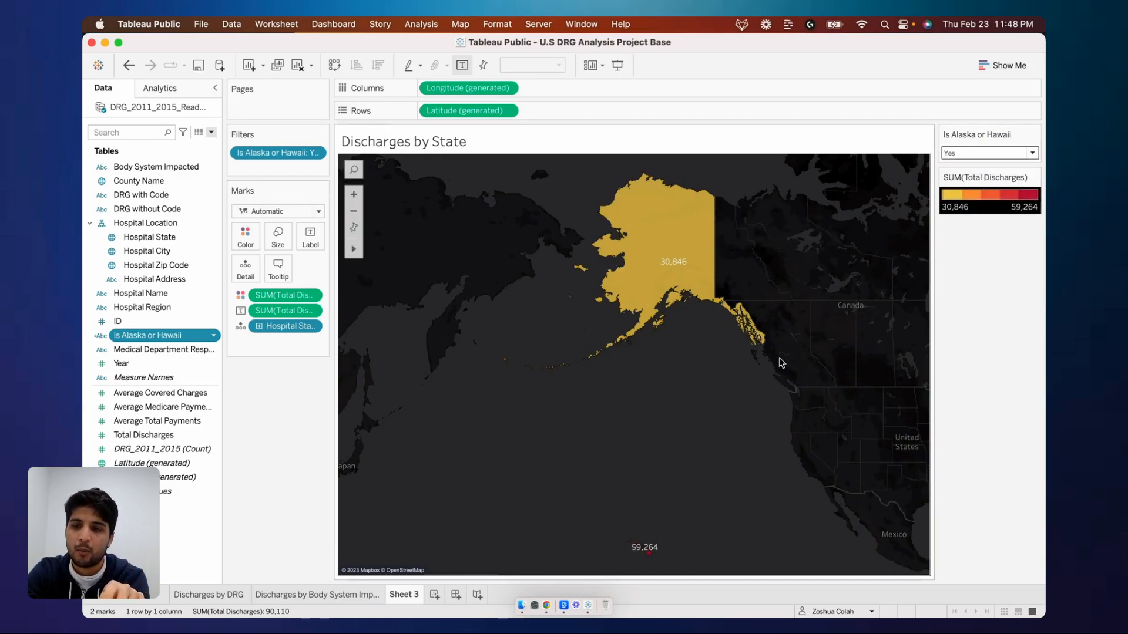
pyautogui.click(957, 153)
pyautogui.click(960, 167)
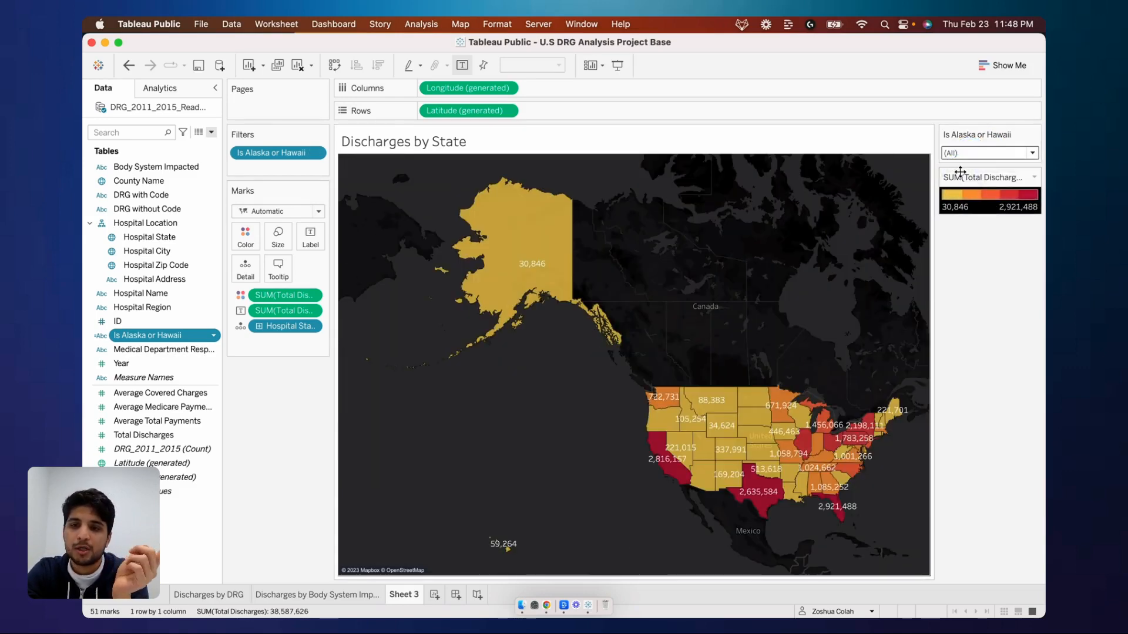
pyautogui.click(959, 153)
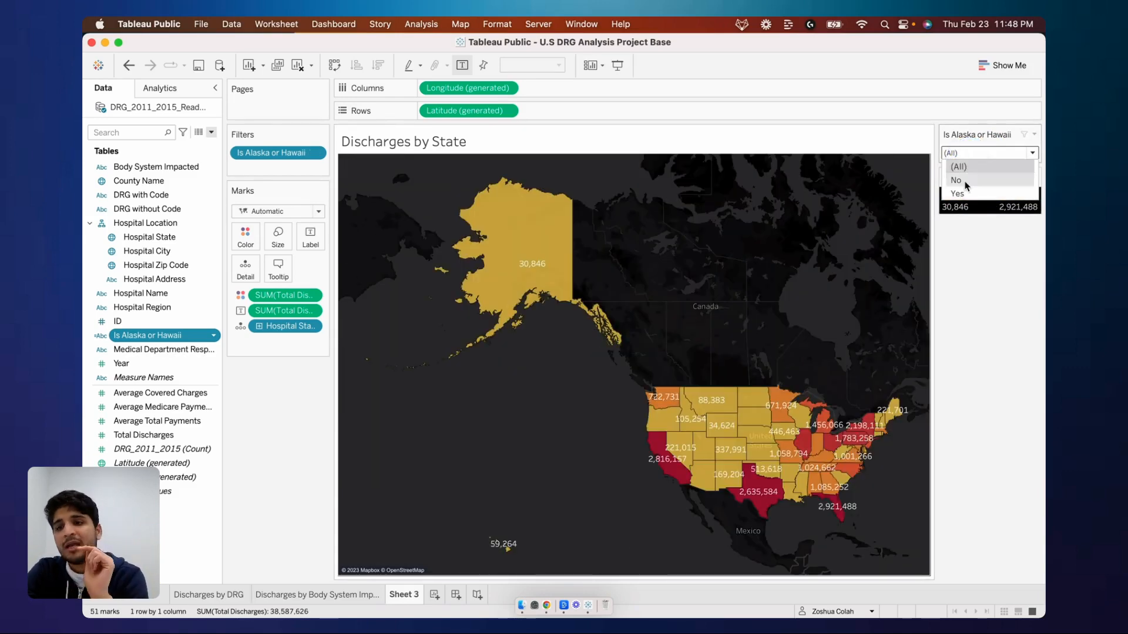
pyautogui.click(965, 193)
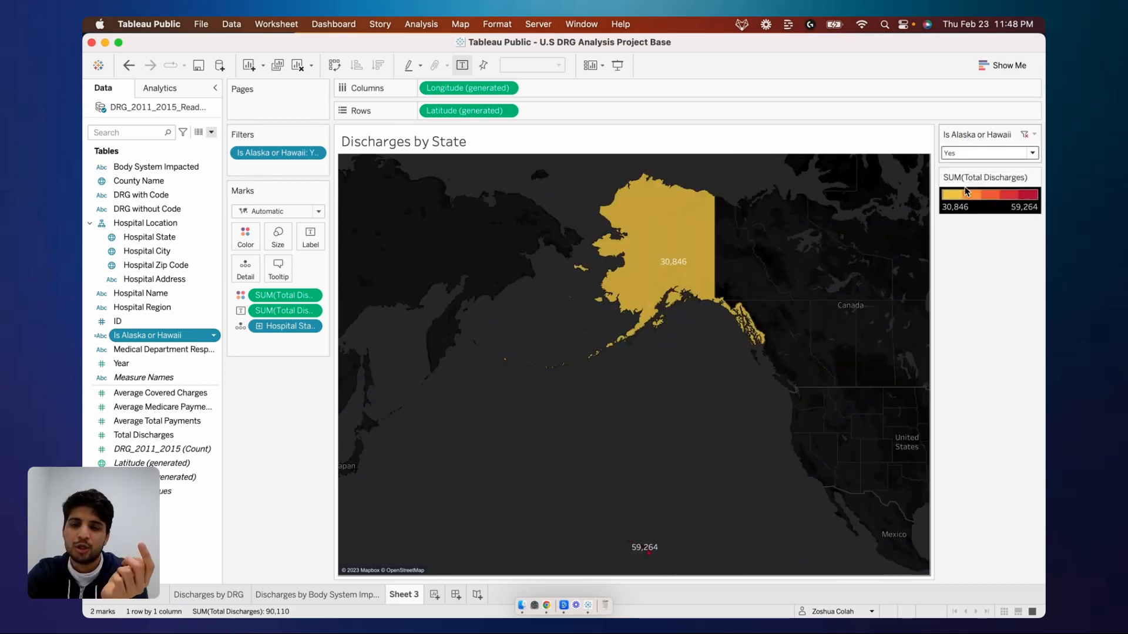
pyautogui.click(963, 154)
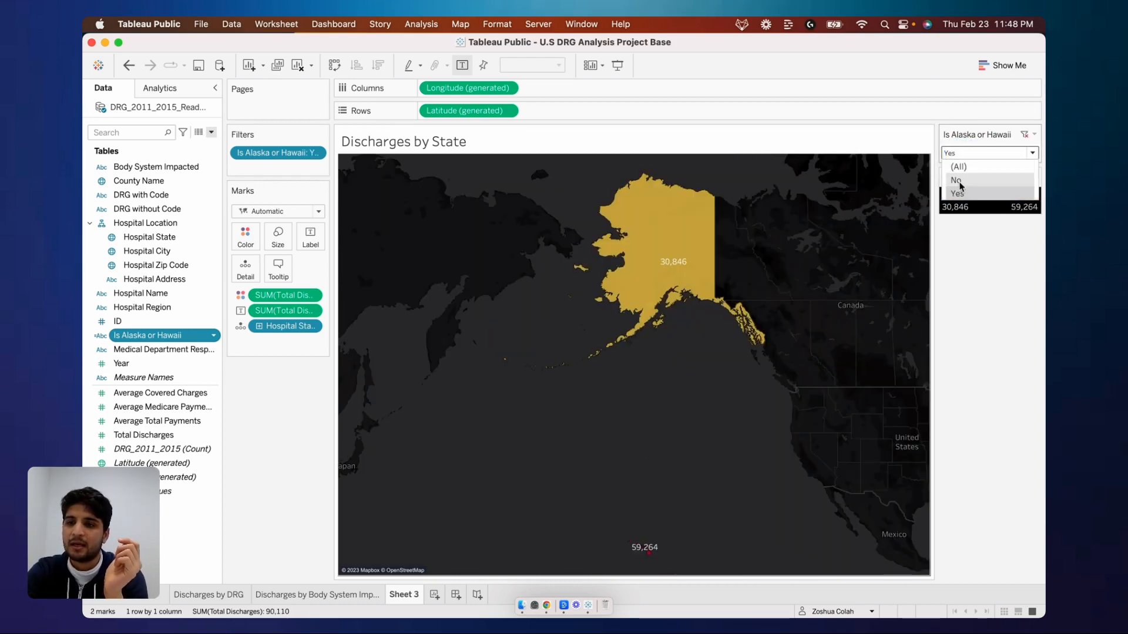
pyautogui.click(964, 180)
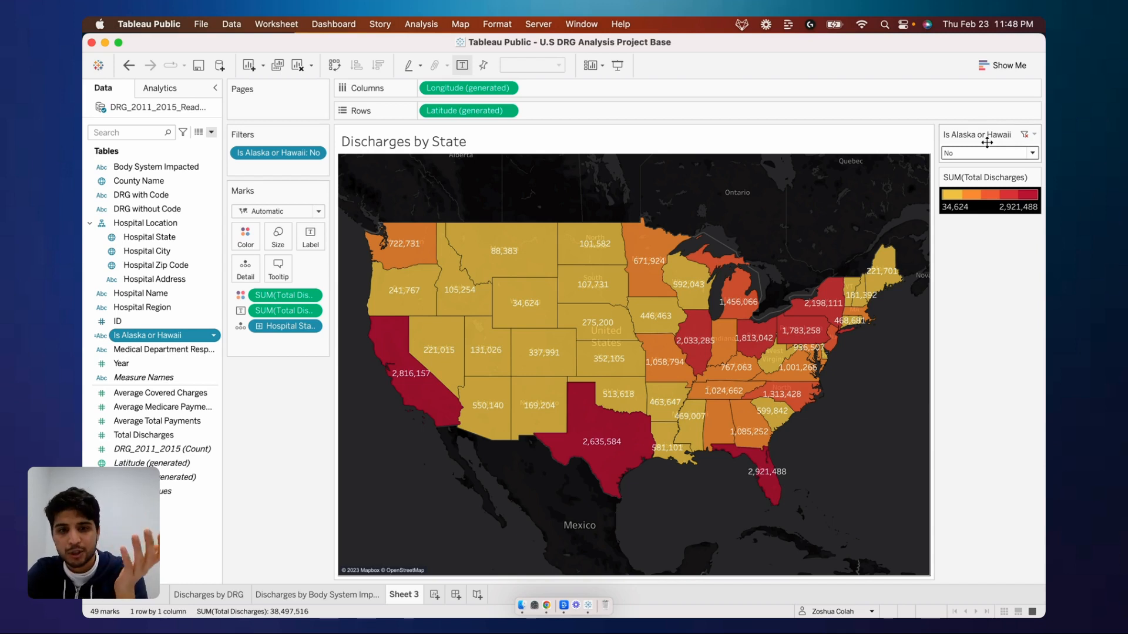
# - Change the Is Alaska or Hawaii filter's title to "Show Alaska and Hawaii?"
pyautogui.click(1035, 135)
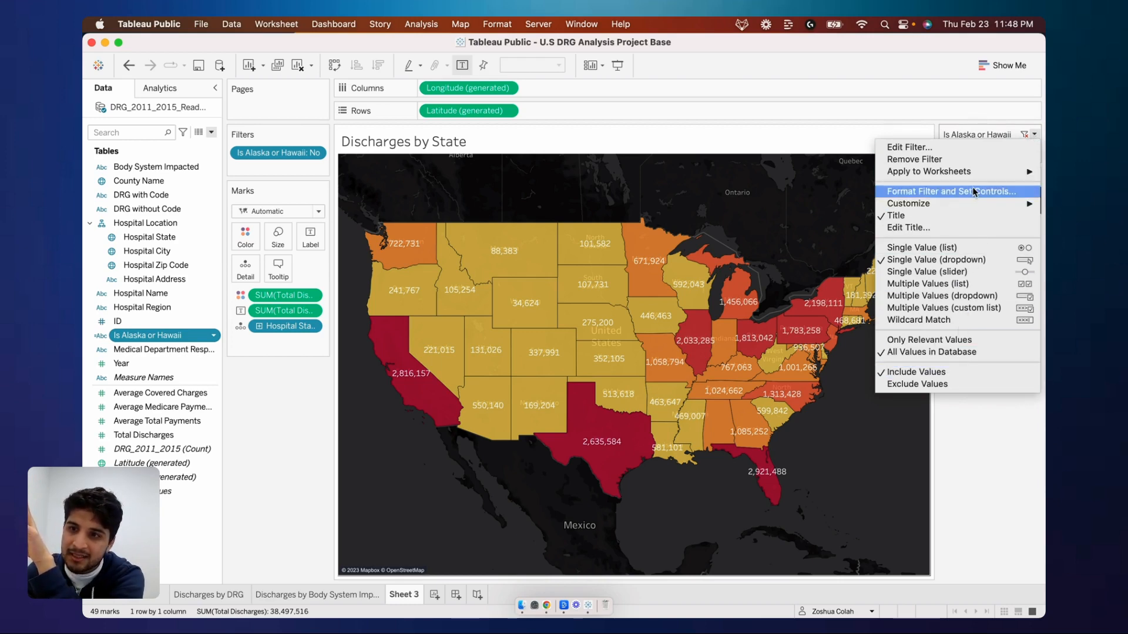
pyautogui.click(965, 228)
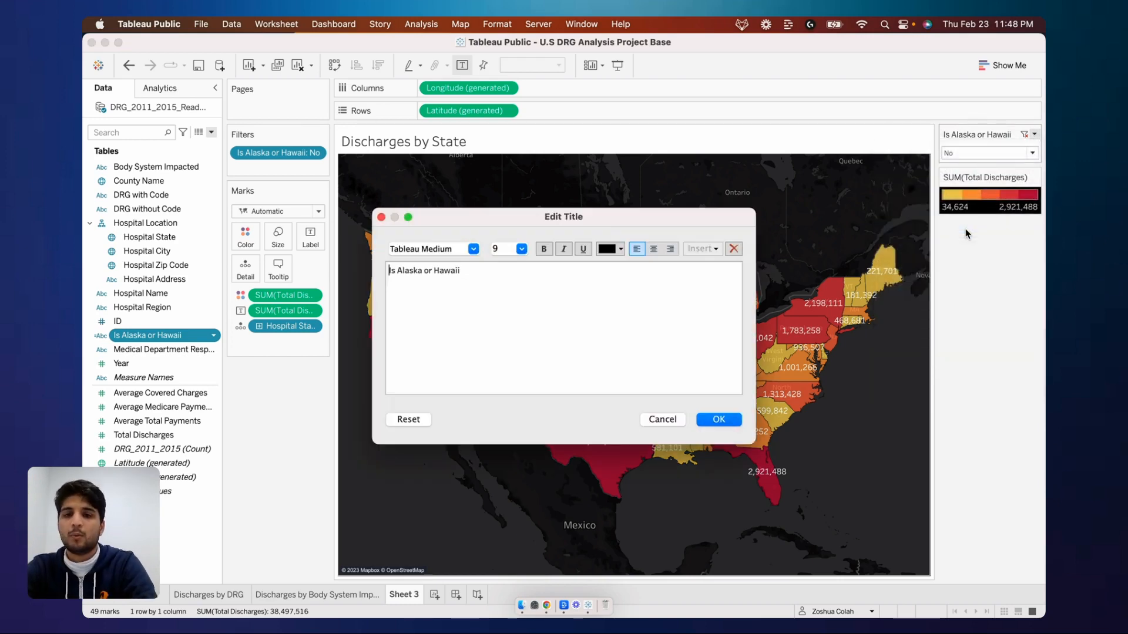
pyautogui.press('super+a')
pyautogui.write('Show A')
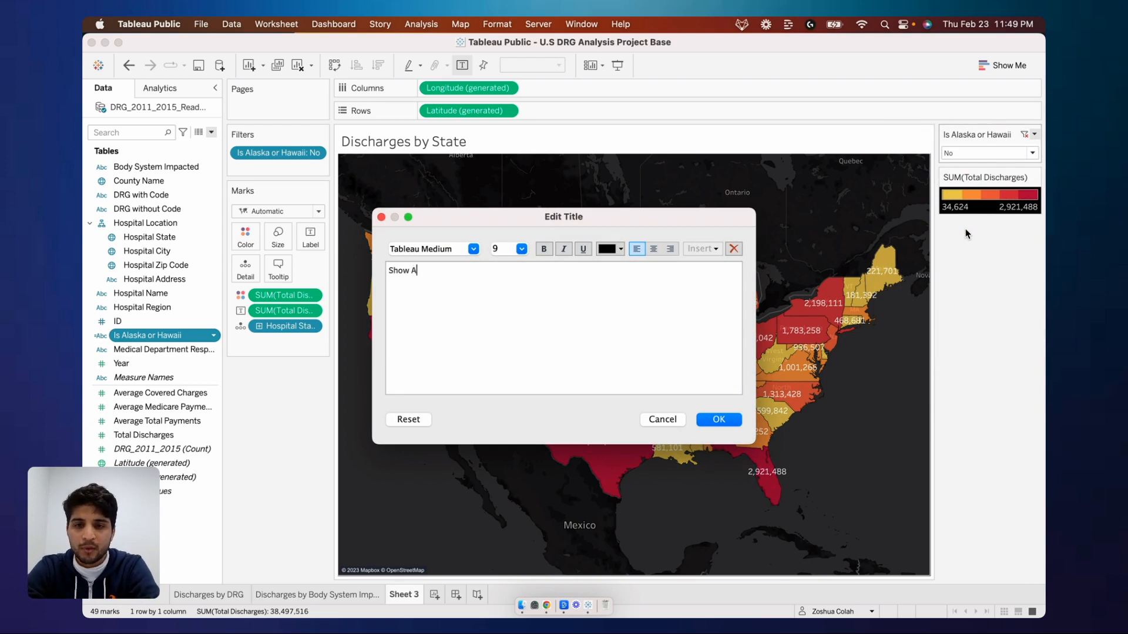
pyautogui.write('laksa')
pyautogui.press('BackSpace')
pyautogui.press('BackSpace')
pyautogui.press('BackSpace')
pyautogui.press('BackSpace')
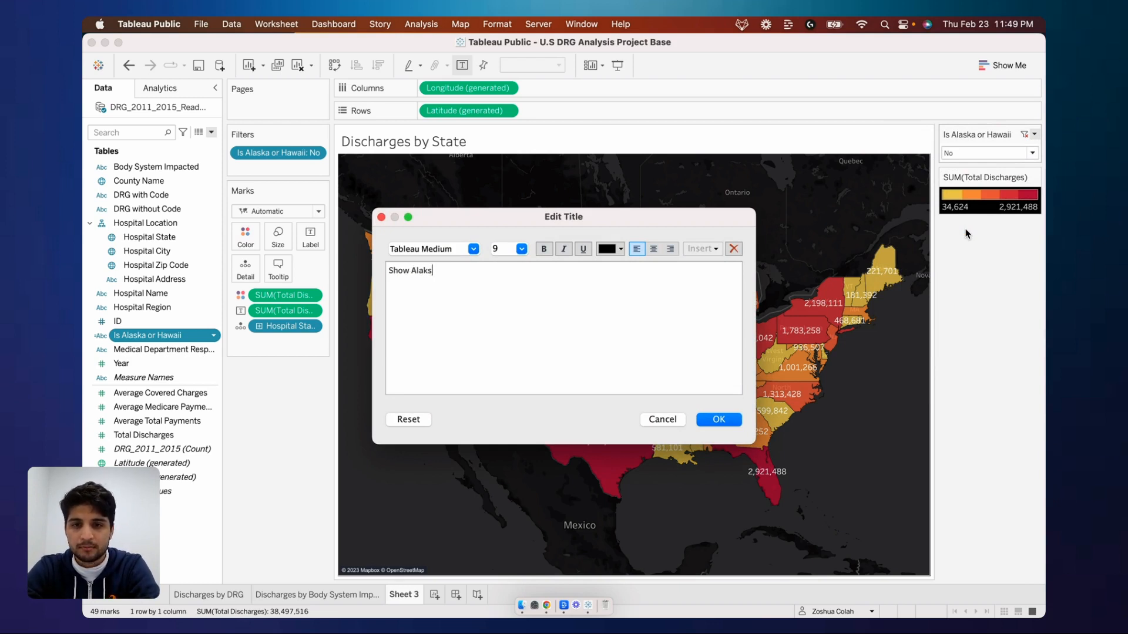
pyautogui.write('ska and Hawaii?')
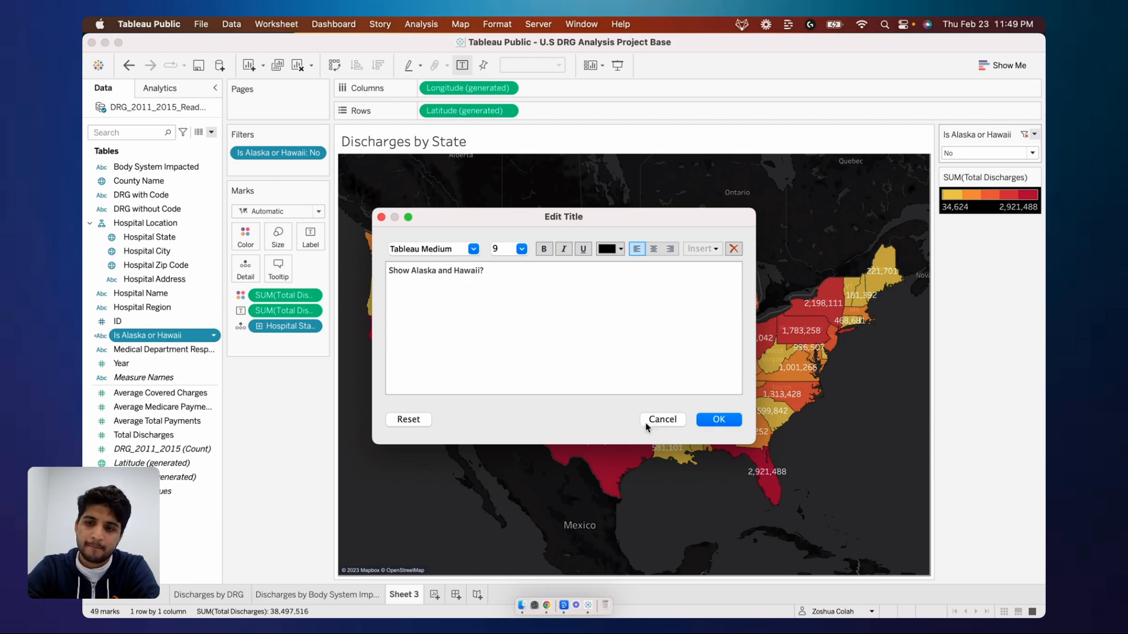
# - Replace "and" with "&" so the filter title reads "Show Alaska & Hawaii?", and apply it
pyautogui.click(454, 271)
pyautogui.press('BackSpace')
pyautogui.press('BackSpace')
pyautogui.press('BackSpace')
pyautogui.press('BackSpace')
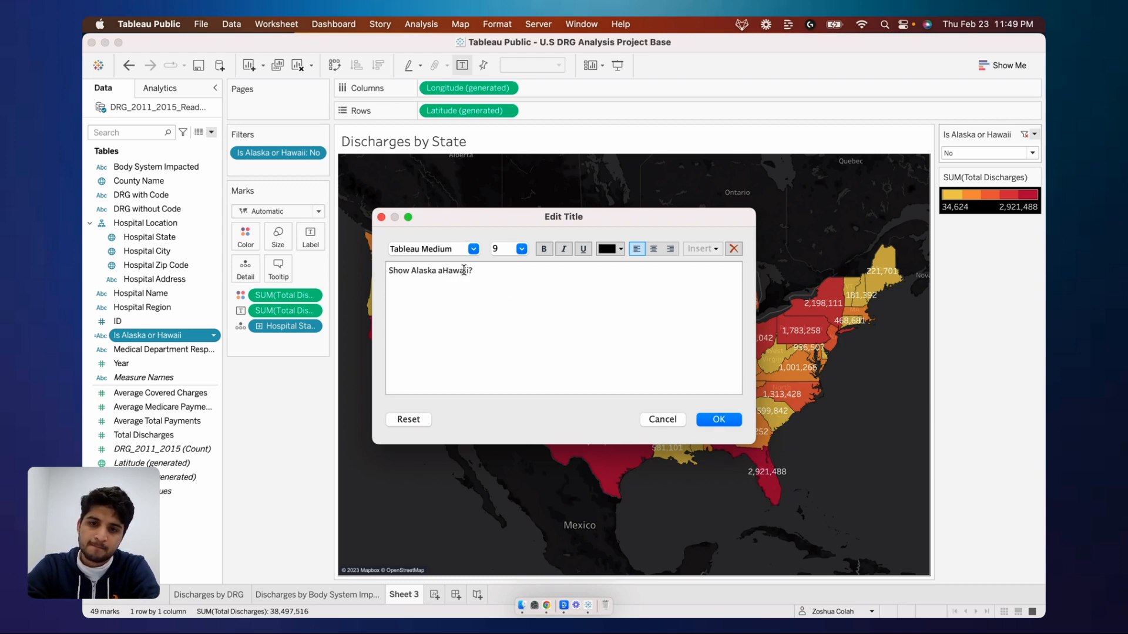
pyautogui.write('&')
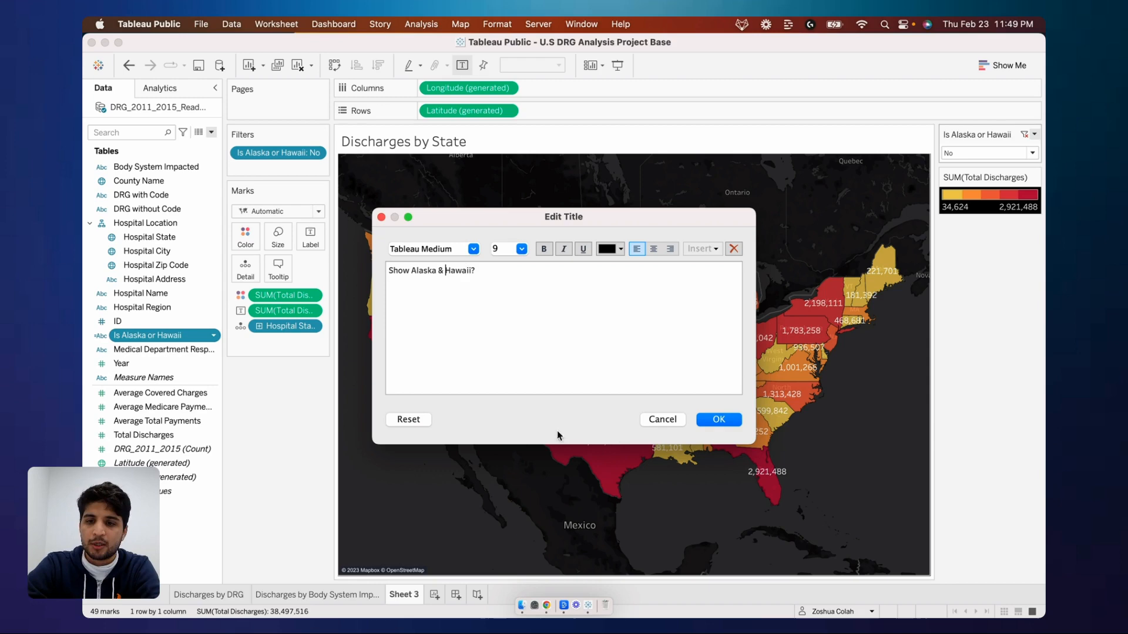
pyautogui.click(719, 419)
pyautogui.click(996, 252)
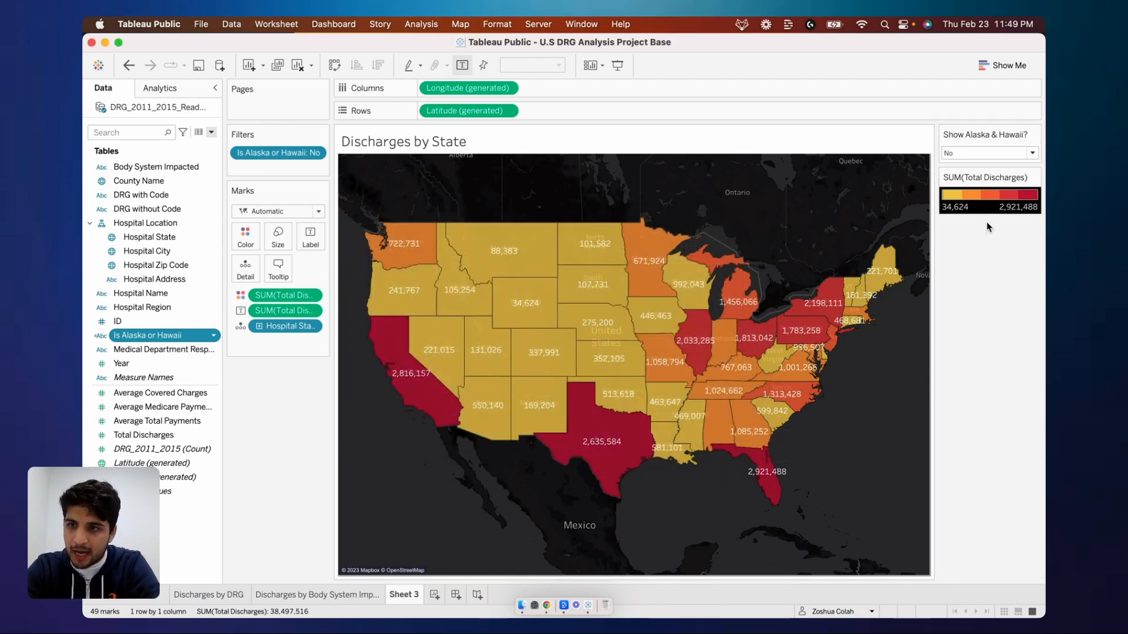
# - Test the Show Alaska & Hawaii? filter by switching between Yes, No and (All), ending on No
pyautogui.click(980, 152)
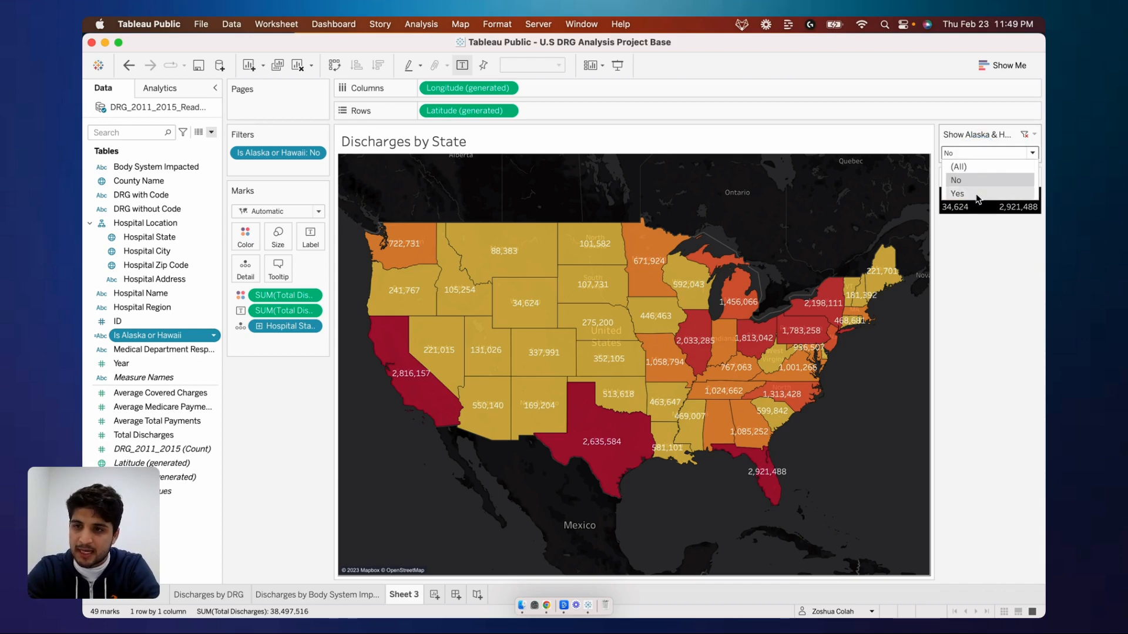
pyautogui.click(978, 195)
pyautogui.click(975, 154)
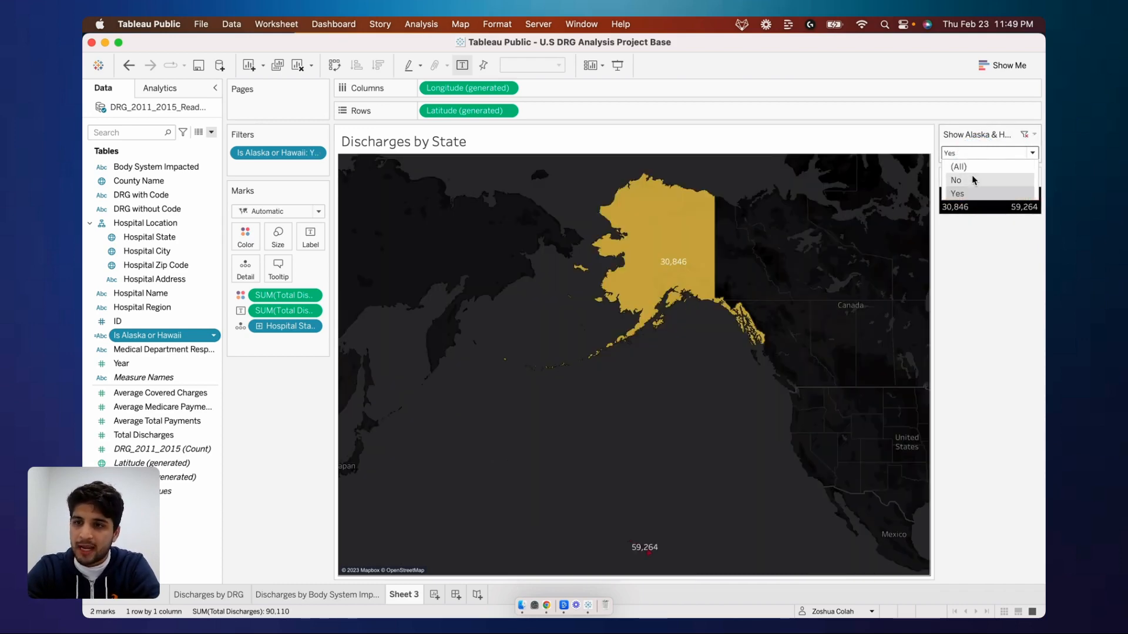
pyautogui.click(958, 180)
pyautogui.click(971, 154)
pyautogui.click(969, 167)
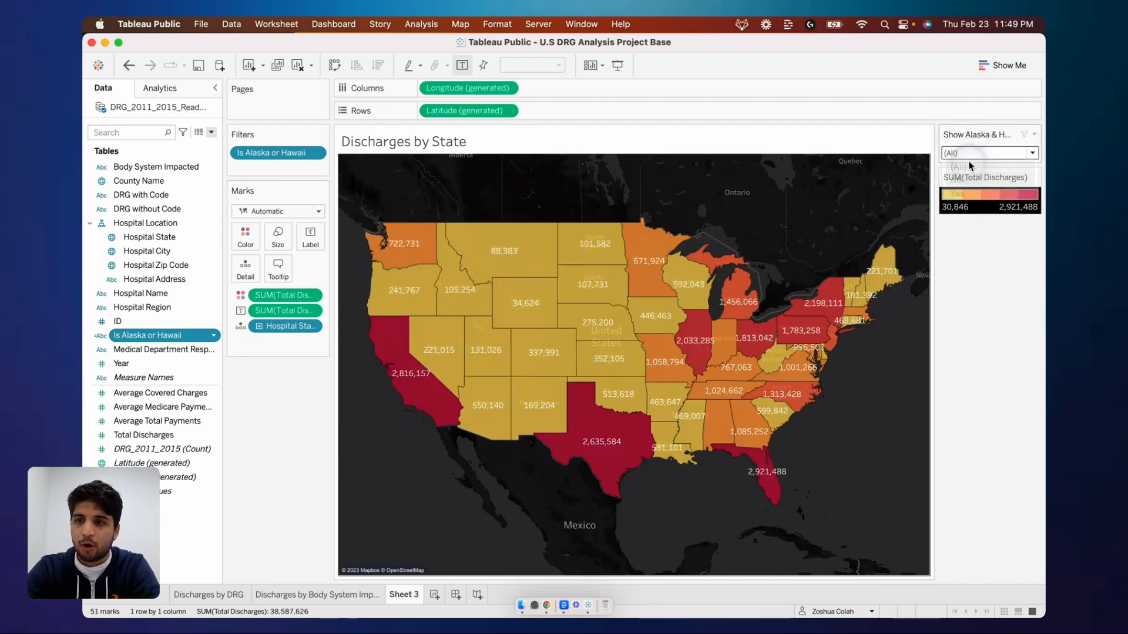
pyautogui.click(977, 152)
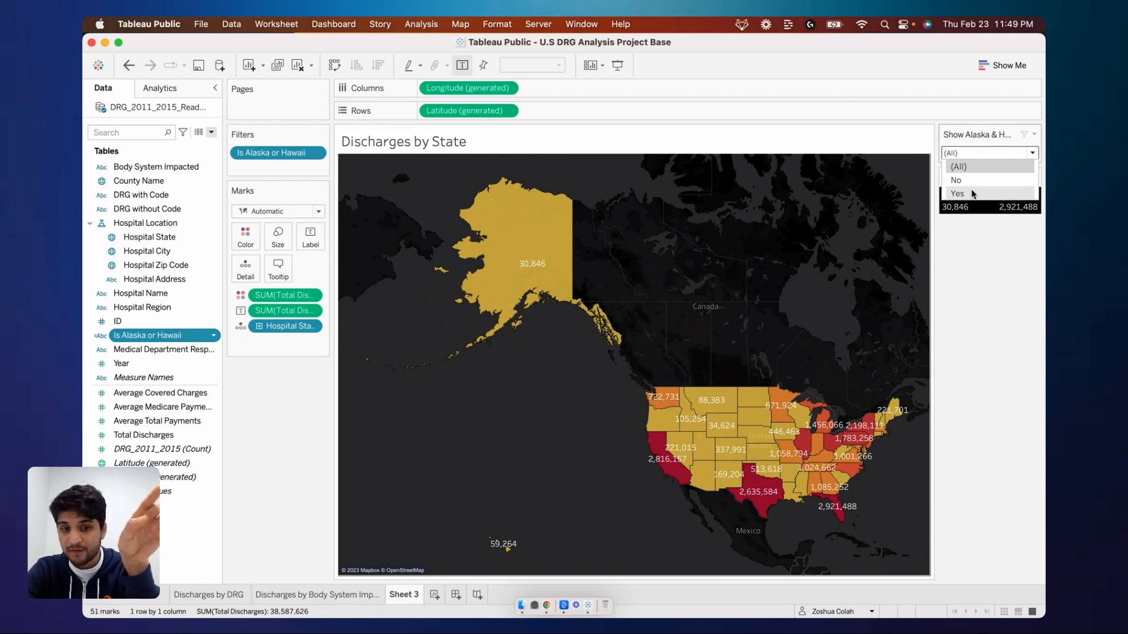
pyautogui.click(972, 193)
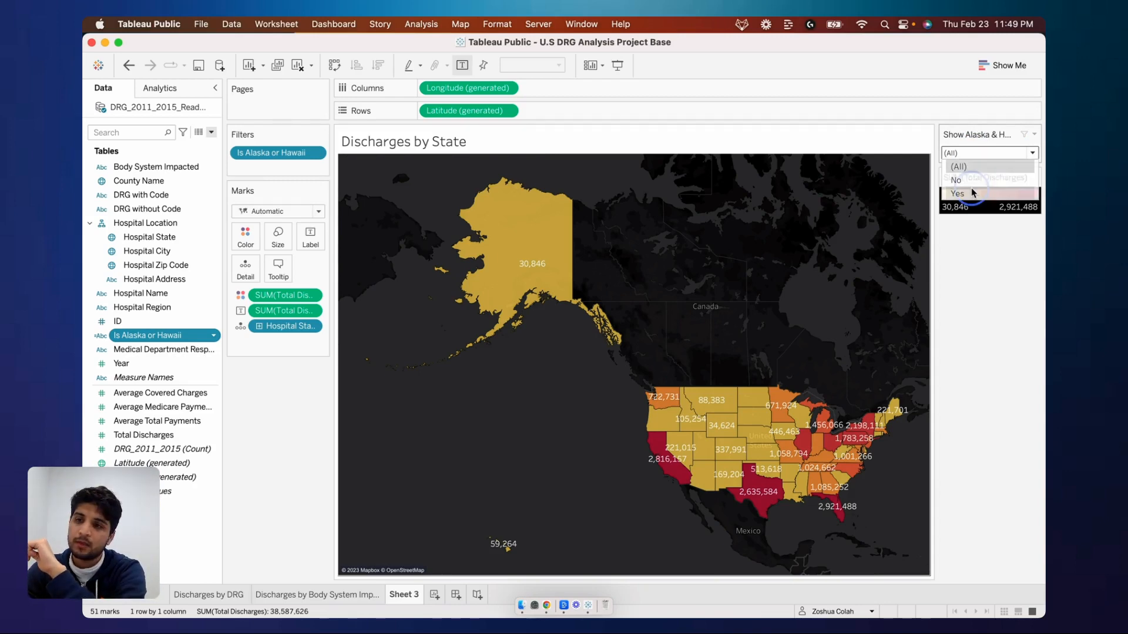
pyautogui.click(967, 153)
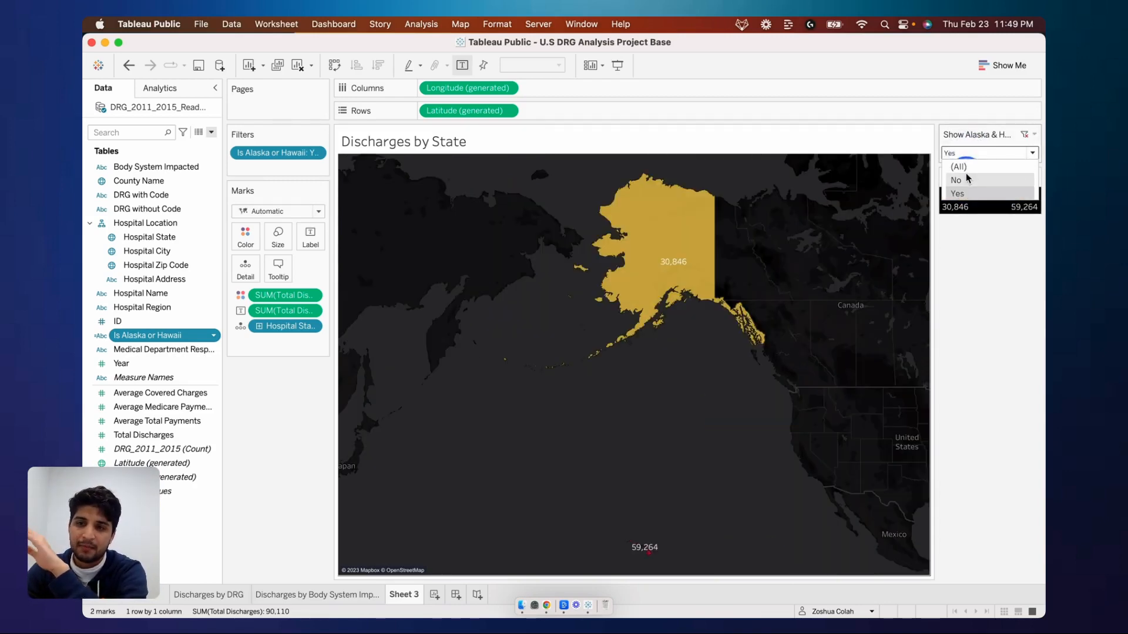
pyautogui.click(967, 178)
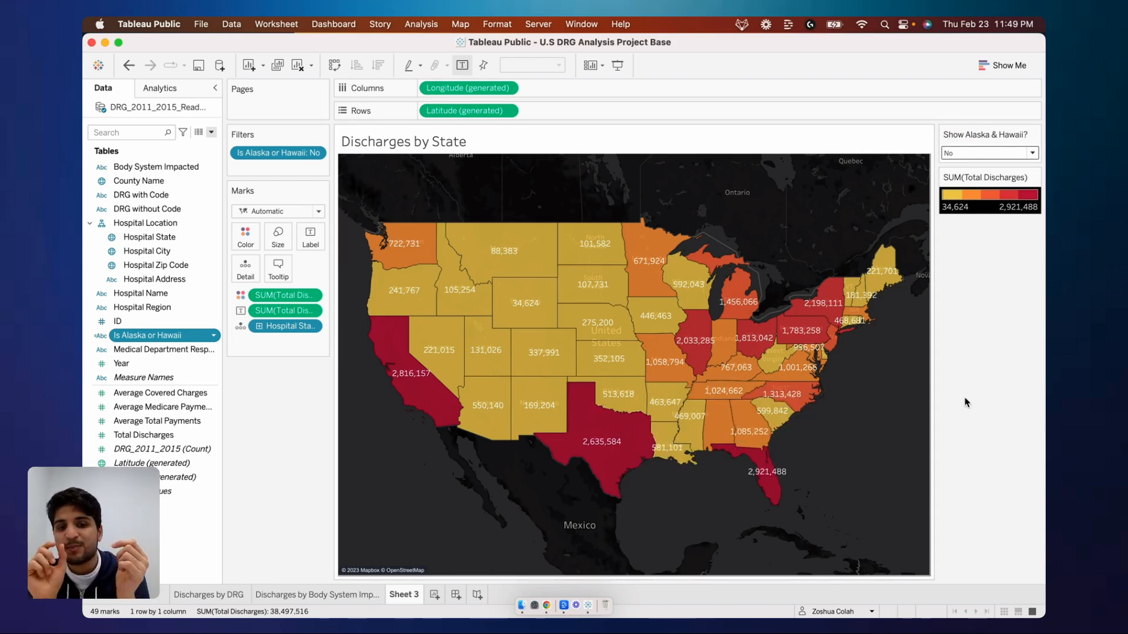
# - Switch to the Google Slides workshop deck and review slide 28, which lists the insights the client wants to know
pyautogui.hotkey('ctrl', 'Left')
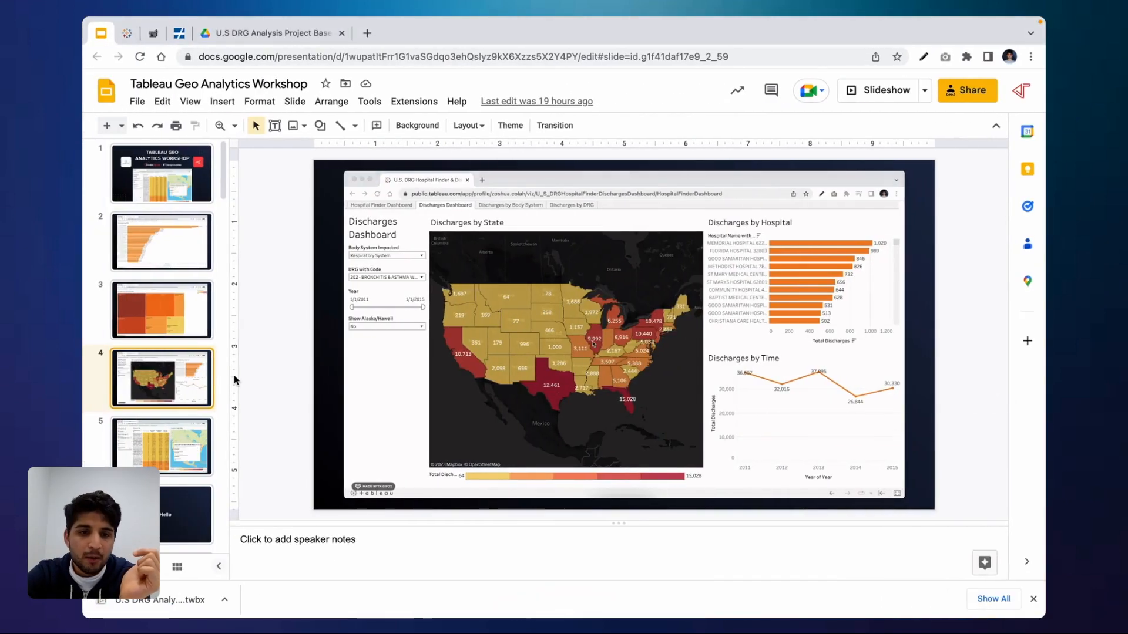
pyautogui.scroll(-15, 177, 433)
pyautogui.scroll(-12, 177, 433)
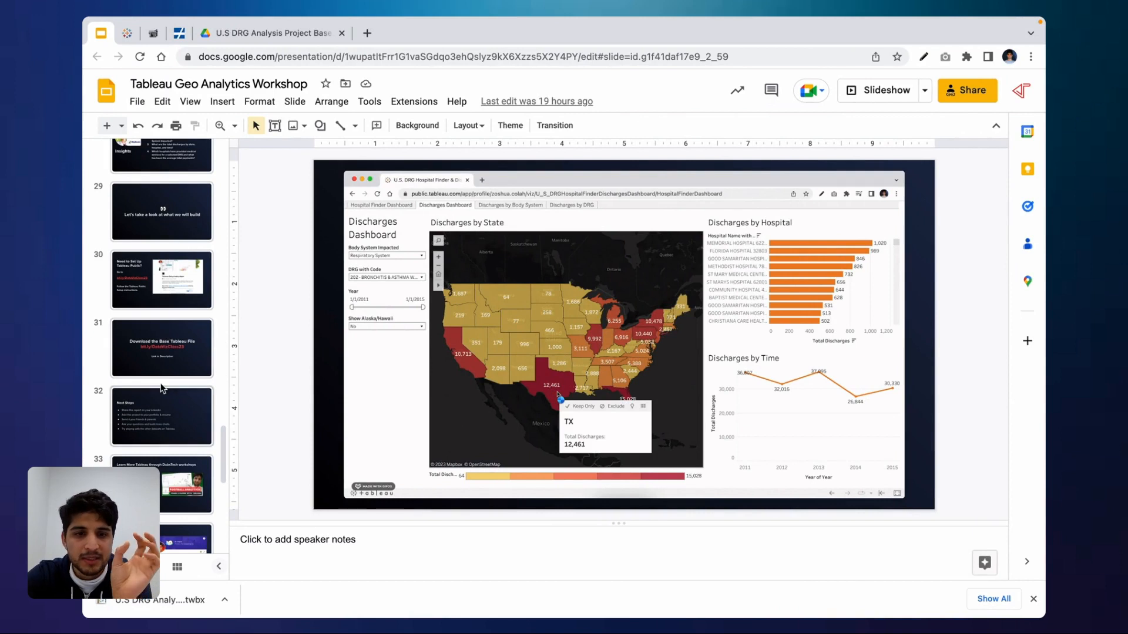
pyautogui.scroll(-1, 168, 364)
pyautogui.scroll(3, 161, 384)
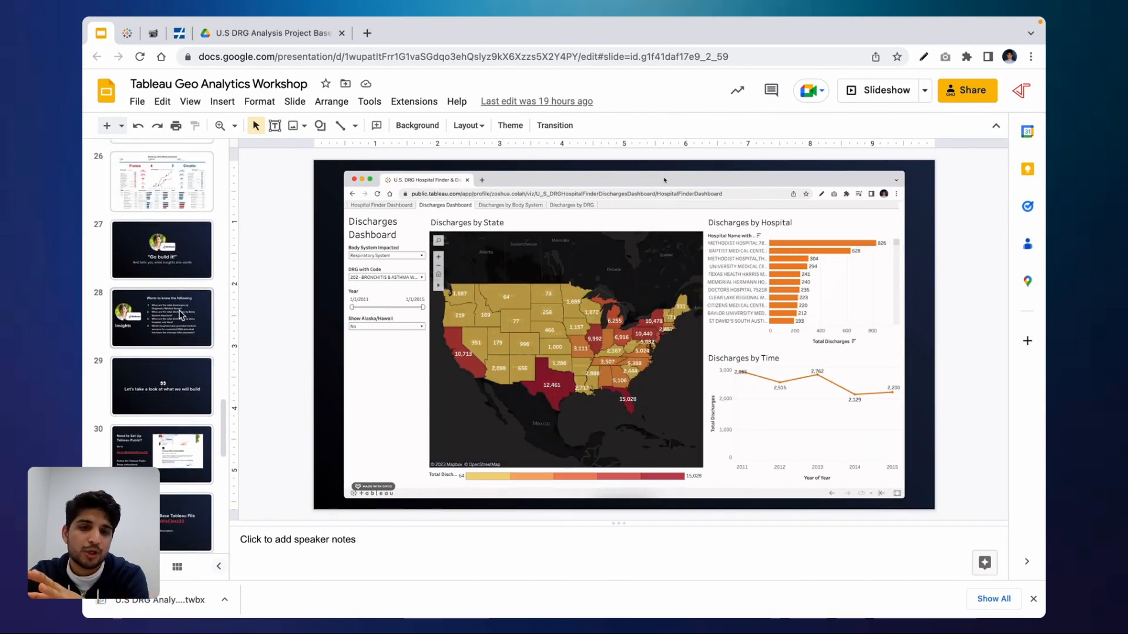
pyautogui.click(175, 316)
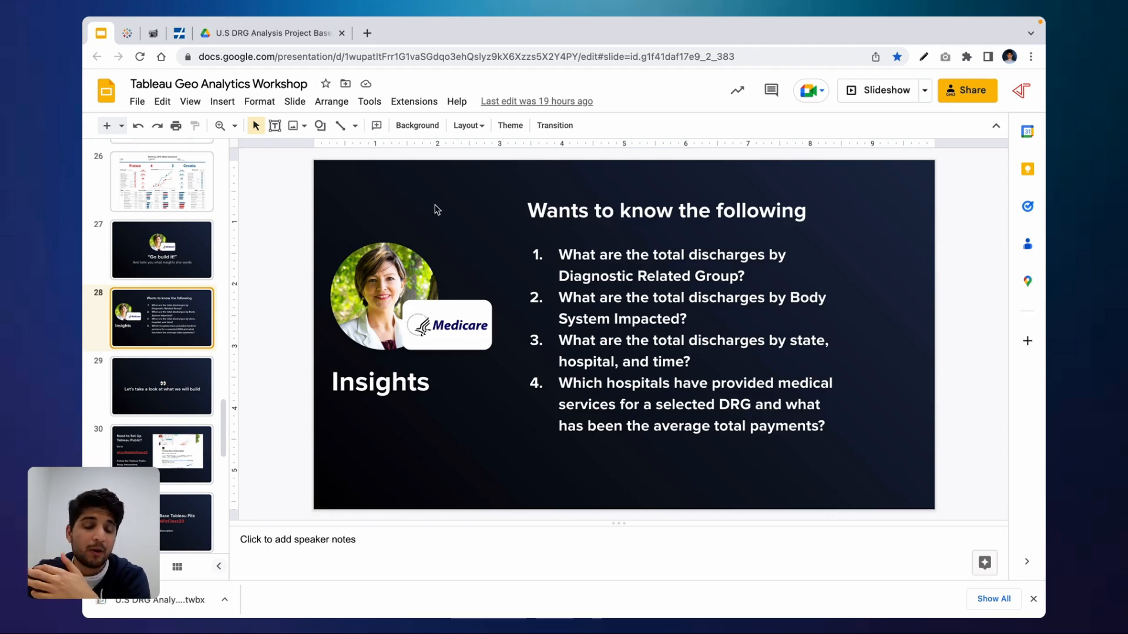
pyautogui.scroll(1, 205, 320)
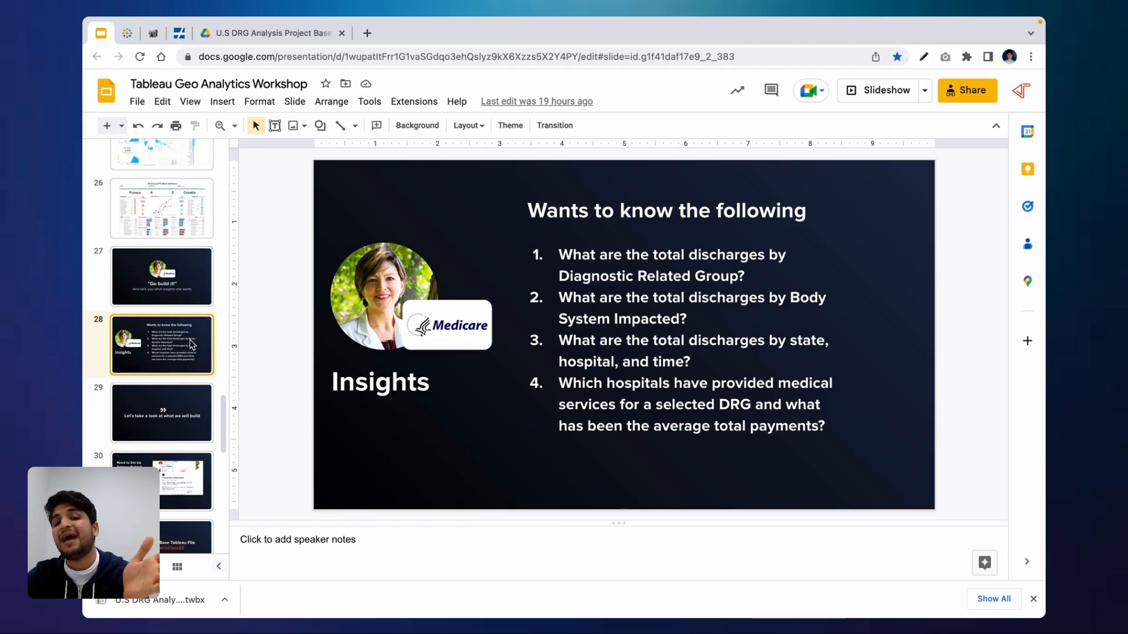
# - Switch back to Tableau Public, search the fields for "body" and show Body System Impacted as a filter
pyautogui.press('super+Tab')
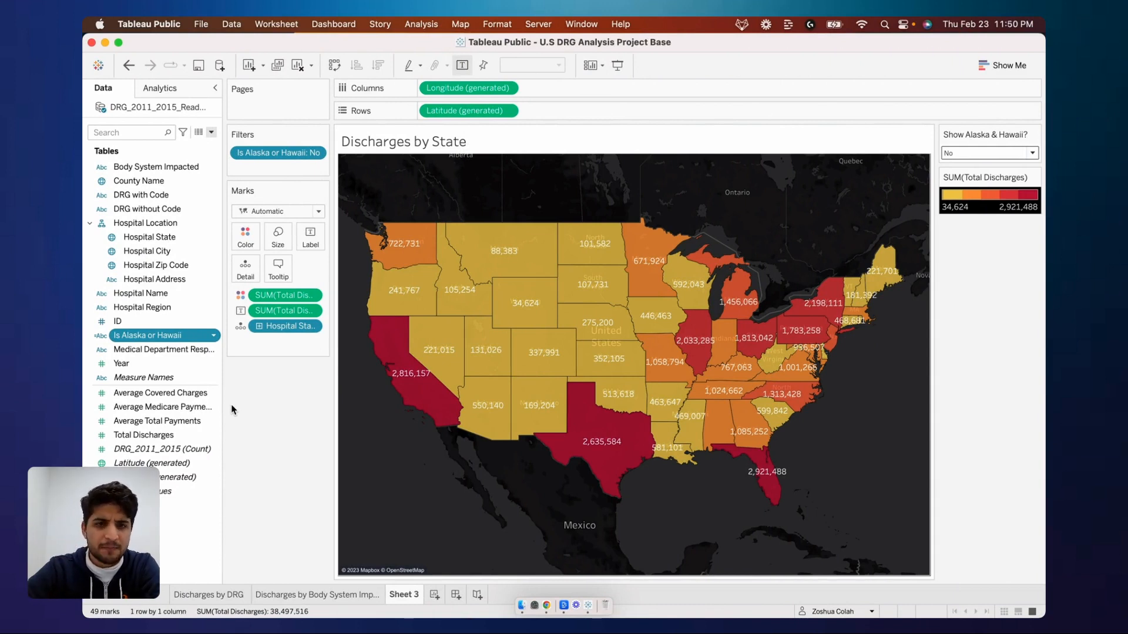
pyautogui.click(103, 132)
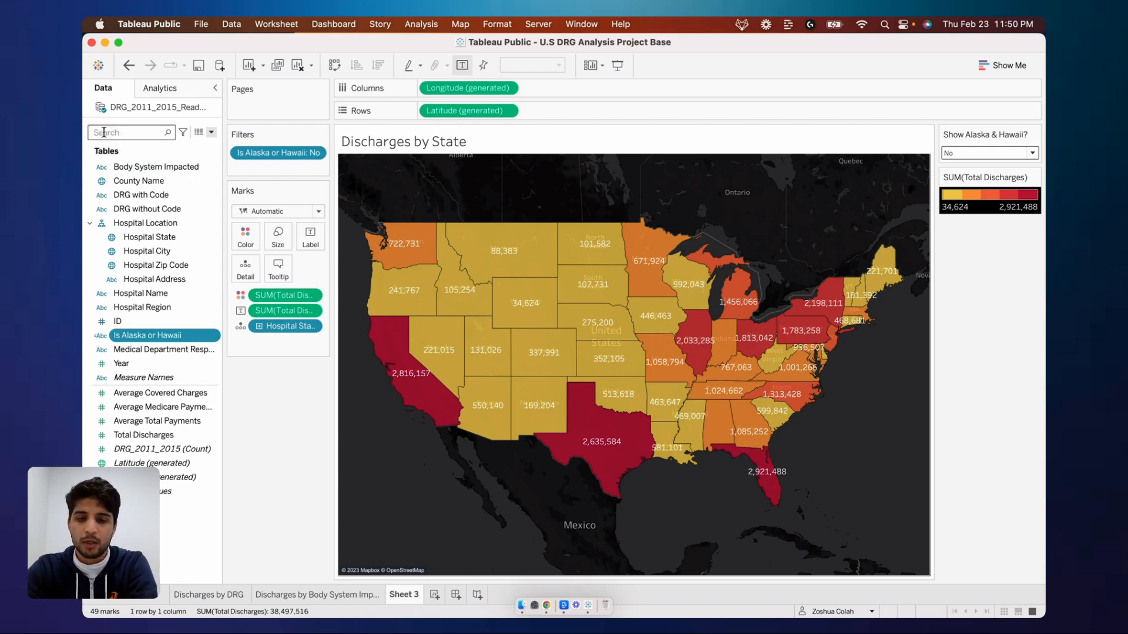
pyautogui.write('body')
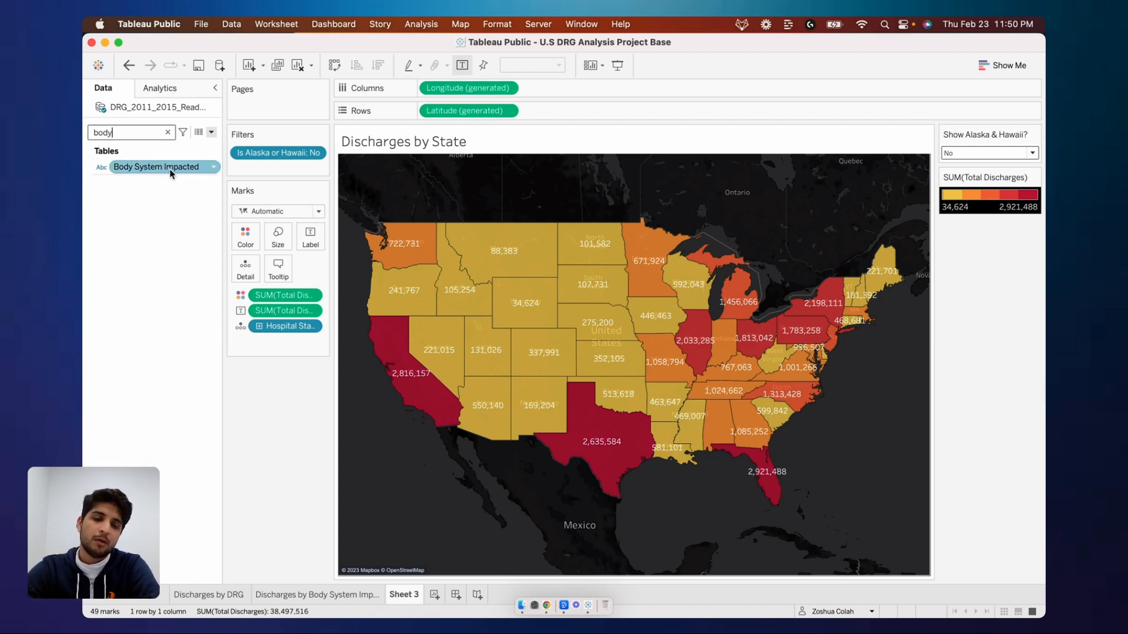
pyautogui.click(215, 169)
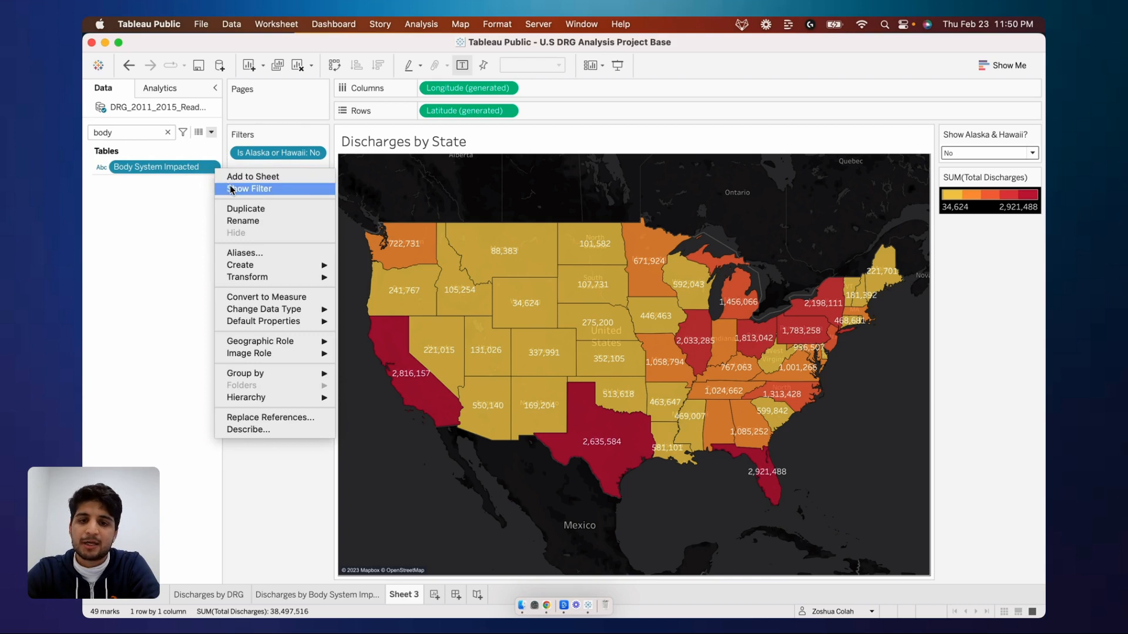
pyautogui.click(231, 189)
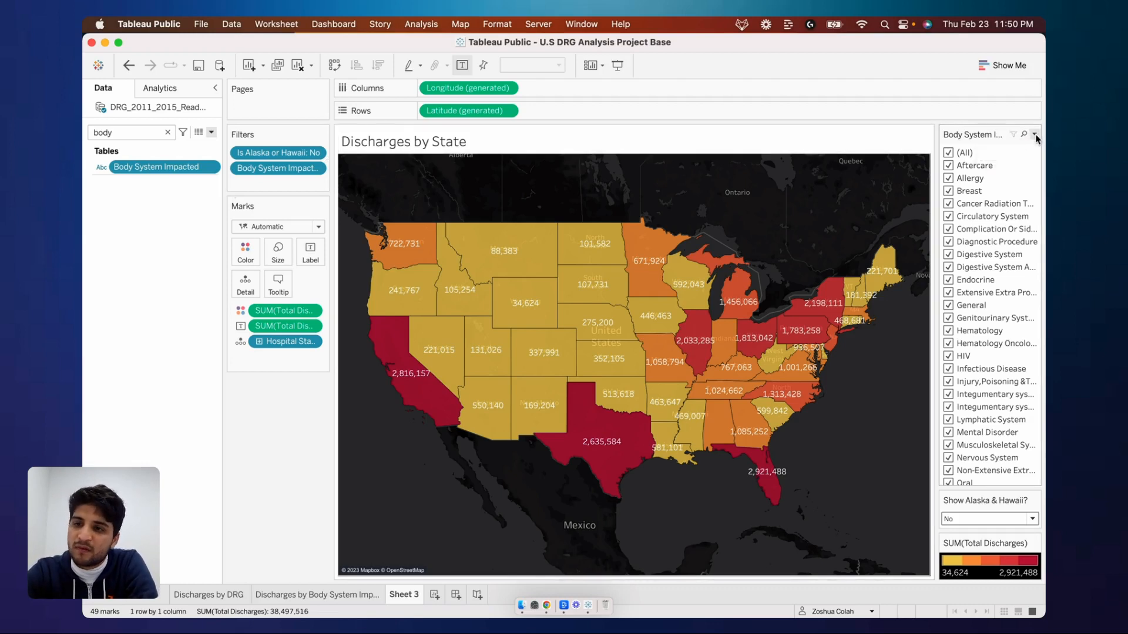
# - Change the Body System Impacted filter to Single Value (dropdown) and set it to (All)
pyautogui.click(1035, 135)
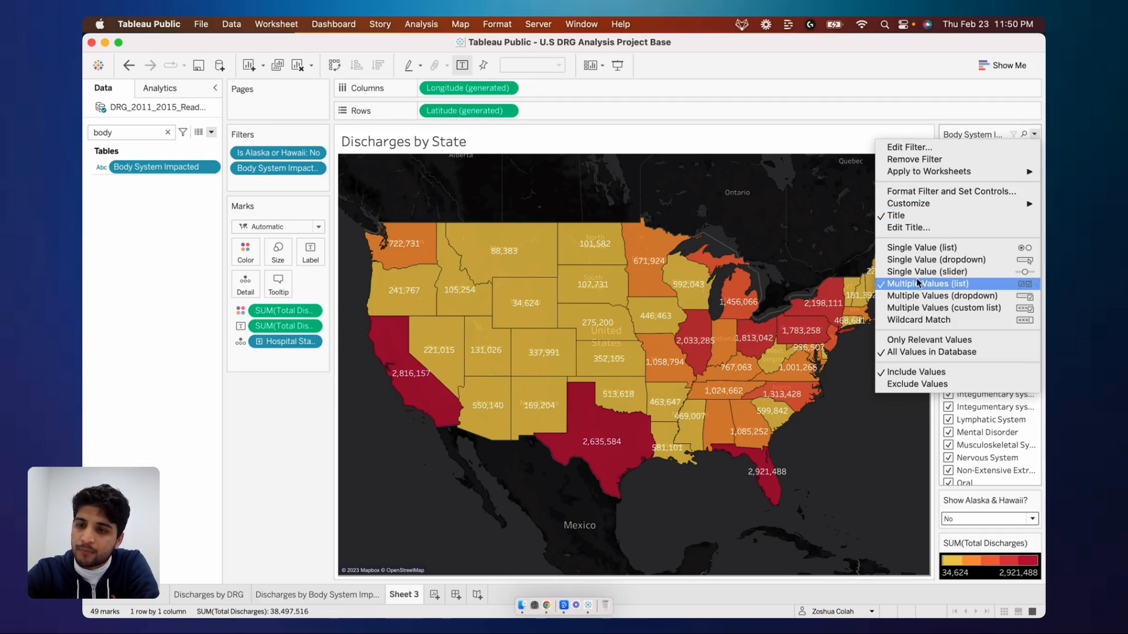
pyautogui.click(926, 261)
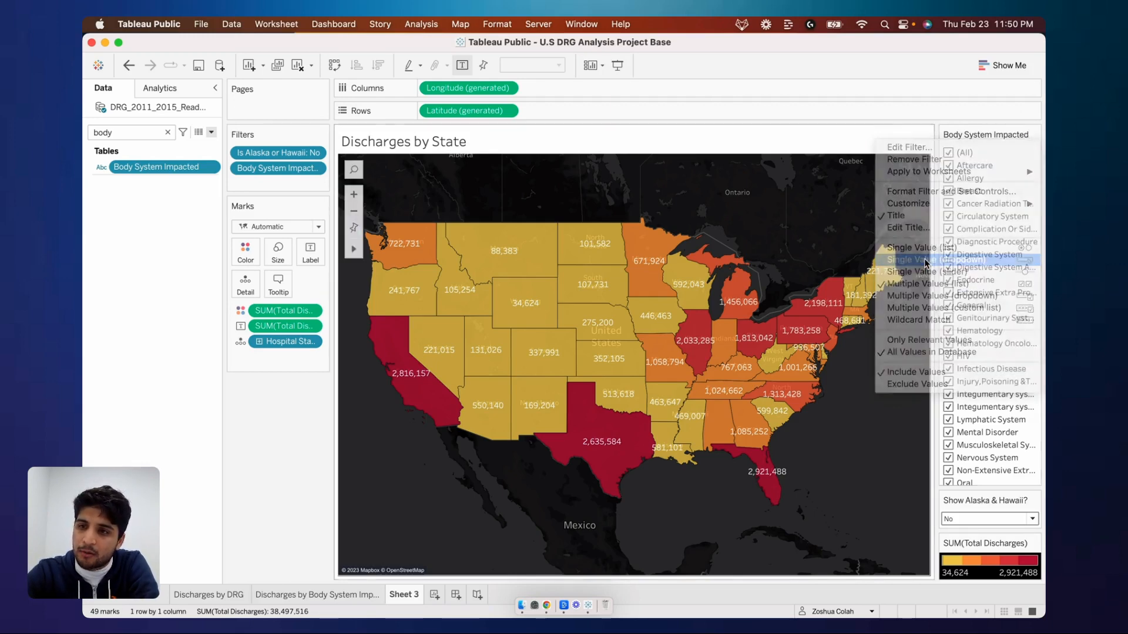
pyautogui.click(993, 153)
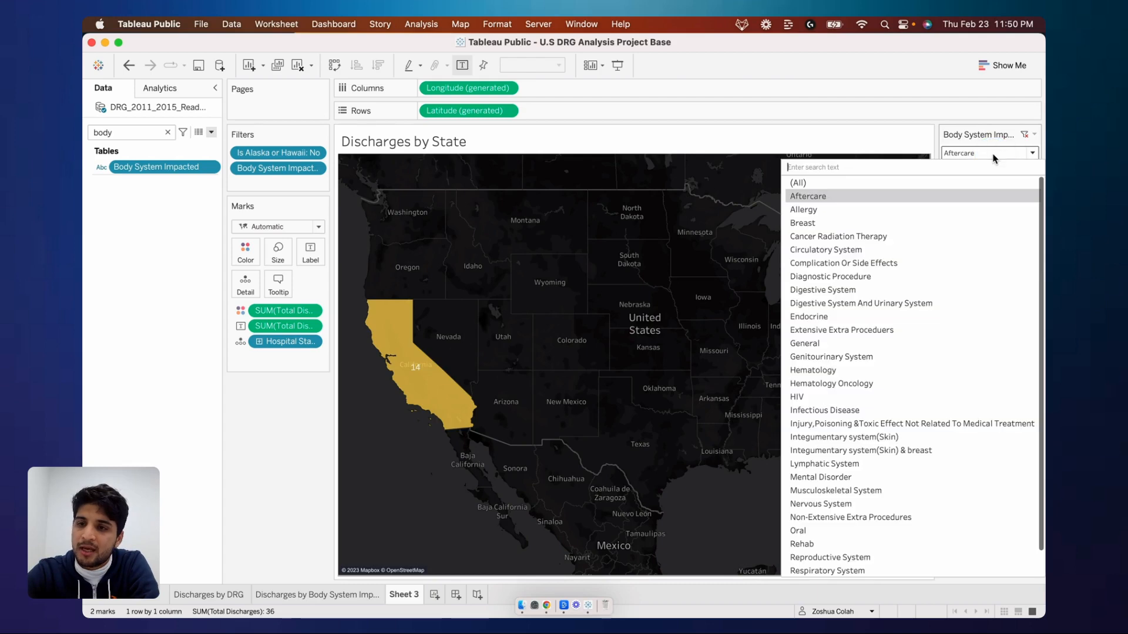
pyautogui.click(973, 183)
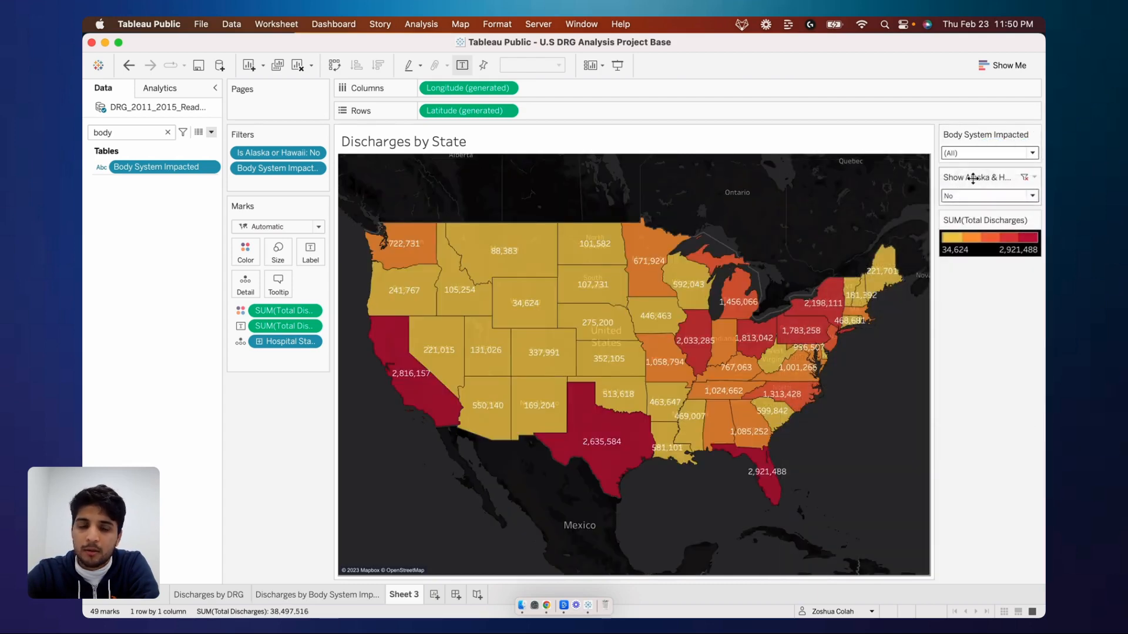
# - Replace the field search with "drg" and show DRG with Code as a filter for the map
pyautogui.click(115, 134)
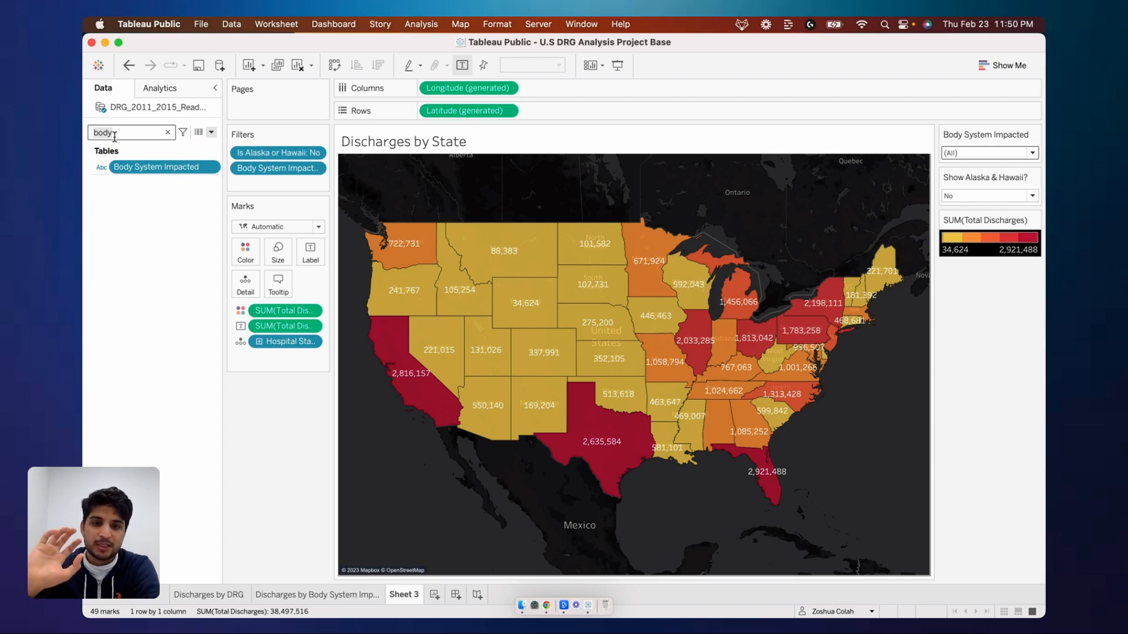
pyautogui.press('BackSpace')
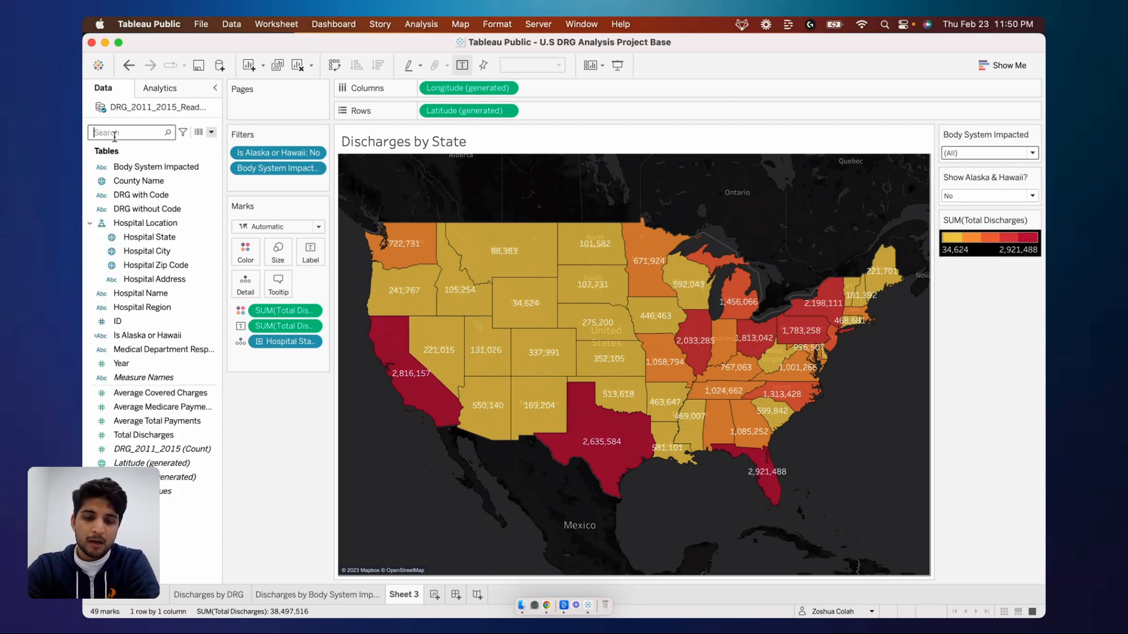
pyautogui.write('drg')
pyautogui.click(182, 177)
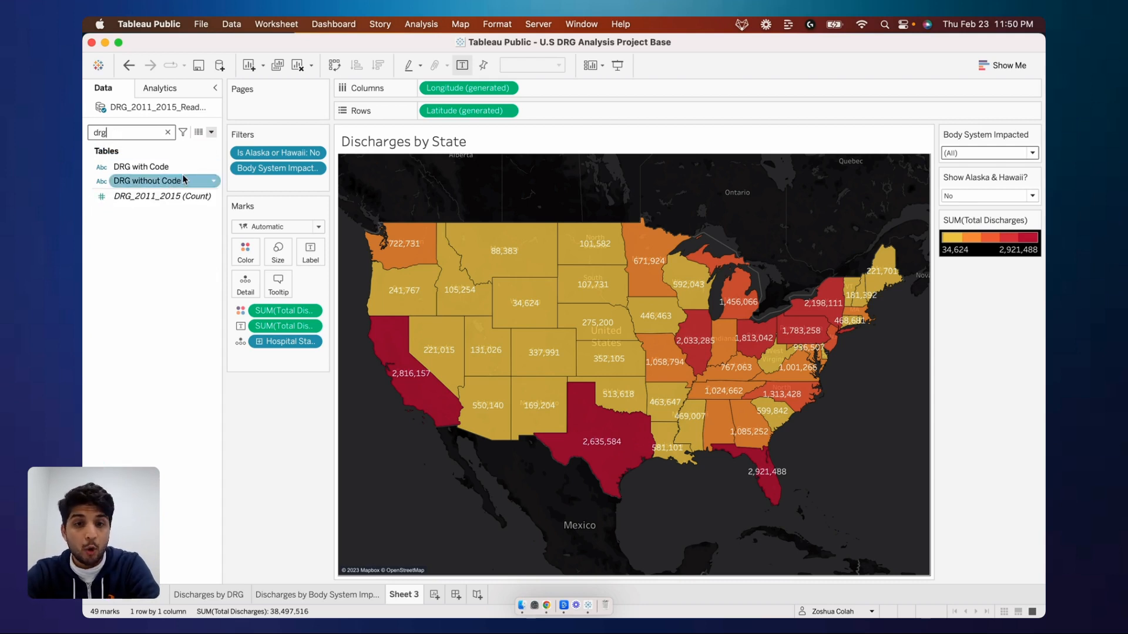
pyautogui.click(183, 167)
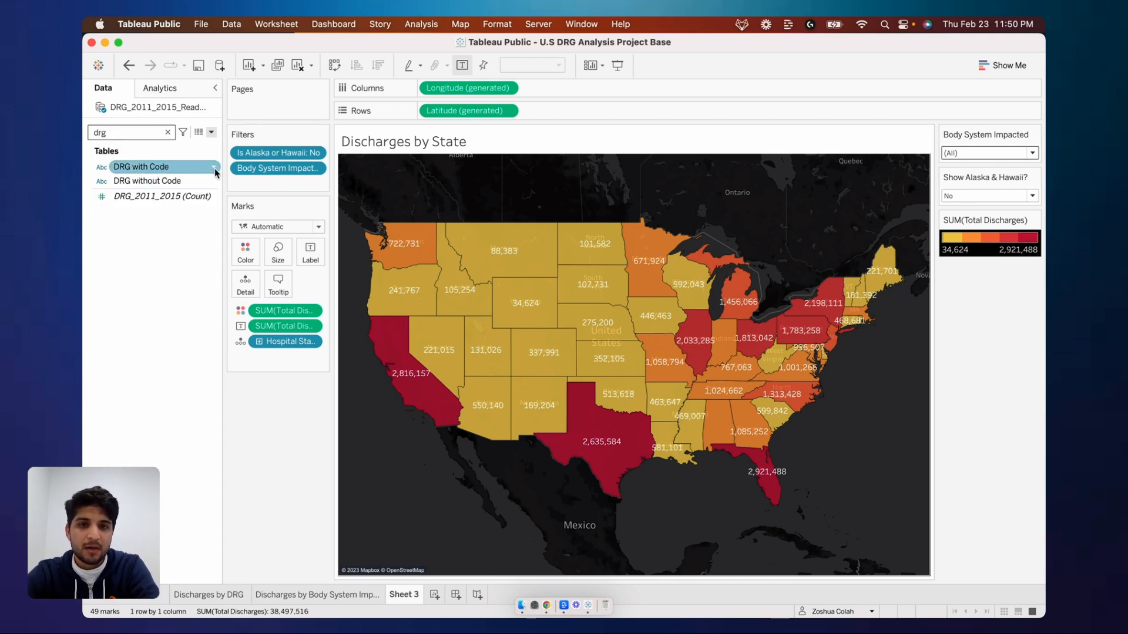
pyautogui.click(214, 169)
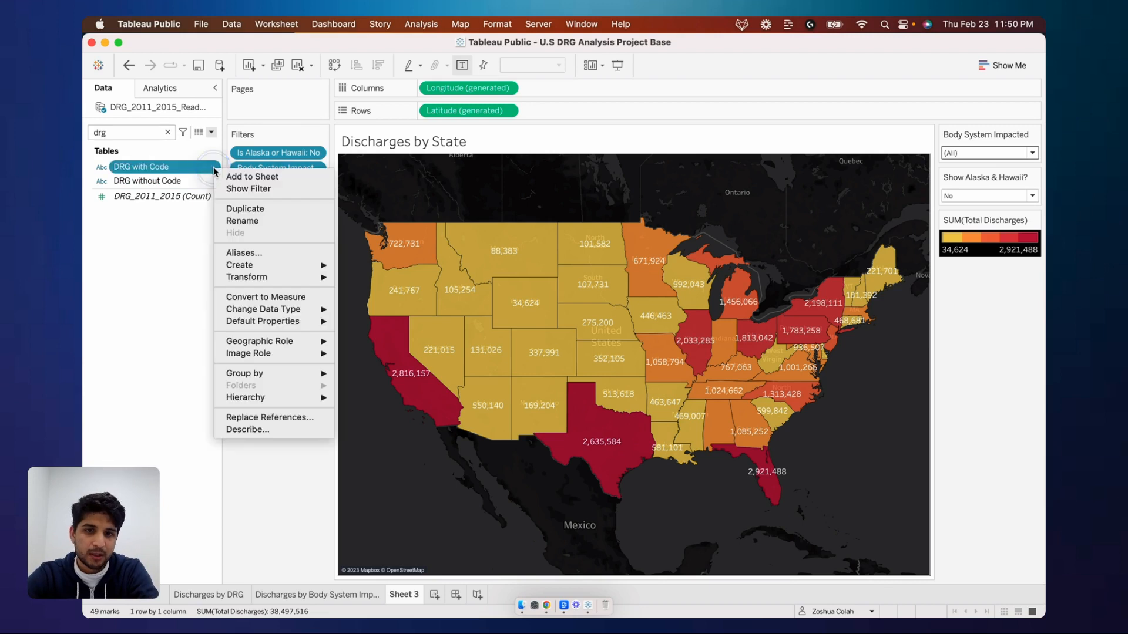
pyautogui.click(234, 189)
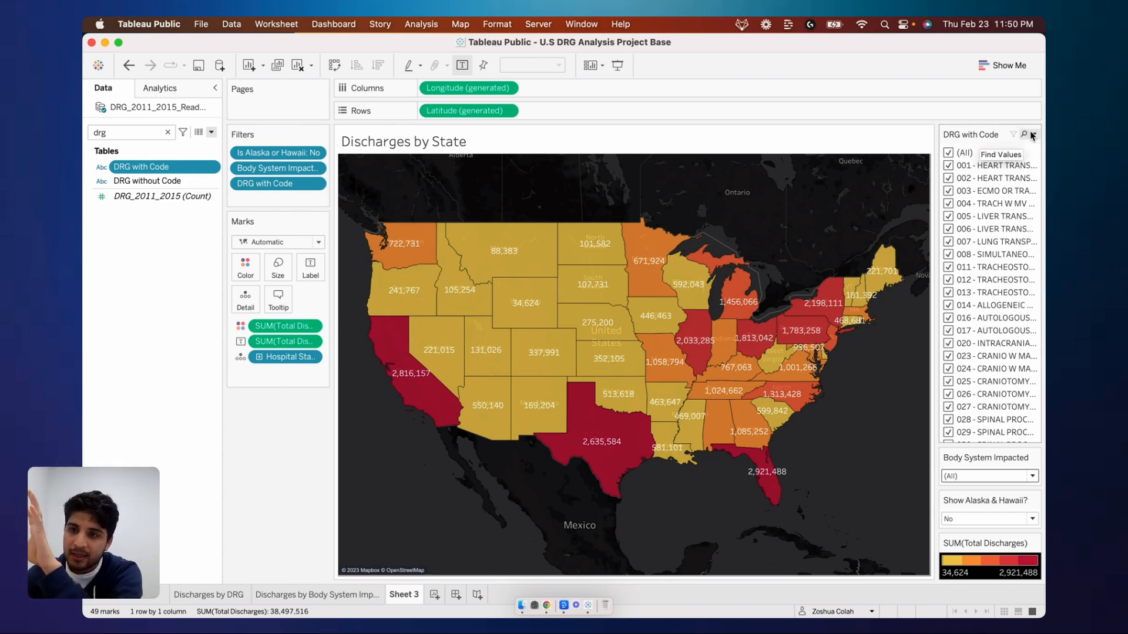
# - Change the DRG with Code filter to Single Value (dropdown) and set it to (All)
pyautogui.click(1034, 135)
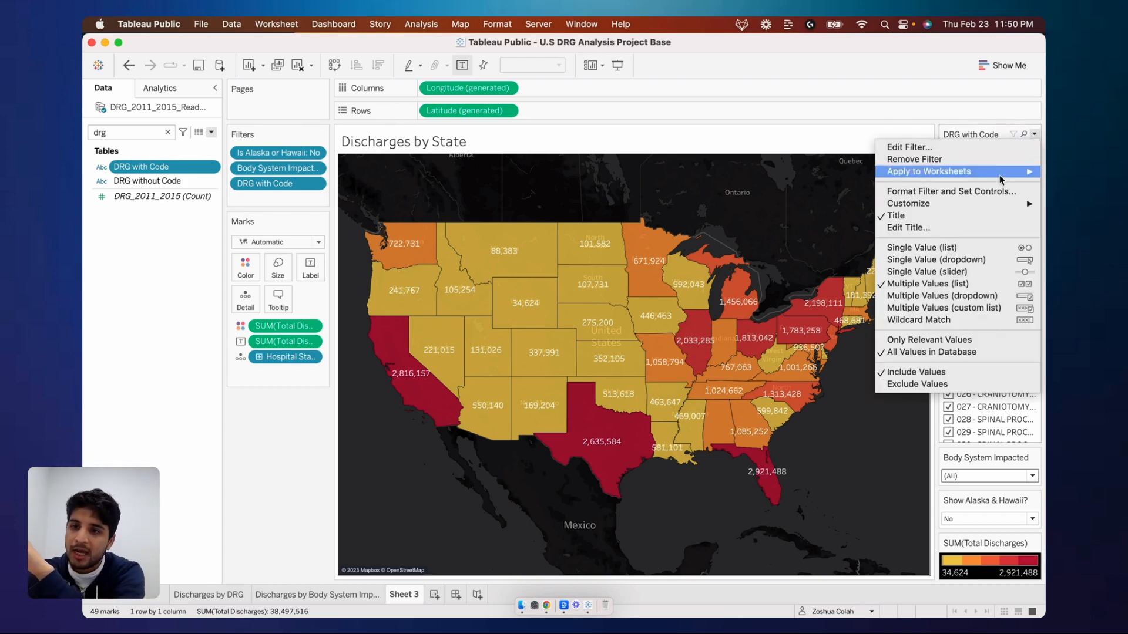
pyautogui.click(943, 259)
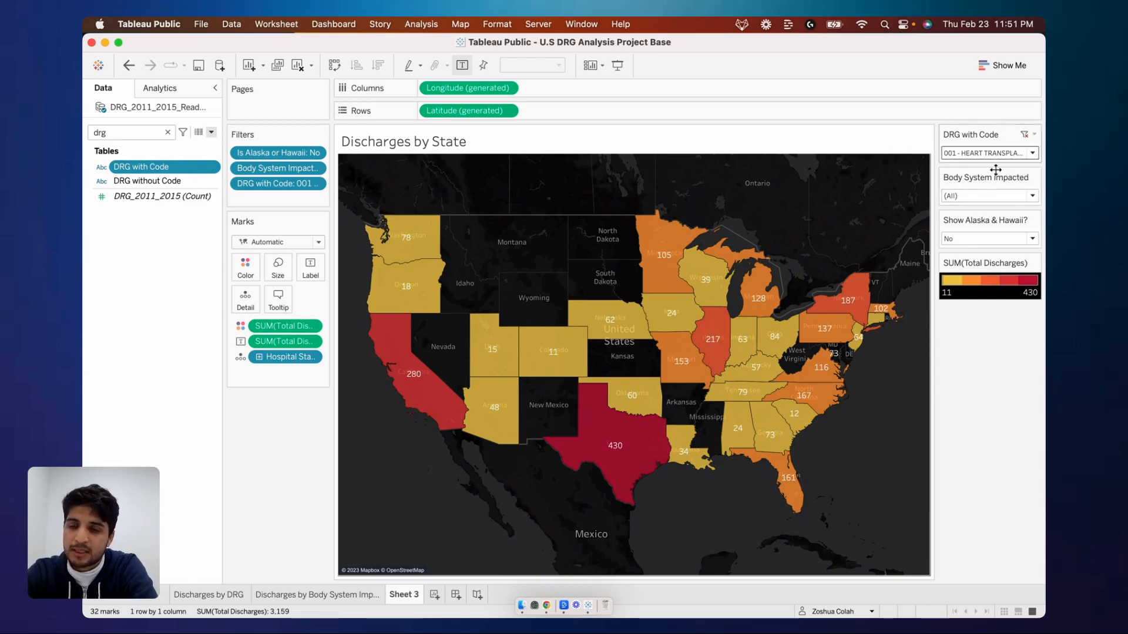
pyautogui.click(967, 154)
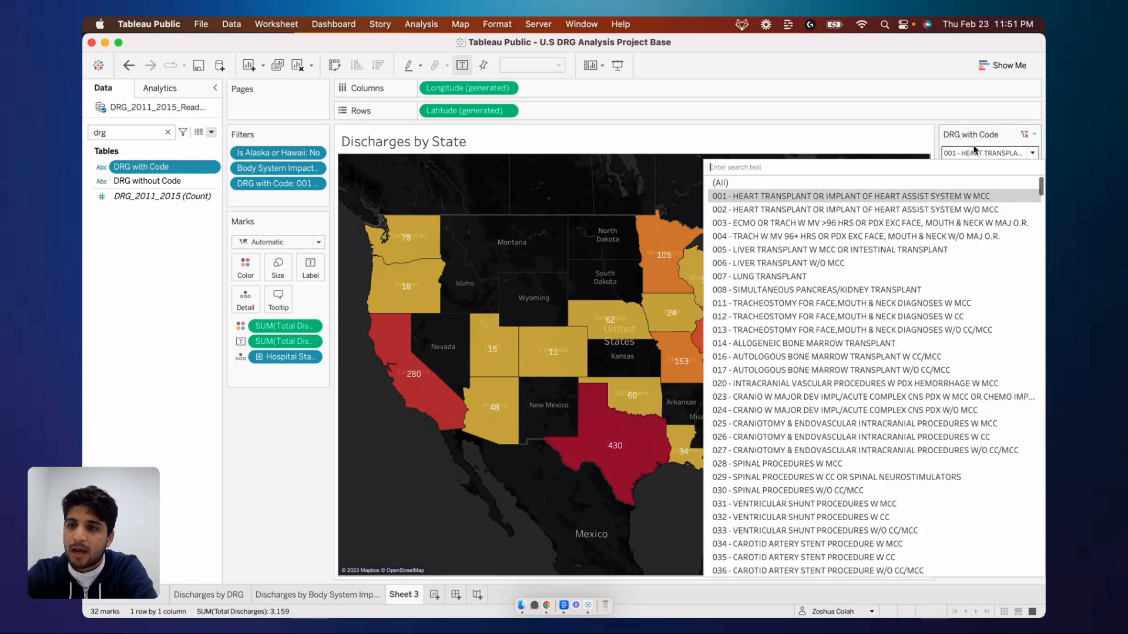
pyautogui.click(932, 181)
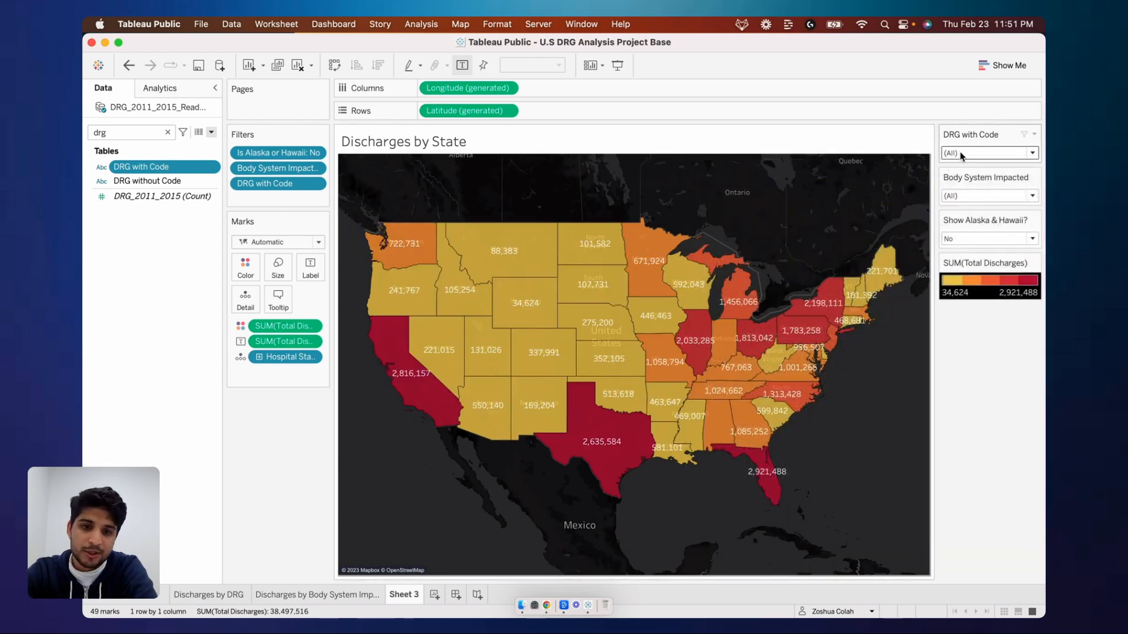
# - Move the Body System Impacted filter above DRG with Code and set it to Circulatory System
pyautogui.moveTo(977, 178); pyautogui.dragTo(980, 136)
pyautogui.click(977, 153)
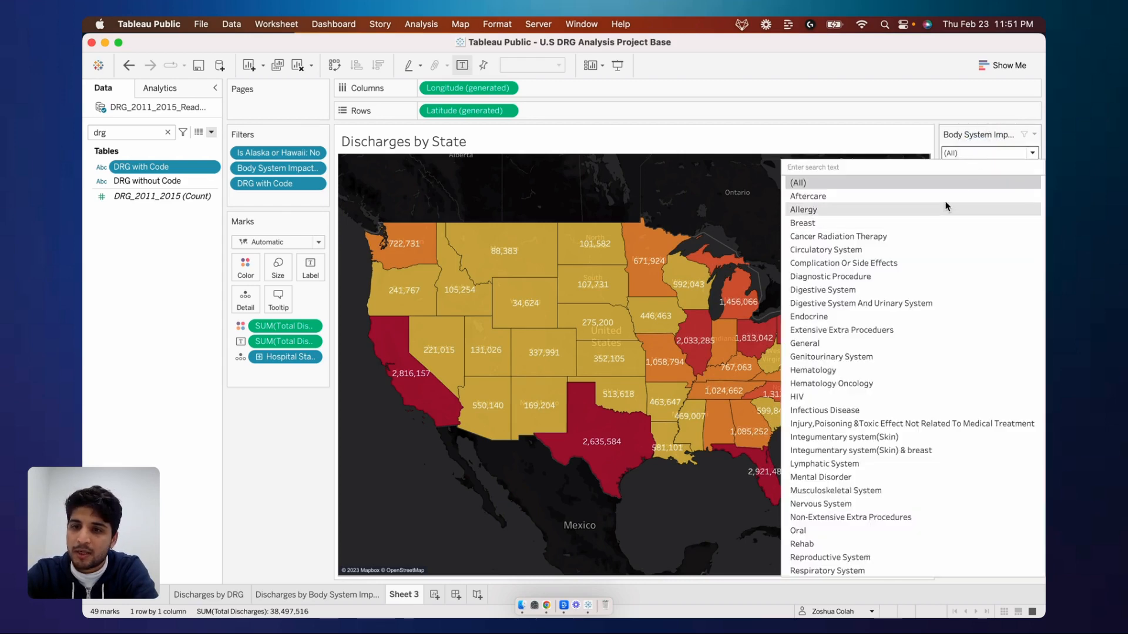
pyautogui.click(850, 250)
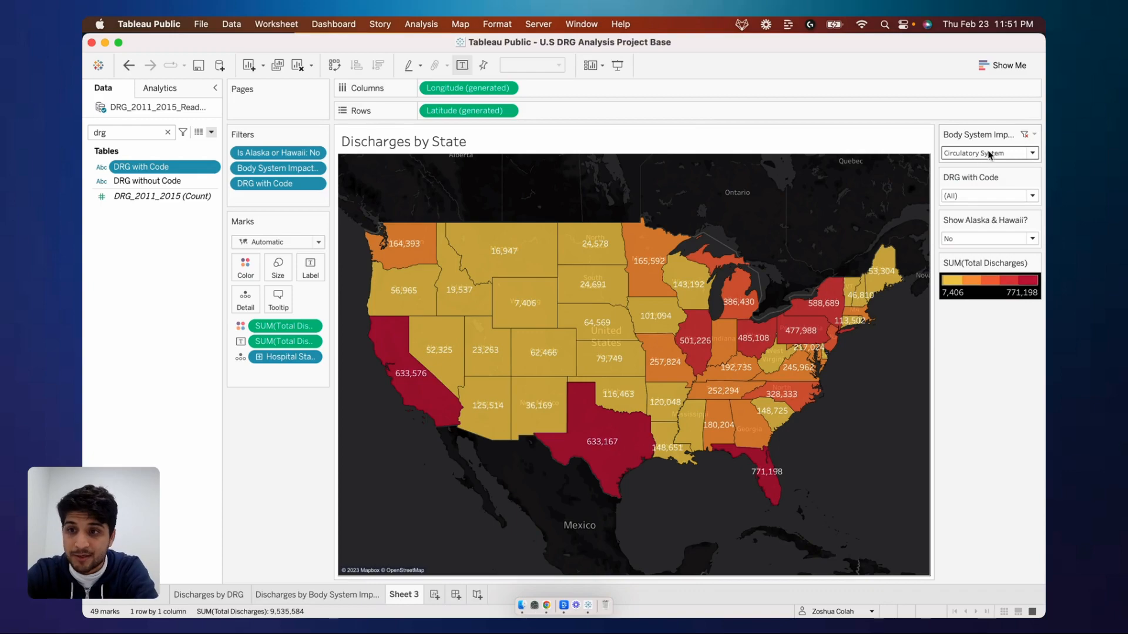
# - Look through the full DRG with Code value list to check which codes it offers for Circulatory System
pyautogui.click(968, 196)
pyautogui.scroll(-10, 883, 435)
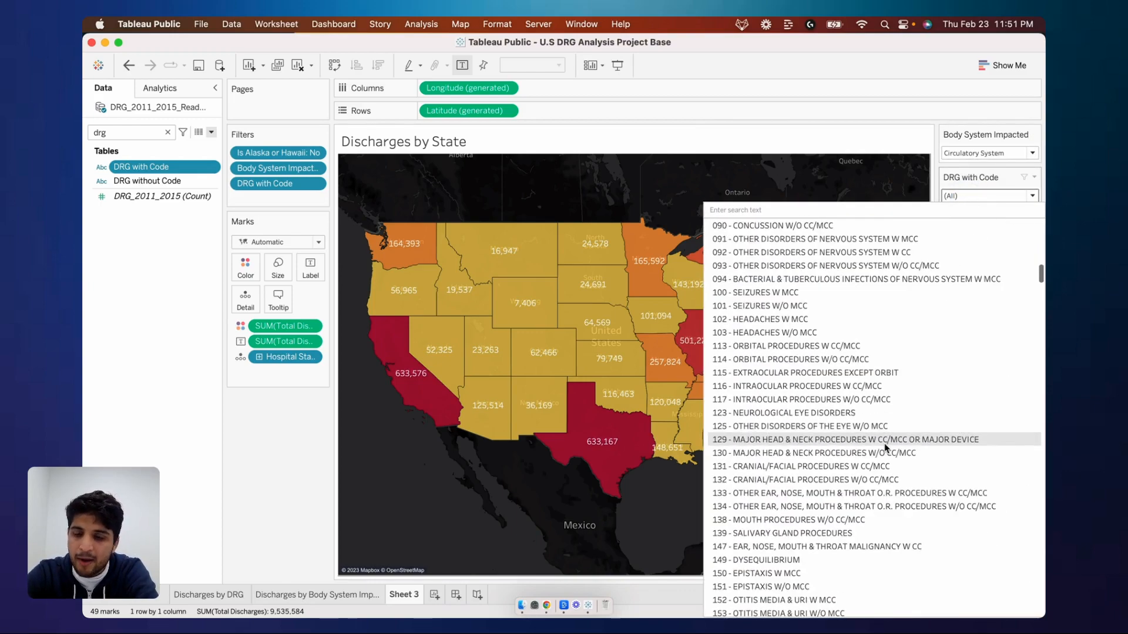
pyautogui.scroll(-20, 884, 443)
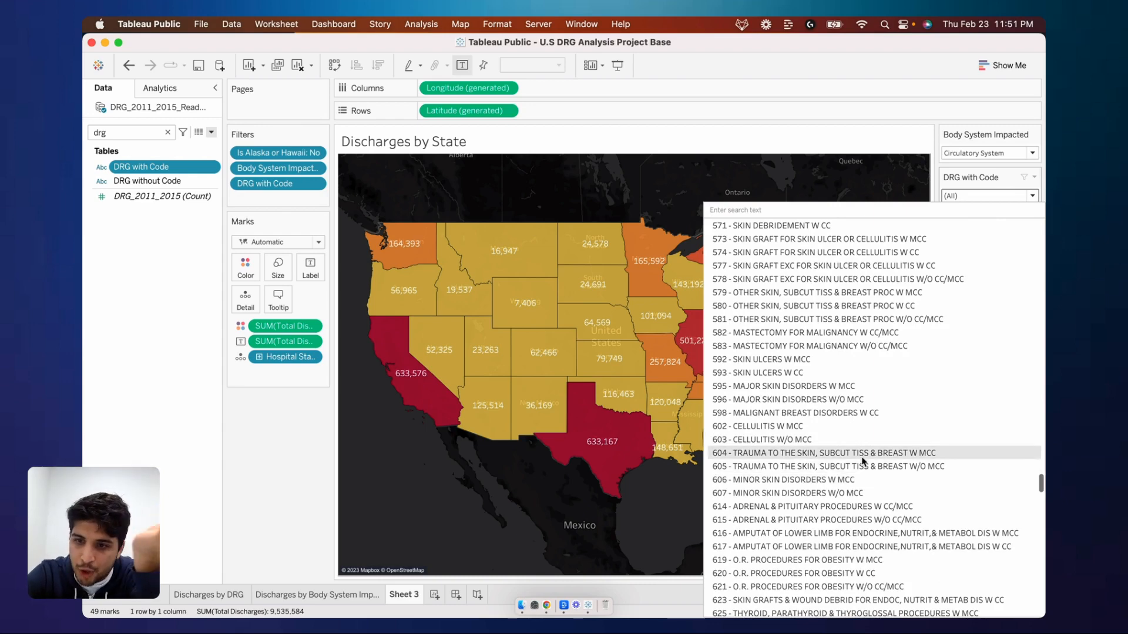
pyautogui.scroll(-20, 862, 456)
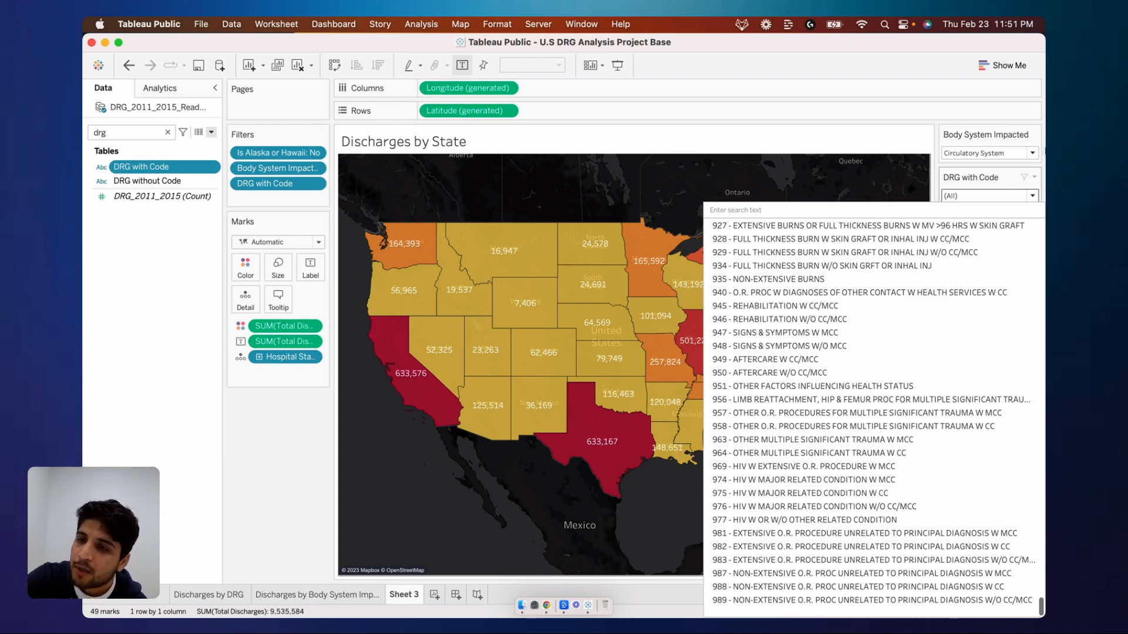
pyautogui.click(1032, 139)
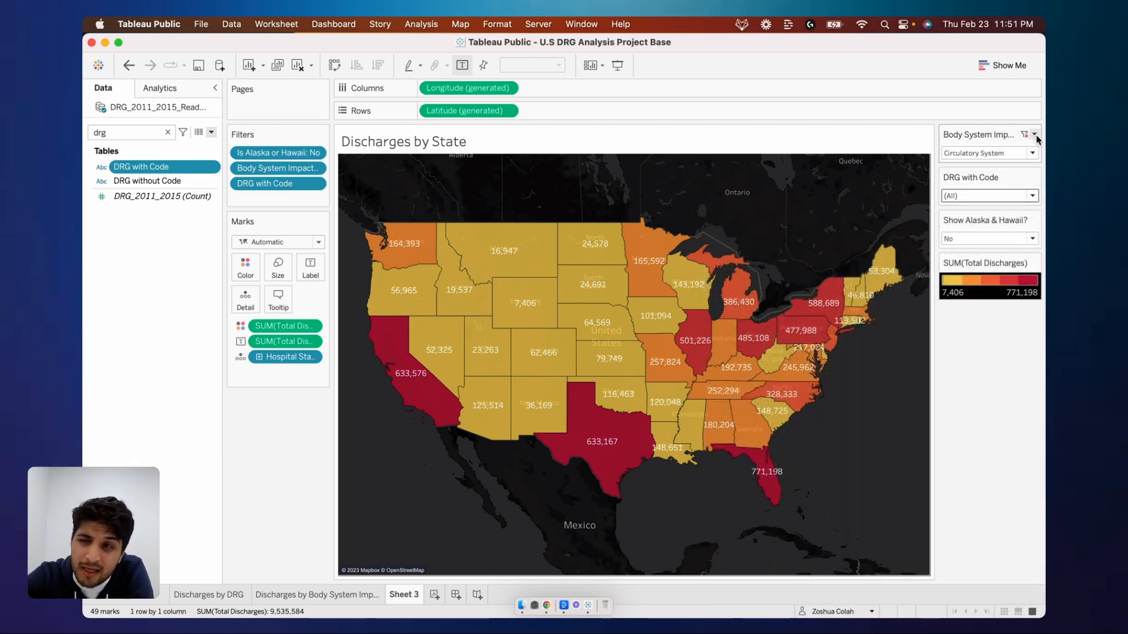
# - Limit both the Body System Impacted and DRG with Code filters to Only Relevant Values
pyautogui.click(1036, 137)
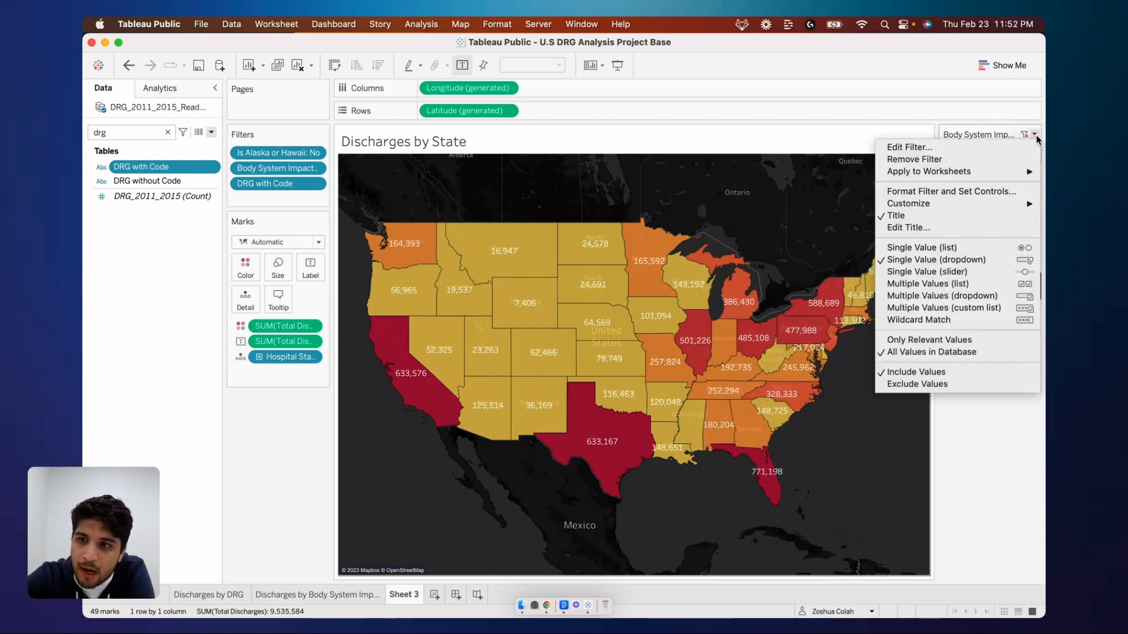
pyautogui.click(894, 341)
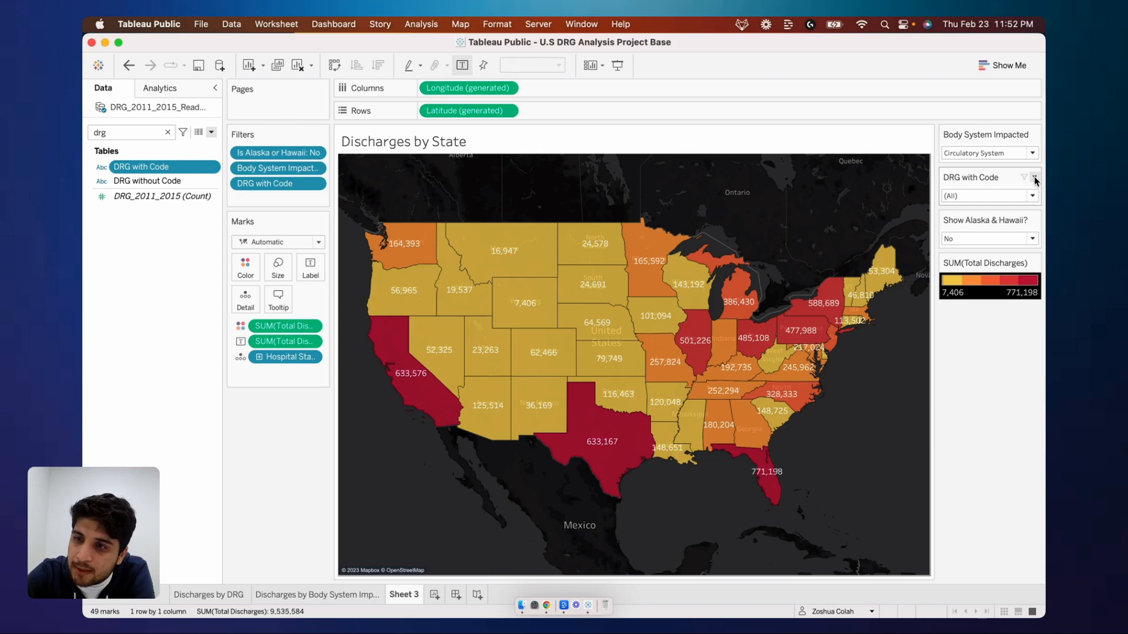
pyautogui.click(1034, 177)
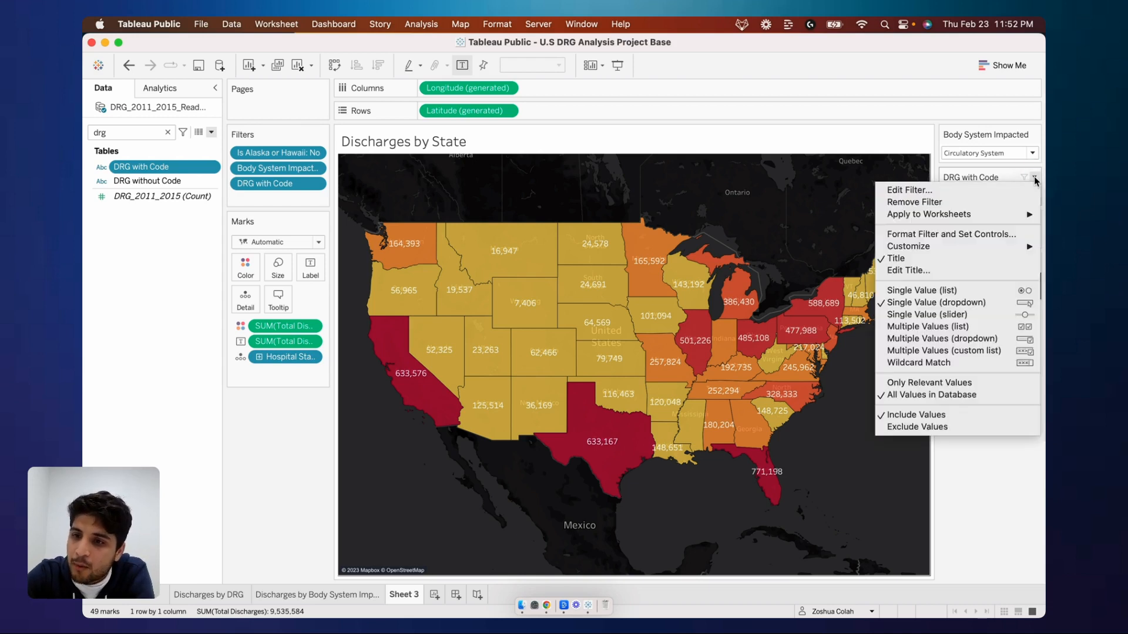
pyautogui.click(940, 388)
# - Reselect Circulatory System, review the DRG codes offered for it, and filter the map to the 003 - ECMO OR TRACH code
pyautogui.click(990, 155)
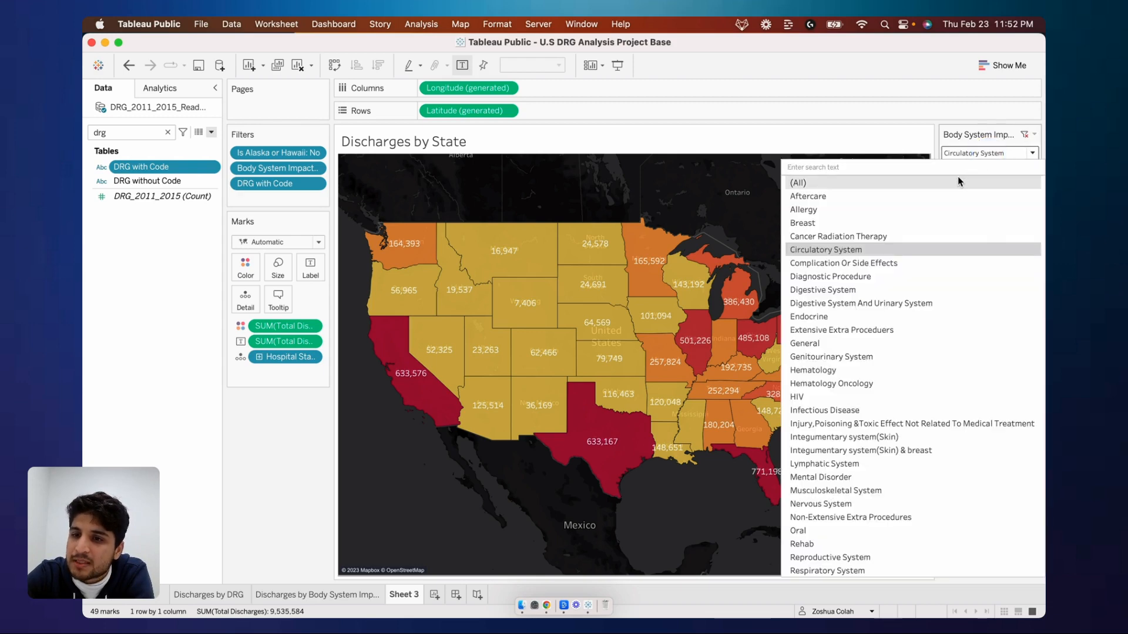
pyautogui.click(909, 251)
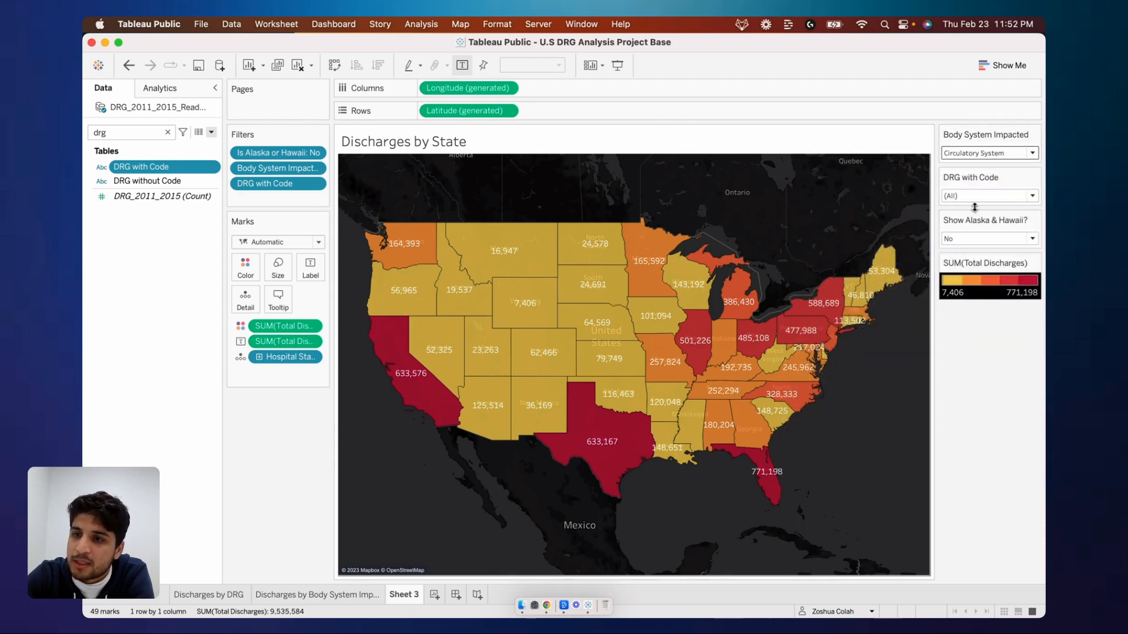
pyautogui.click(1028, 196)
pyautogui.scroll(-5, 903, 417)
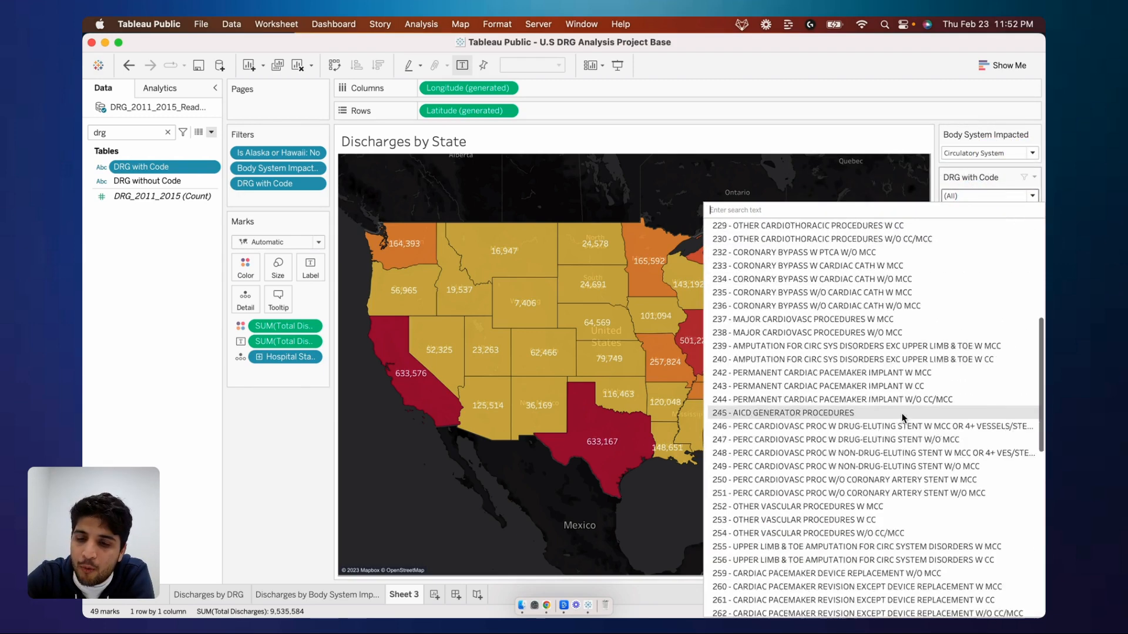
pyautogui.scroll(-5, 903, 418)
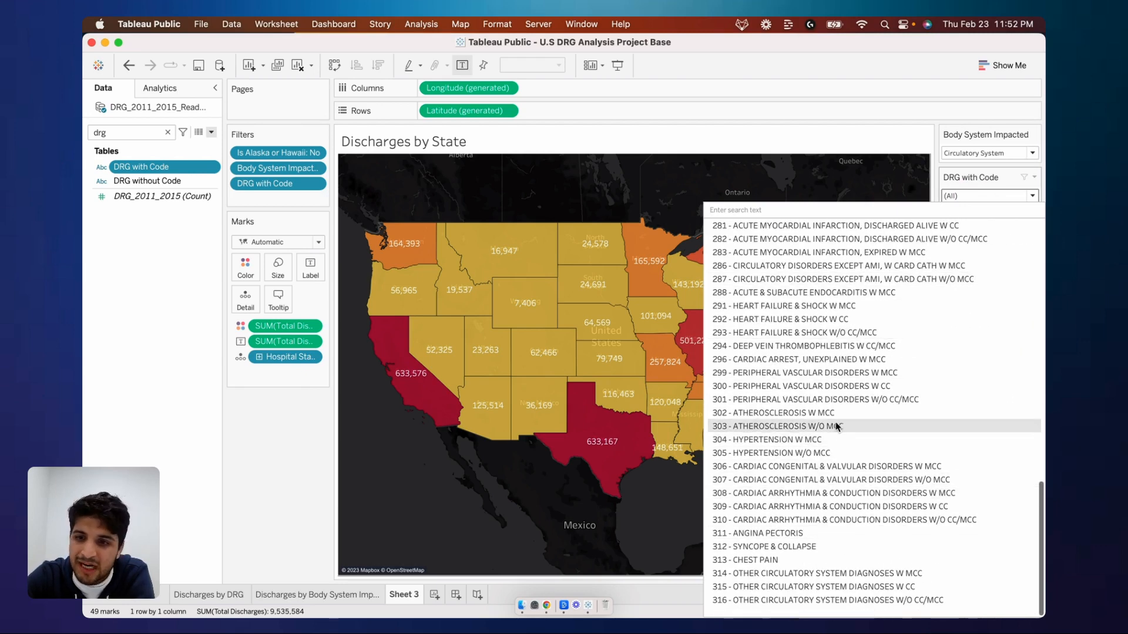
pyautogui.scroll(10, 838, 427)
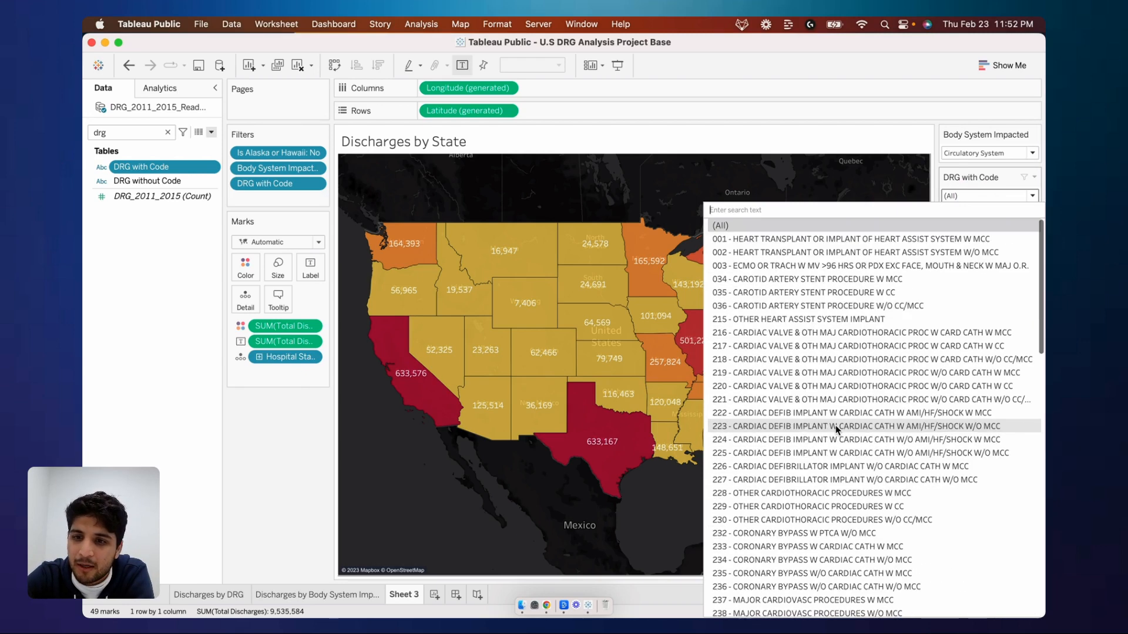
pyautogui.click(801, 265)
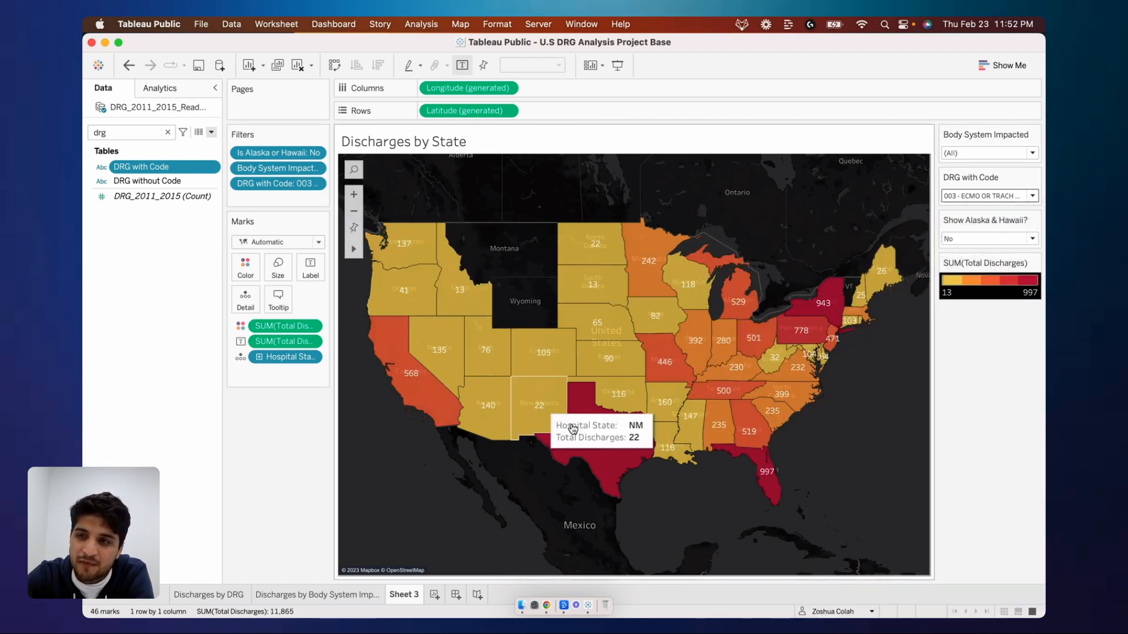
# - Set the Body System Impacted and DRG with Code filters to (All)
pyautogui.click(968, 154)
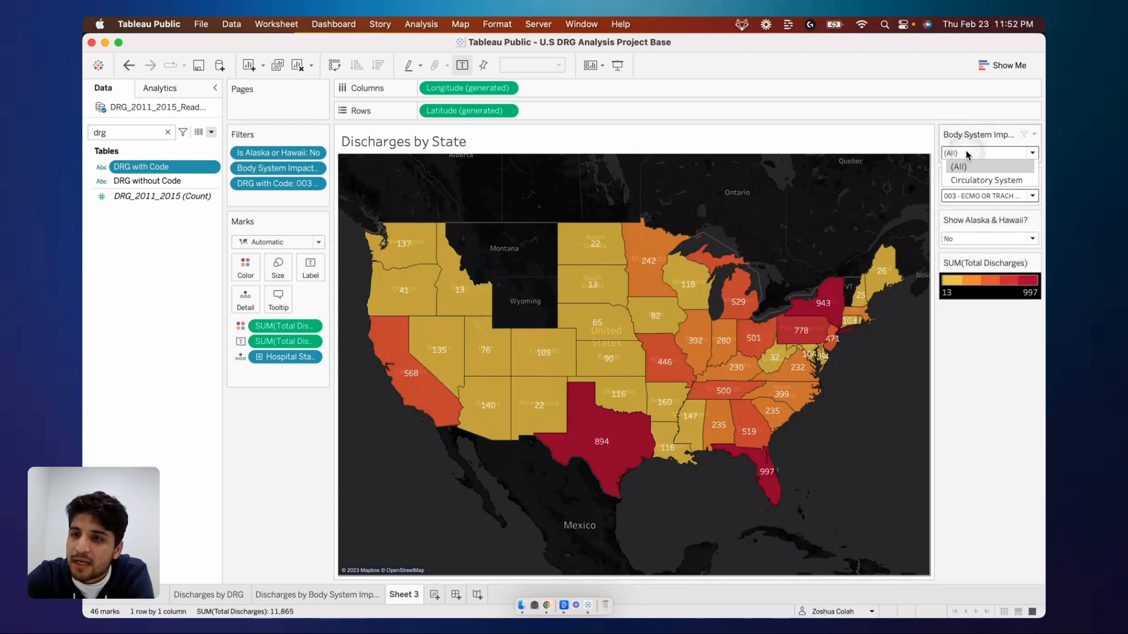
pyautogui.click(963, 167)
pyautogui.click(963, 196)
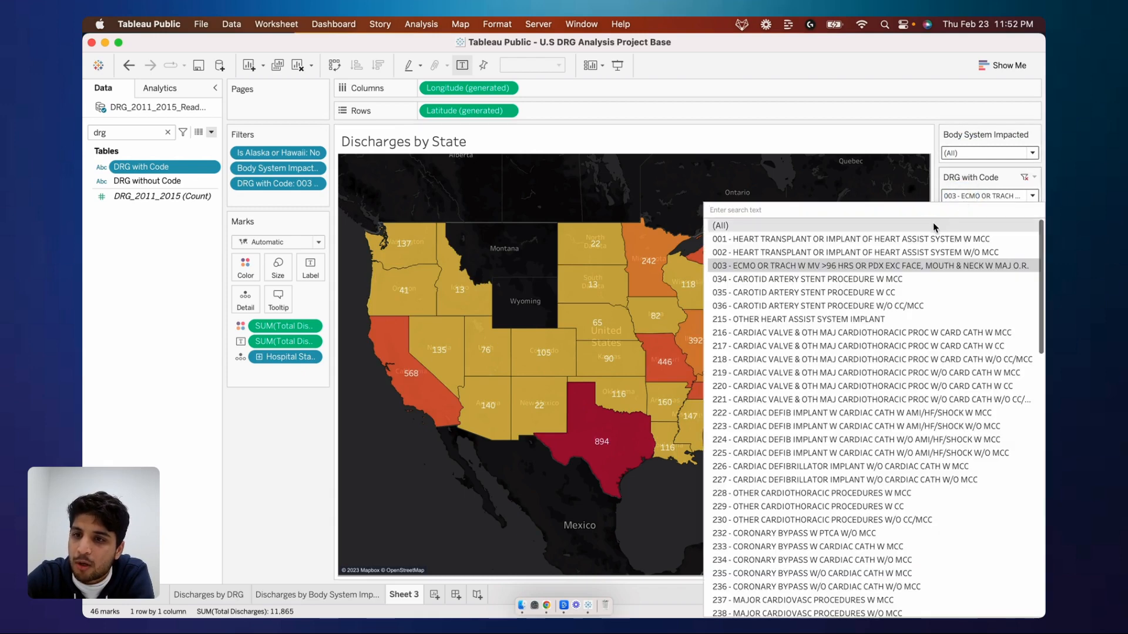
pyautogui.click(934, 225)
# - Filter the map to HIV to check the DRG codes offered for it, and reset Body System Impacted to (All)
pyautogui.click(992, 154)
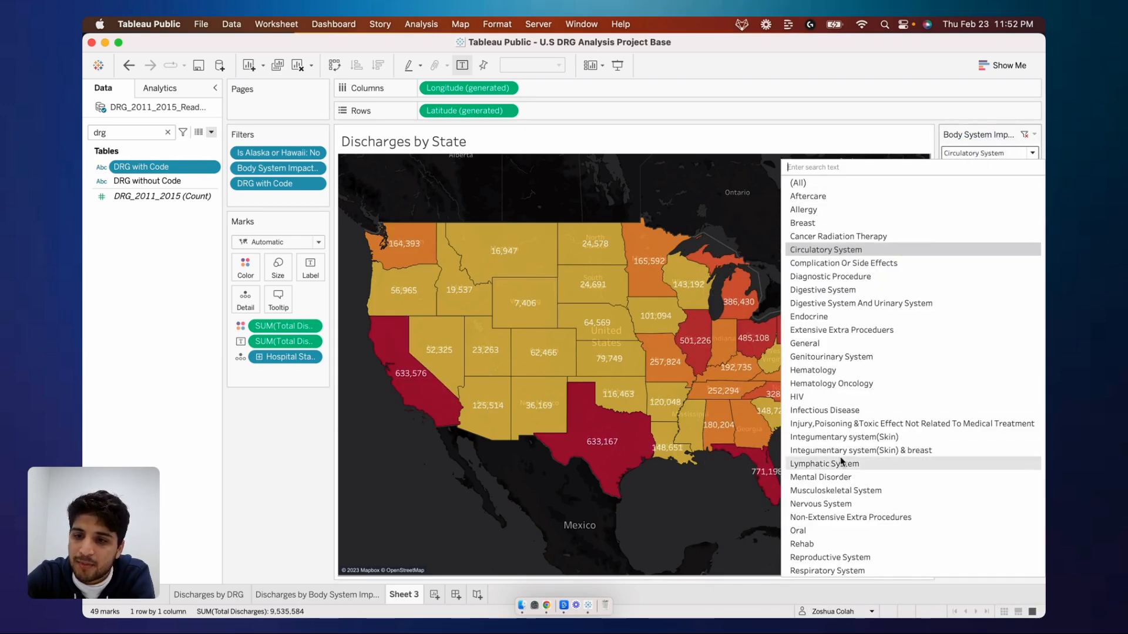
pyautogui.click(858, 399)
pyautogui.click(982, 198)
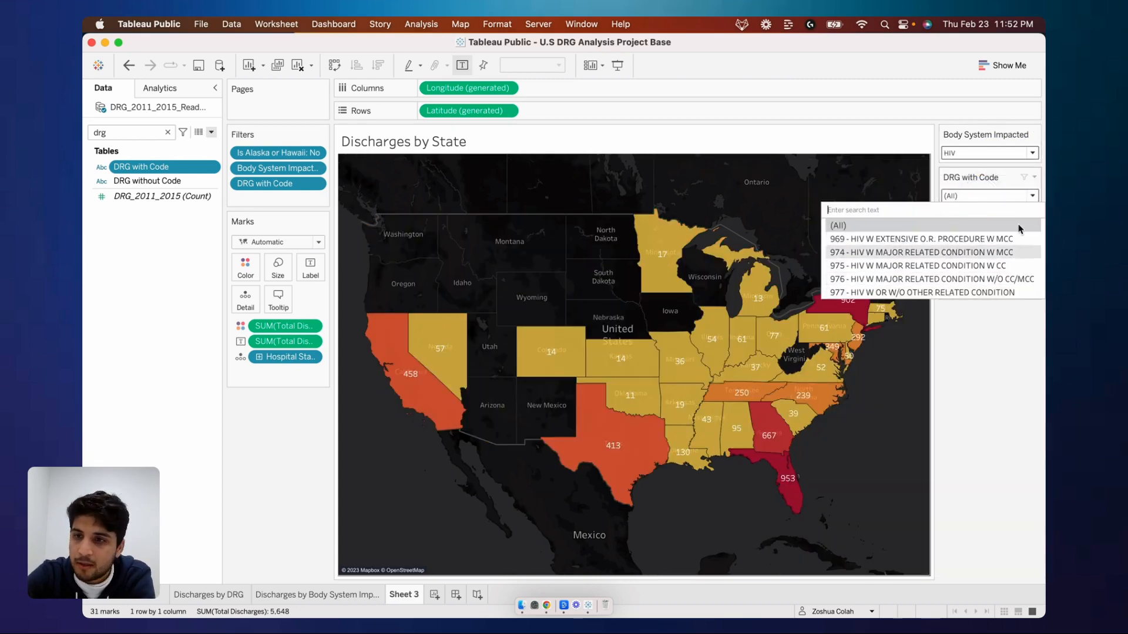
pyautogui.click(959, 230)
pyautogui.click(980, 154)
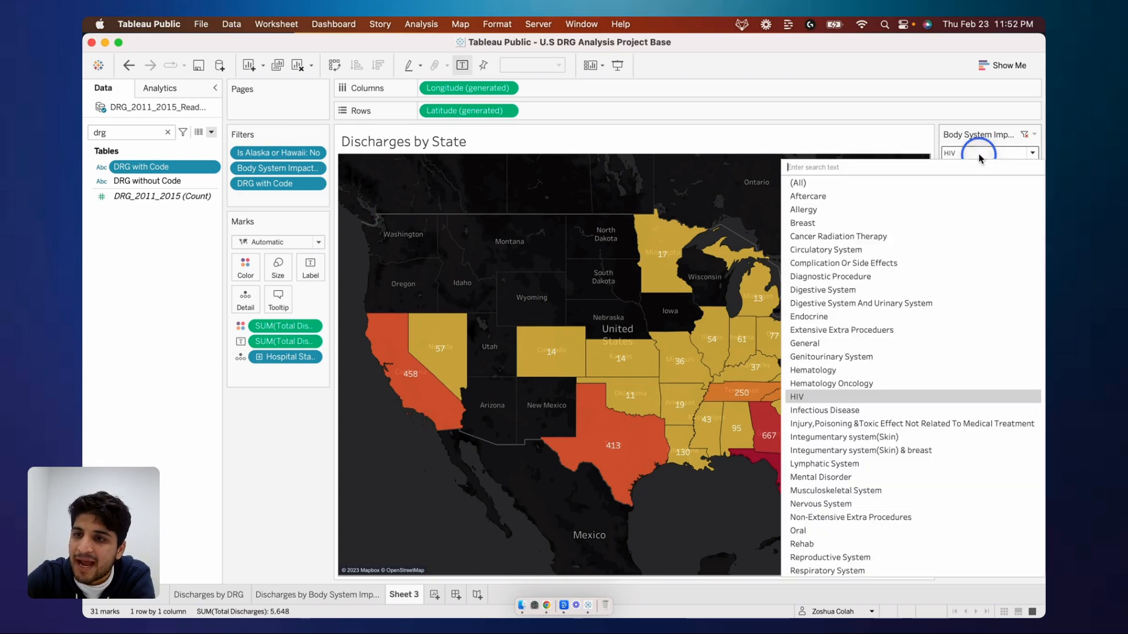
pyautogui.click(962, 182)
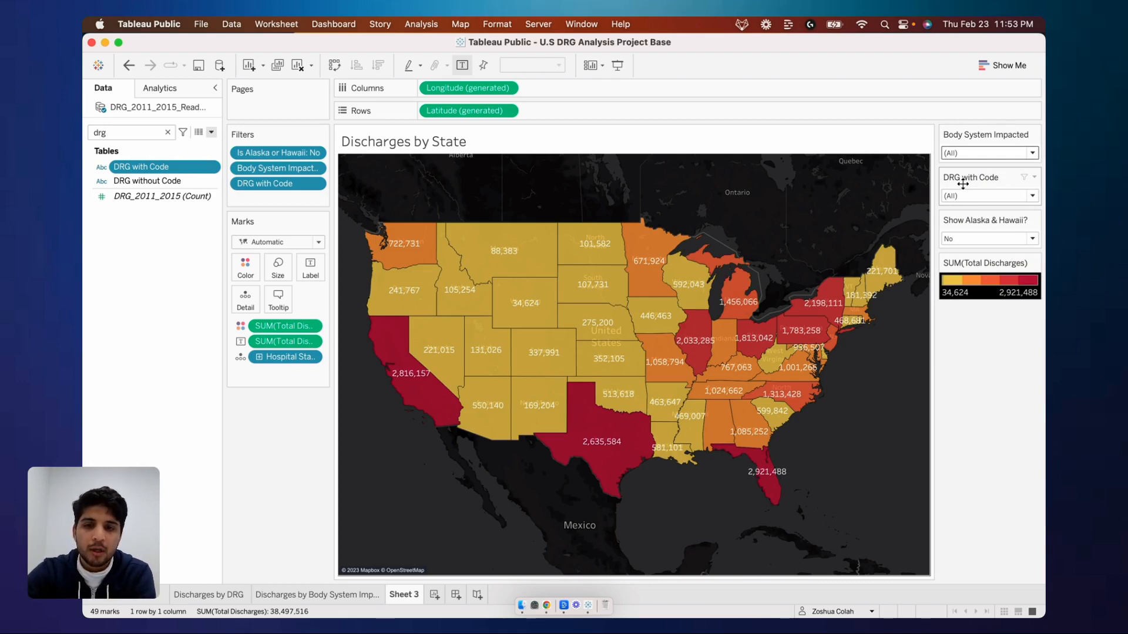
# - Switch to the Google Slides workshop deck to review the client's questions on slide 28, and return to Tableau Public
pyautogui.hotkey('ctrl', 'Up')
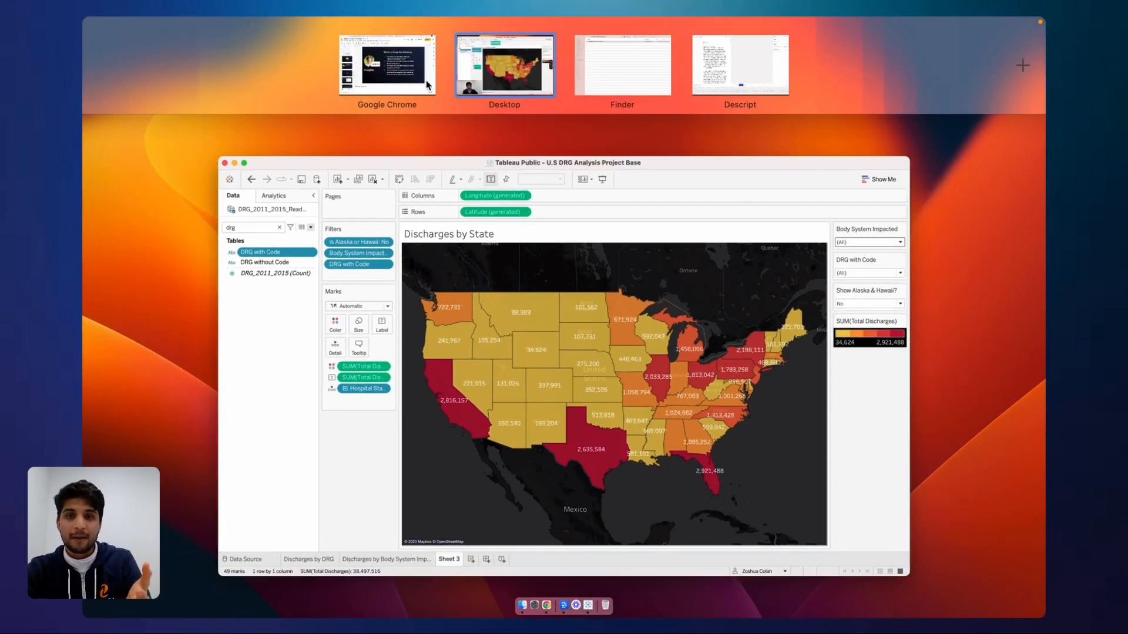
pyautogui.click(411, 80)
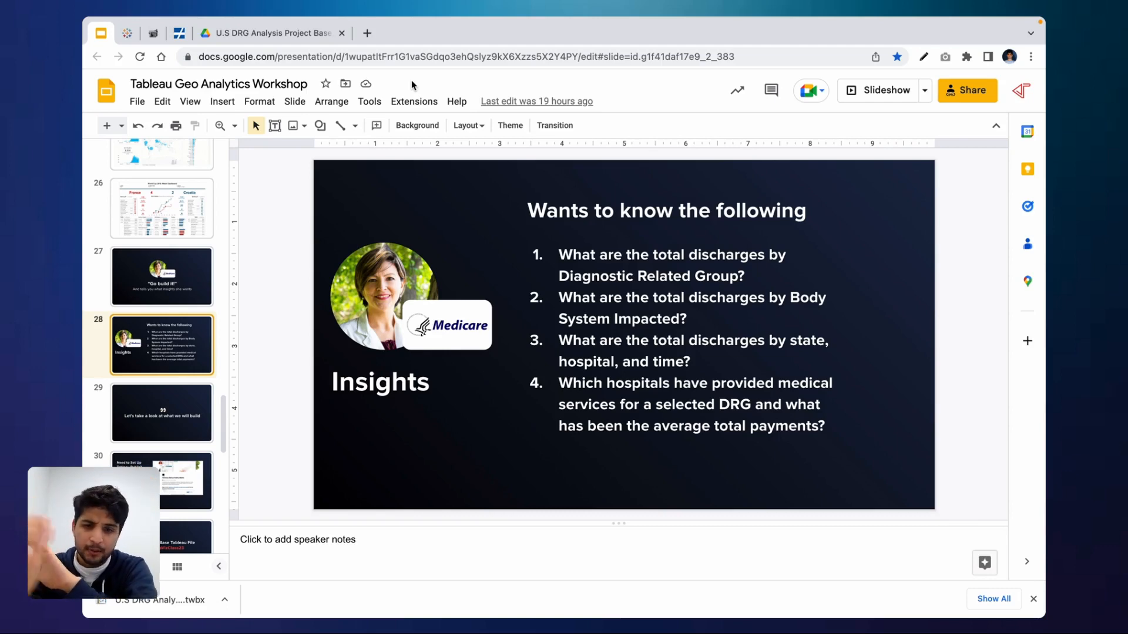
pyautogui.hotkey('ctrl', 'Up')
pyautogui.click(597, 394)
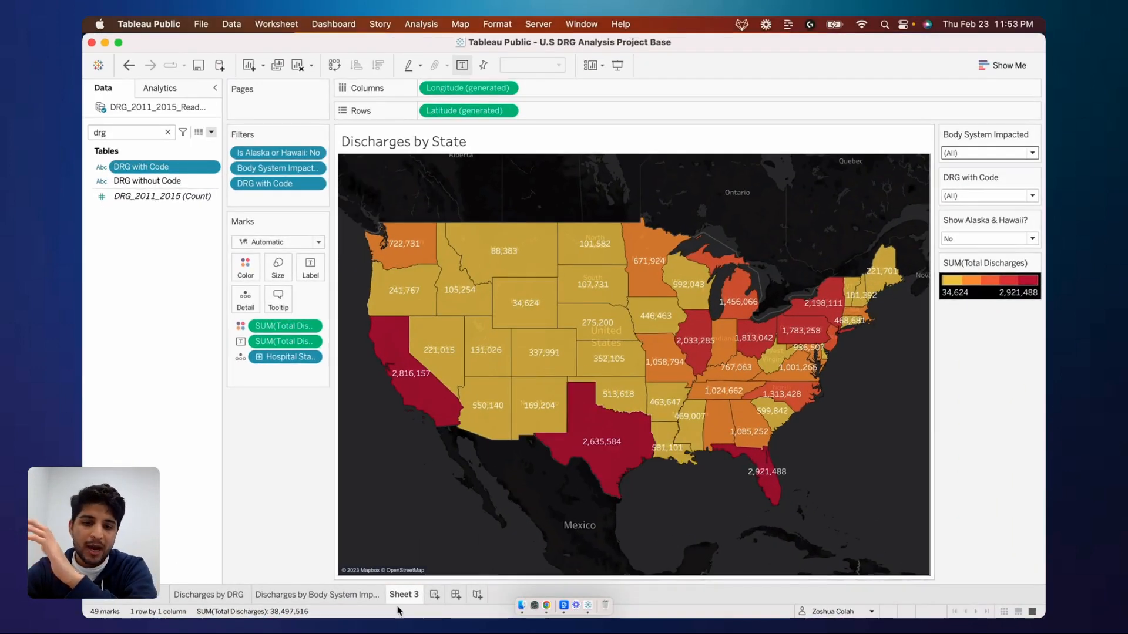
# - Open the name of the Sheet 3 worksheet for editing
pyautogui.doubleClick(402, 595)
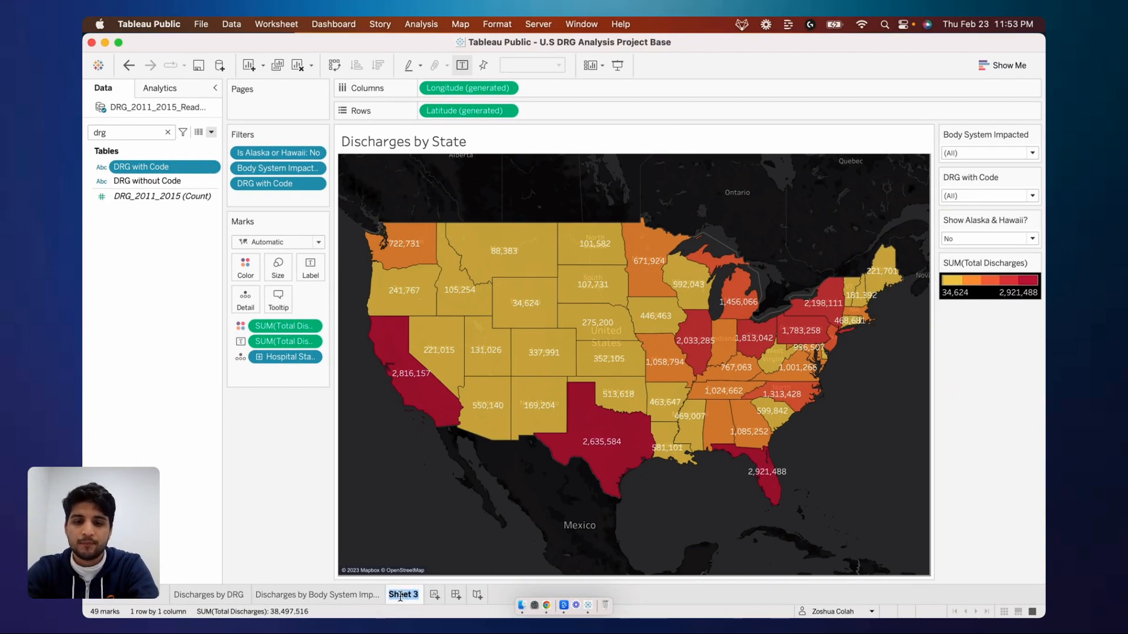
# - Rename the map sheet's tab as Discharges by State and add a new worksheet
pyautogui.write('Discharges by State')
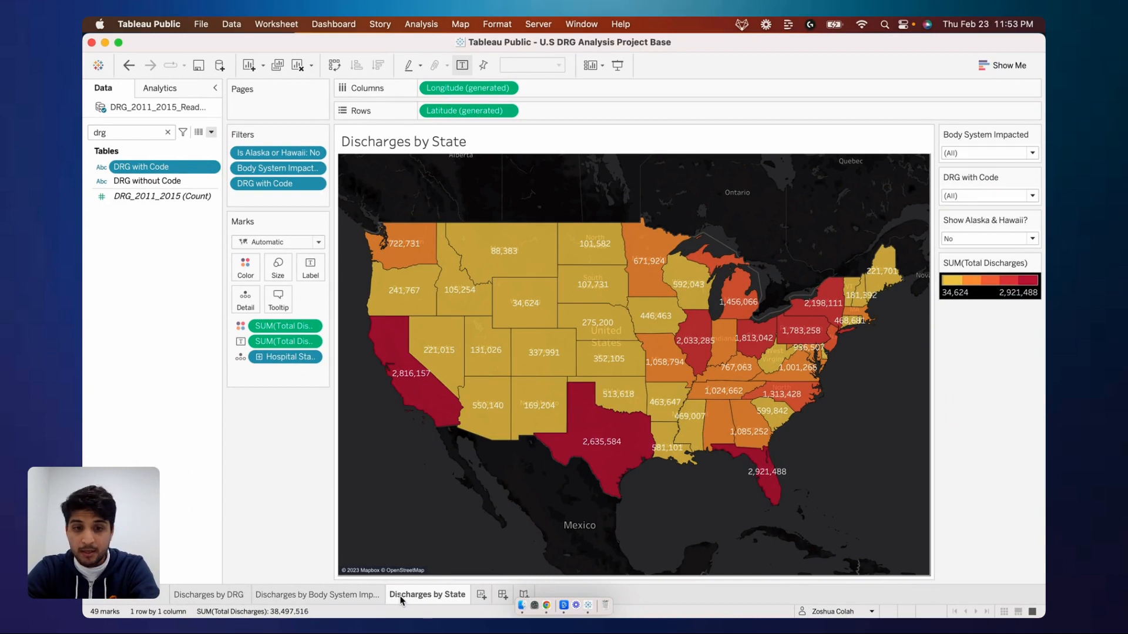
pyautogui.click(481, 596)
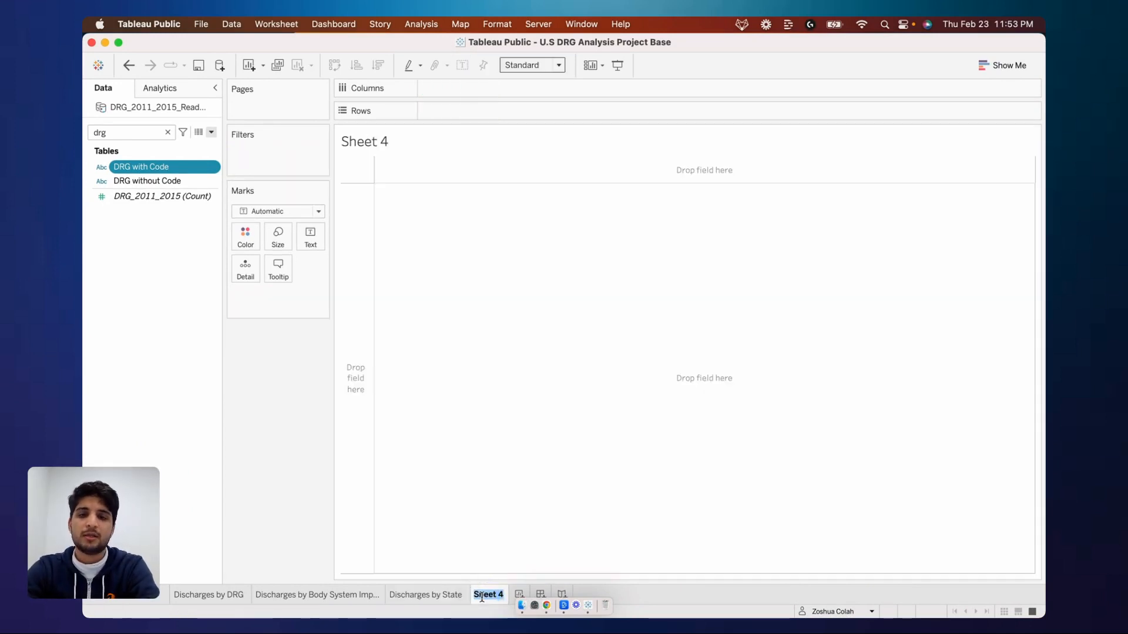
# - Title the new worksheet and its tab Discharges by Time, and clear the data field search
pyautogui.doubleClick(387, 144)
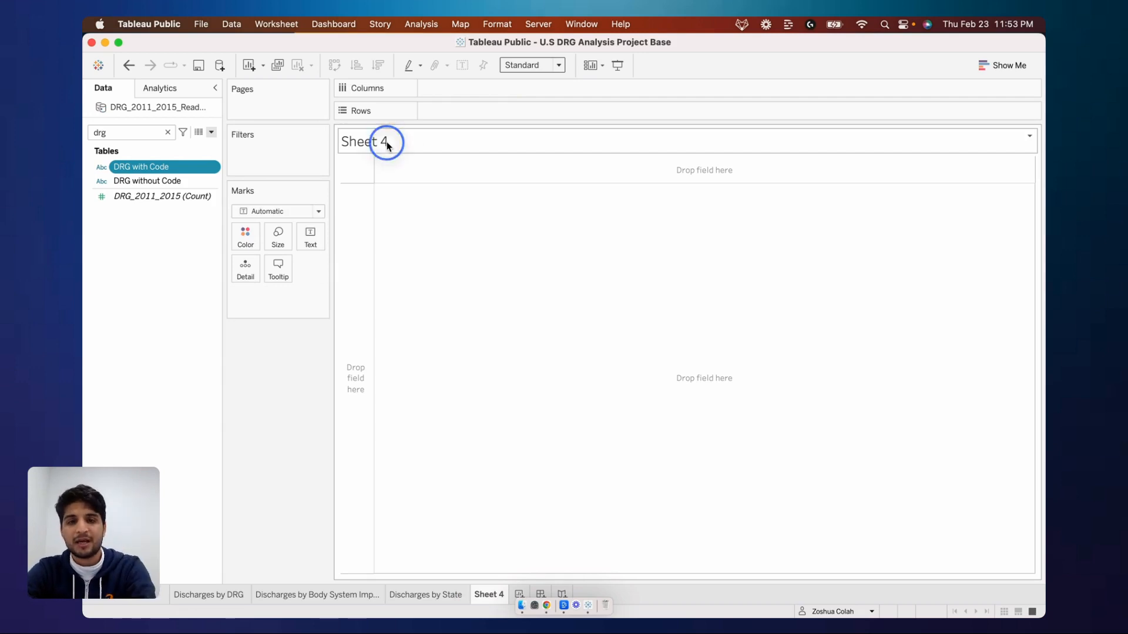
pyautogui.write('Dischar')
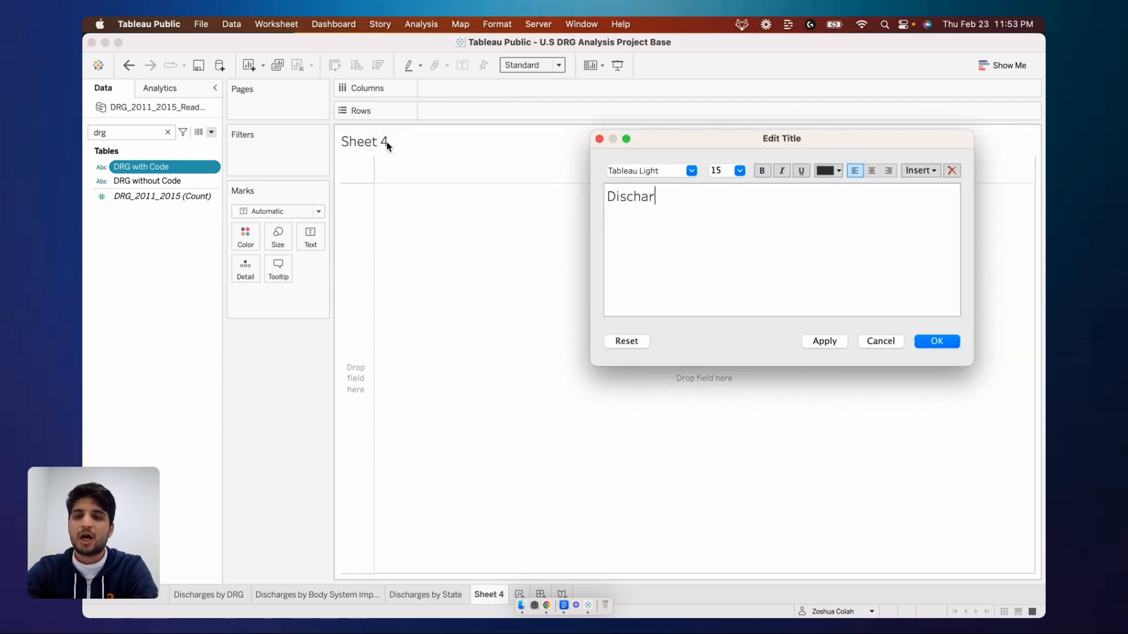
pyautogui.write('ges by Time')
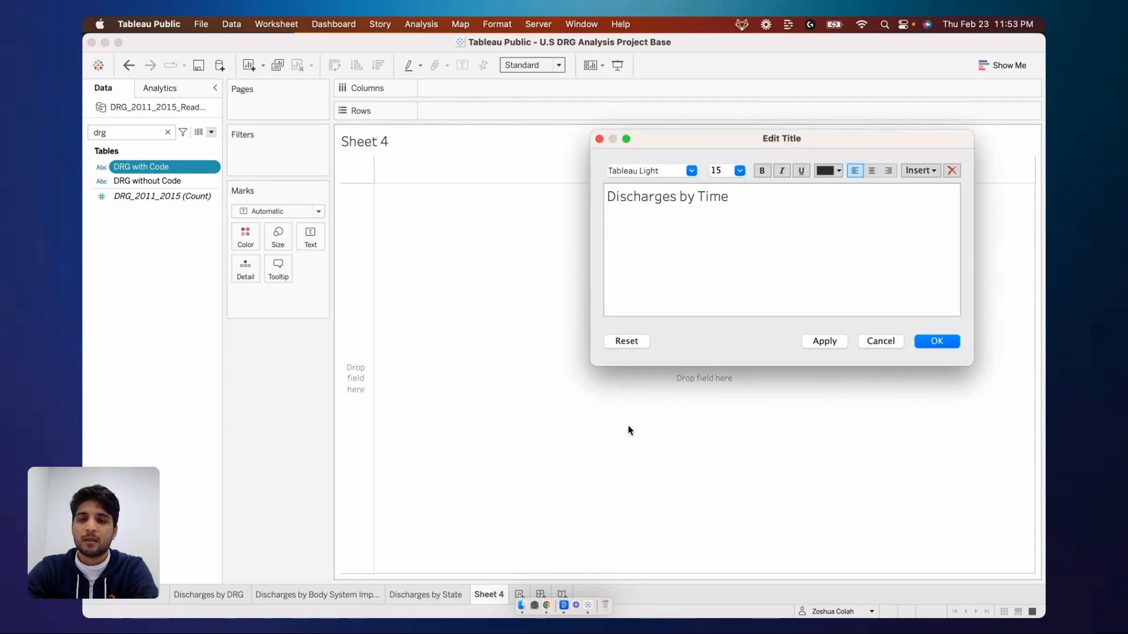
pyautogui.click(921, 341)
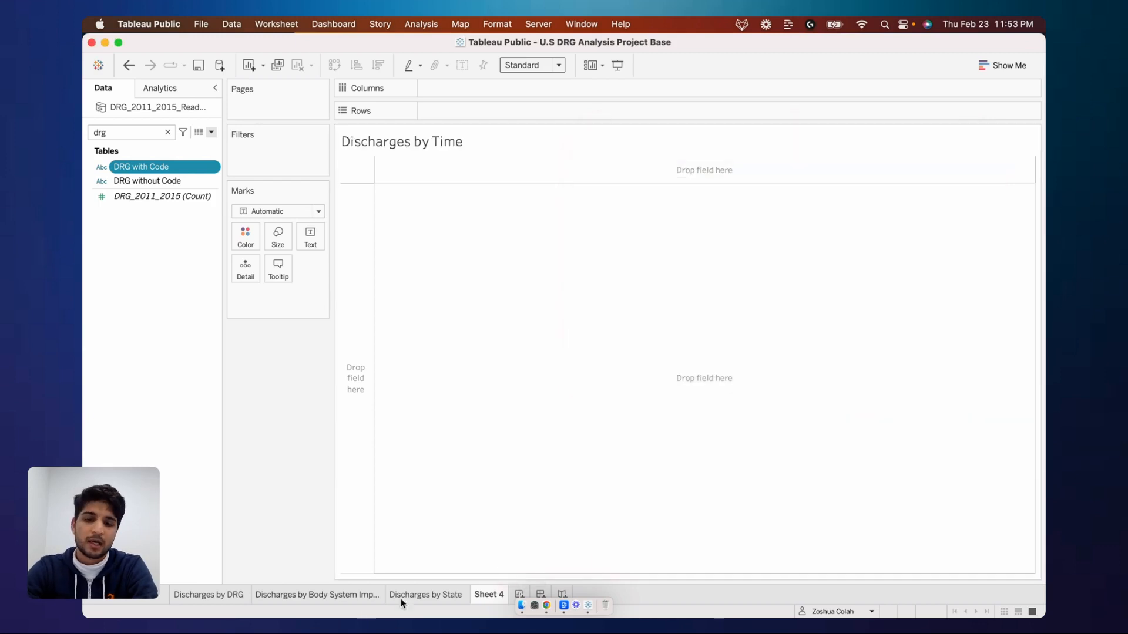
pyautogui.doubleClick(488, 595)
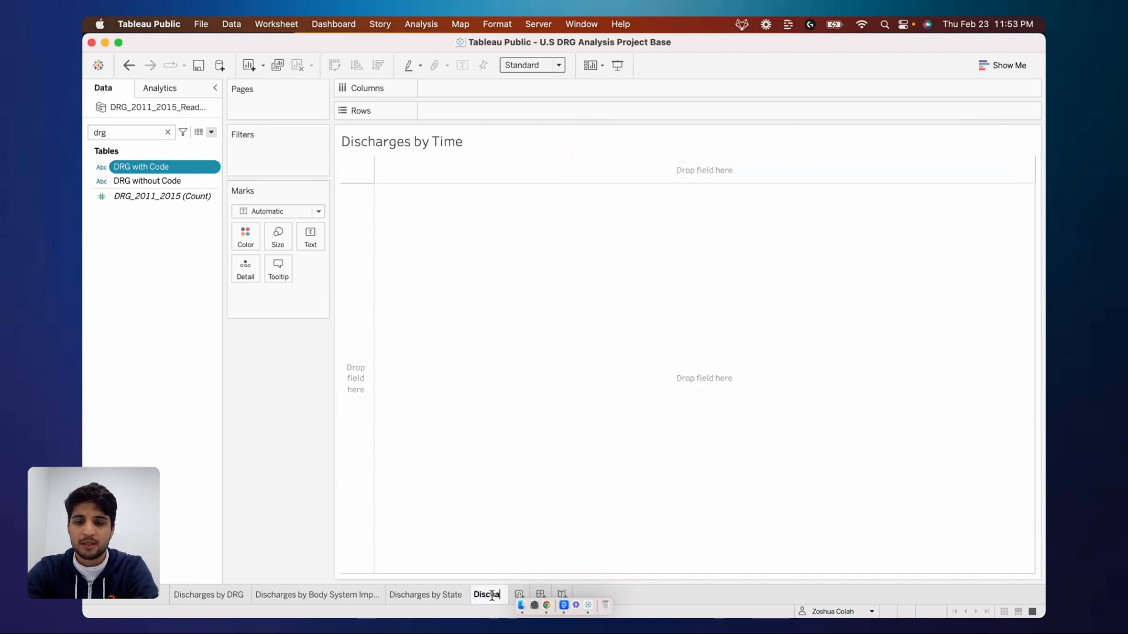
pyautogui.write('Discharges by Time')
pyautogui.press('Return')
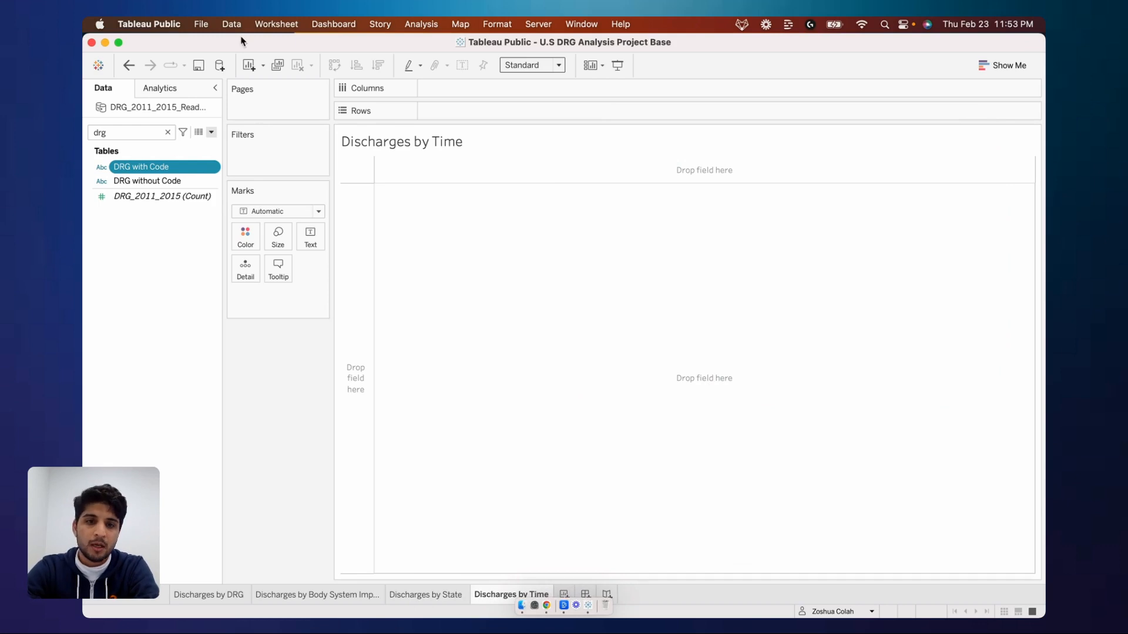
pyautogui.click(168, 132)
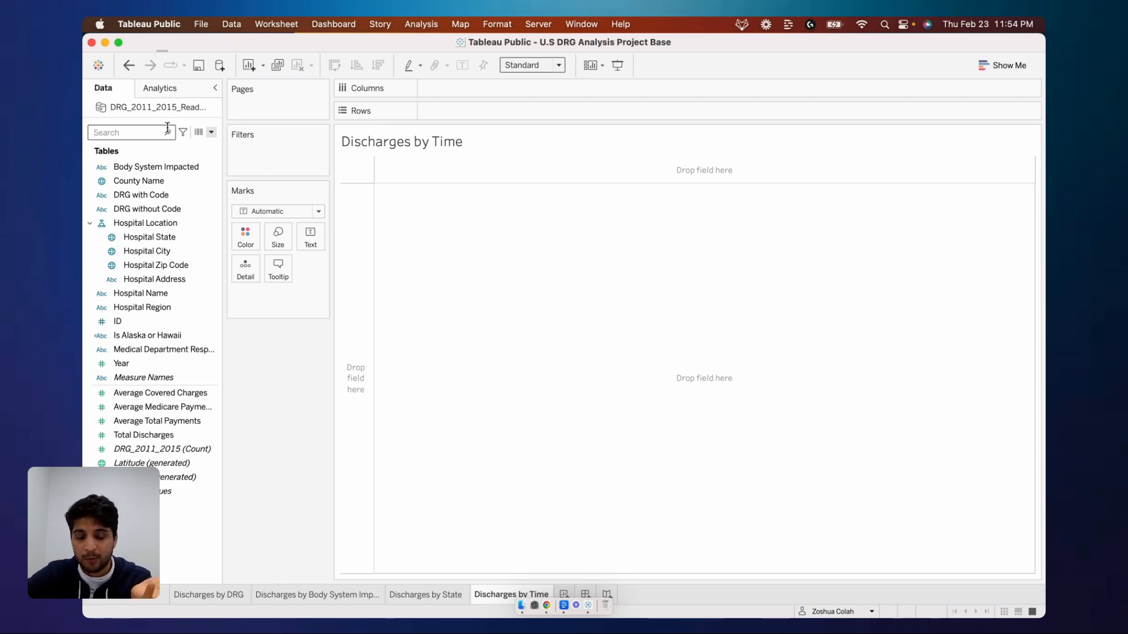
# - Switch to the Chrome browser, search Google for shopify stock in a new tab, and view the 5Y price chart
pyautogui.hotkey('ctrl', 'Right')
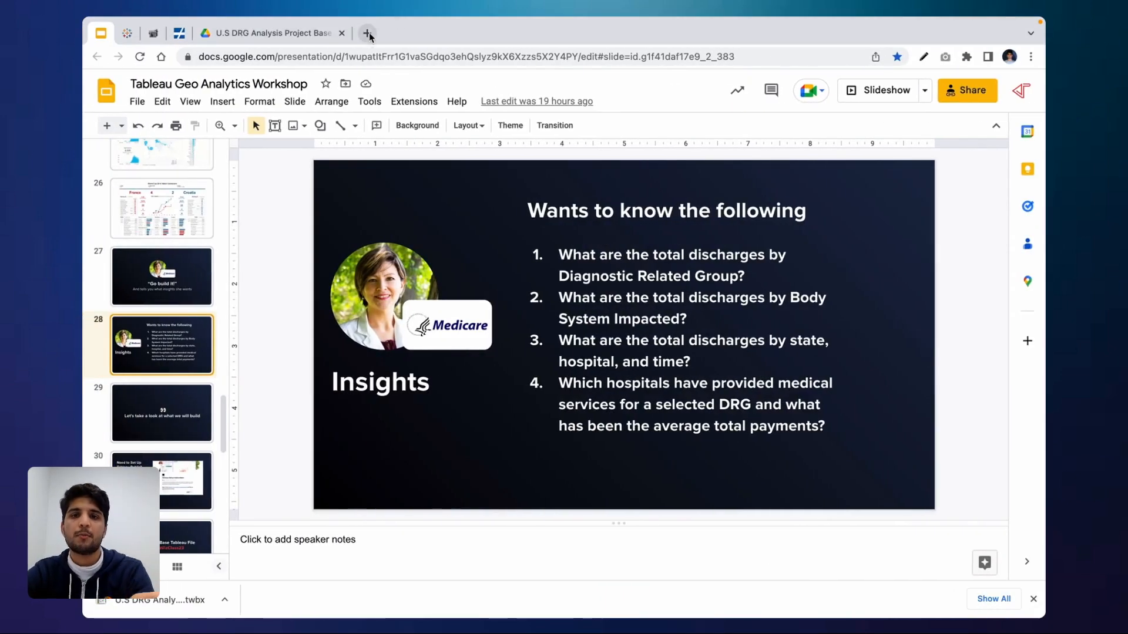
pyautogui.click(369, 33)
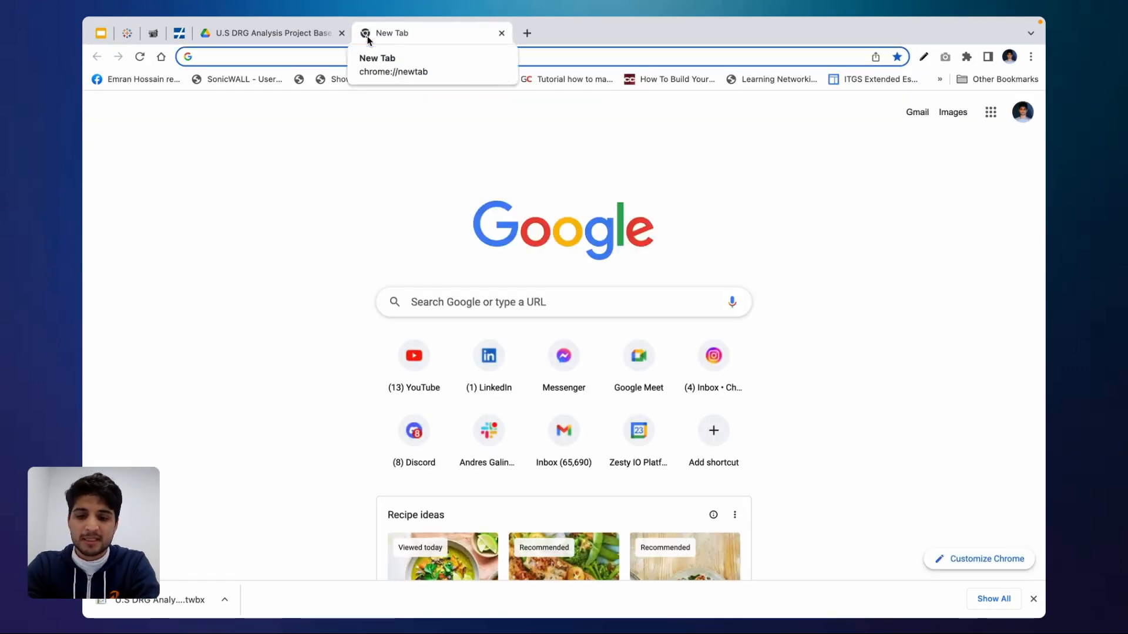
pyautogui.write('shopify stock')
pyautogui.press('Return')
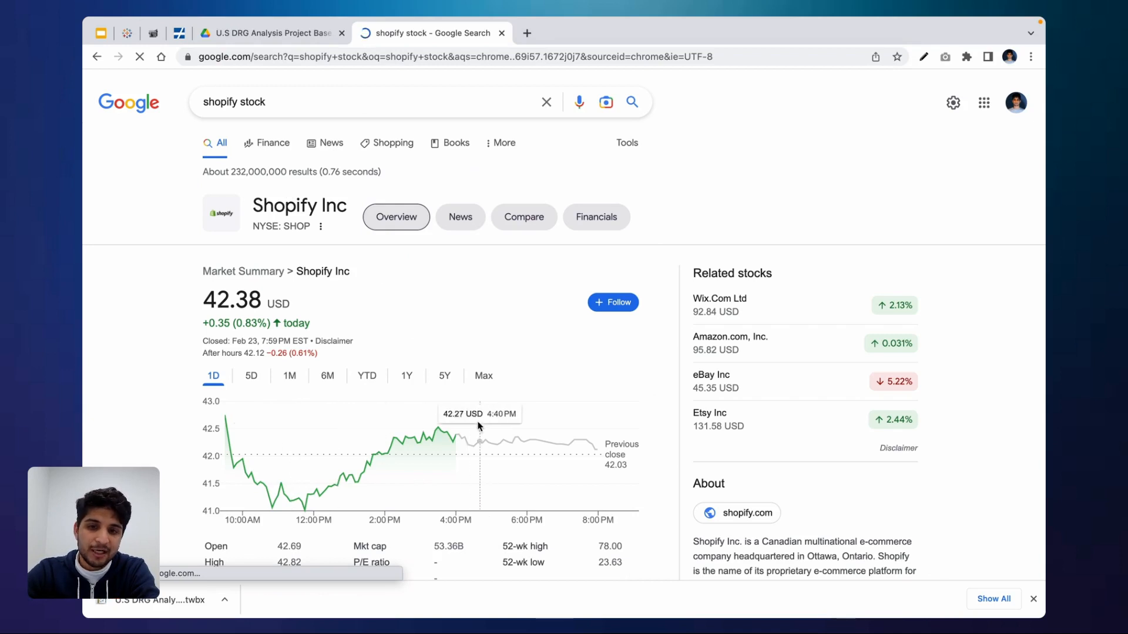
pyautogui.click(444, 380)
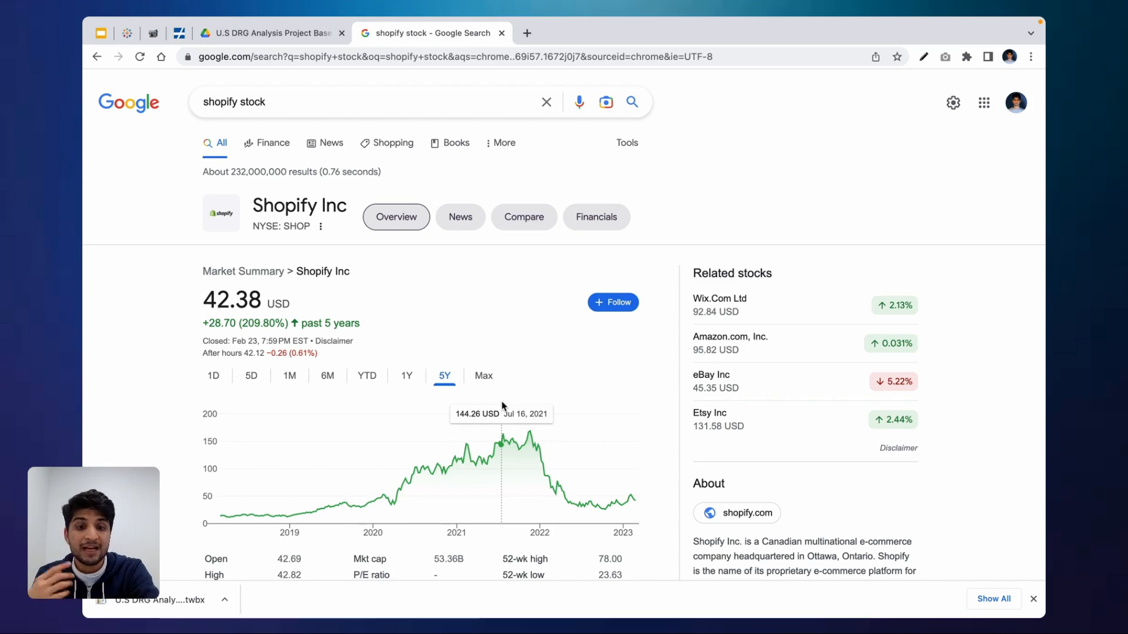
# - Switch back to Tableau Public, search the data fields for year, and change the Year field's data type to Date
pyautogui.hotkey('ctrl', 'Right')
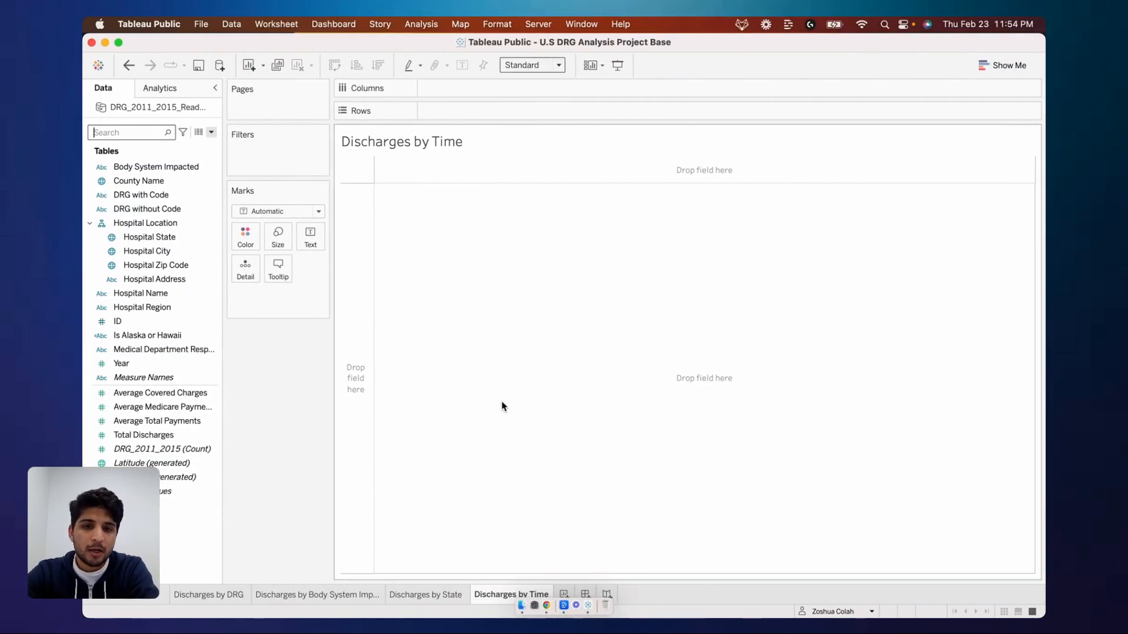
pyautogui.click(145, 129)
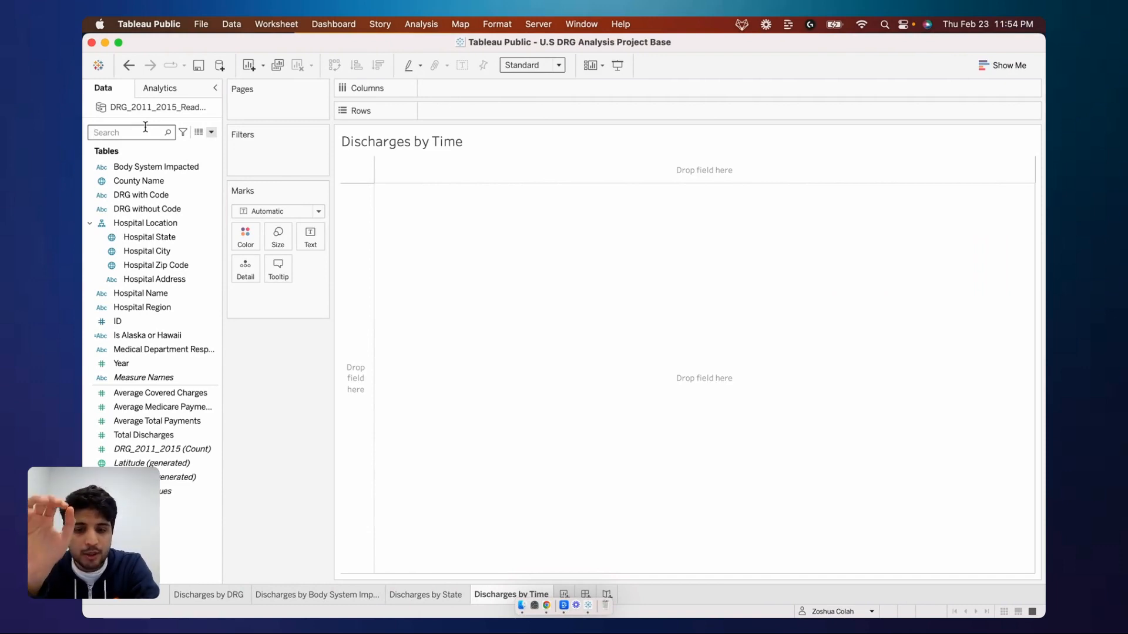
pyautogui.write('year')
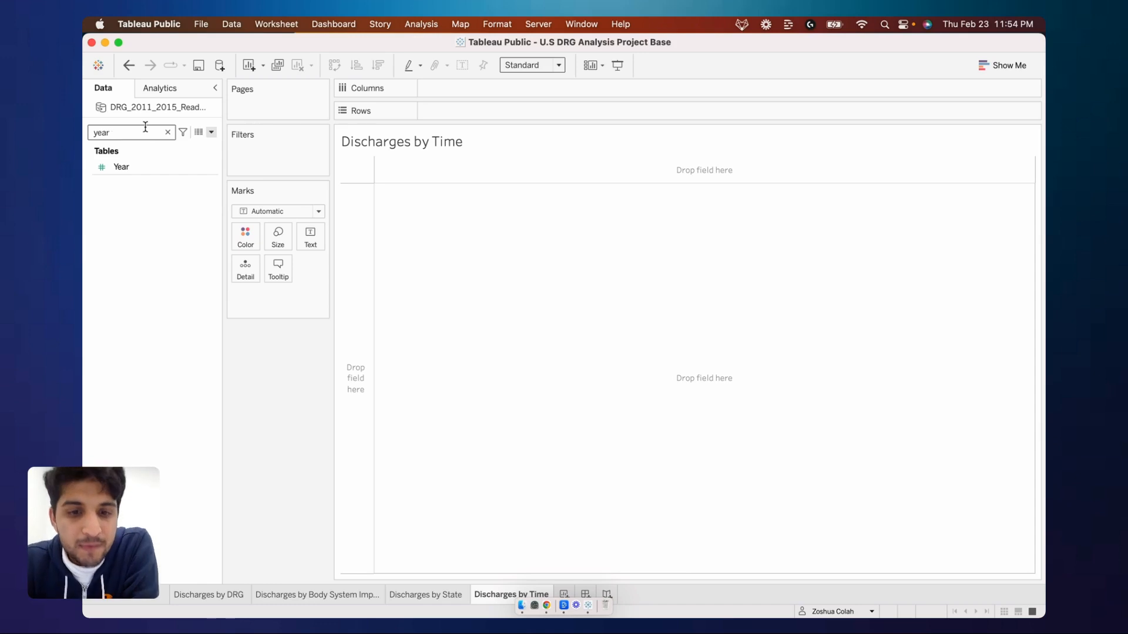
pyautogui.click(102, 172)
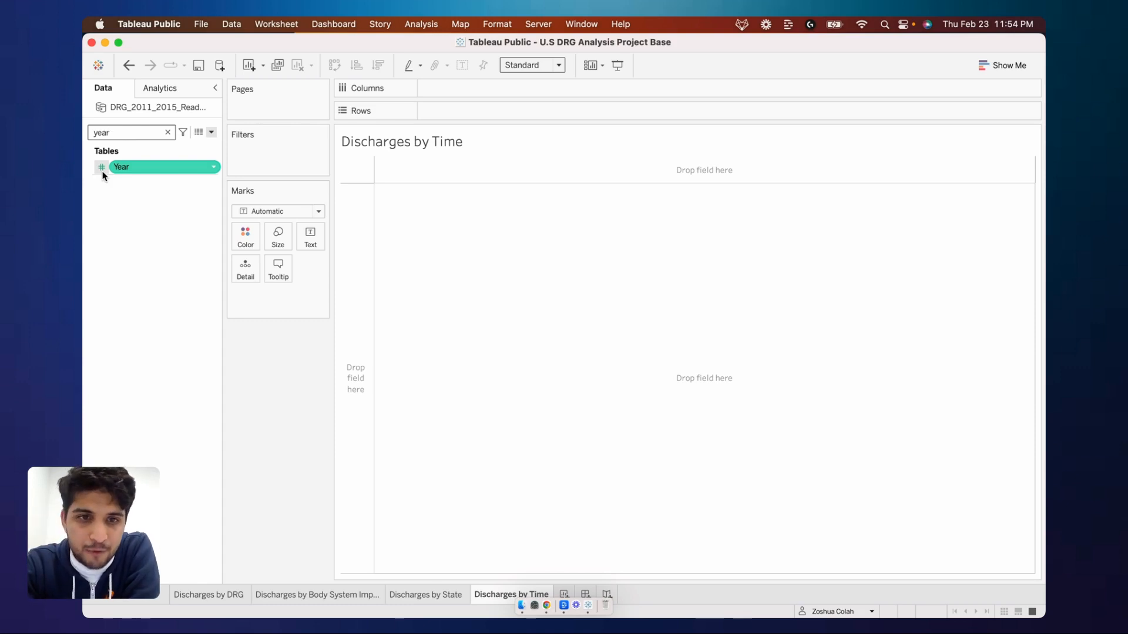
pyautogui.click(102, 168)
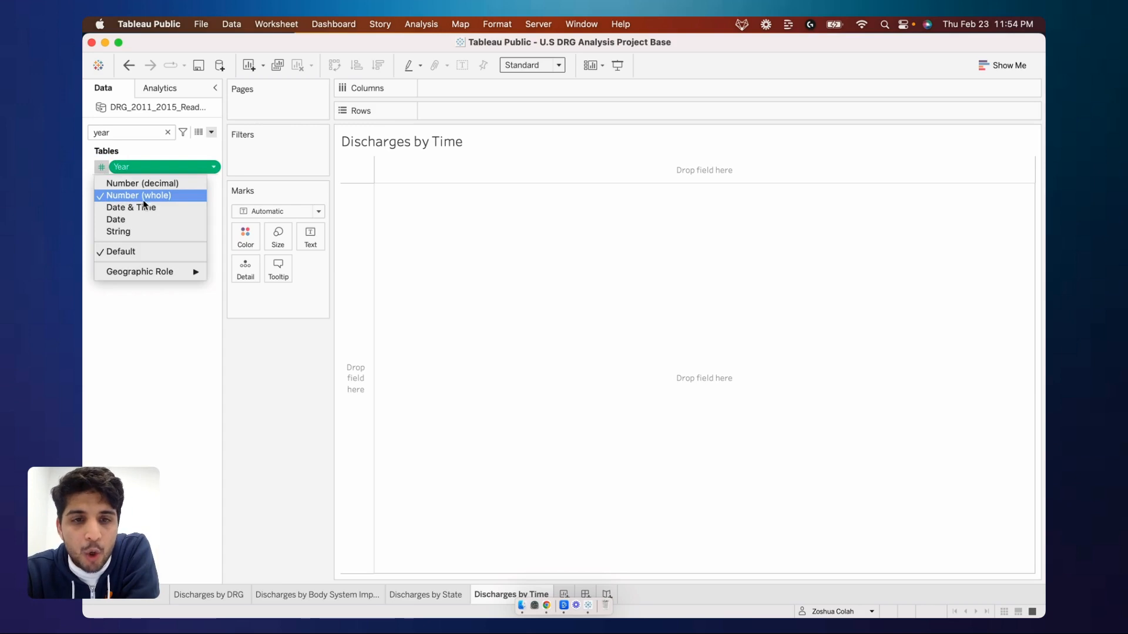
pyautogui.click(125, 220)
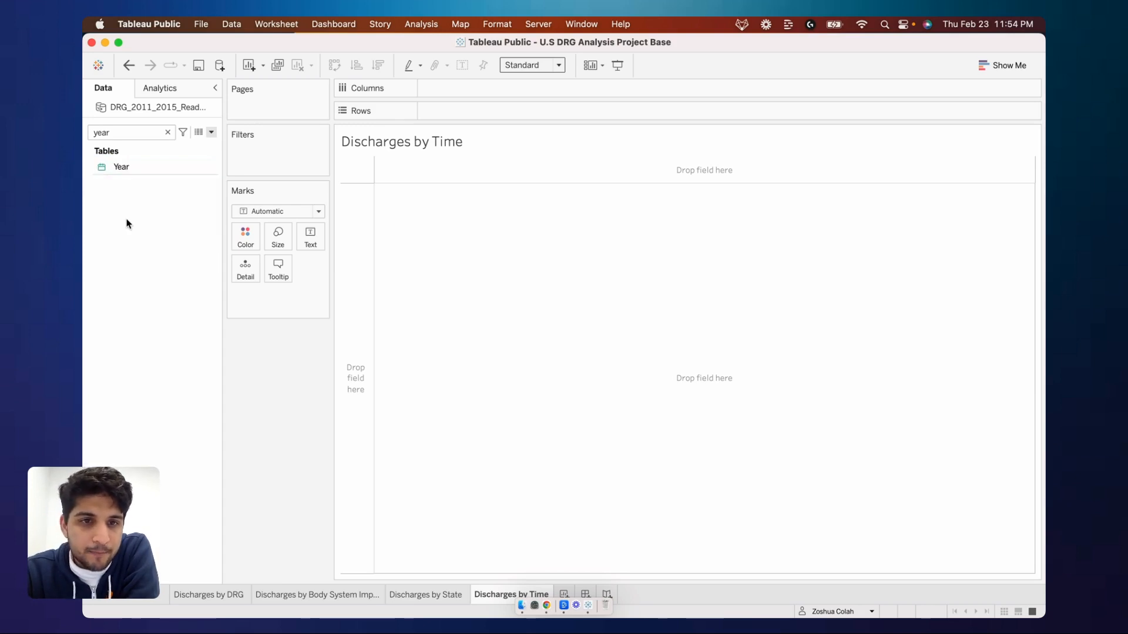
# - Place the Year field on Columns of the Discharges by Time sheet
pyautogui.click(139, 170)
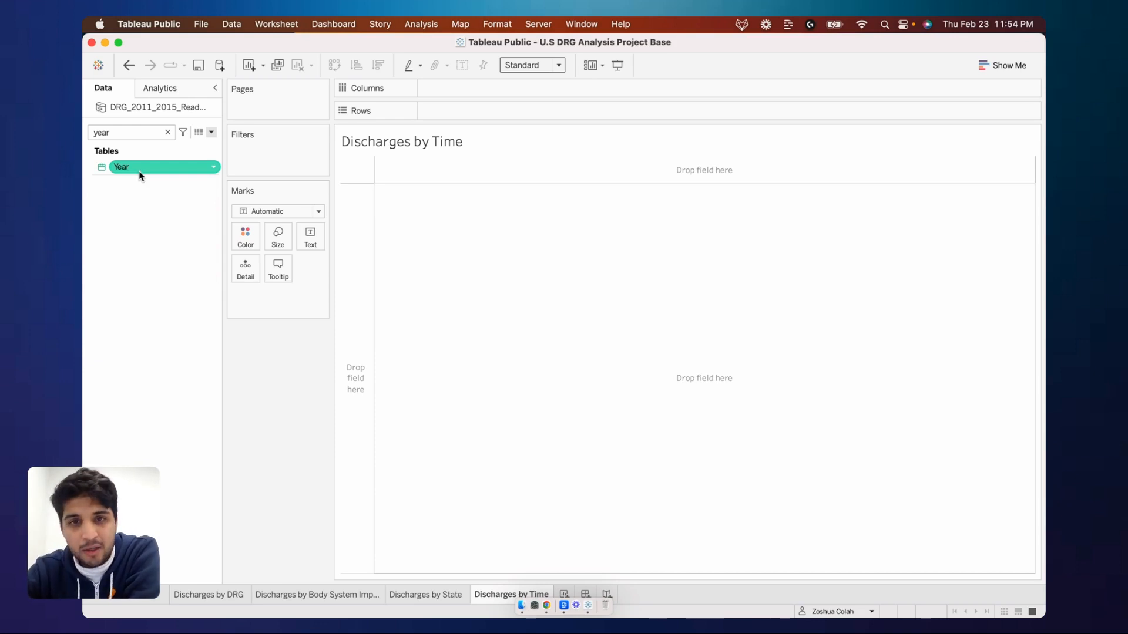
pyautogui.moveTo(141, 175)
pyautogui.mouseDown()
pyautogui.moveTo(544, 114)
pyautogui.moveTo(537, 93)
pyautogui.moveTo(133, 145)
pyautogui.moveTo(123, 171)
pyautogui.mouseUp()
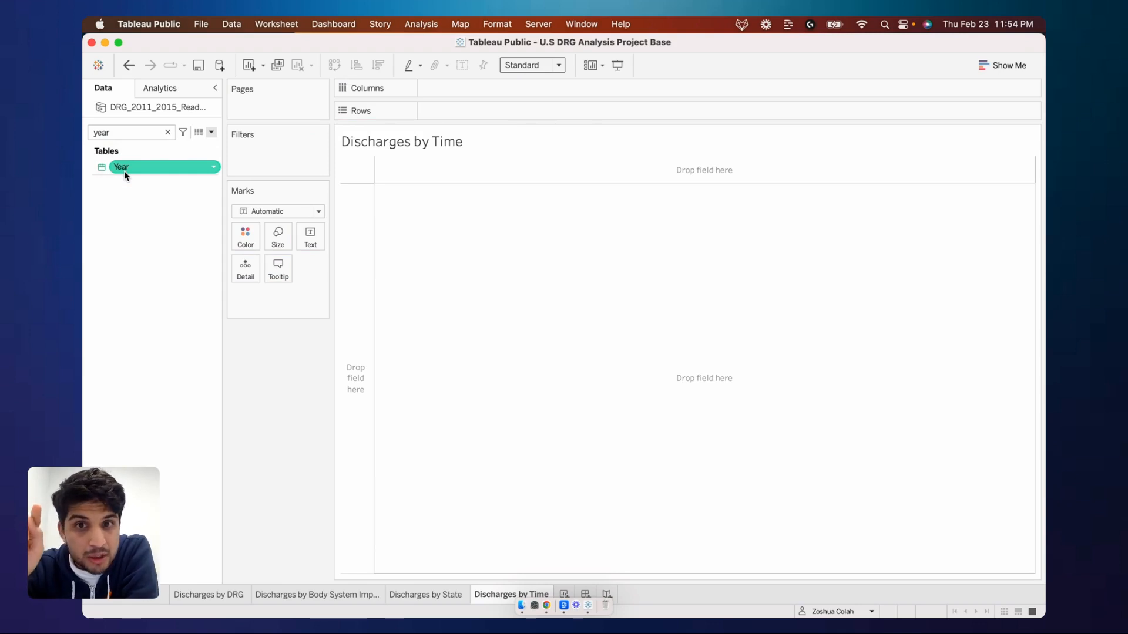
pyautogui.moveTo(124, 171); pyautogui.dragTo(474, 96)
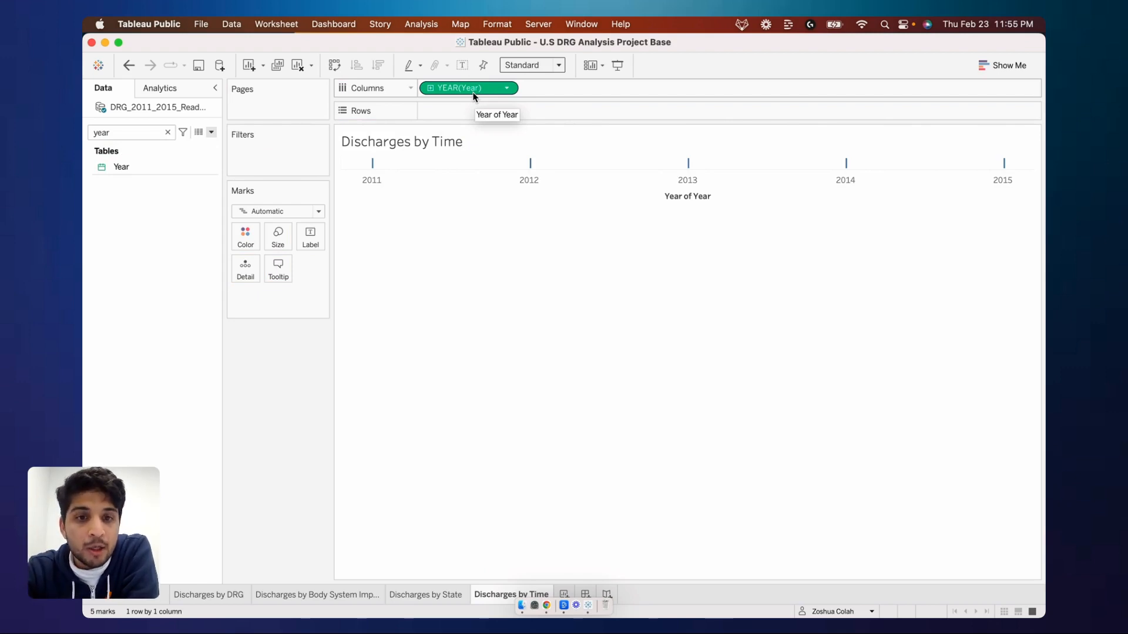
# - Search the data fields for discharges and place Total Discharges on Rows to chart it by year
pyautogui.doubleClick(121, 132)
pyautogui.press('BackSpace')
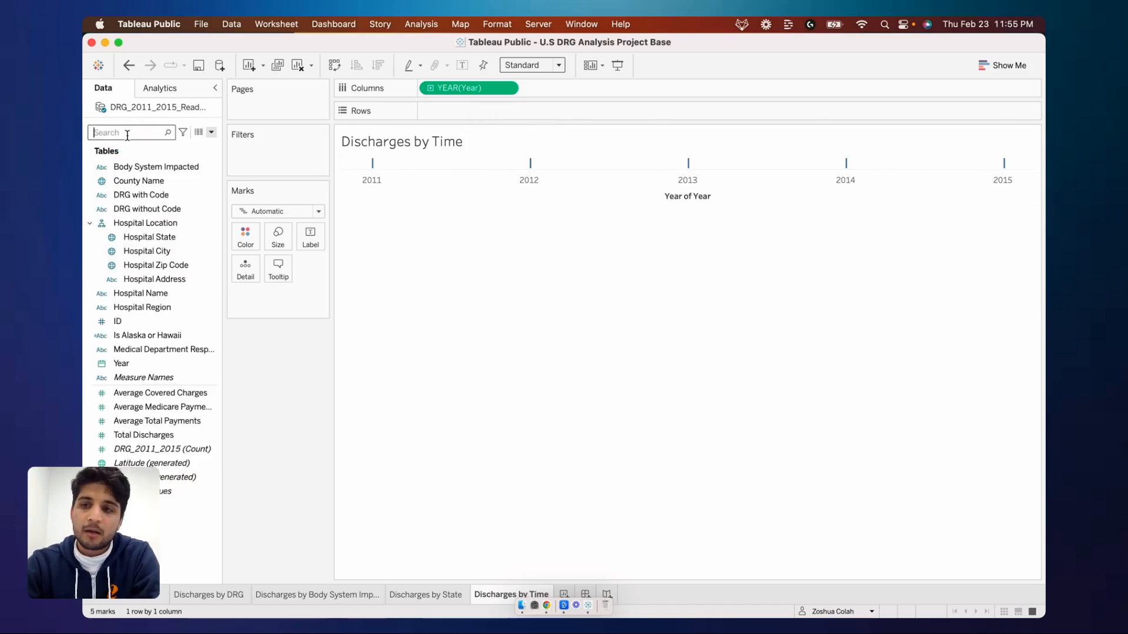
pyautogui.write('discharges')
pyautogui.click(147, 177)
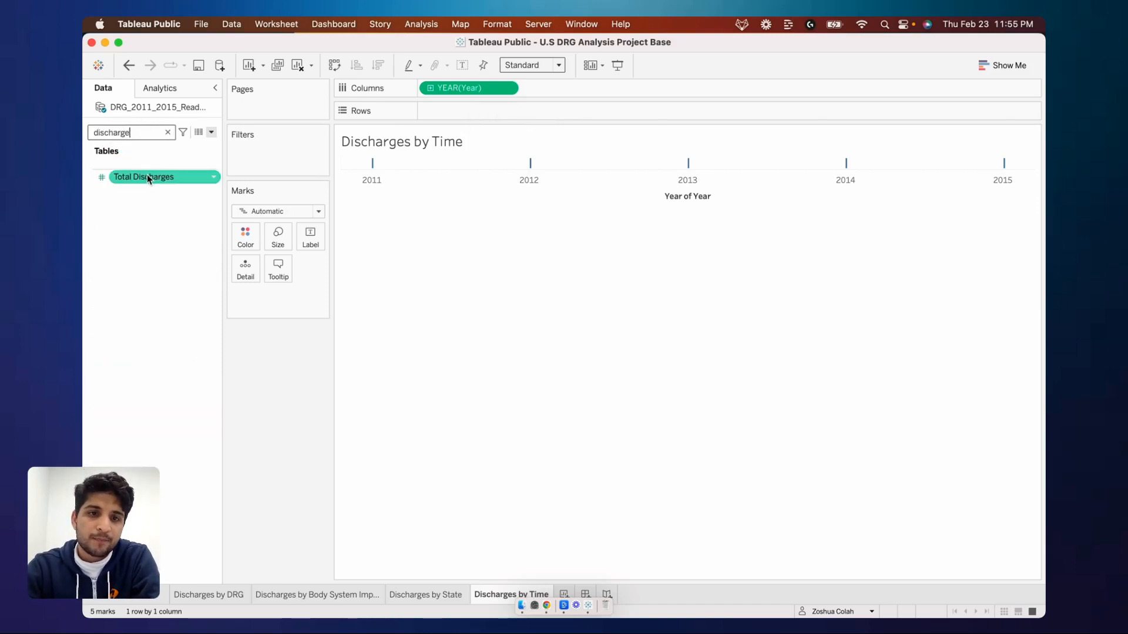
pyautogui.moveTo(147, 176); pyautogui.dragTo(495, 114)
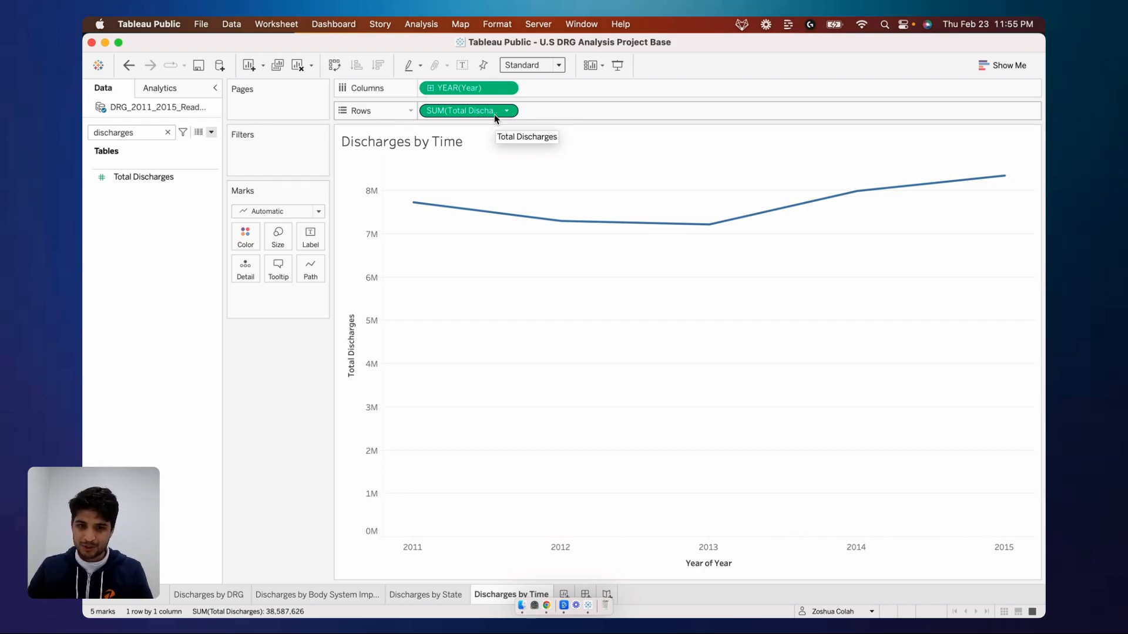
# - Change the horizontal axis title of the line chart to Year
pyautogui.rightClick(700, 565)
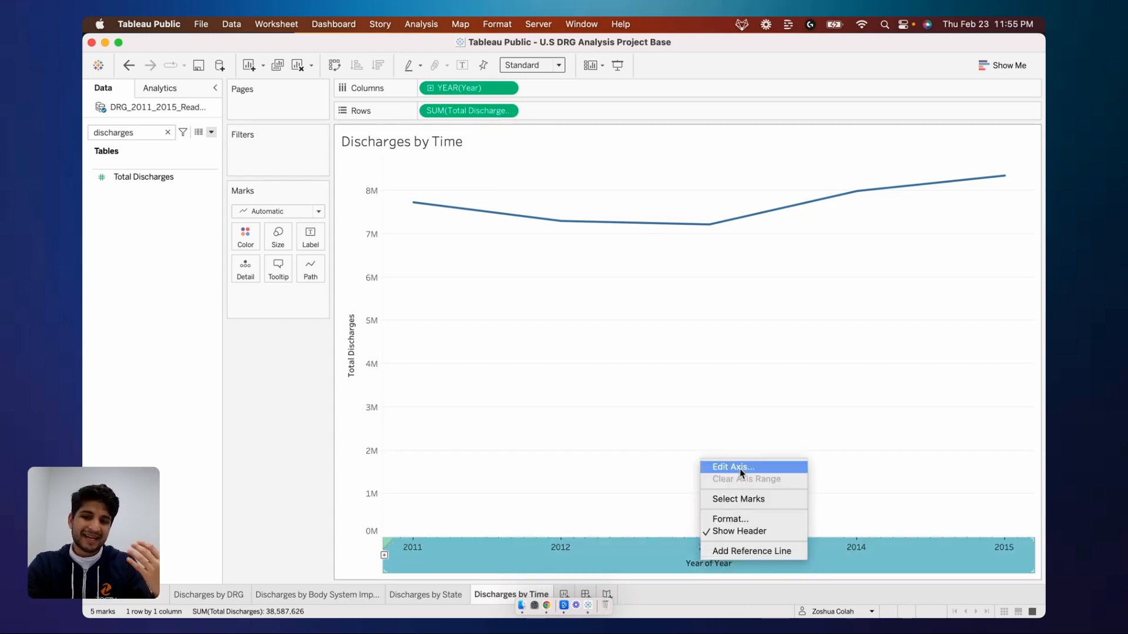
pyautogui.click(739, 467)
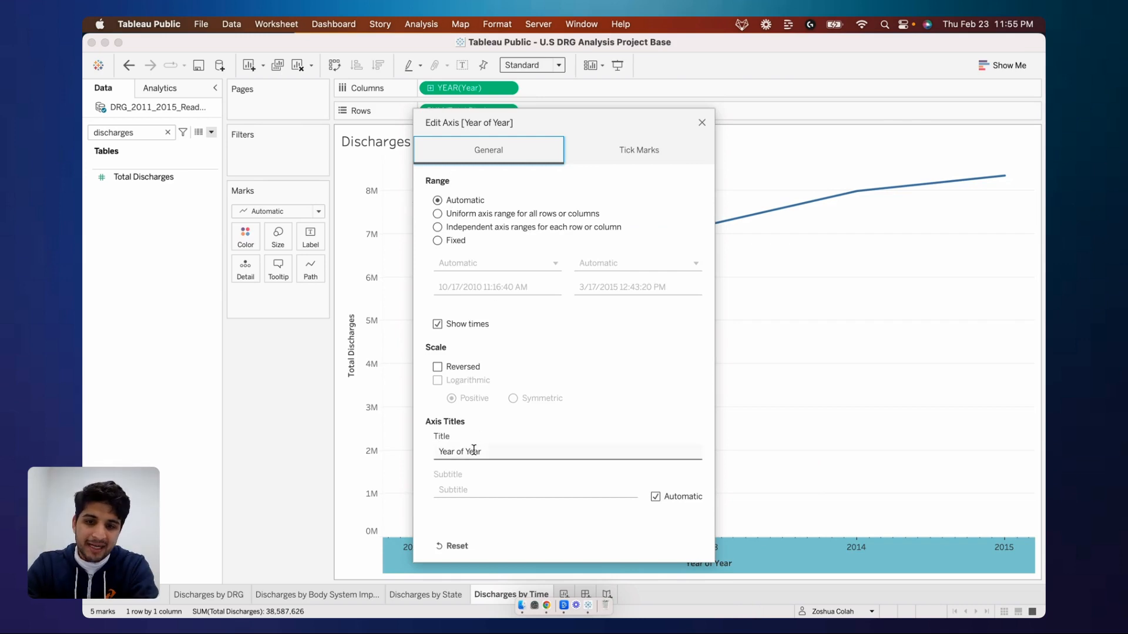
pyautogui.click(474, 450)
pyautogui.write('Year')
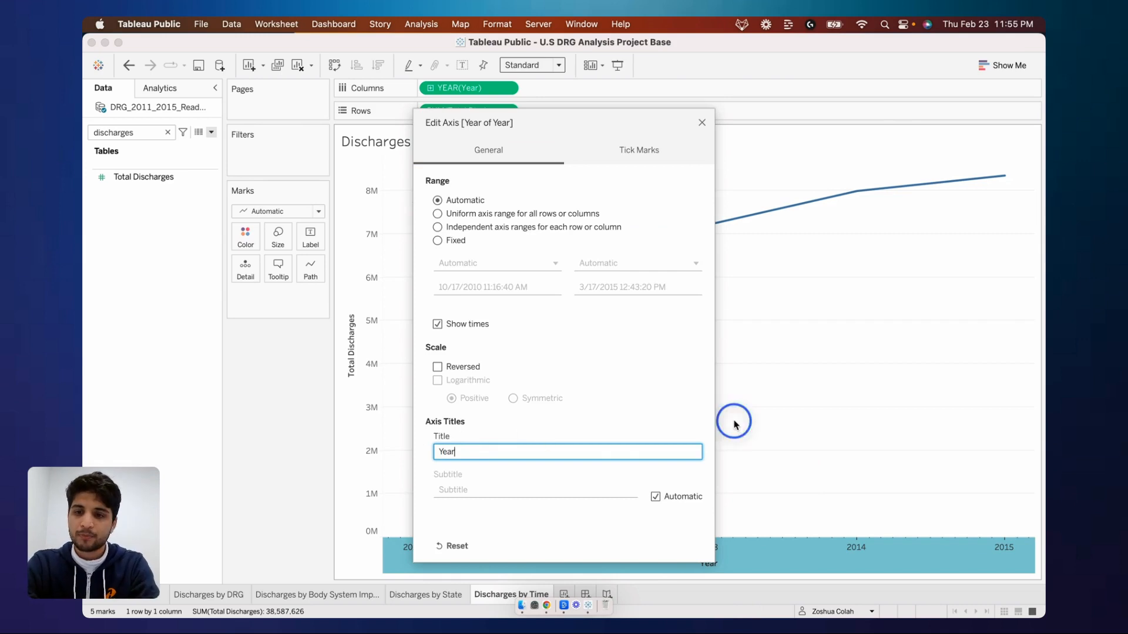
pyautogui.click(702, 122)
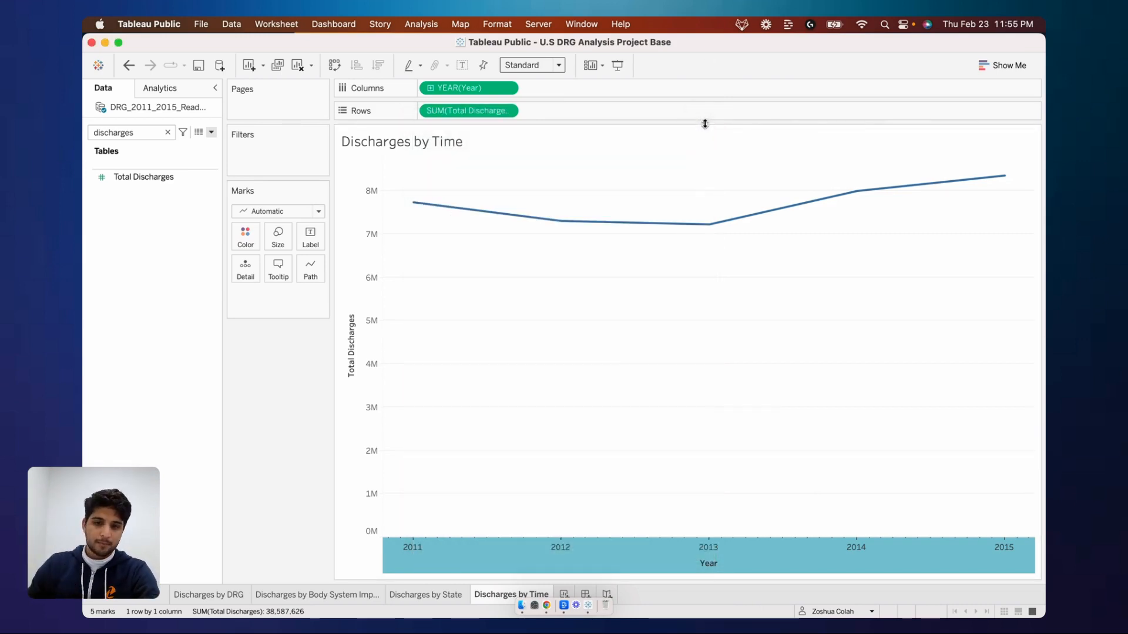
pyautogui.click(403, 559)
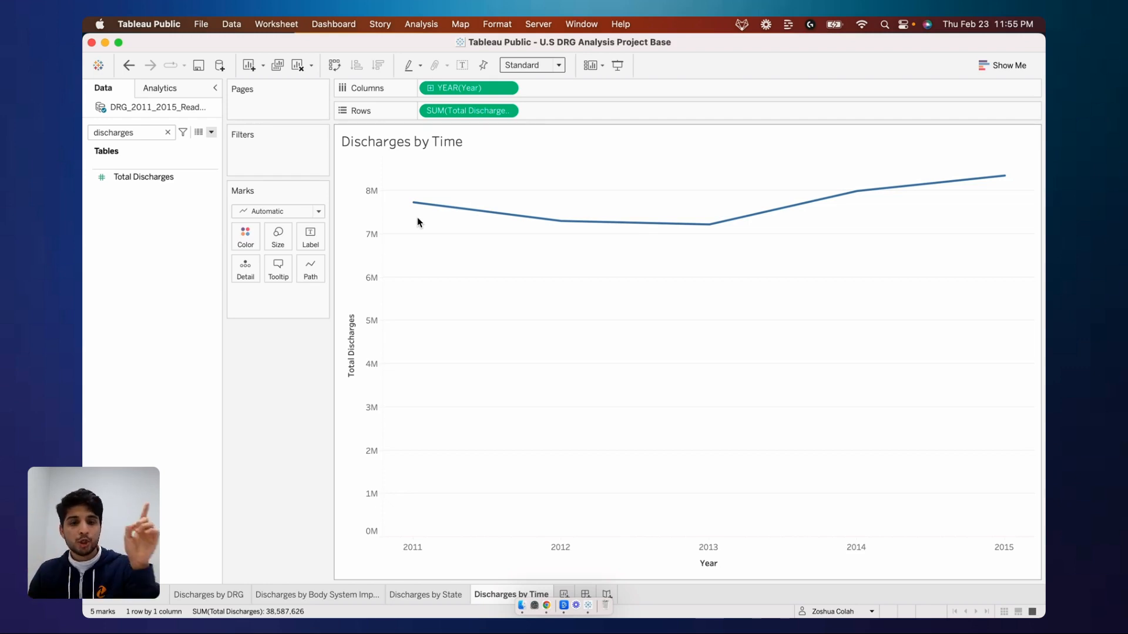
# - Add Total Discharges as a label on the line chart's marks
pyautogui.click(167, 178)
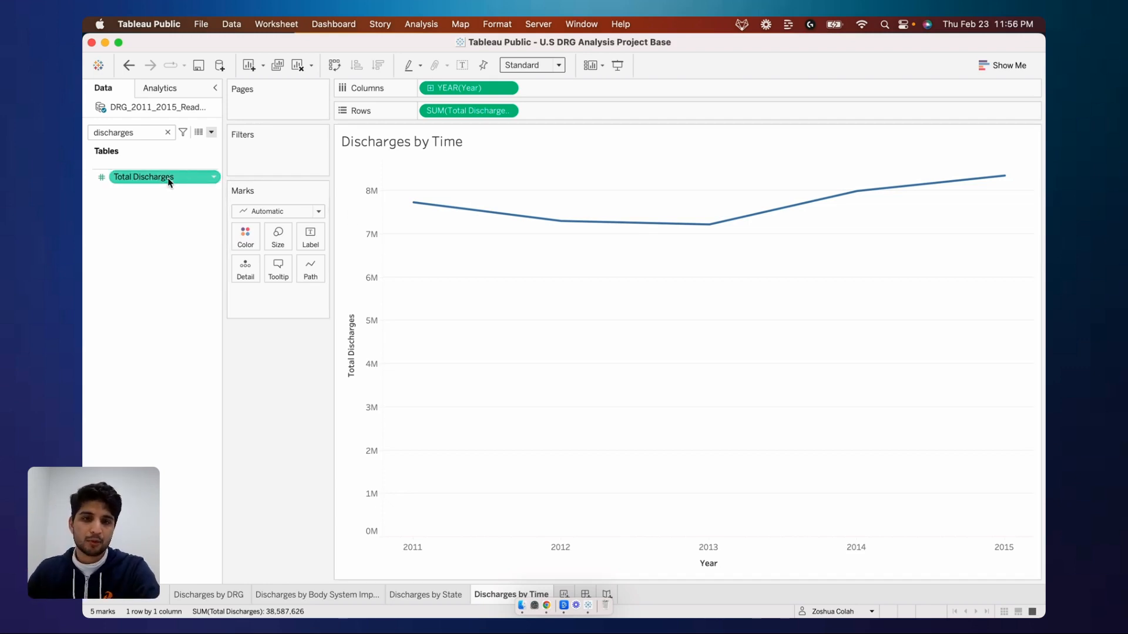
pyautogui.moveTo(168, 183); pyautogui.dragTo(314, 244)
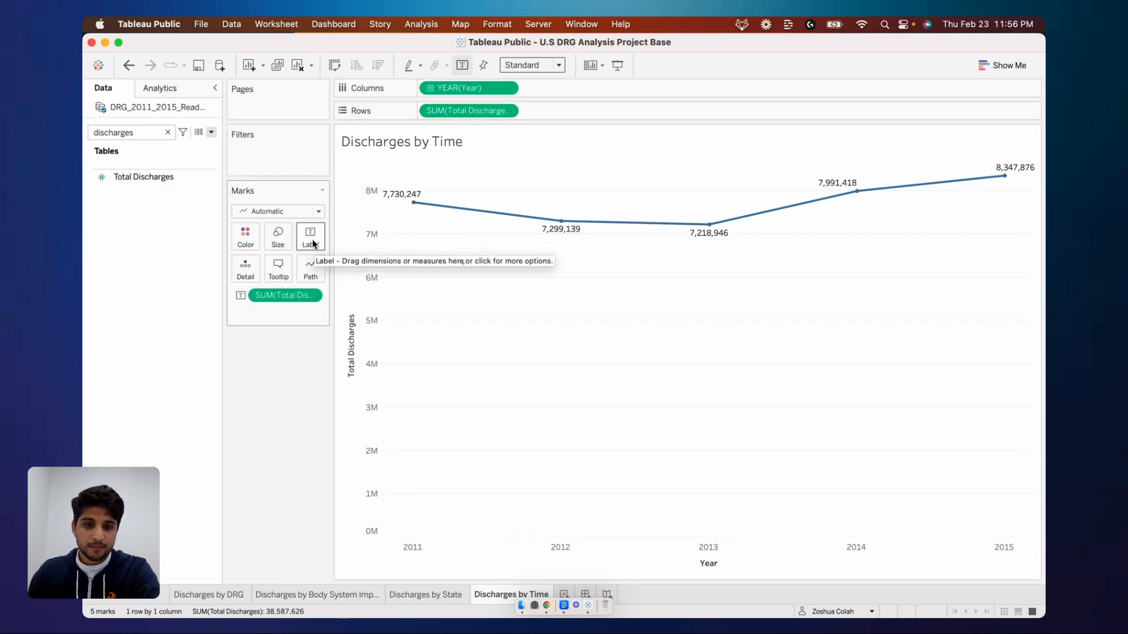
# - Switch to the Chrome browser and open the Discharges Dashboard sheet of the published U.S. DRG Hospital Finder & Discharges Dashboard
pyautogui.hotkey('ctrl', 'Up')
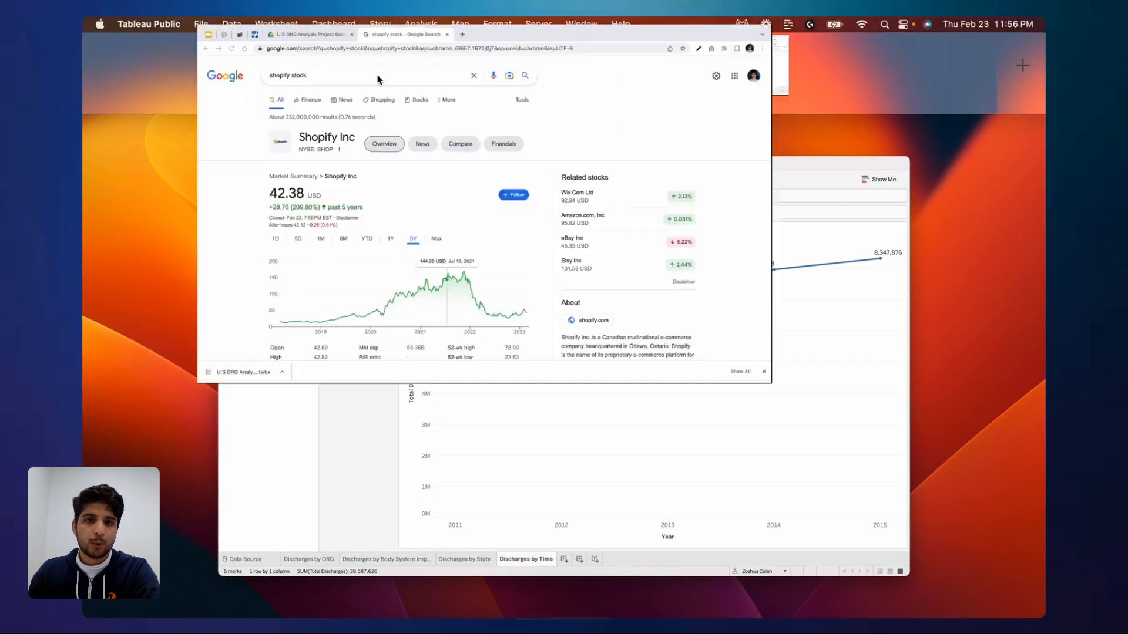
pyautogui.click(378, 80)
pyautogui.click(126, 34)
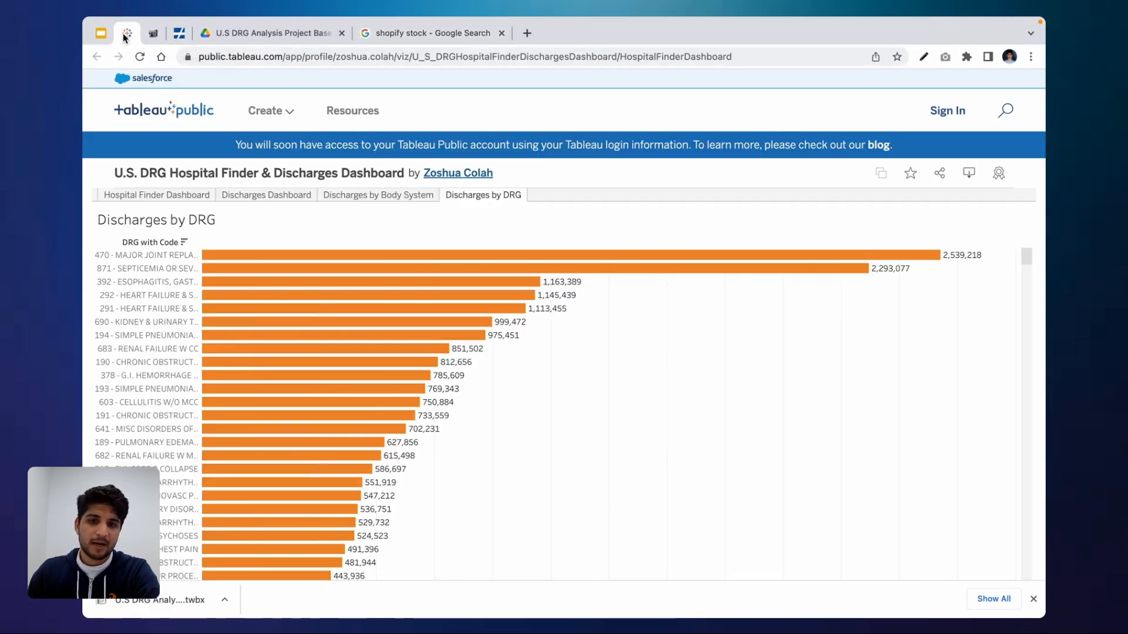
pyautogui.click(246, 194)
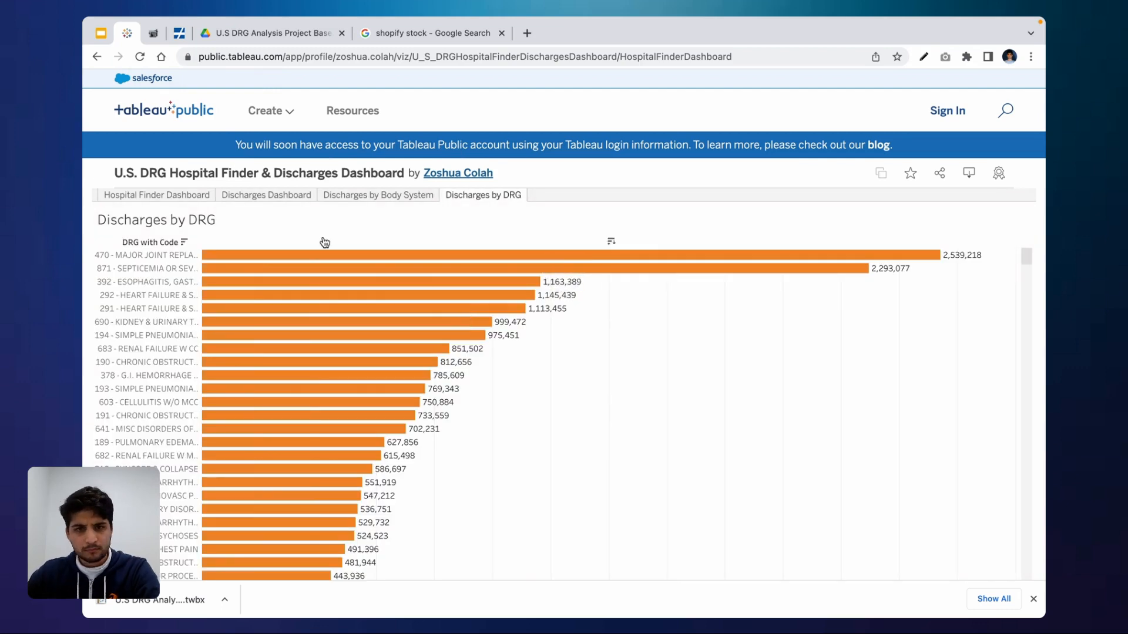
# - Examine the Discharges by Time line chart on the published Discharges Dashboard for its styling
pyautogui.click(275, 200)
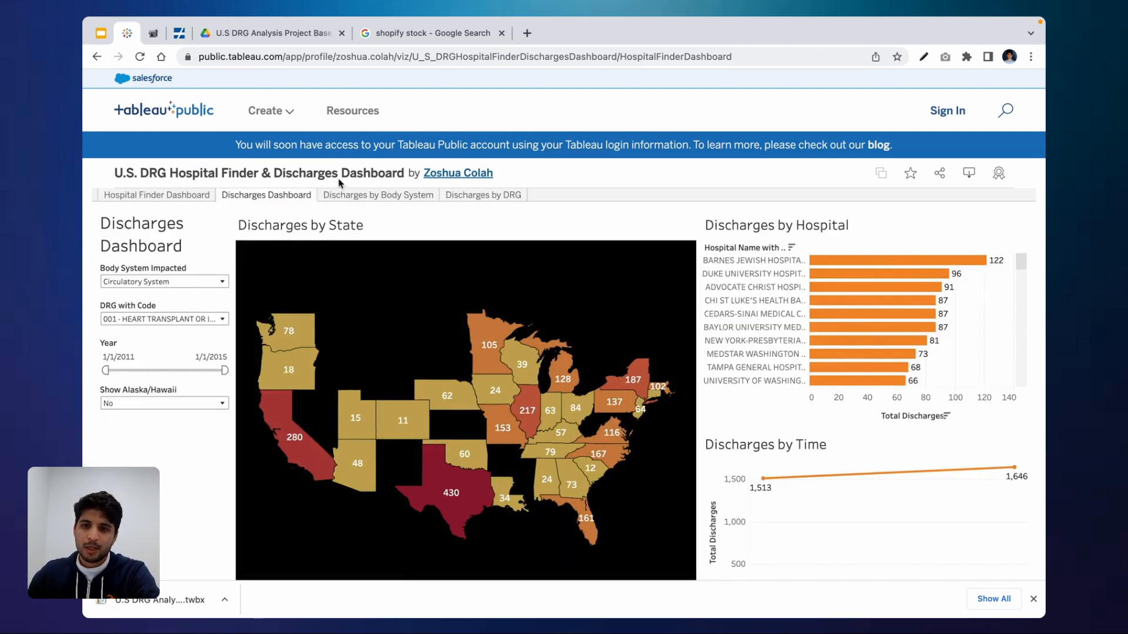
pyautogui.moveTo(873, 479)
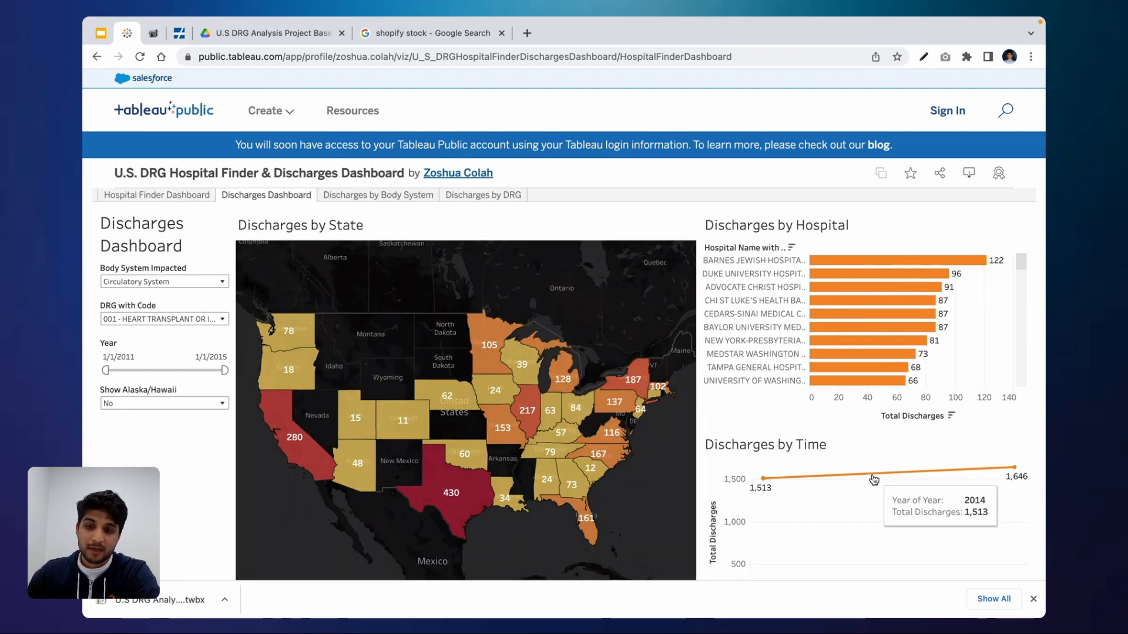
pyautogui.scroll(-3, 873, 479)
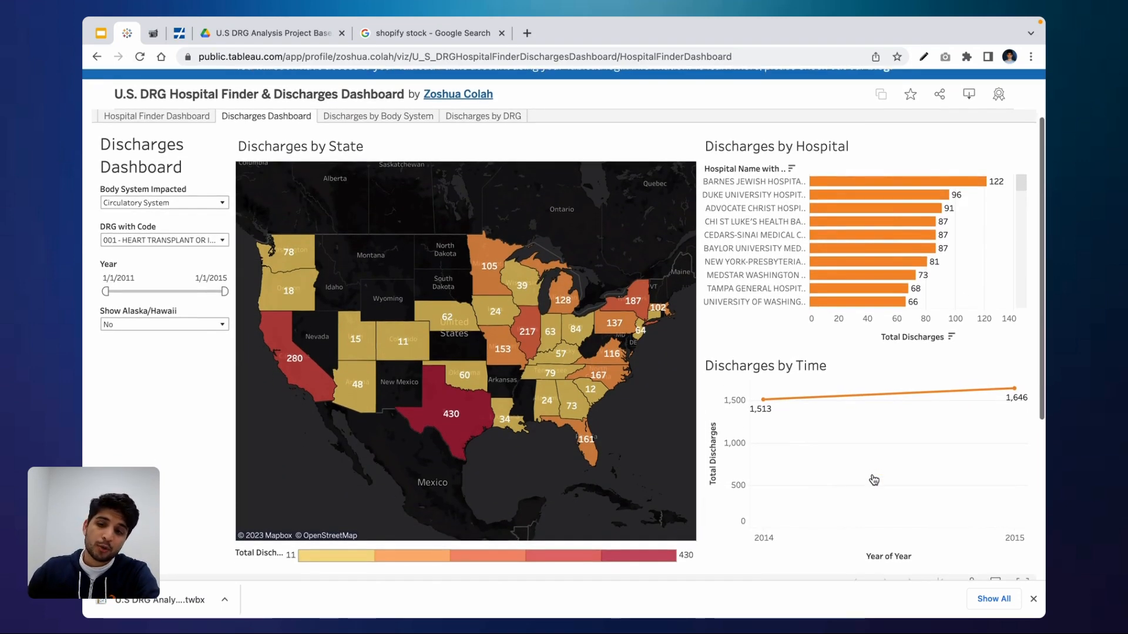
# - Switch back to Tableau Public and color the Discharges by Time line orange
pyautogui.hotkey('ctrl', 'Right')
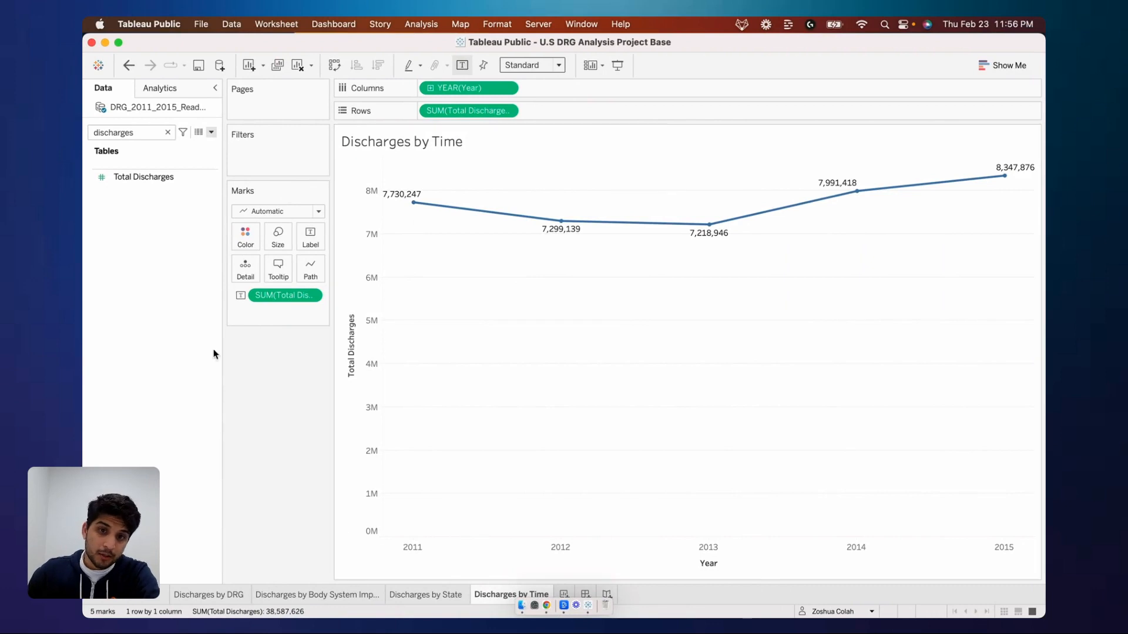
pyautogui.click(244, 235)
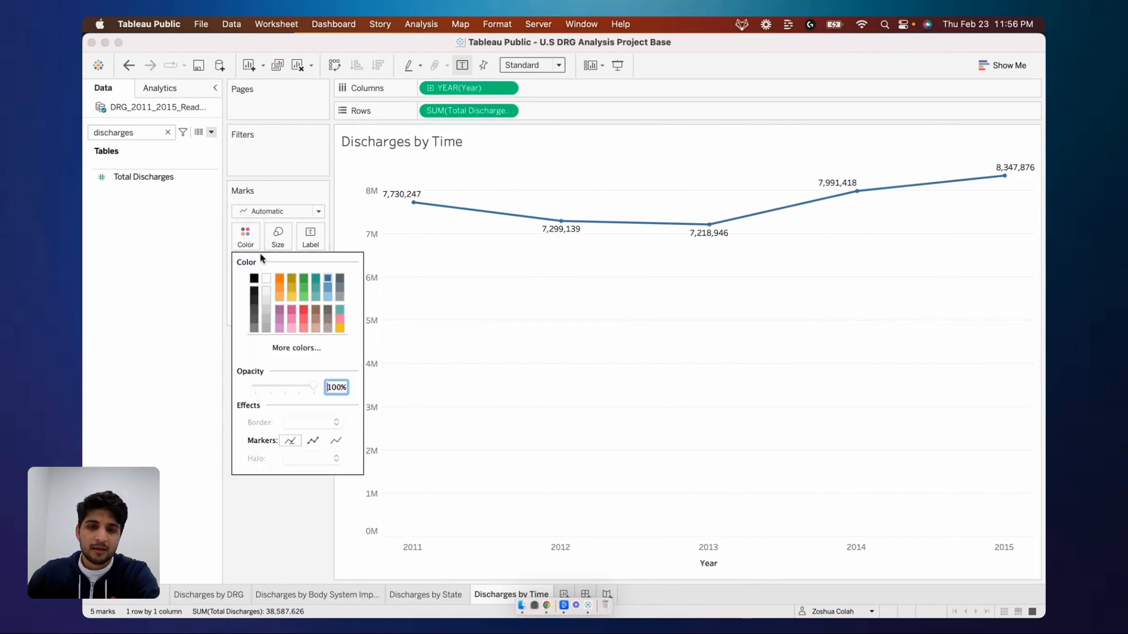
pyautogui.click(280, 279)
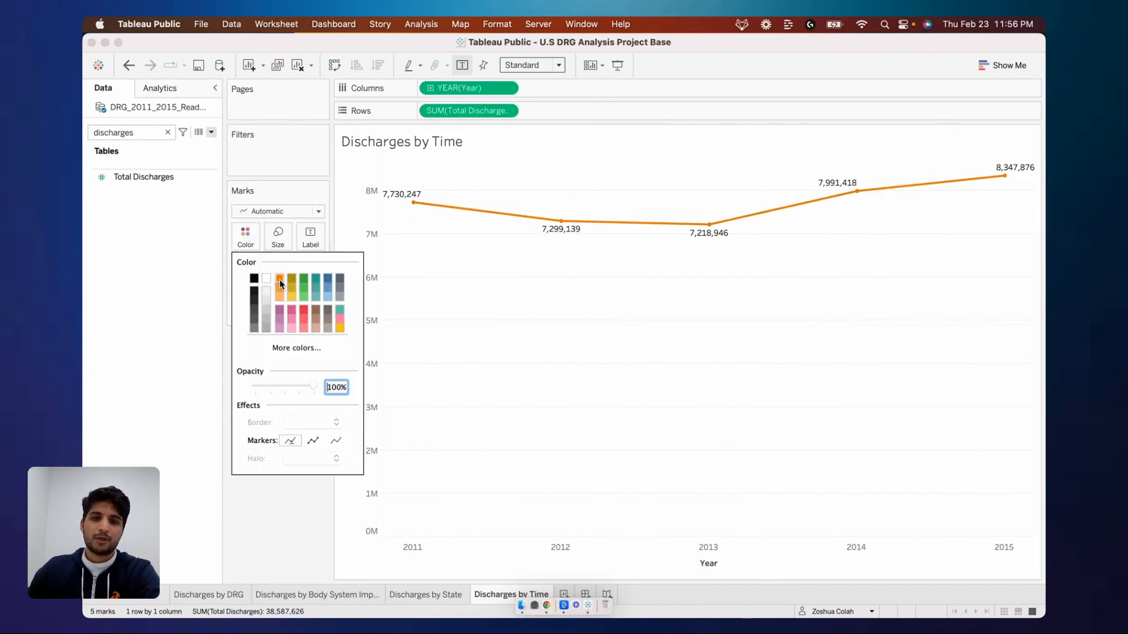
pyautogui.click(286, 504)
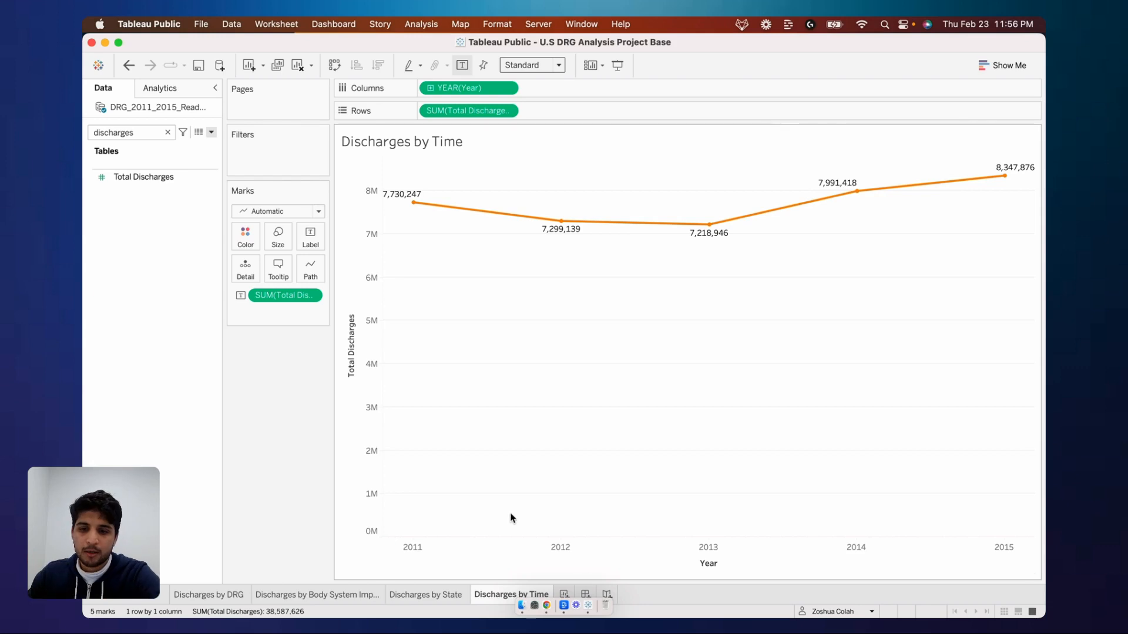
# - Add a new worksheet and name it Discharges by Hospital
pyautogui.click(563, 594)
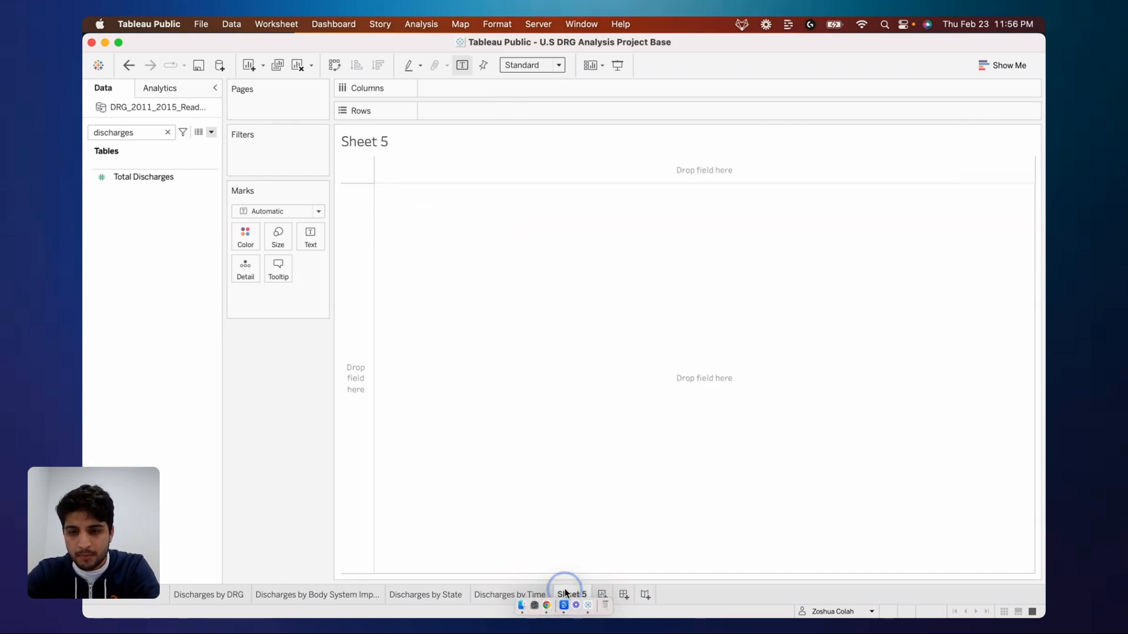
pyautogui.doubleClick(566, 595)
pyautogui.write('Discha')
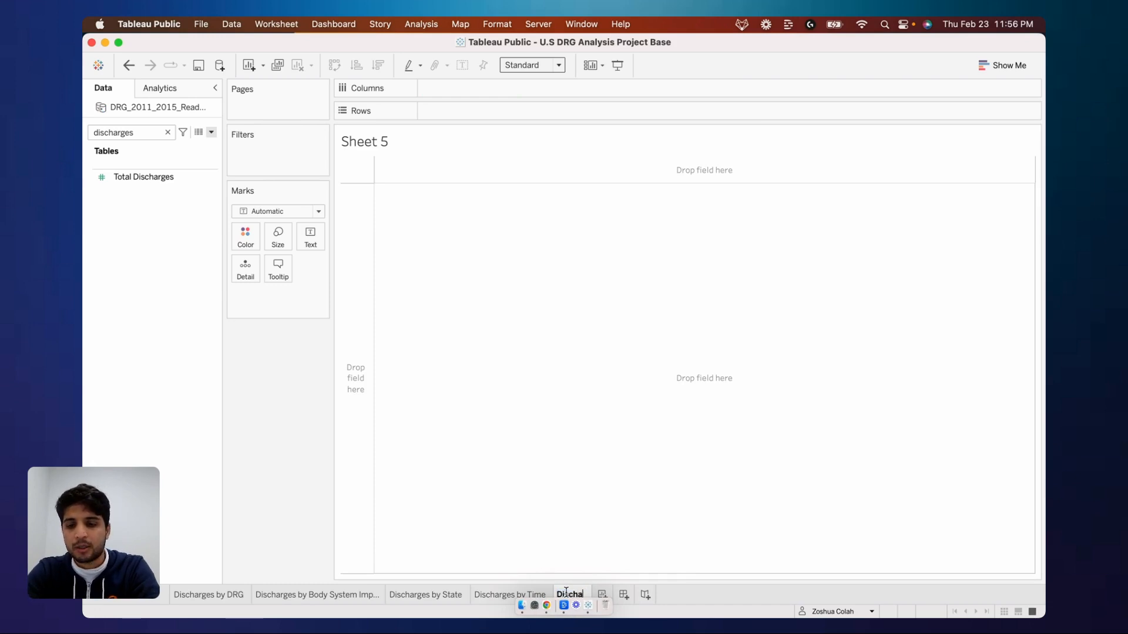
pyautogui.write('s by Hospital')
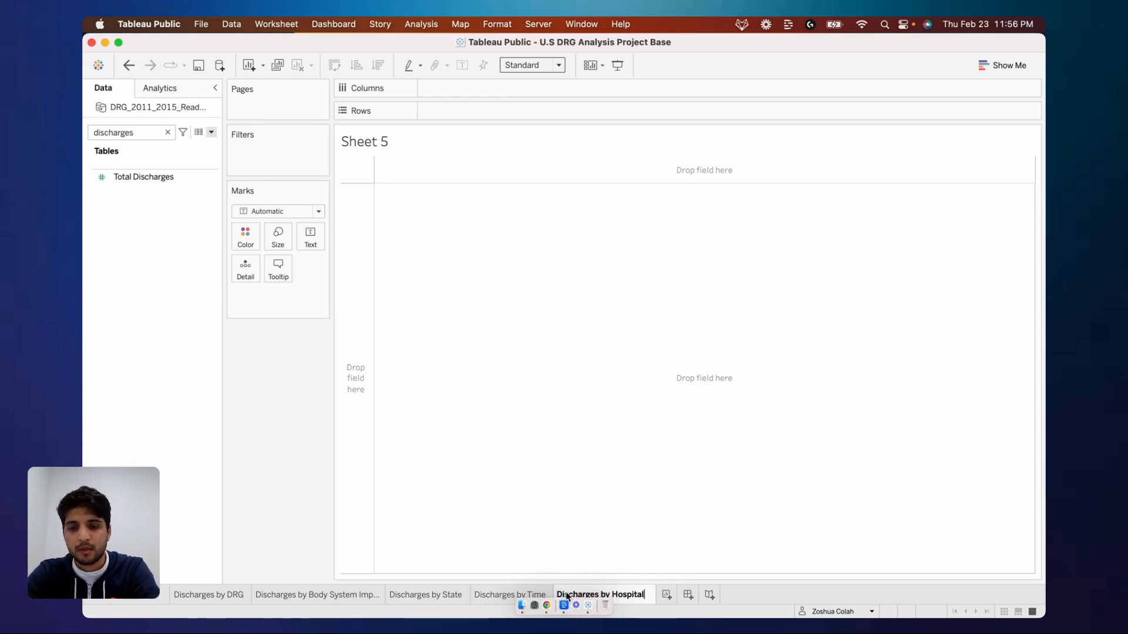
pyautogui.press('Return')
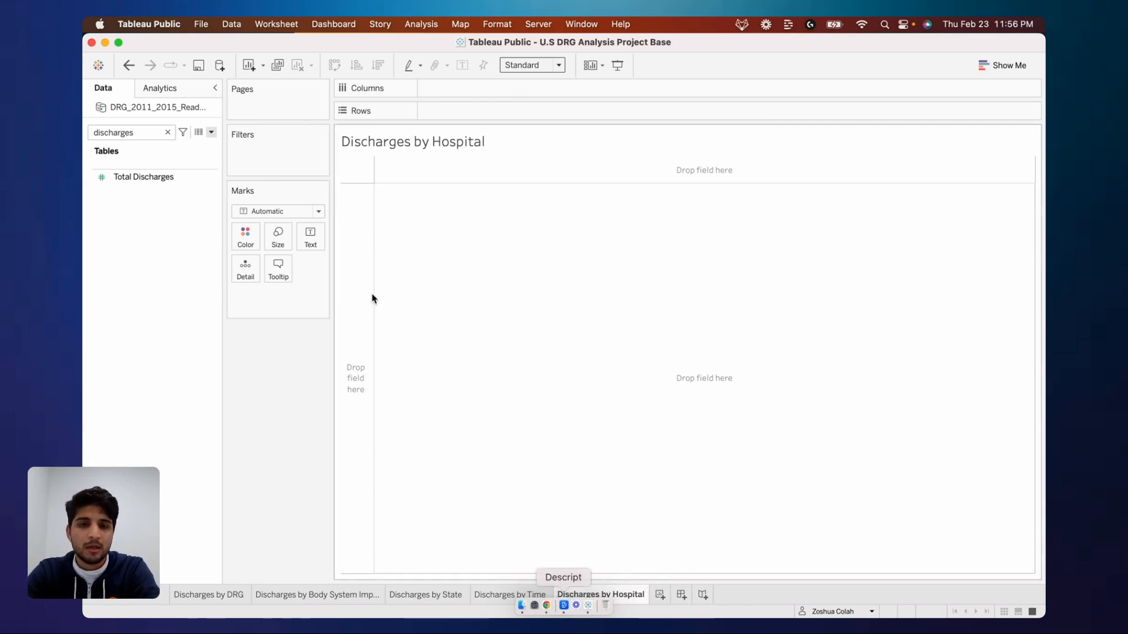
# - Search the data fields for hospital and place Hospital Name on Rows
pyautogui.click(168, 132)
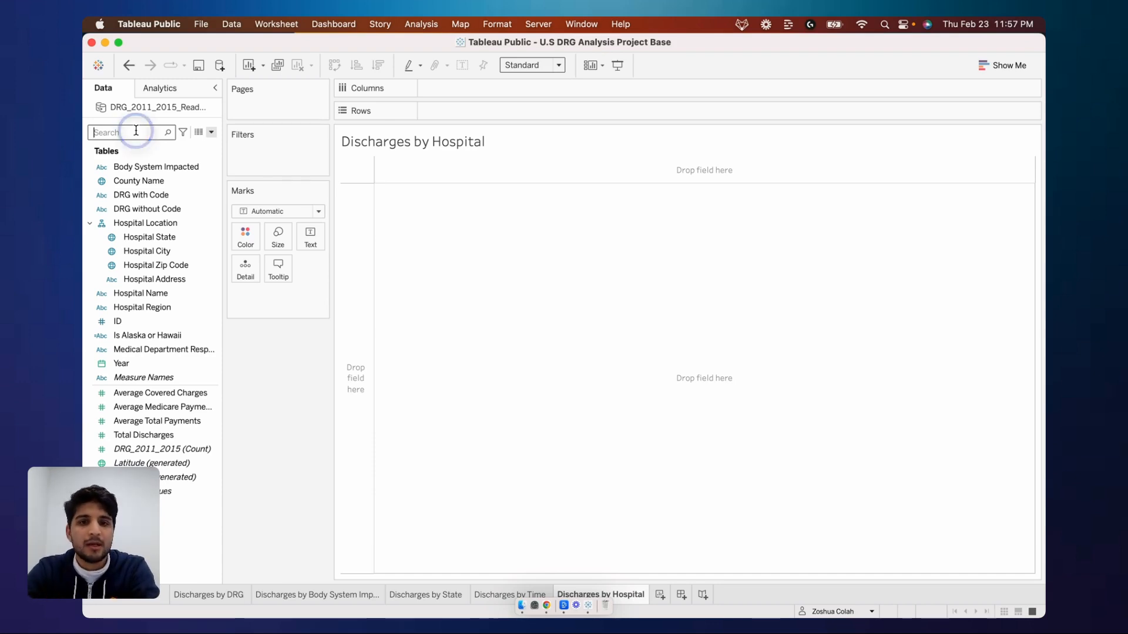
pyautogui.write('hospital')
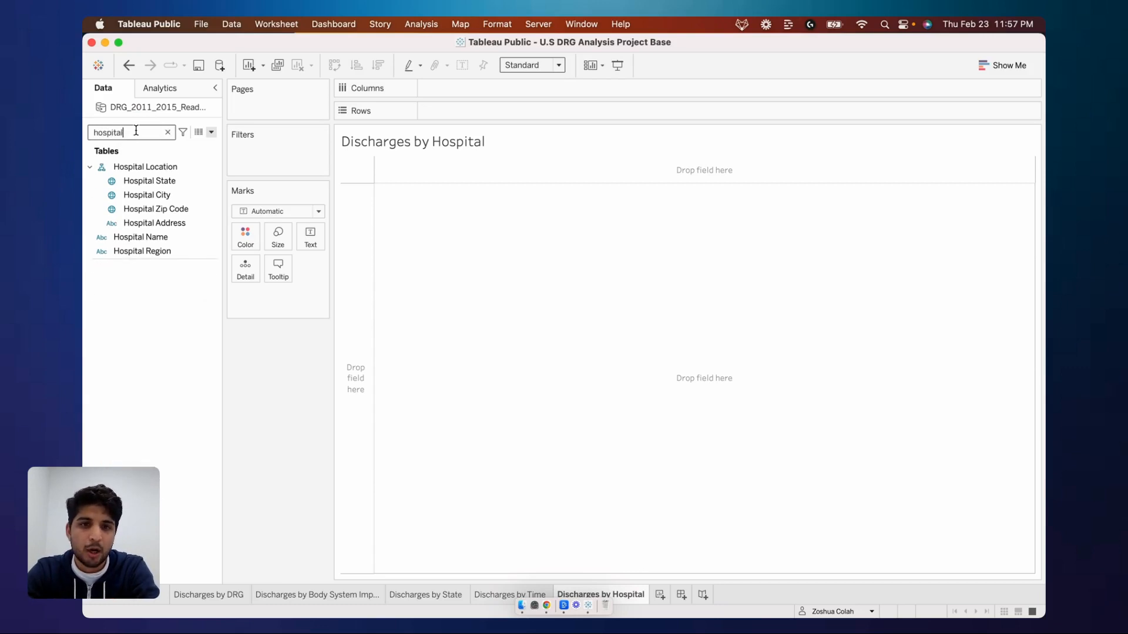
pyautogui.click(144, 187)
pyautogui.moveTo(157, 238); pyautogui.dragTo(478, 111)
pyautogui.click(524, 332)
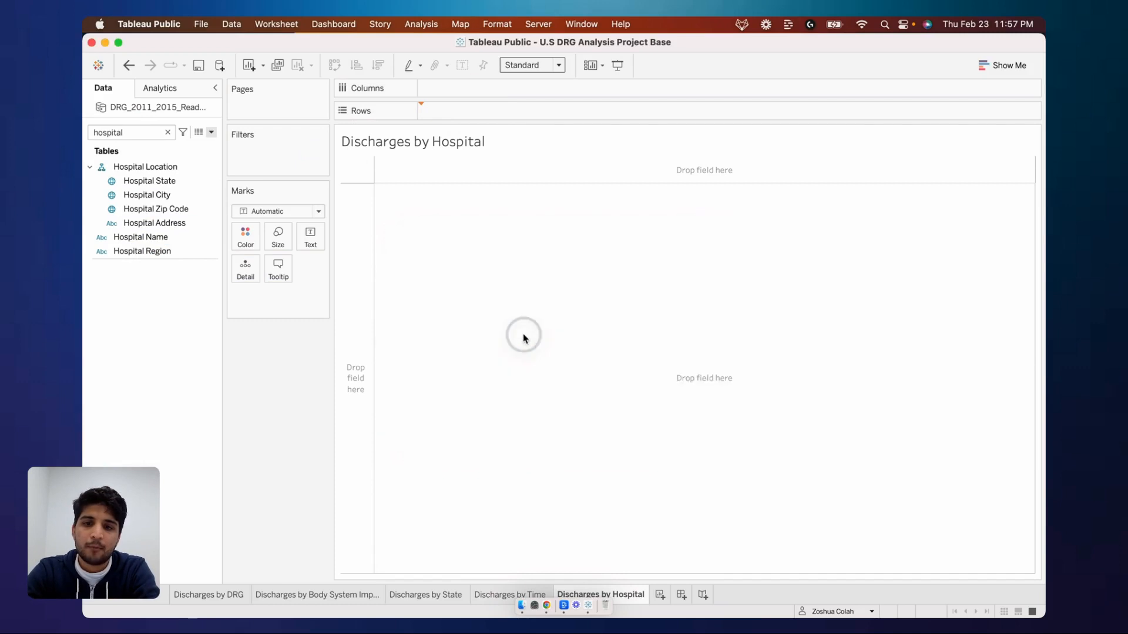
# - Search the fields for total, place Total Discharges on Columns and sort the hospitals in descending order
pyautogui.click(155, 131)
pyautogui.press('BackSpace')
pyautogui.write('total')
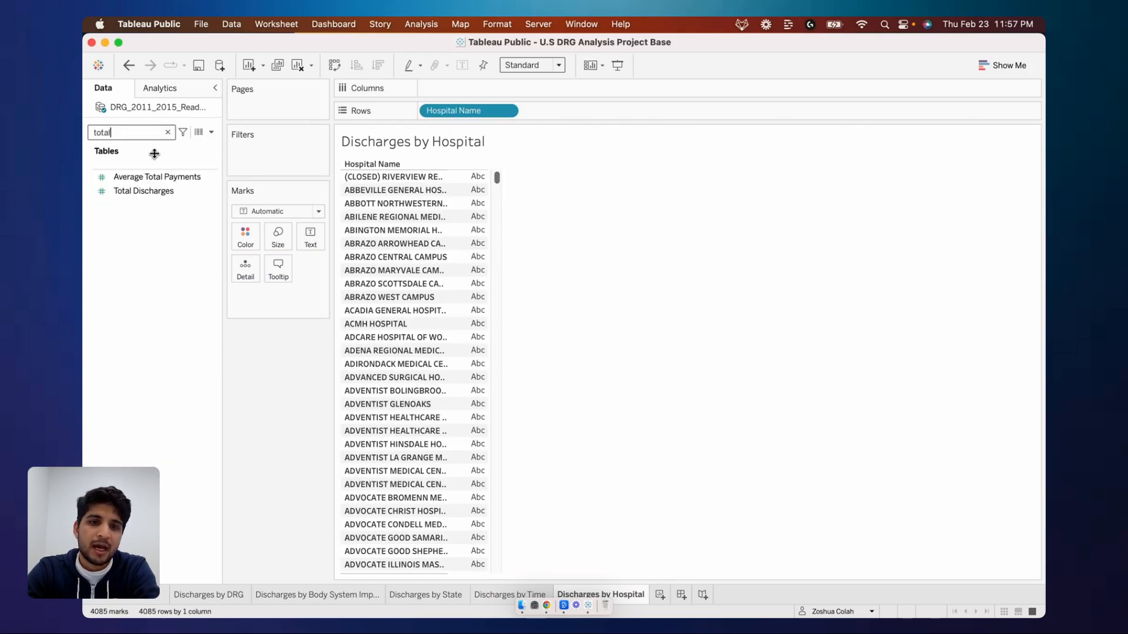
pyautogui.click(155, 191)
pyautogui.moveTo(154, 192); pyautogui.dragTo(470, 88)
pyautogui.click(381, 66)
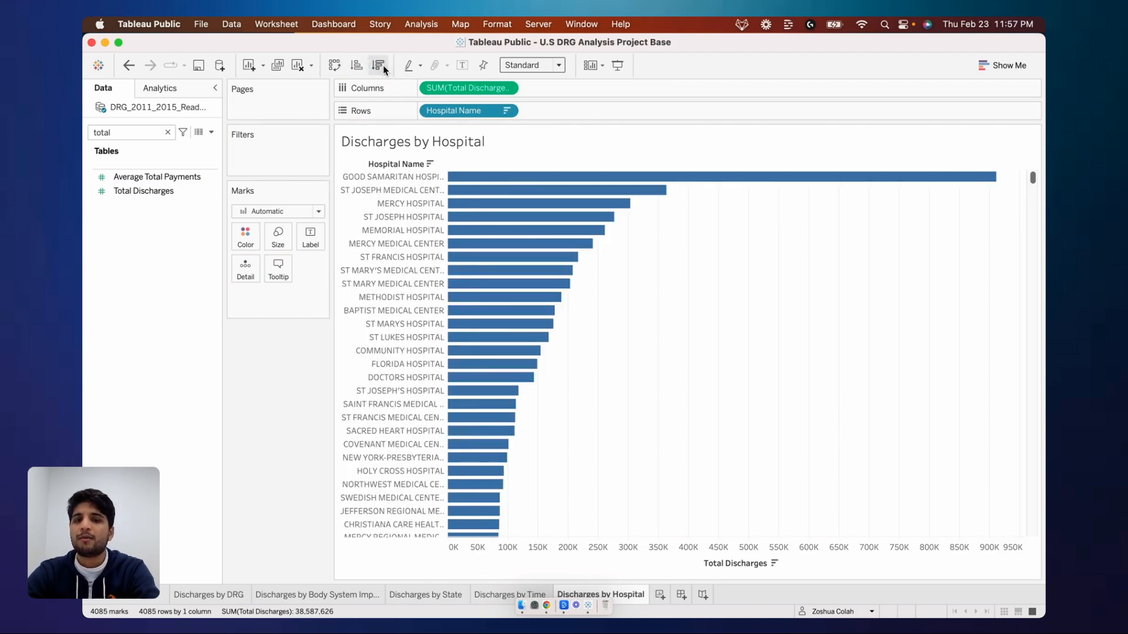
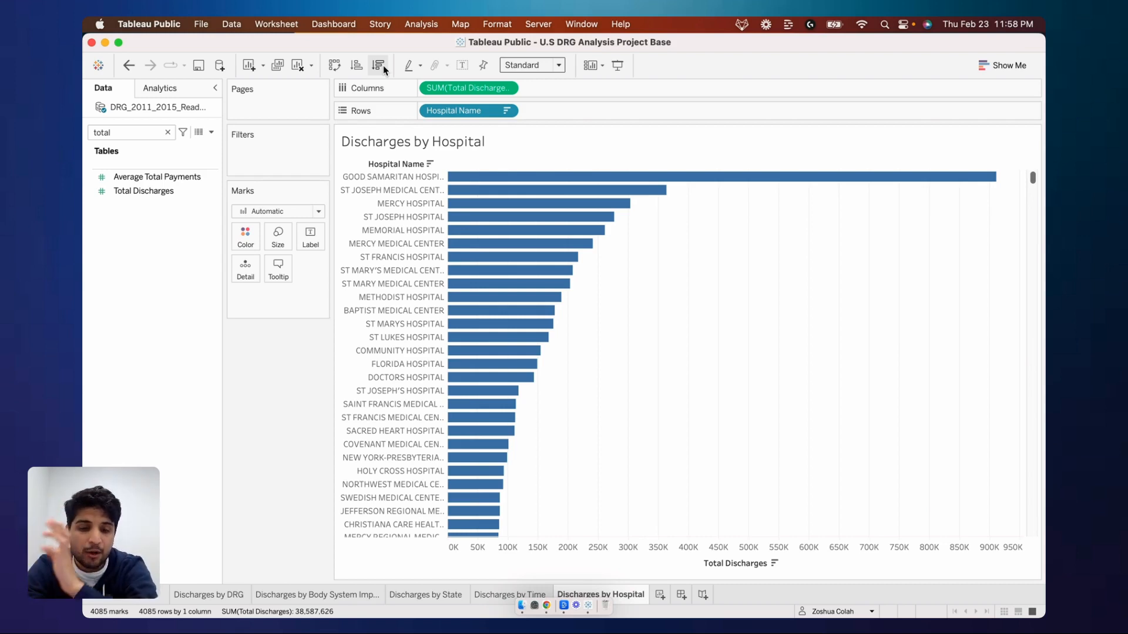
# - Undo the descending sort and the placement of Total Discharges and Hospital Name on the Discharges by Hospital sheet
pyautogui.press('super+z')
pyautogui.press('super+z')
pyautogui.press('super+z')
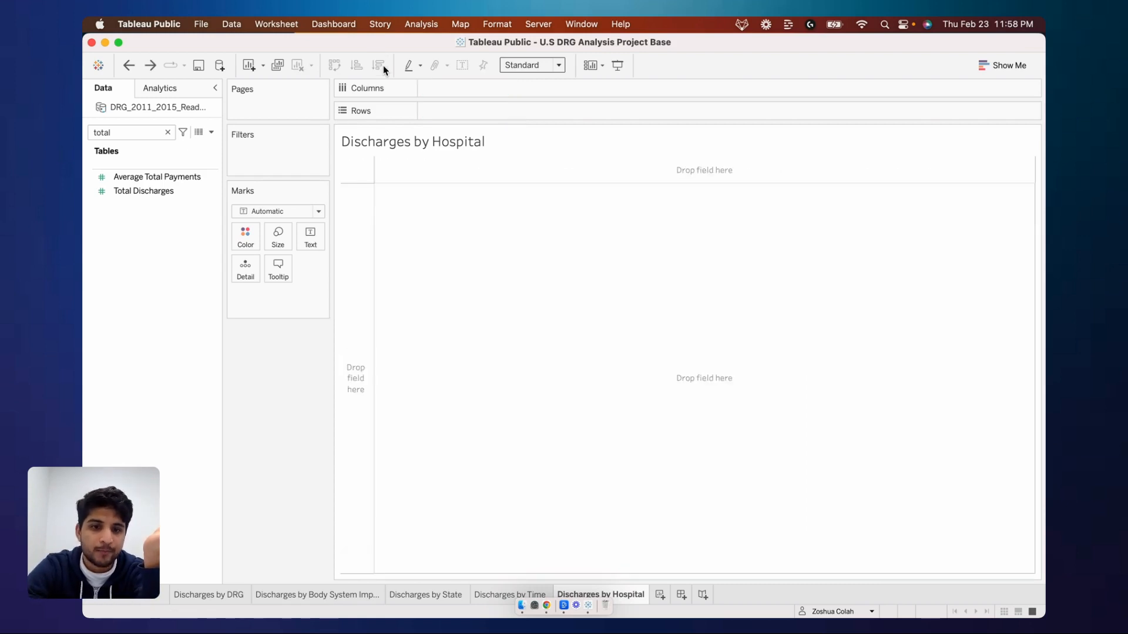
# - Clear the field search and start a calculated field named Hospital Name with ZipCode
pyautogui.click(167, 132)
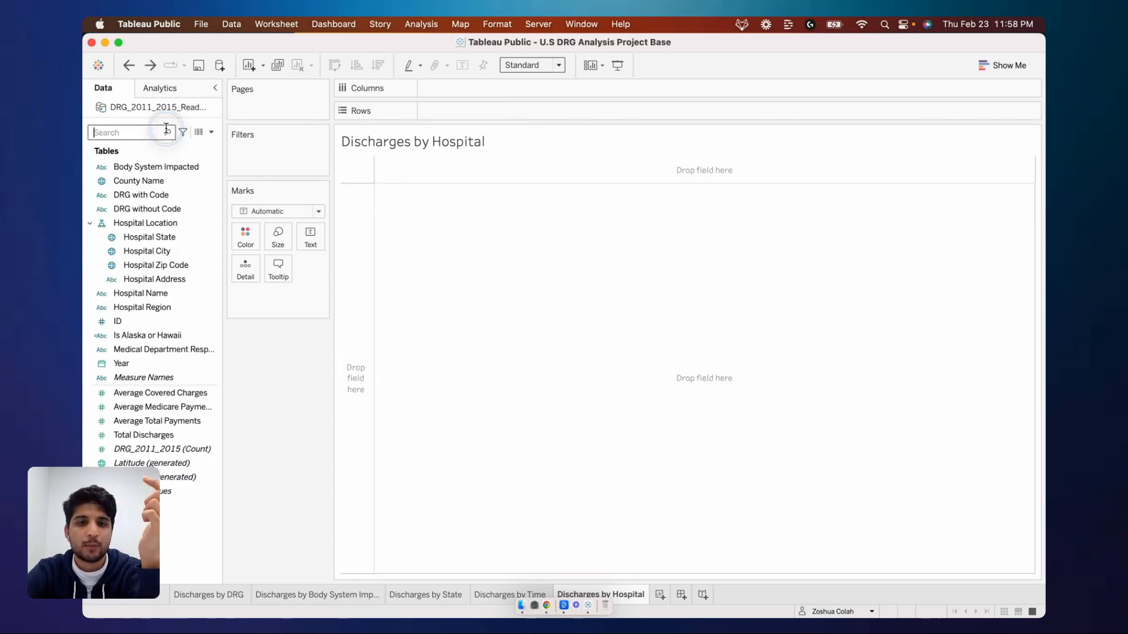
pyautogui.click(211, 132)
pyautogui.click(209, 142)
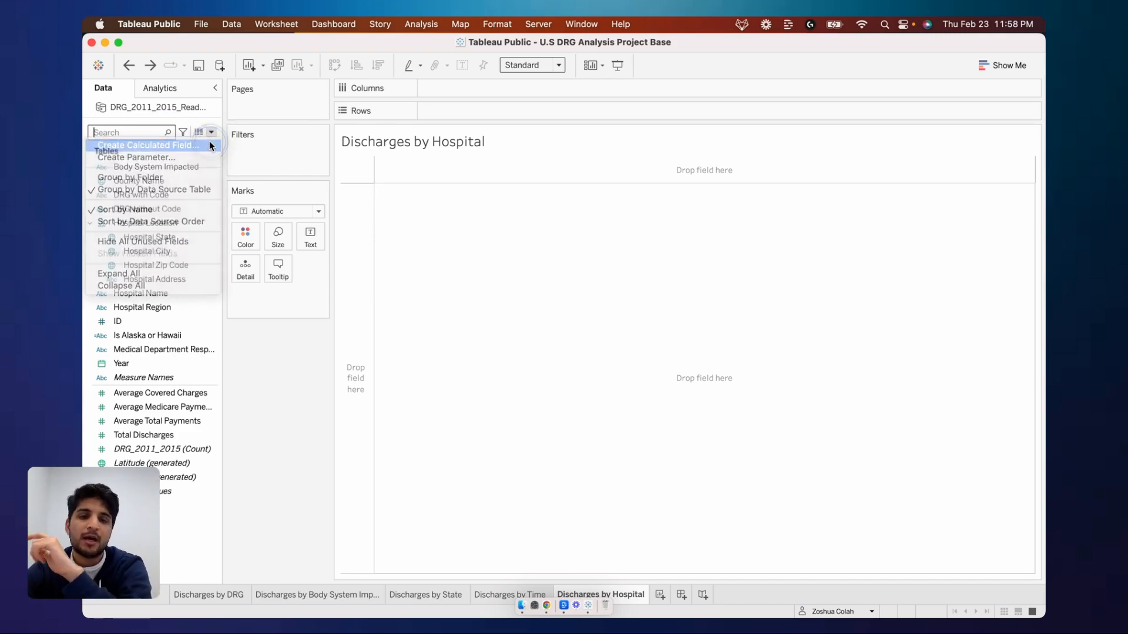
pyautogui.write('C')
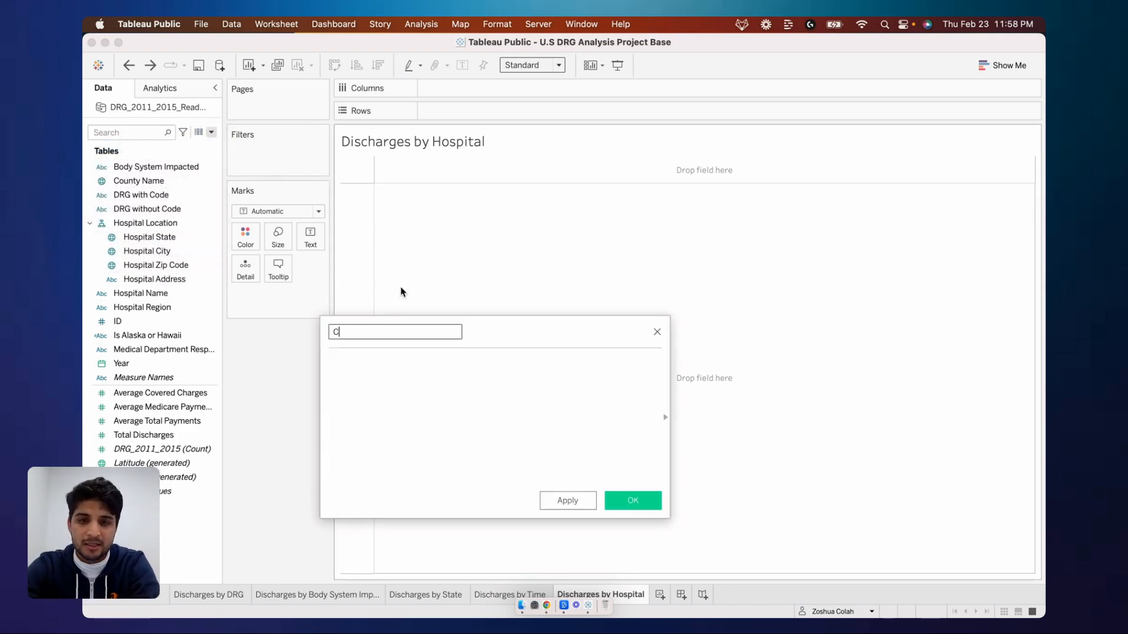
pyautogui.press('BackSpace')
pyautogui.write('Hospital N')
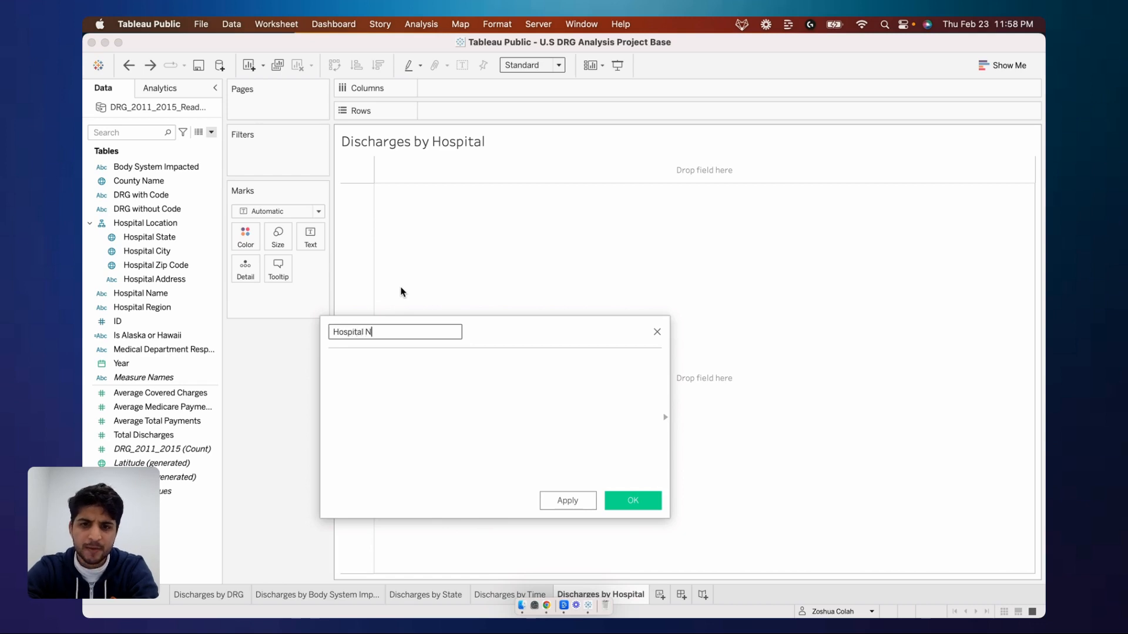
pyautogui.write('ame with ZipCode')
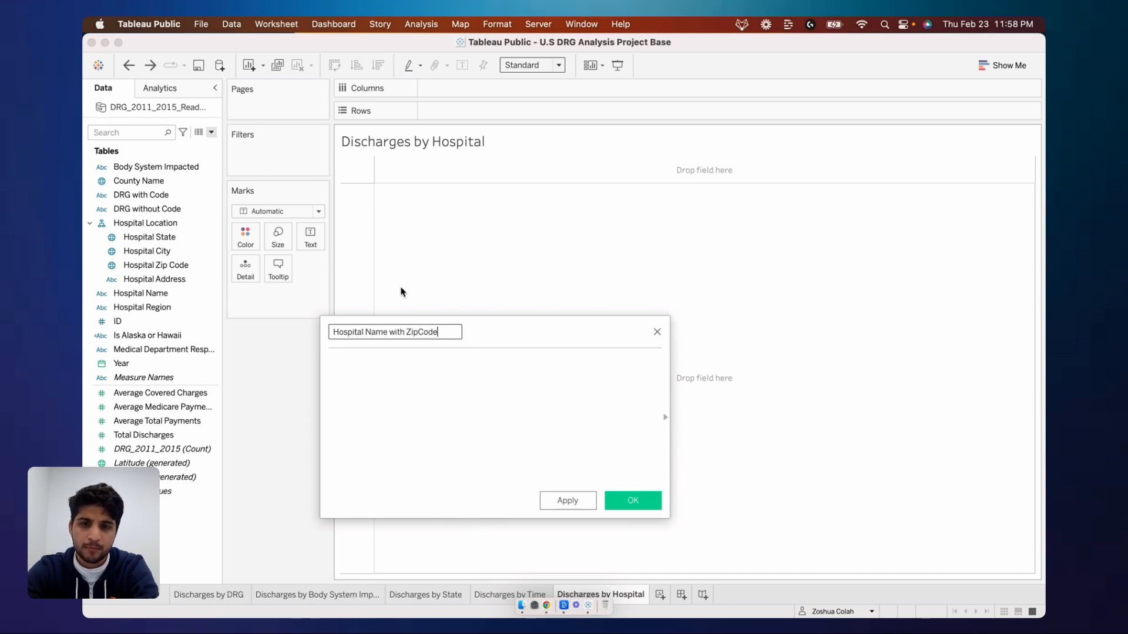
pyautogui.click(461, 382)
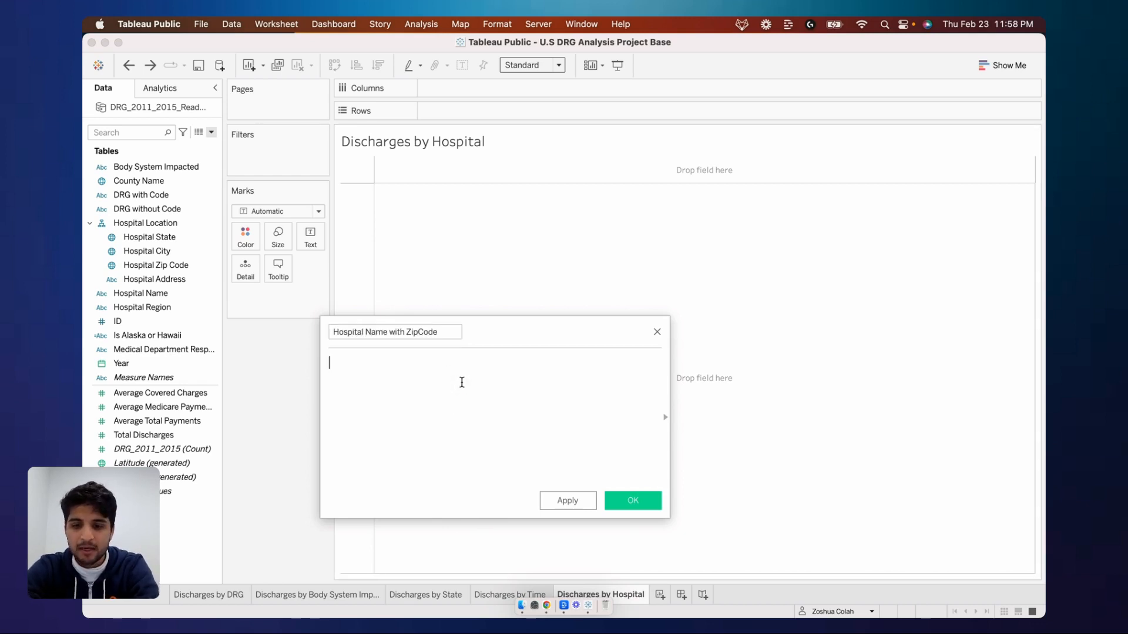
pyautogui.write('ho')
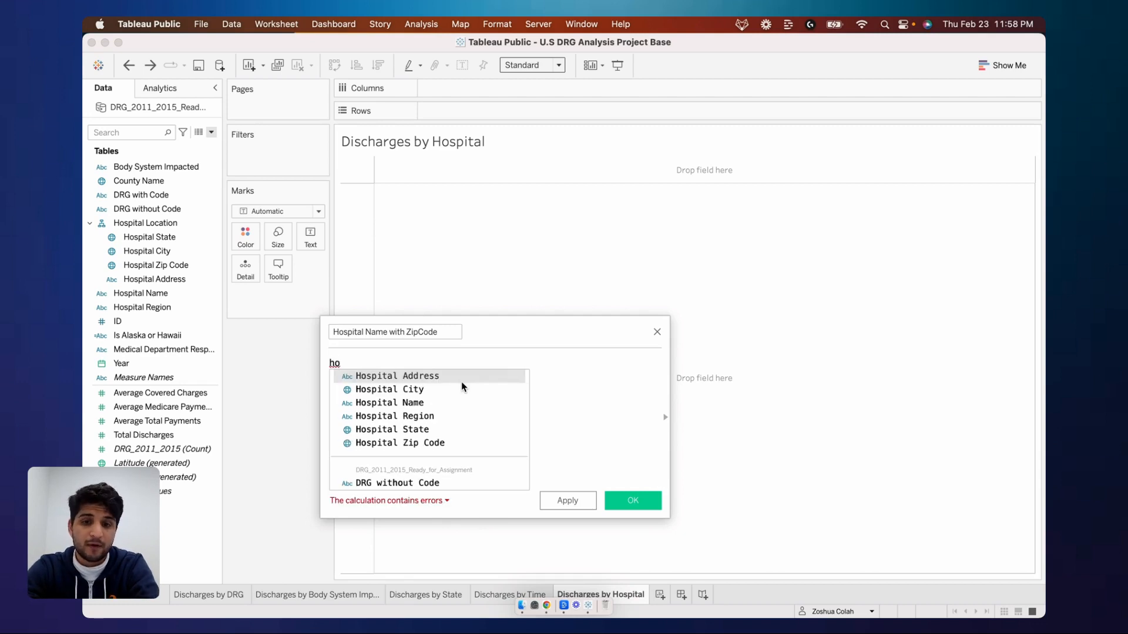
pyautogui.press('Left')
pyautogui.press('Left')
pyautogui.press('Delete')
pyautogui.press('Delete')
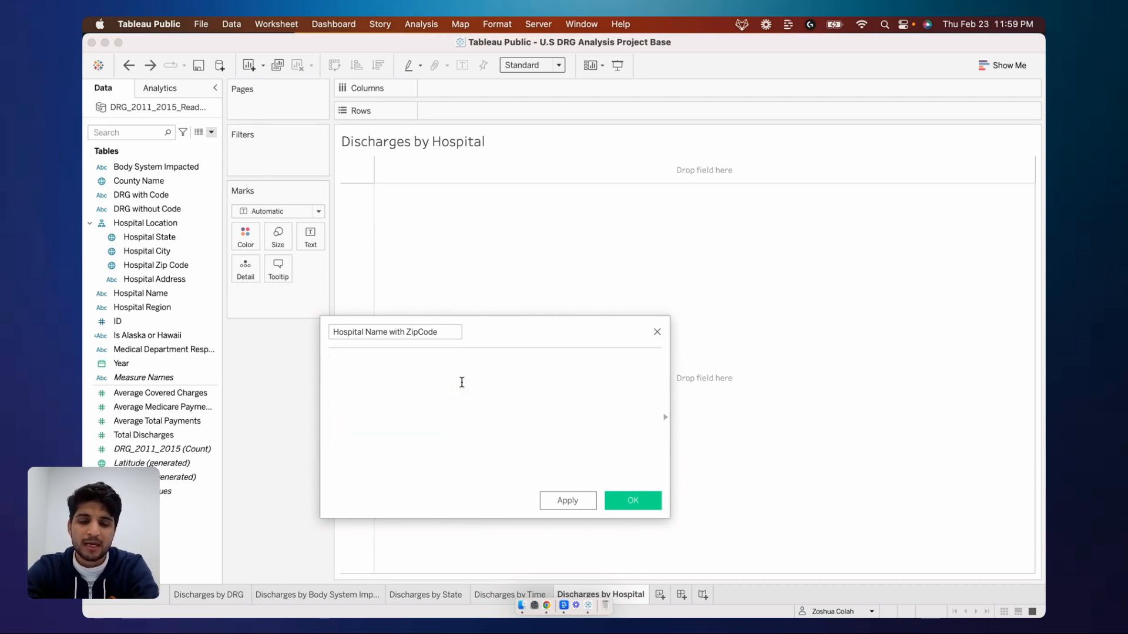
# - Enter the calculation [Hospital Name]+[Hospital Zip Code] as the field's formula
pyautogui.write('hospi')
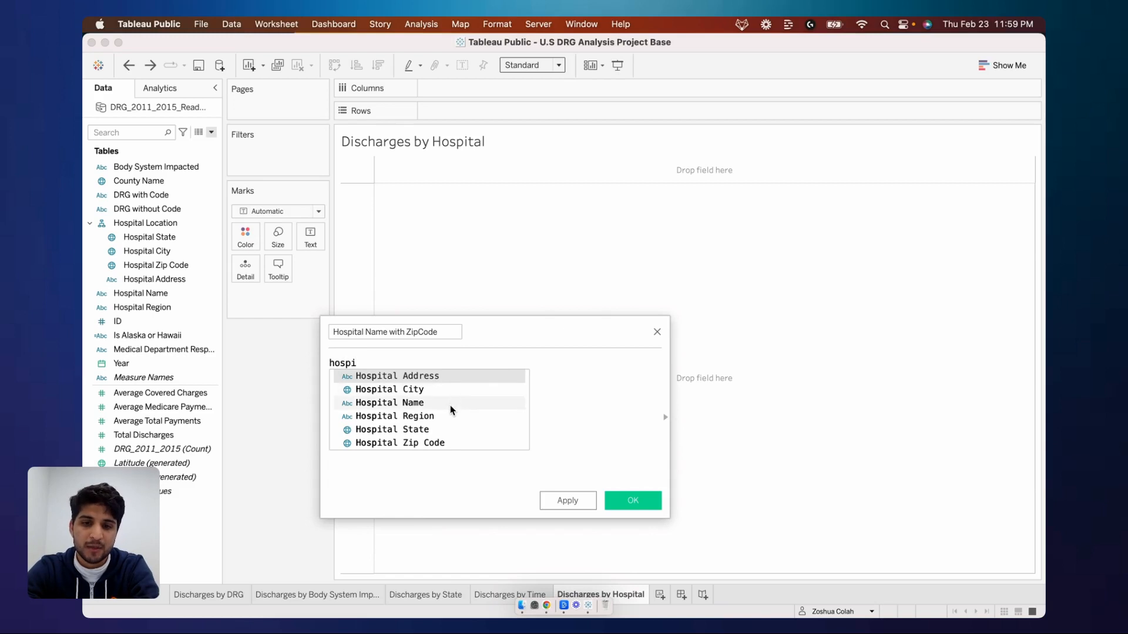
pyautogui.doubleClick(449, 403)
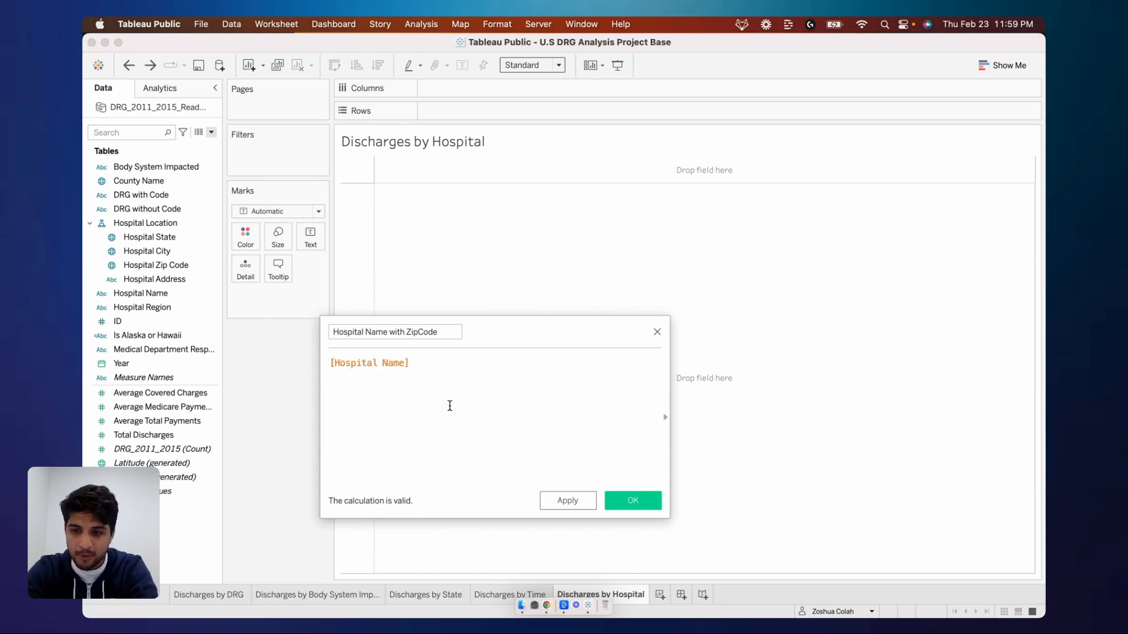
pyautogui.write('+')
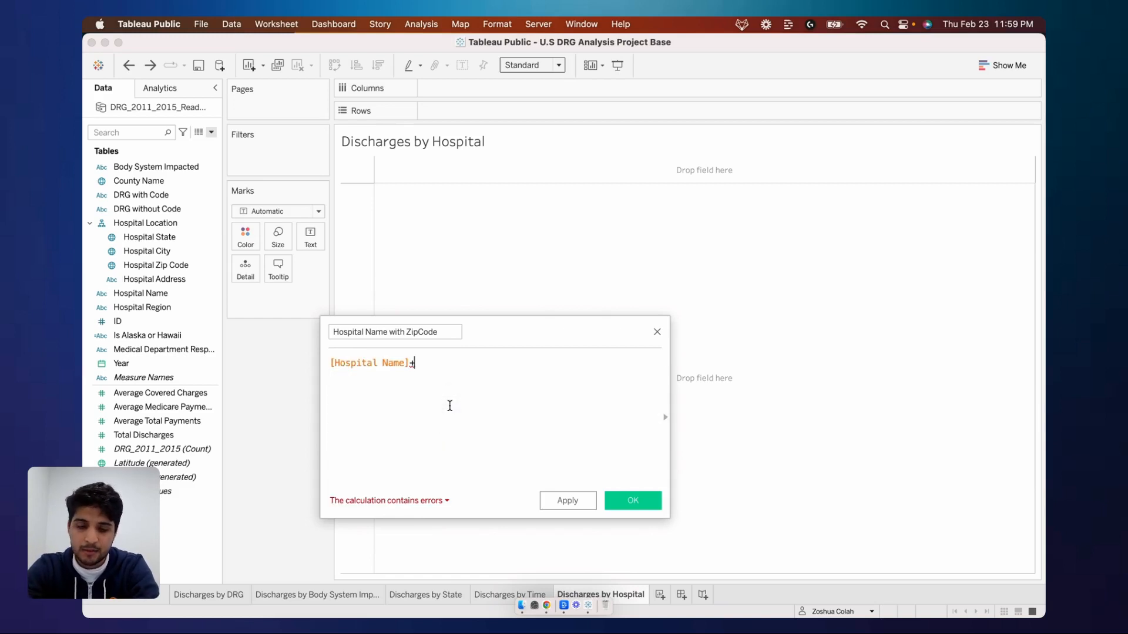
pyautogui.write('hos')
pyautogui.press('Down')
pyautogui.press('Down')
pyautogui.press('Down')
pyautogui.press('Down')
pyautogui.press('Down')
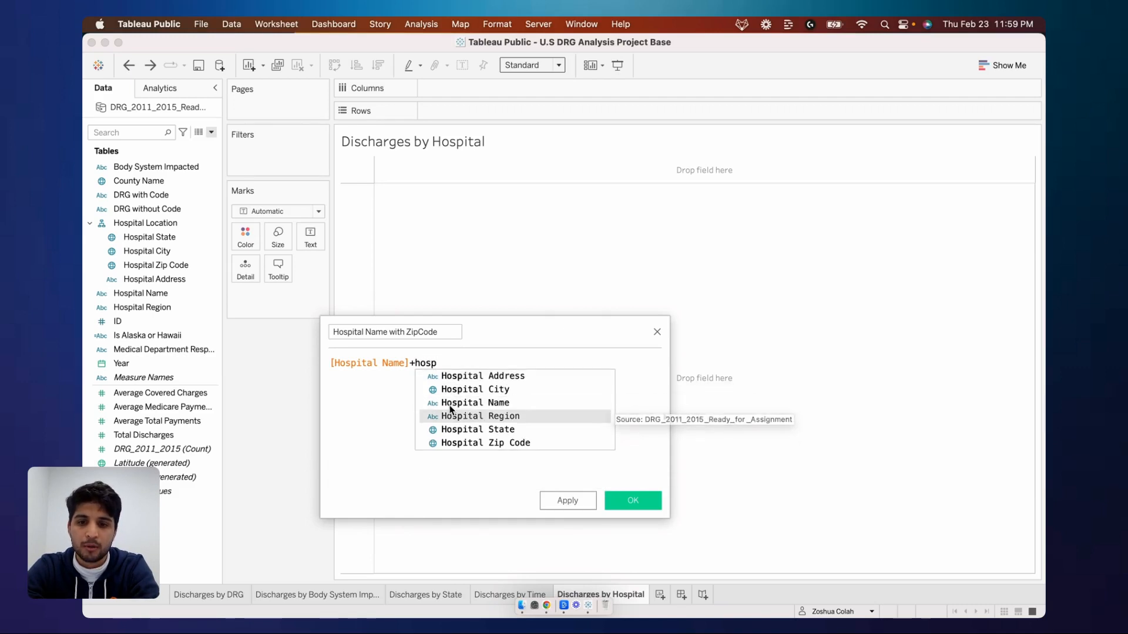
pyautogui.press('Return')
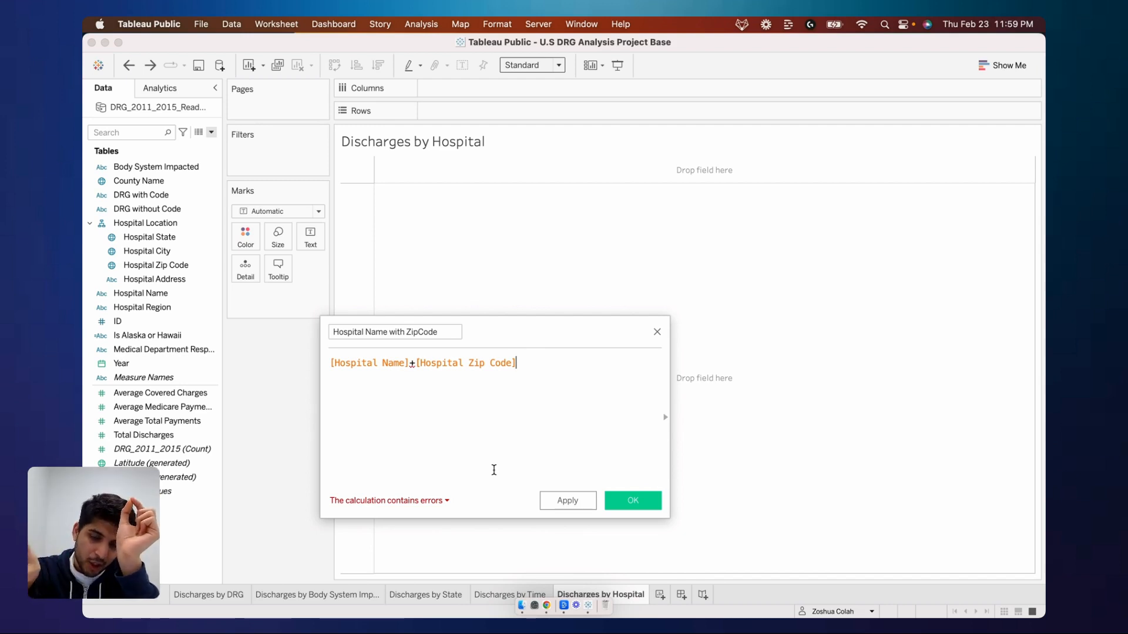
# - Wrap [Hospital Zip Code] in the STR function to convert it to text
pyautogui.click(419, 363)
pyautogui.write('str')
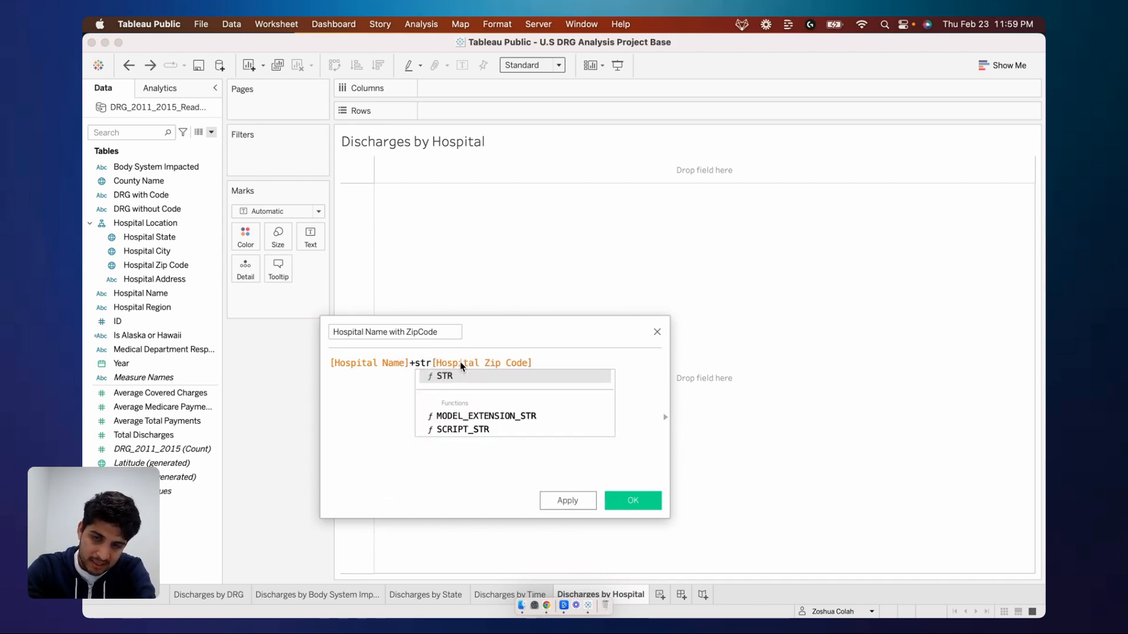
pyautogui.press('Return')
pyautogui.press('End')
pyautogui.write(')')
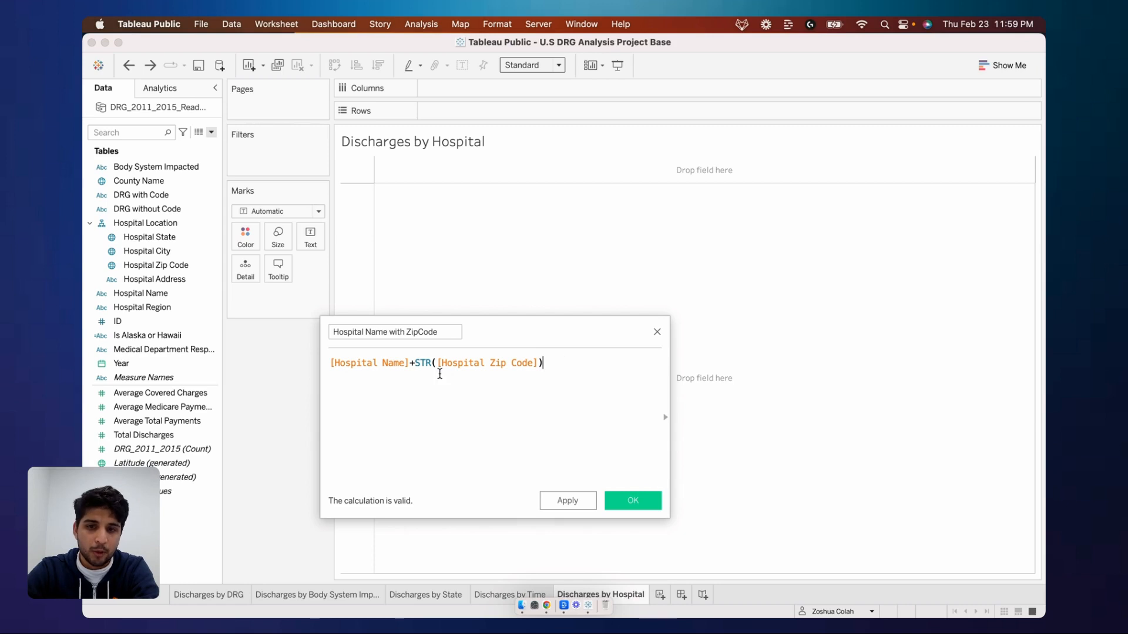
# - Insert a quoted space, +" "+, between [Hospital Name] and STR([Hospital Zip Code]) in the formula and save the calculated field
pyautogui.click(418, 364)
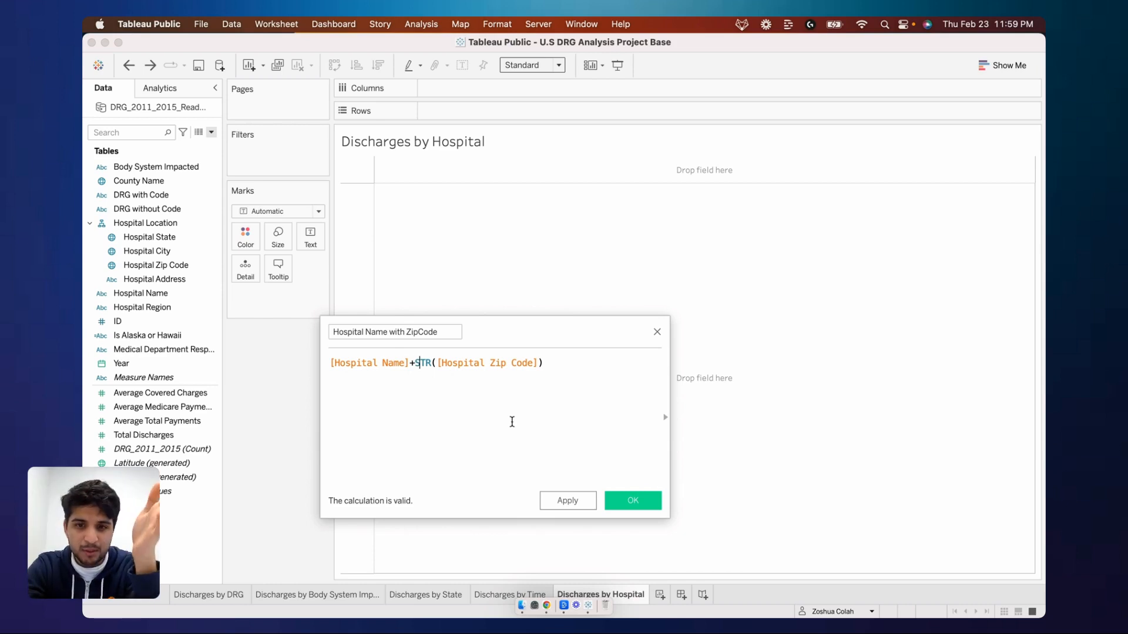
pyautogui.write('+')
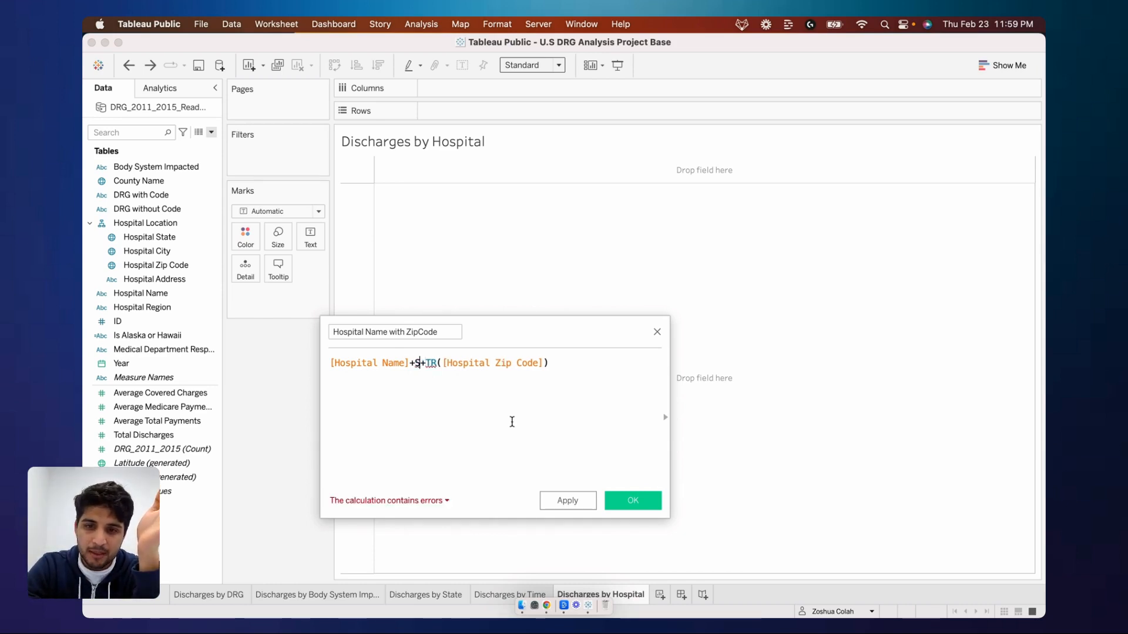
pyautogui.press('BackSpace')
pyautogui.press('Left')
pyautogui.write('+')
pyautogui.press('Left')
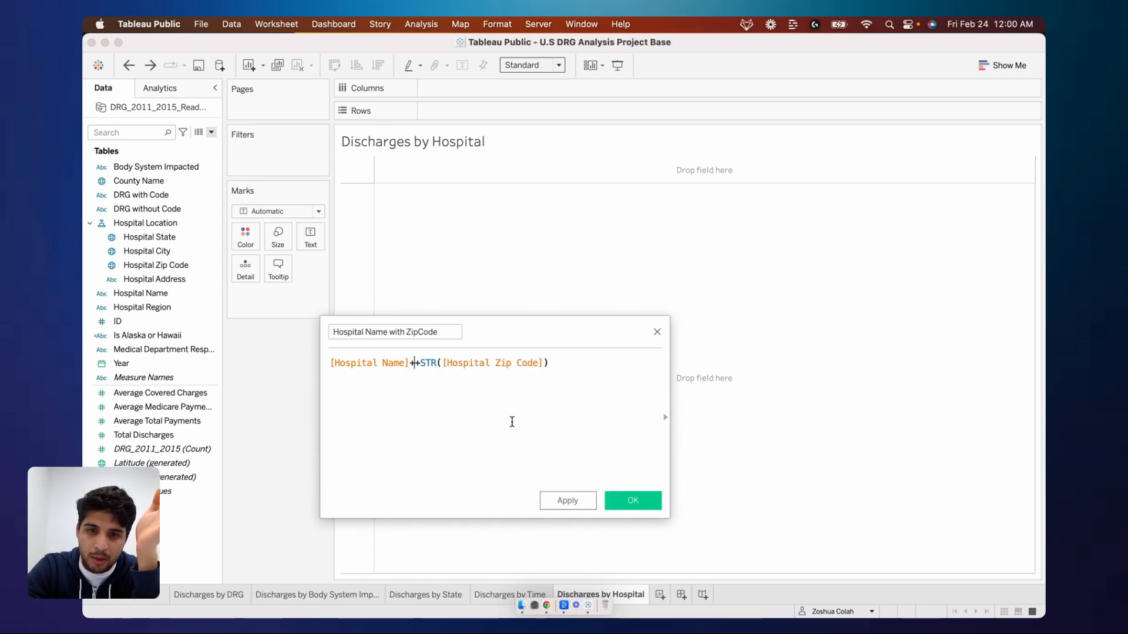
pyautogui.write('""')
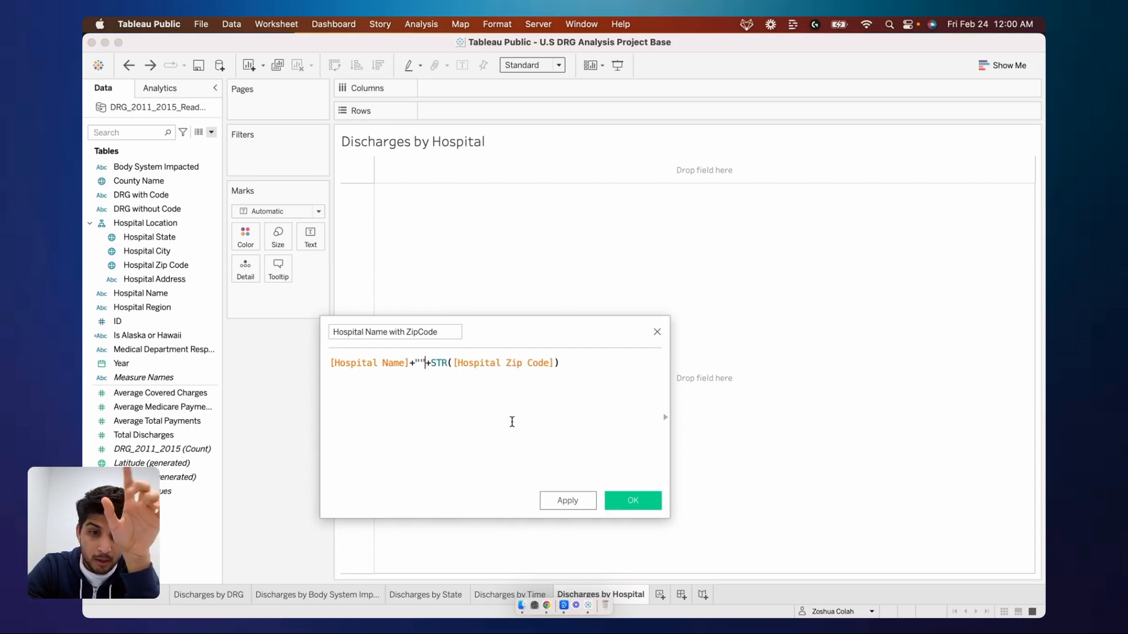
pyautogui.press('Left')
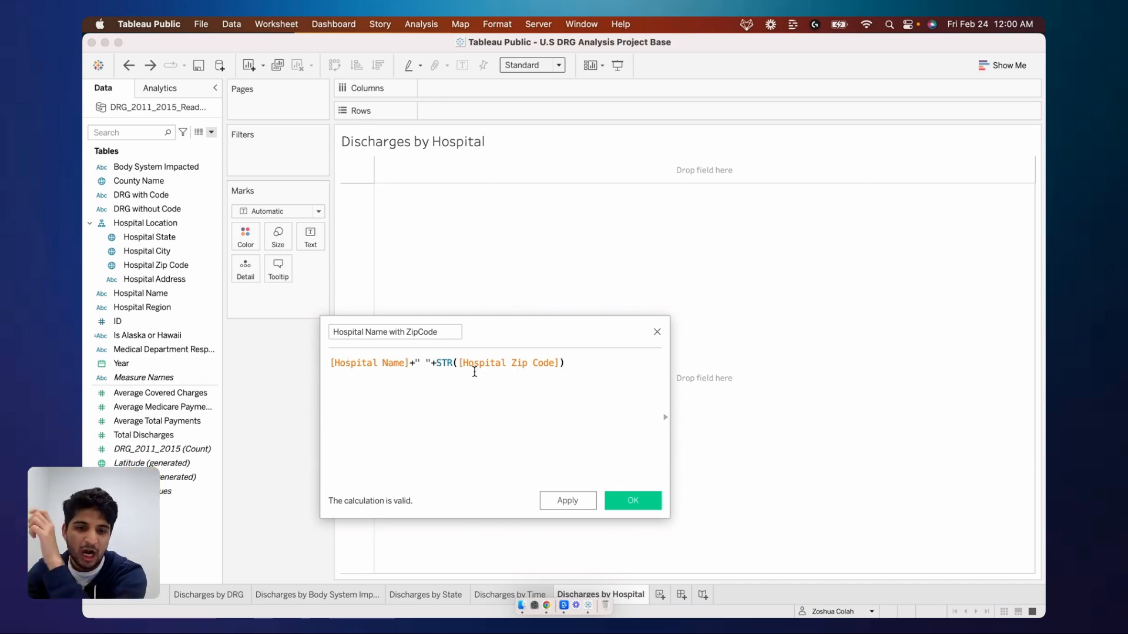
pyautogui.click(616, 507)
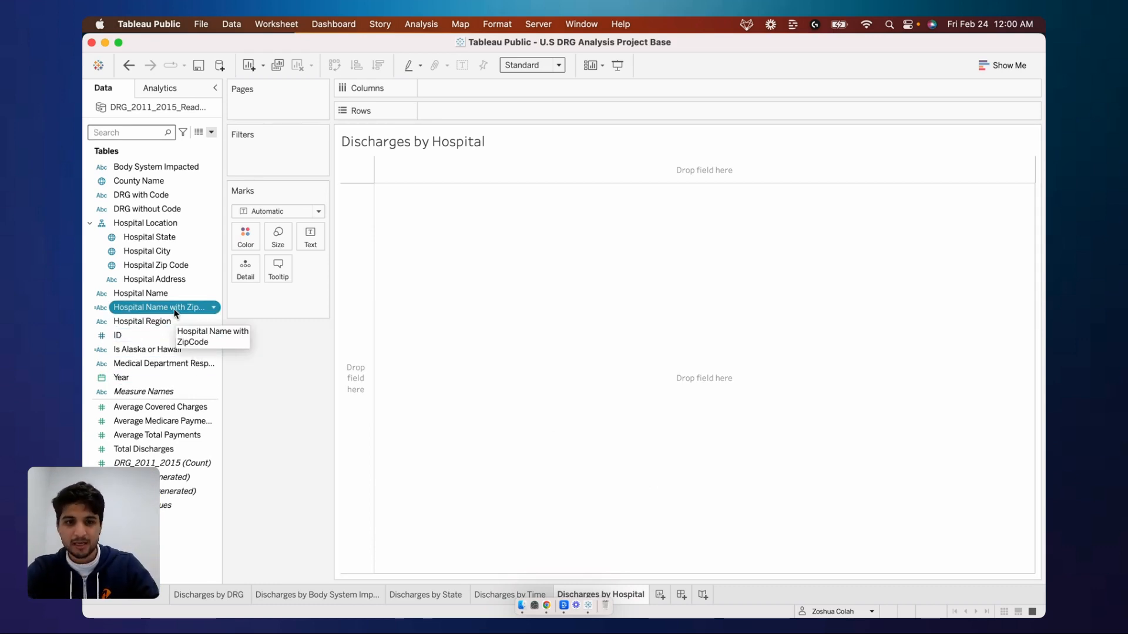
# - Chart Total Discharges on Columns against Hospital Name with ZipCode on Rows, sorted in descending order
pyautogui.moveTo(174, 313); pyautogui.dragTo(562, 110)
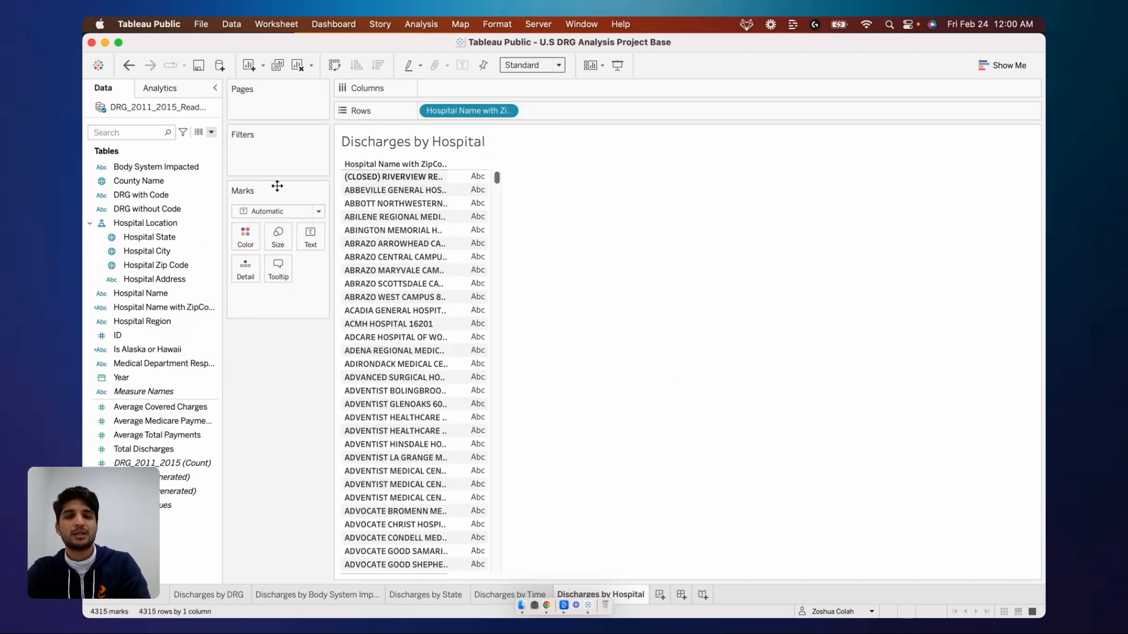
pyautogui.click(144, 132)
pyautogui.write('di')
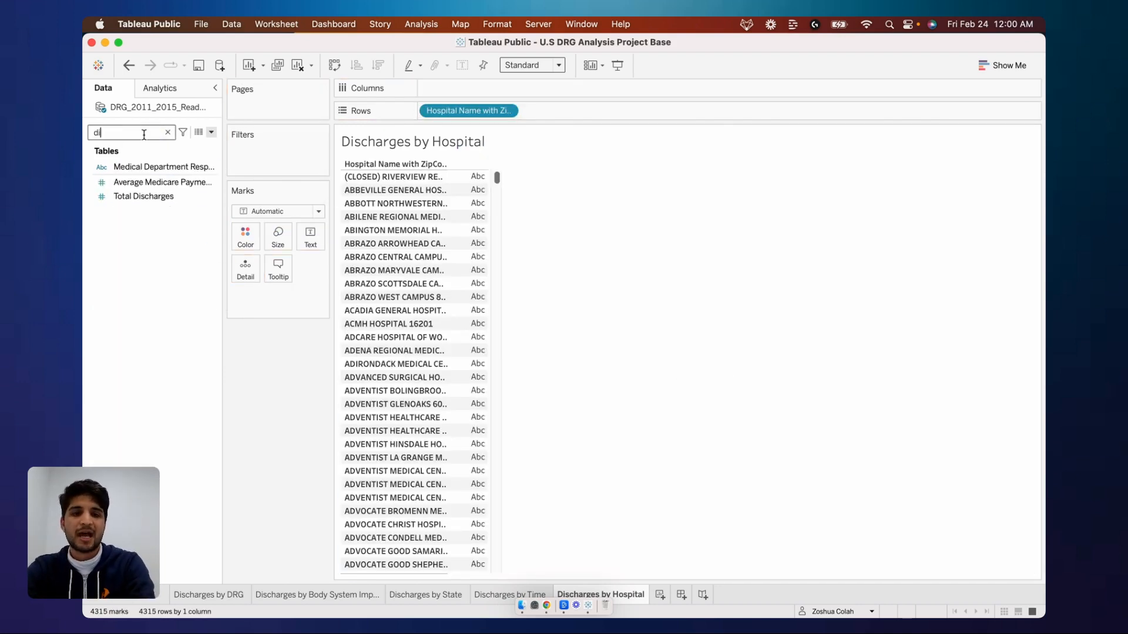
pyautogui.write('sch')
pyautogui.click(137, 177)
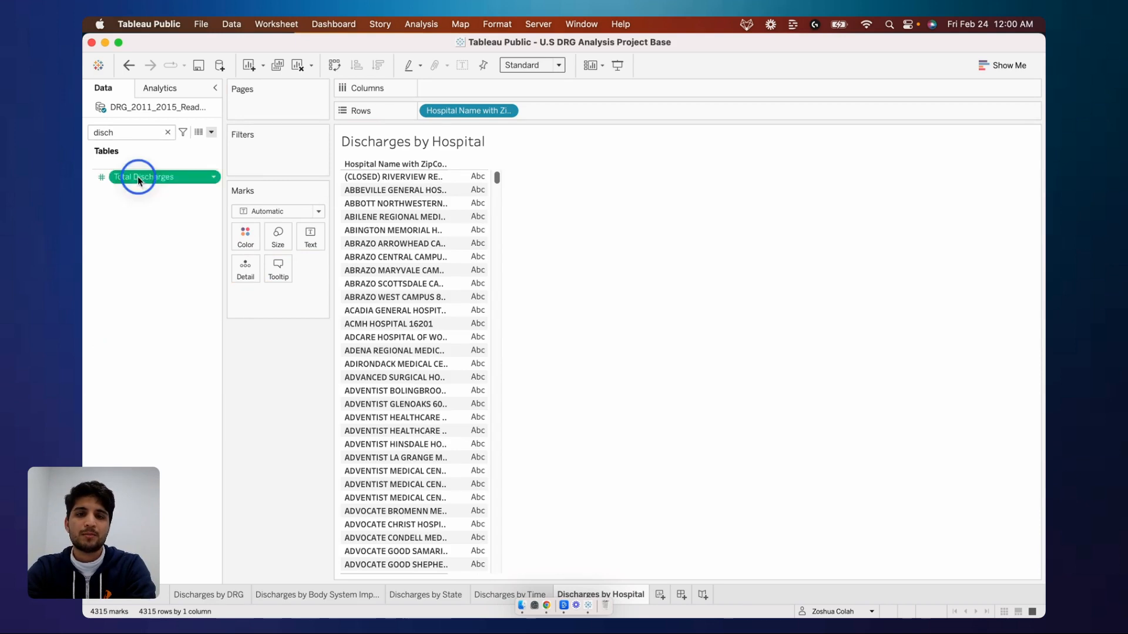
pyautogui.moveTo(138, 177); pyautogui.dragTo(491, 89)
pyautogui.click(379, 65)
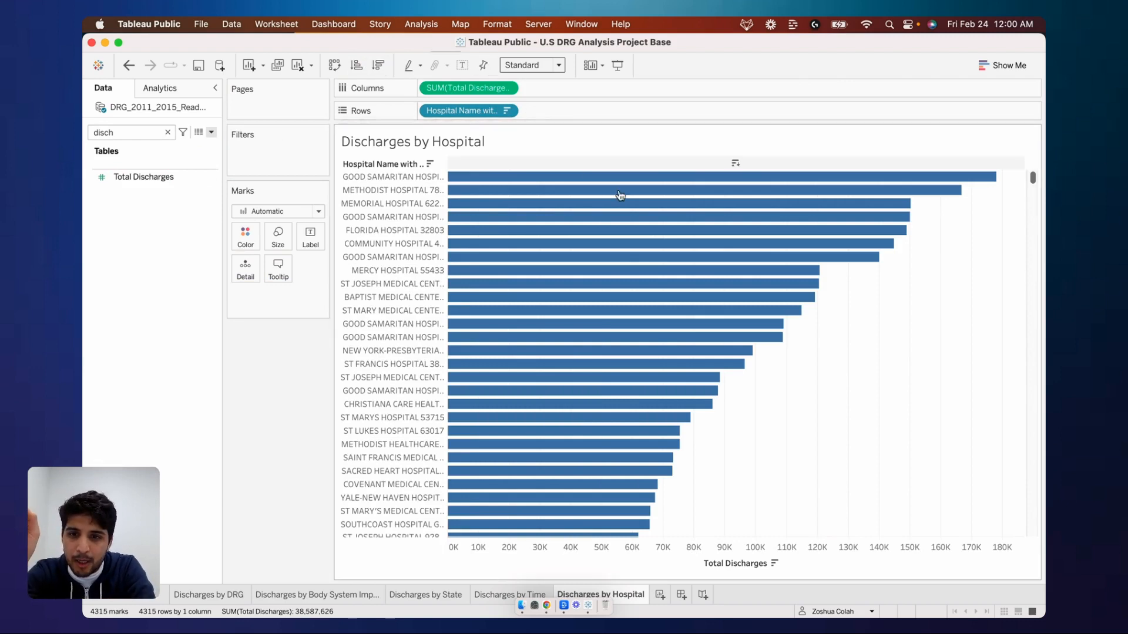
pyautogui.moveTo(657, 177)
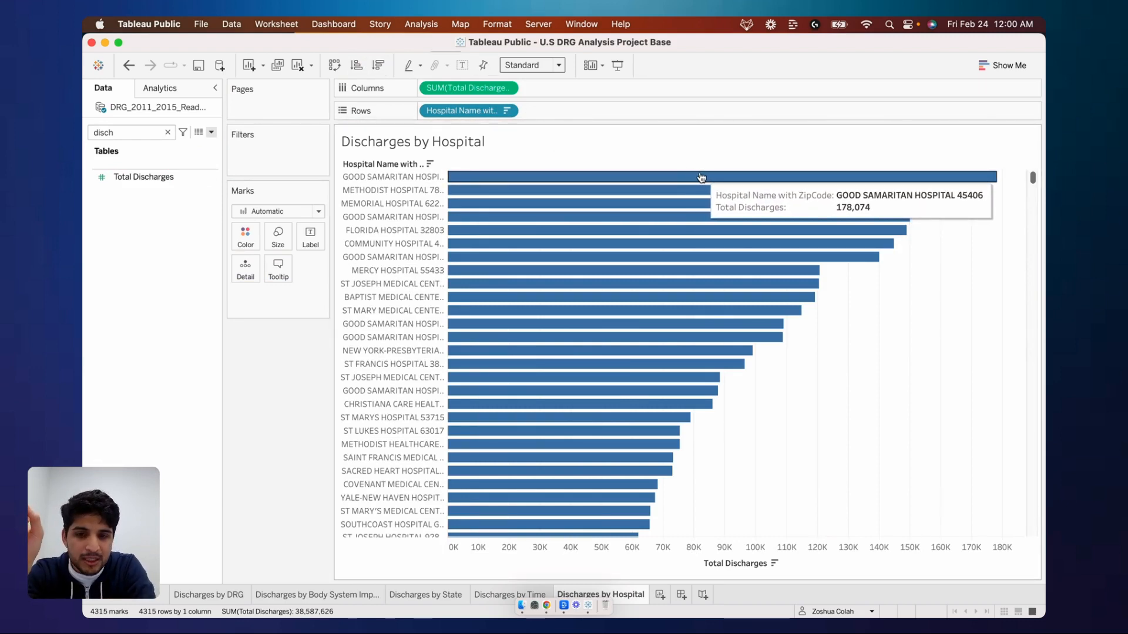
pyautogui.moveTo(672, 198)
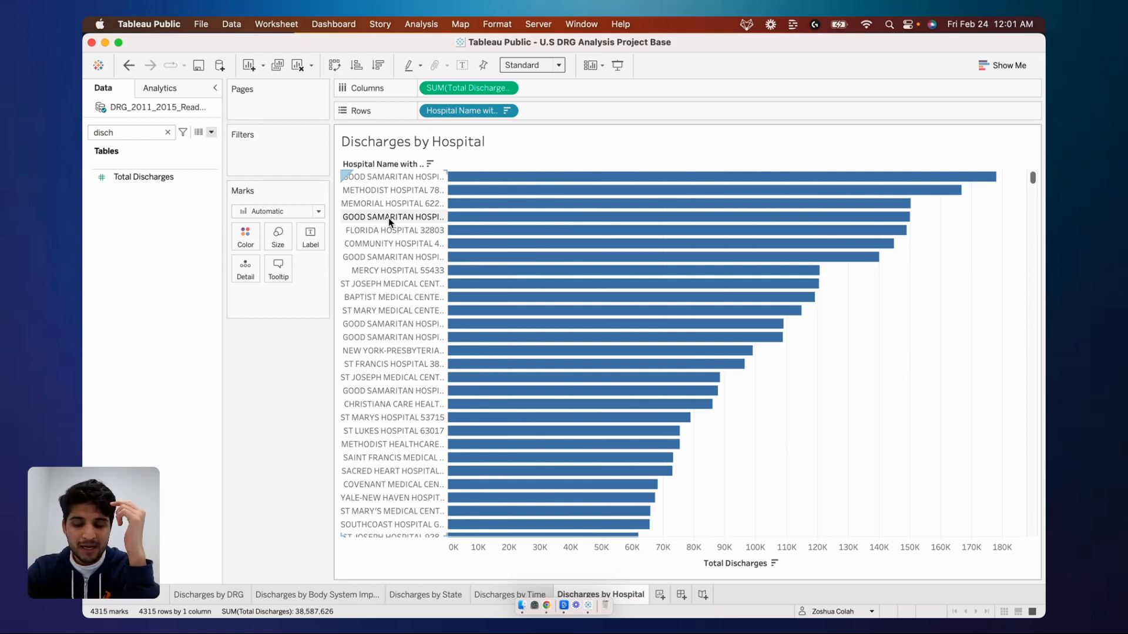
# - Create a new dashboard and name it Discharges Dashboard
pyautogui.click(682, 594)
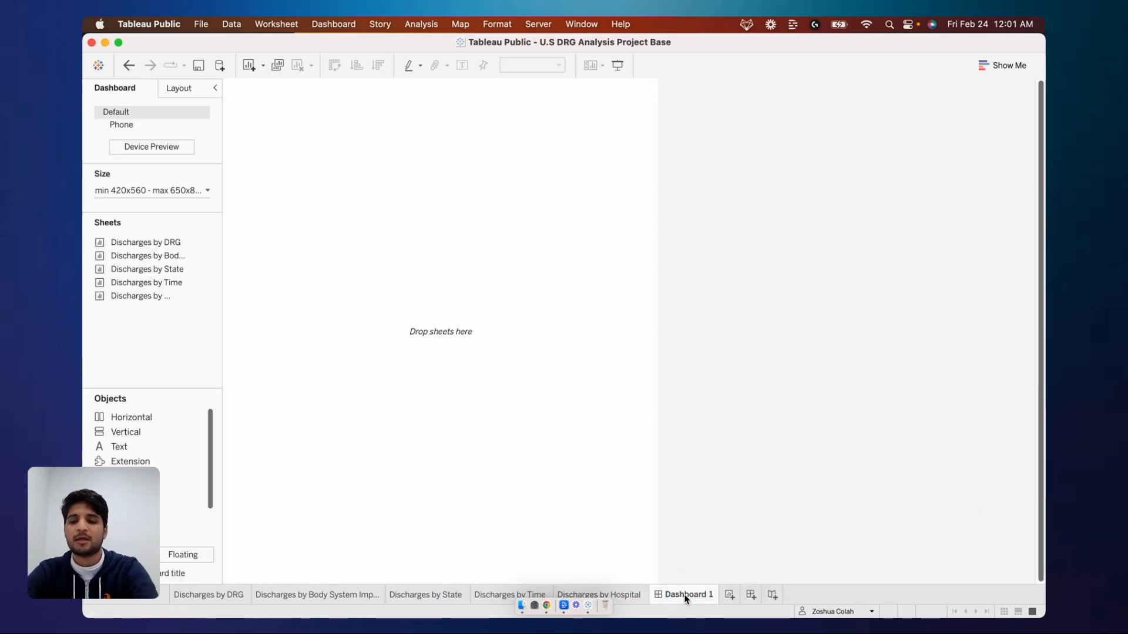
pyautogui.doubleClick(685, 595)
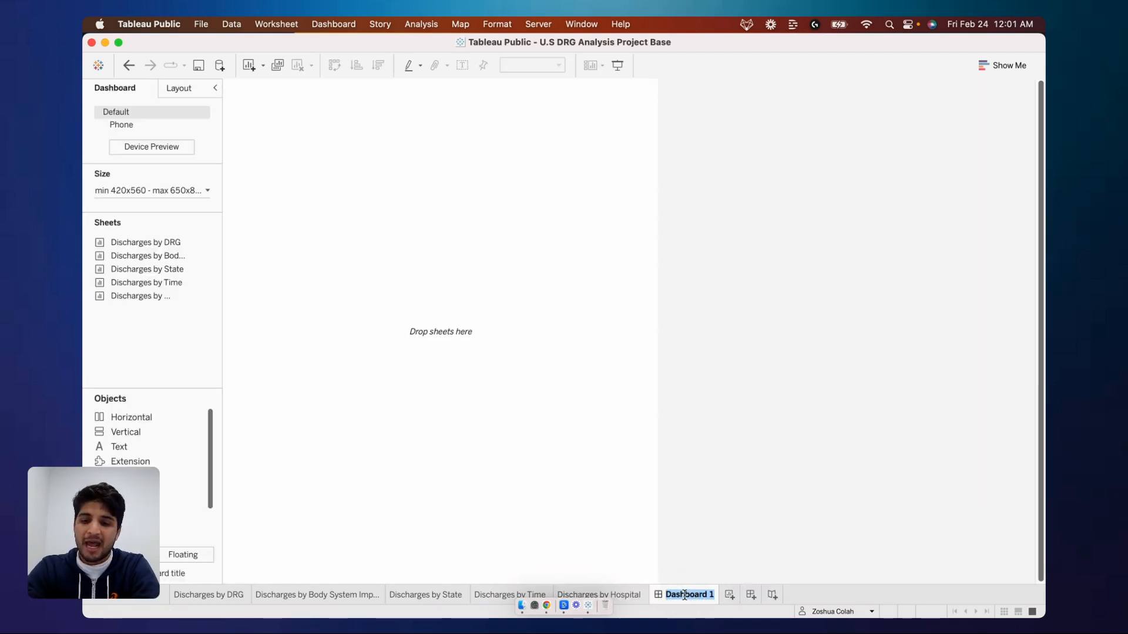
pyautogui.write('Disc')
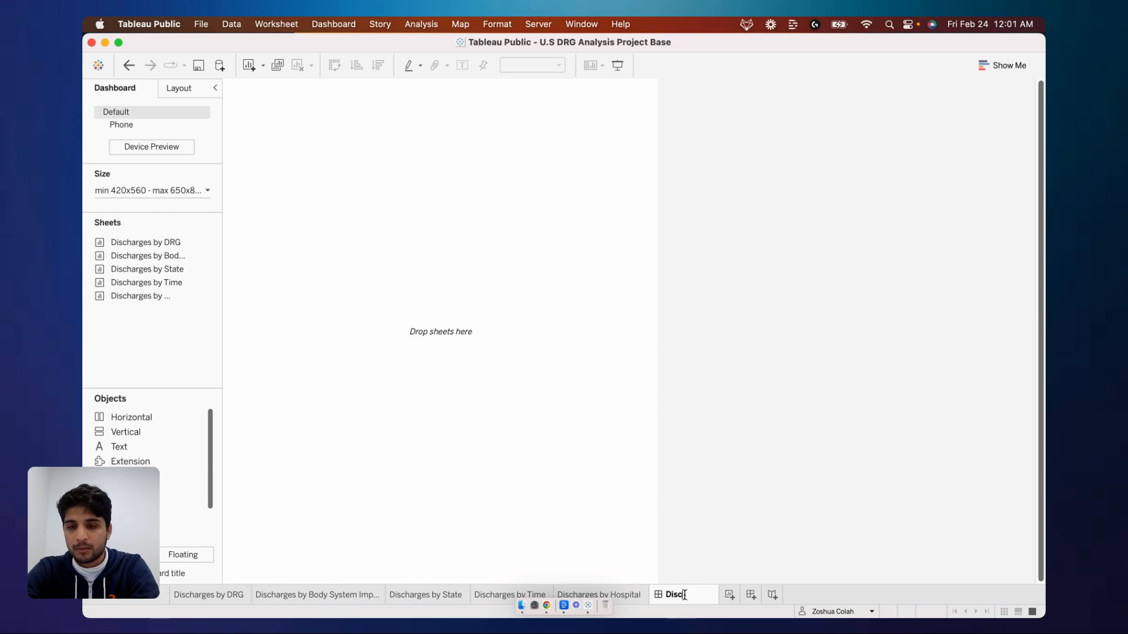
pyautogui.write('harges Dashboard')
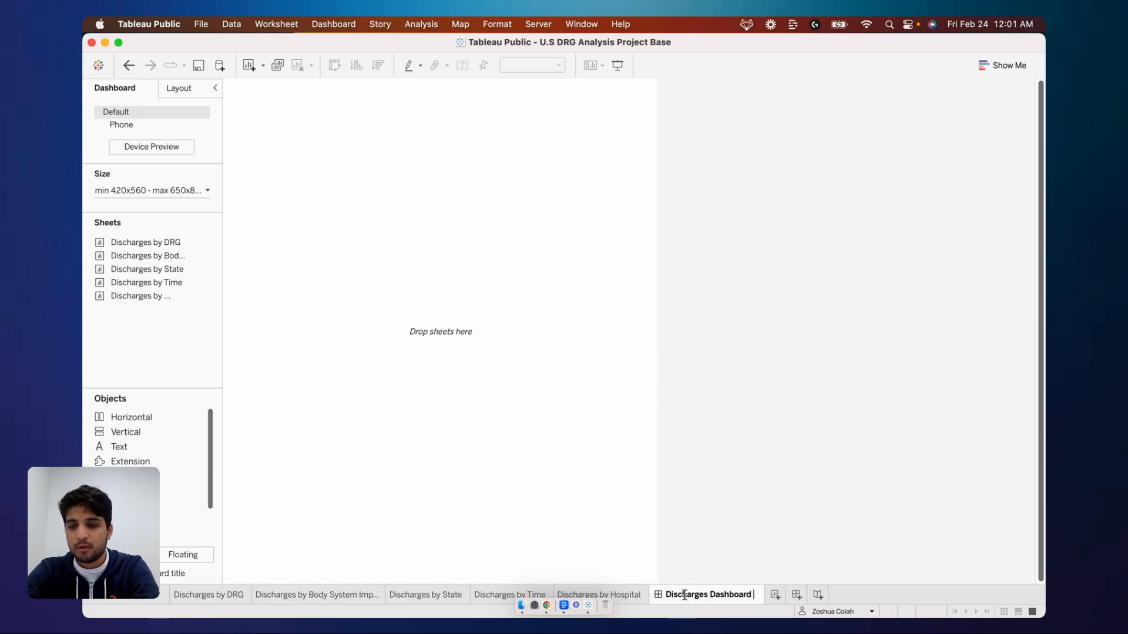
pyautogui.press('Return')
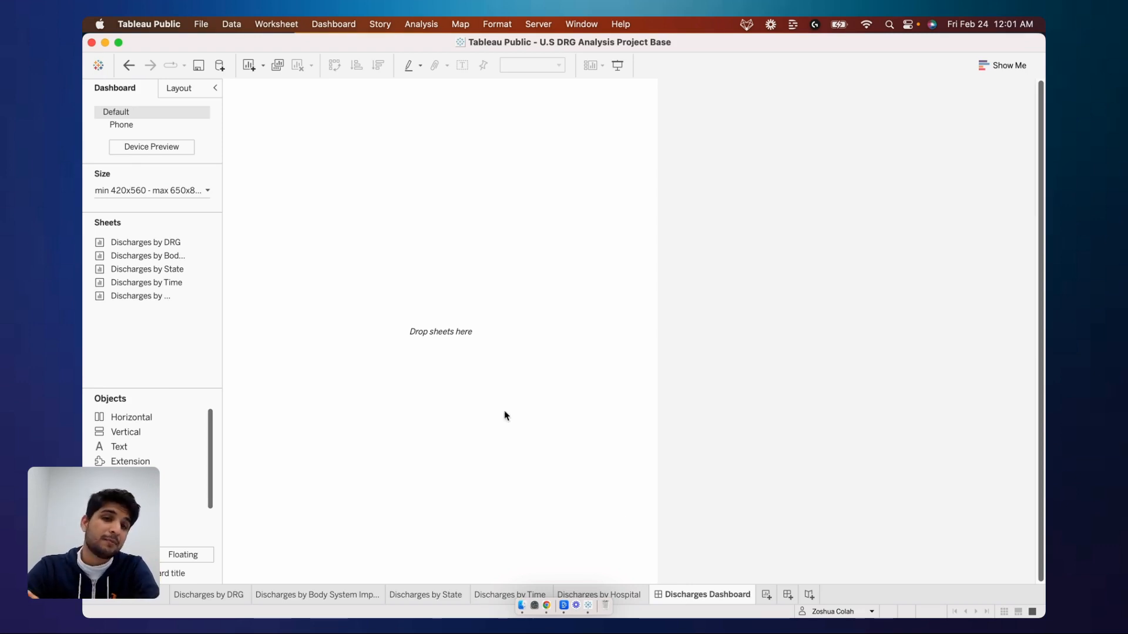
# - Set the dashboard's size to Automatic
pyautogui.click(122, 195)
pyautogui.click(114, 213)
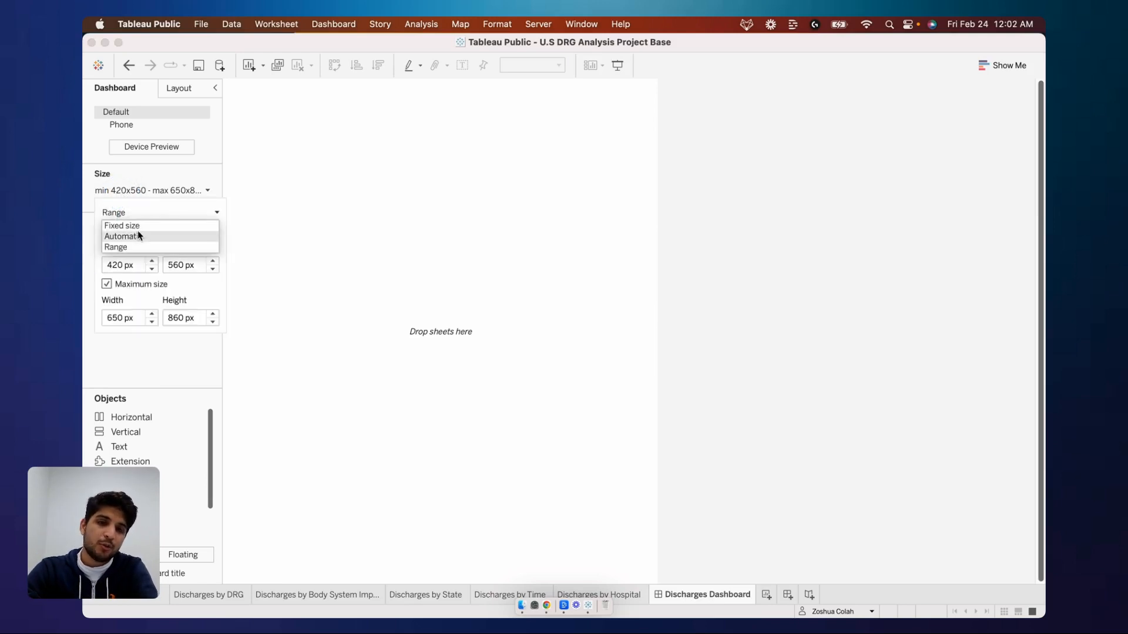
pyautogui.click(138, 235)
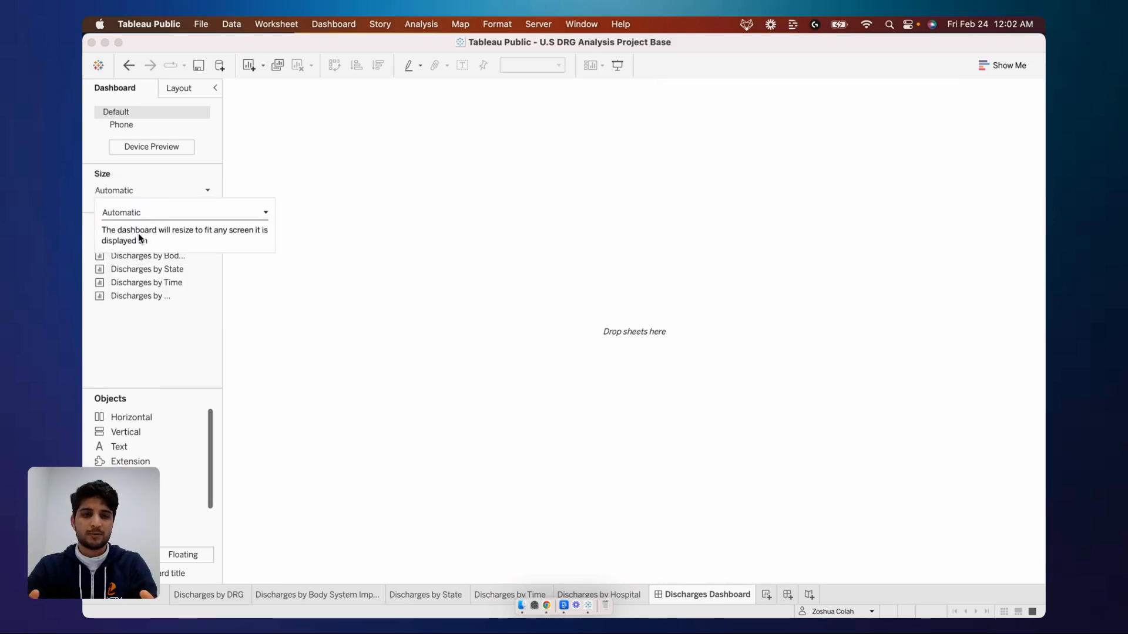
pyautogui.click(149, 274)
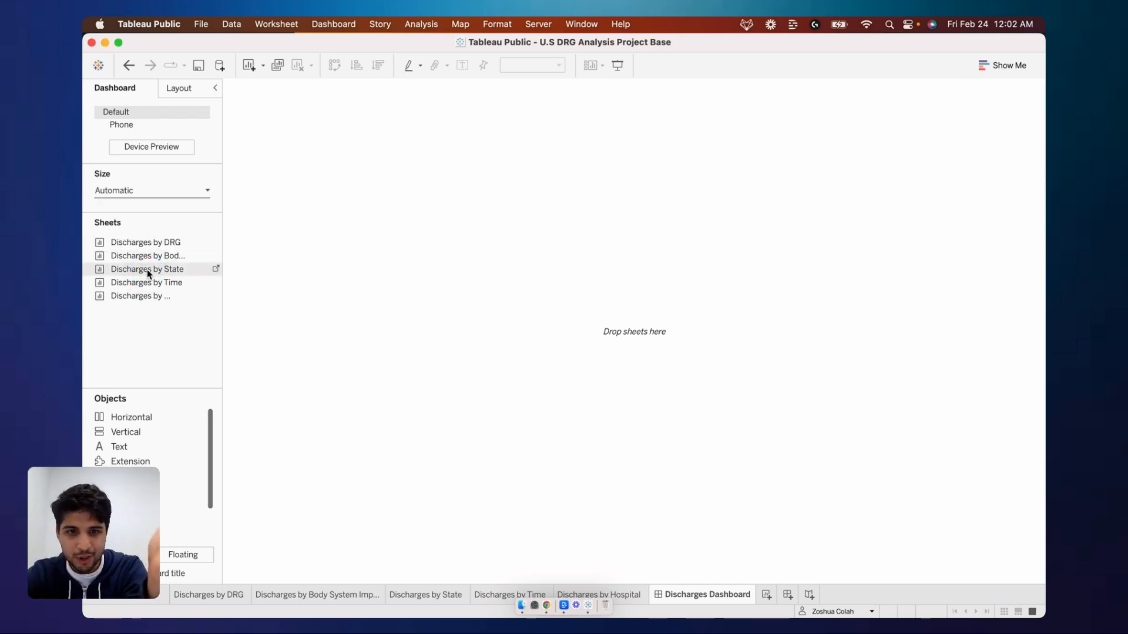
# - Add the Discharges by State map to the empty dashboard and place Discharges by Time to its right
pyautogui.moveTo(148, 273); pyautogui.dragTo(478, 256)
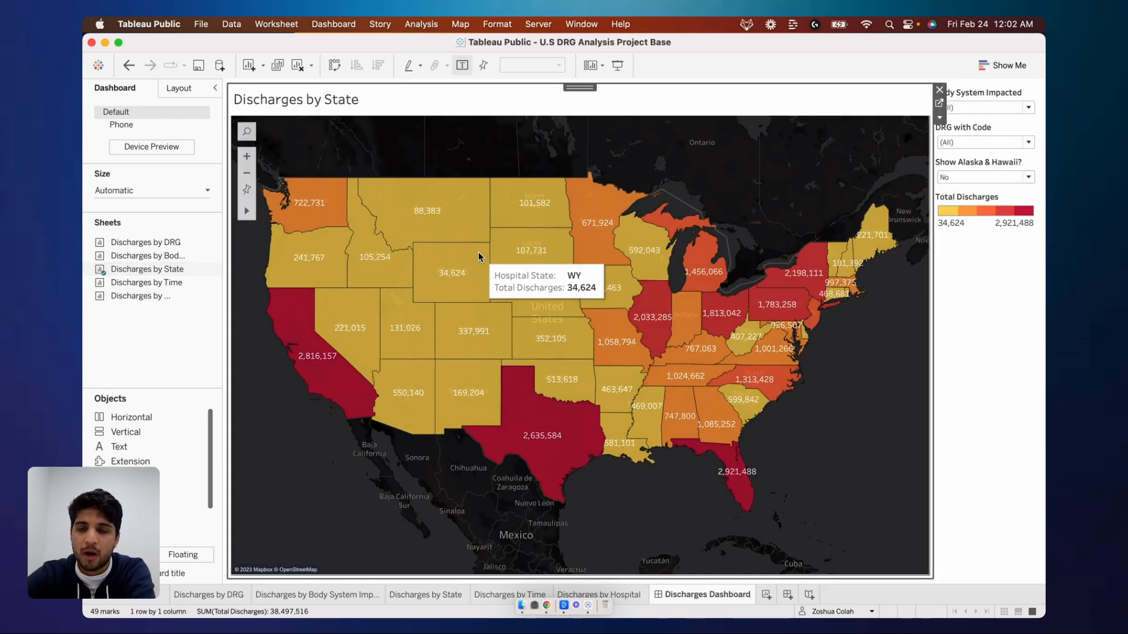
pyautogui.click(157, 345)
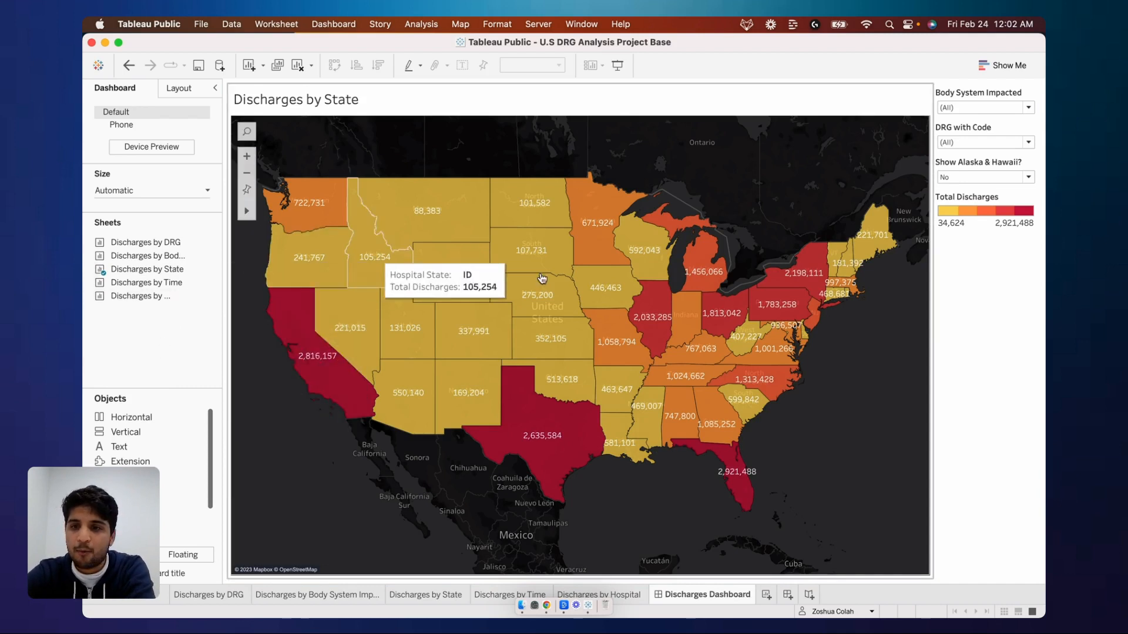
pyautogui.moveTo(141, 285)
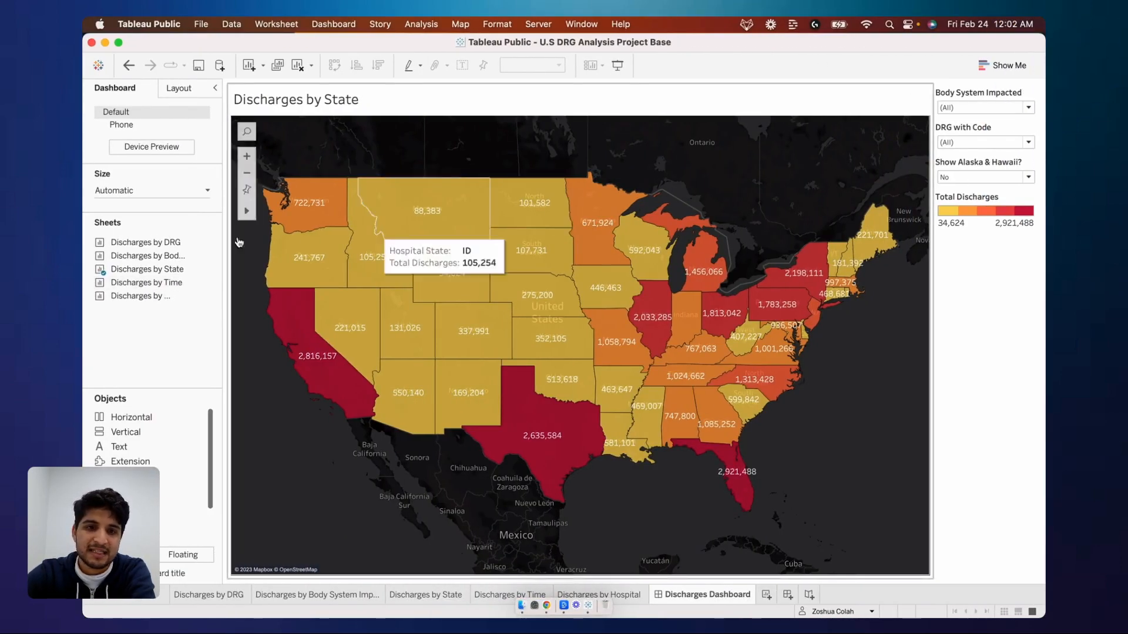
pyautogui.click(144, 283)
pyautogui.moveTo(144, 284); pyautogui.dragTo(796, 215)
# - Add the Discharges by Hospital sheet to the dashboard and position it directly above Discharges by Time
pyautogui.click(142, 297)
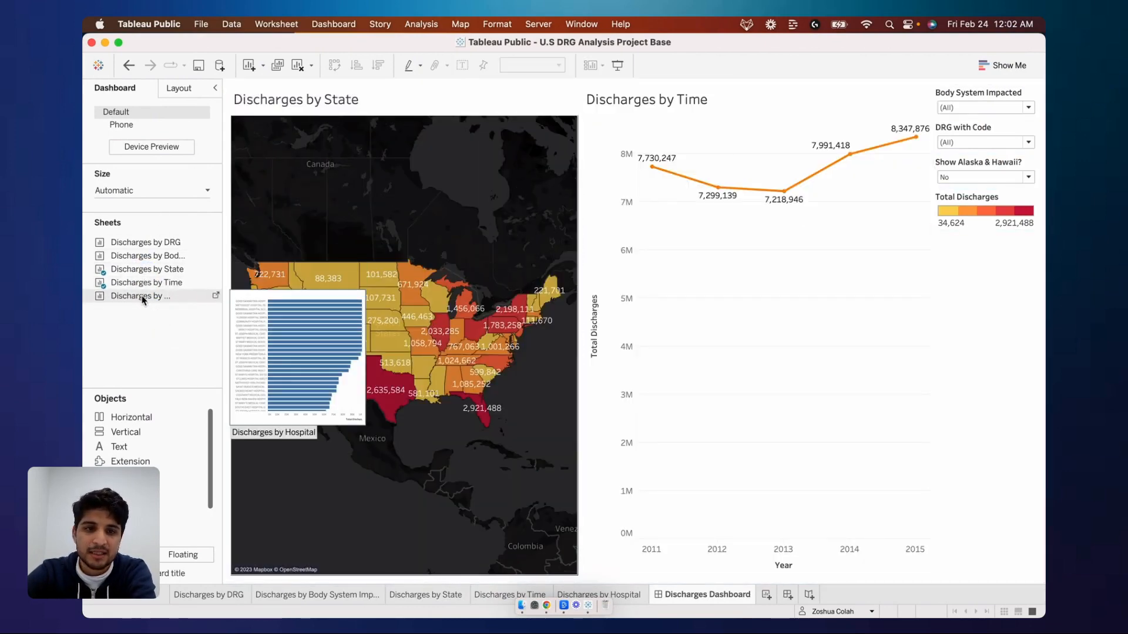
pyautogui.moveTo(142, 297); pyautogui.dragTo(744, 402)
pyautogui.moveTo(744, 402); pyautogui.dragTo(743, 402)
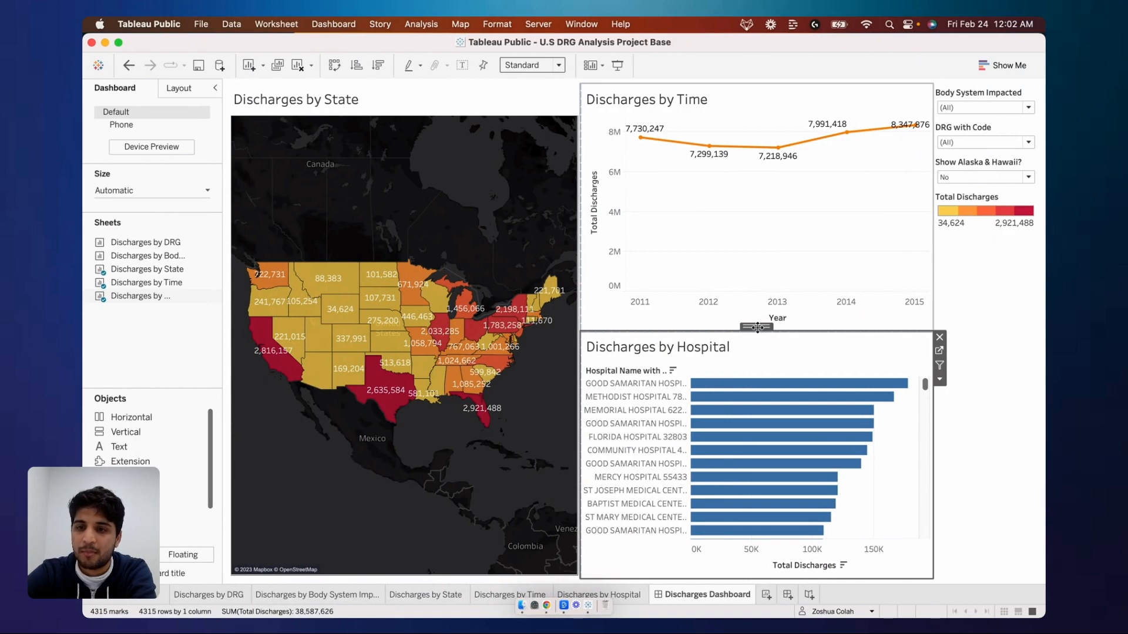
pyautogui.moveTo(760, 323); pyautogui.dragTo(760, 149)
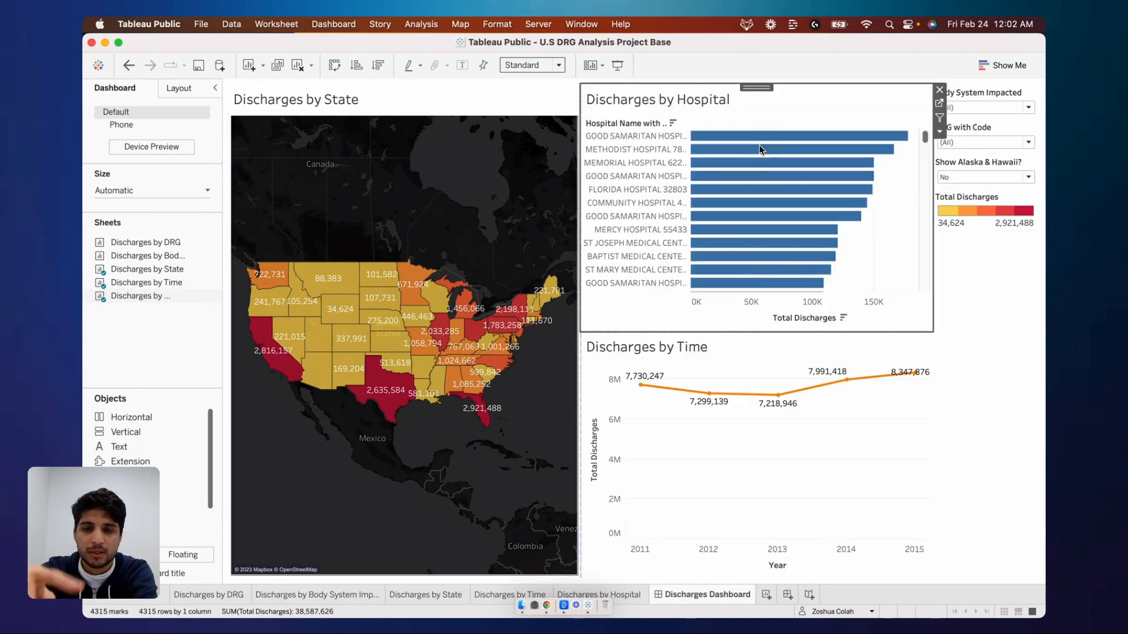
pyautogui.moveTo(710, 162)
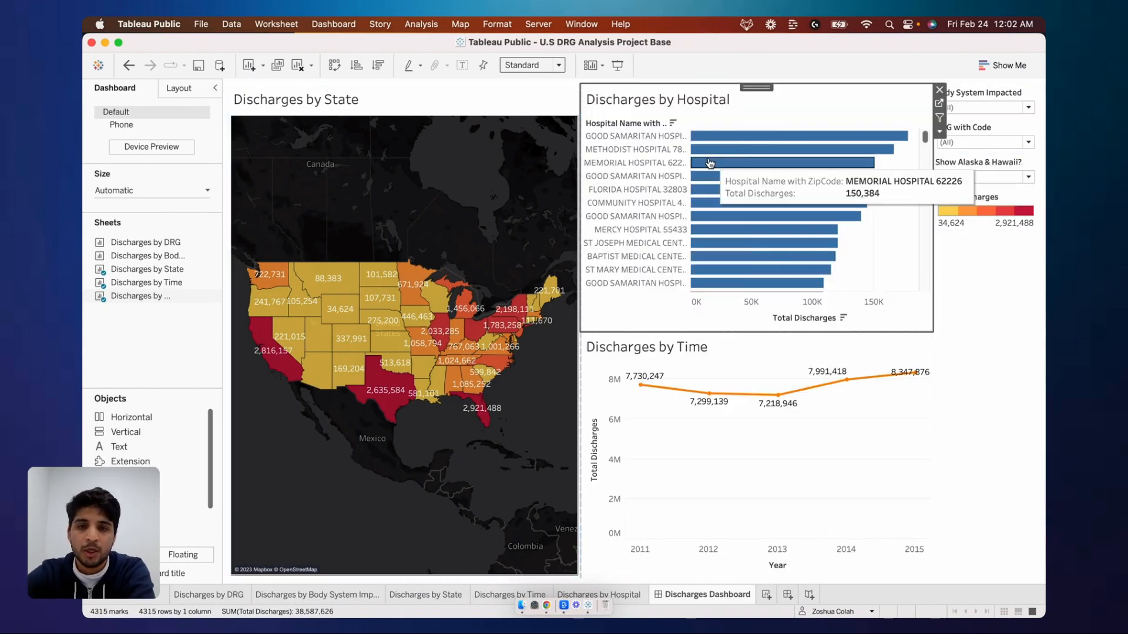
# - Move the container of filters and colour legend to the left of the Discharges by State map and narrow it
pyautogui.click(980, 301)
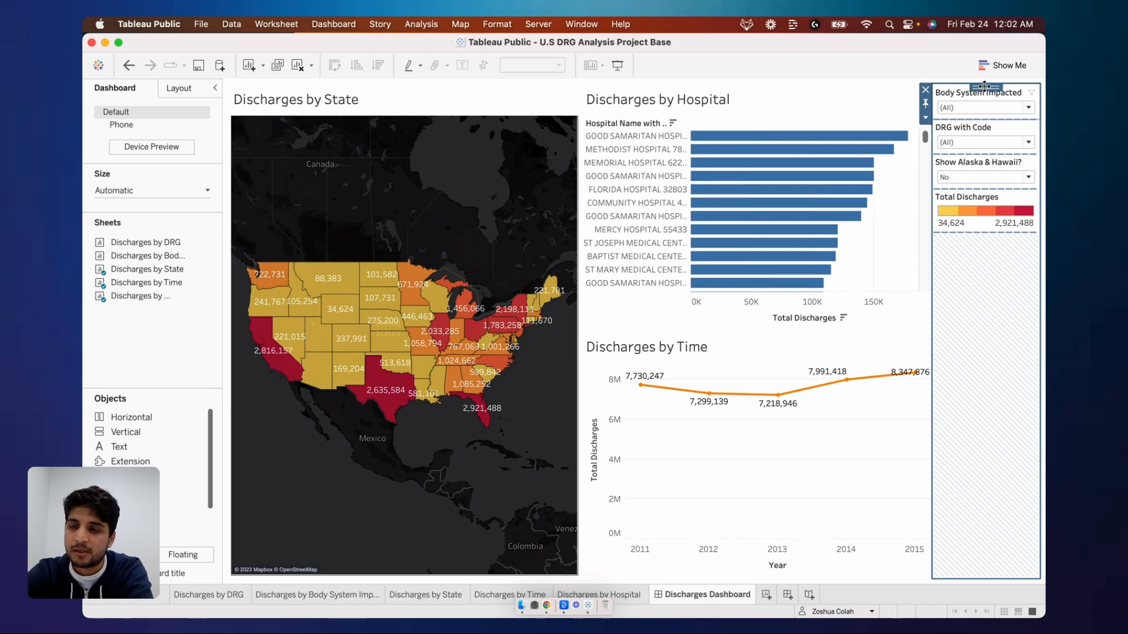
pyautogui.moveTo(984, 86); pyautogui.dragTo(199, 259)
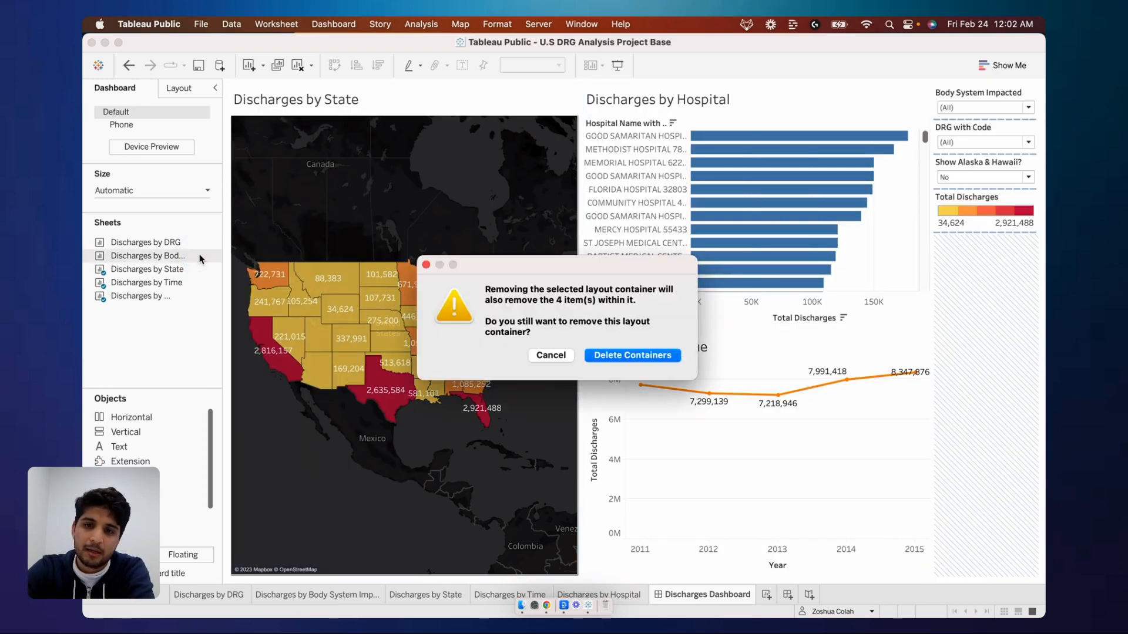
pyautogui.press('Escape')
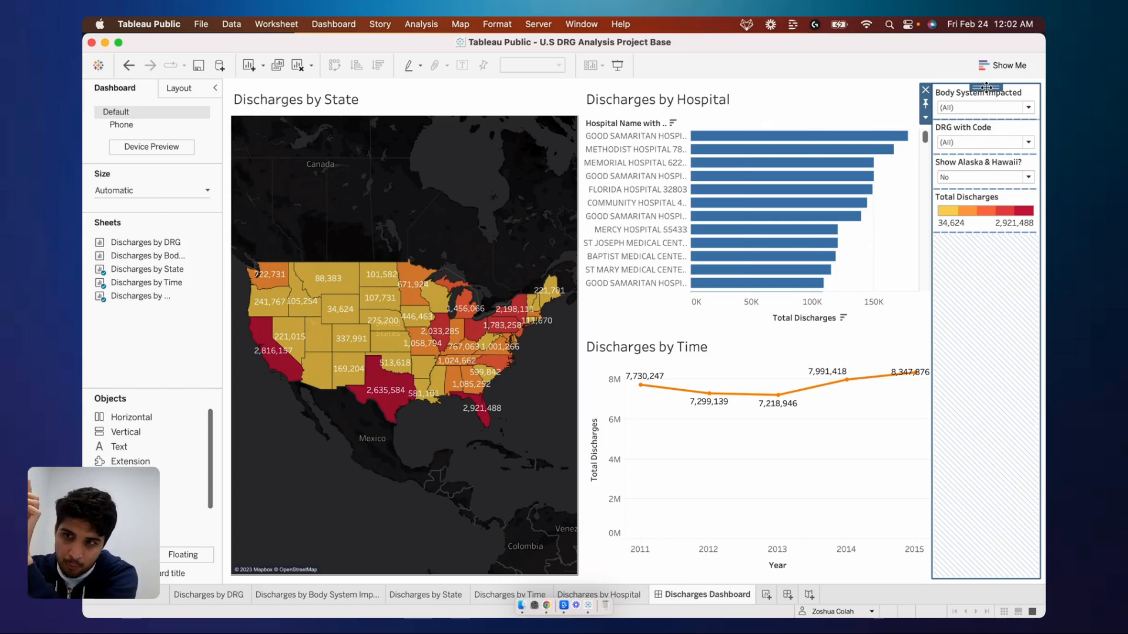
pyautogui.moveTo(986, 86)
pyautogui.mouseDown()
pyautogui.moveTo(284, 209)
pyautogui.moveTo(276, 198)
pyautogui.mouseUp()
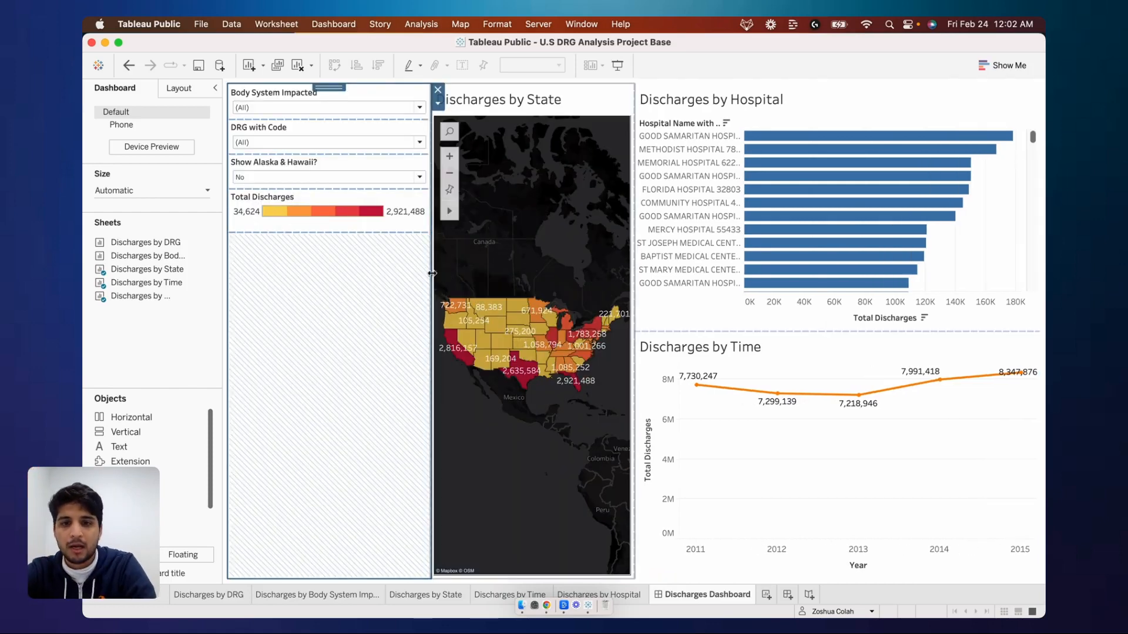
pyautogui.moveTo(429, 277); pyautogui.dragTo(339, 279)
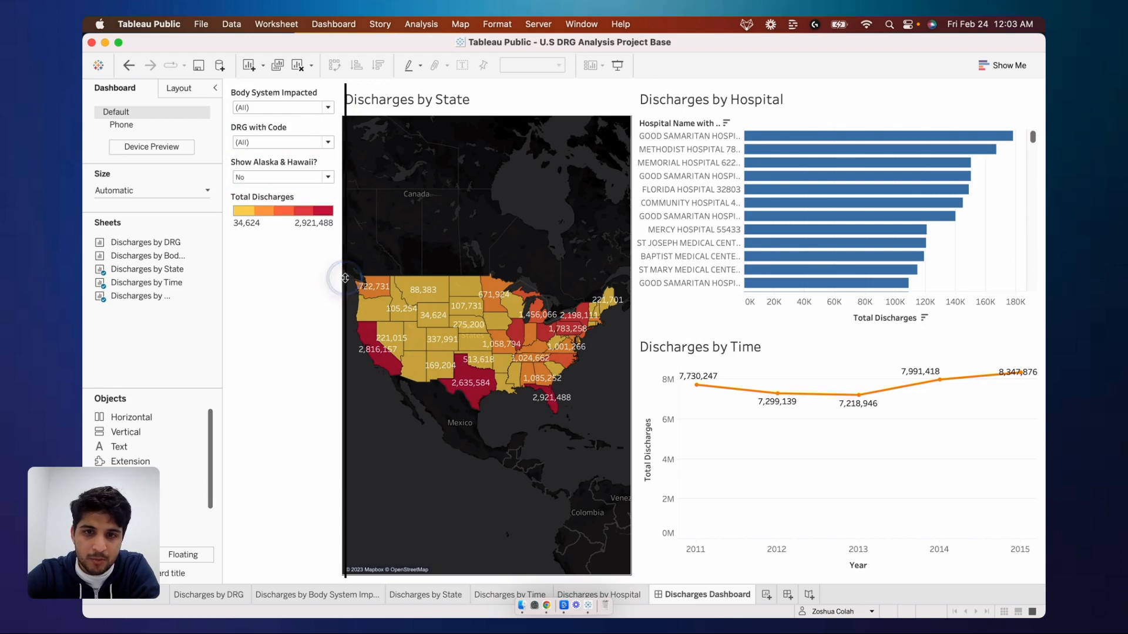
# - Widen the Discharges by State map by shifting its border with the hospital and time charts to the right
pyautogui.click(646, 190)
pyautogui.click(622, 193)
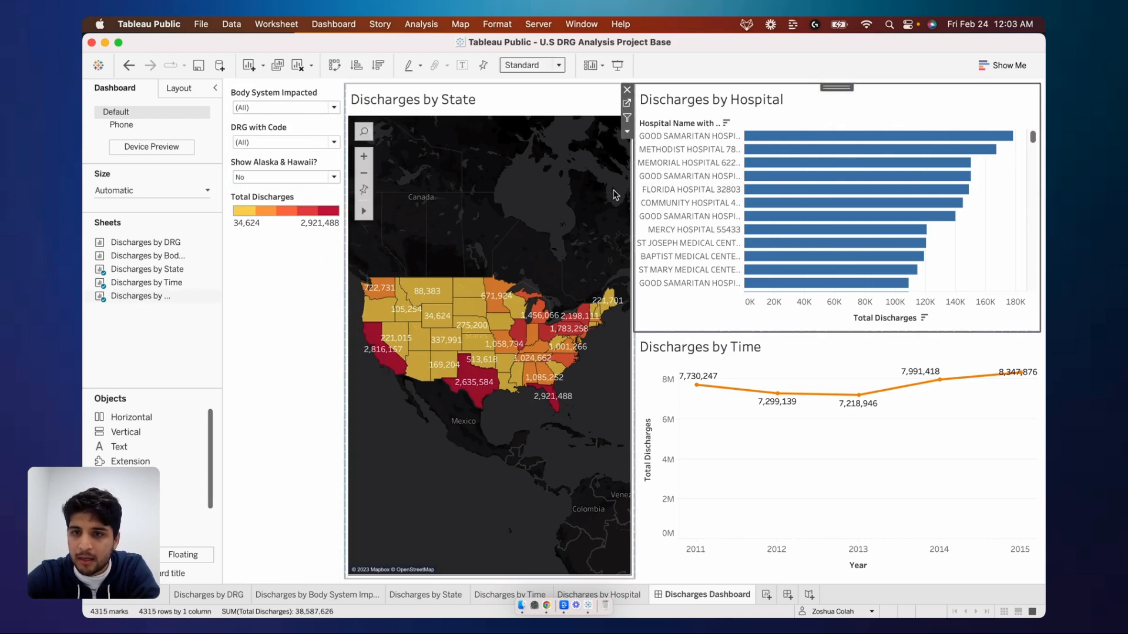
pyautogui.moveTo(633, 190); pyautogui.dragTo(762, 203)
# - Test the Body System Impacted filter with Aftercare, Cancer Radiation Therapy, Hematology and Diagnostic Procedure, and reset it to (All)
pyautogui.click(279, 276)
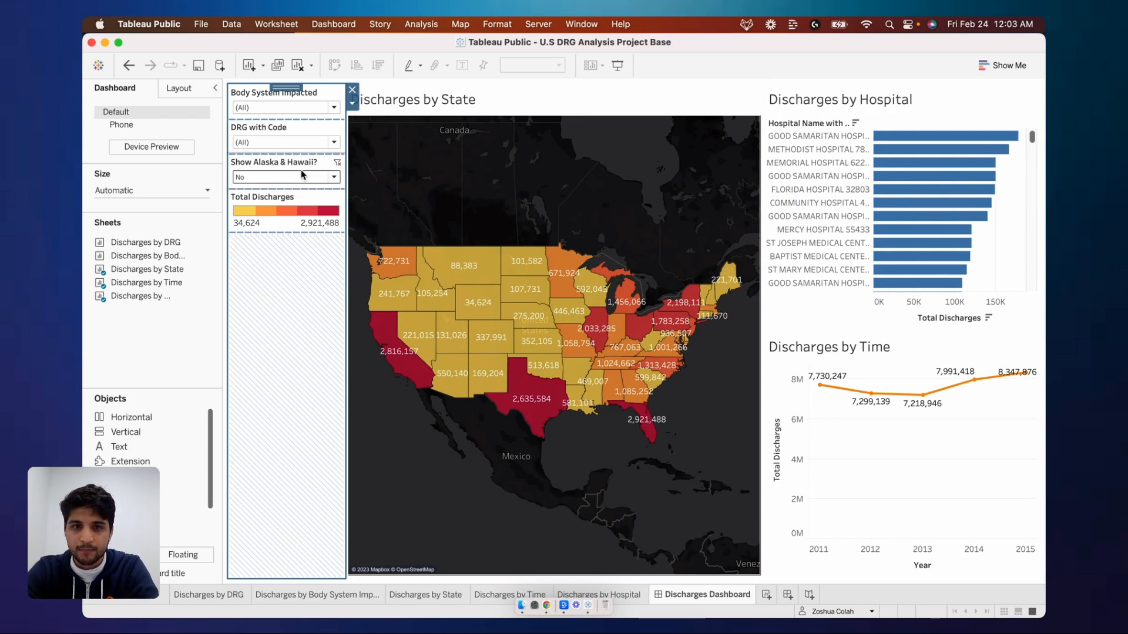
pyautogui.click(297, 107)
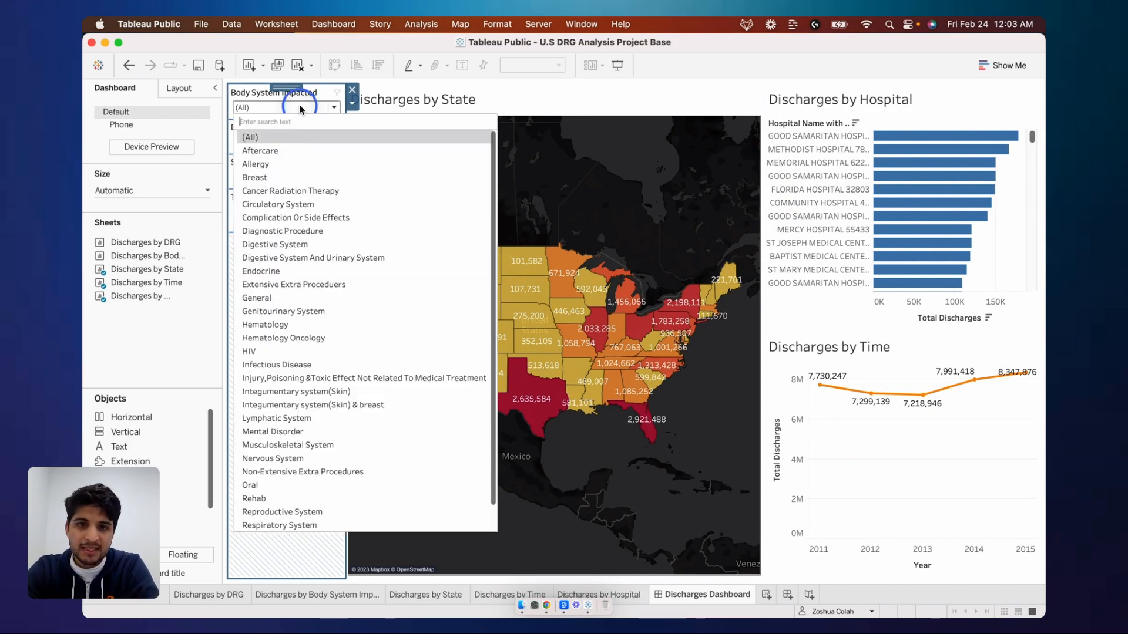
pyautogui.click(308, 148)
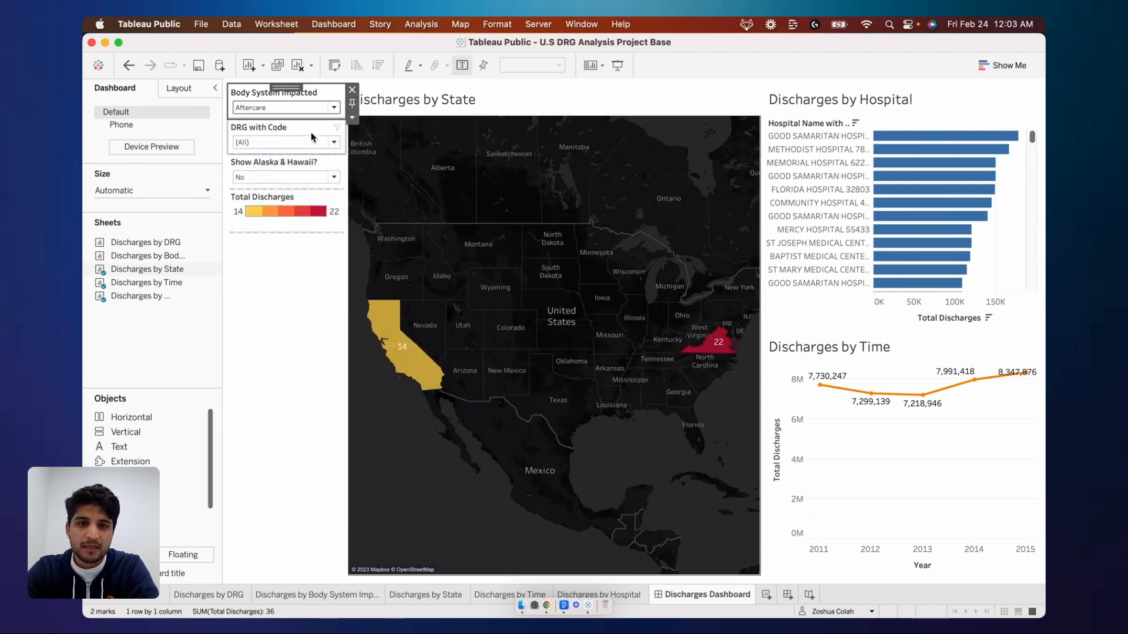
pyautogui.click(315, 107)
pyautogui.click(311, 191)
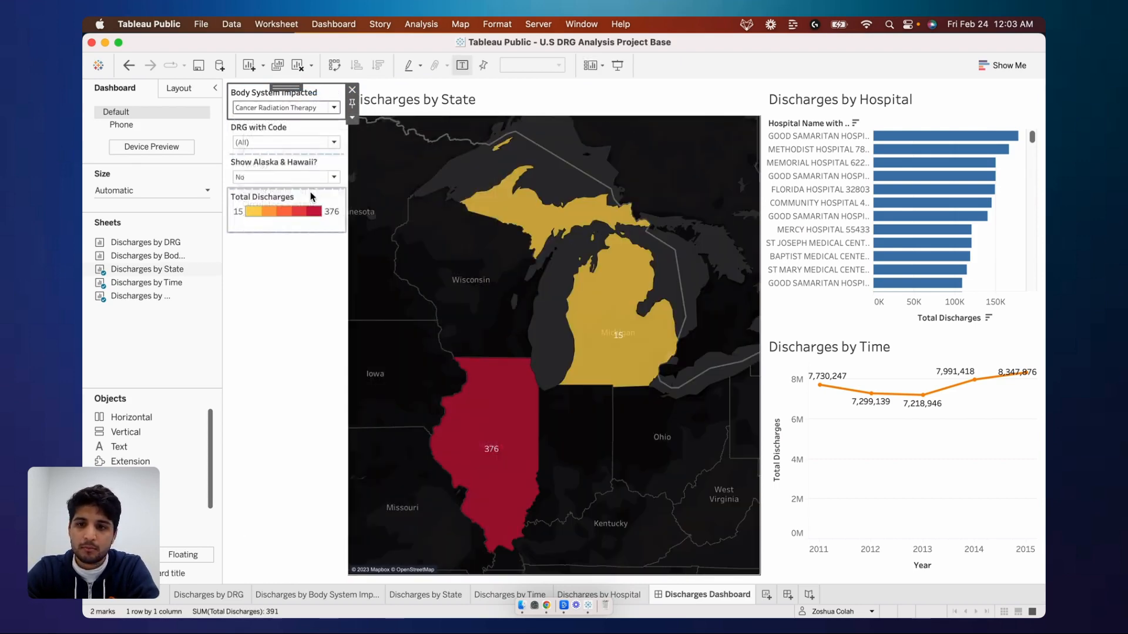
pyautogui.click(306, 108)
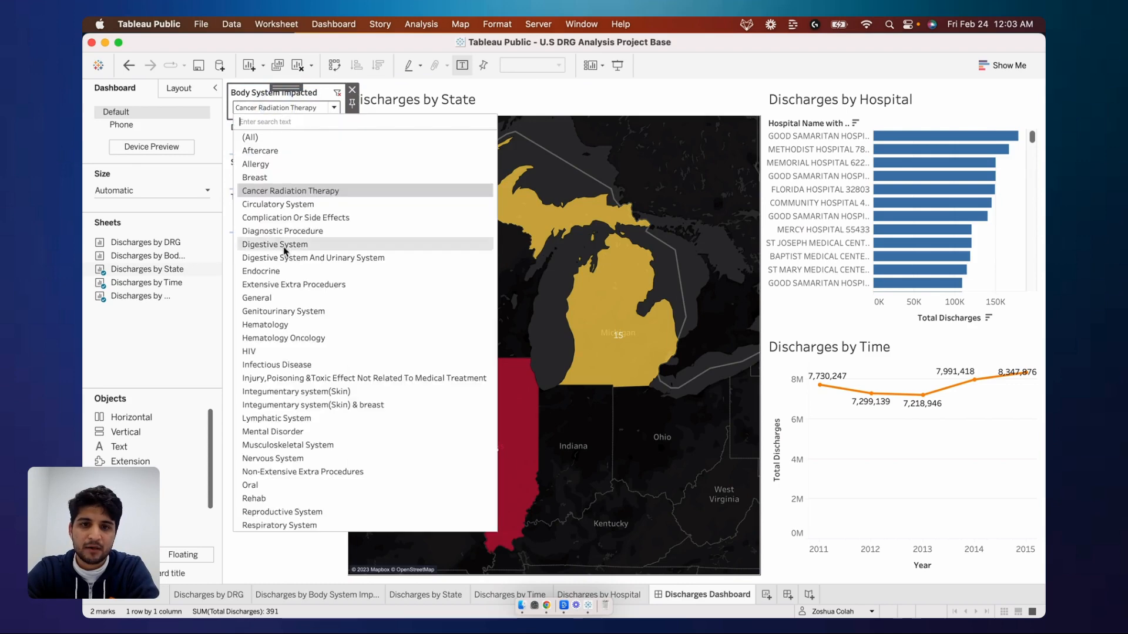
pyautogui.click(298, 325)
pyautogui.click(283, 106)
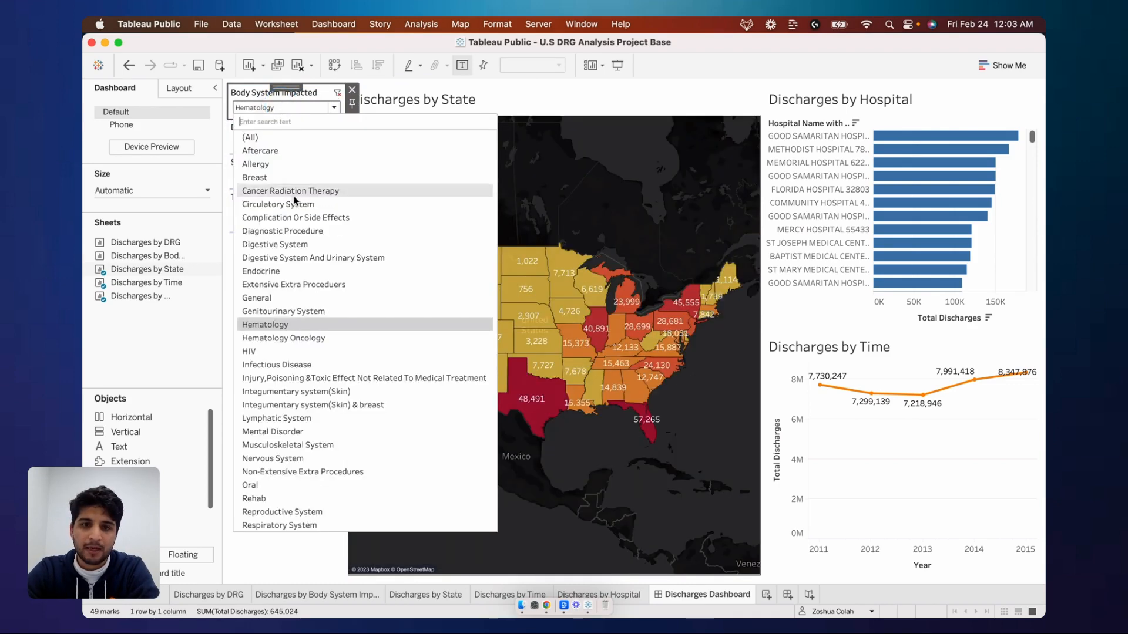
pyautogui.click(282, 155)
pyautogui.click(317, 107)
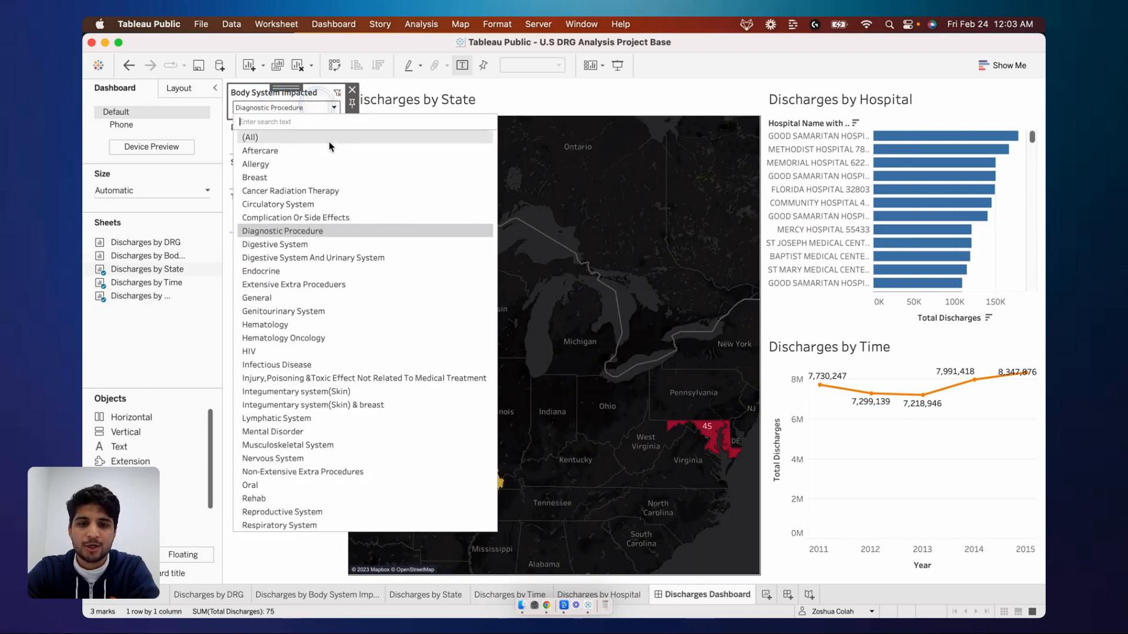
pyautogui.click(297, 137)
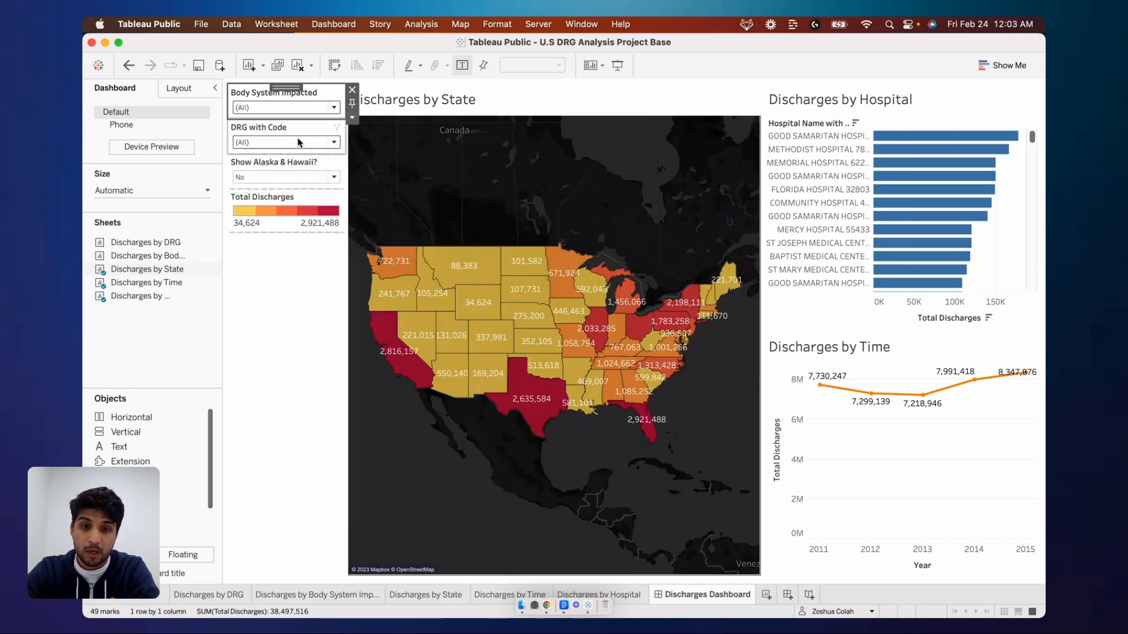
# - Select Texas on the Discharges by State map to check its effect on the other charts, and clear the selection
pyautogui.click(524, 374)
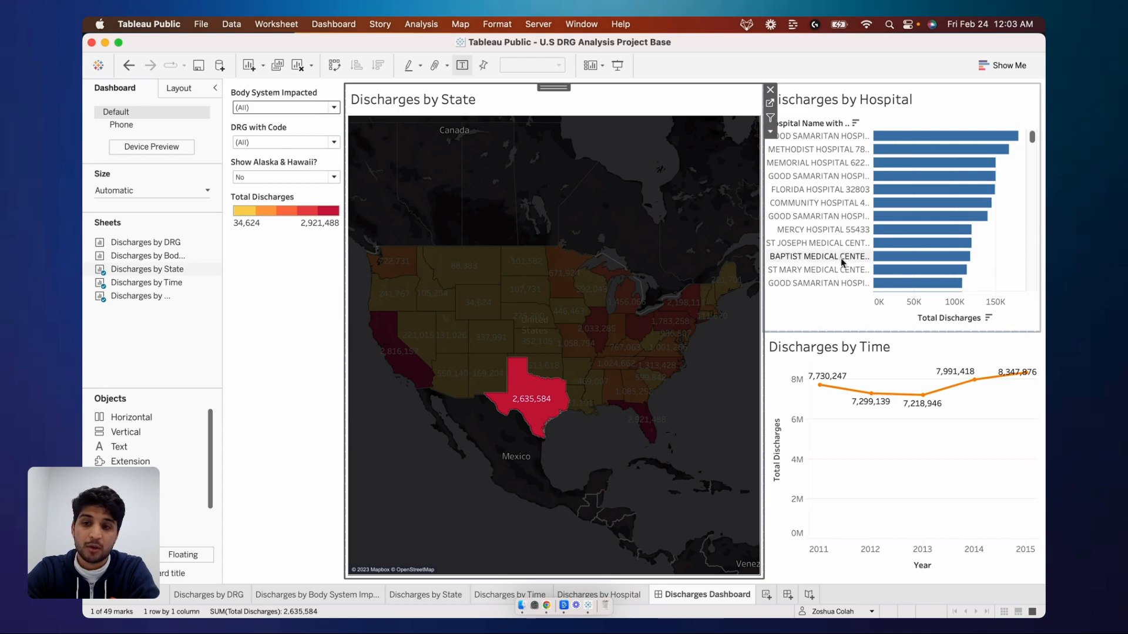
pyautogui.click(606, 450)
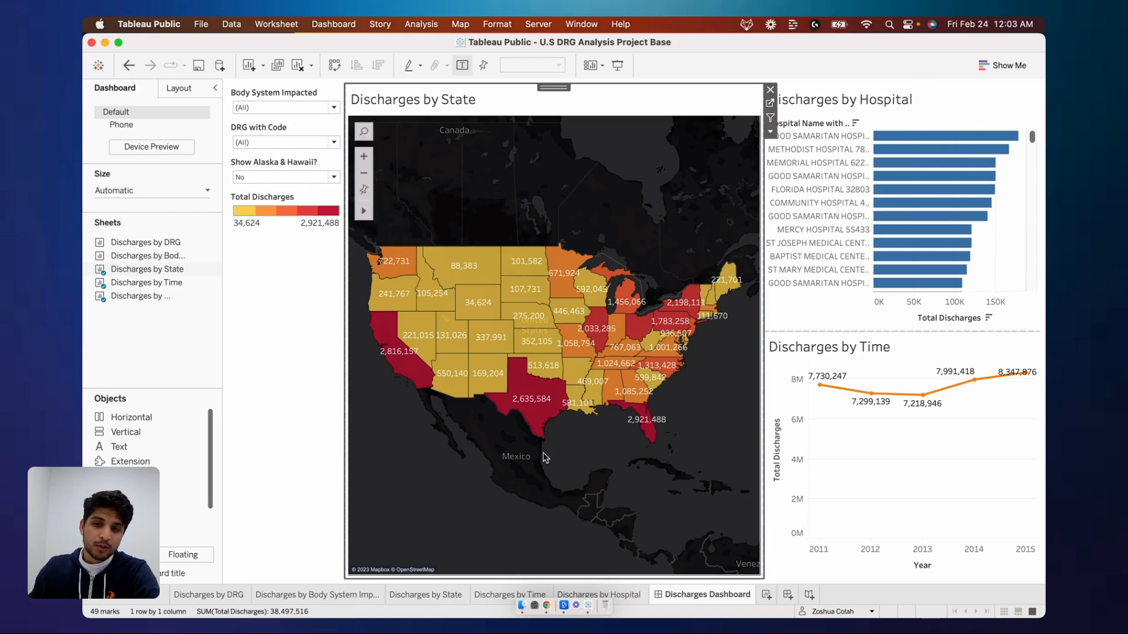
pyautogui.moveTo(546, 428)
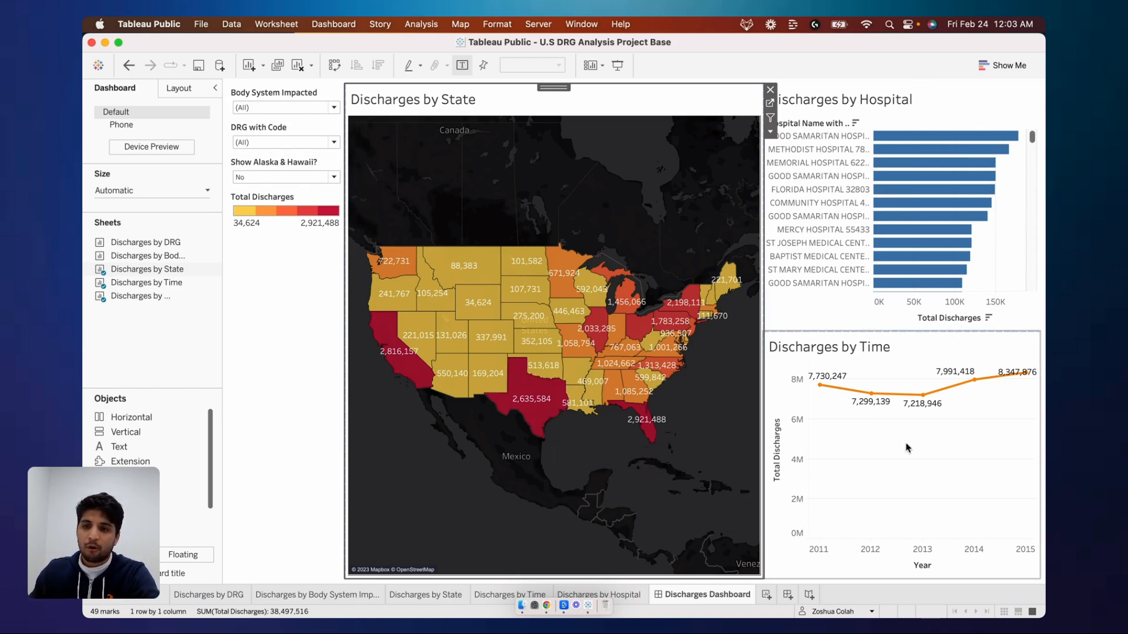
pyautogui.moveTo(873, 398)
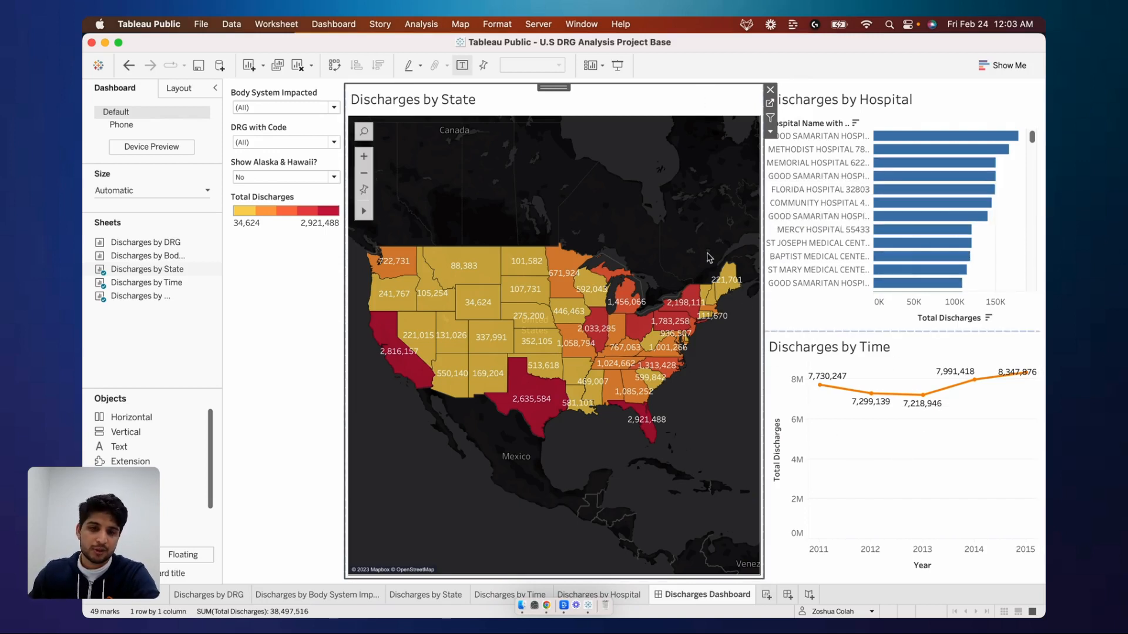
pyautogui.moveTo(731, 288)
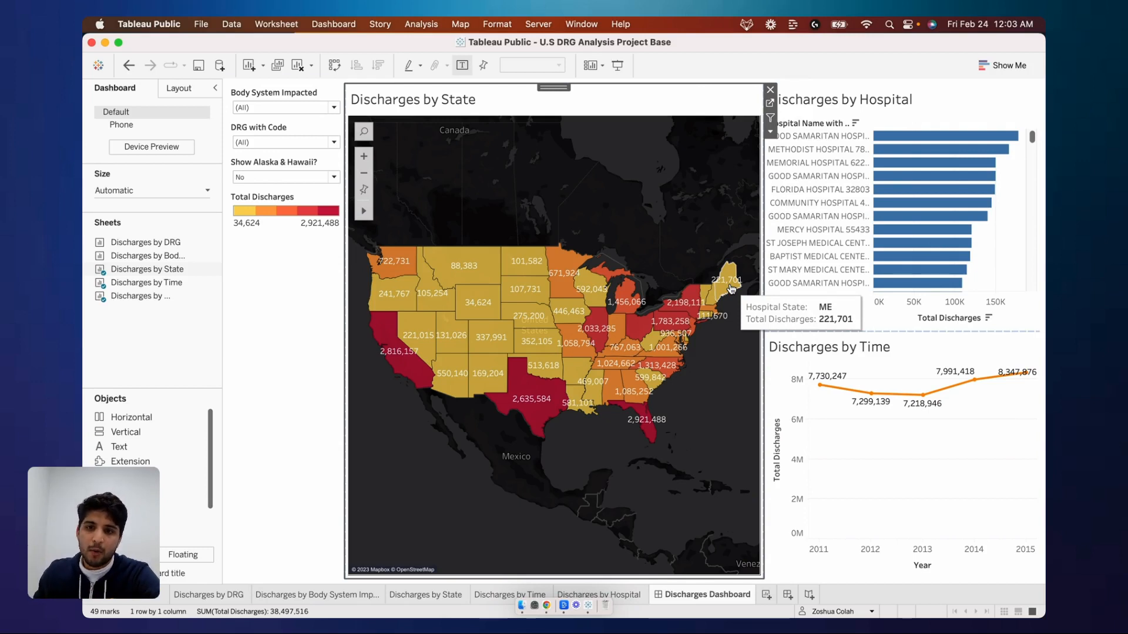
pyautogui.moveTo(546, 403)
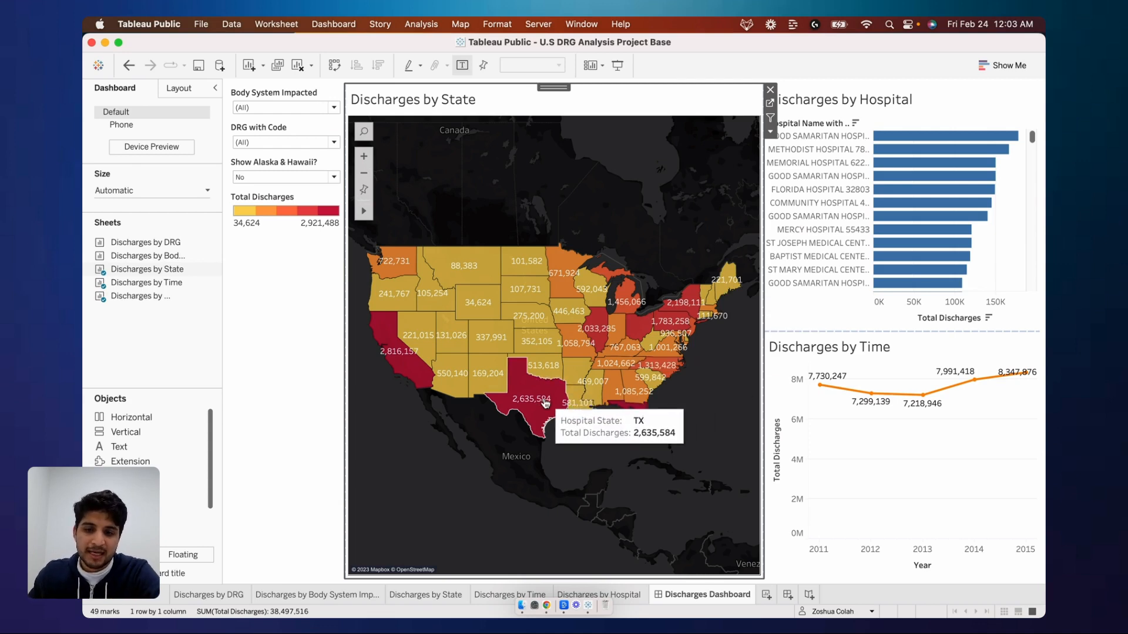
pyautogui.moveTo(927, 211)
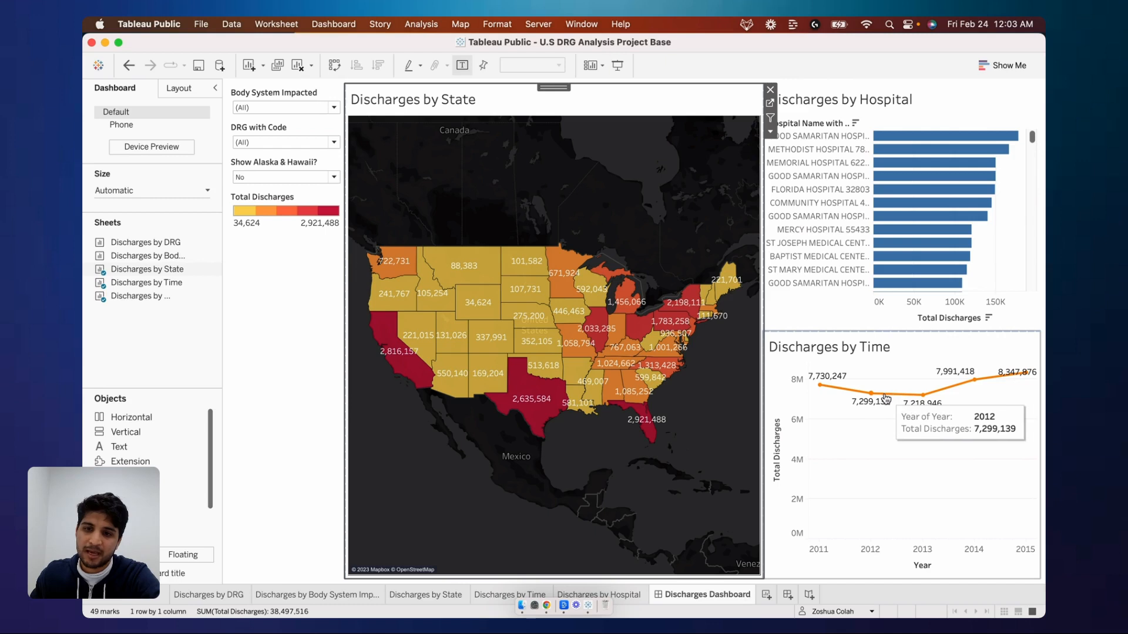
pyautogui.moveTo(649, 359)
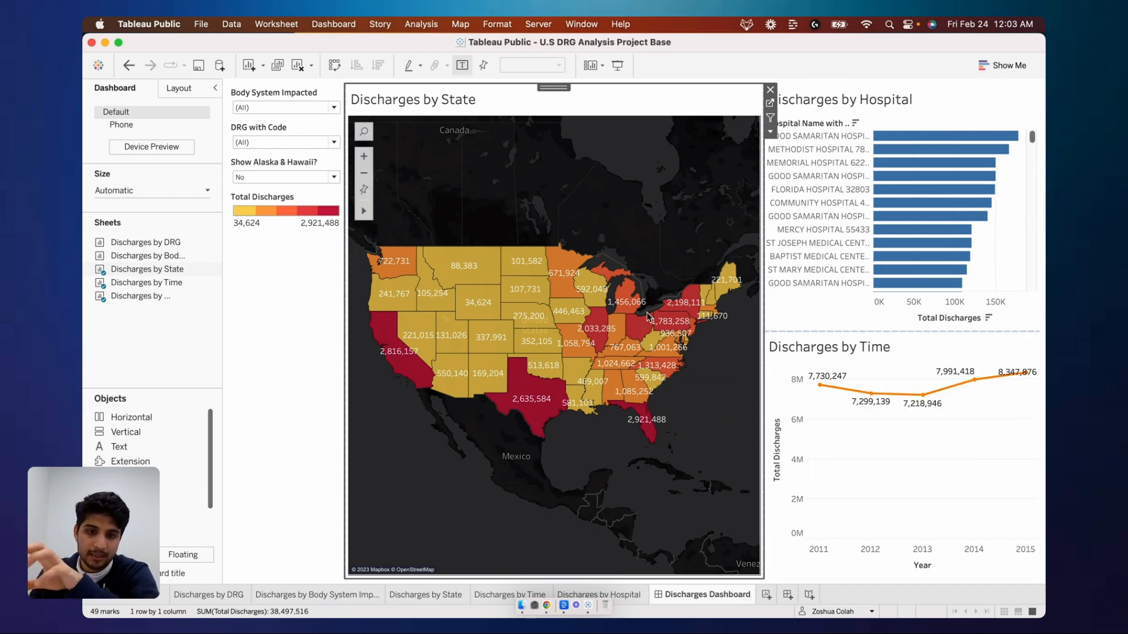
# - Use the Discharges by State map as a filter, test it with Texas and California, and clear the selection
pyautogui.click(771, 119)
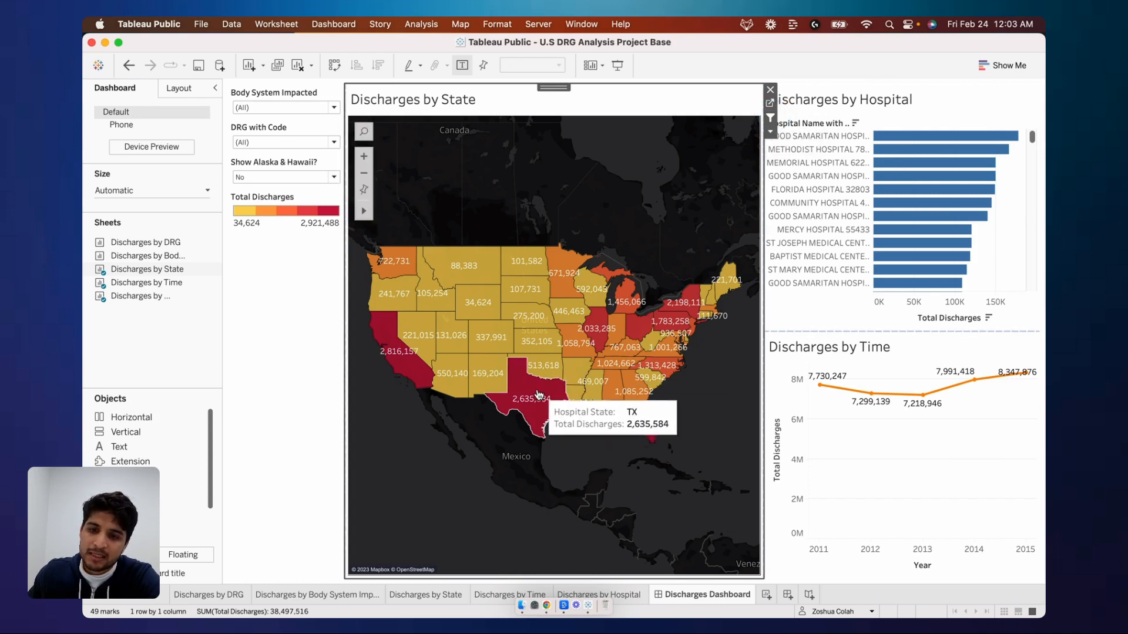
pyautogui.click(539, 394)
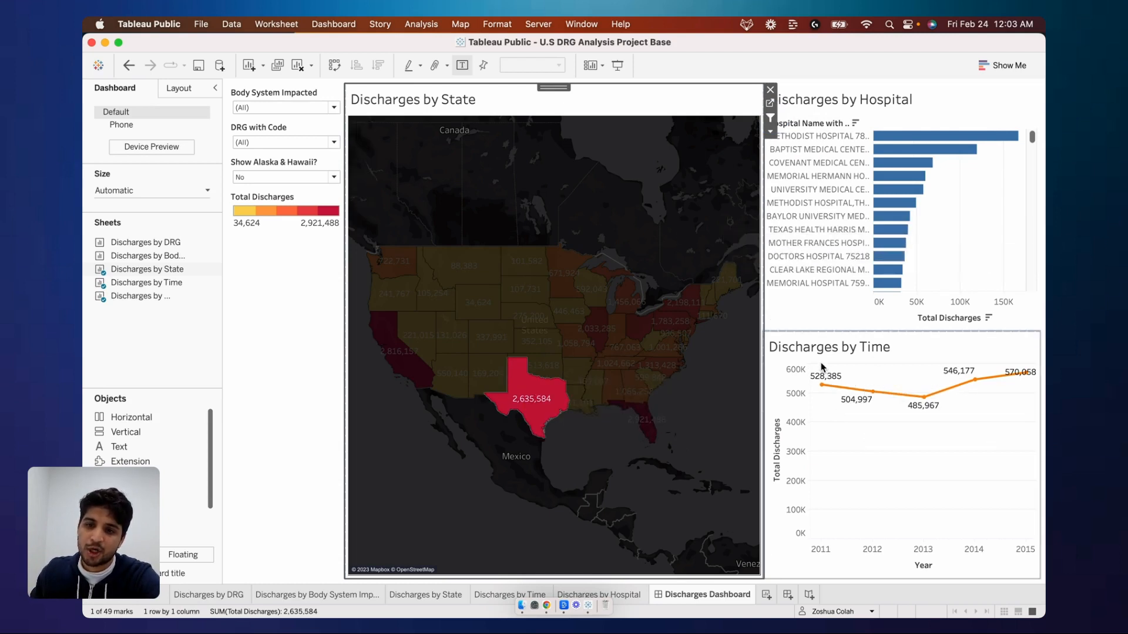
pyautogui.click(411, 381)
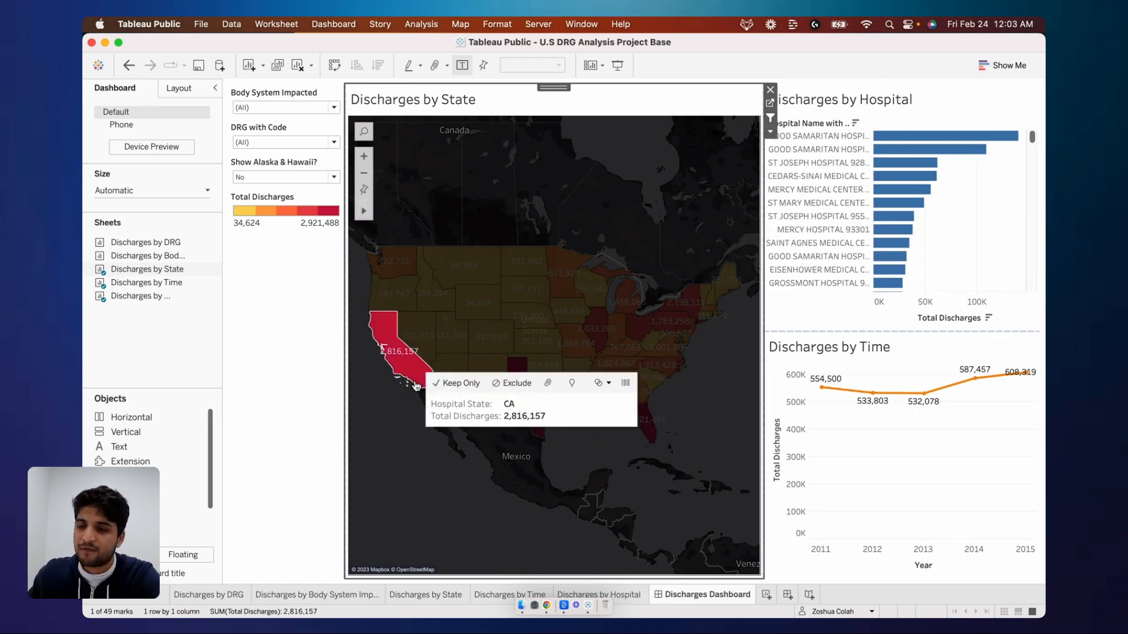
pyautogui.click(420, 420)
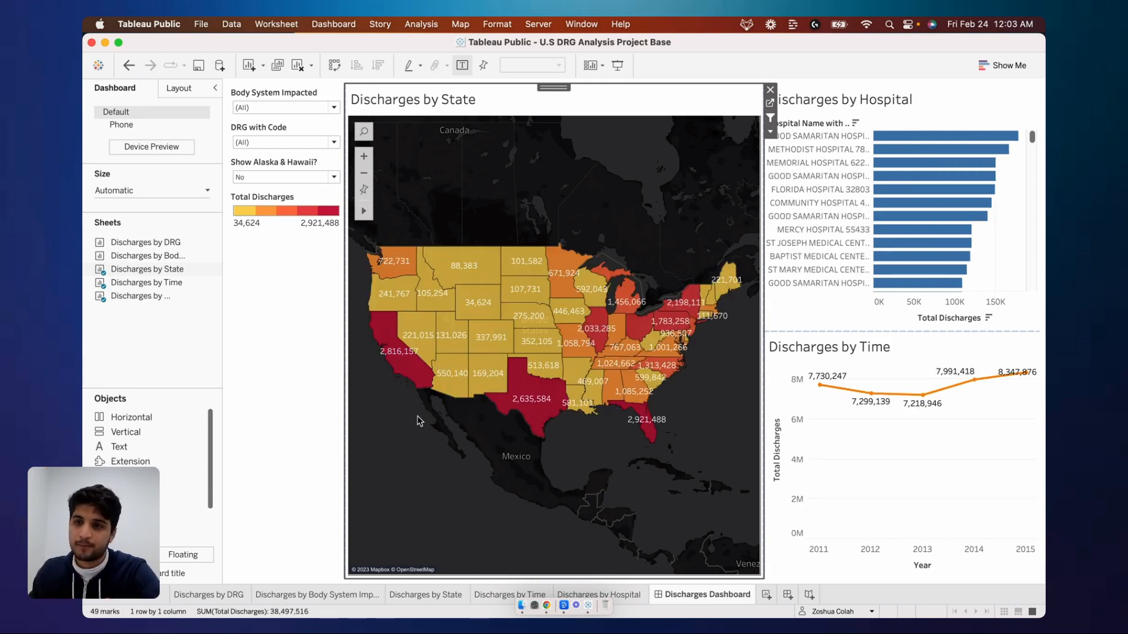
# - Use the Discharges by Hospital chart as a filter, test it with the first Good Samaritan Hospital bar, and clear the selection
pyautogui.click(976, 117)
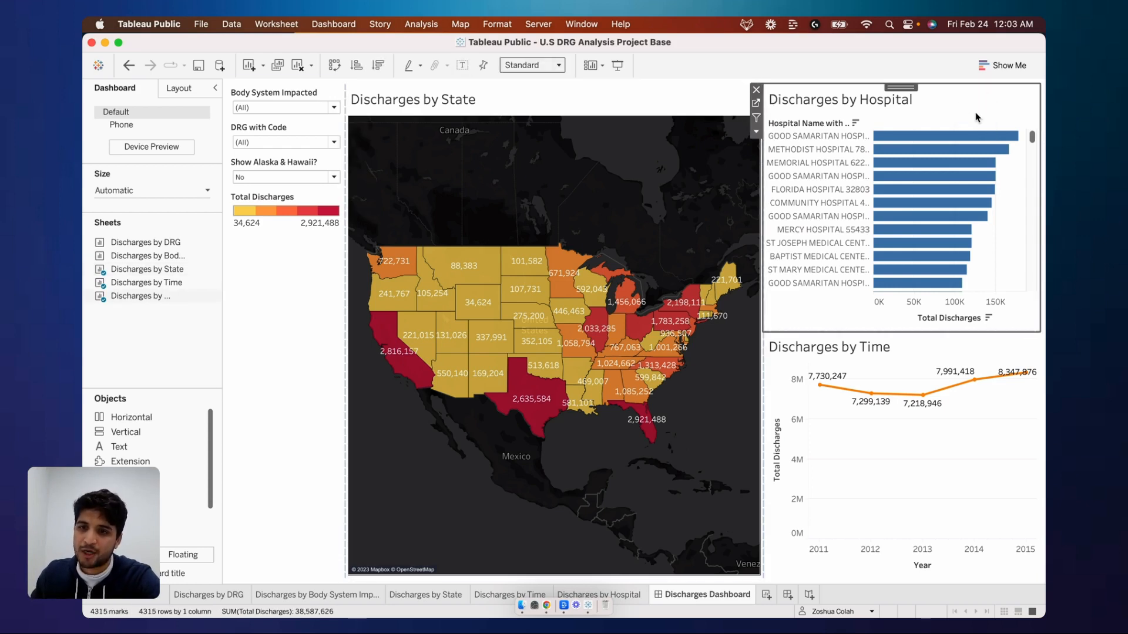
pyautogui.click(757, 118)
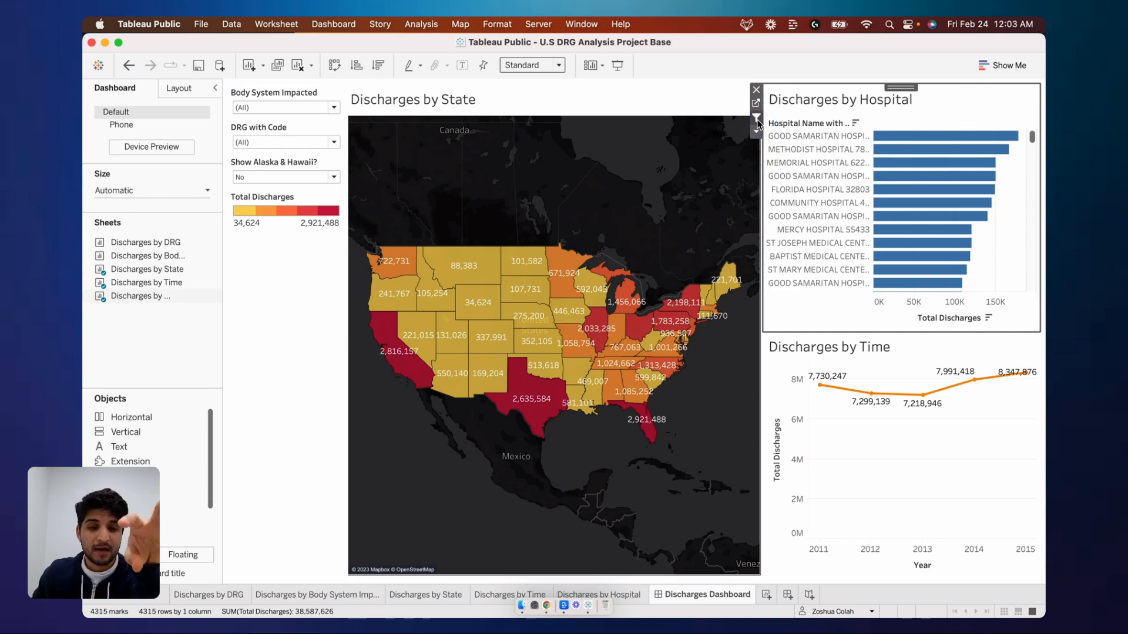
pyautogui.click(951, 137)
pyautogui.click(952, 138)
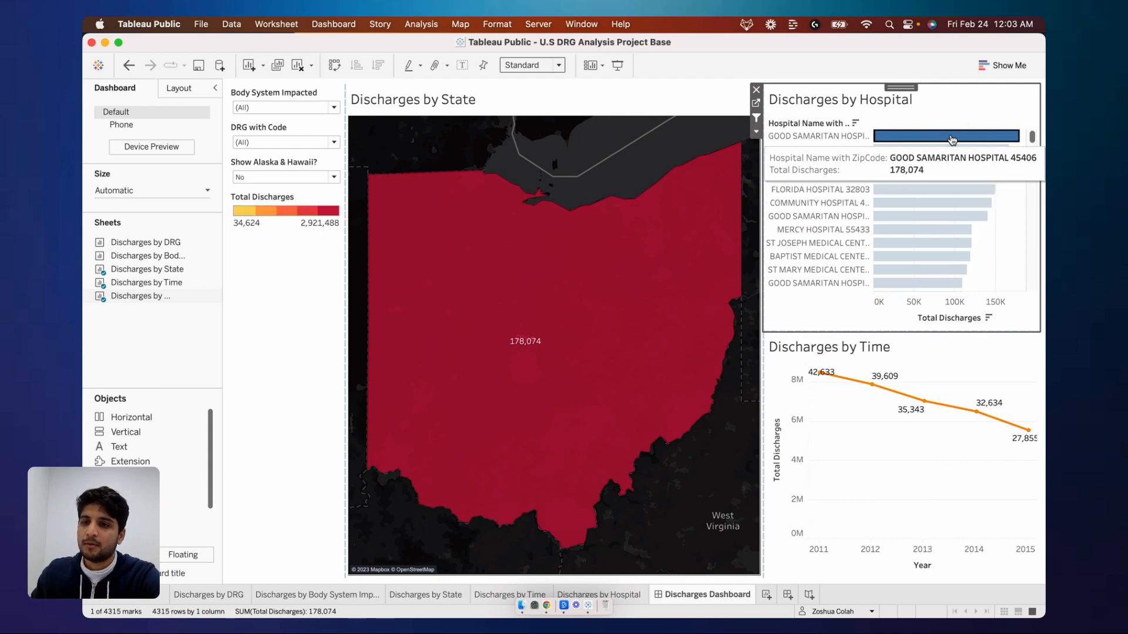
pyautogui.click(953, 138)
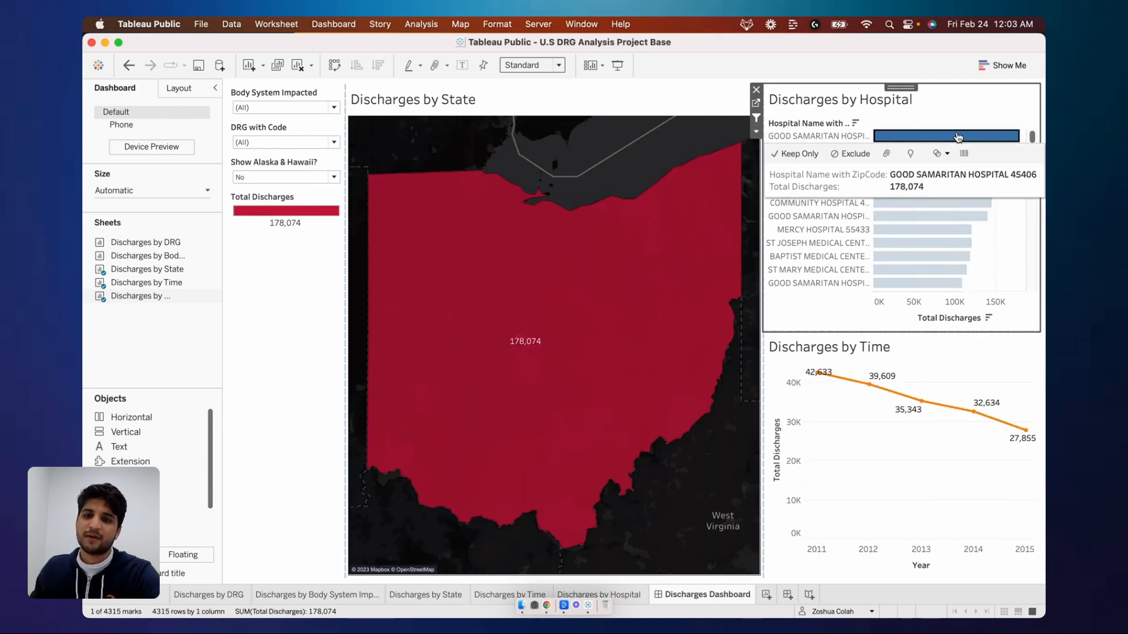
pyautogui.click(899, 139)
pyautogui.click(895, 140)
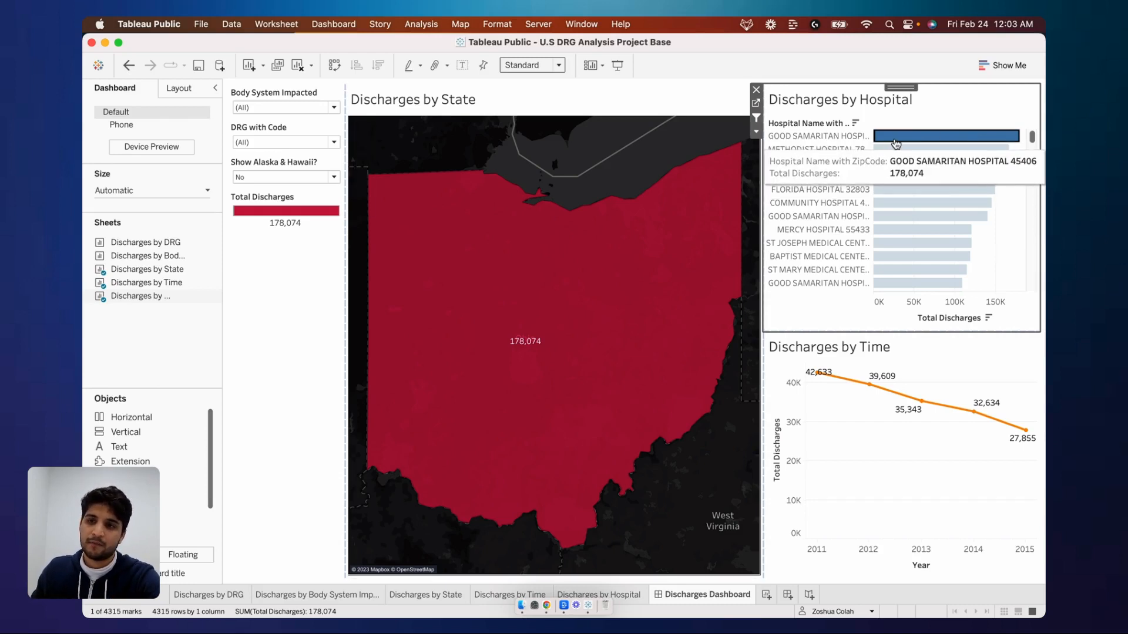
pyautogui.click(895, 141)
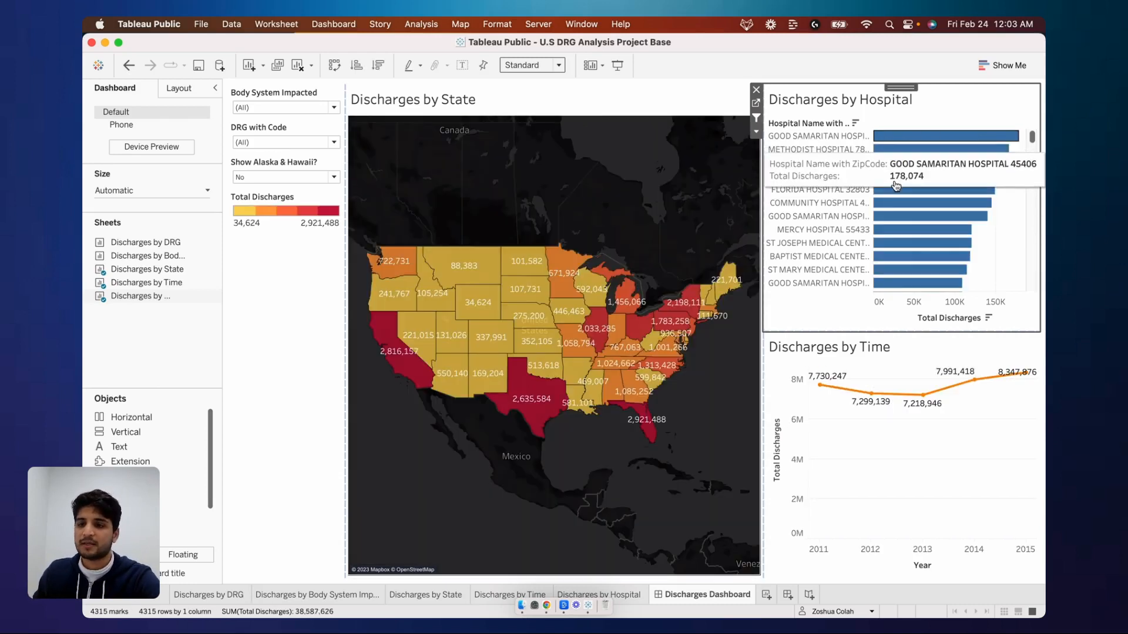
# - Use the Discharges by Time chart as a filter, test it with the 2011 point, and clear the selection
pyautogui.click(889, 476)
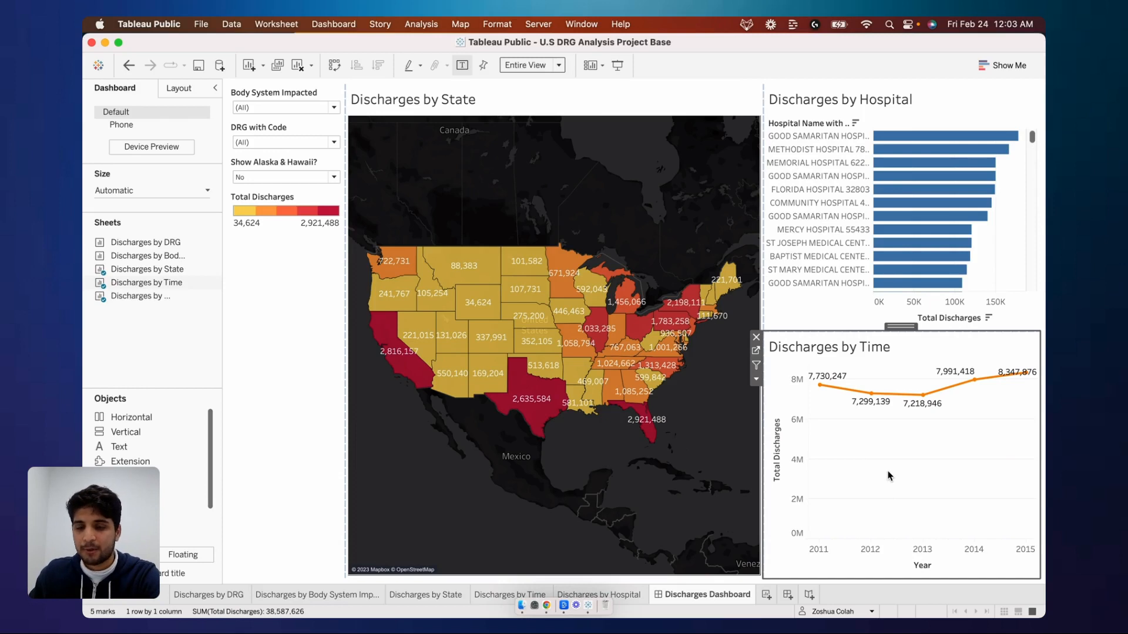
pyautogui.click(756, 365)
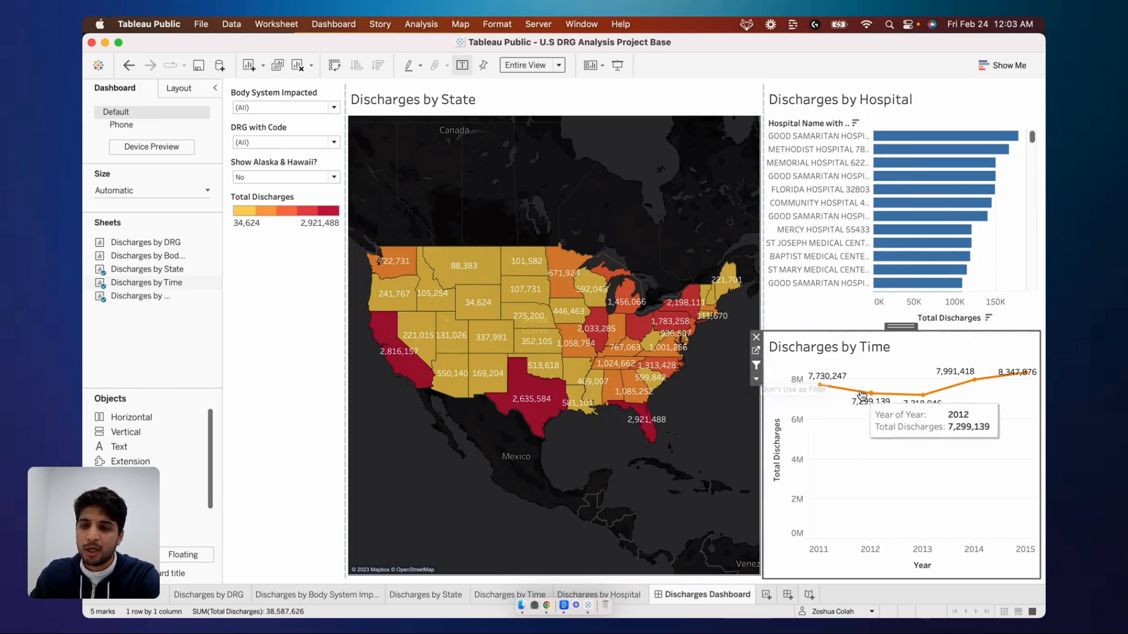
pyautogui.moveTo(821, 390)
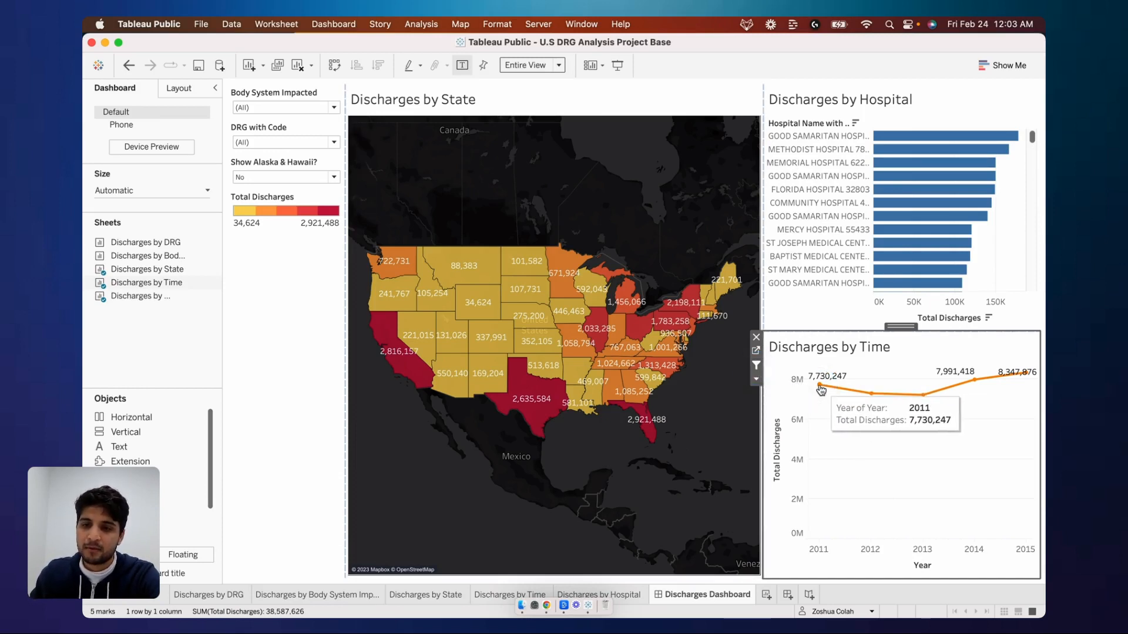
pyautogui.click(820, 387)
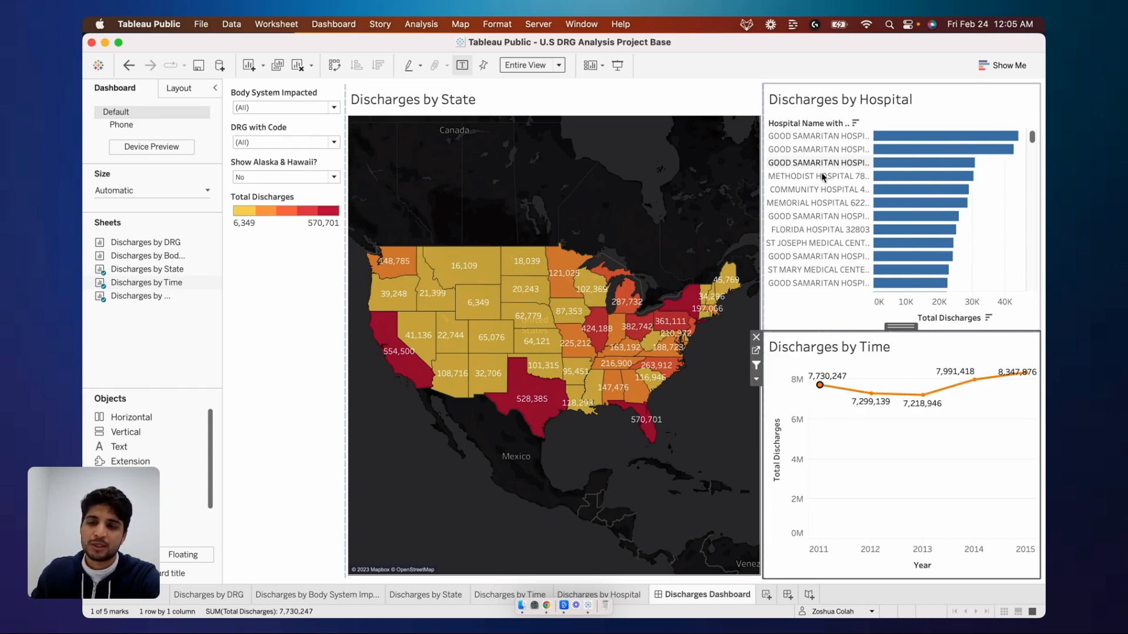
pyautogui.click(825, 401)
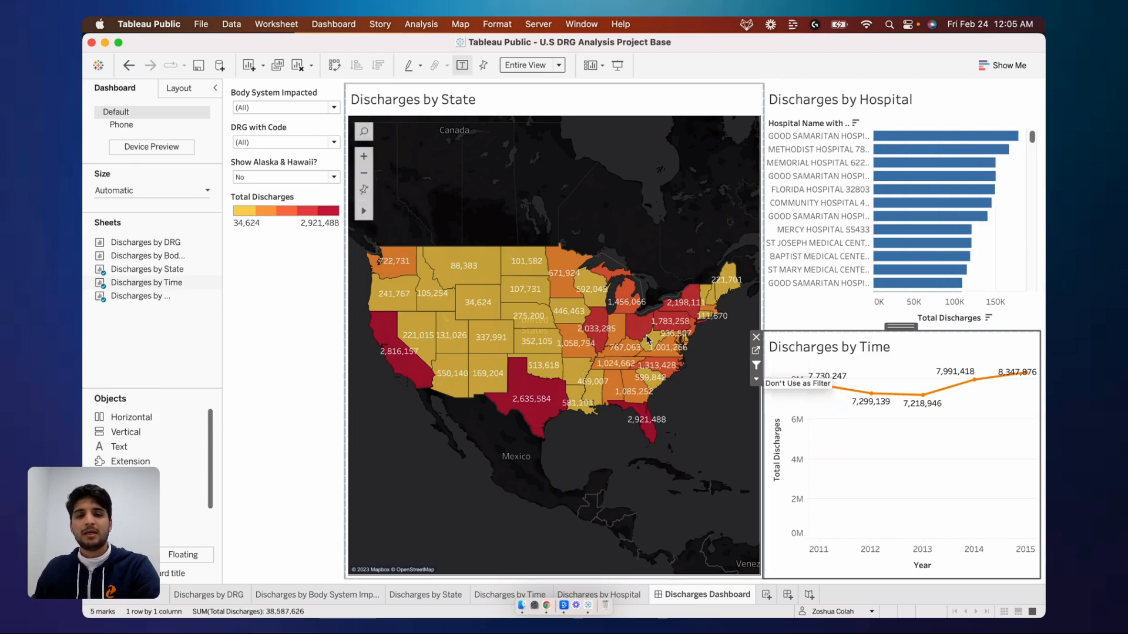
# - Apply the Body System Impacted filter to all dashboard worksheets, adding Discharges by Time and Discharges by Hospital
pyautogui.click(294, 319)
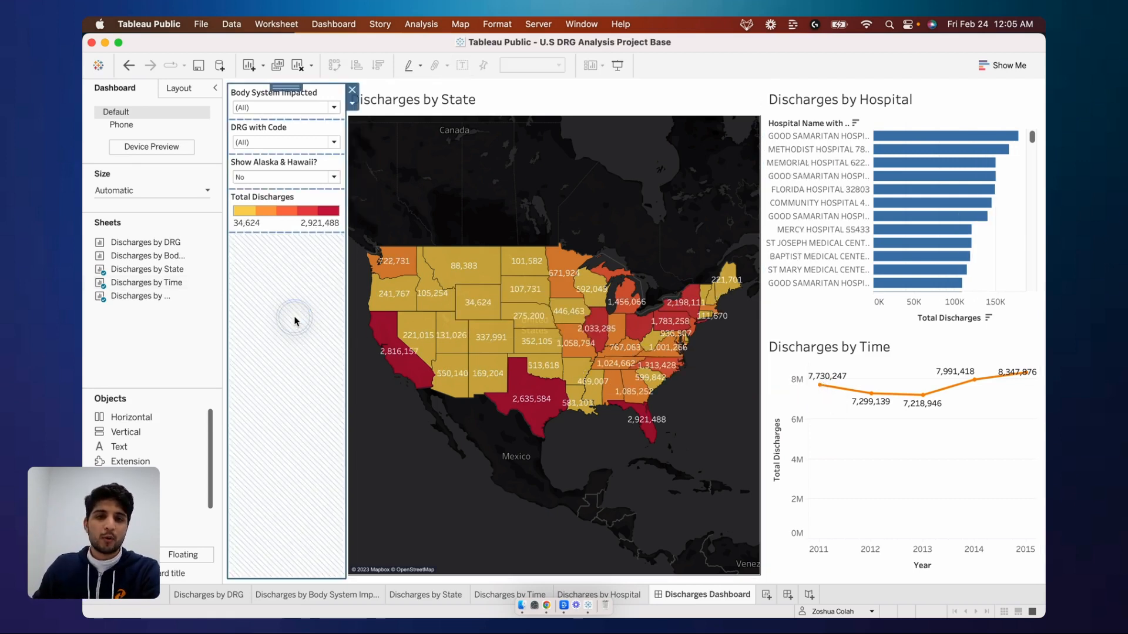
pyautogui.click(306, 97)
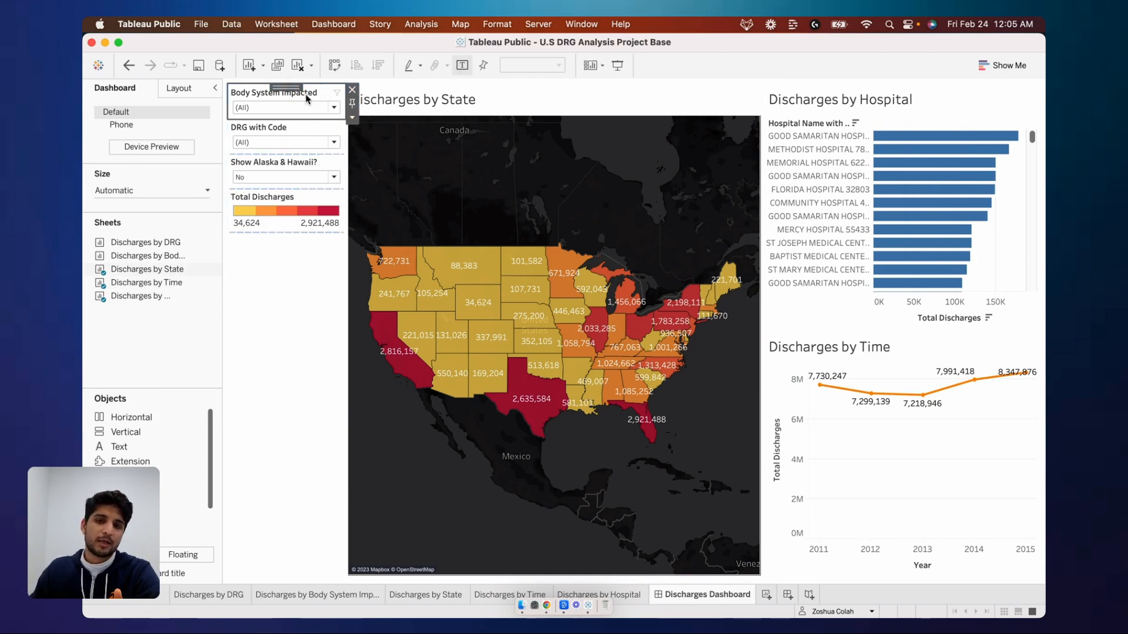
pyautogui.click(354, 119)
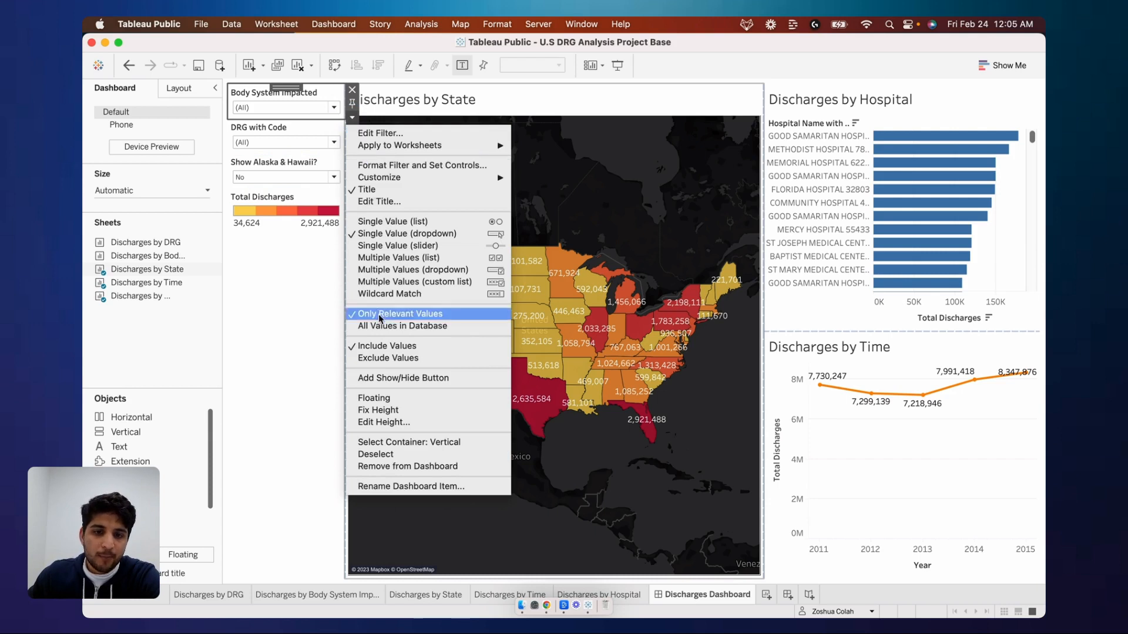
pyautogui.moveTo(395, 150)
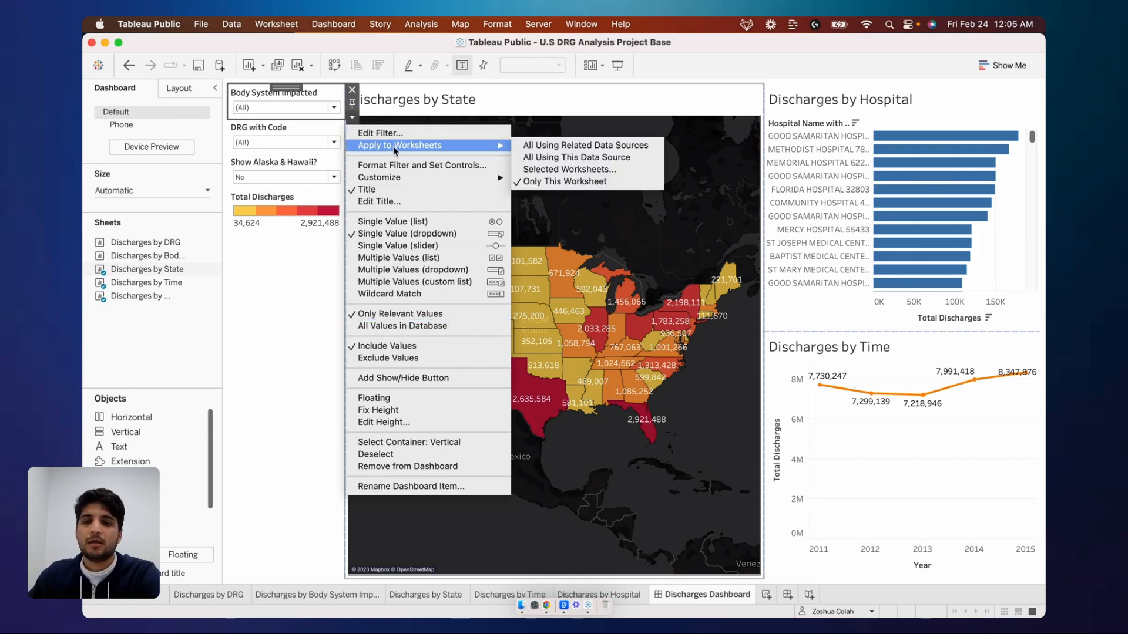
pyautogui.click(543, 170)
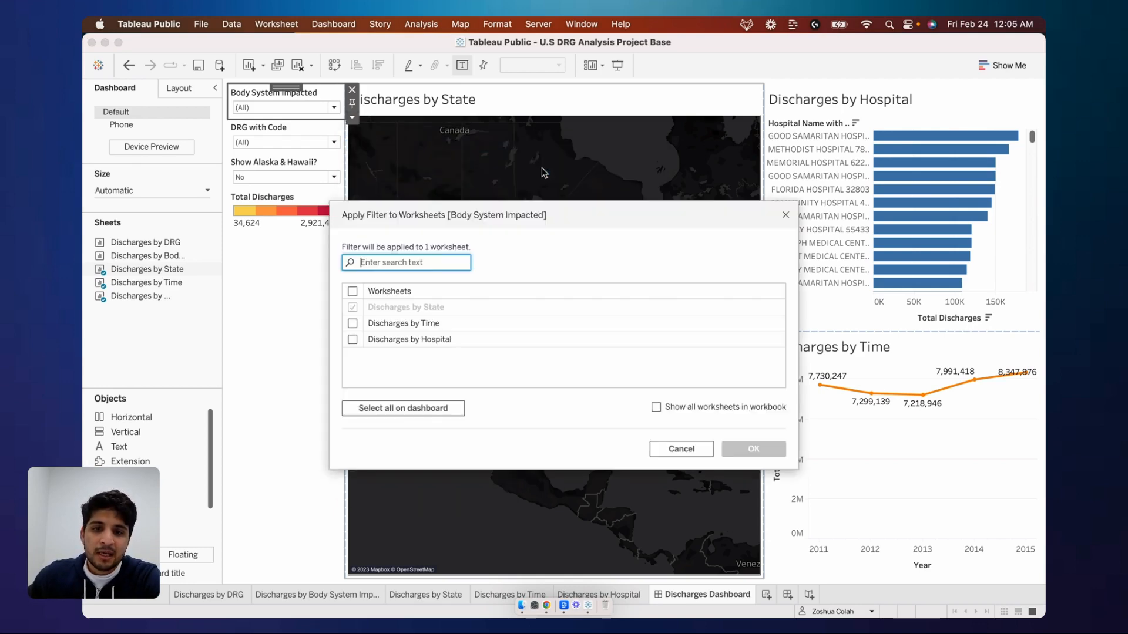
pyautogui.click(353, 292)
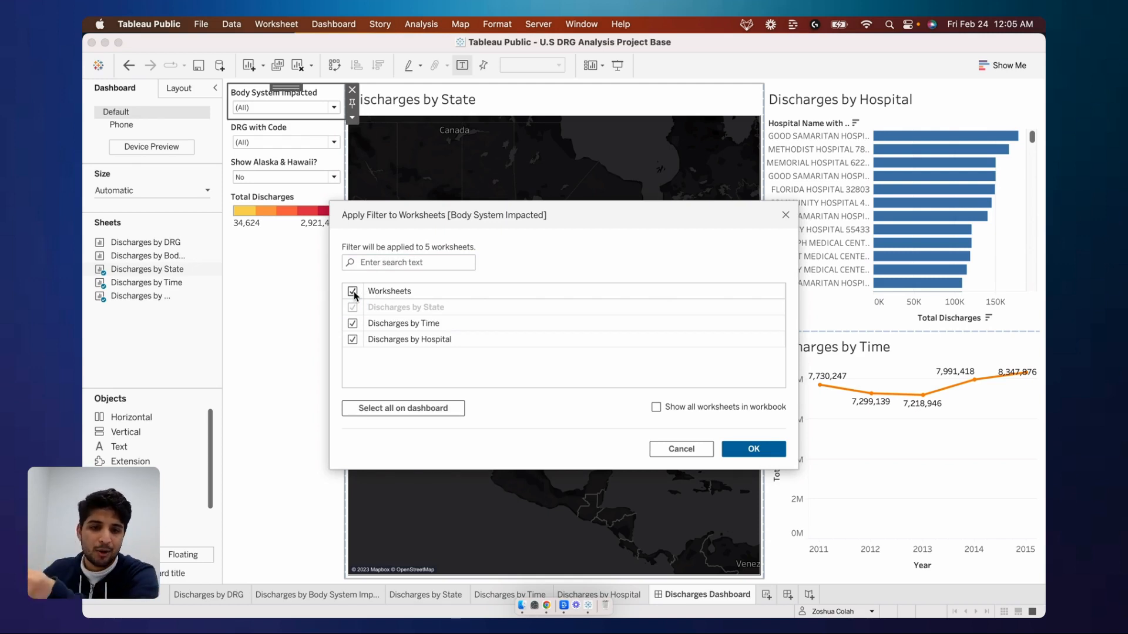
pyautogui.click(742, 450)
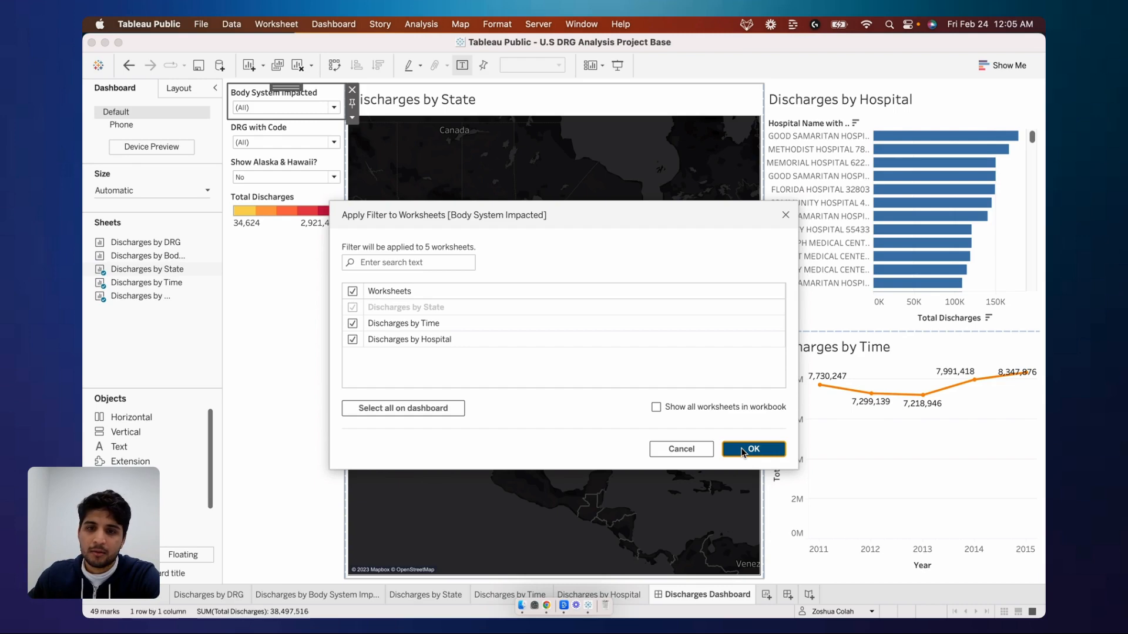
# - Test the Body System Impacted filter with Circulatory System and HIV, and reset it to (All)
pyautogui.click(292, 108)
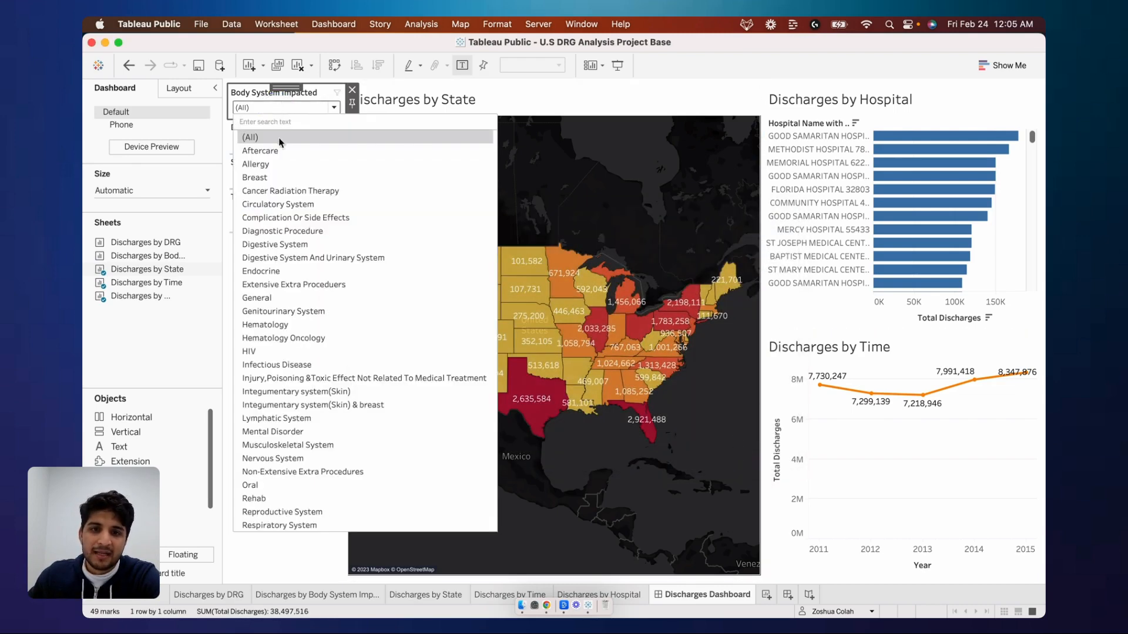
pyautogui.click(282, 206)
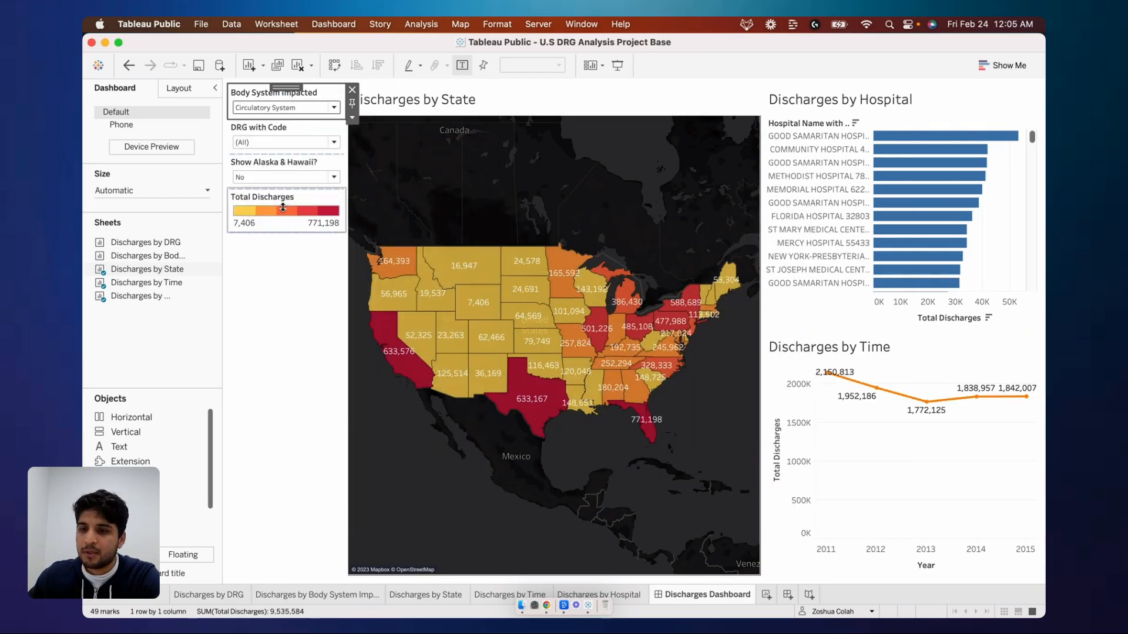
pyautogui.click(277, 106)
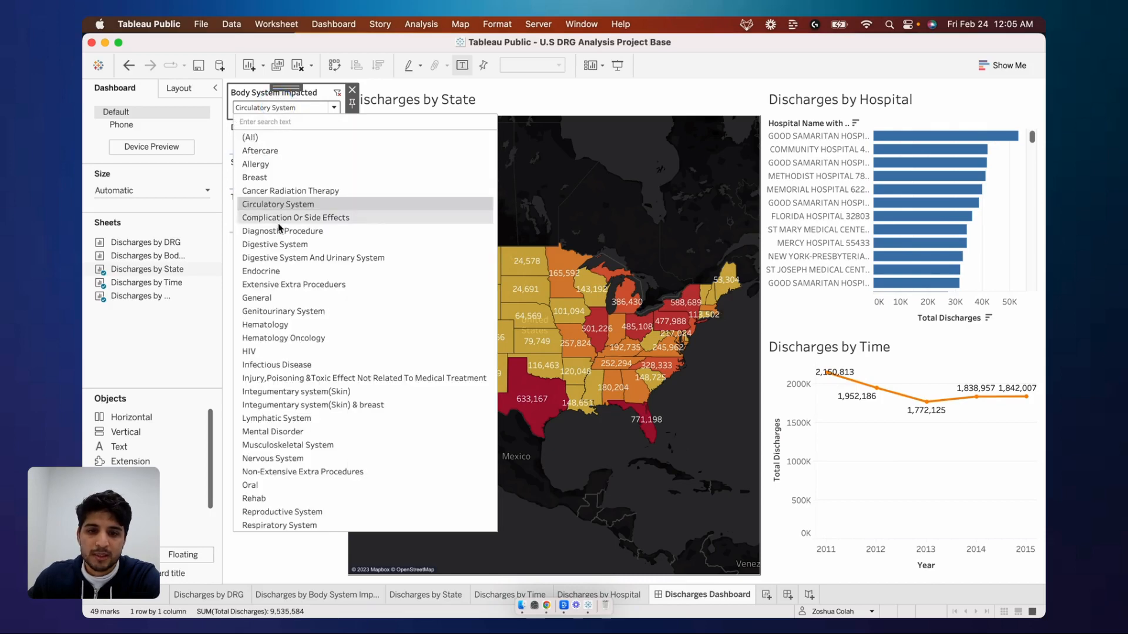
pyautogui.click(268, 350)
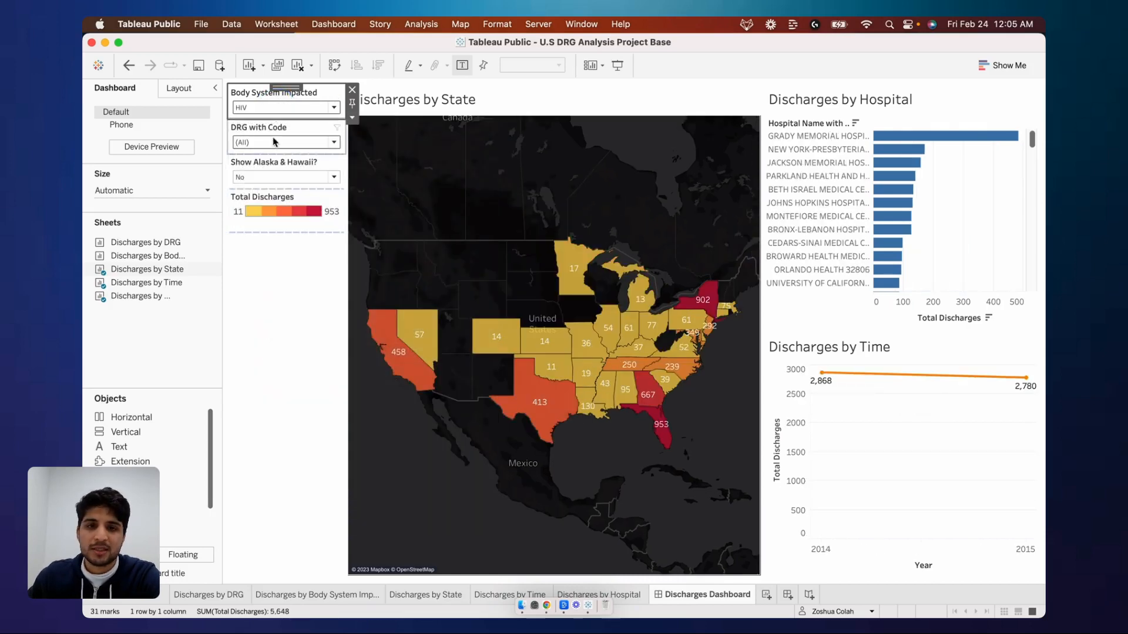
pyautogui.click(278, 107)
pyautogui.click(282, 138)
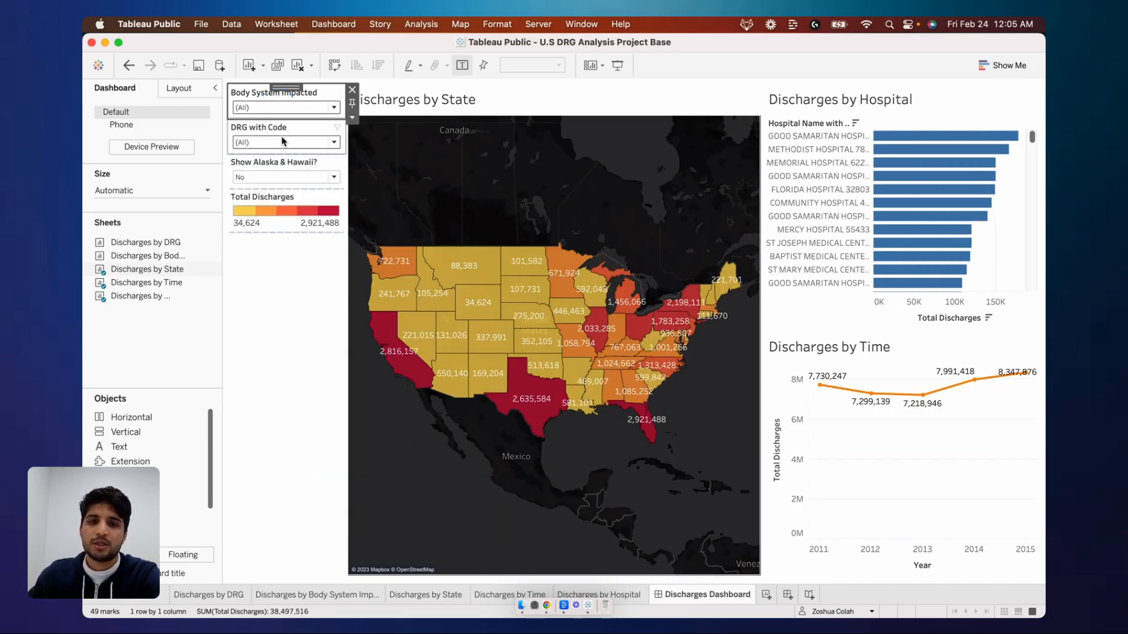
# - Apply the DRG with Code filter to all dashboard worksheets, adding Discharges by Time and Discharges by Hospital
pyautogui.click(292, 128)
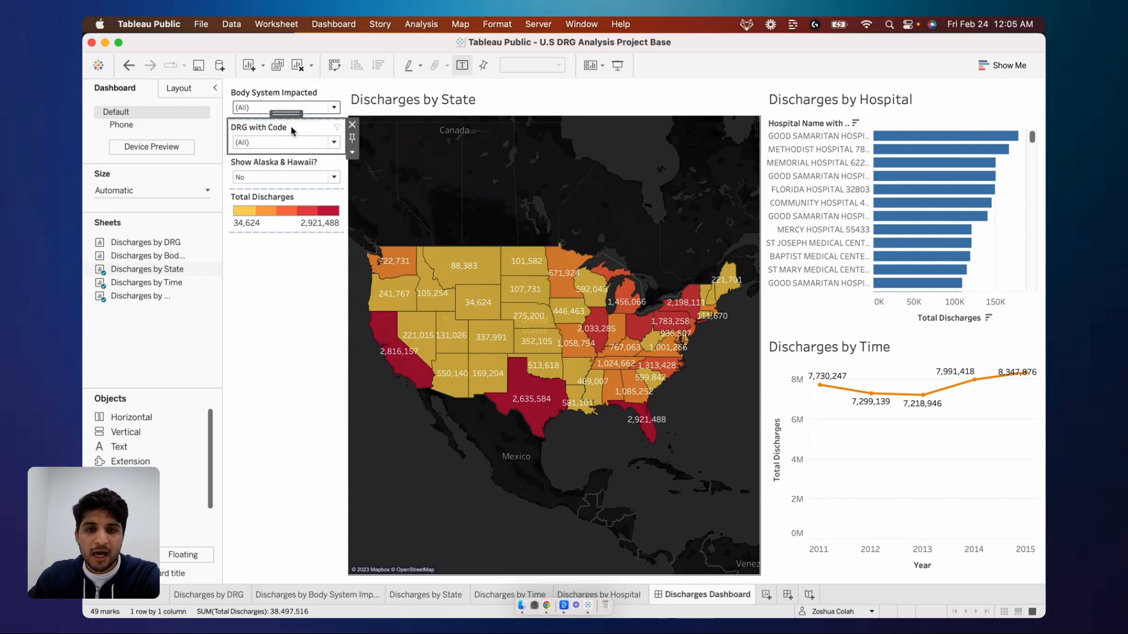
pyautogui.click(287, 166)
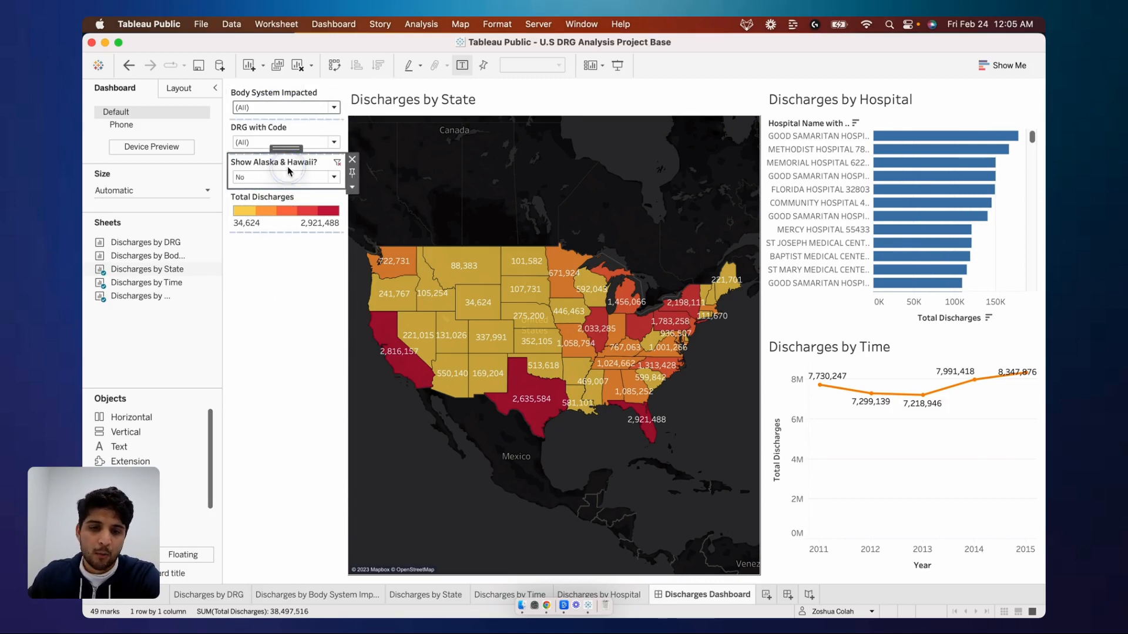
pyautogui.click(290, 128)
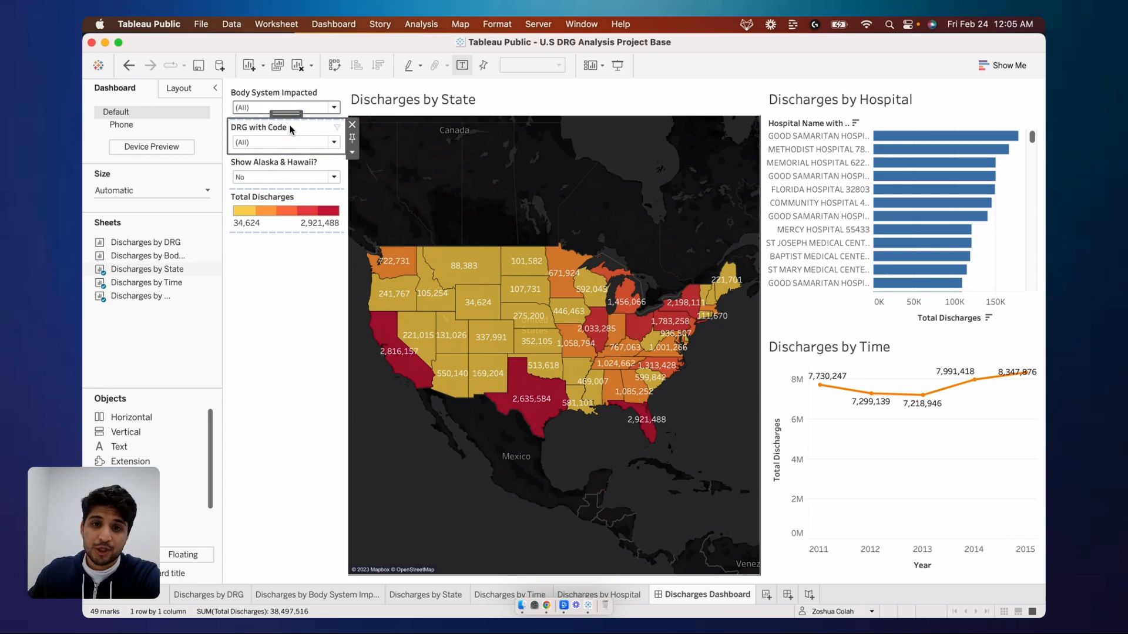
pyautogui.click(353, 153)
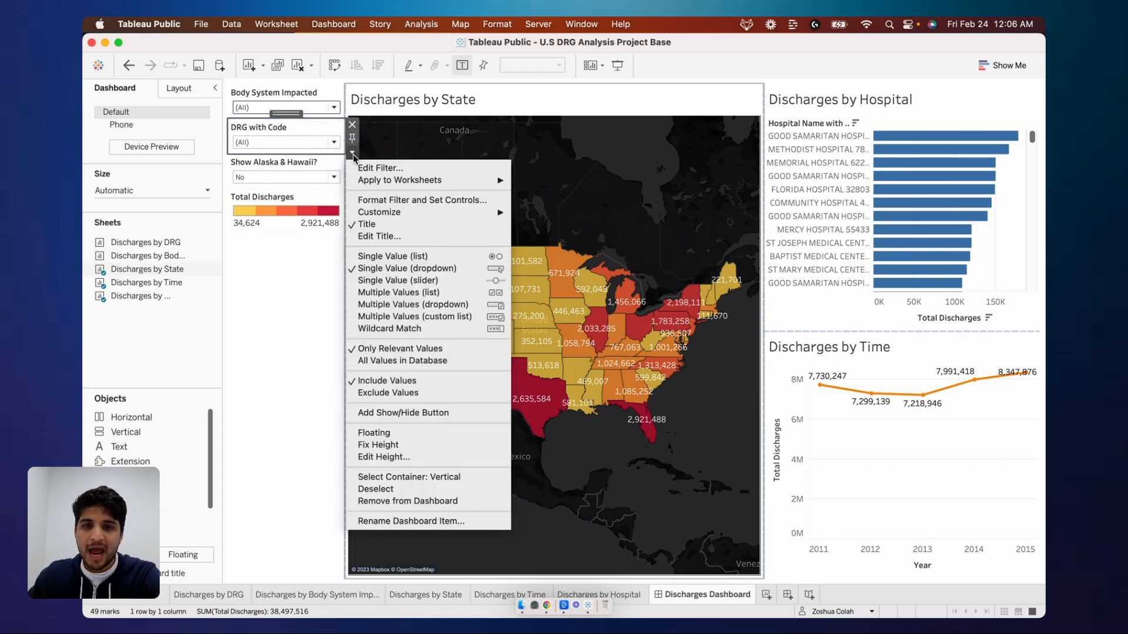
pyautogui.moveTo(412, 182)
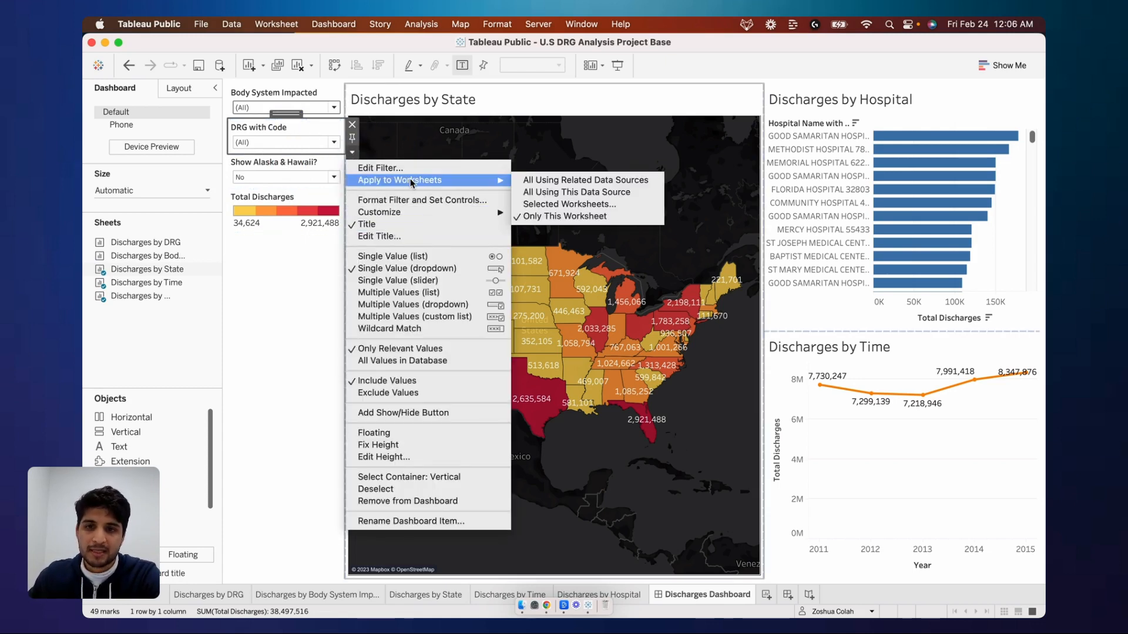
pyautogui.click(539, 204)
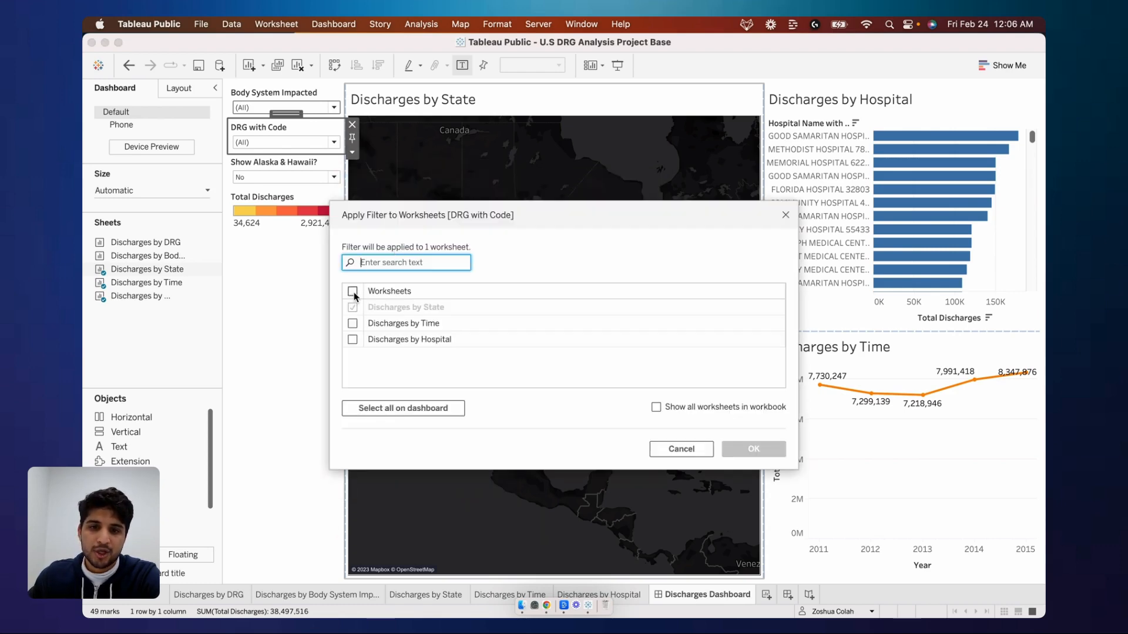
pyautogui.click(352, 291)
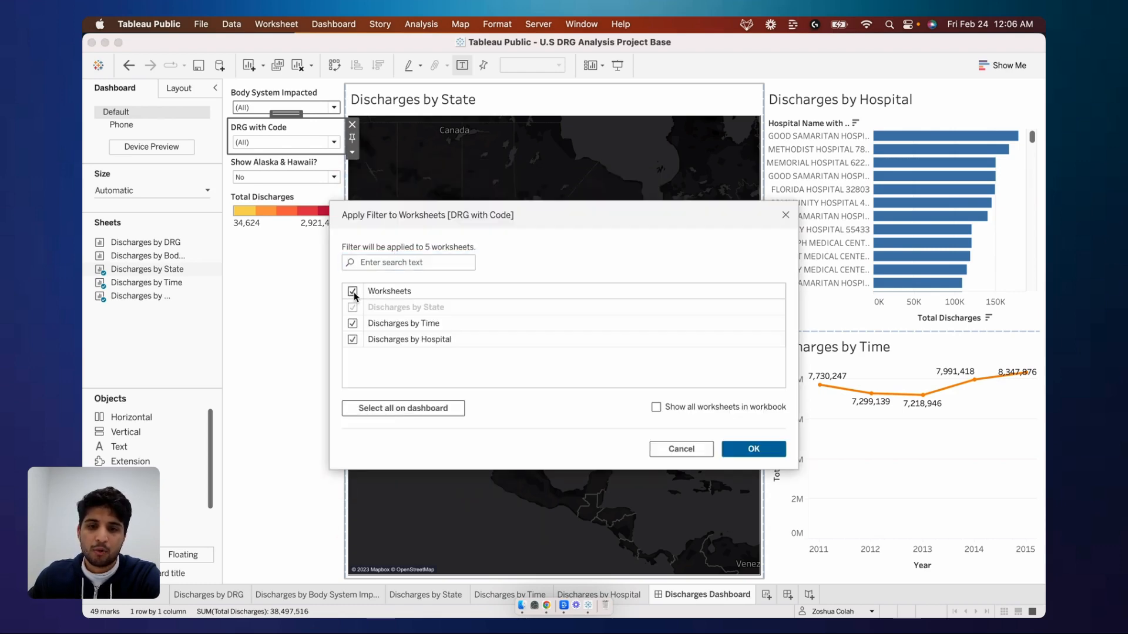
pyautogui.click(744, 448)
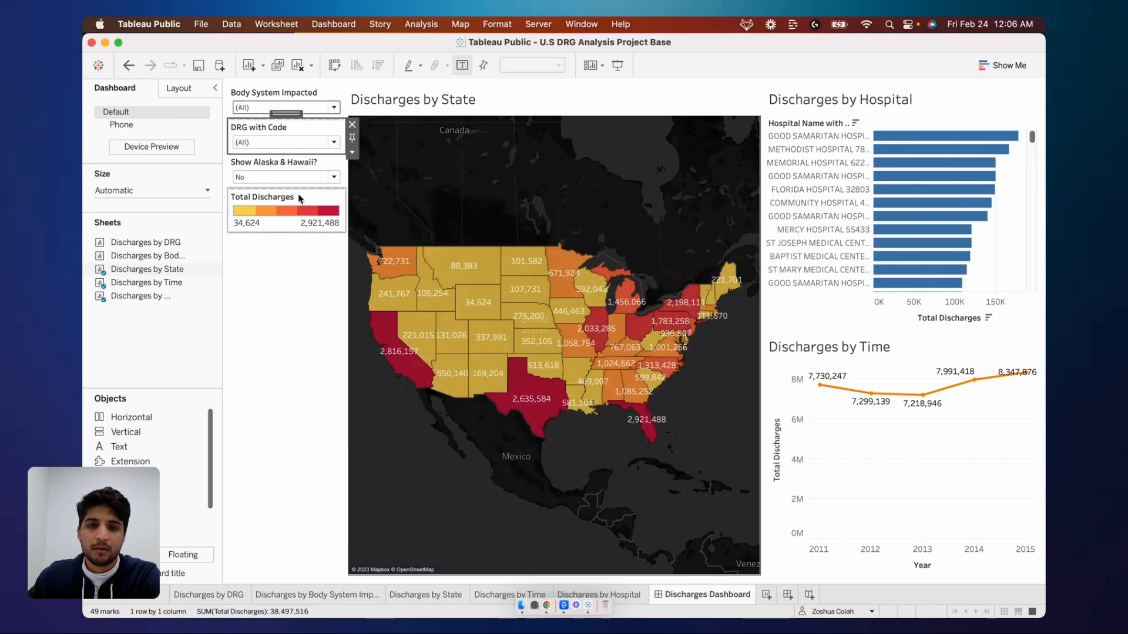
# - Test the DRG with Code filter with the 001 heart transplant entry, and reset it to (All)
pyautogui.click(288, 143)
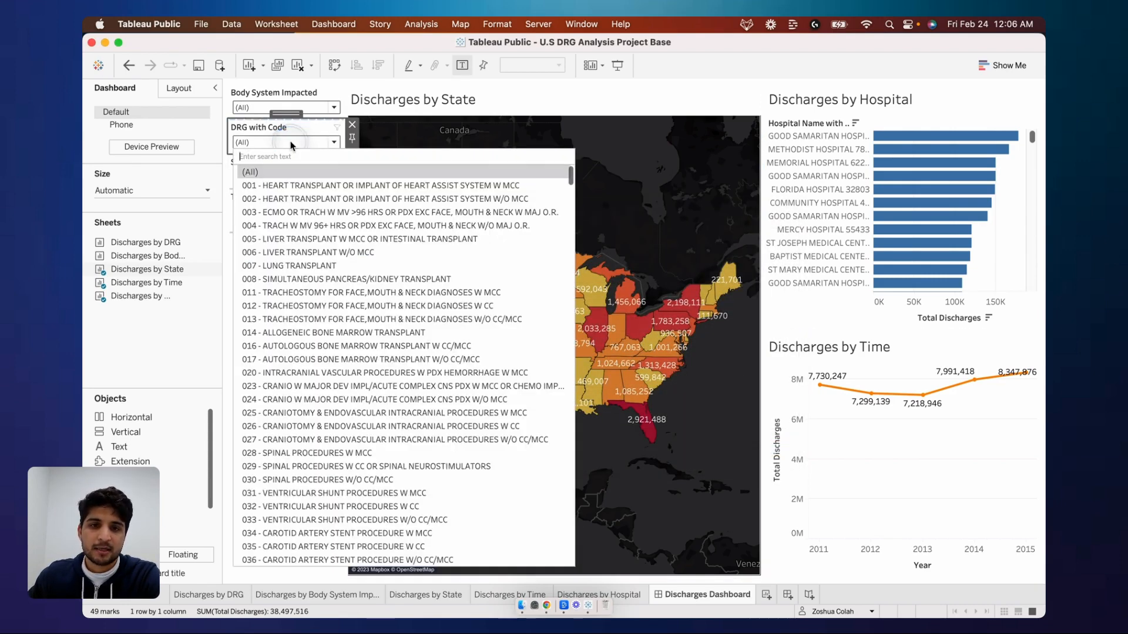
pyautogui.click(293, 186)
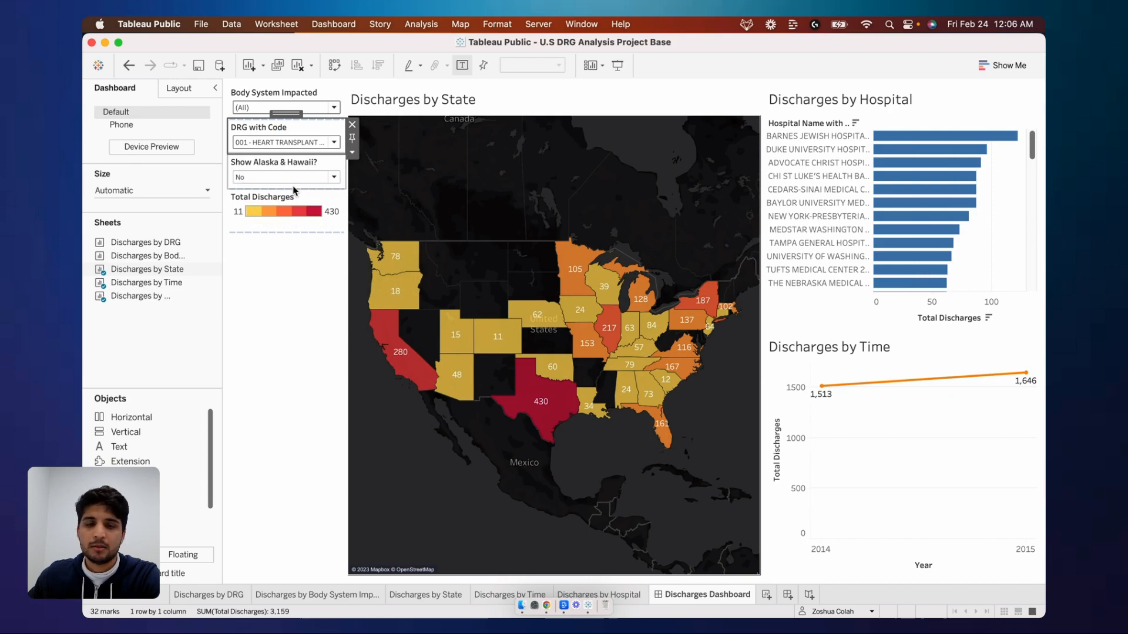
pyautogui.click(265, 145)
pyautogui.click(263, 168)
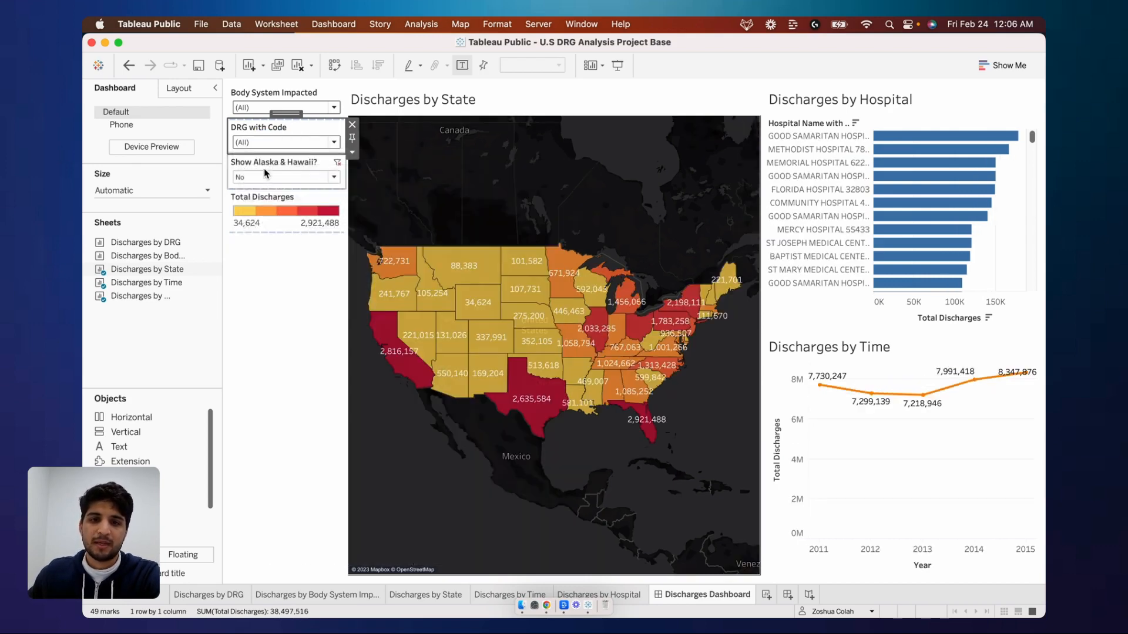
# - Apply the Show Alaska & Hawaii? filter to all dashboard worksheets, adding Discharges by Time and Discharges by Hospital
pyautogui.click(266, 169)
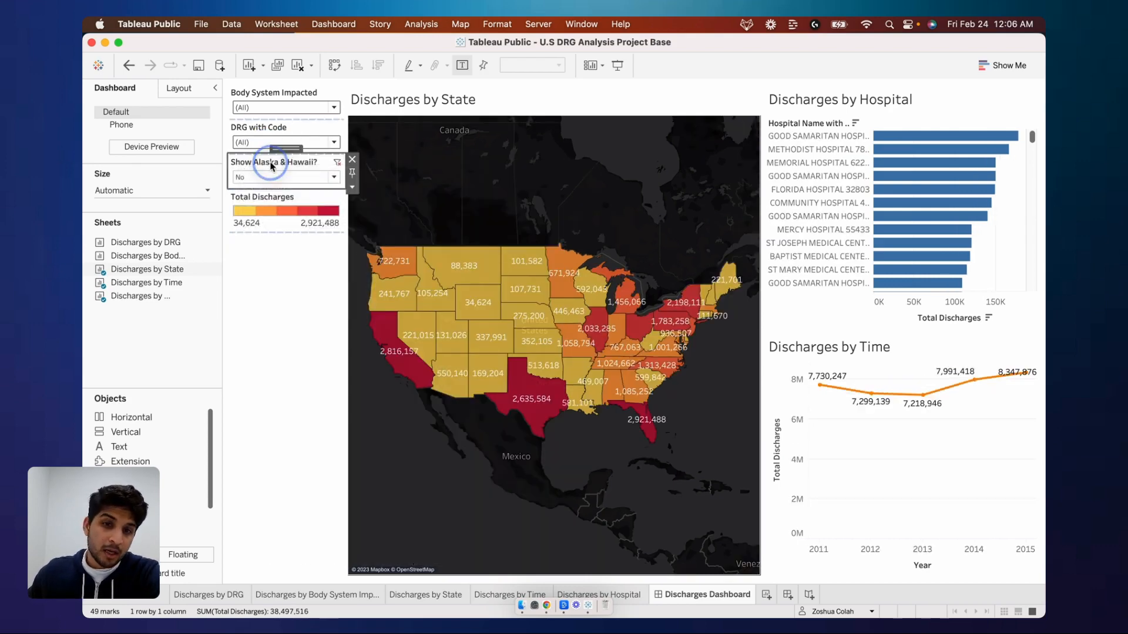
pyautogui.click(353, 188)
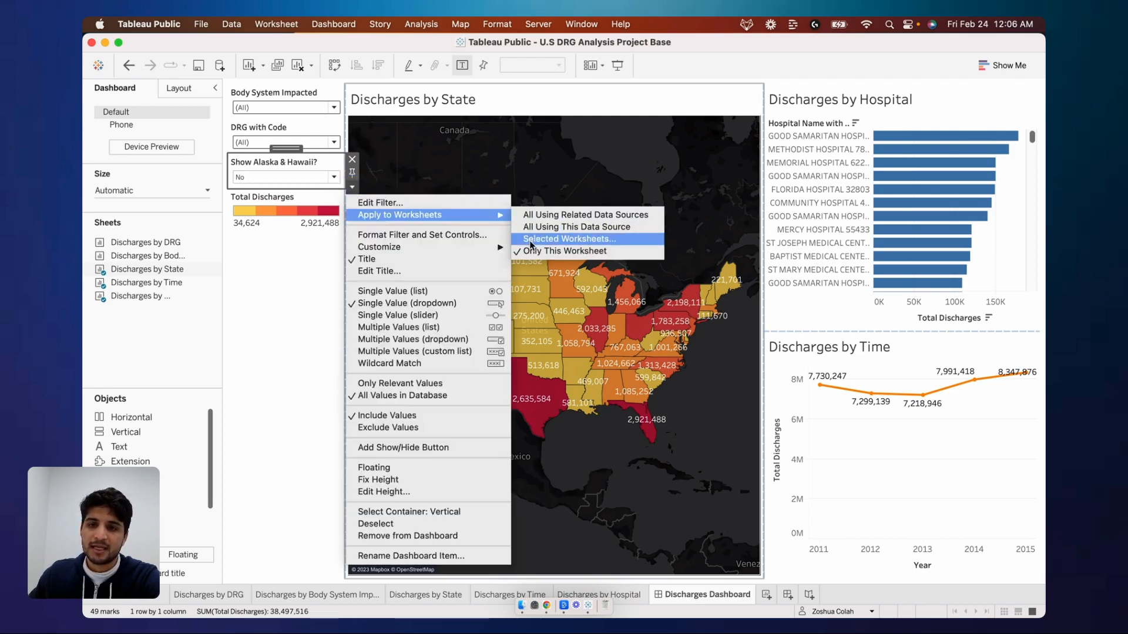
pyautogui.click(530, 241)
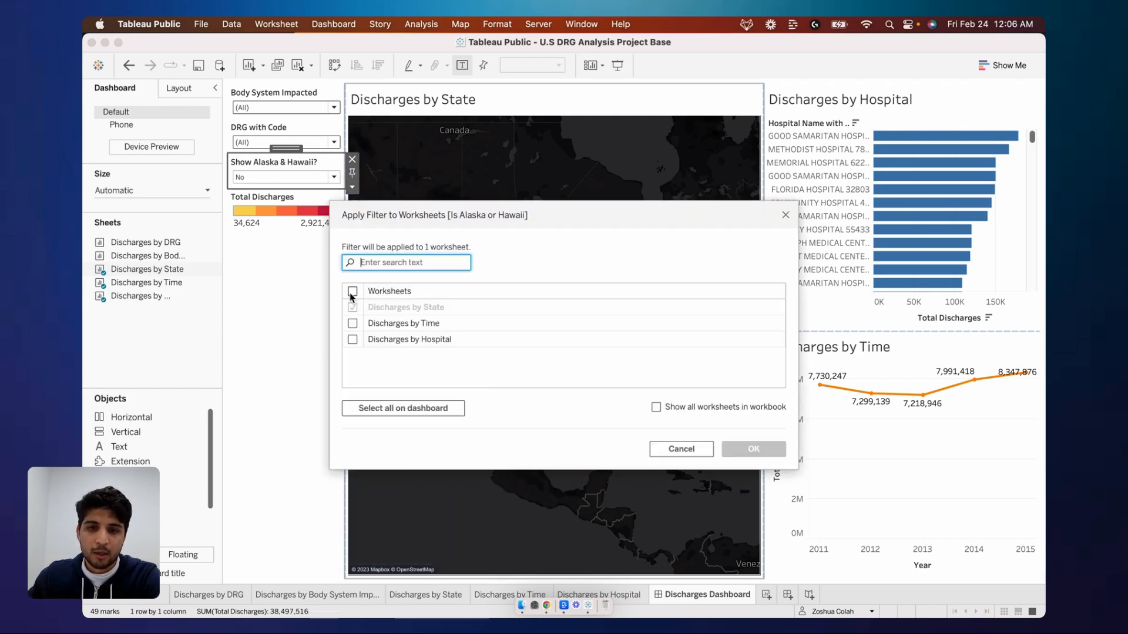
pyautogui.click(352, 292)
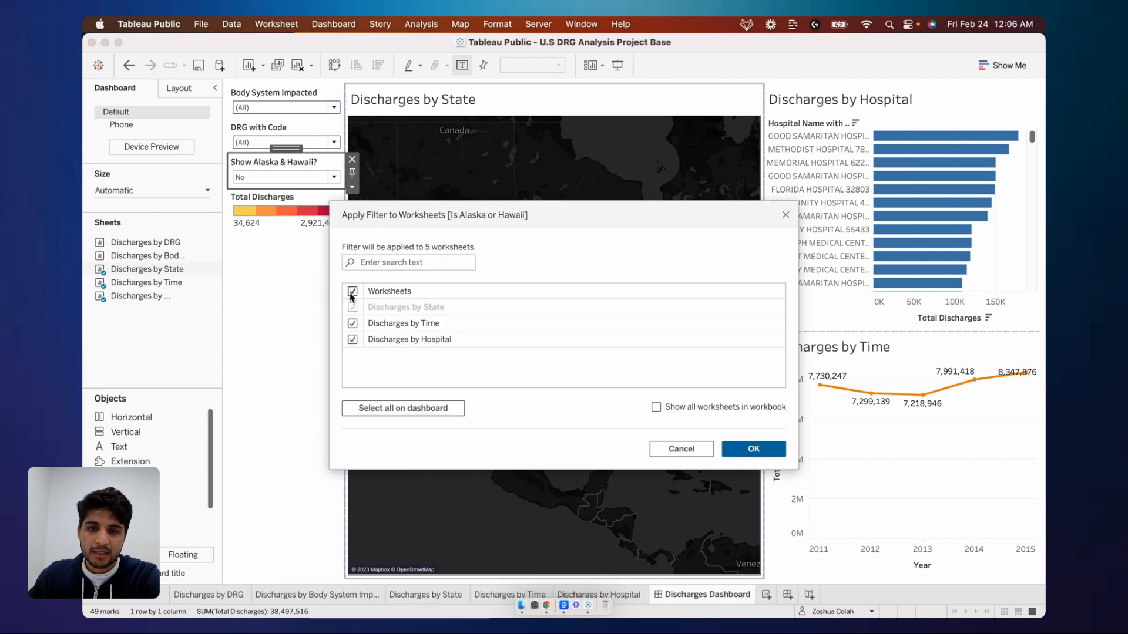
pyautogui.click(729, 449)
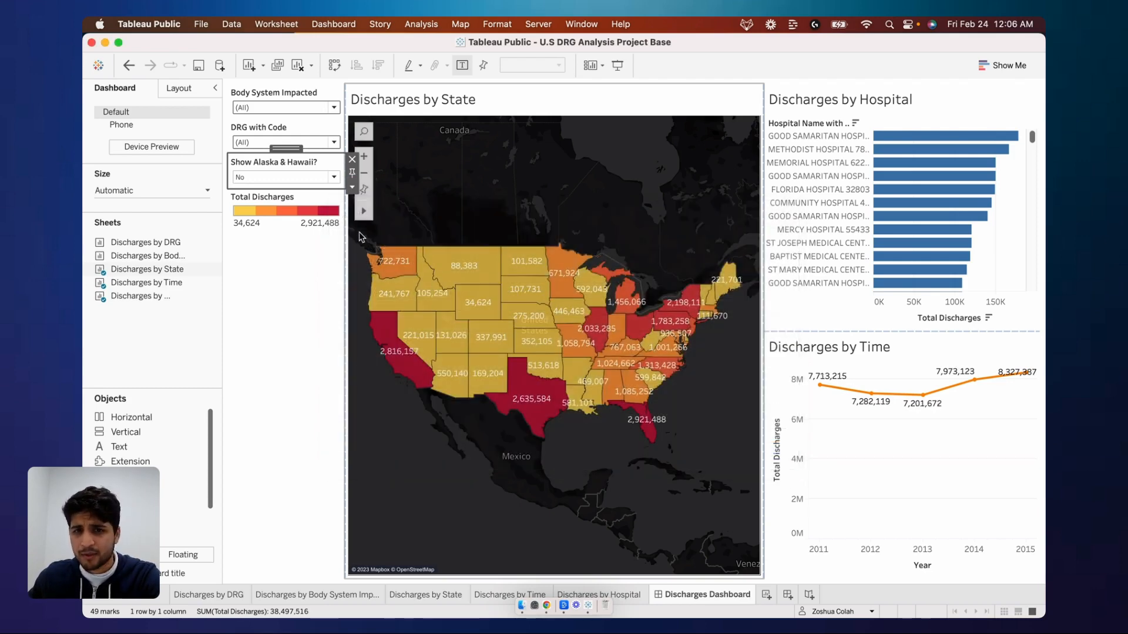
# - Move the Total Discharges color legend out of the filter column to directly beneath the Discharges by State map
pyautogui.click(275, 324)
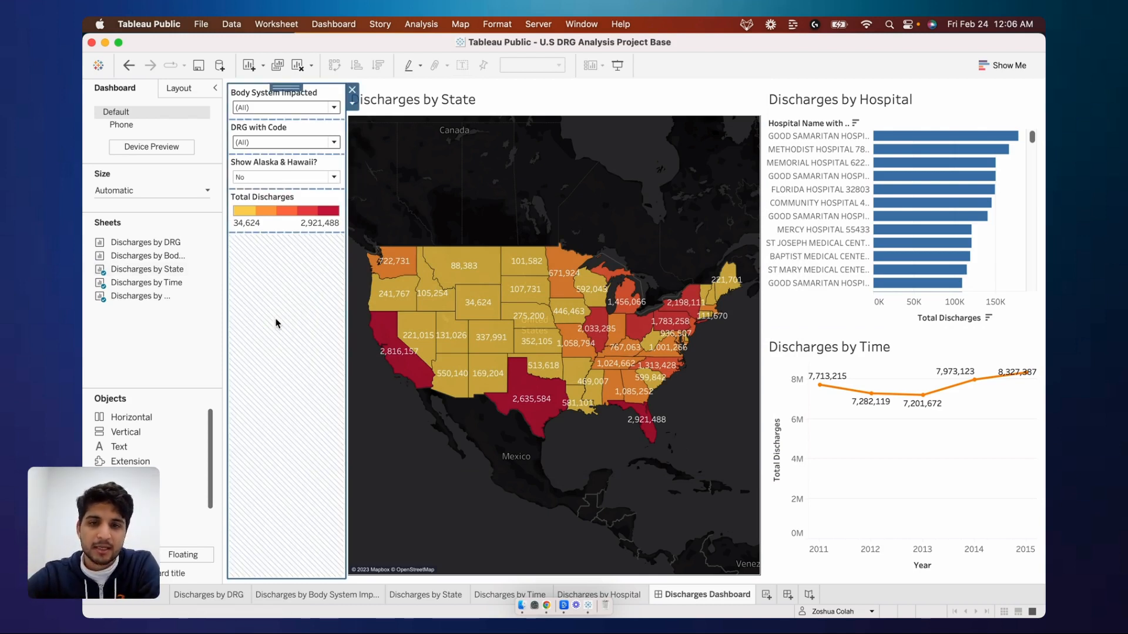
pyautogui.click(288, 197)
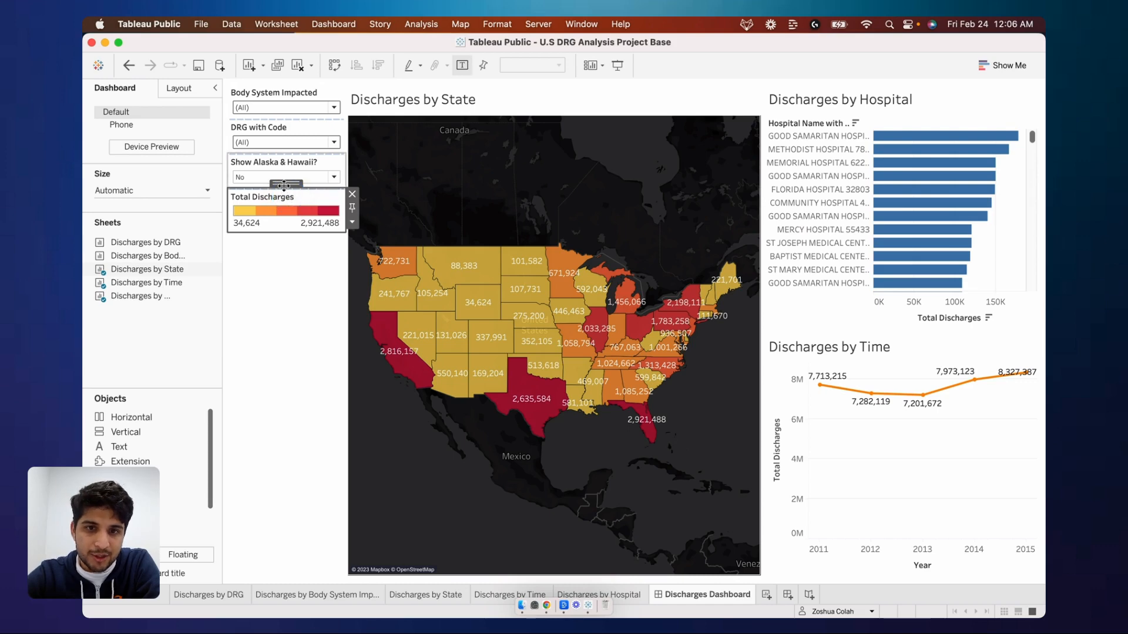
pyautogui.moveTo(284, 186); pyautogui.dragTo(516, 546)
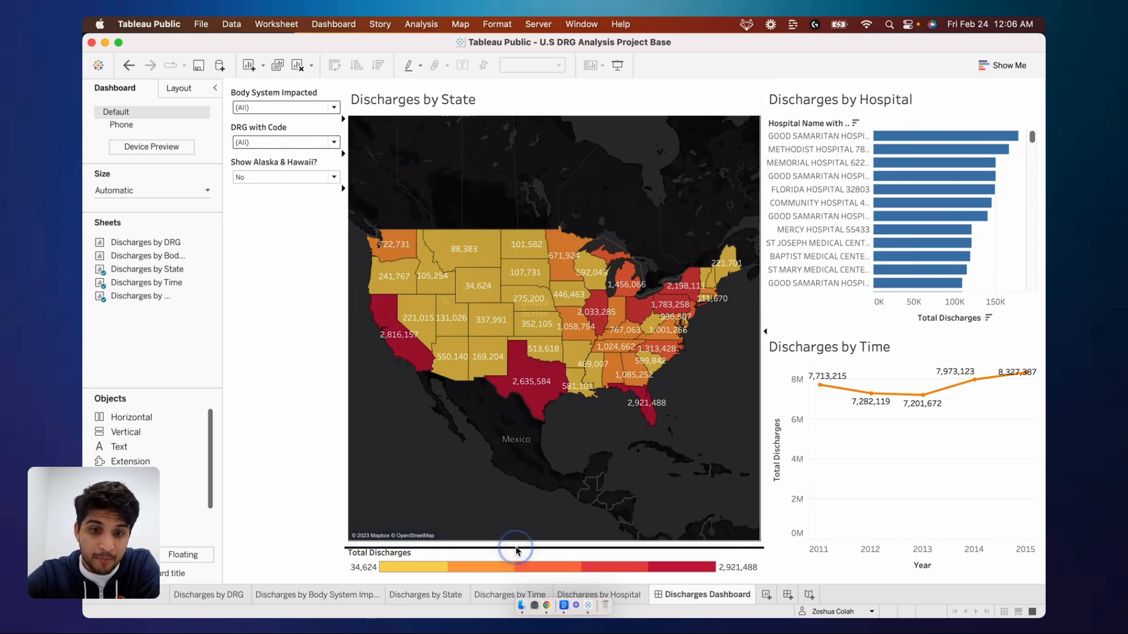
pyautogui.click(330, 358)
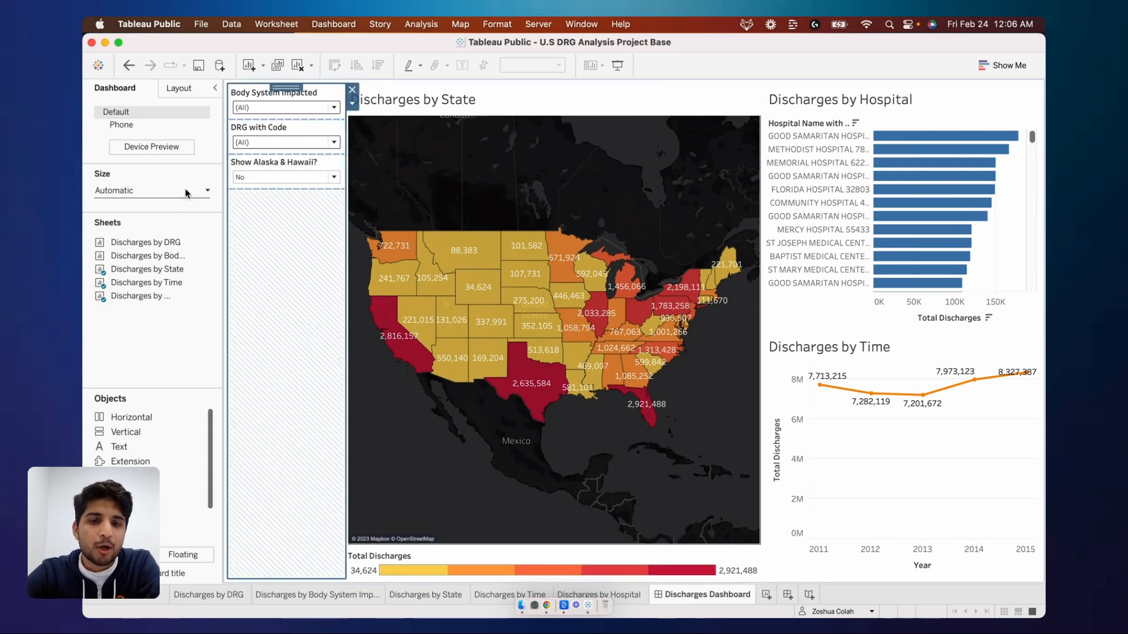
# - Add a text object reading "Discharges Dashboard" to the filter column, between the Body System Impacted and DRG with Code filters
pyautogui.moveTo(150, 273)
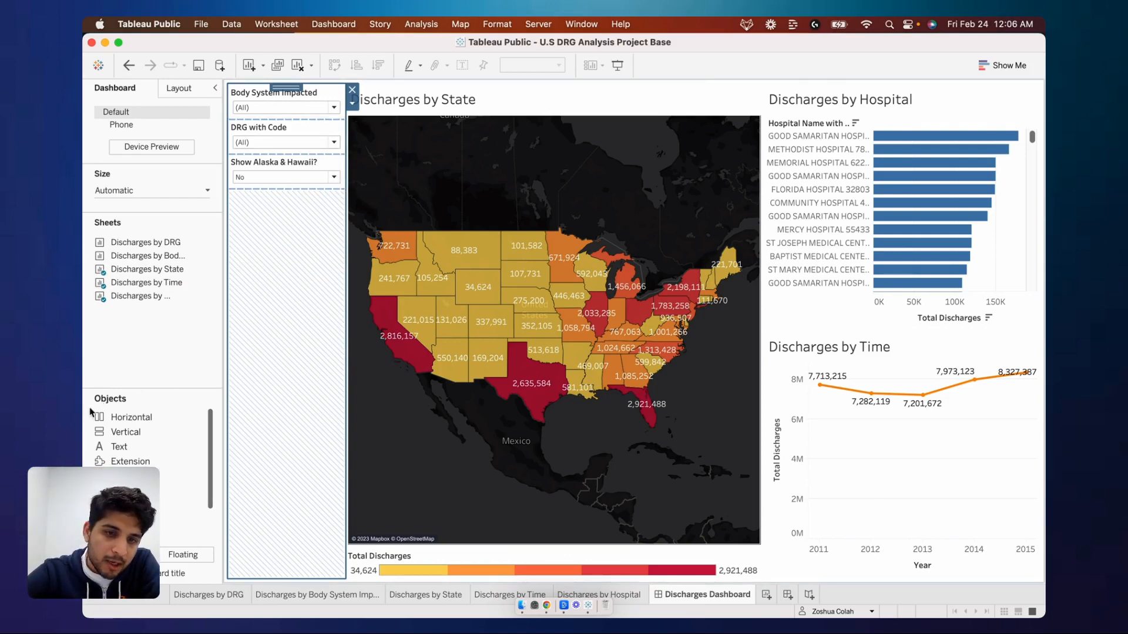
pyautogui.moveTo(116, 448); pyautogui.dragTo(289, 123)
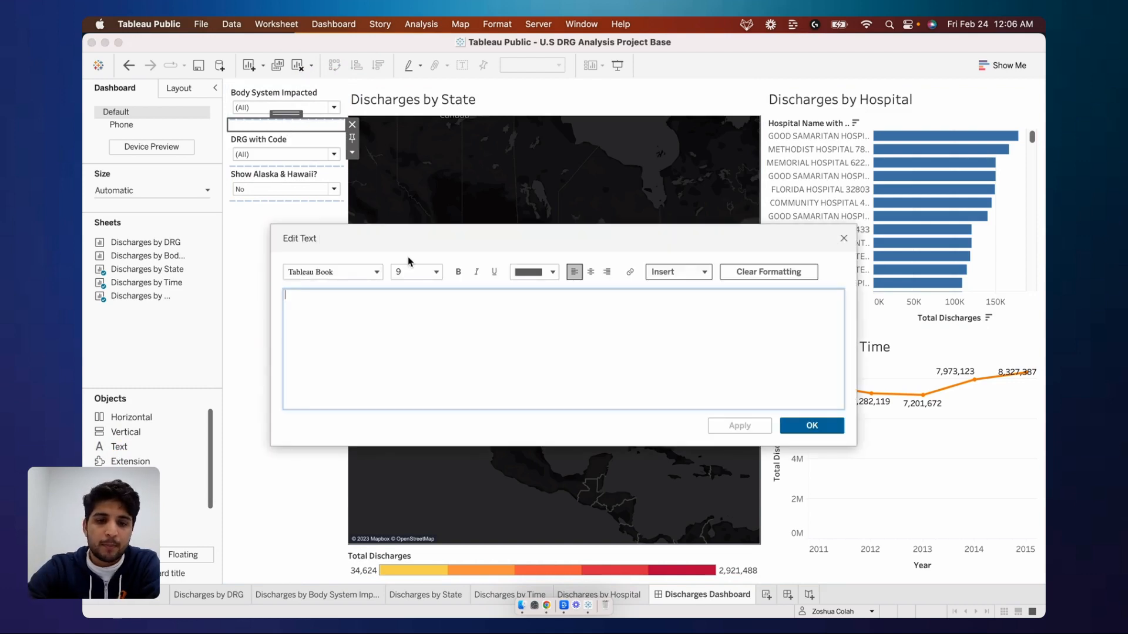
pyautogui.write('Discharg')
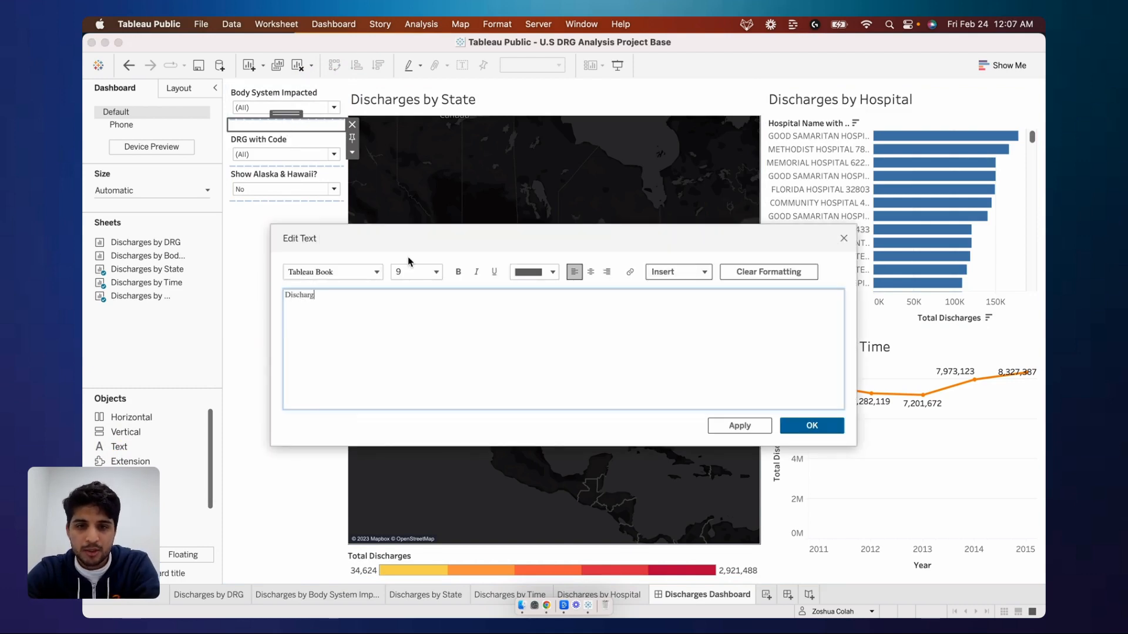
pyautogui.press('BackSpace')
pyautogui.press('BackSpace')
pyautogui.press('BackSpace')
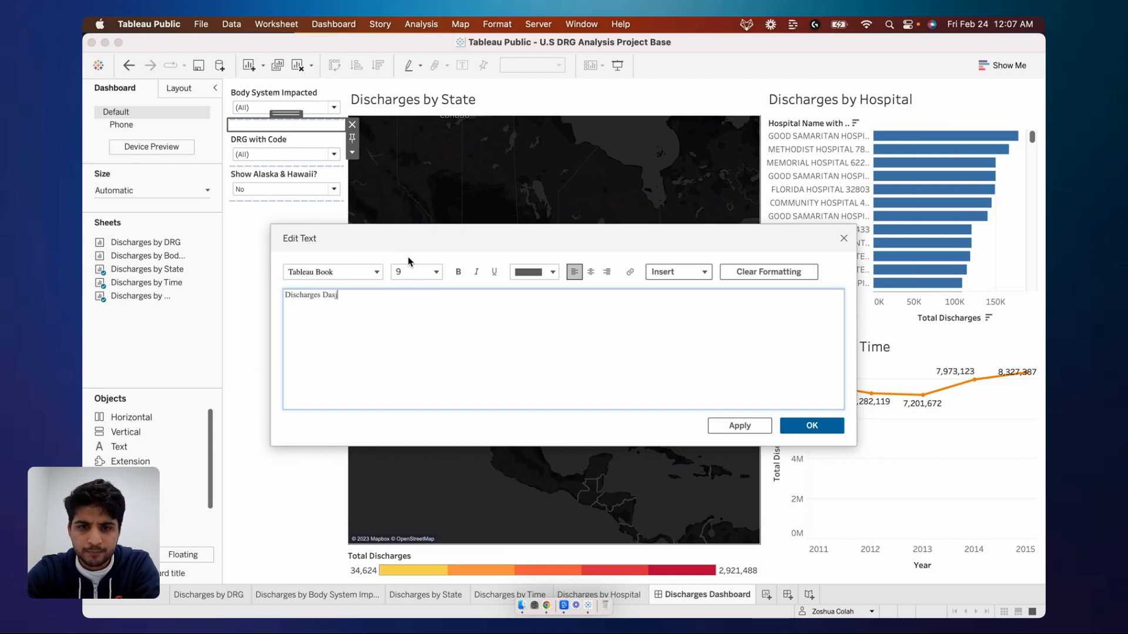
pyautogui.write('shboar')
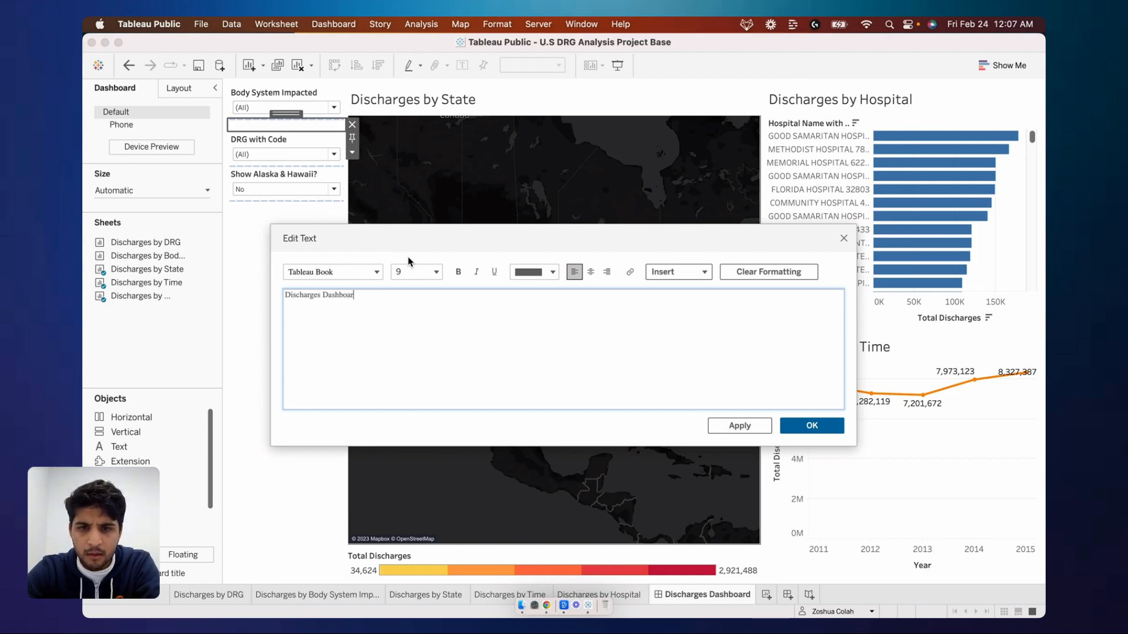
pyautogui.write('d')
# - Set the entire Discharges Dashboard title text to font size 28 and apply it
pyautogui.press('super+a')
pyautogui.click(436, 272)
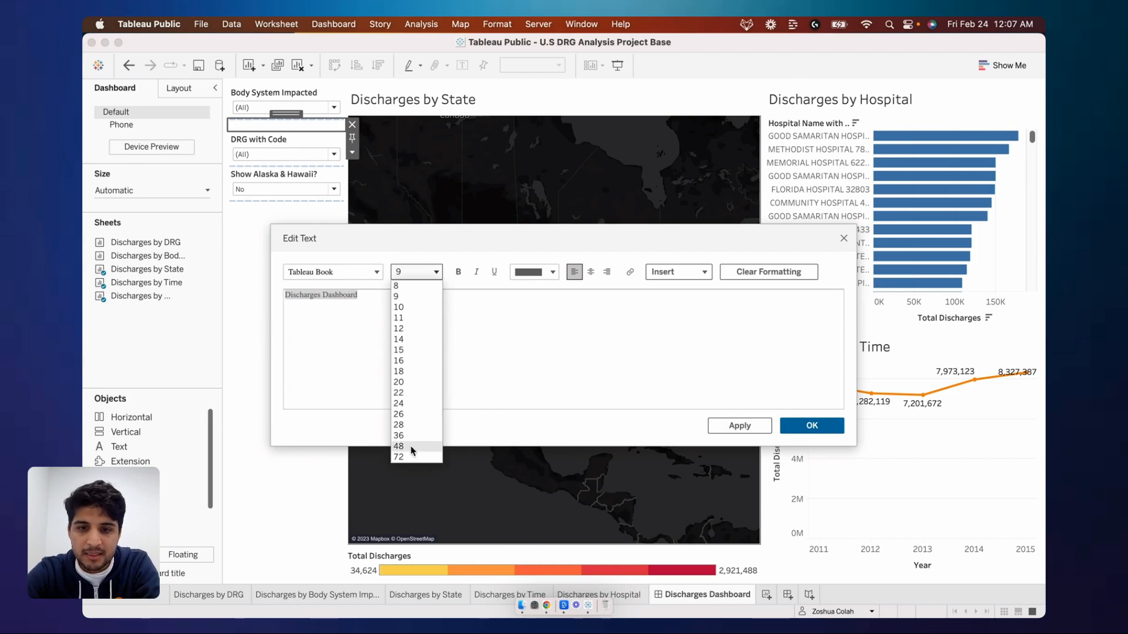
pyautogui.click(408, 424)
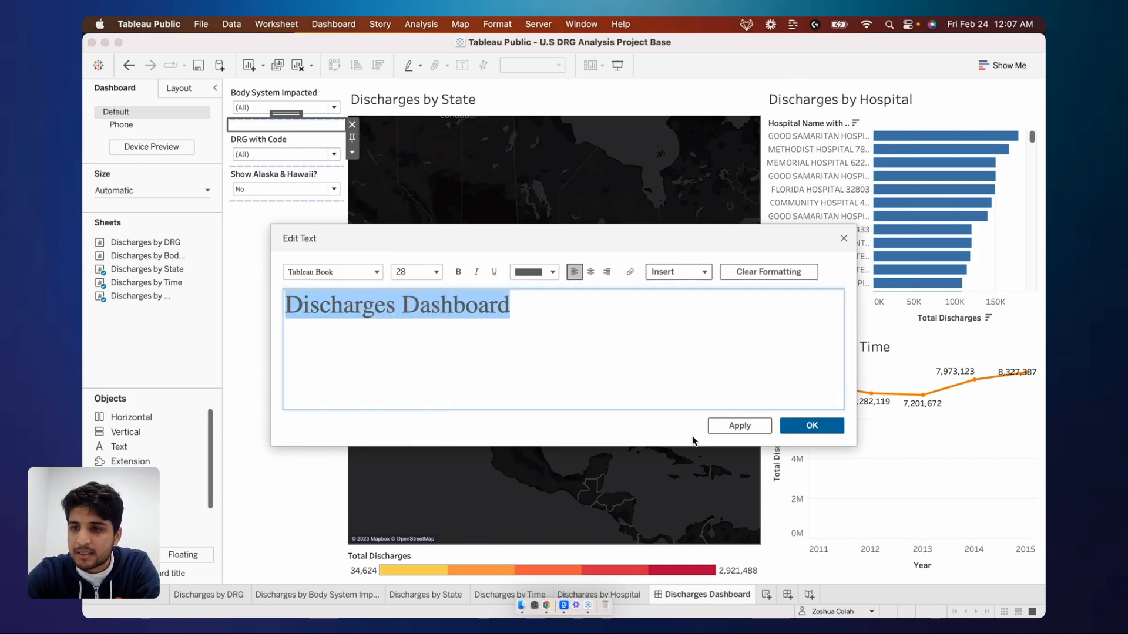
pyautogui.click(810, 426)
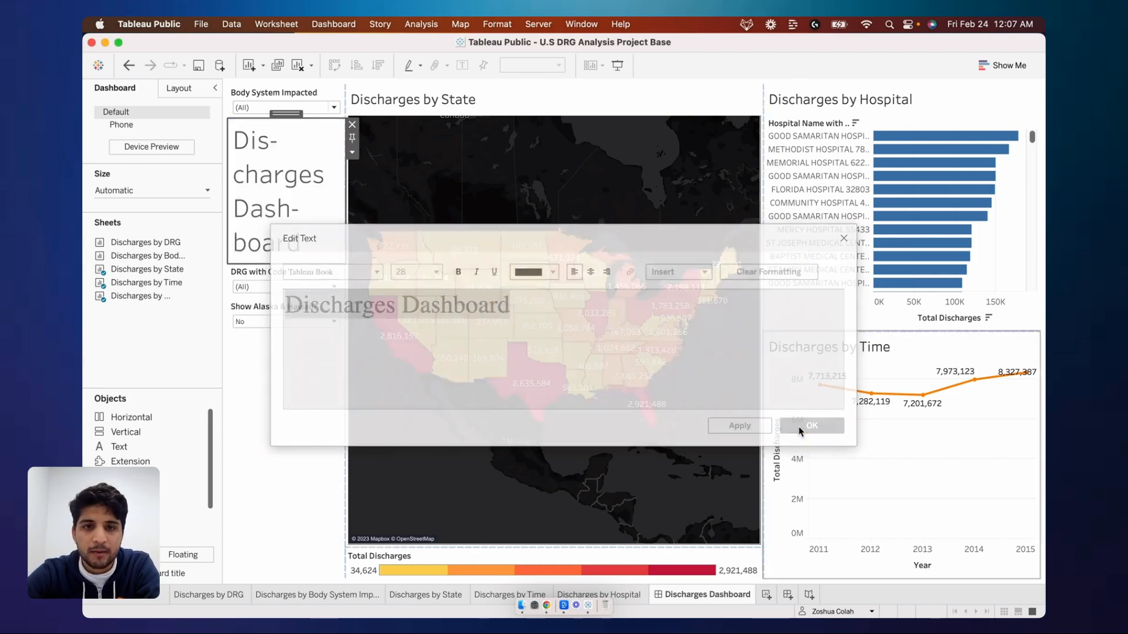
# - Place the Body System Impacted filter below the dashboard title and widen the filter column so the title fits on two lines
pyautogui.moveTo(281, 114); pyautogui.dragTo(272, 140)
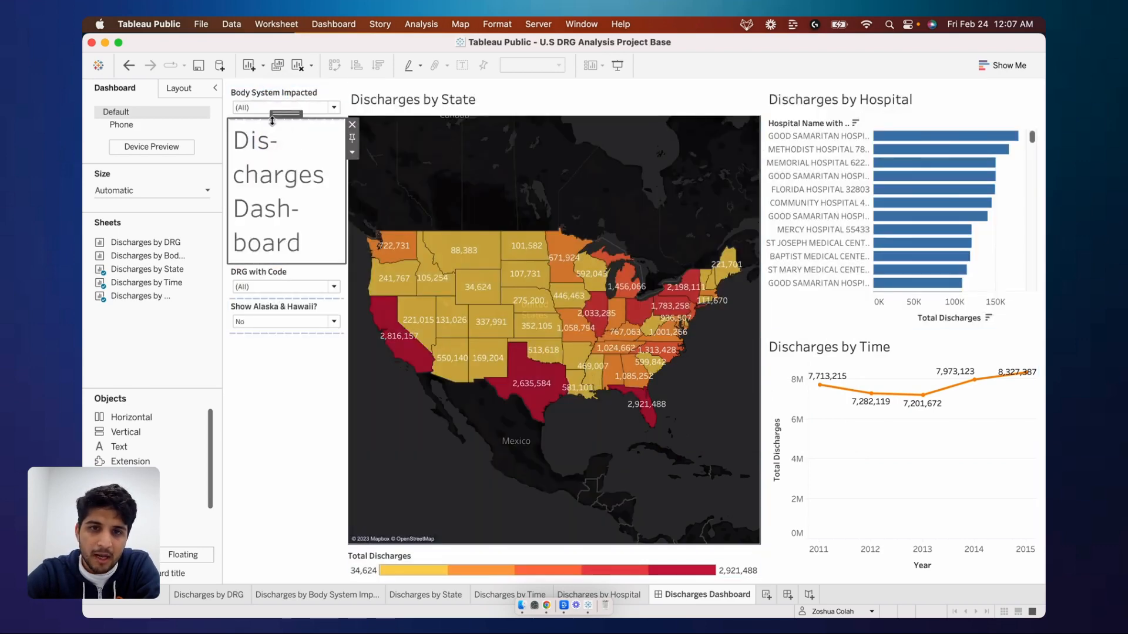
pyautogui.click(281, 92)
pyautogui.moveTo(285, 87); pyautogui.dragTo(288, 239)
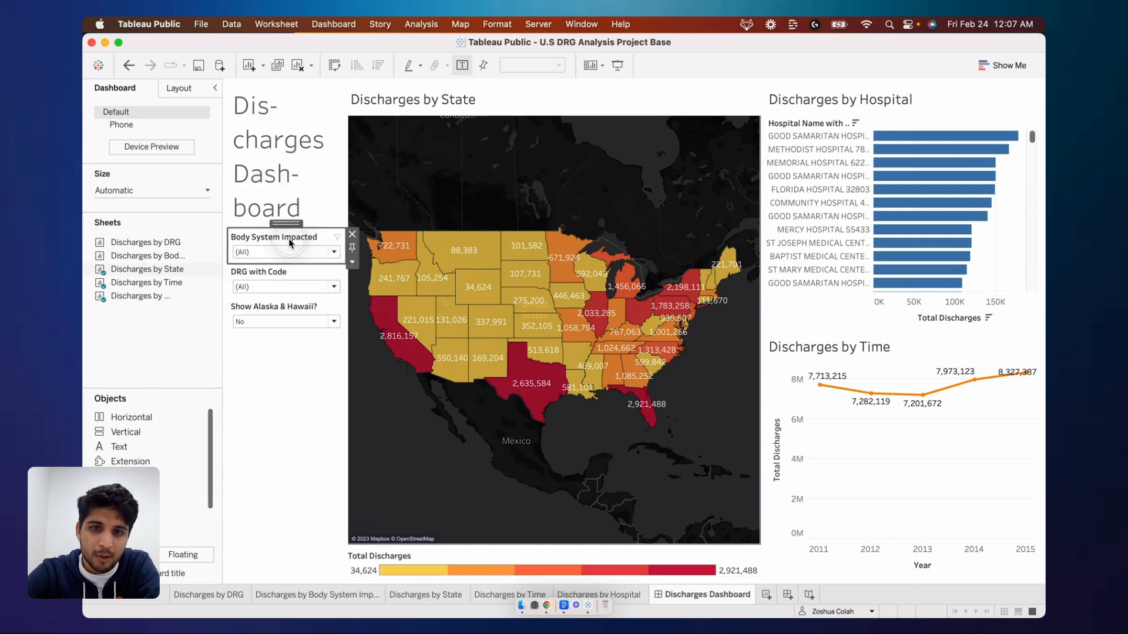
pyautogui.moveTo(351, 143); pyautogui.dragTo(379, 143)
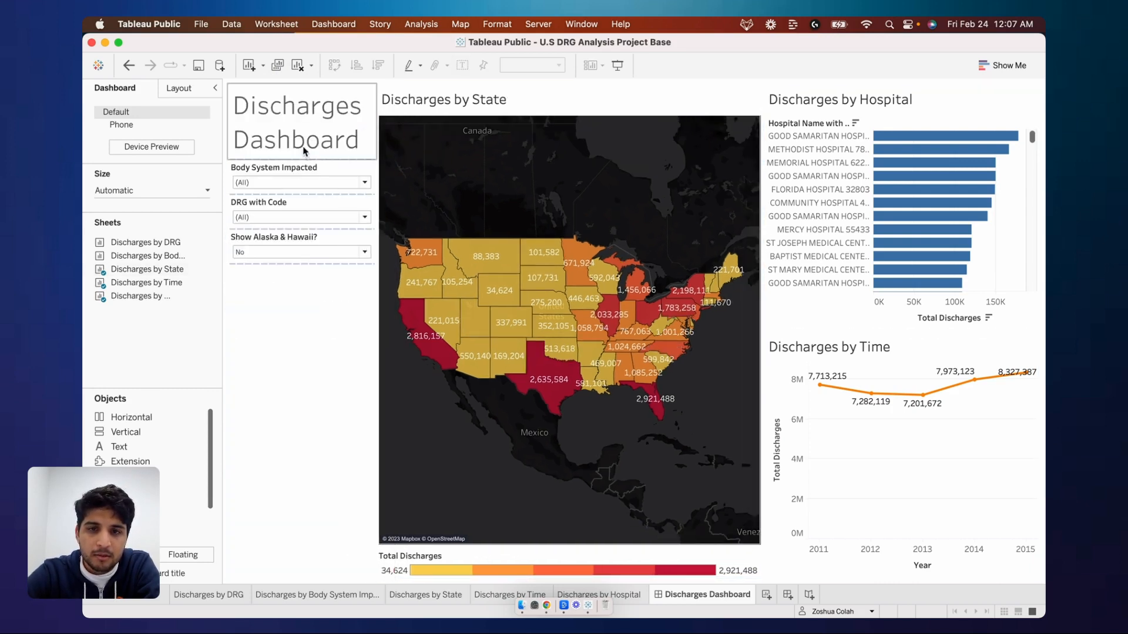
pyautogui.click(193, 326)
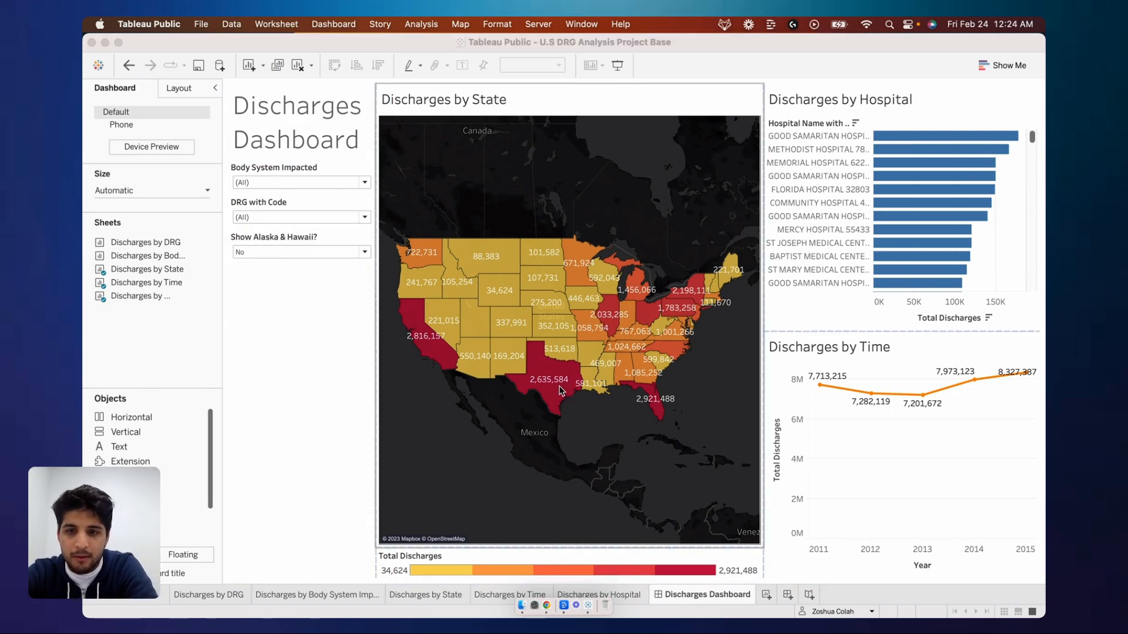
# - Inspect the tooltips for Texas on the dashboard map and for 2011 in the Discharges by Time chart
pyautogui.click(518, 416)
pyautogui.moveTo(551, 389)
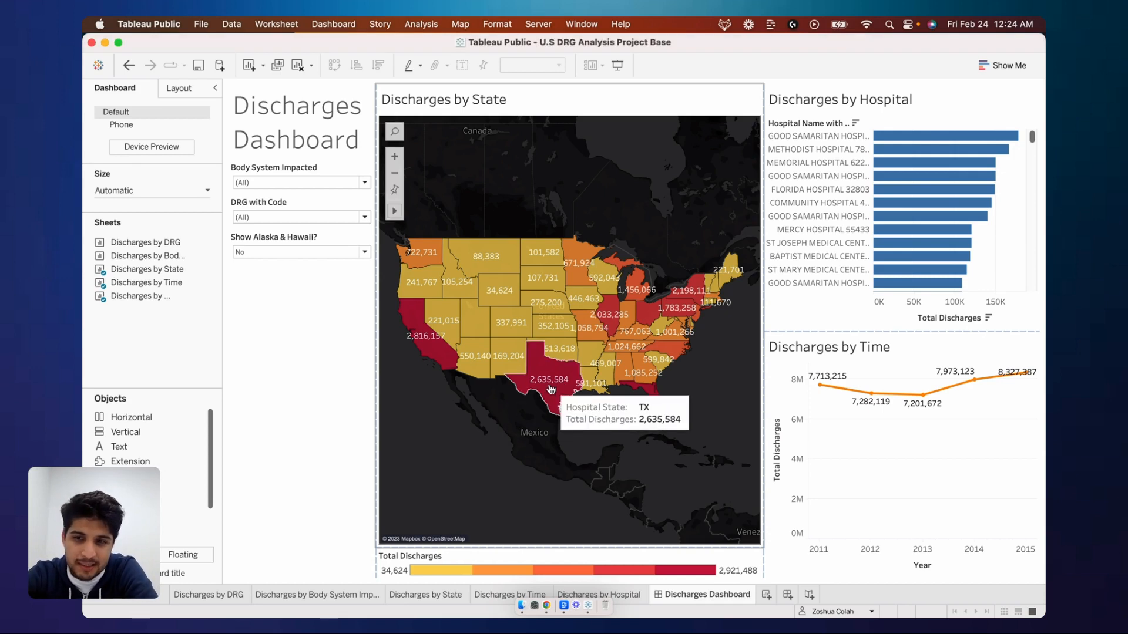
pyautogui.moveTo(914, 234)
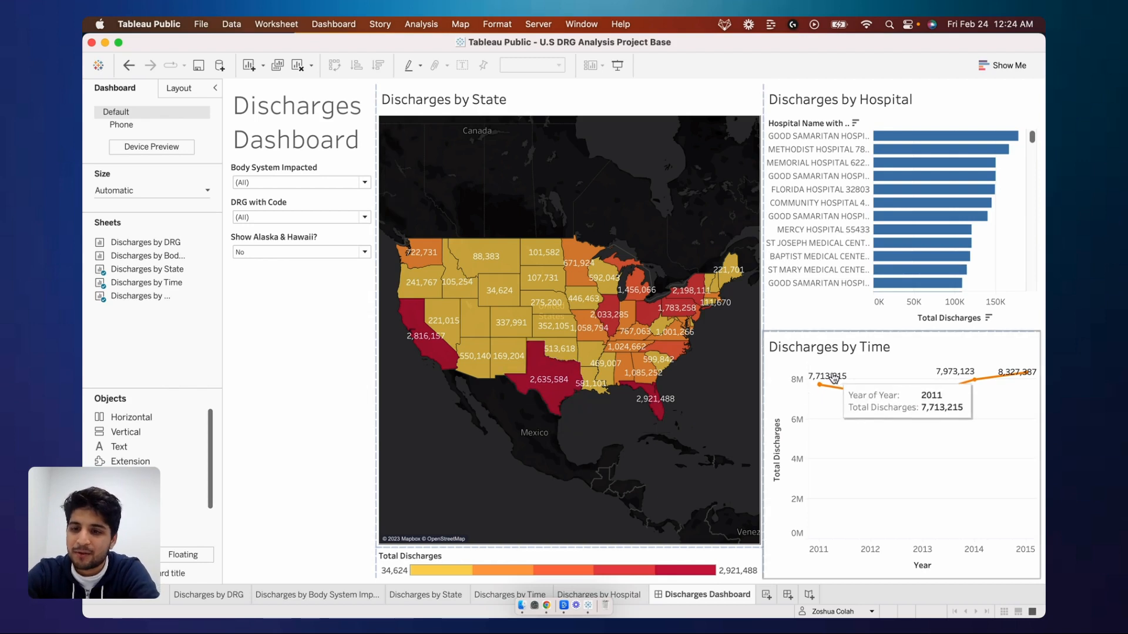
pyautogui.moveTo(877, 398)
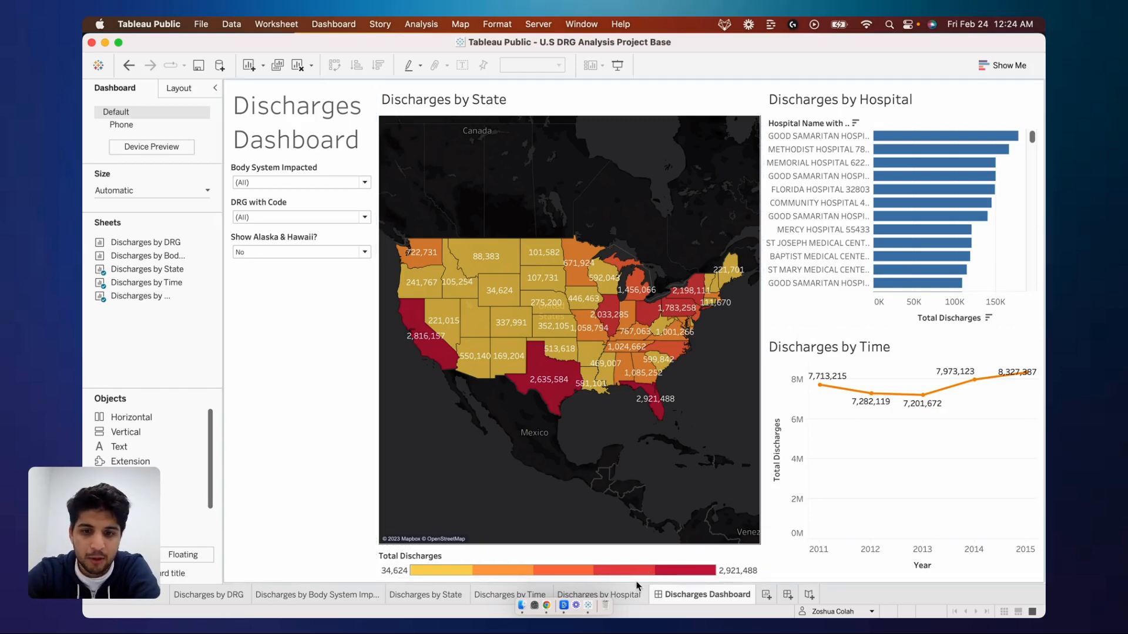
# - In the Discharges by State worksheet's tooltip, remove the "Hospital State:" label and set the Hospital State field to font size 14
pyautogui.click(451, 596)
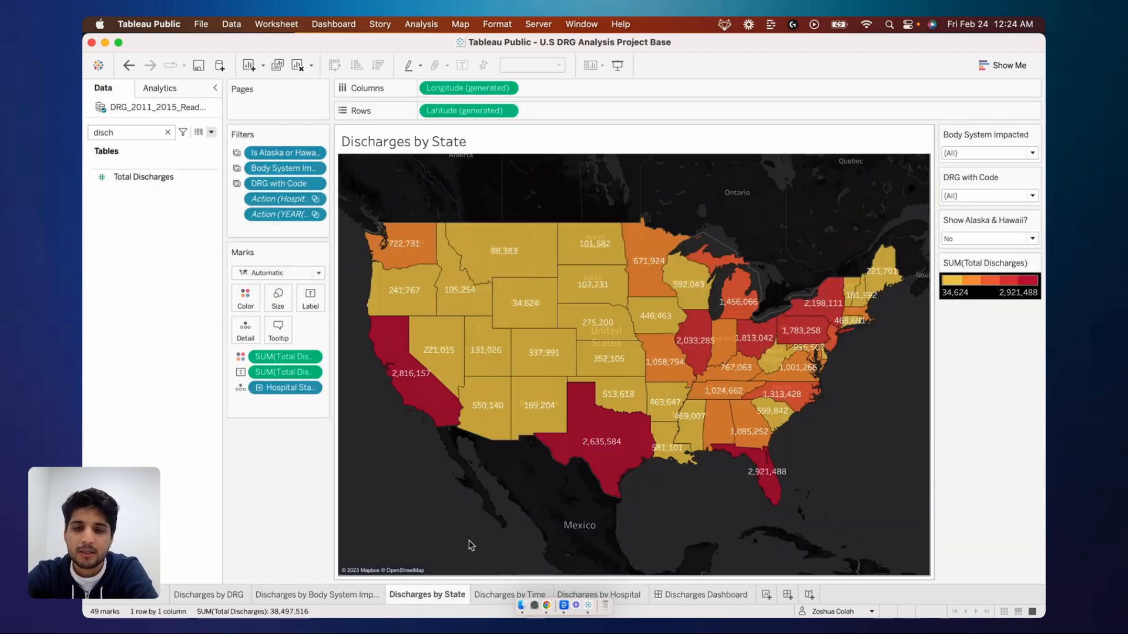
pyautogui.moveTo(593, 443)
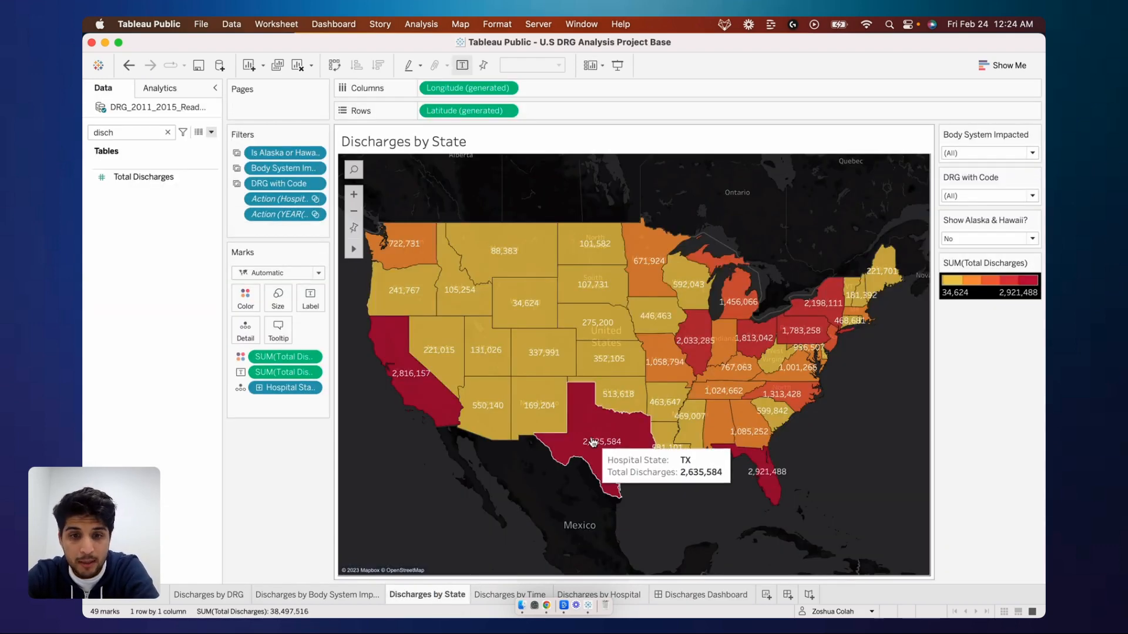
pyautogui.click(279, 330)
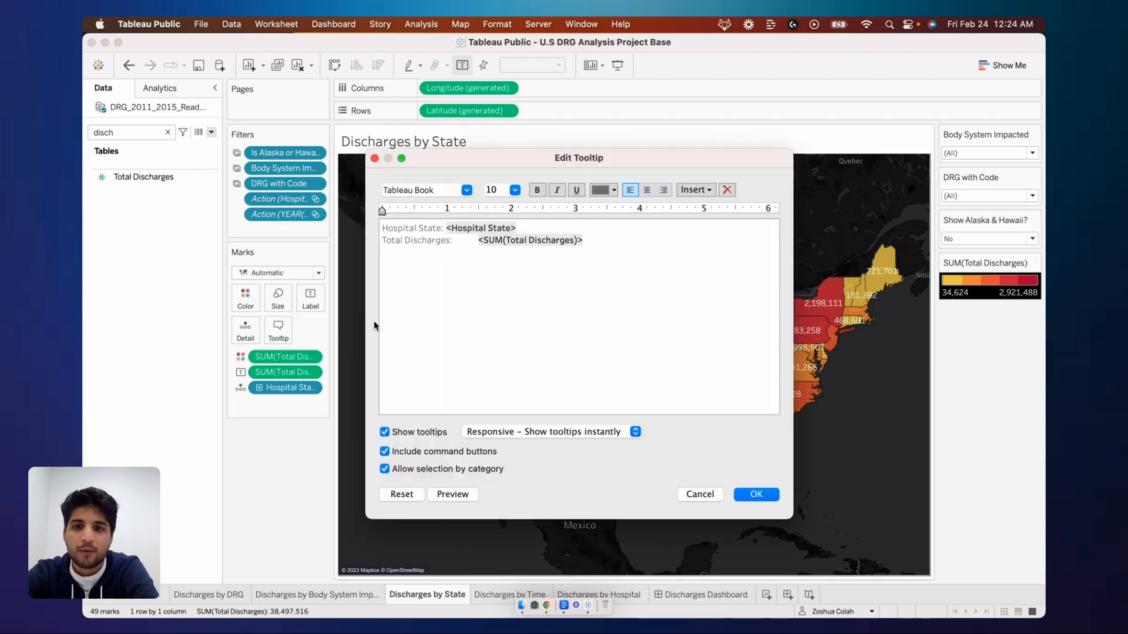
pyautogui.press('super+shift+Left')
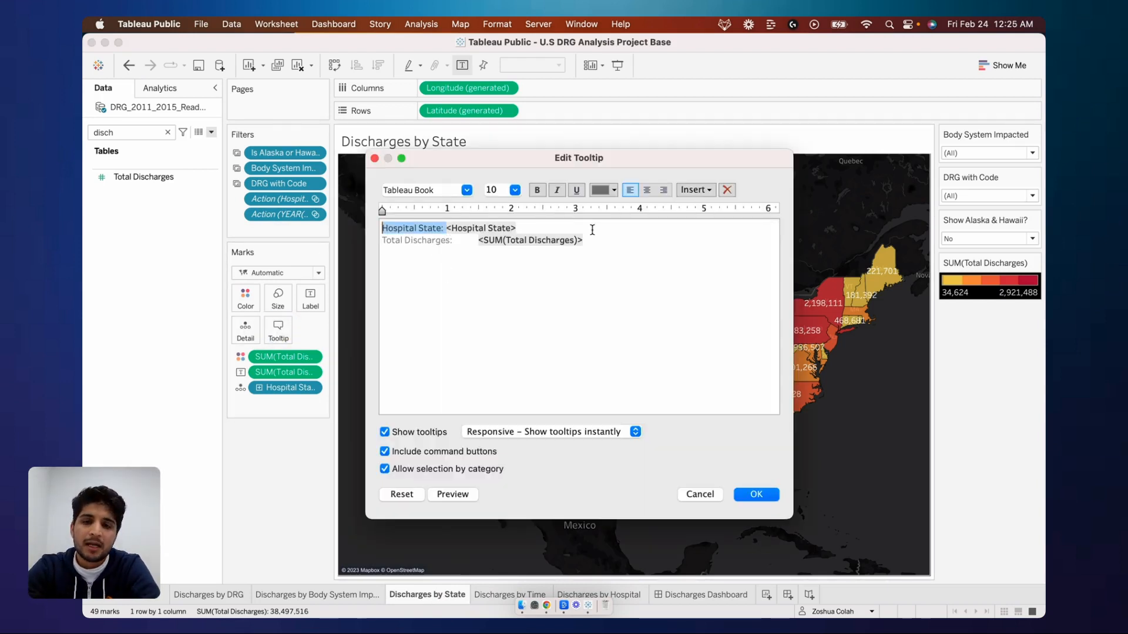
pyautogui.press('BackSpace')
pyautogui.press('super+shift+Right')
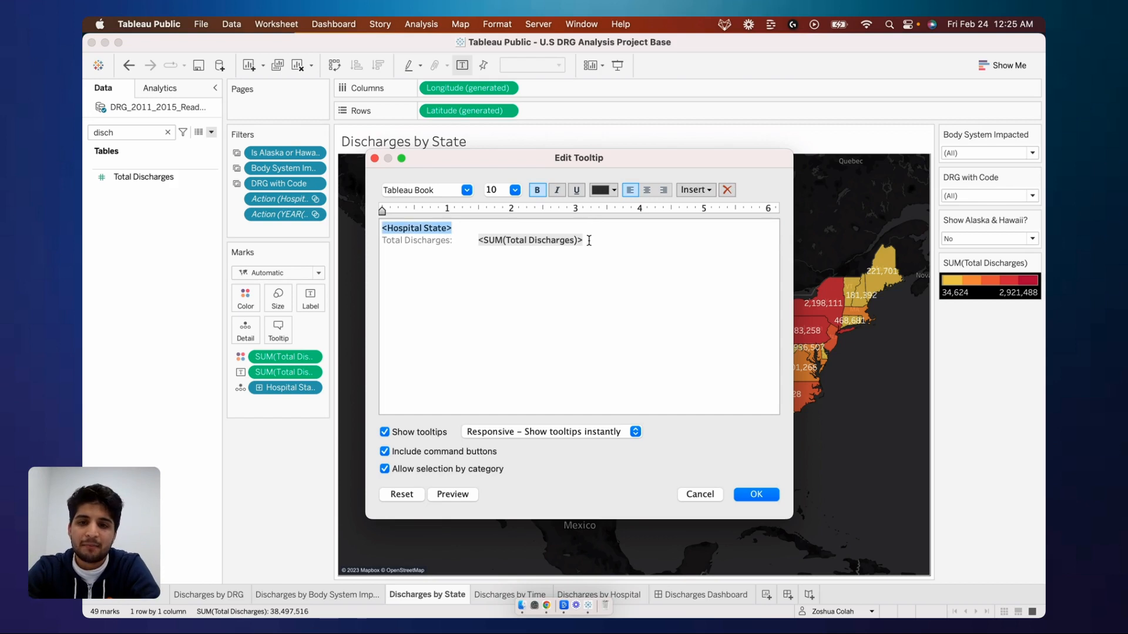
pyautogui.click(516, 192)
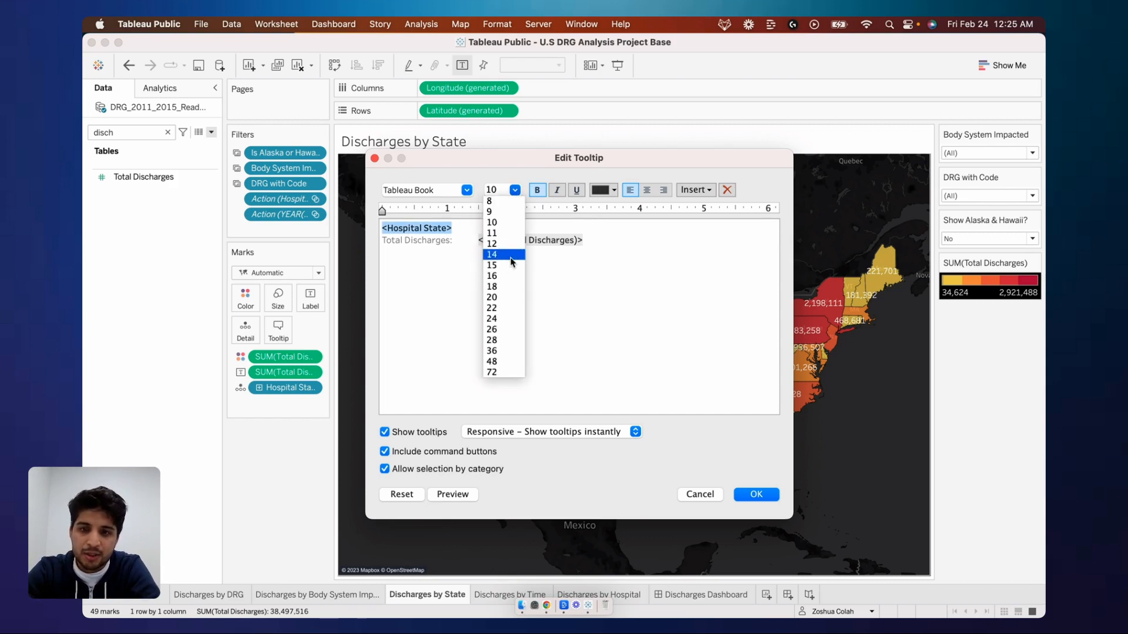
pyautogui.click(504, 254)
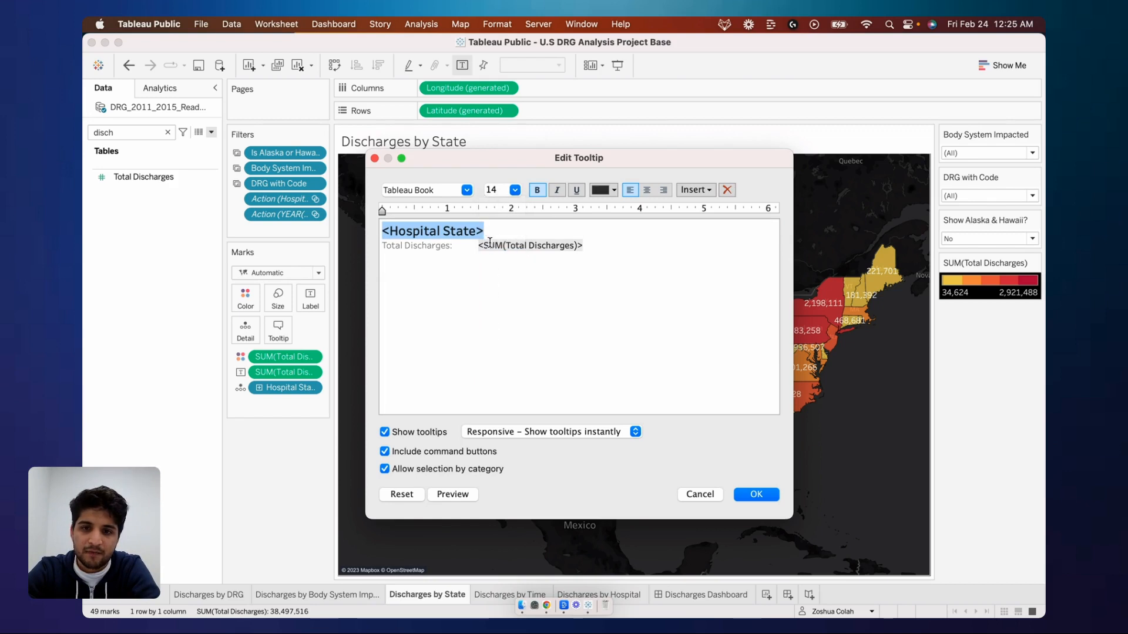
# - Put the SUM(Total Discharges) field on its own line under its label and insert a blank line above the label
pyautogui.click(477, 245)
pyautogui.press('Return')
pyautogui.press('Up')
pyautogui.press('Return')
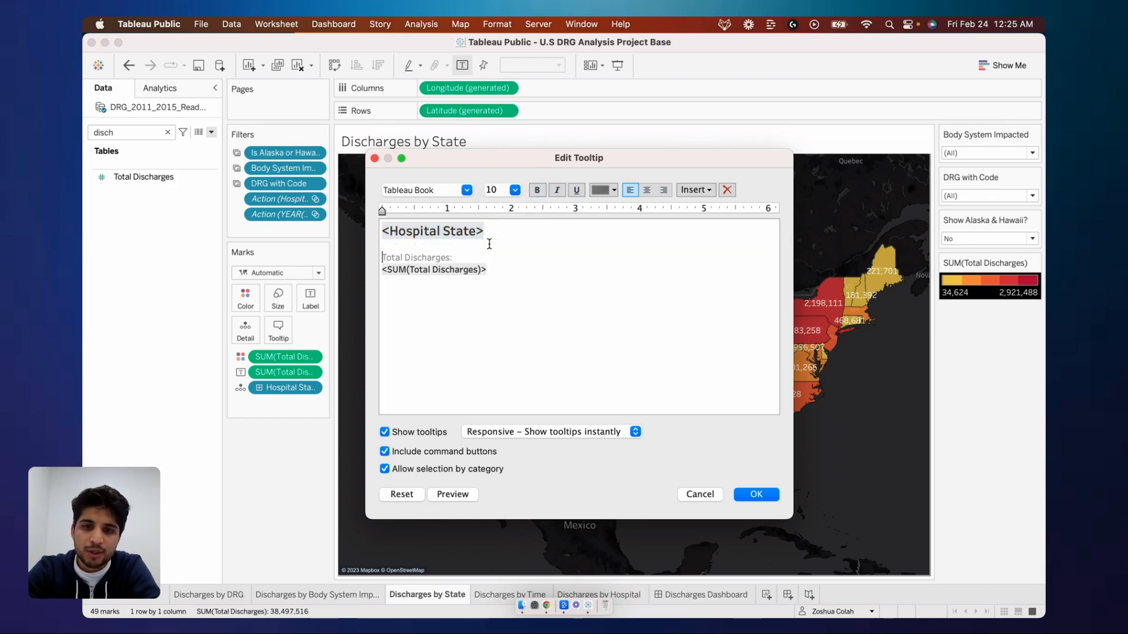
# - Set the SUM(Total Discharges) tooltip field to font size 12, save the tooltip, and check it on several states of the map
pyautogui.press('Down')
pyautogui.press('super+Right')
pyautogui.press('shift+super+Left')
pyautogui.click(515, 190)
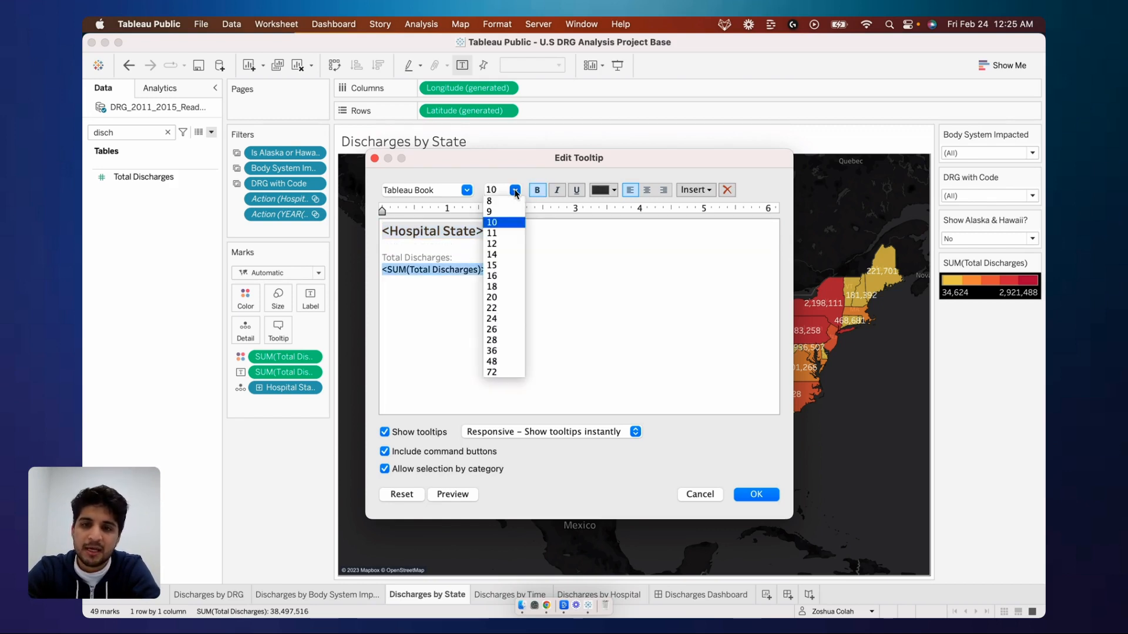
pyautogui.click(500, 244)
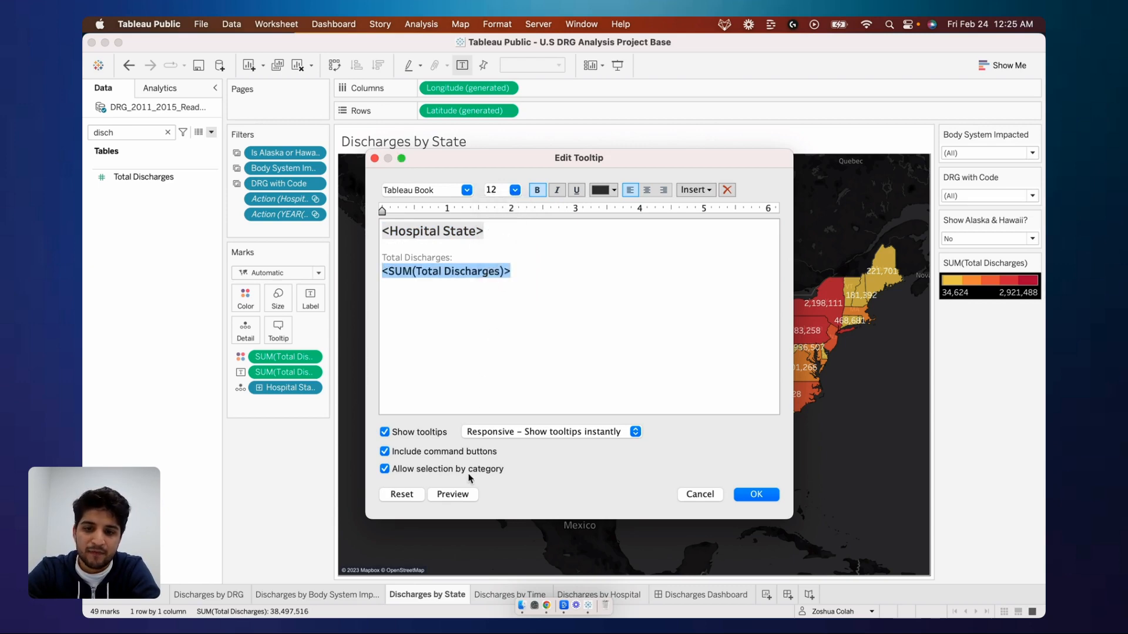
pyautogui.click(465, 495)
pyautogui.click(756, 494)
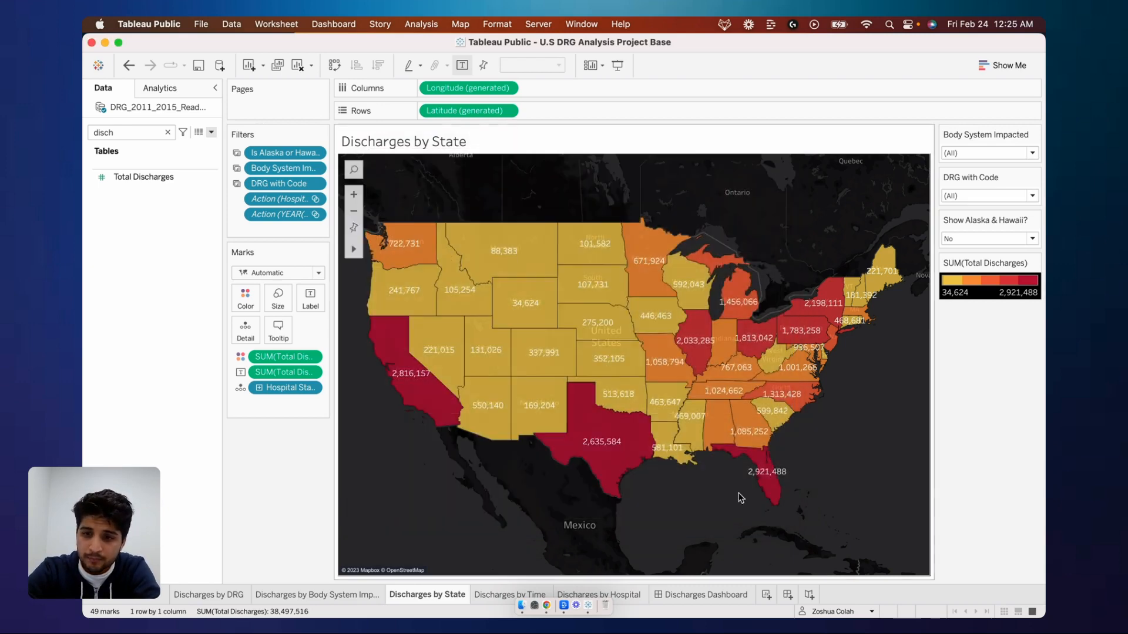
pyautogui.moveTo(646, 422)
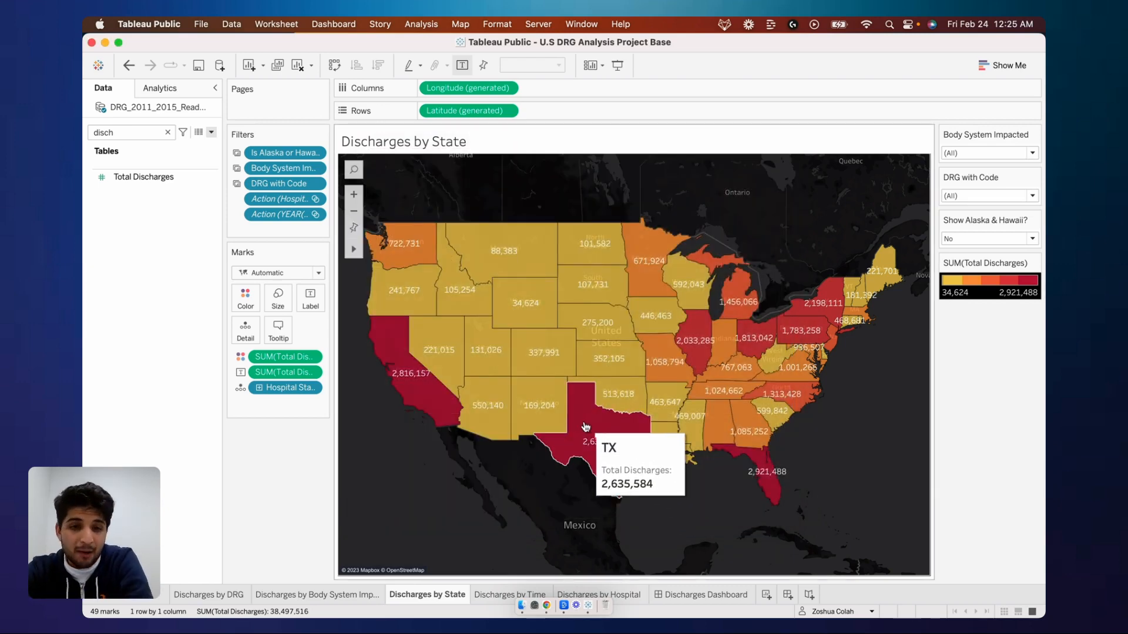
pyautogui.moveTo(568, 419)
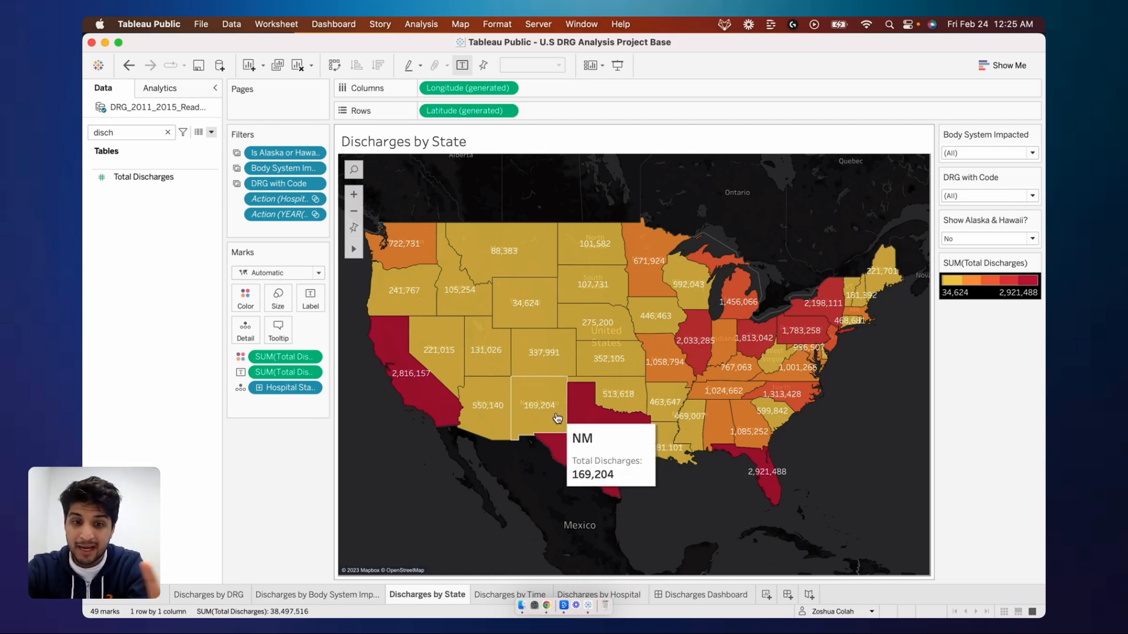
pyautogui.moveTo(517, 288)
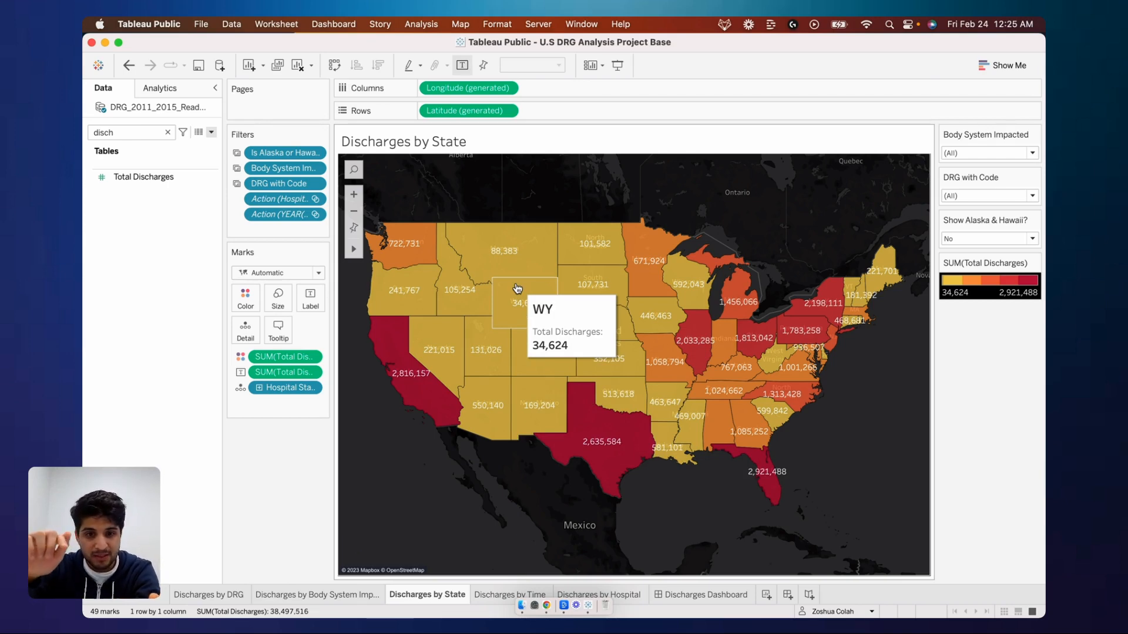
# - Insert the Discharges by Time sheet into the Discharges by State tooltip, beneath the SUM(Total Discharges) field
pyautogui.click(279, 330)
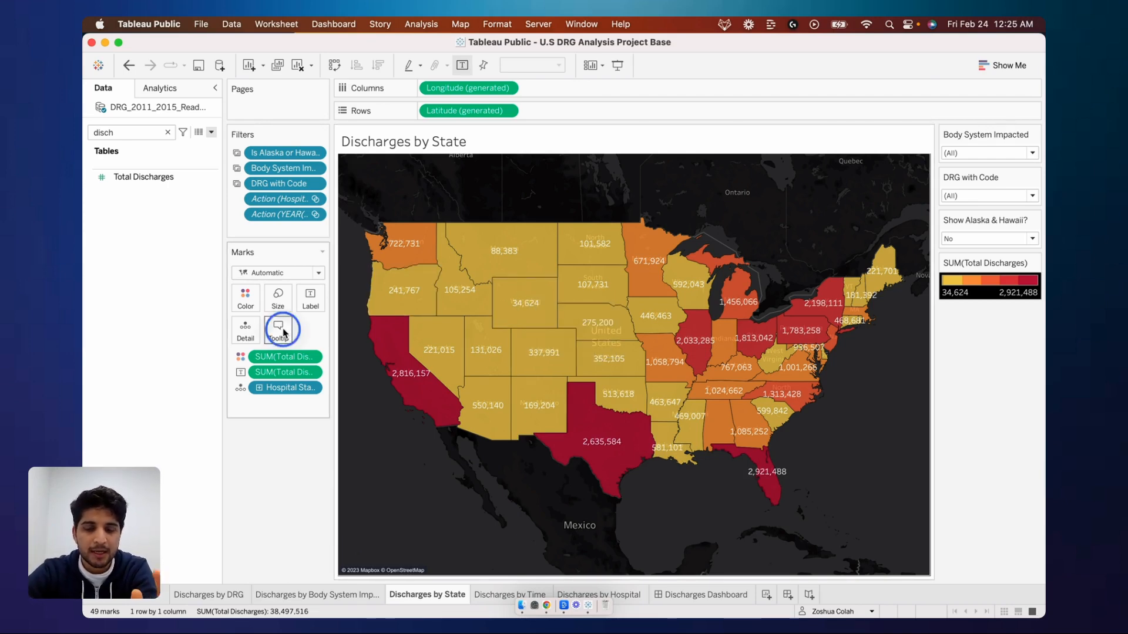
pyautogui.click(553, 271)
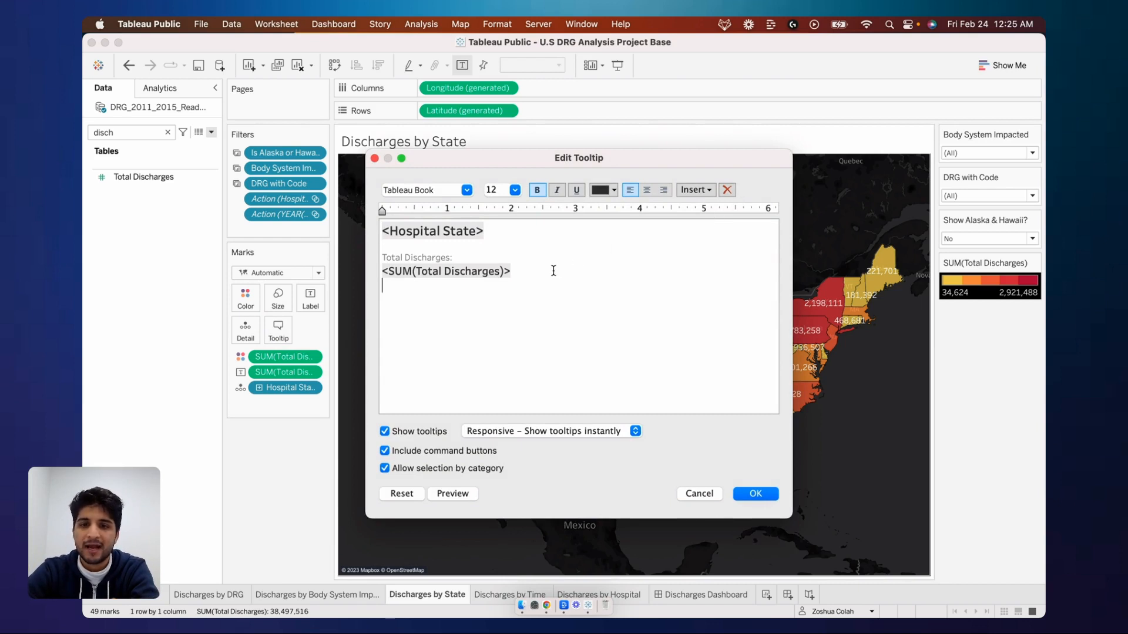
pyautogui.click(687, 189)
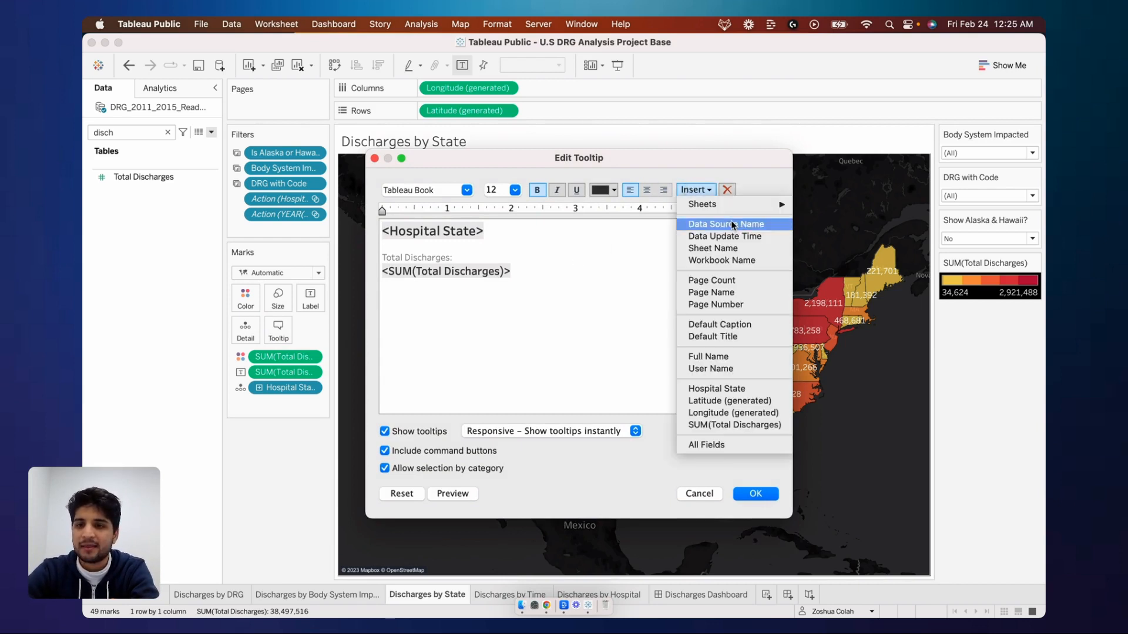
pyautogui.moveTo(740, 204)
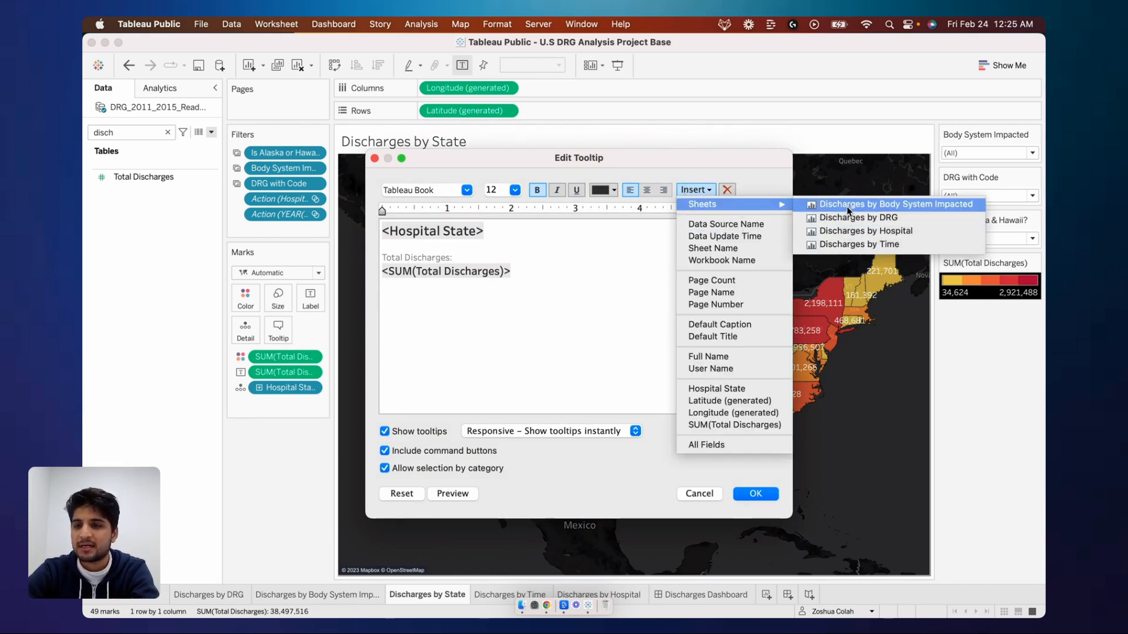
pyautogui.click(859, 244)
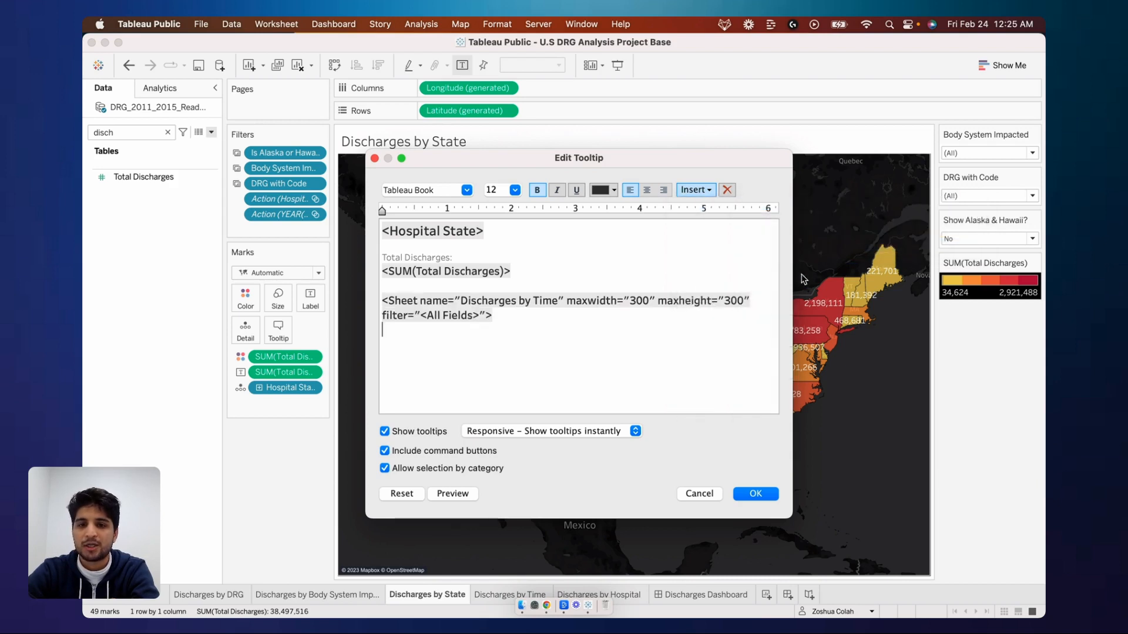
pyautogui.click(453, 494)
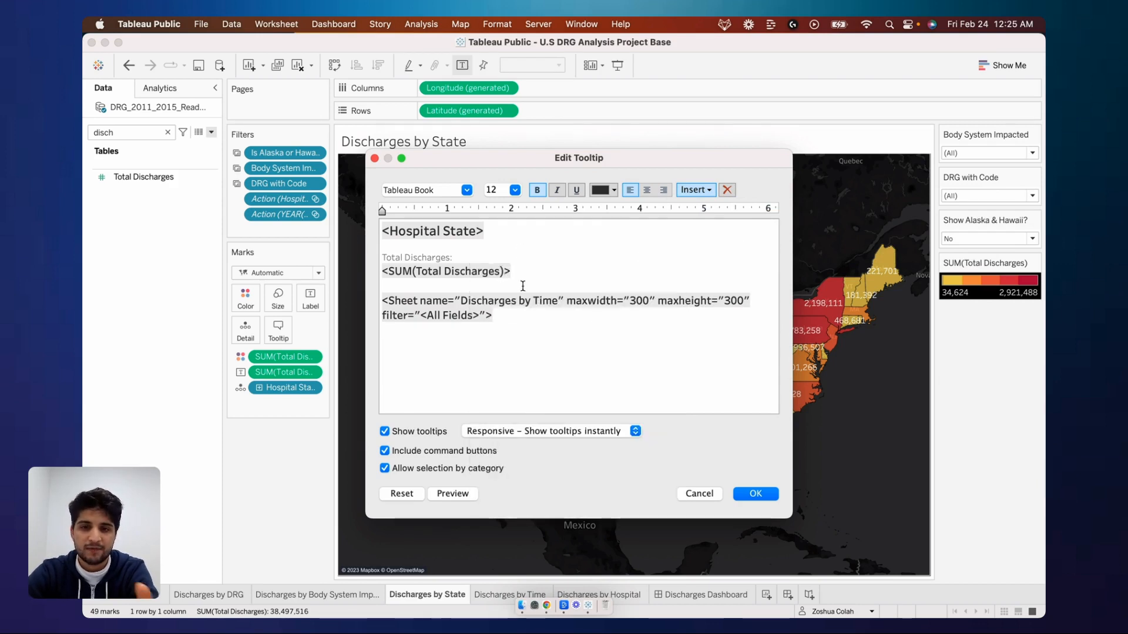
# - Set the embedded Discharges by Time sheet's maxwidth to 360 in the Discharges by State tooltip, preview it, and save the tooltip
pyautogui.moveTo(382, 300); pyautogui.dragTo(446, 331)
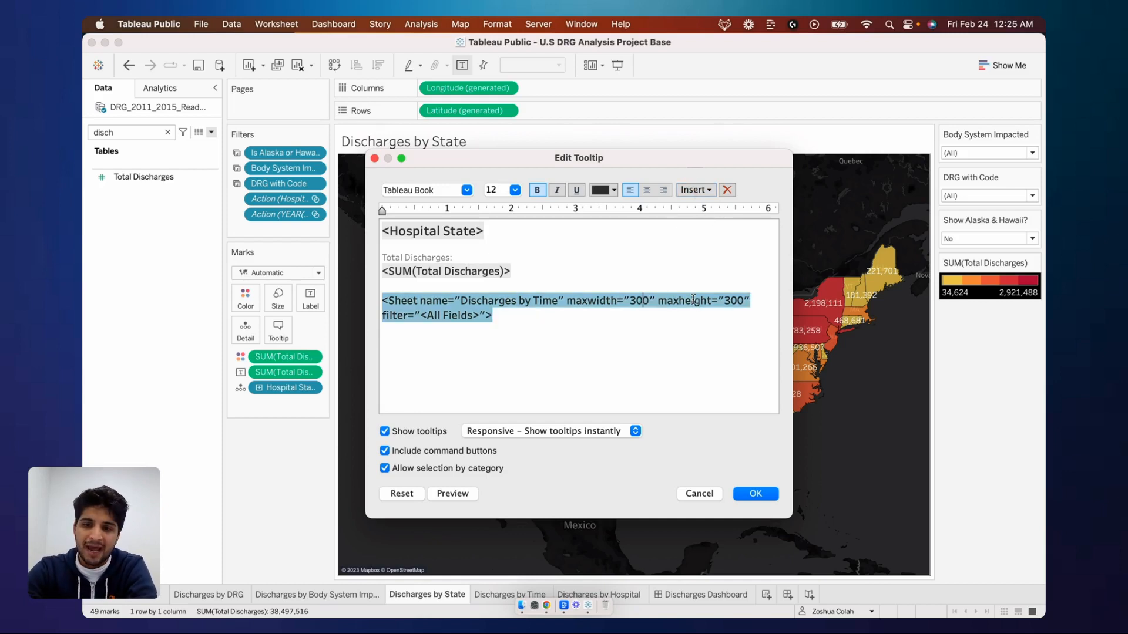
pyautogui.press('Delete')
pyautogui.write('6')
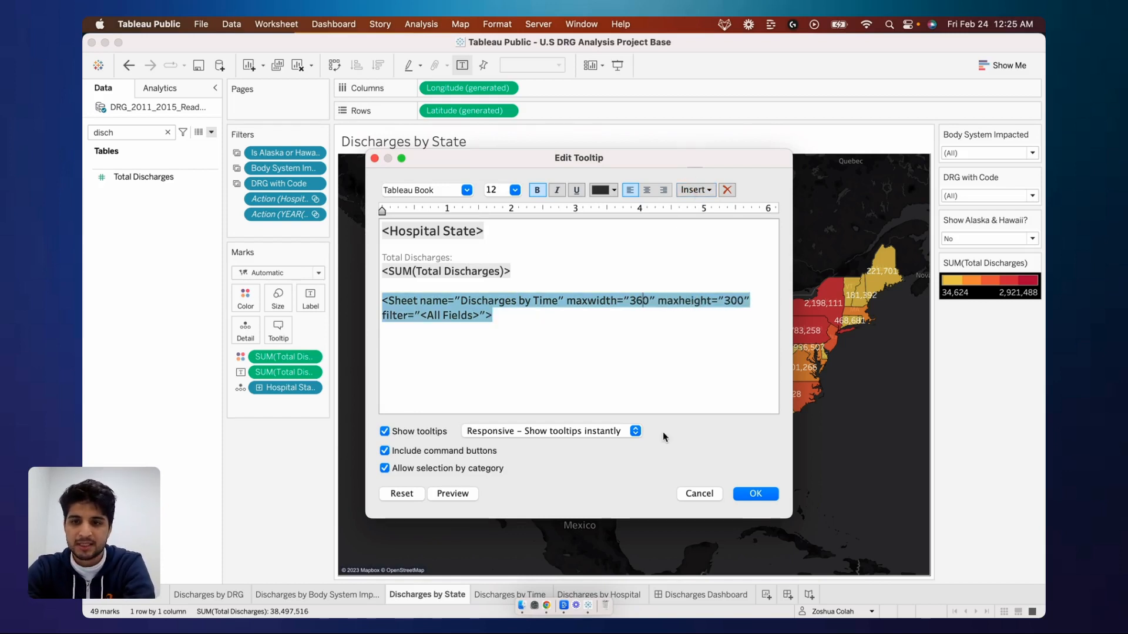
pyautogui.moveTo(454, 493)
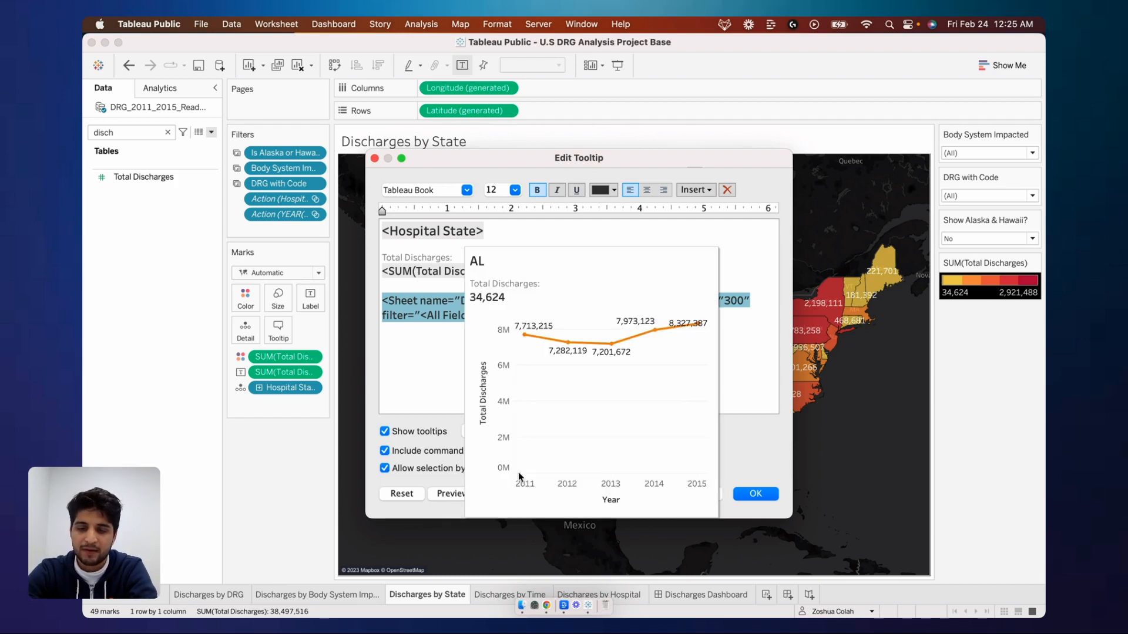
pyautogui.click(758, 323)
pyautogui.click(735, 303)
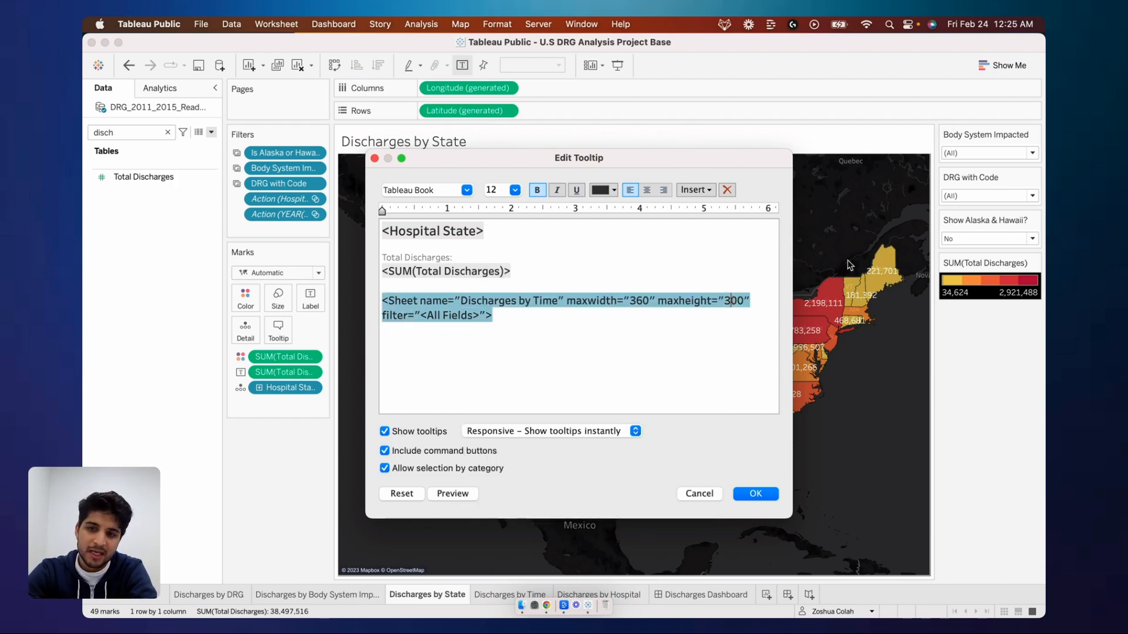
pyautogui.press('BackSpace')
pyautogui.write('3')
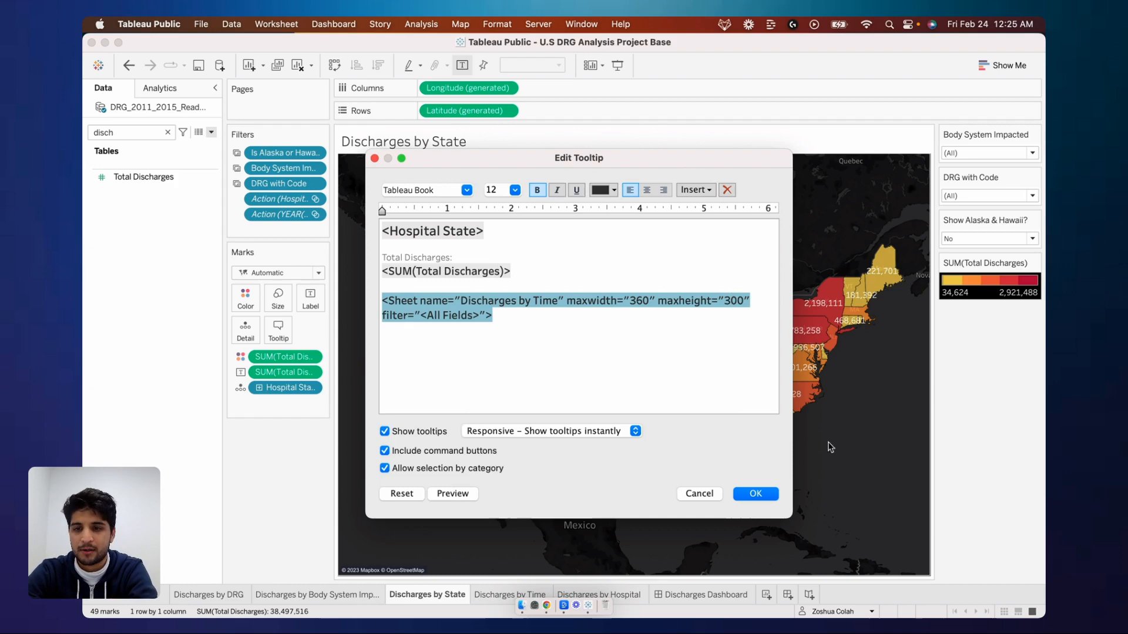
pyautogui.click(759, 495)
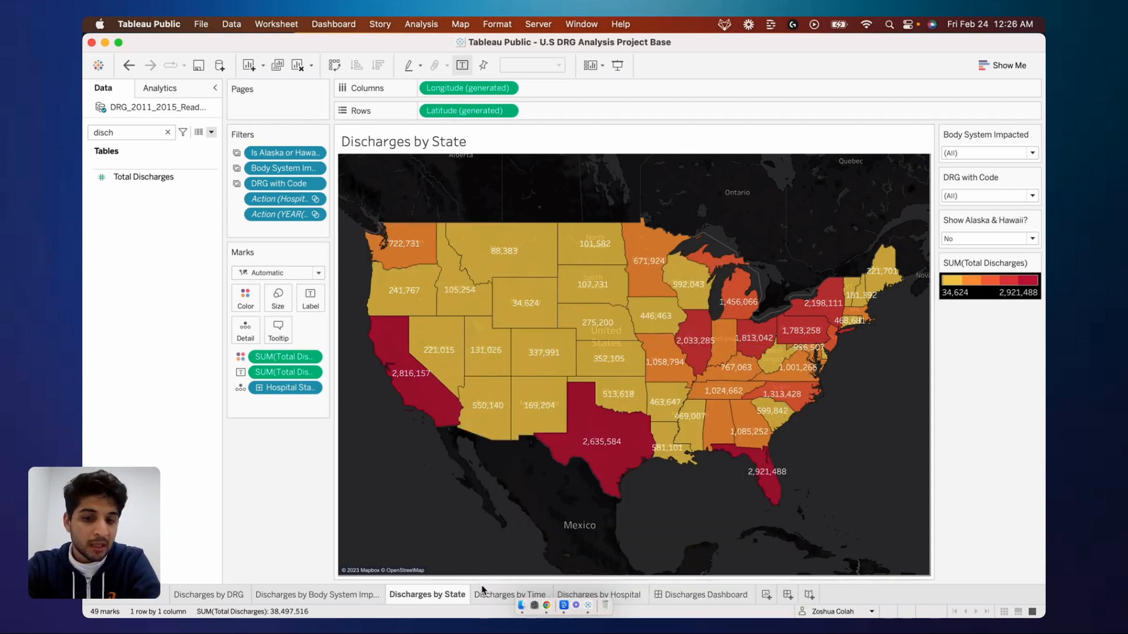
# - In the Discharges by Time worksheet's tooltip, remove the "Year of Year:" label and insert a blank line below the YEAR(Year) field
pyautogui.moveTo(482, 598)
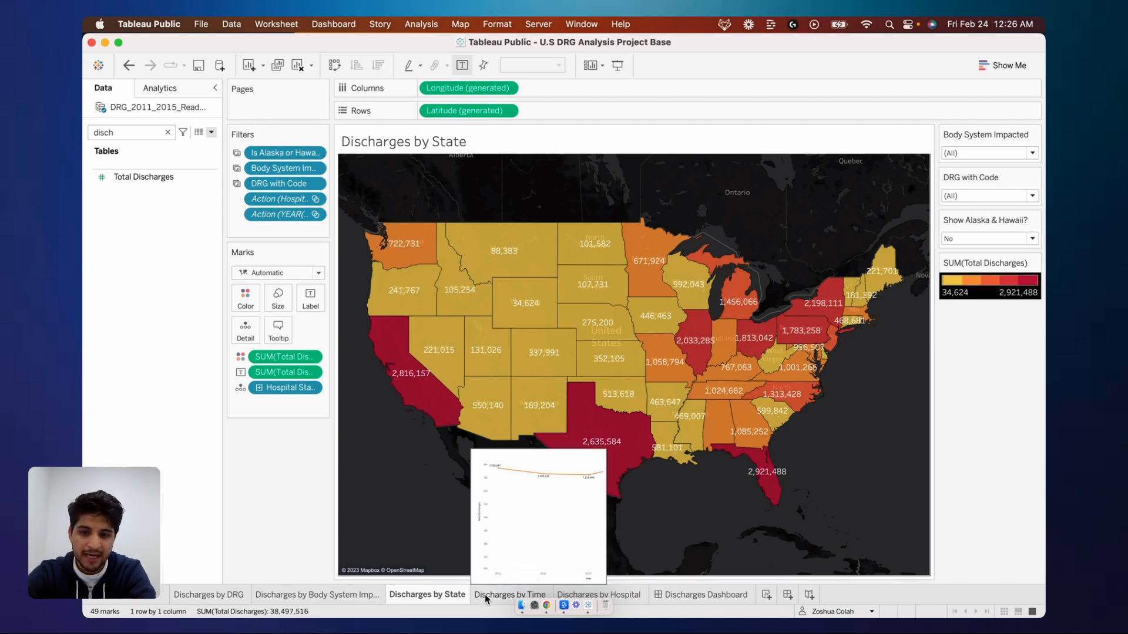
pyautogui.click(485, 594)
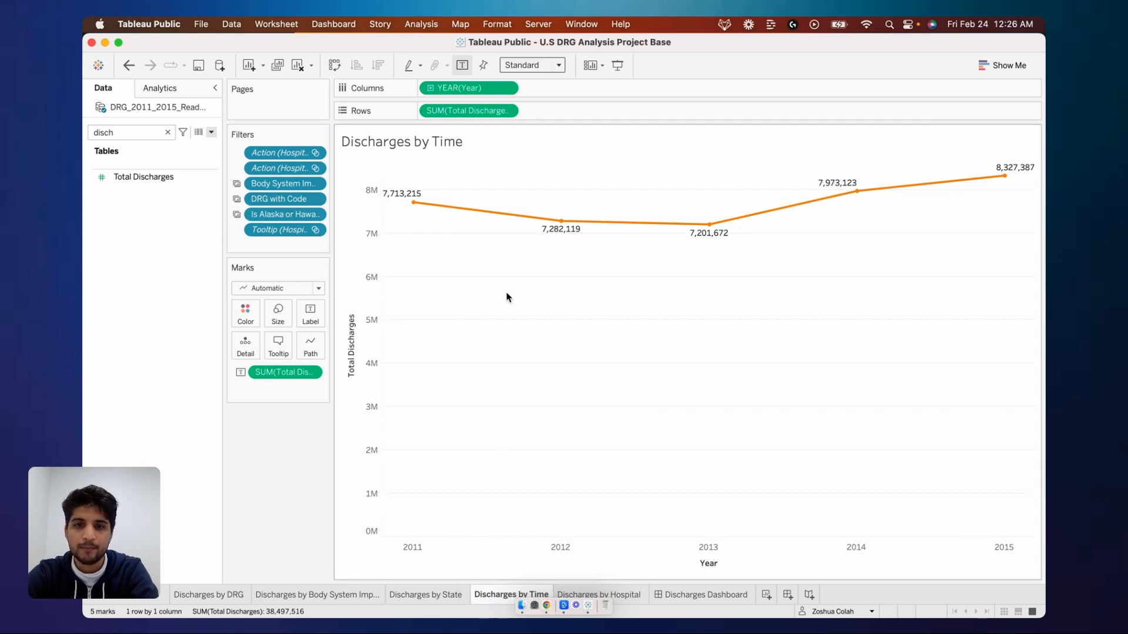
pyautogui.click(284, 343)
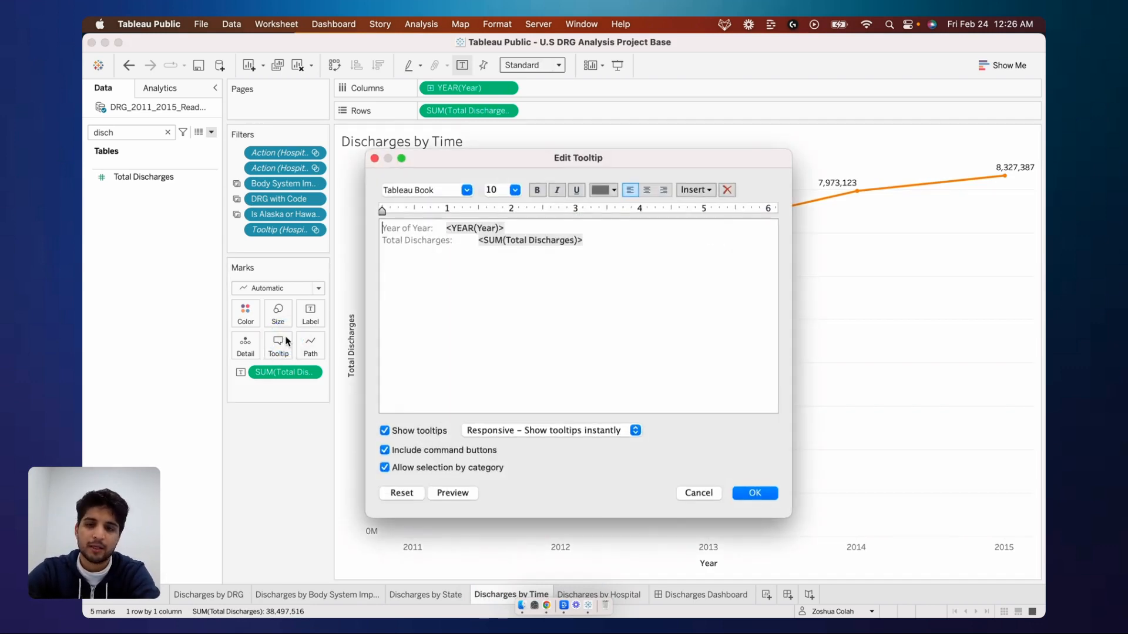
pyautogui.click(445, 229)
pyautogui.hotkey('shift', 'Right')
pyautogui.hotkey('shift', 'Left')
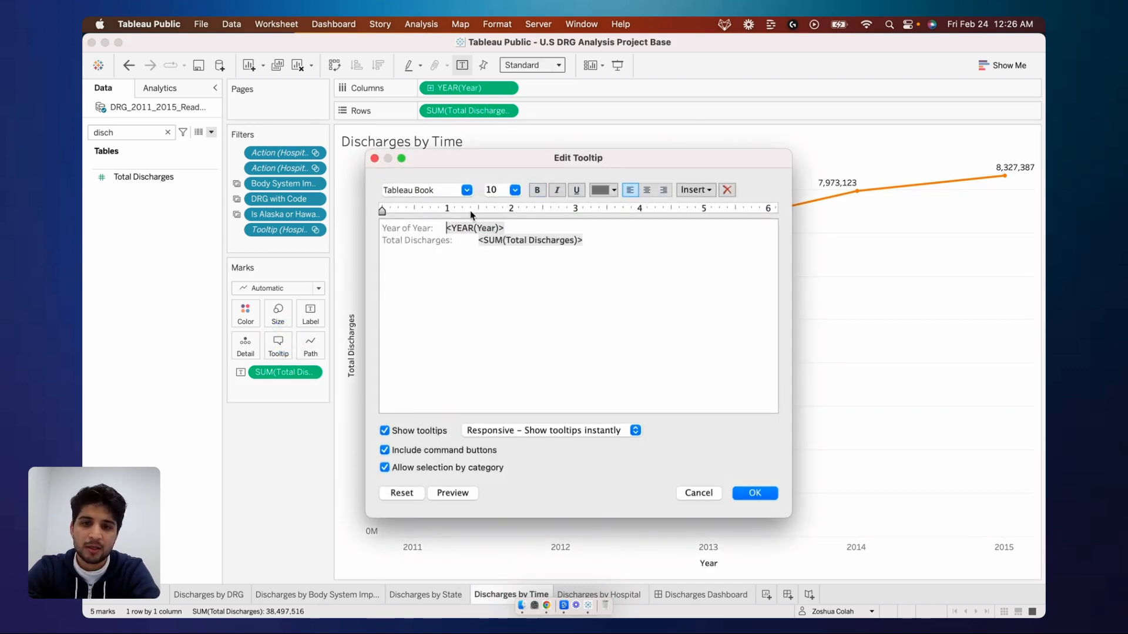
pyautogui.press('shift+super+Left')
pyautogui.press('BackSpace')
pyautogui.press('Return')
# - Set the YEAR(Year) field in the Discharges by Time tooltip to font size 14
pyautogui.press('Up')
pyautogui.press('shift+super+Right')
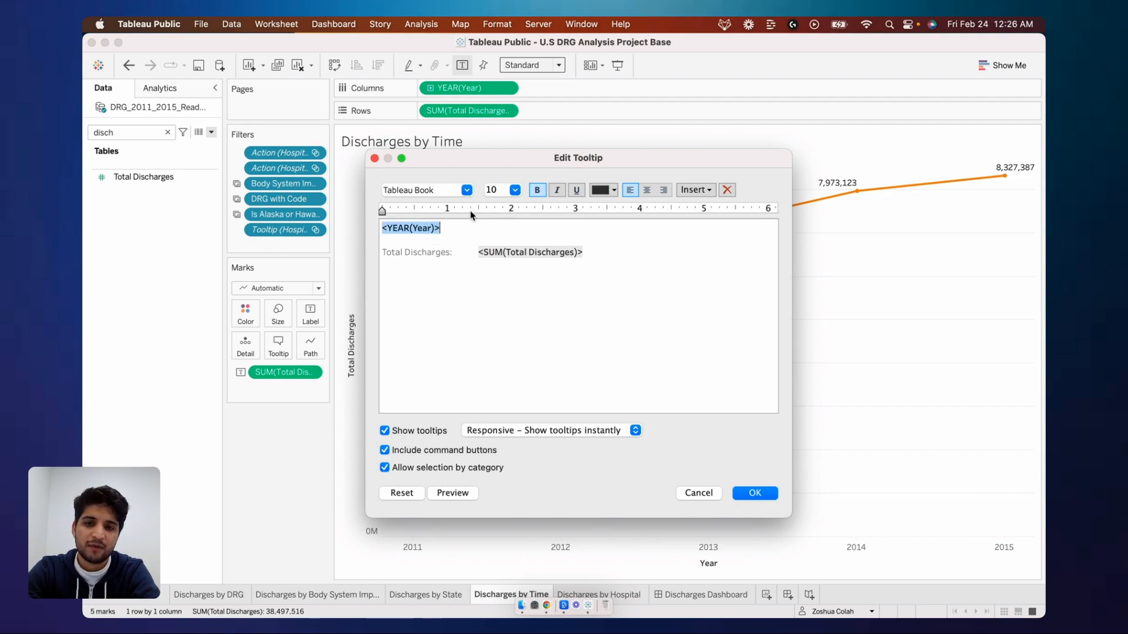
pyautogui.click(514, 190)
pyautogui.click(491, 262)
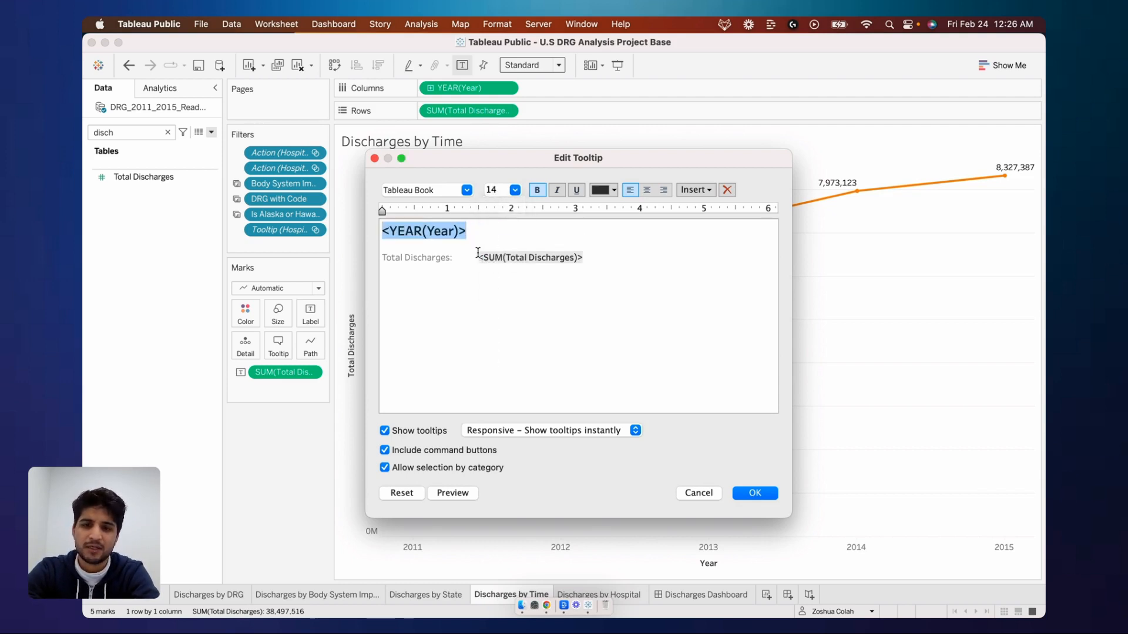
# - Put SUM(Total Discharges) on its own line at font size 12 in the Discharges by Time tooltip, then preview and save it
pyautogui.click(478, 254)
pyautogui.press('Return')
pyautogui.press('shift+super+Right')
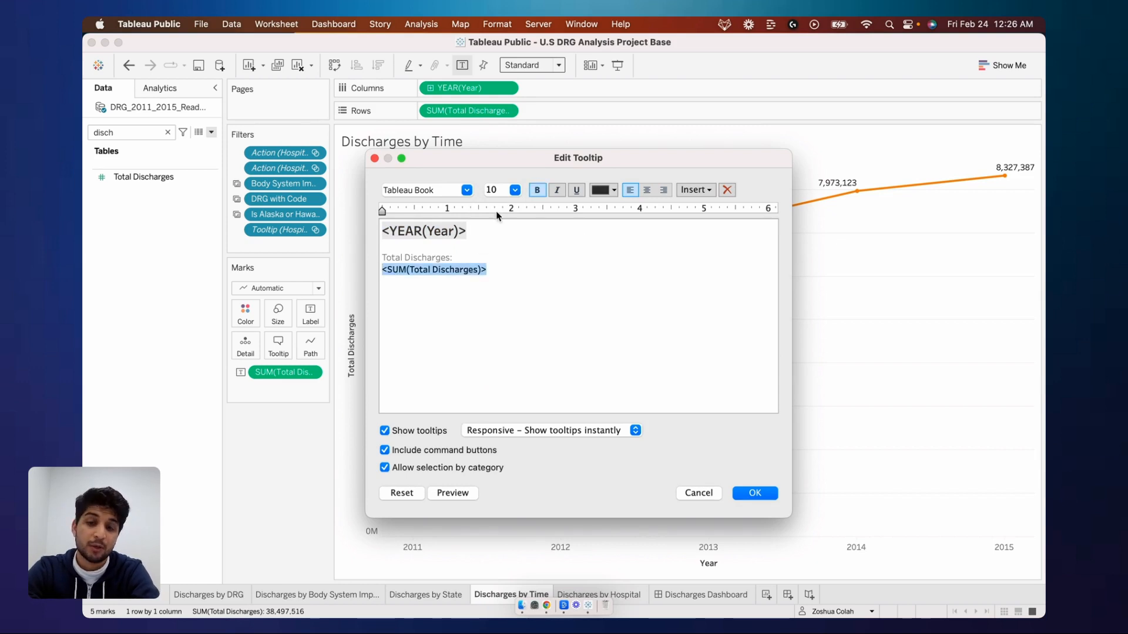
pyautogui.click(515, 190)
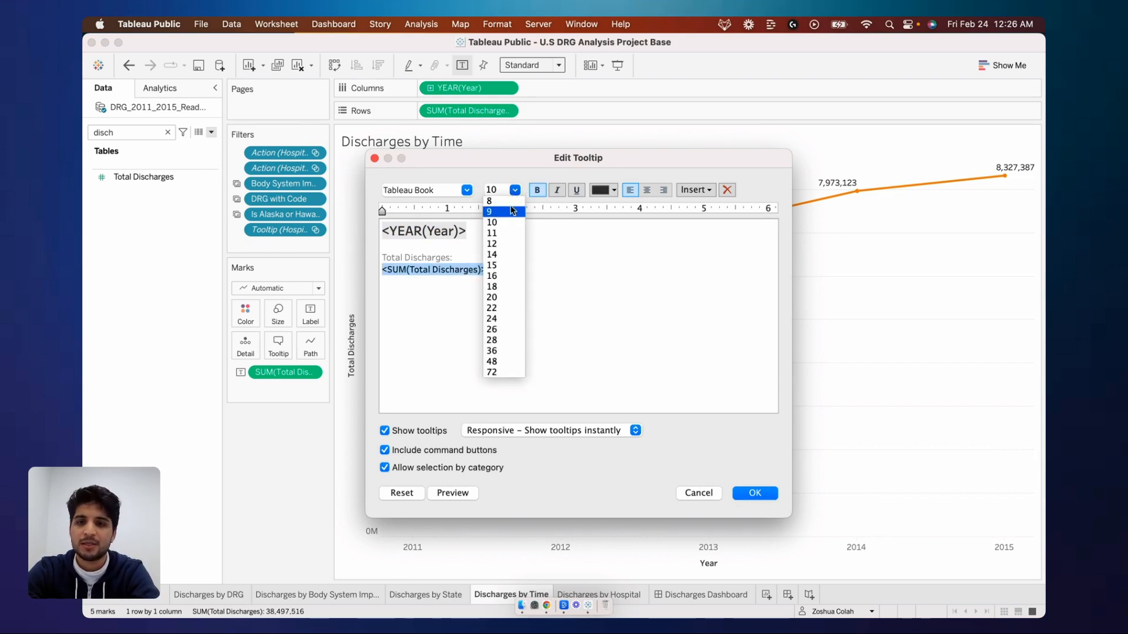
pyautogui.click(503, 247)
pyautogui.click(468, 497)
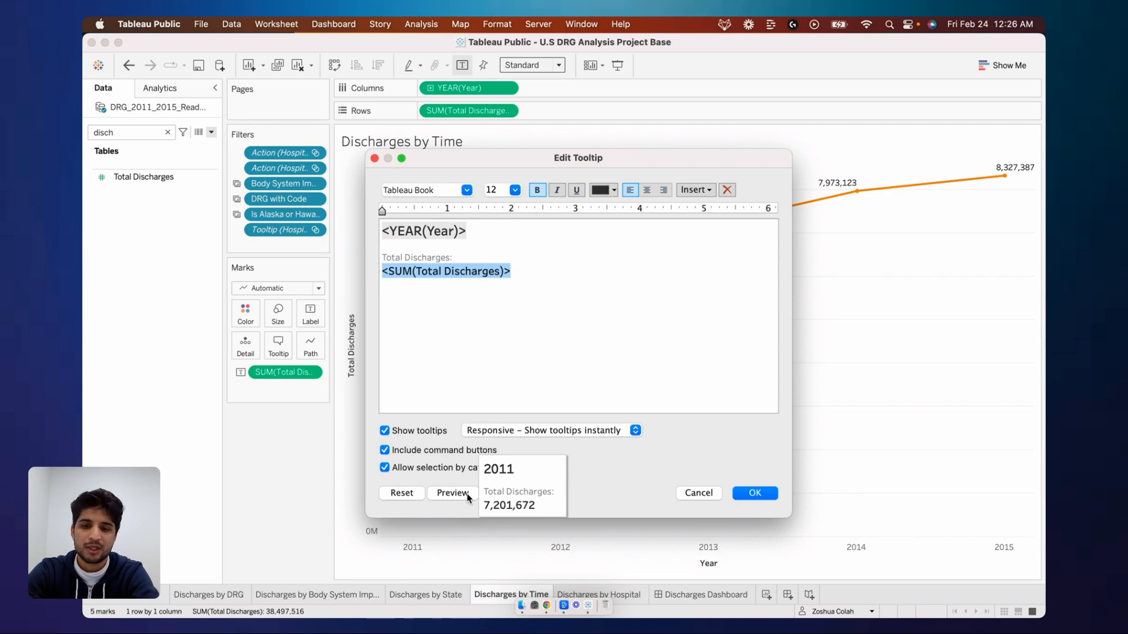
pyautogui.click(767, 492)
# - In the Discharges by Hospital worksheet's tooltip, remove the "Hospital Name with ZipCode:" label and insert a blank line below that field
pyautogui.click(614, 594)
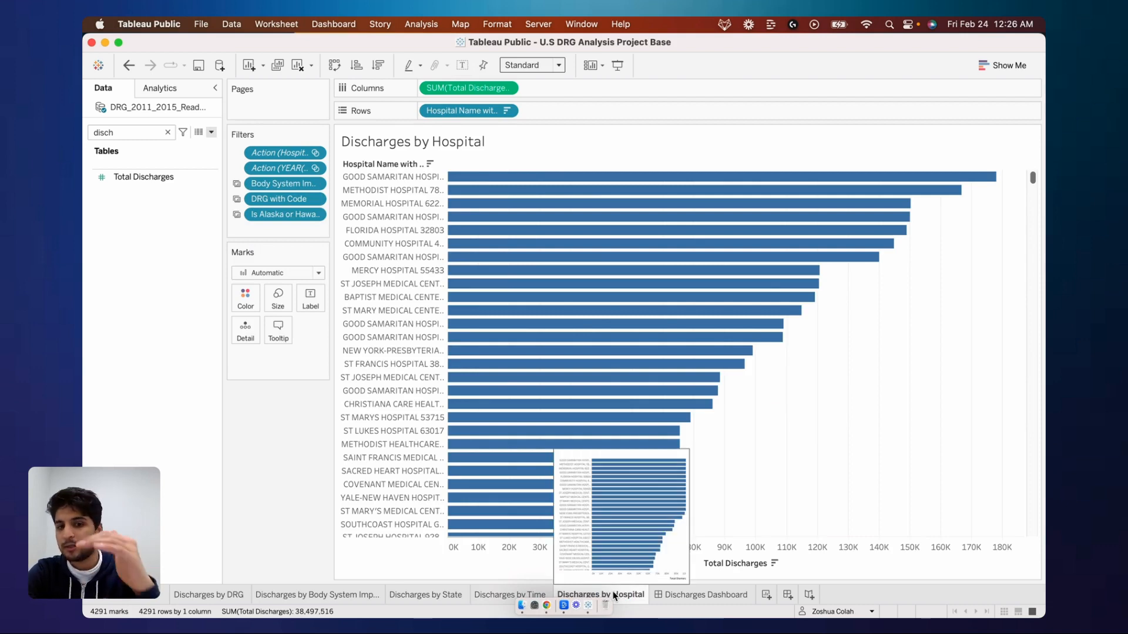
pyautogui.click(279, 330)
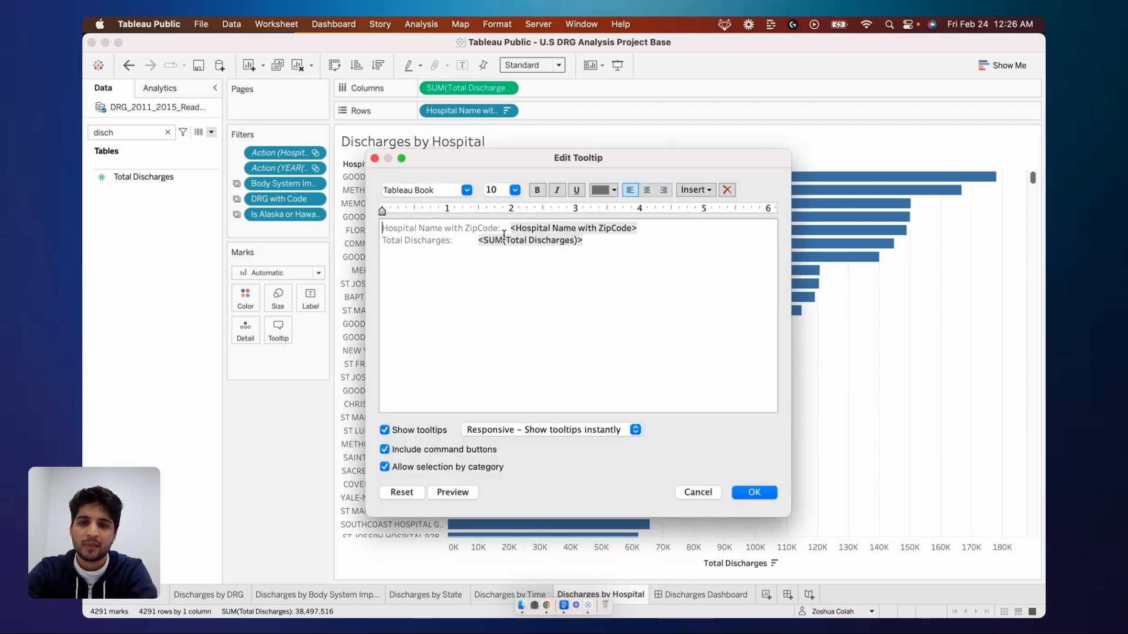
pyautogui.press('shift+super+Left')
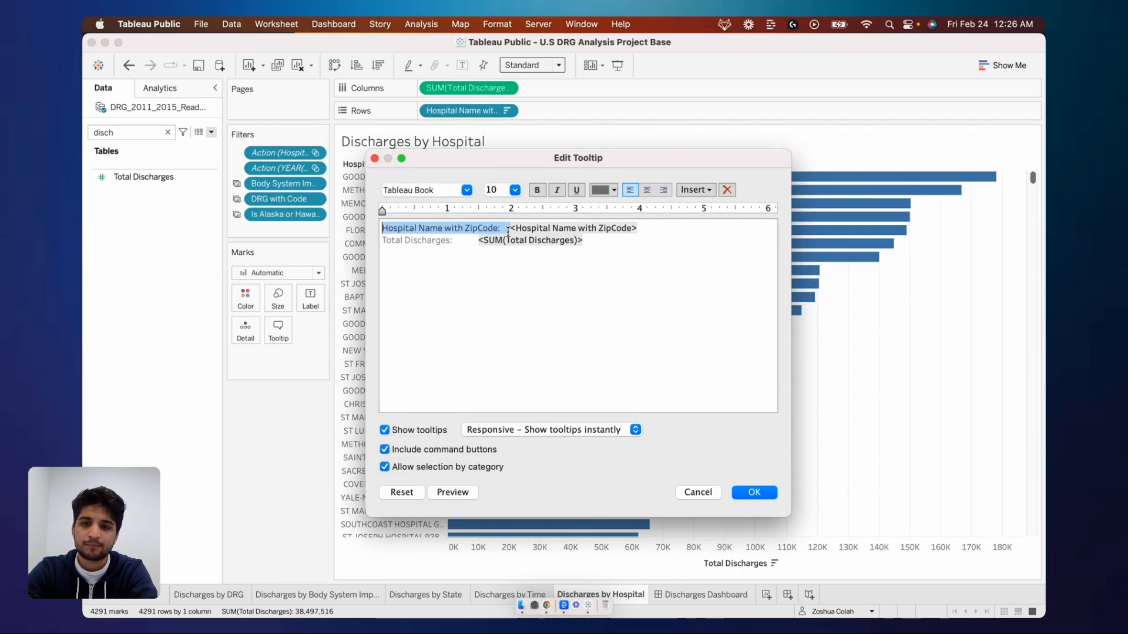
pyautogui.press('BackSpace')
pyautogui.press('super+Right')
pyautogui.press('Return')
# - Put SUM(Total Discharges) on its own line under its label and set the Hospital Name with ZipCode field to font size 14
pyautogui.click(479, 252)
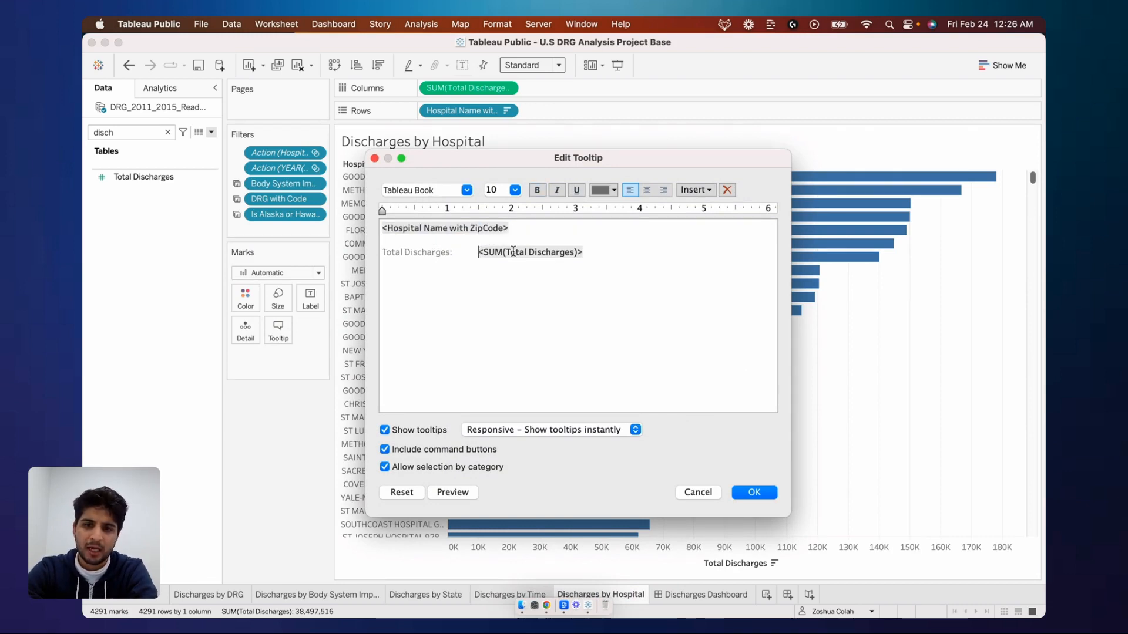
pyautogui.press('Return')
pyautogui.press('Up')
pyautogui.press('shift+super+Right')
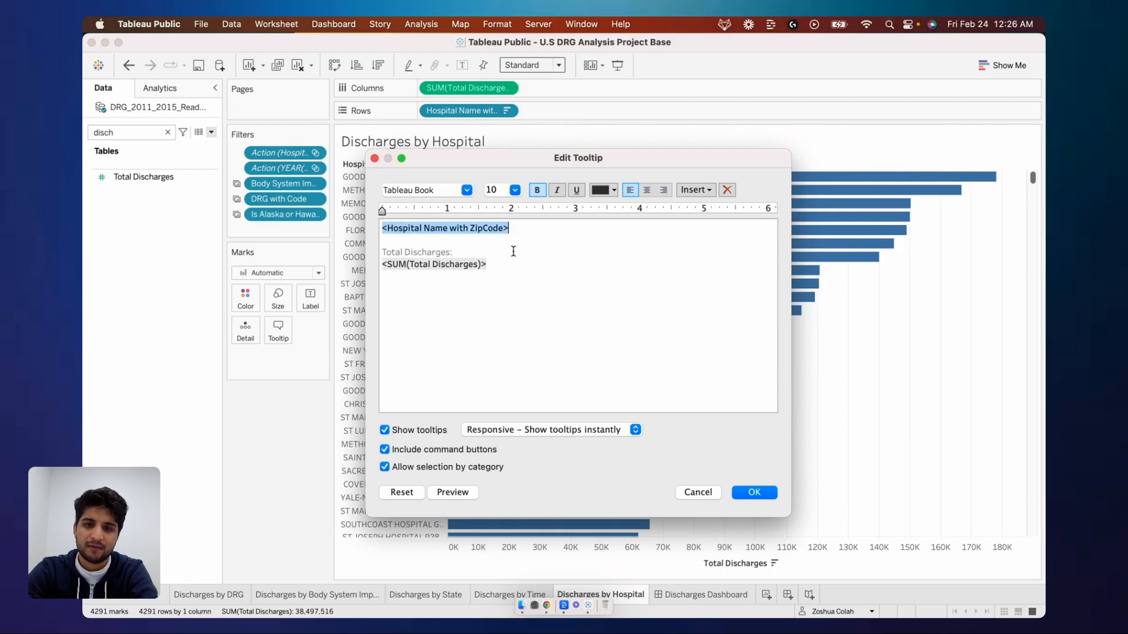
pyautogui.click(515, 191)
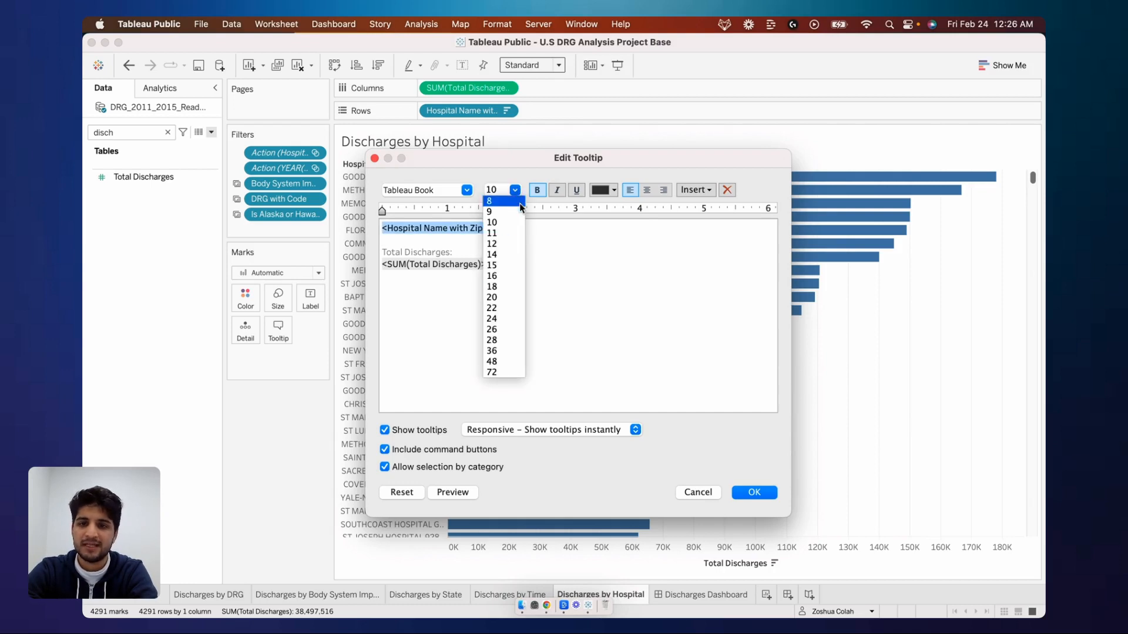
pyautogui.click(513, 255)
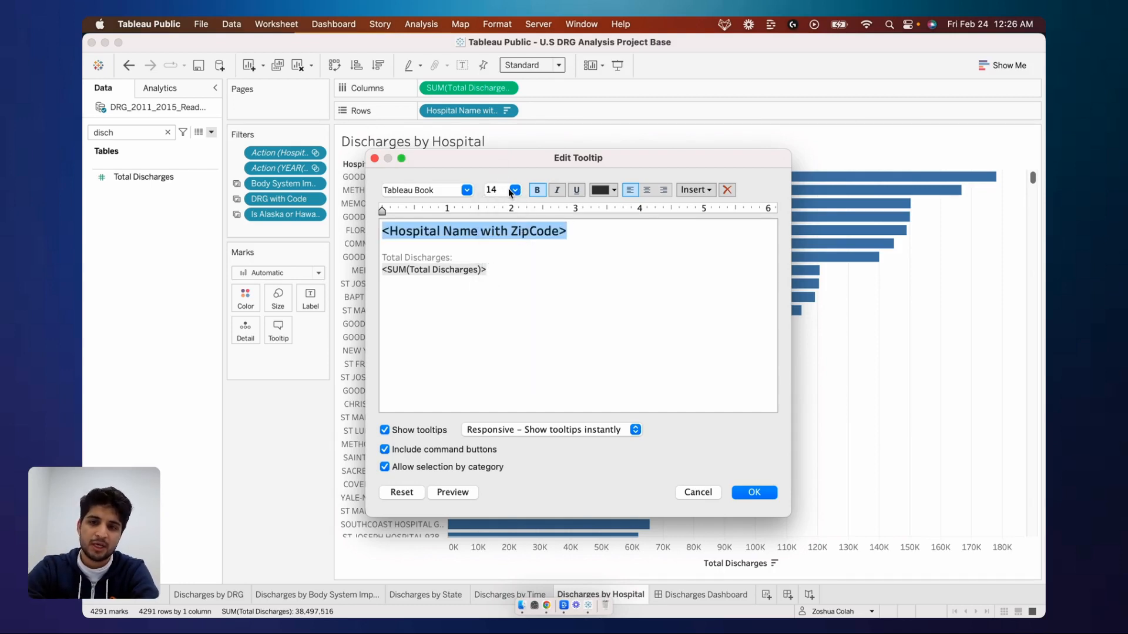
# - Set the SUM(Total Discharges) field in the Discharges by Hospital tooltip to font size 12, preview the tooltip, and save it
pyautogui.tripleClick(495, 265)
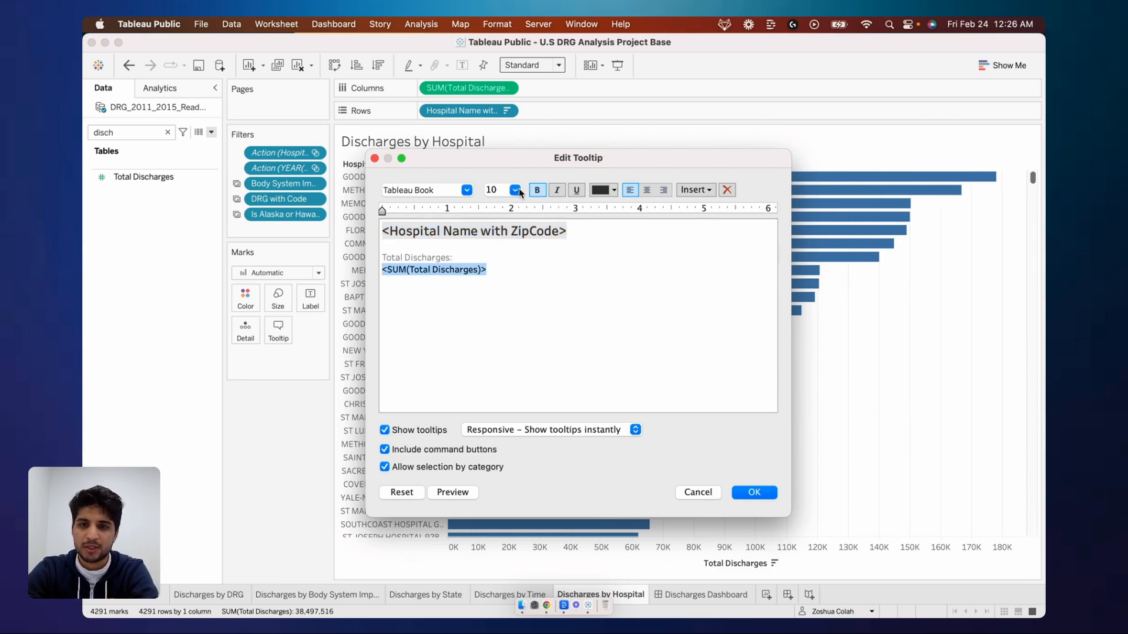
pyautogui.click(516, 190)
pyautogui.click(509, 245)
pyautogui.click(461, 490)
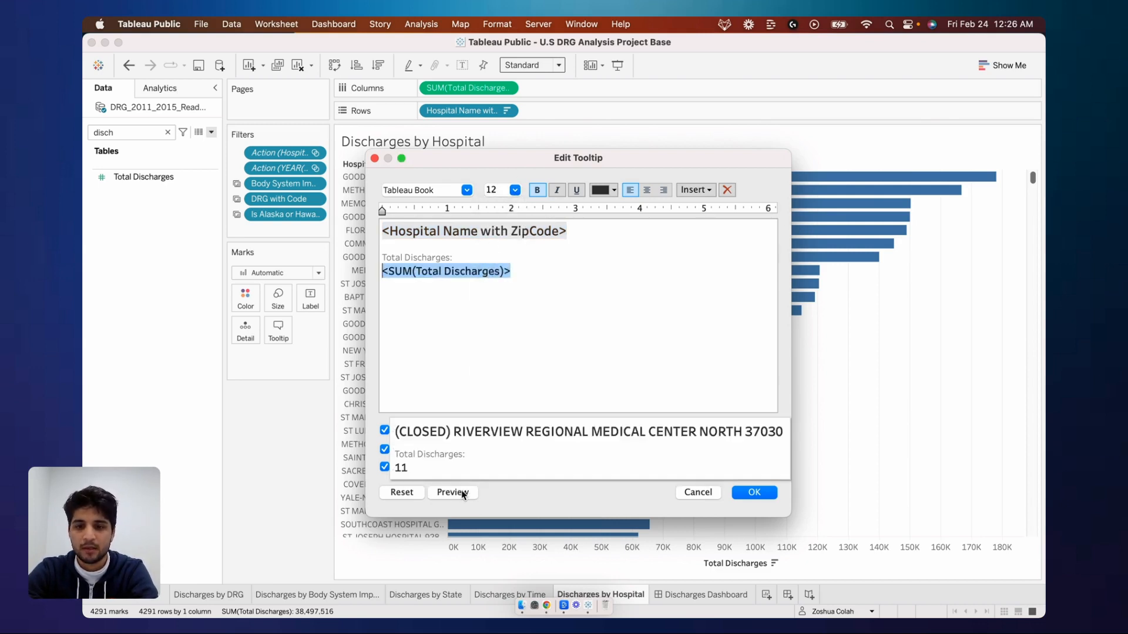
pyautogui.click(753, 495)
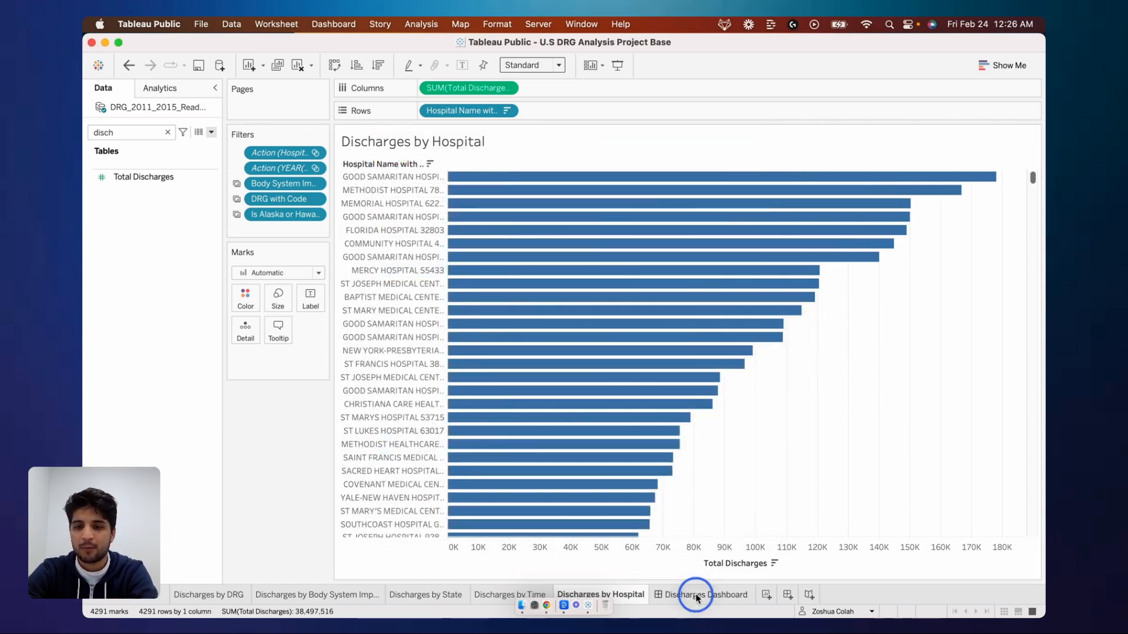
# - Open the Discharges Dashboard and check the map tooltips with their embedded time chart on several states, including Kansas and Minnesota
pyautogui.click(698, 598)
pyautogui.moveTo(556, 385)
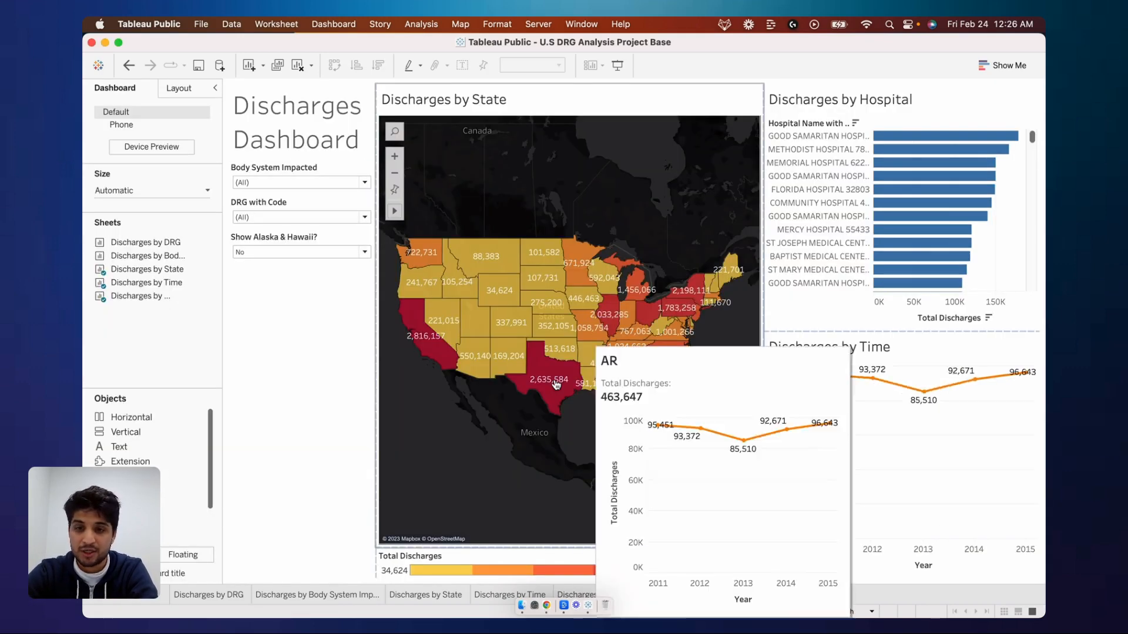
pyautogui.moveTo(542, 328)
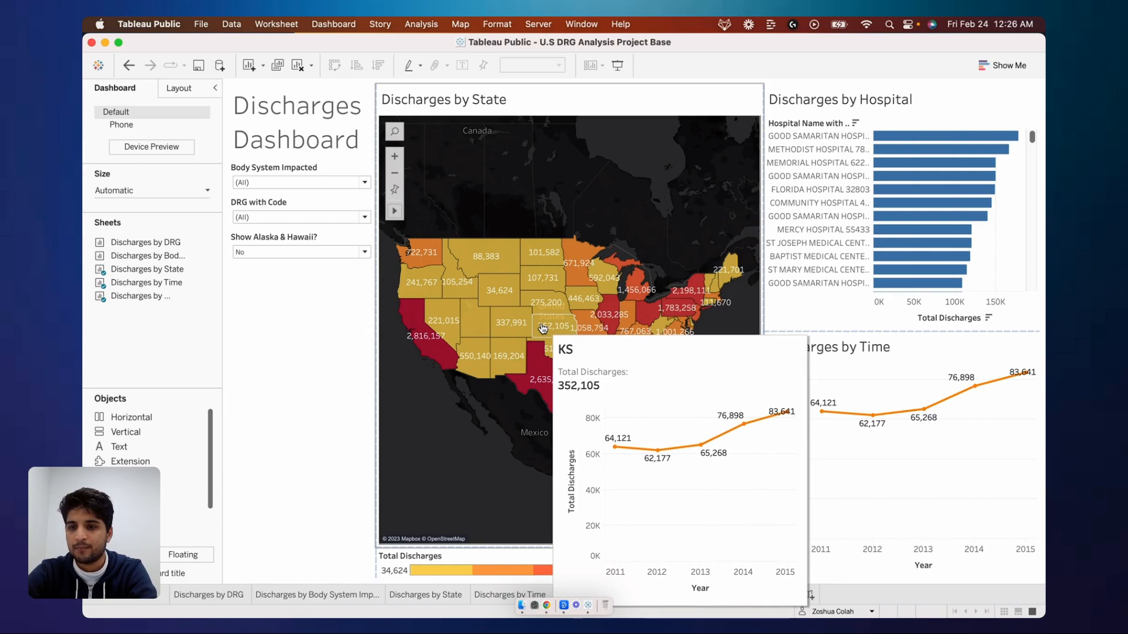
pyautogui.moveTo(554, 279)
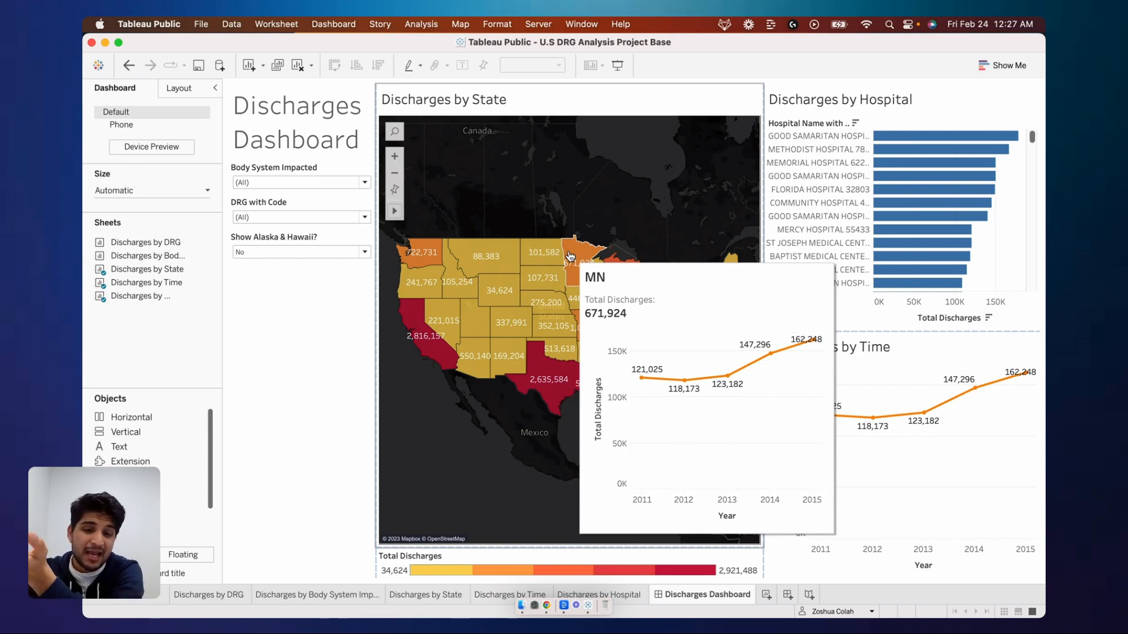
pyautogui.moveTo(518, 275)
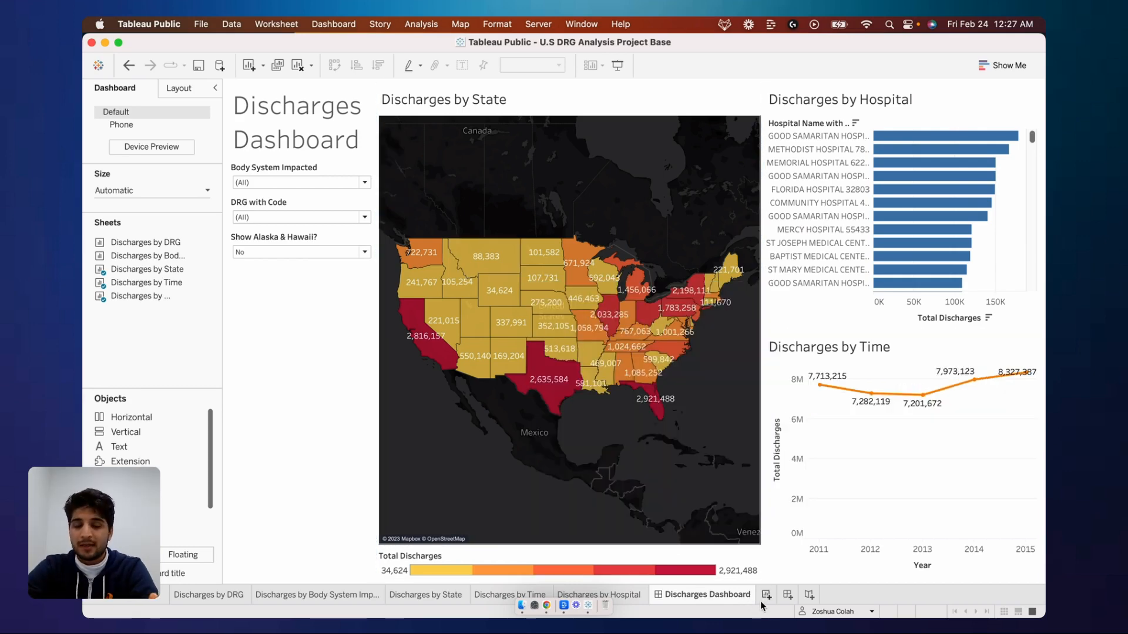
# - Switch to the Tableau Geo Analytics Workshop deck in Google Slides and view the Hospital Finder Dashboard example on slide 5
pyautogui.hotkey('ctrl', 'Left')
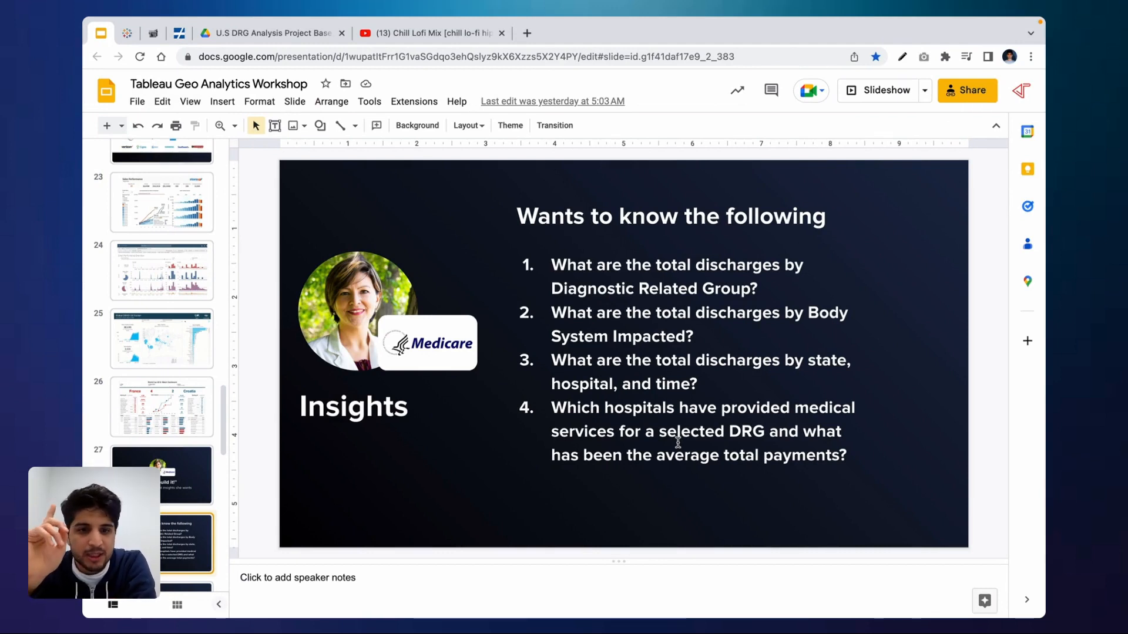
pyautogui.scroll(20, 157, 320)
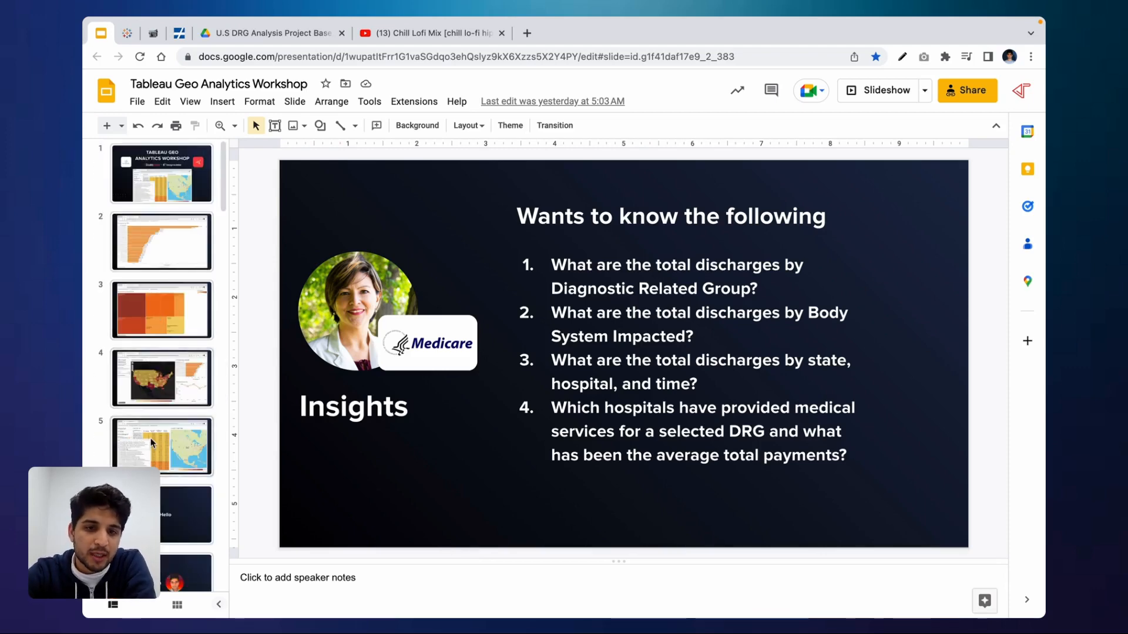
pyautogui.click(150, 440)
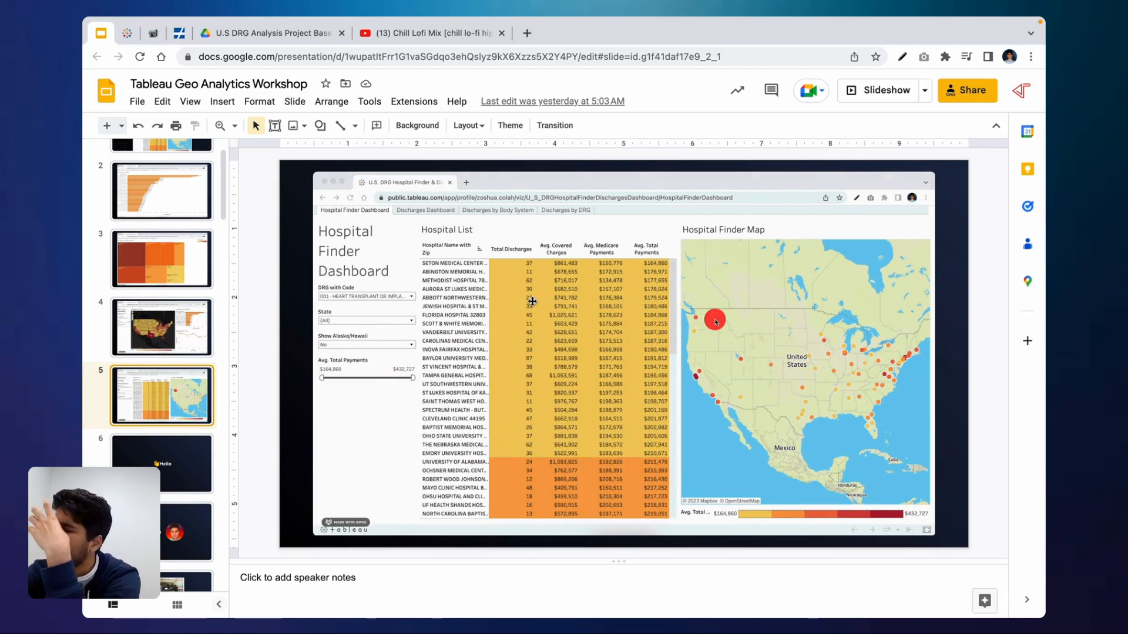
# - Switch back to Tableau, add a new worksheet after the Discharges Dashboard, and open its name for editing
pyautogui.hotkey('ctrl', 'Right')
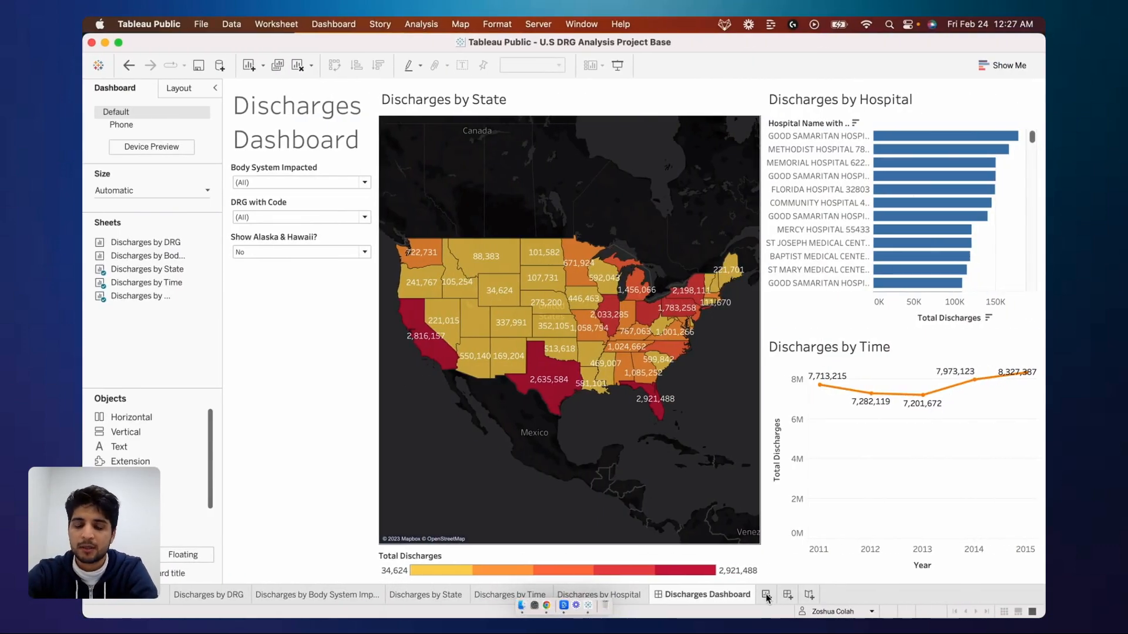
pyautogui.click(766, 595)
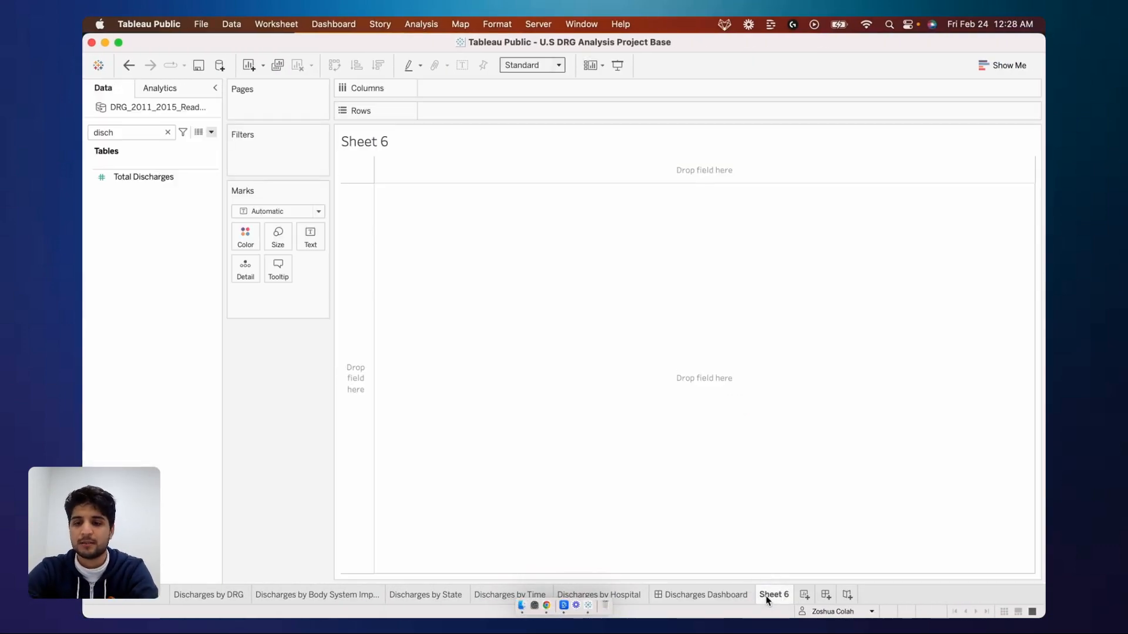
pyautogui.doubleClick(766, 596)
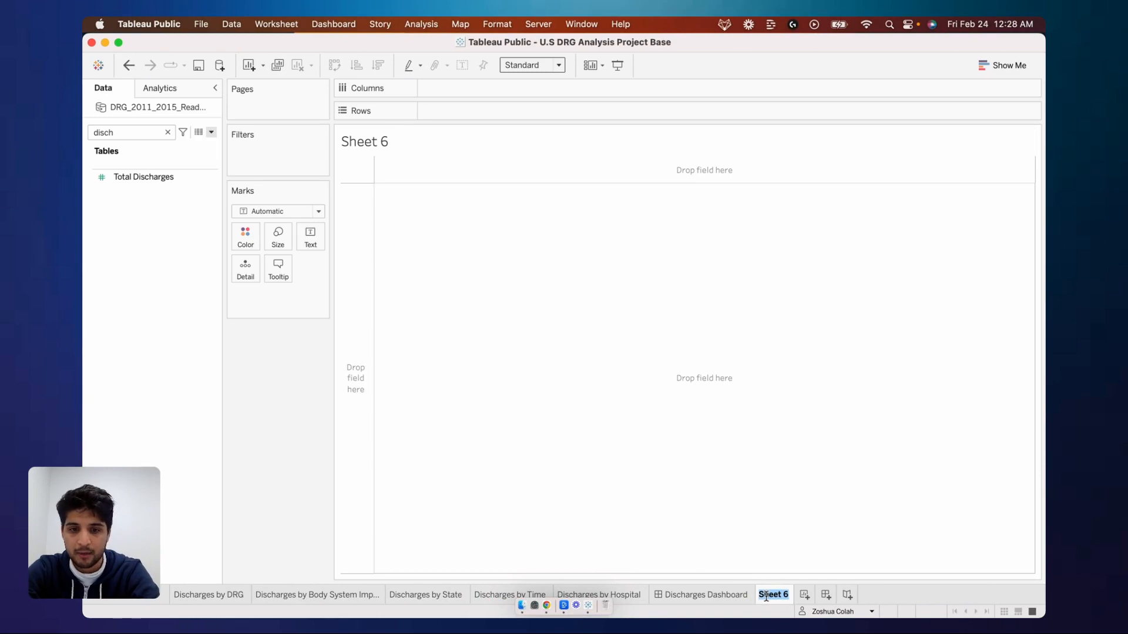
pyautogui.write('Avg To')
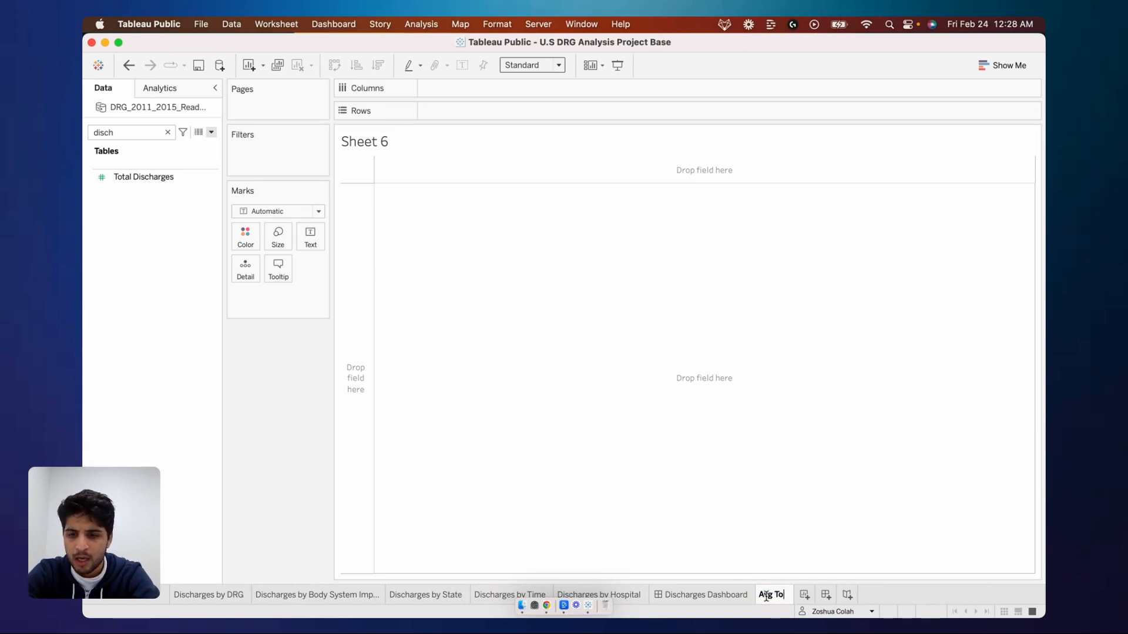
pyautogui.write('tal Payment by')
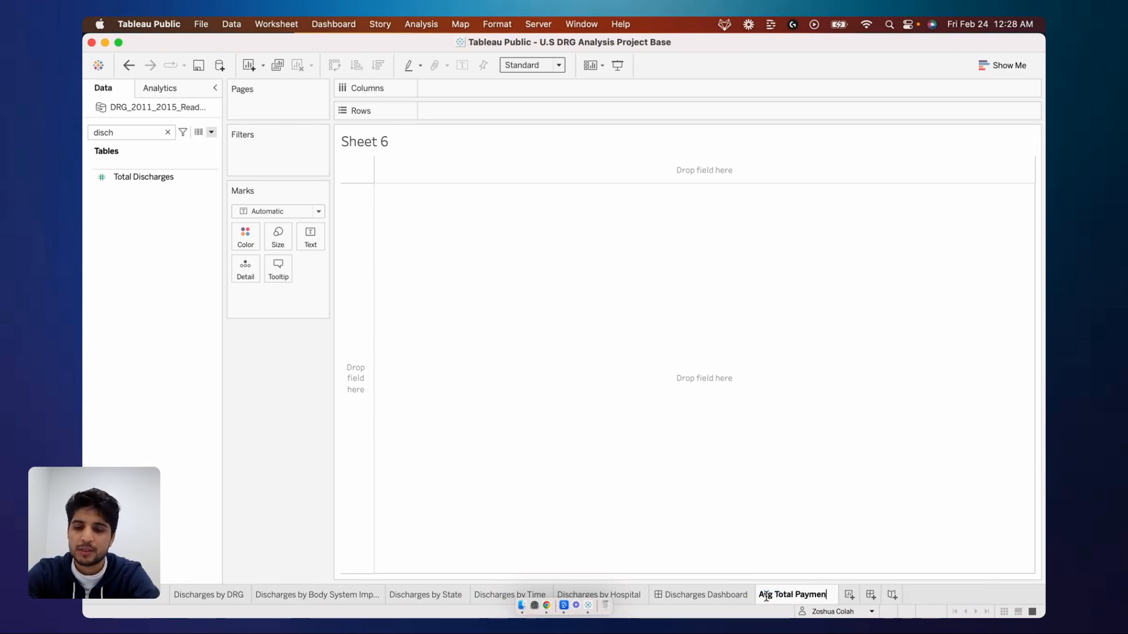
pyautogui.press('BackSpace')
pyautogui.press('BackSpace')
pyautogui.press('BackSpace')
pyautogui.write('s')
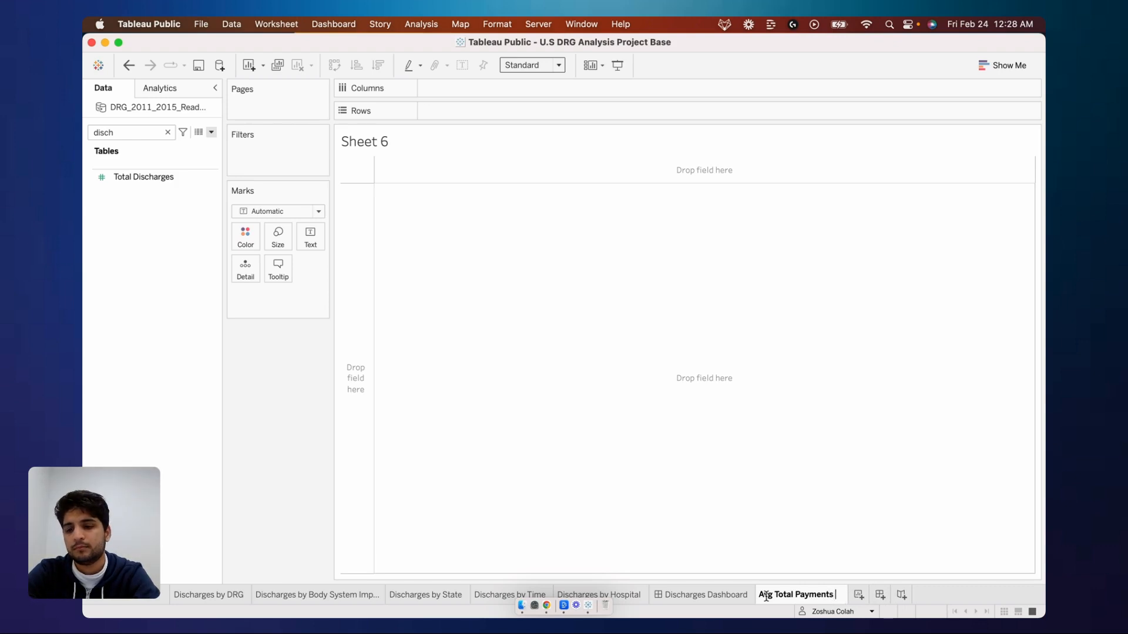
pyautogui.press('super+a')
pyautogui.press('BackSpace')
# - Name the new worksheet Hospital Finder Map
pyautogui.write('HospitL Fi')
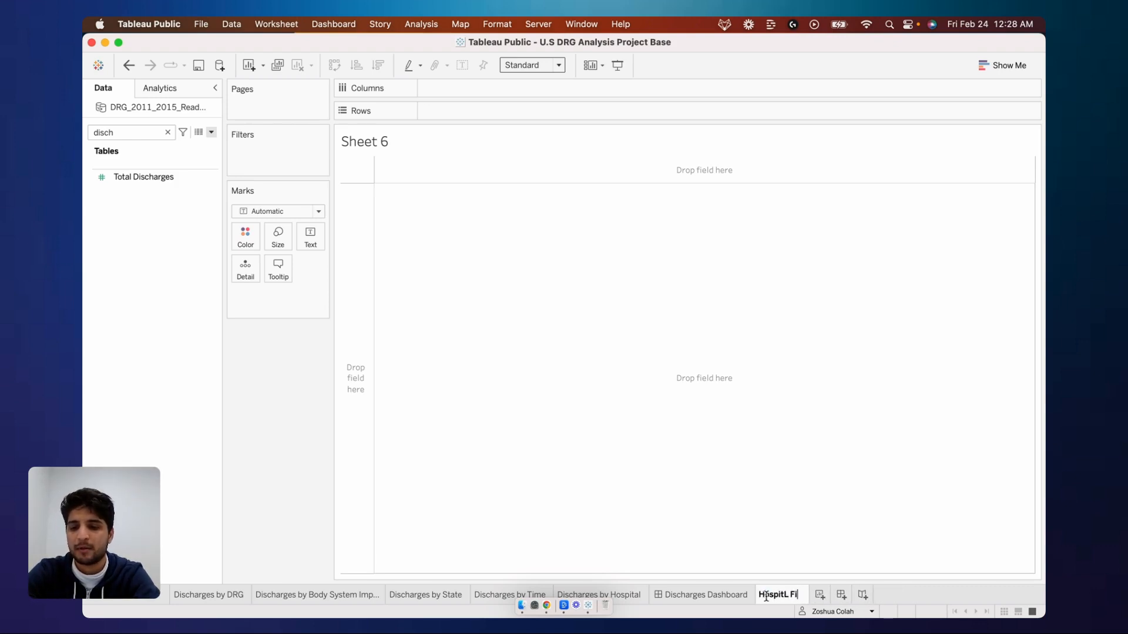
pyautogui.press('super+a')
pyautogui.press('BackSpace')
pyautogui.write('Hospital F')
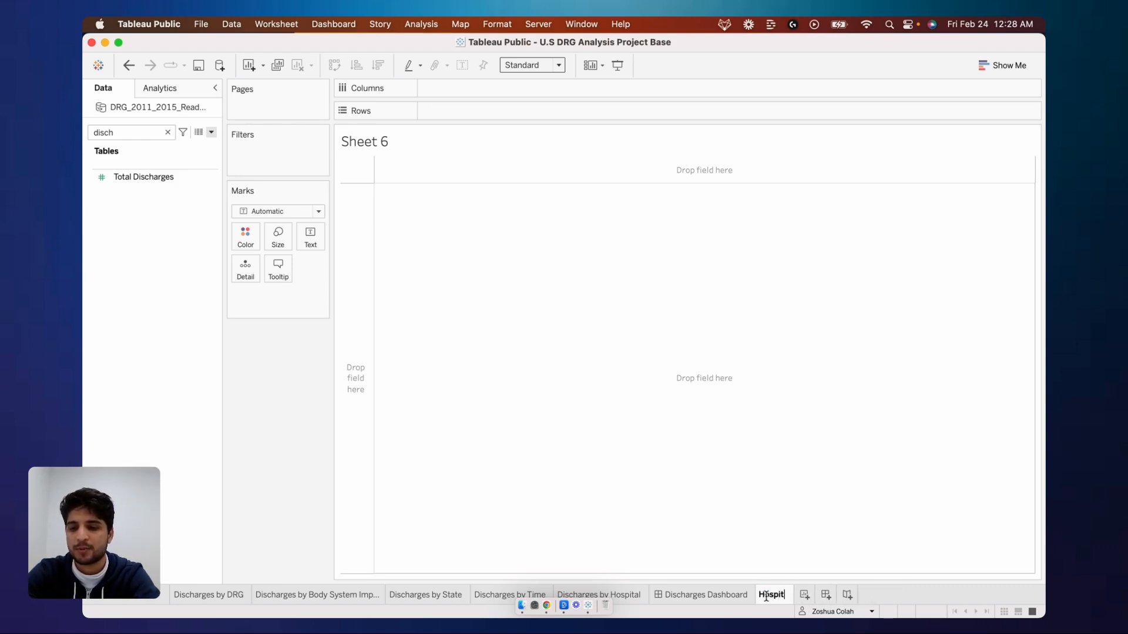
pyautogui.write('inder Map')
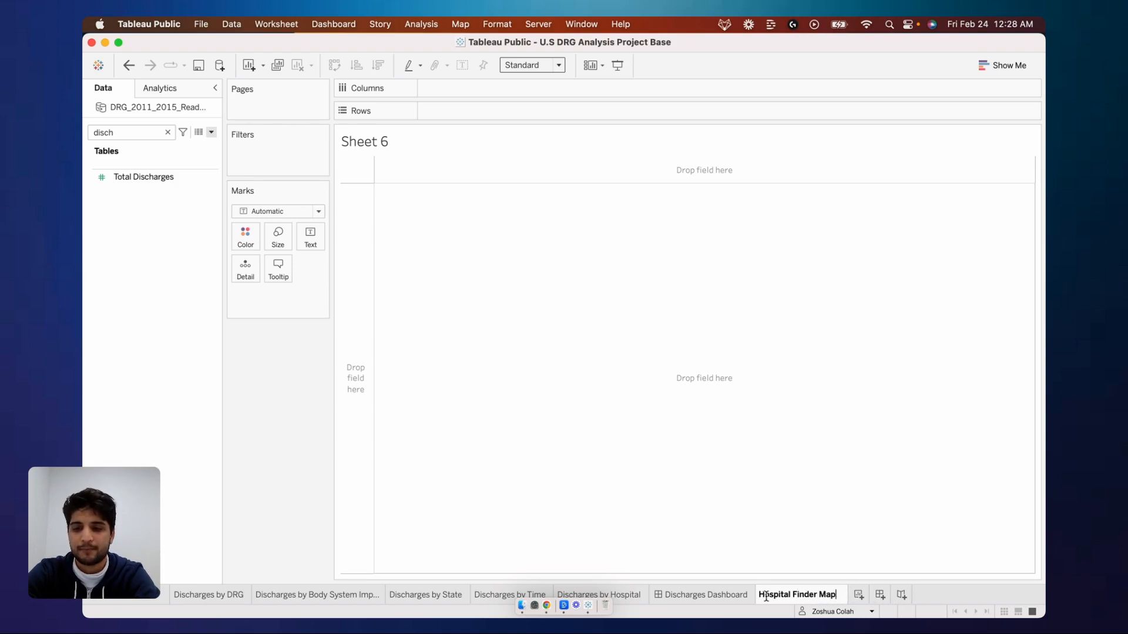
pyautogui.press('Return')
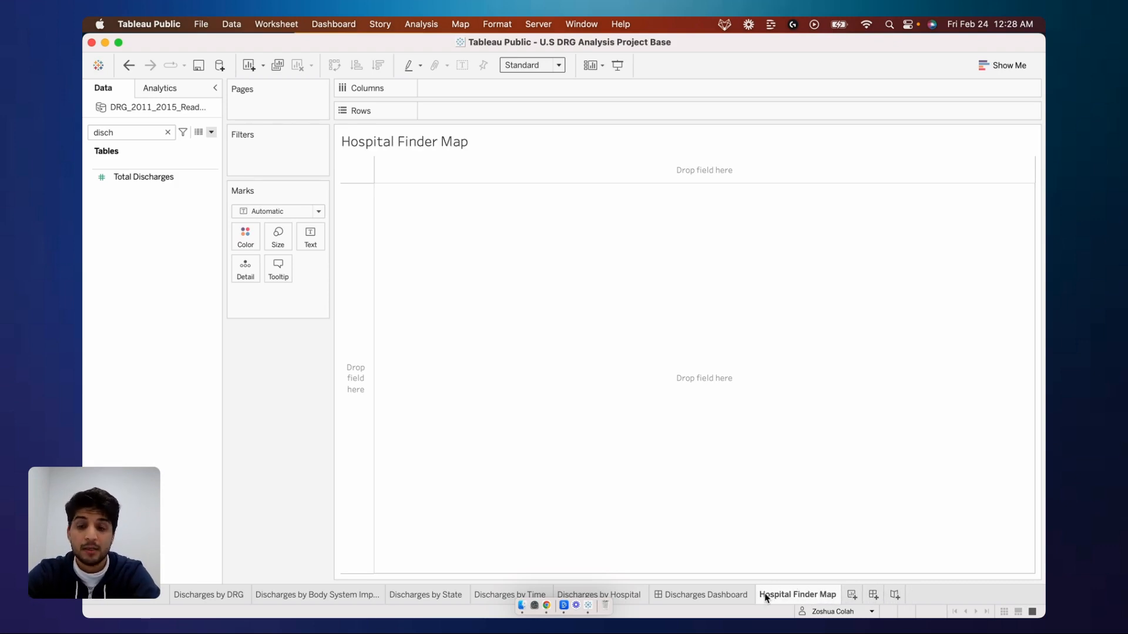
# - Clear the field search and plot Hospital Zip Code as a map on the Hospital Finder Map sheet
pyautogui.moveTo(766, 598)
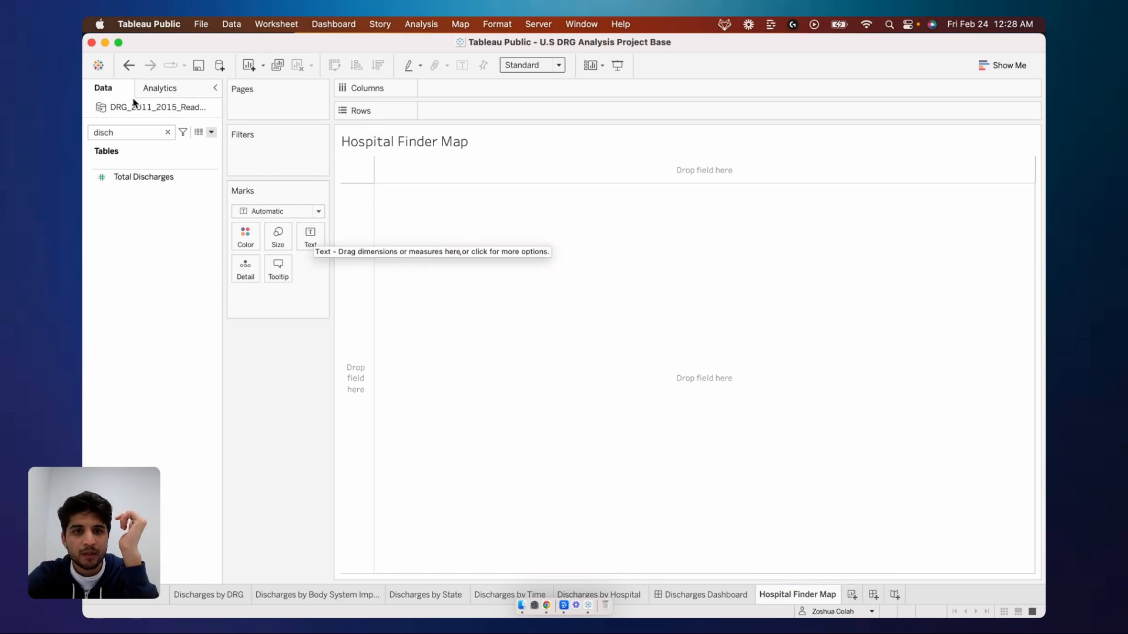
pyautogui.click(168, 132)
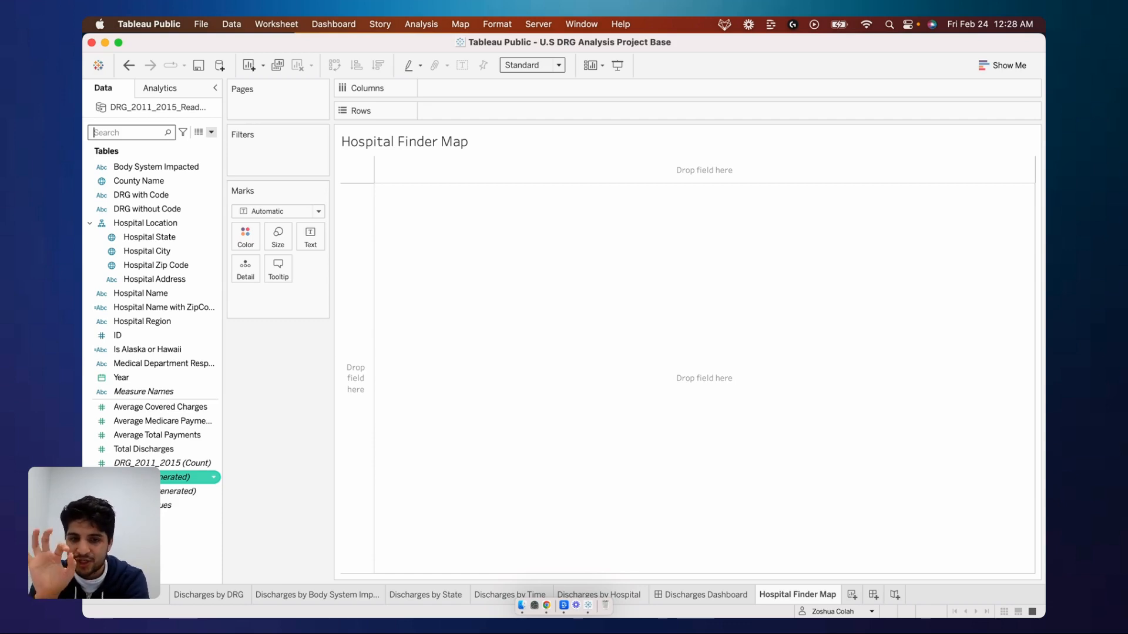
pyautogui.click(87, 192)
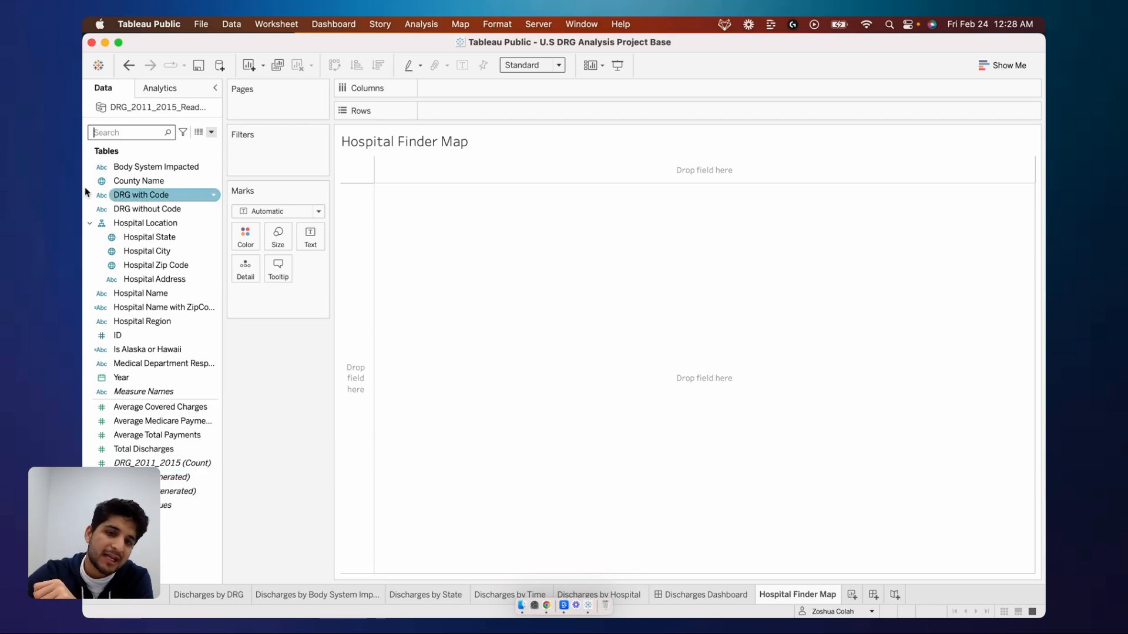
pyautogui.click(161, 266)
pyautogui.doubleClick(160, 266)
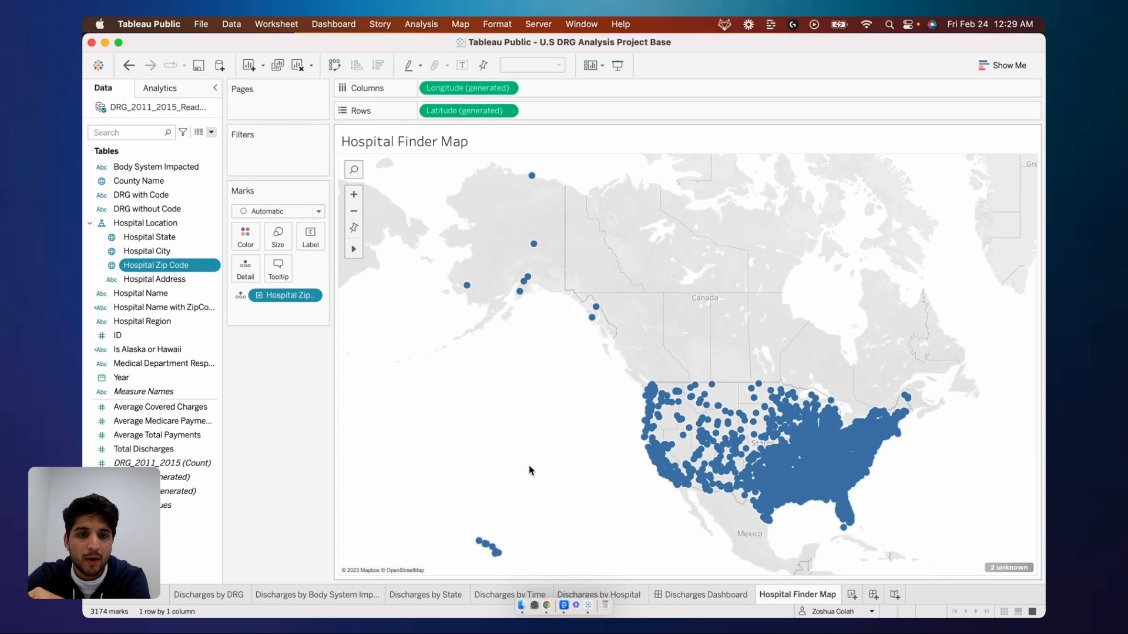
# - Find the Average Total Payments field by searching for "aver" and use it to color the zip code marks
pyautogui.click(151, 134)
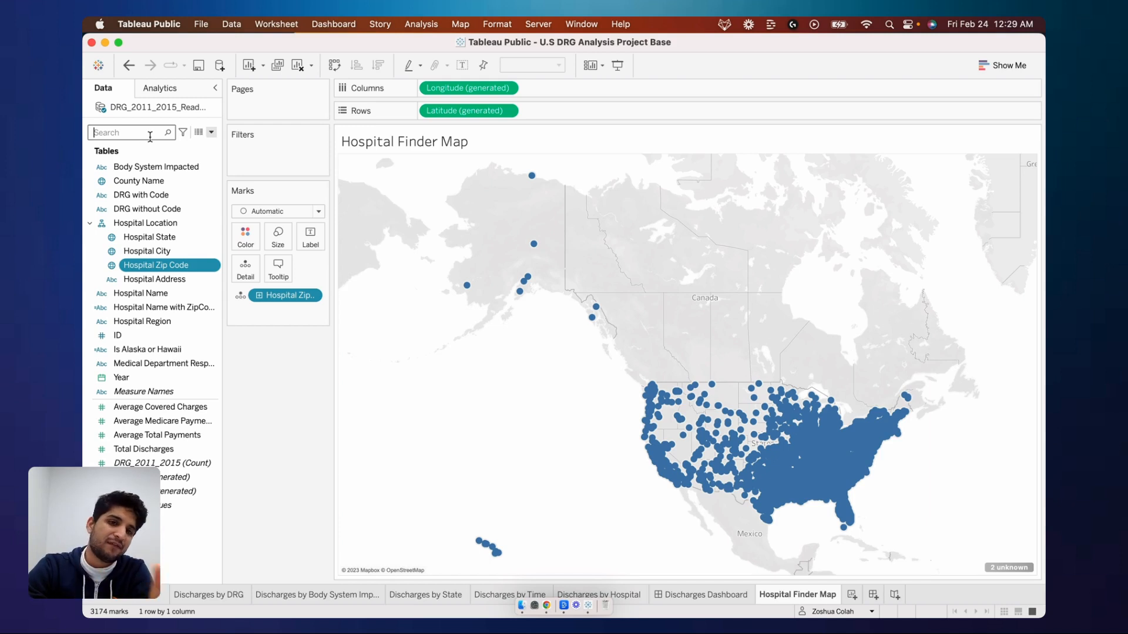
pyautogui.write('aver')
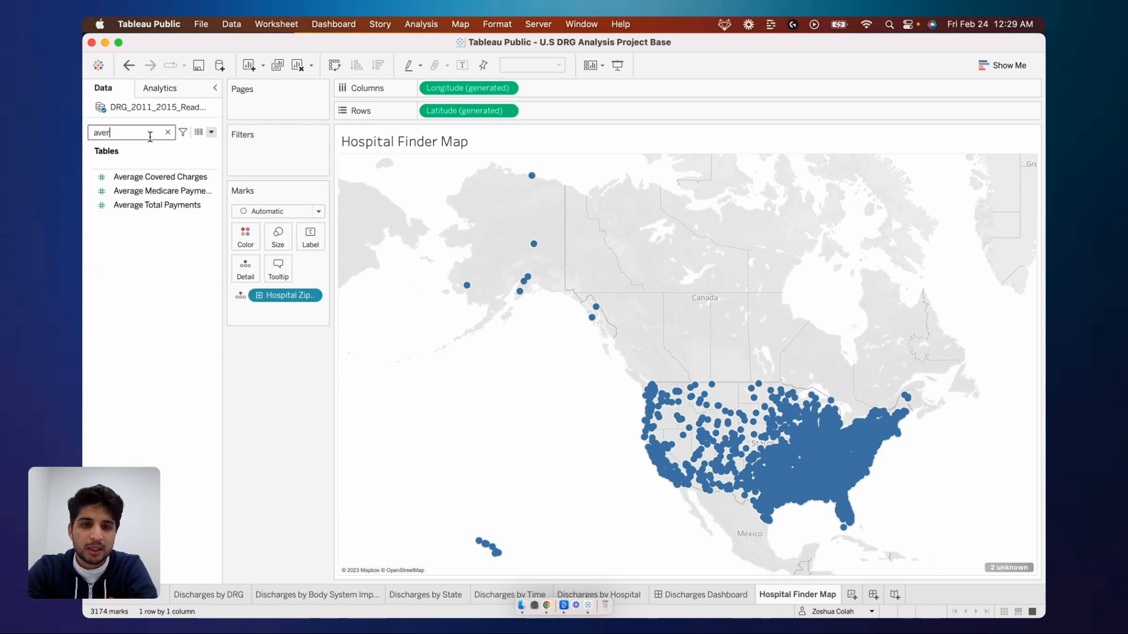
pyautogui.click(158, 192)
pyautogui.click(154, 205)
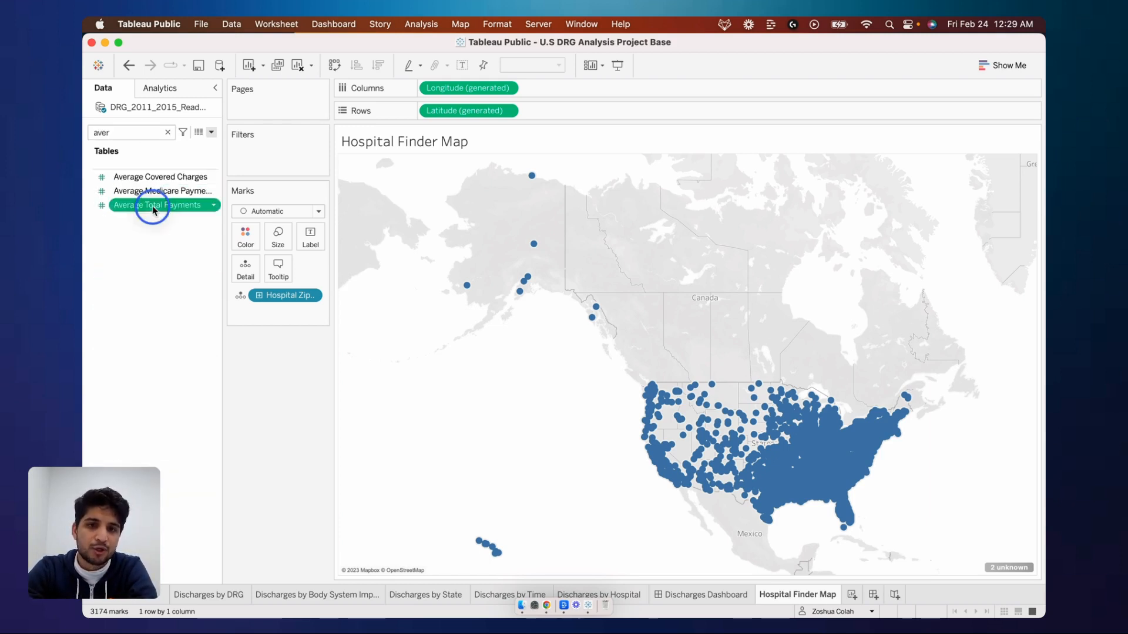
pyautogui.moveTo(152, 206); pyautogui.dragTo(254, 238)
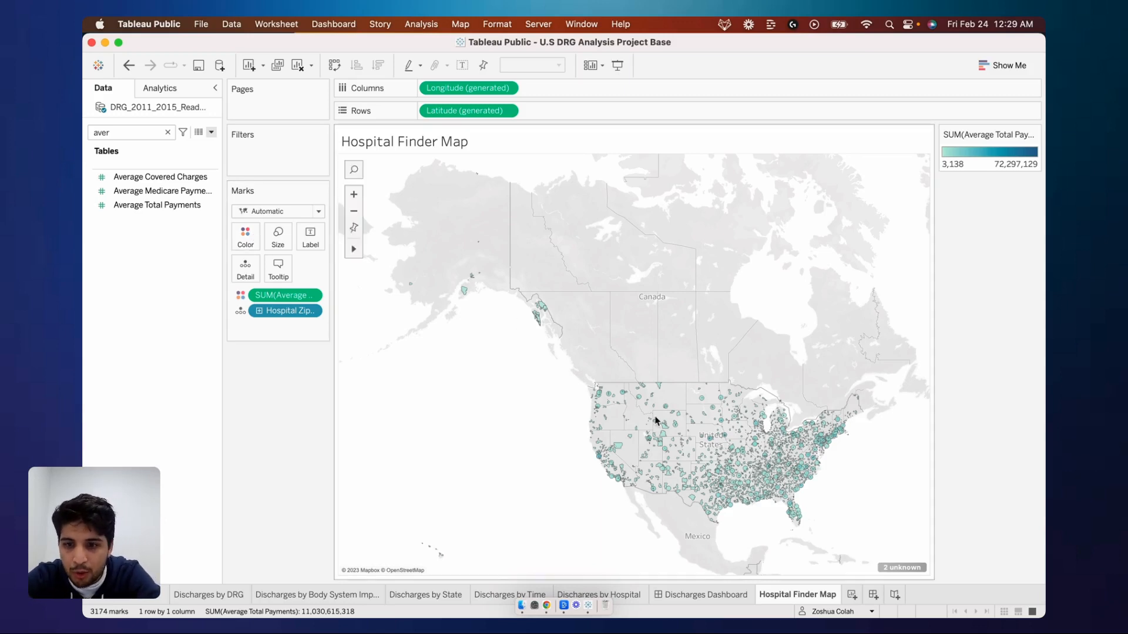
pyautogui.scroll(2, 622, 452)
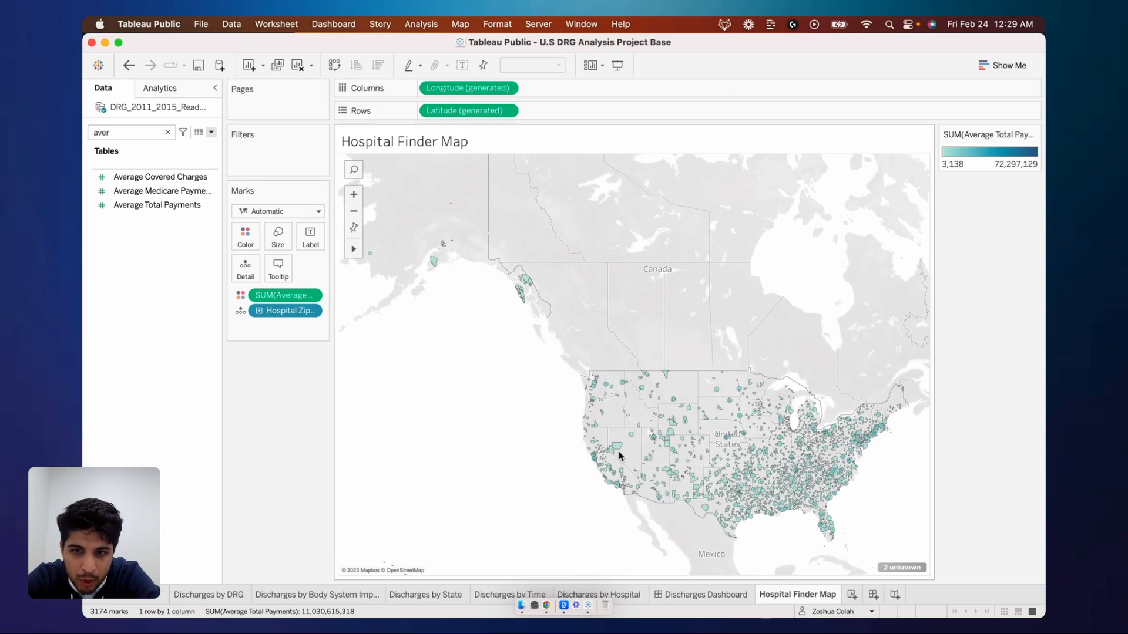
pyautogui.scroll(-1, 622, 454)
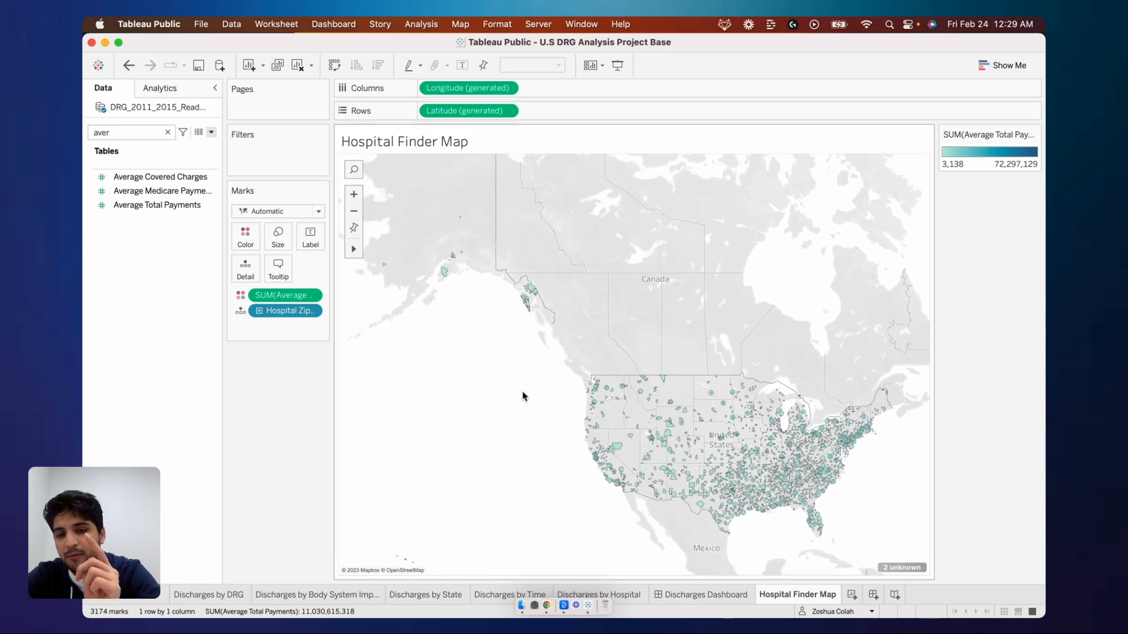
# - Change the map's mark type to Circle
pyautogui.click(268, 212)
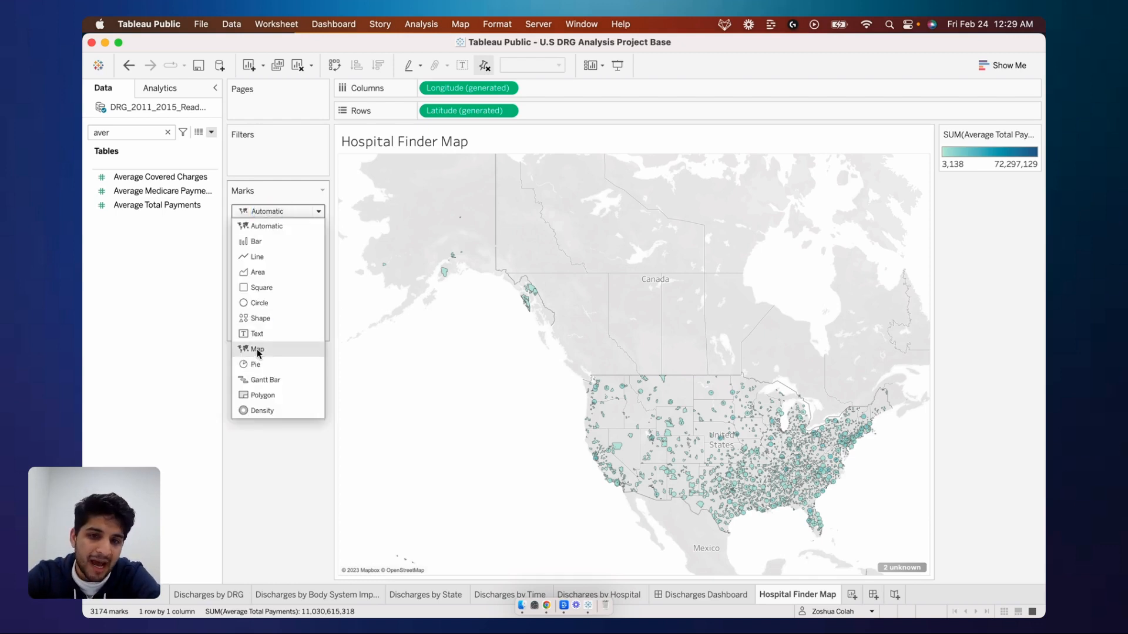
pyautogui.click(265, 304)
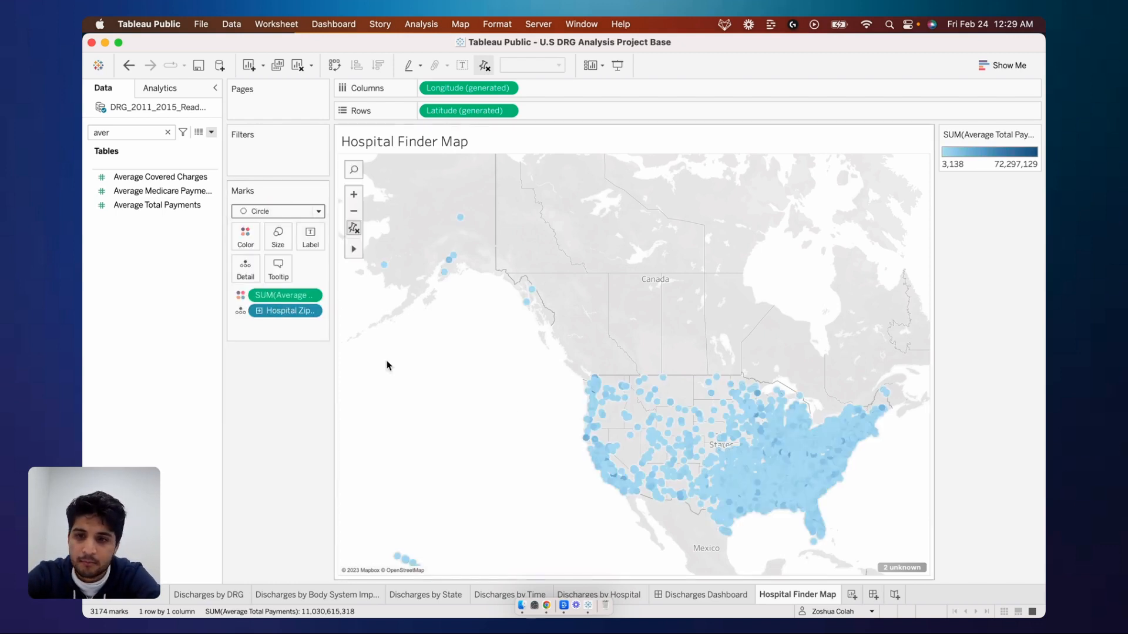
pyautogui.moveTo(640, 456)
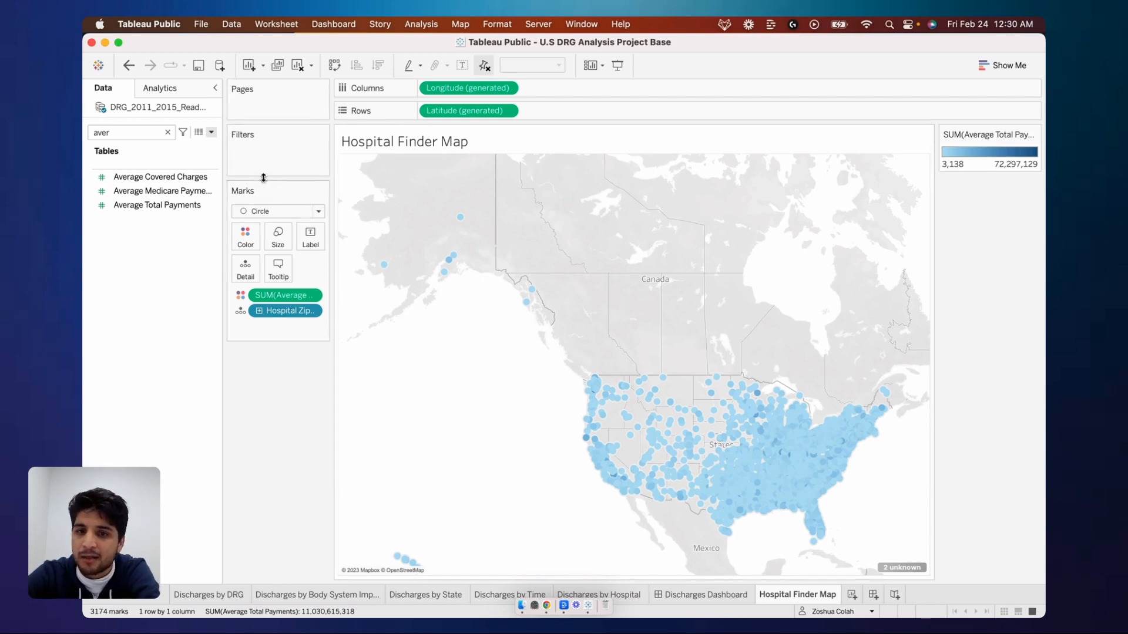
# - Aggregate the Average Total Payments color field as Average and widen the Marks card to fit the field names
pyautogui.click(312, 297)
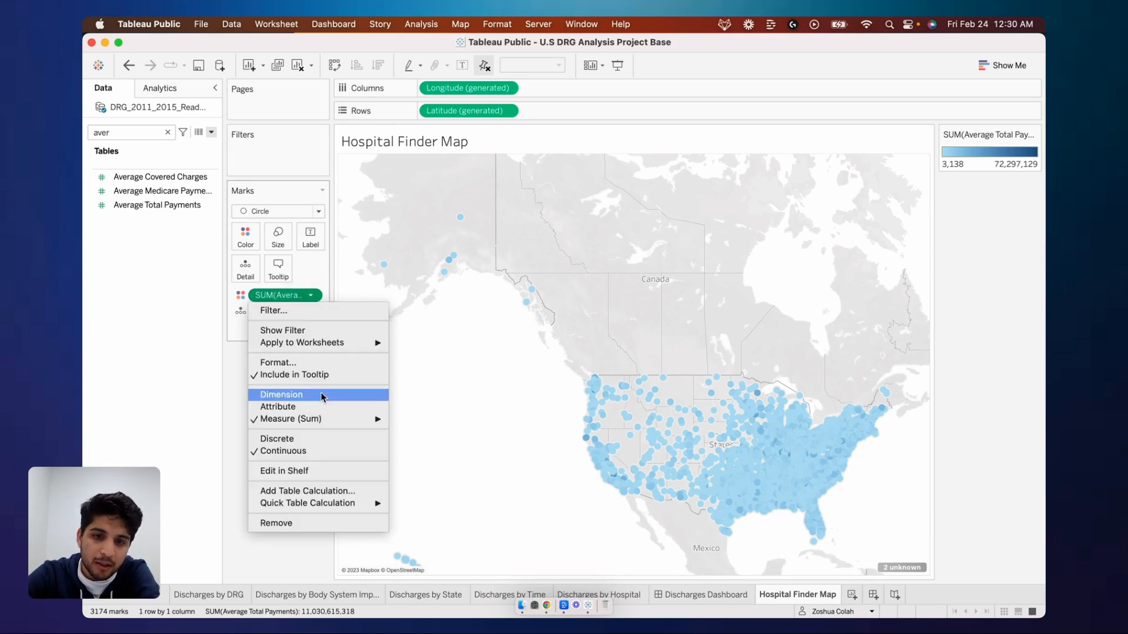
pyautogui.moveTo(325, 423)
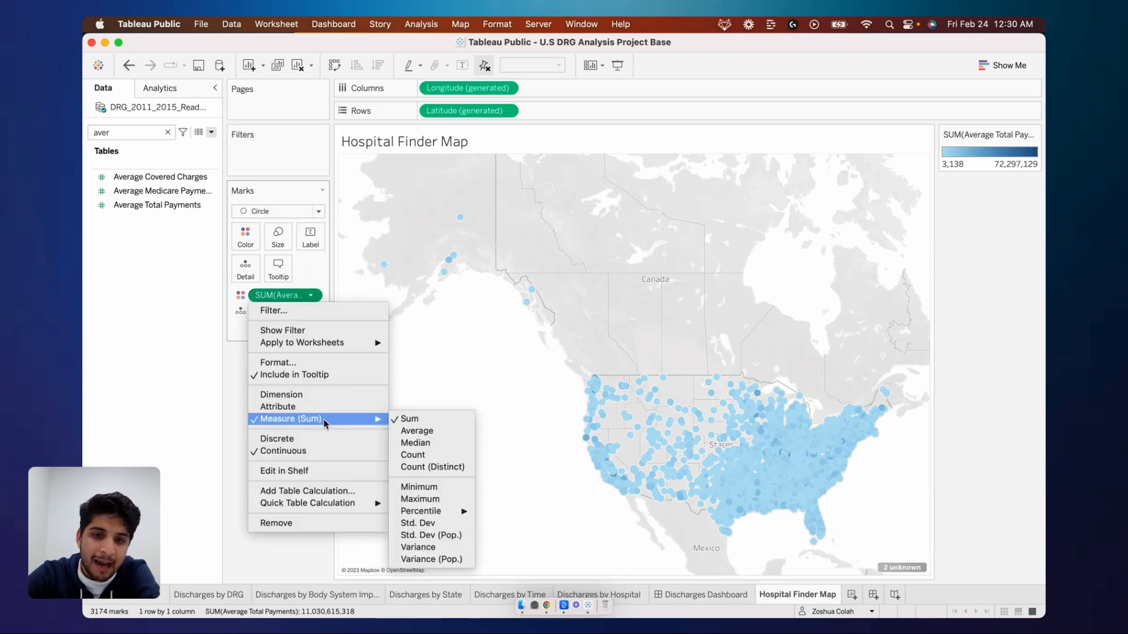
pyautogui.click(398, 432)
pyautogui.moveTo(331, 332); pyautogui.dragTo(354, 333)
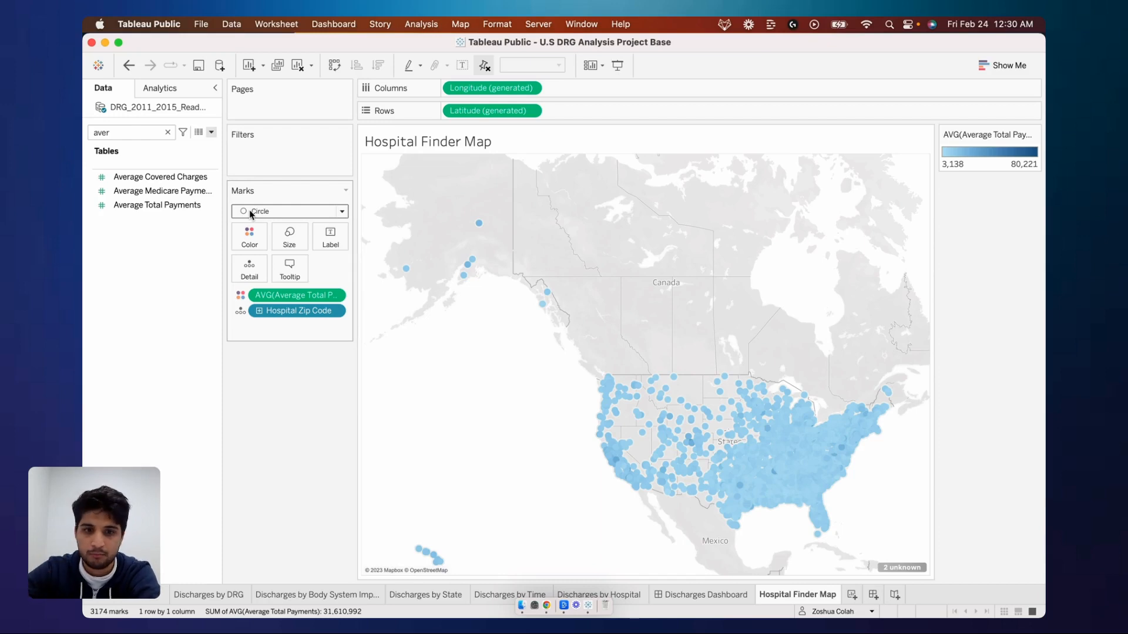
# - Color the payment marks with the Red-Gold palette as stepped color in 5 steps
pyautogui.click(257, 245)
pyautogui.click(301, 282)
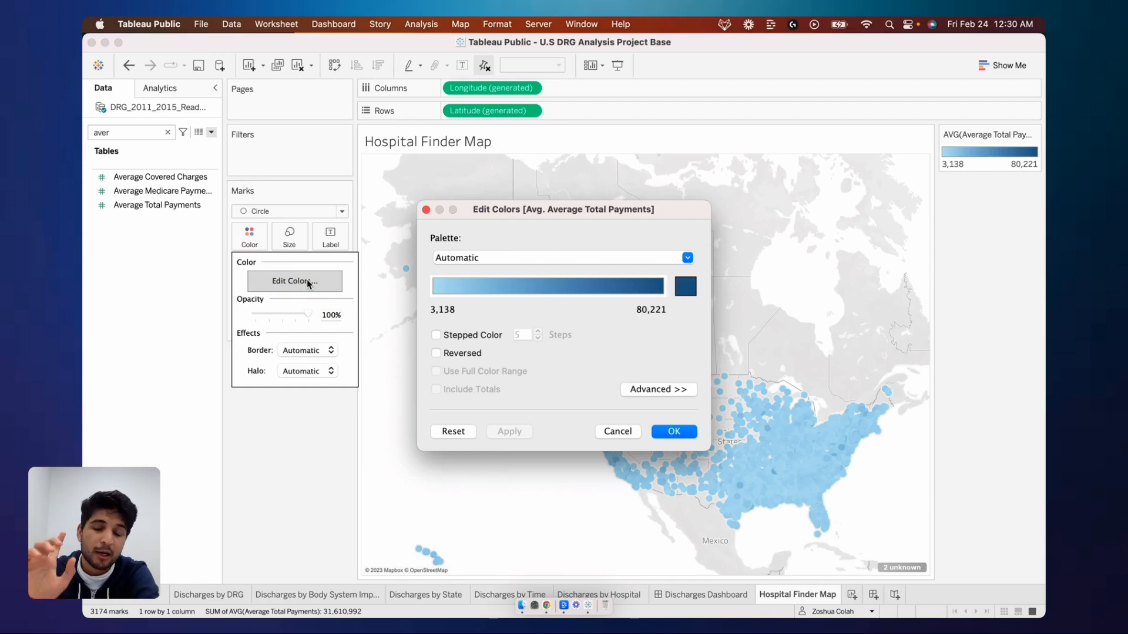
pyautogui.click(470, 258)
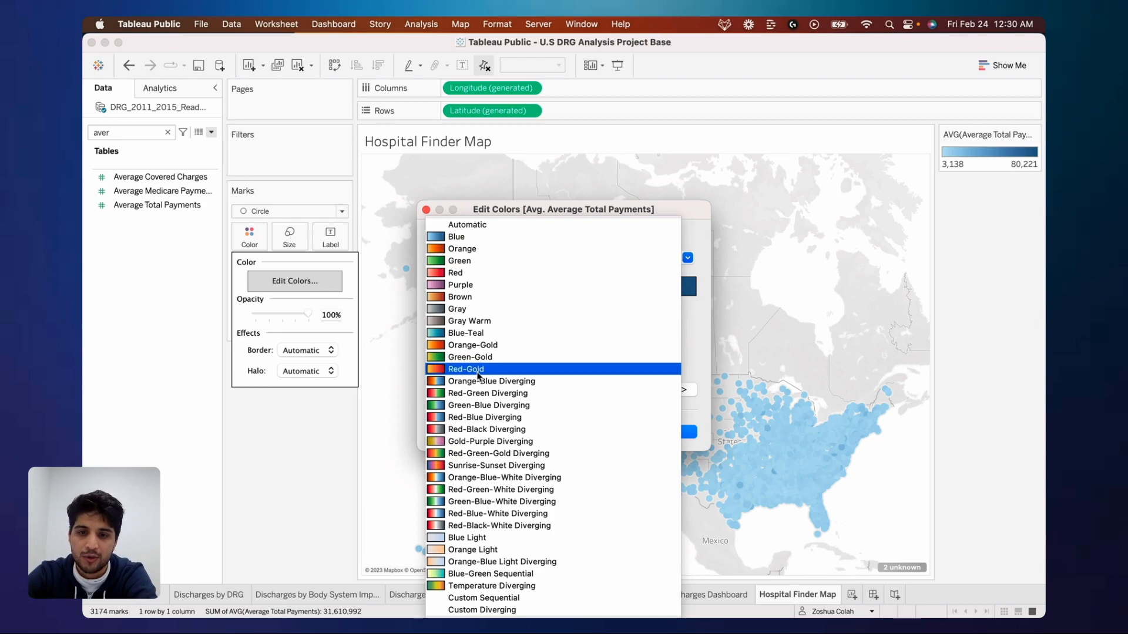
pyautogui.click(477, 370)
pyautogui.click(489, 333)
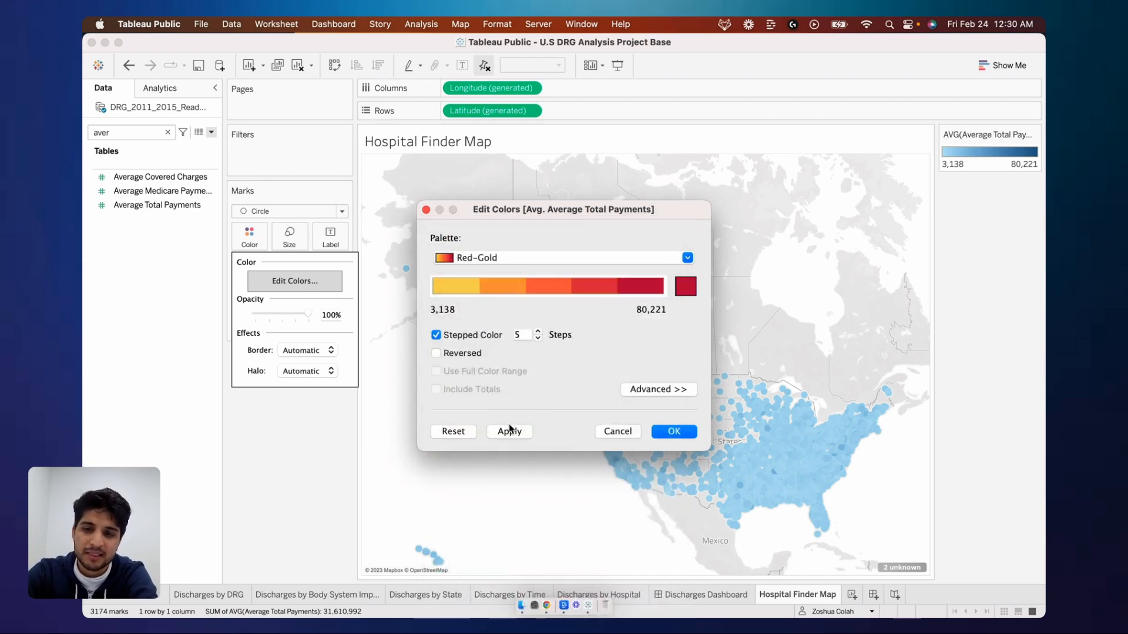
pyautogui.click(510, 432)
pyautogui.click(670, 432)
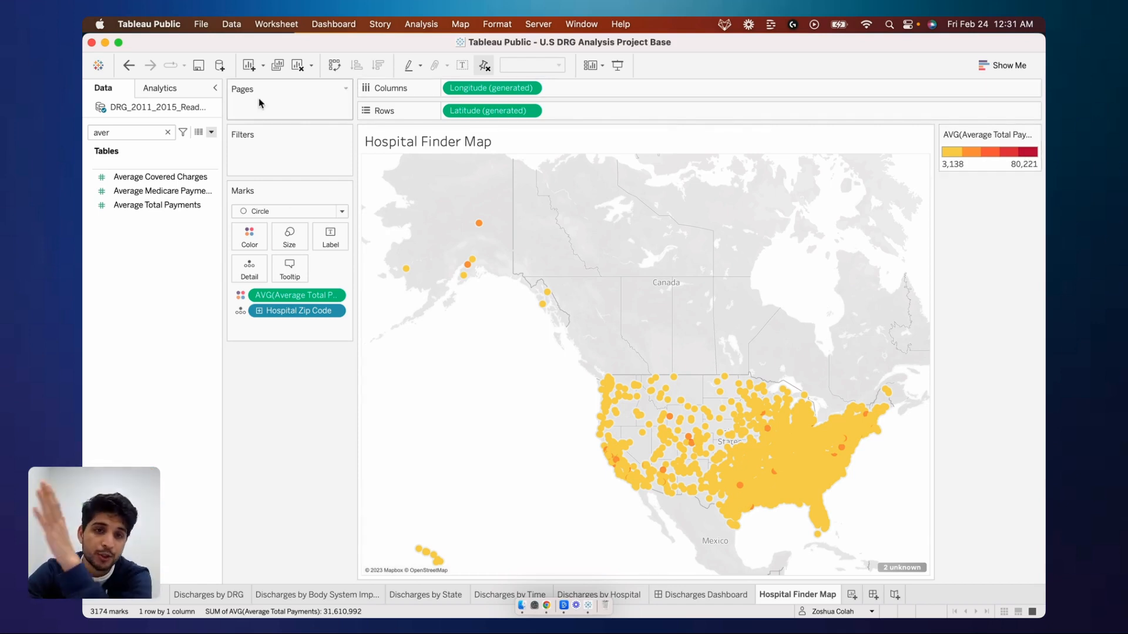
# - Search the data fields for "drg" and show a filter for DRG with Code on the map sheet
pyautogui.click(167, 133)
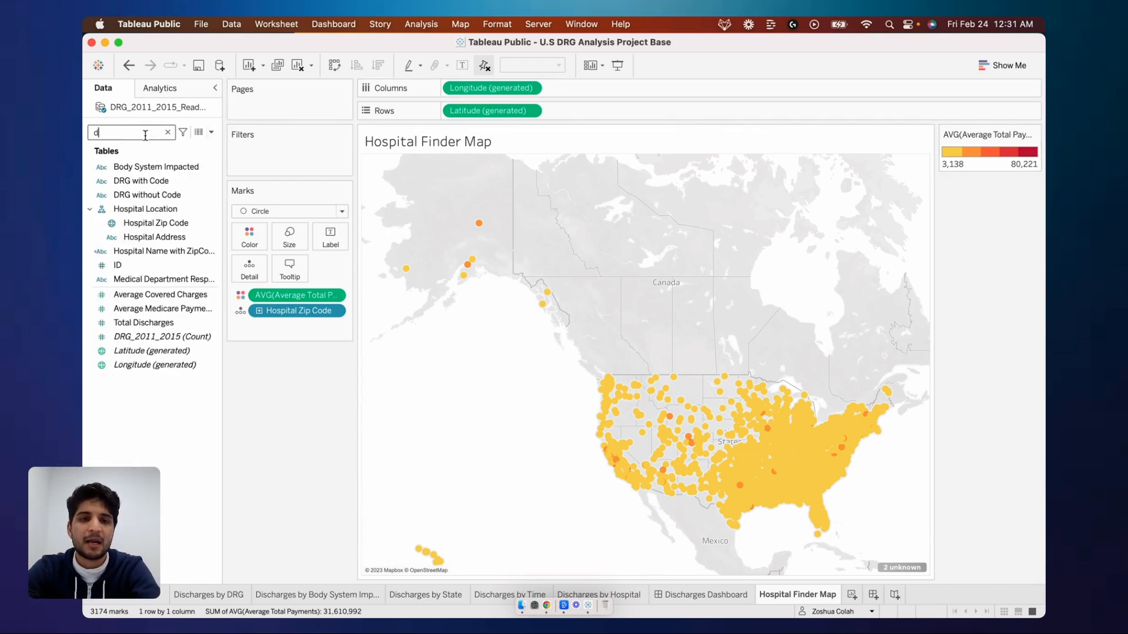
pyautogui.write('drg')
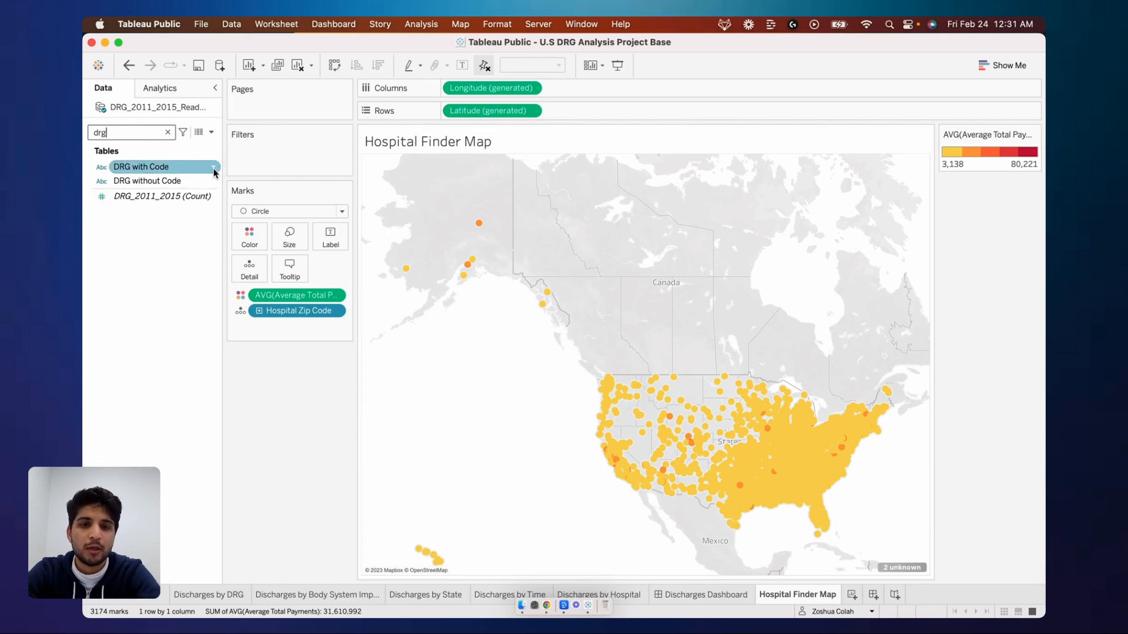
pyautogui.click(215, 172)
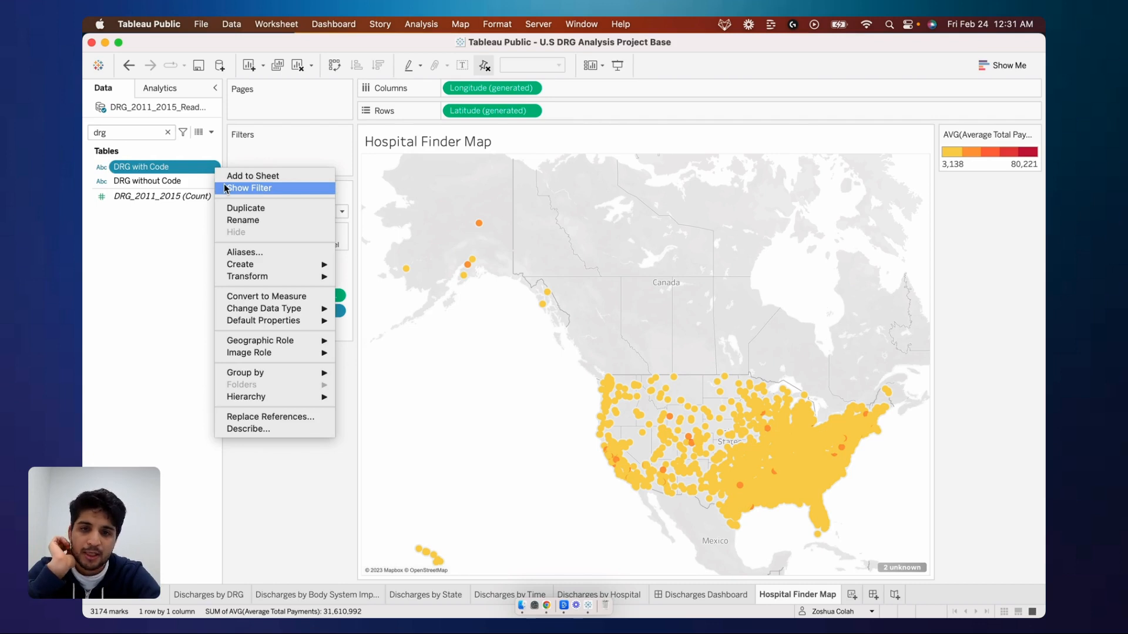
pyautogui.click(232, 188)
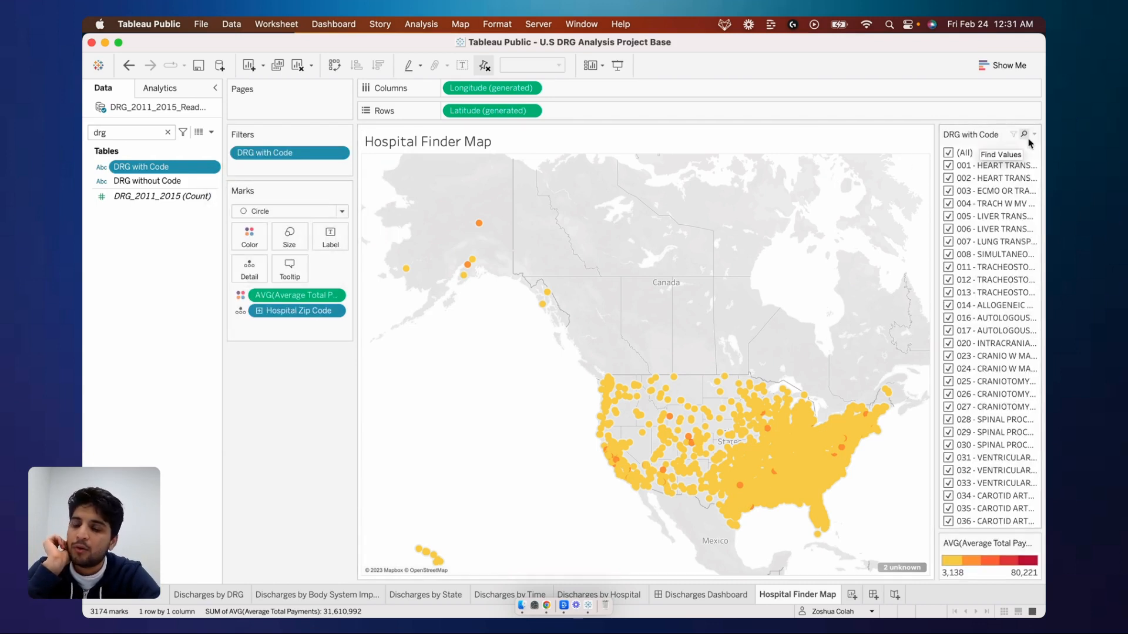
# - Limit the DRG with Code filter to the 001 heart transplant code and display it as a single-value dropdown
pyautogui.click(948, 154)
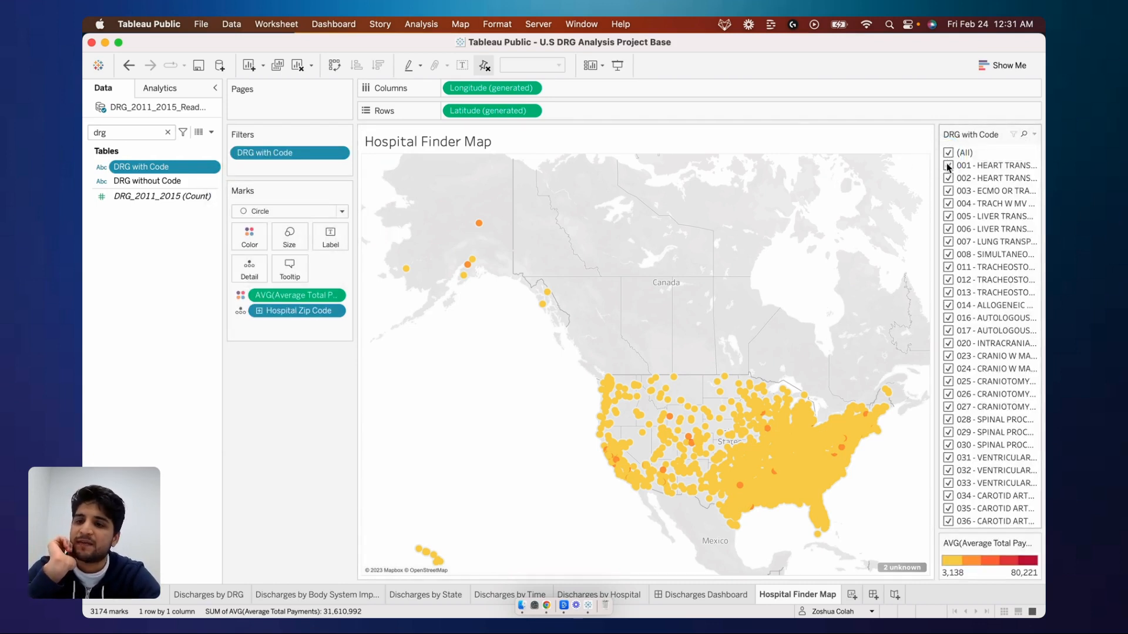
pyautogui.click(948, 164)
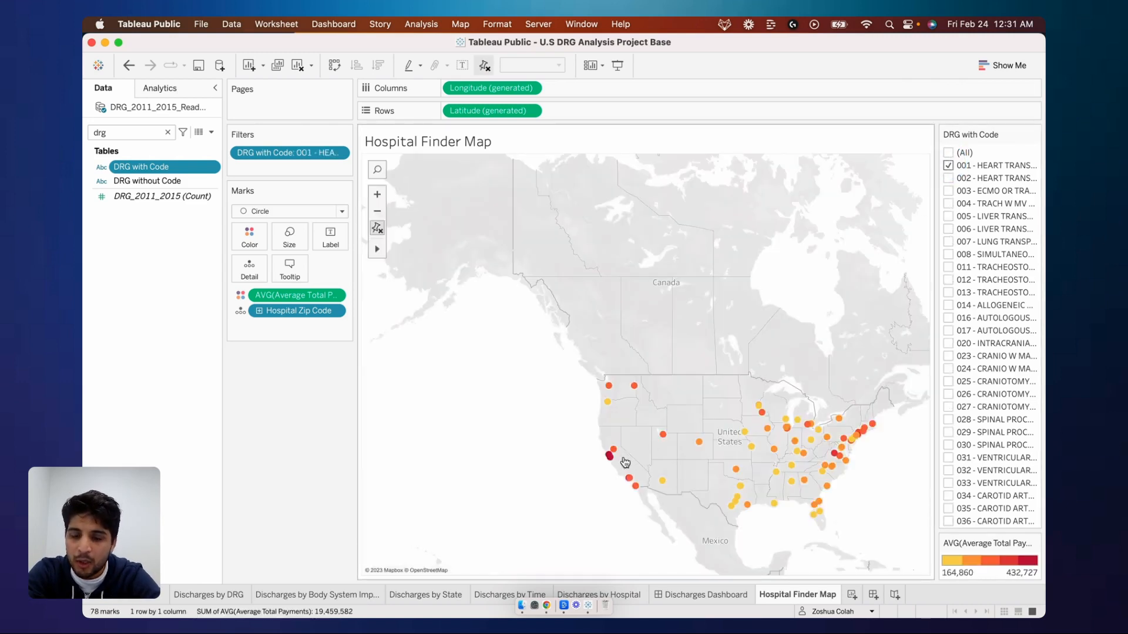
pyautogui.moveTo(812, 426)
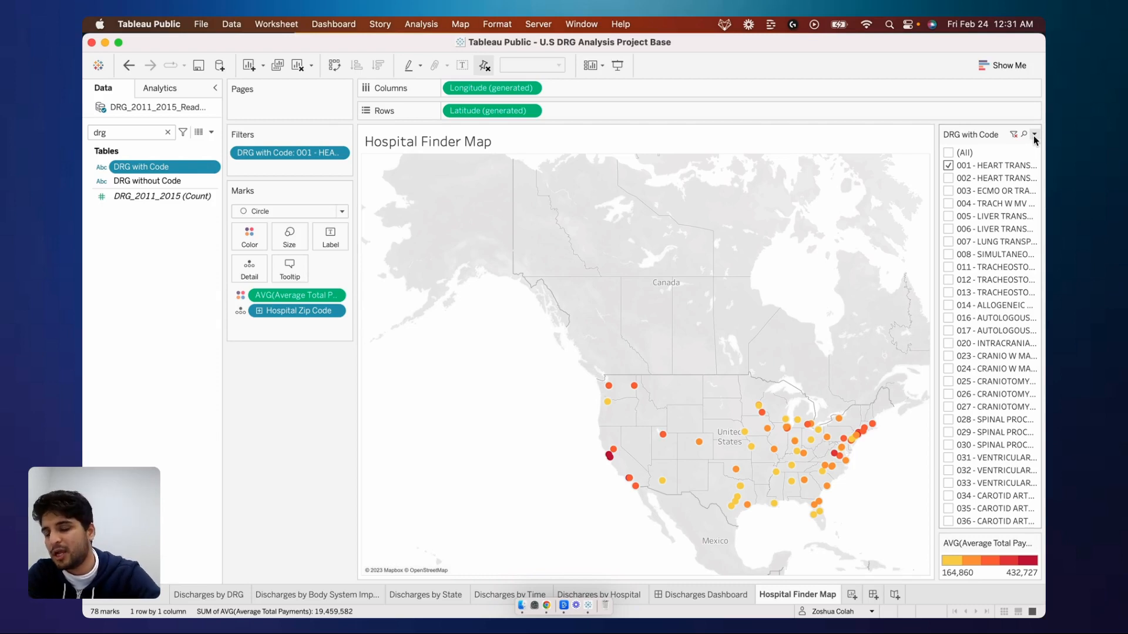
pyautogui.click(1034, 135)
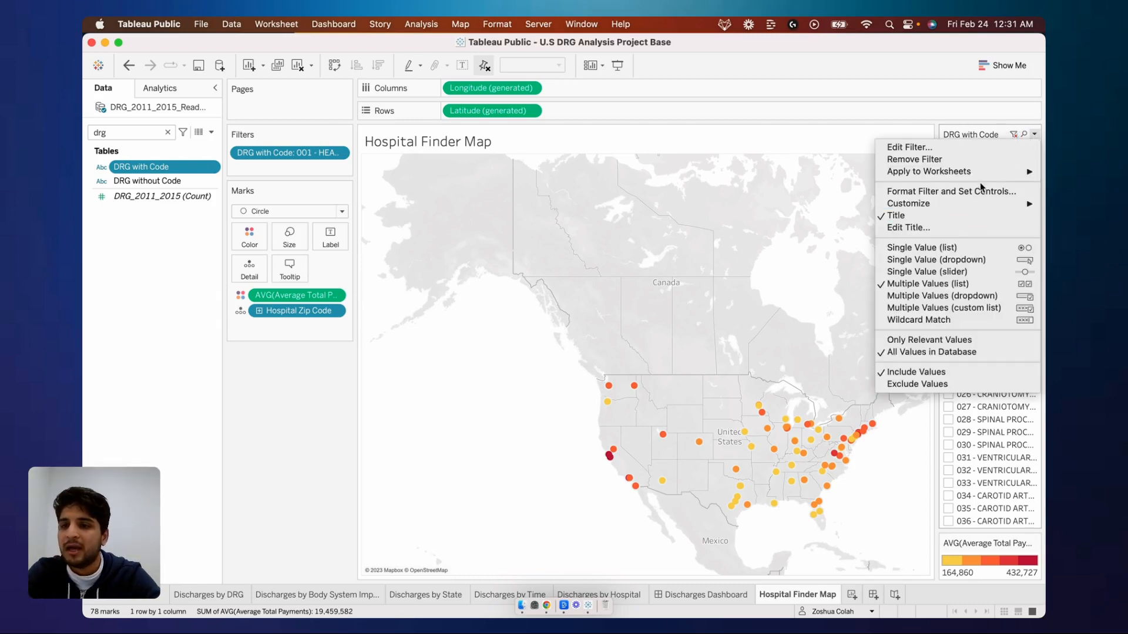
pyautogui.click(953, 260)
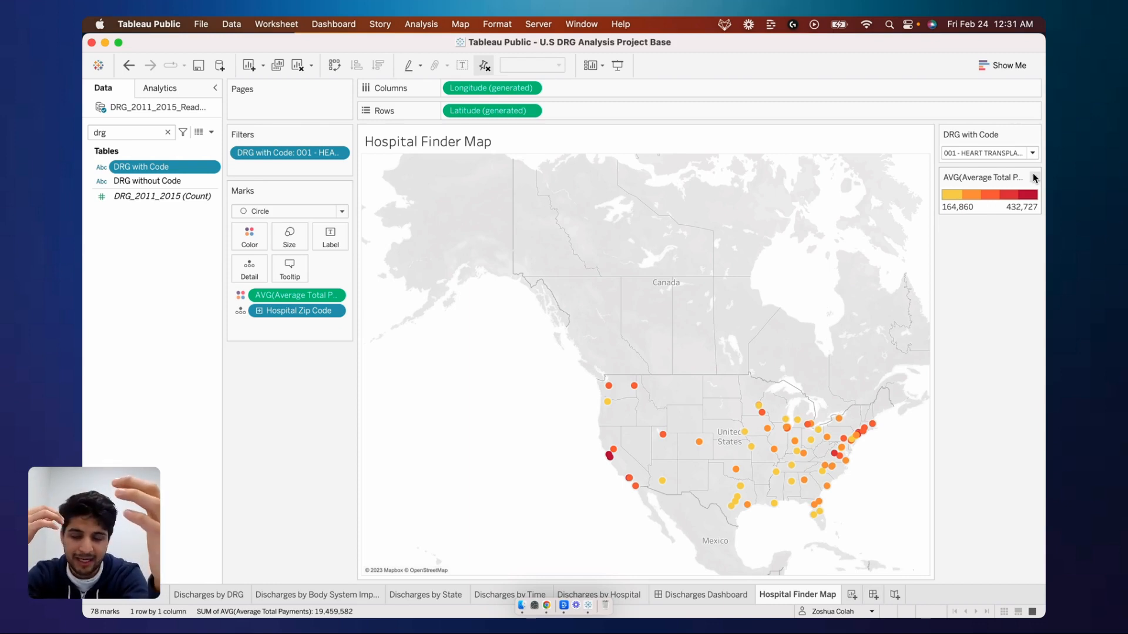
# - Change the color legend's title to "Avg. Total Payments"
pyautogui.click(1034, 177)
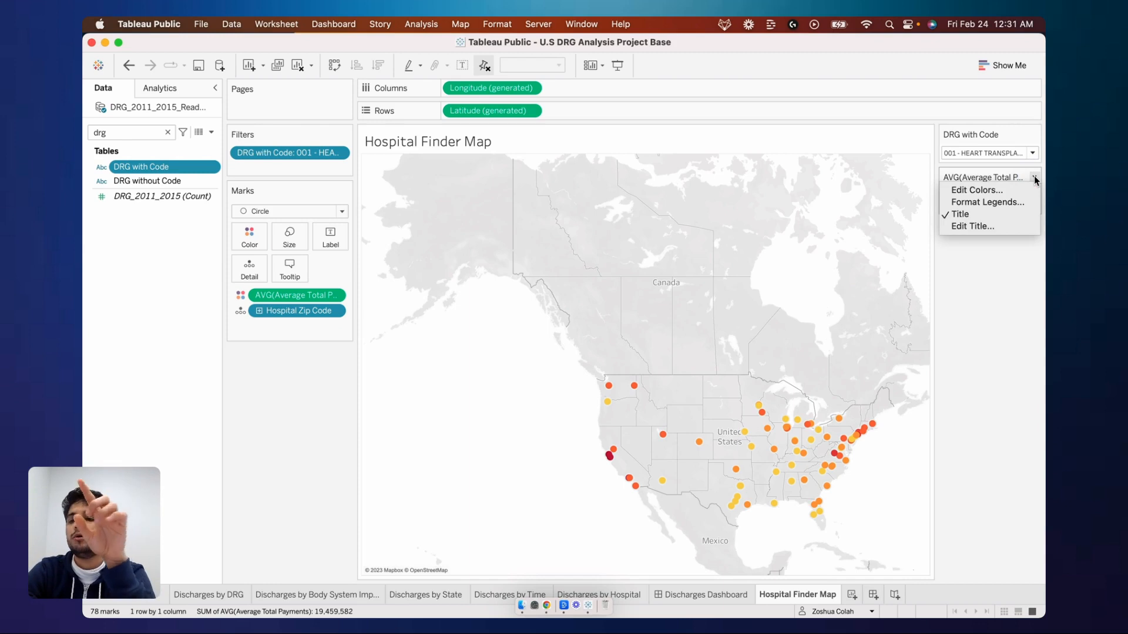
pyautogui.click(1018, 225)
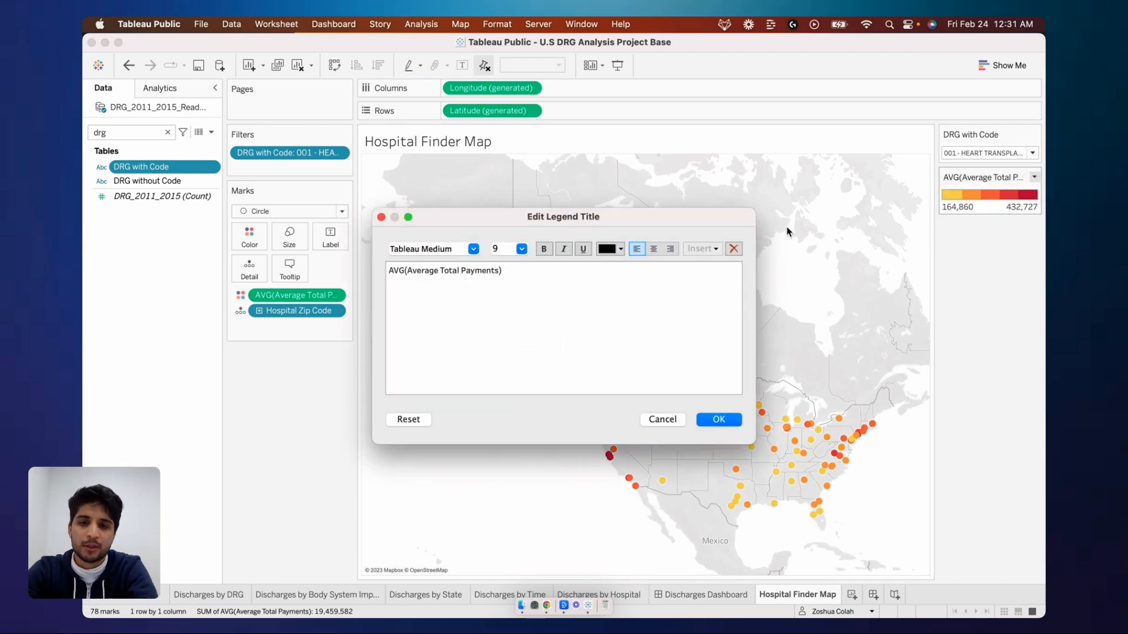
pyautogui.keyDown('shift'); pyautogui.click(441, 269); pyautogui.keyUp('shift')
pyautogui.write('Avg.')
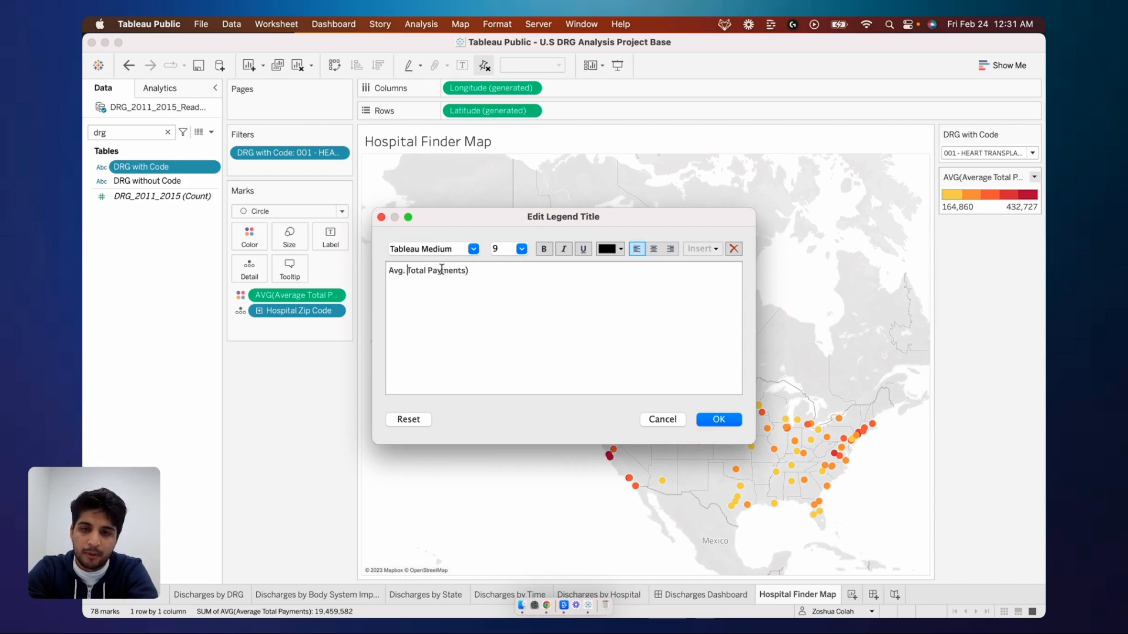
pyautogui.press('super+Right')
pyautogui.press('BackSpace')
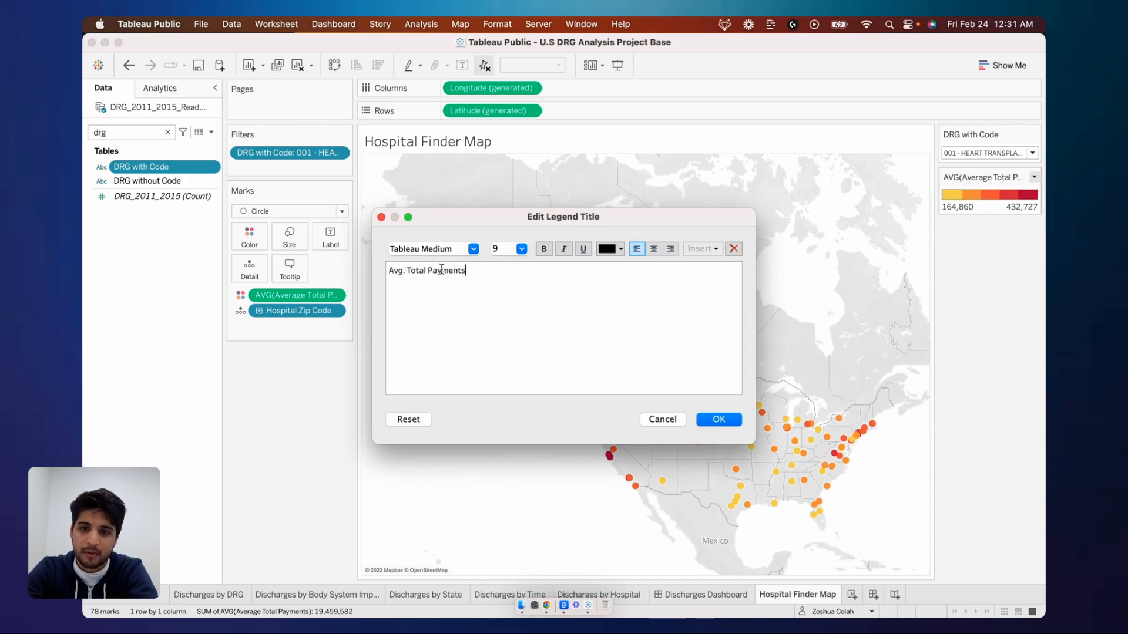
pyautogui.click(719, 419)
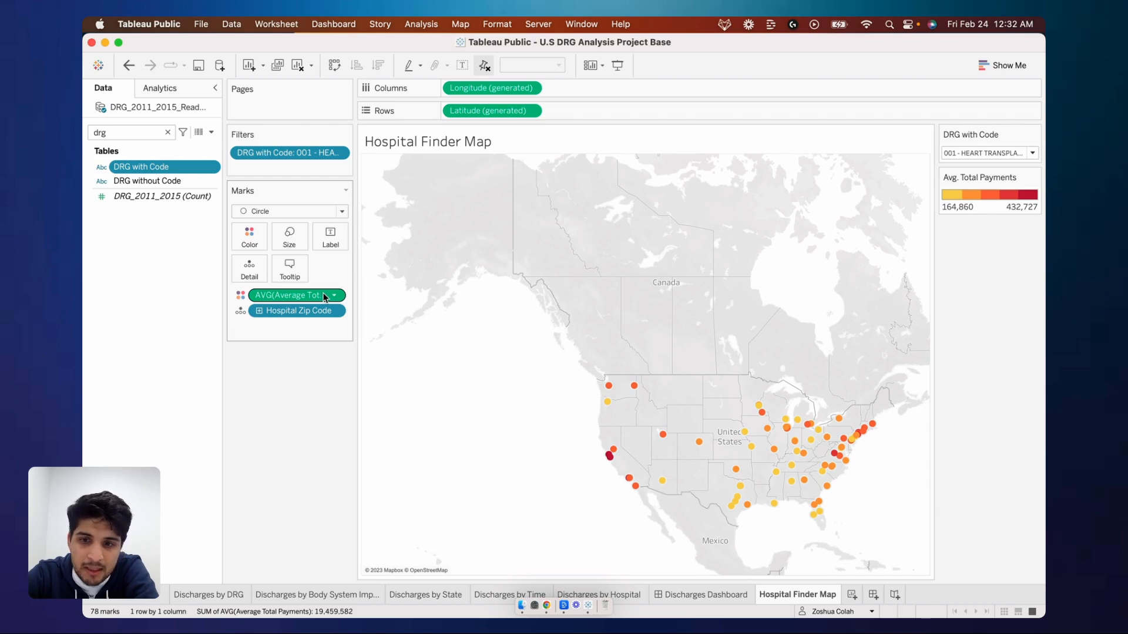
# - Show a range filter for the AVG(Average Total Payments) color field
pyautogui.moveTo(638, 395)
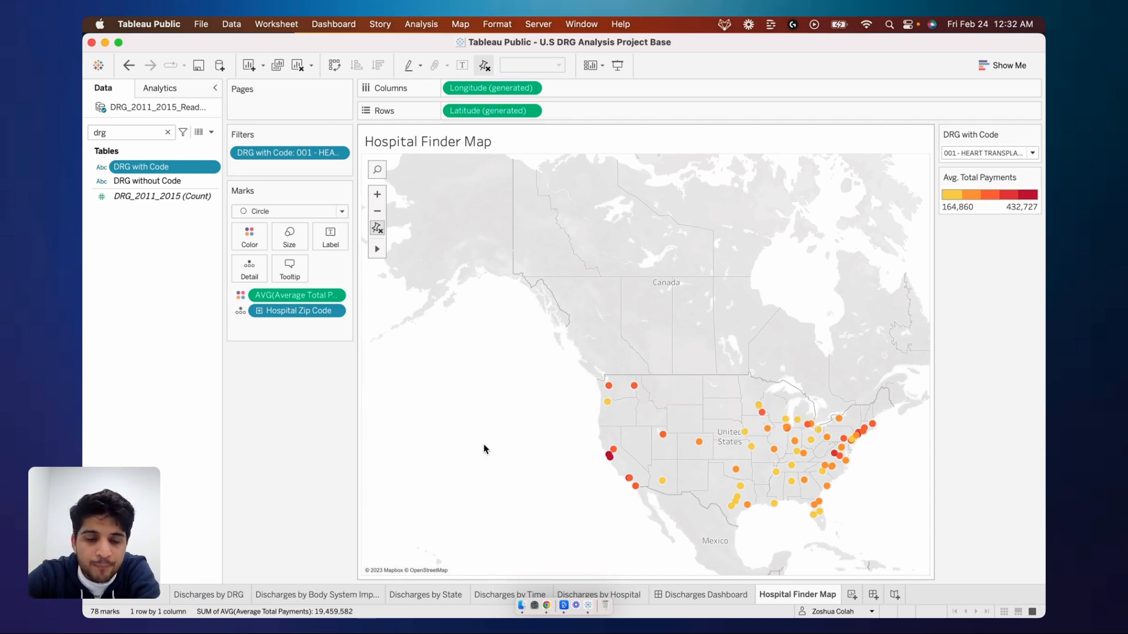
pyautogui.click(333, 297)
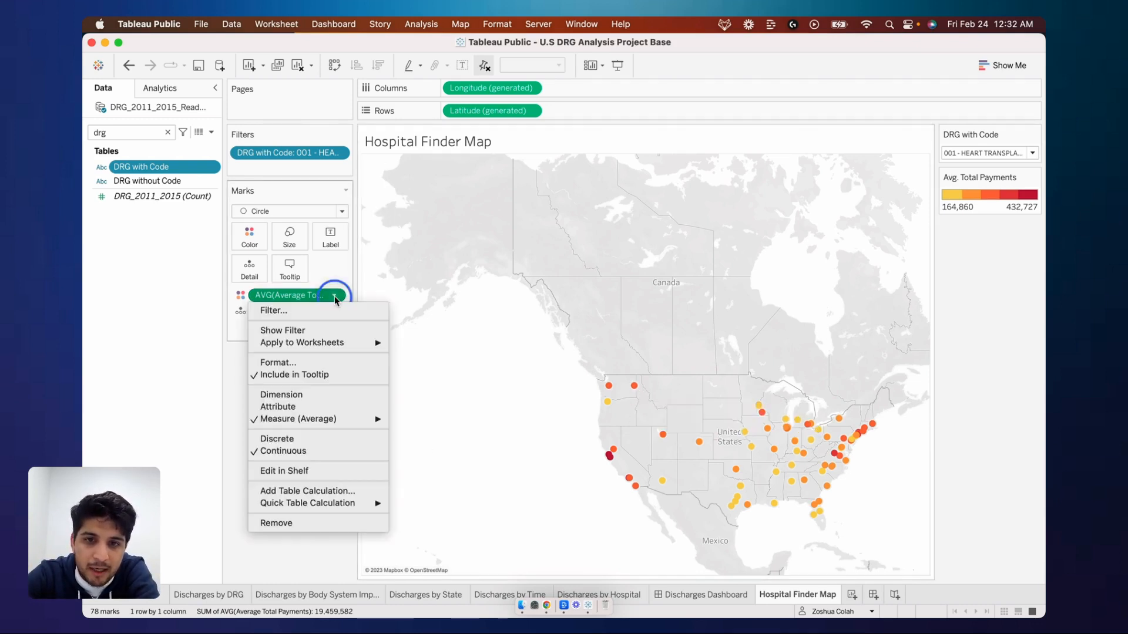
pyautogui.click(334, 332)
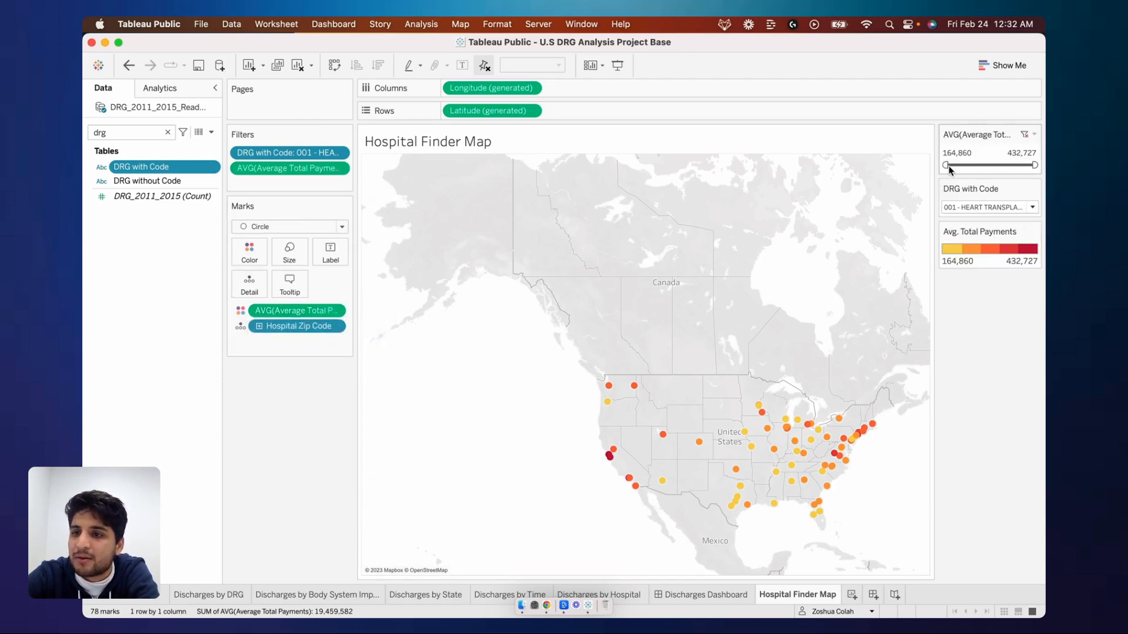
# - Try raising the lower limit of the average payments range filter and undo the change
pyautogui.moveTo(947, 167); pyautogui.dragTo(1002, 169)
pyautogui.press('super+z')
pyautogui.press('super+z')
pyautogui.press('super+z')
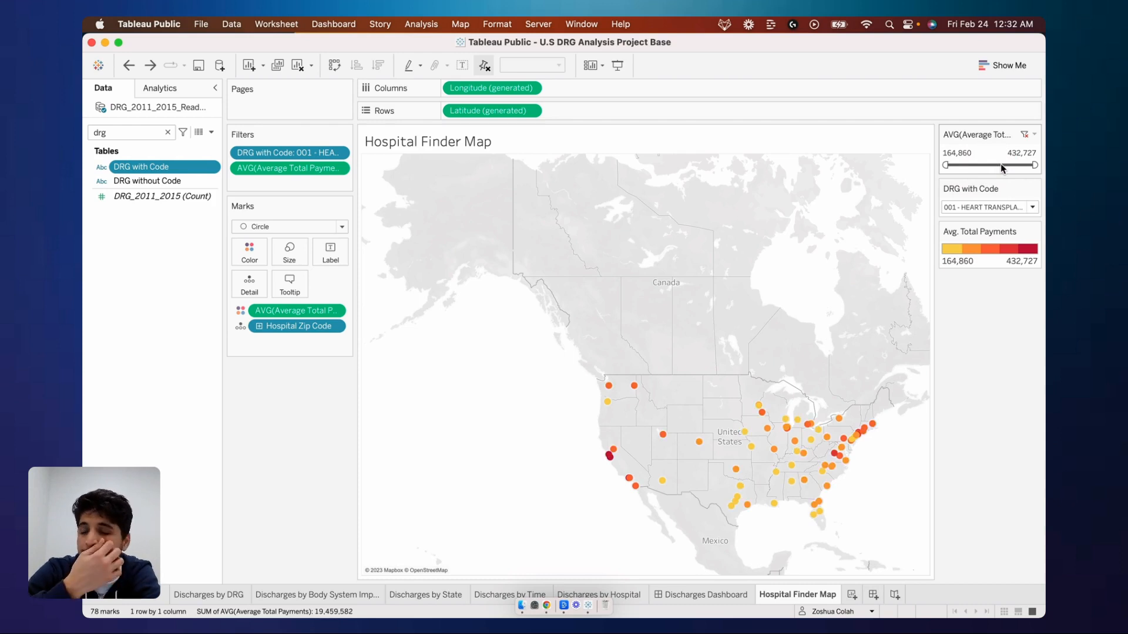
# - Retitle the payments range filter "Avg. Total Payments" and move it below the DRG with Code filter
pyautogui.click(1035, 135)
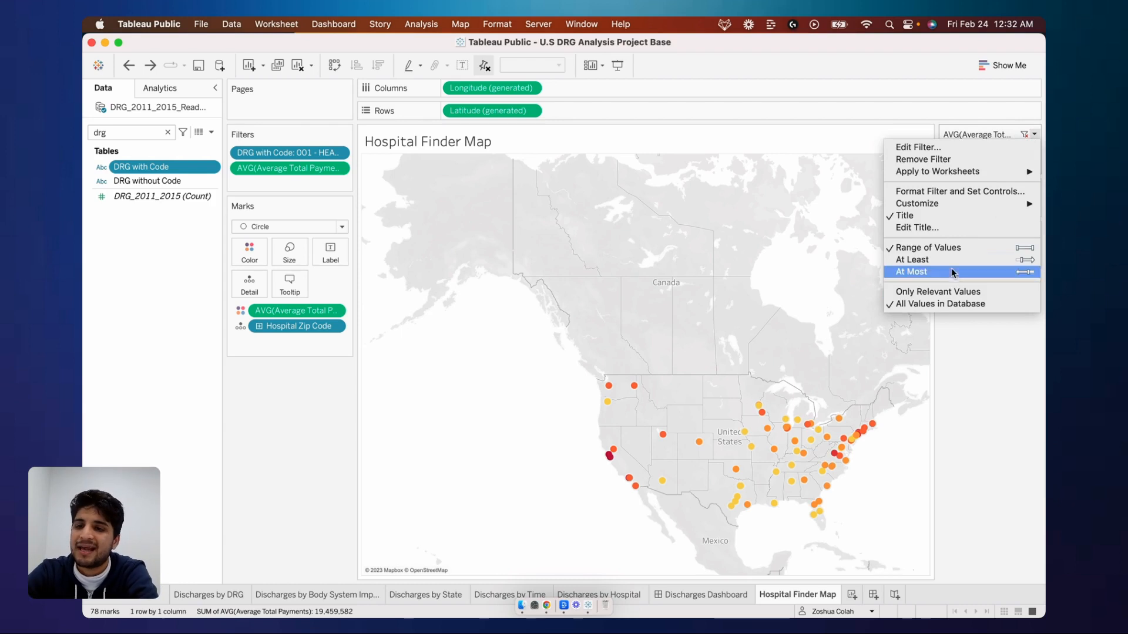
pyautogui.click(944, 232)
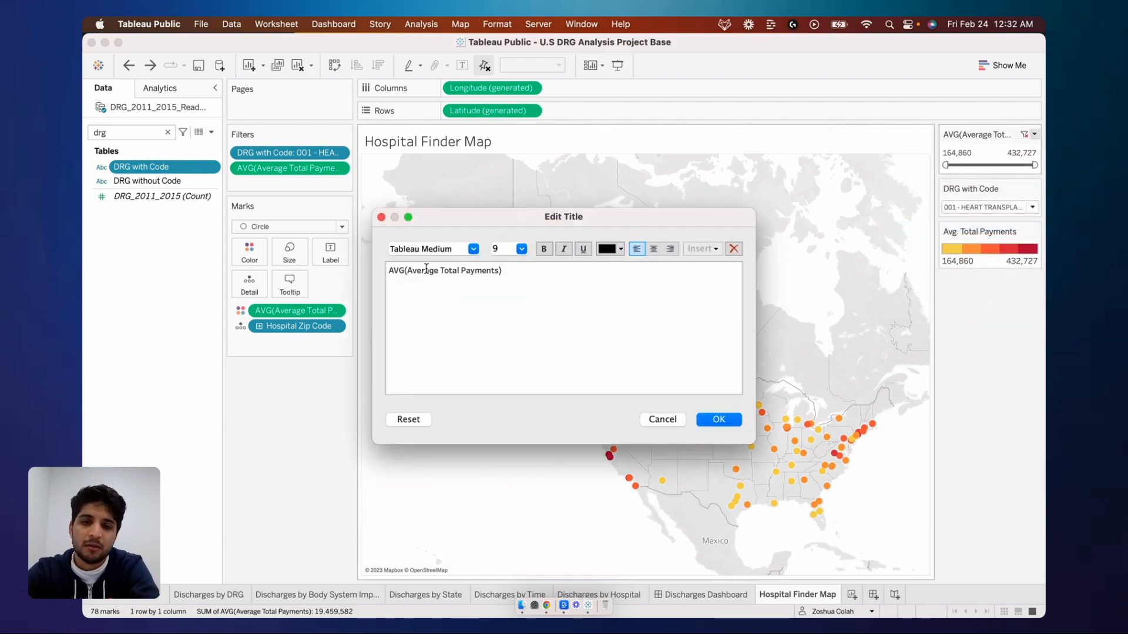
pyautogui.moveTo(389, 270); pyautogui.dragTo(440, 270)
pyautogui.write('Avg.')
pyautogui.press('super+Right')
pyautogui.press('BackSpace')
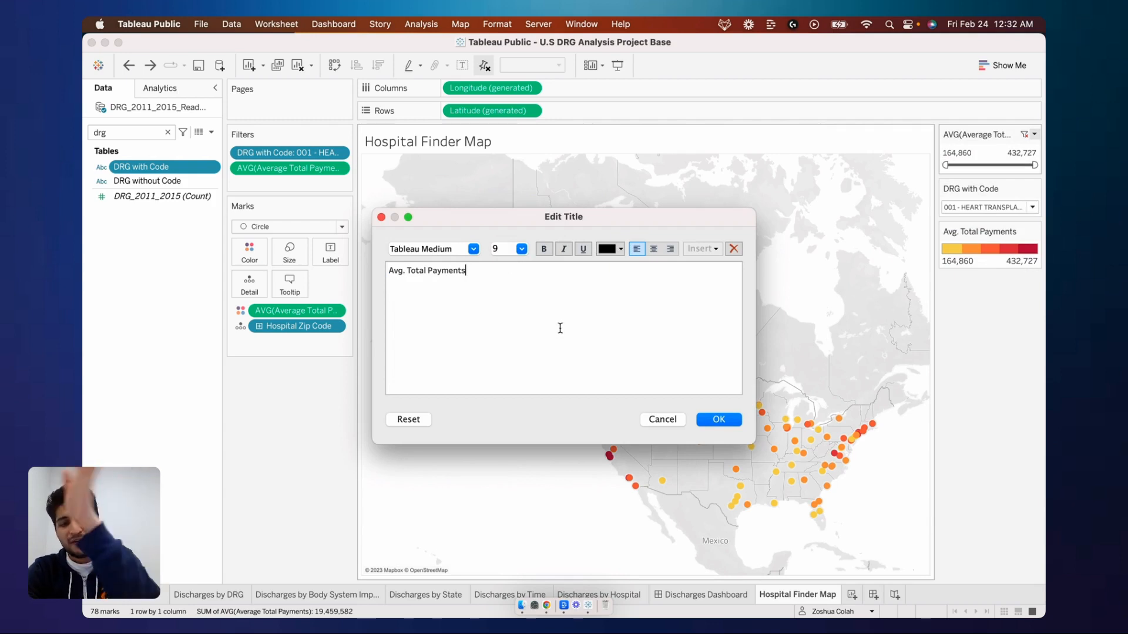
pyautogui.click(731, 421)
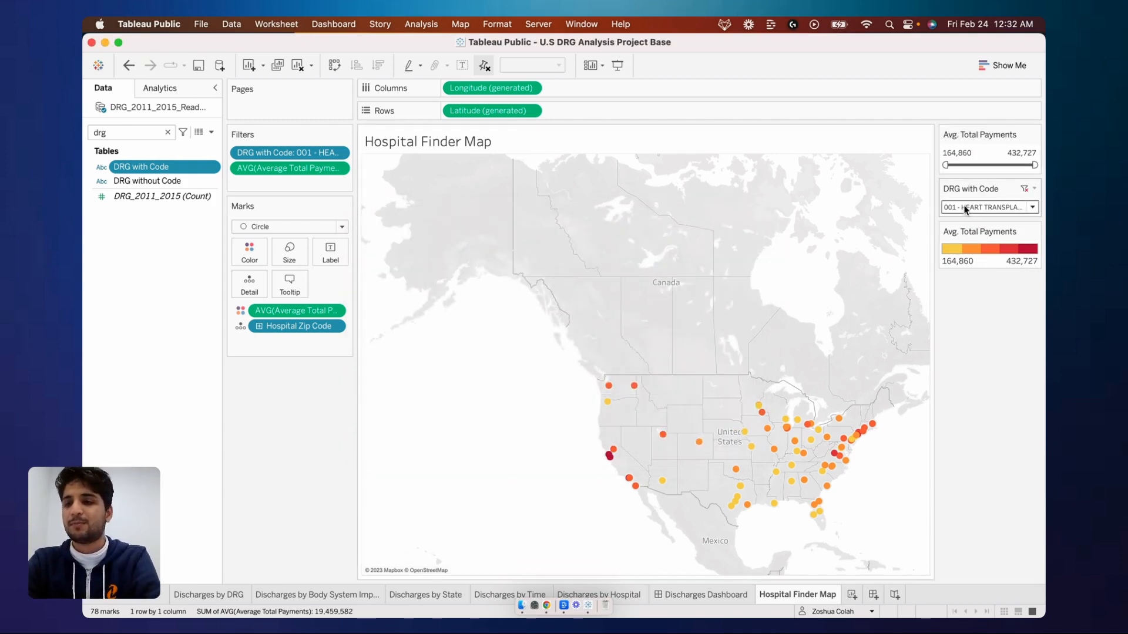
pyautogui.moveTo(977, 134); pyautogui.dragTo(978, 226)
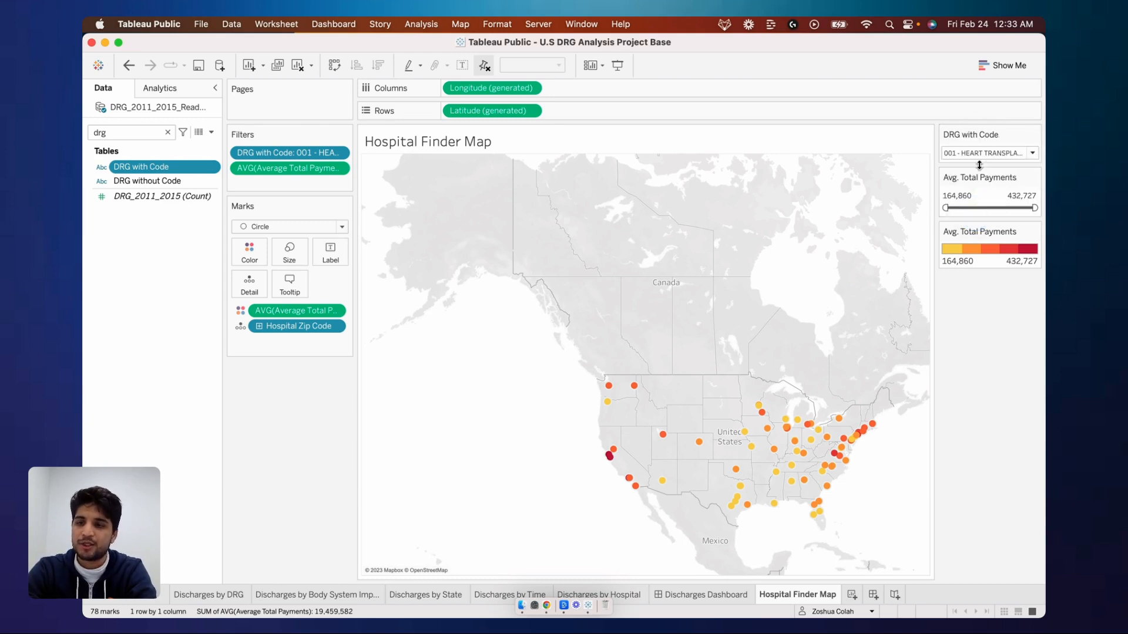
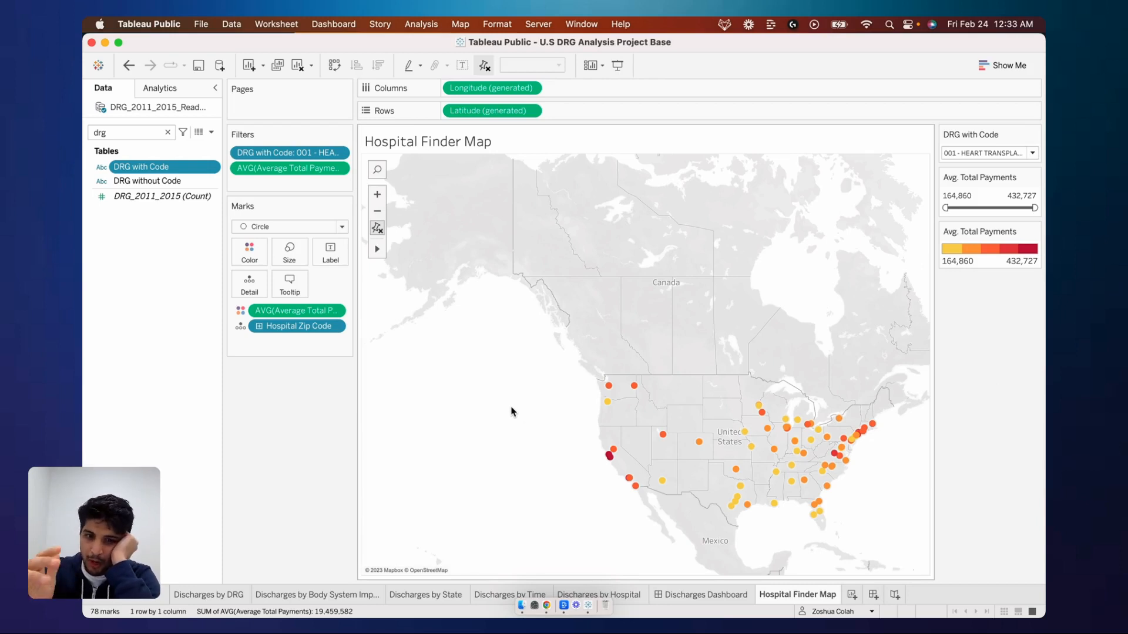
# - Set the map's background style to Streets and reset the map view to fit all hospital marks
pyautogui.rightClick(493, 368)
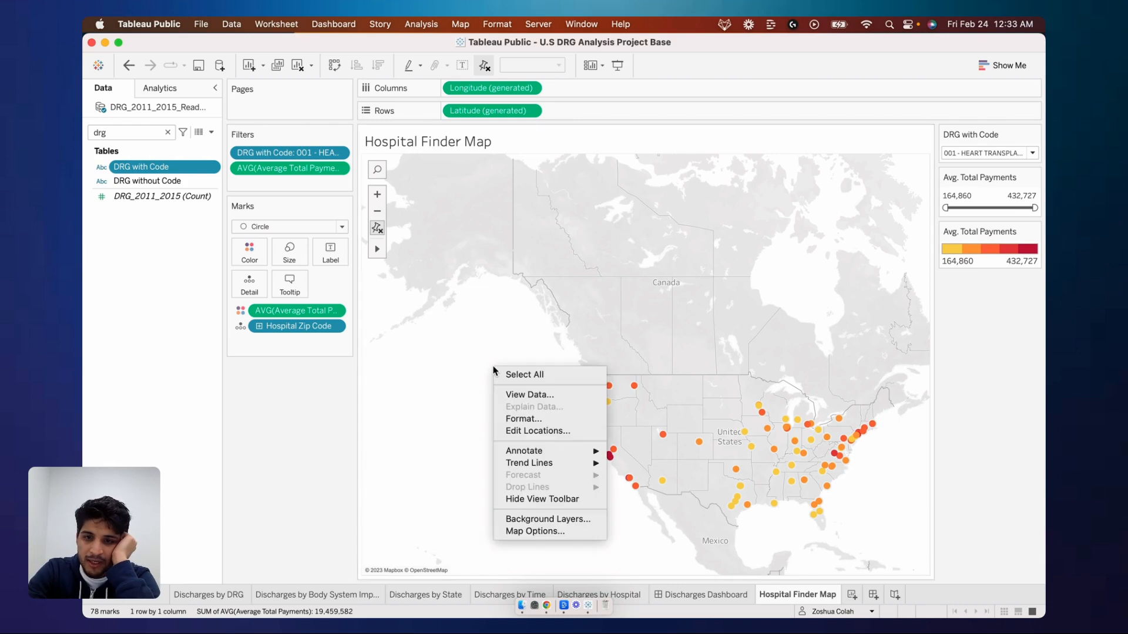
pyautogui.click(513, 519)
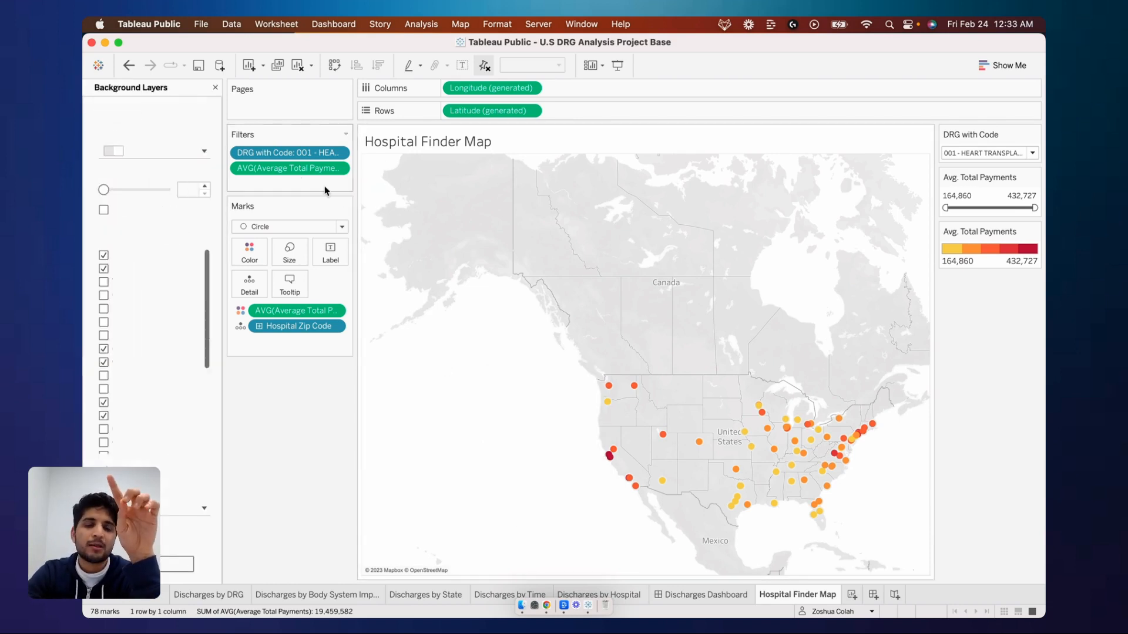
pyautogui.click(181, 152)
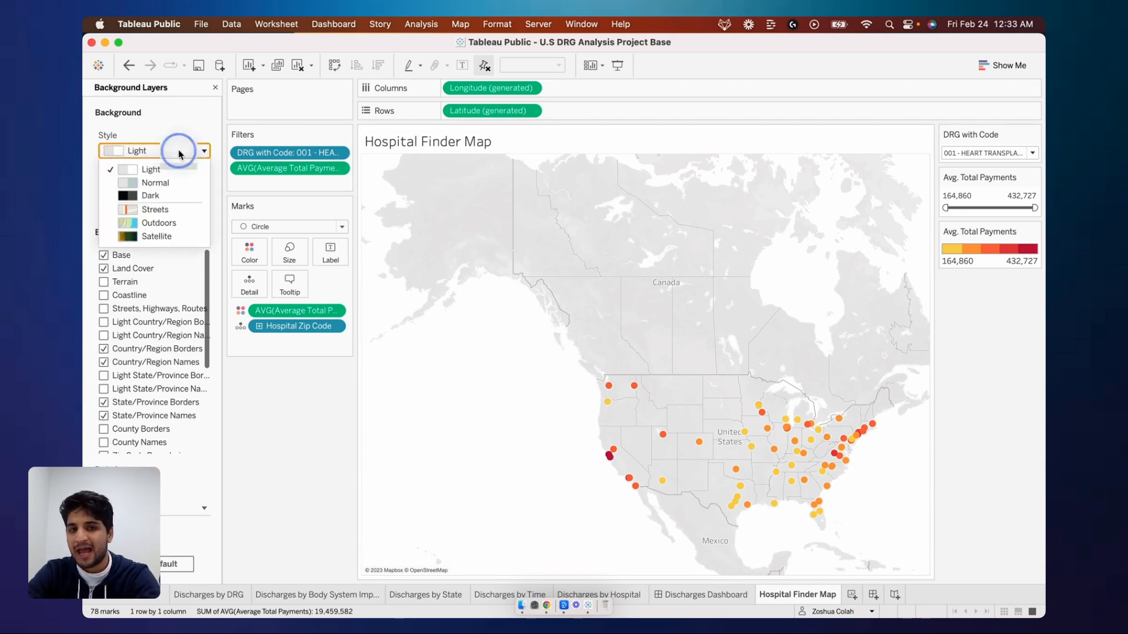
pyautogui.click(185, 215)
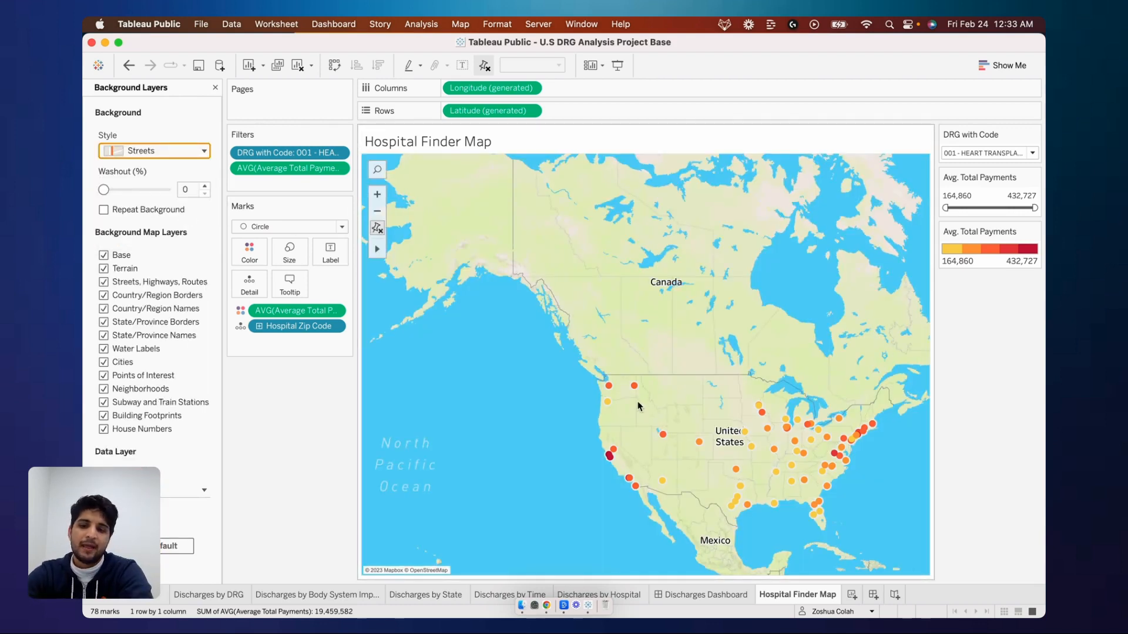
pyautogui.scroll(3, 634, 386)
pyautogui.scroll(5, 628, 370)
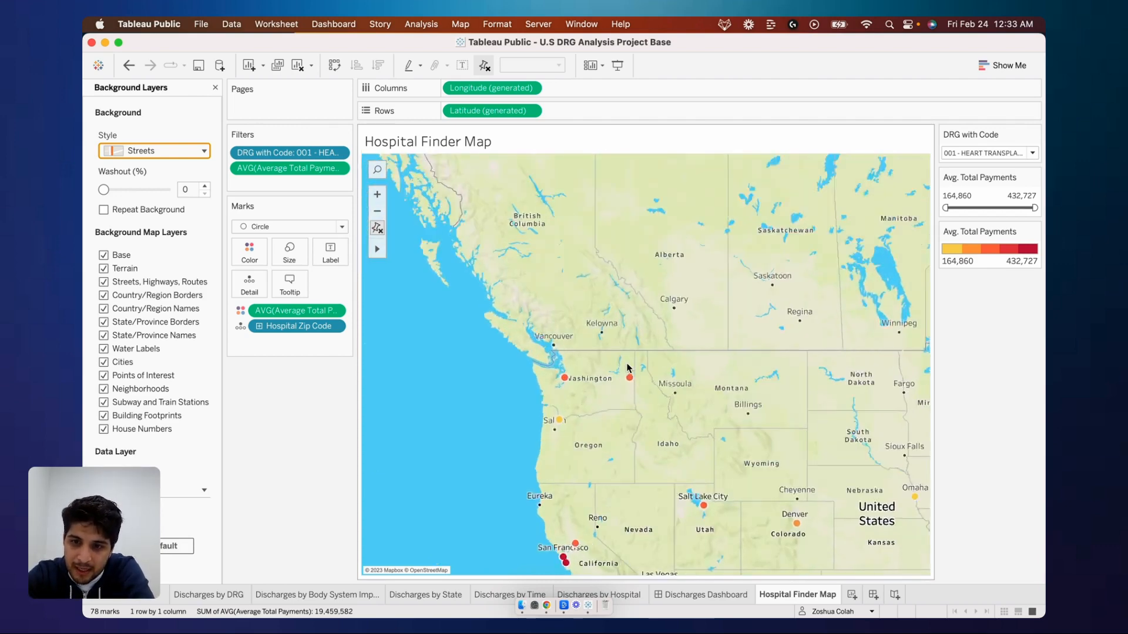
pyautogui.scroll(5, 638, 438)
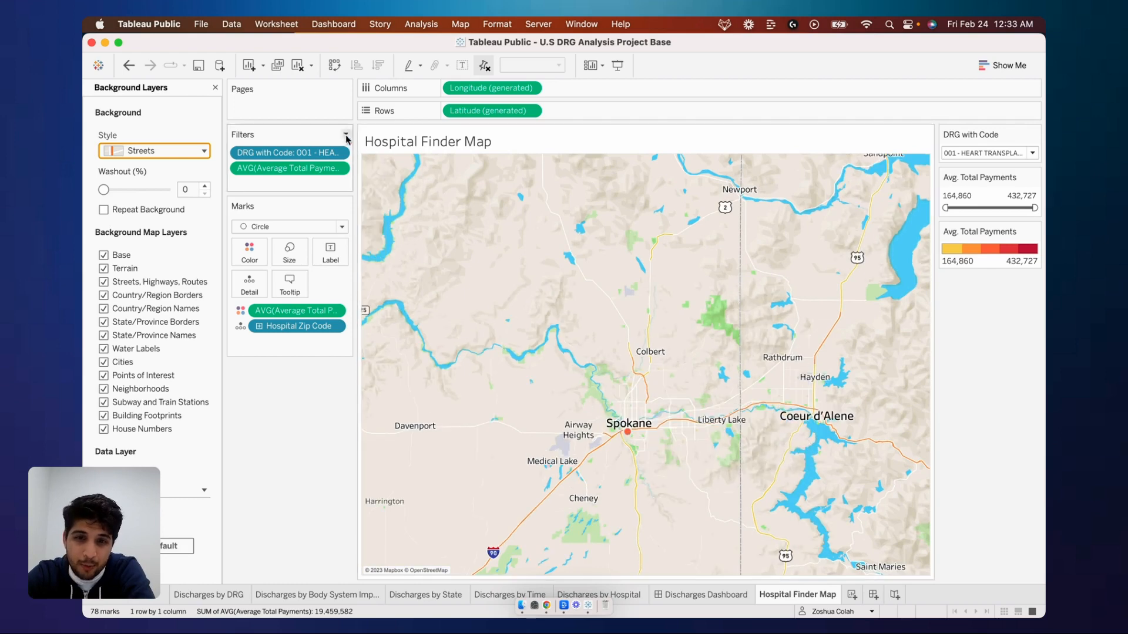
pyautogui.click(377, 228)
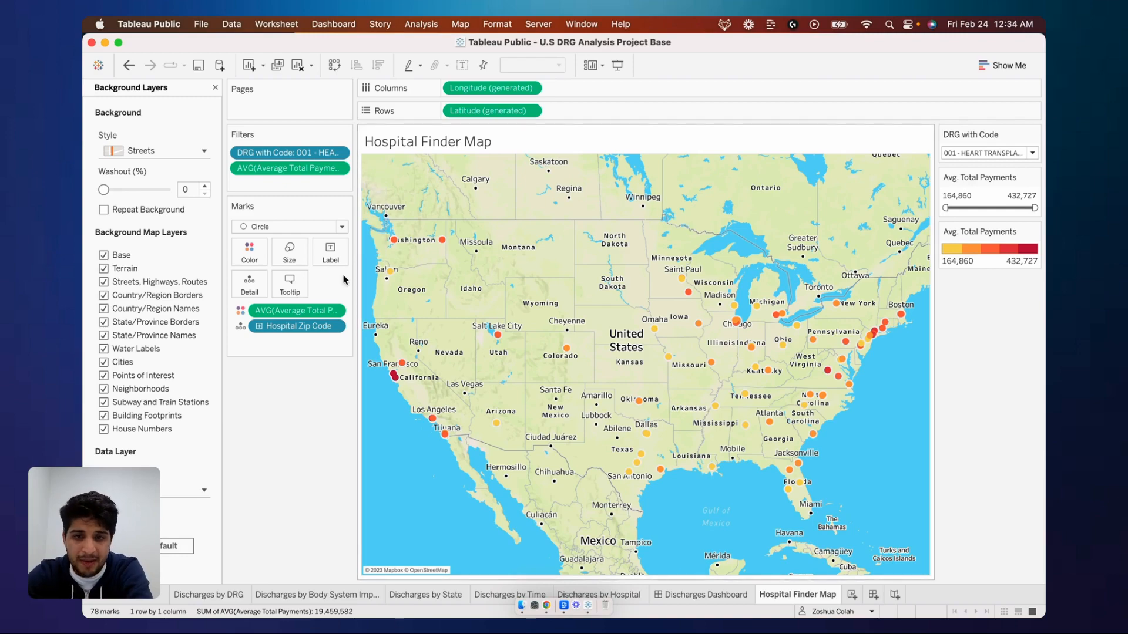
pyautogui.hotkey('ctrl', 'Left')
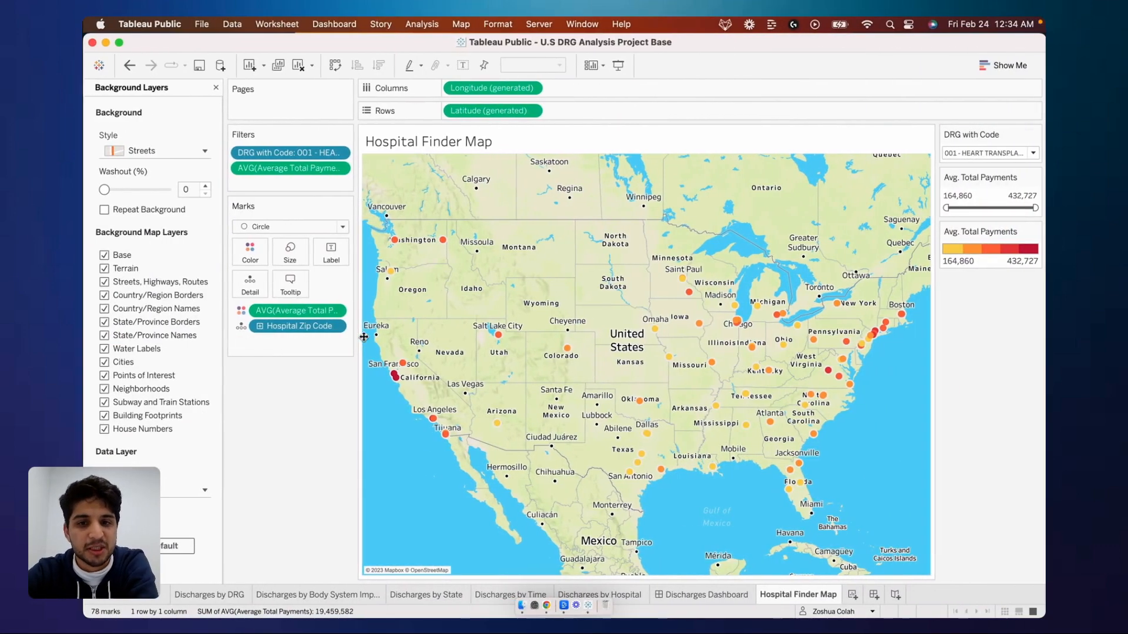
pyautogui.click(215, 89)
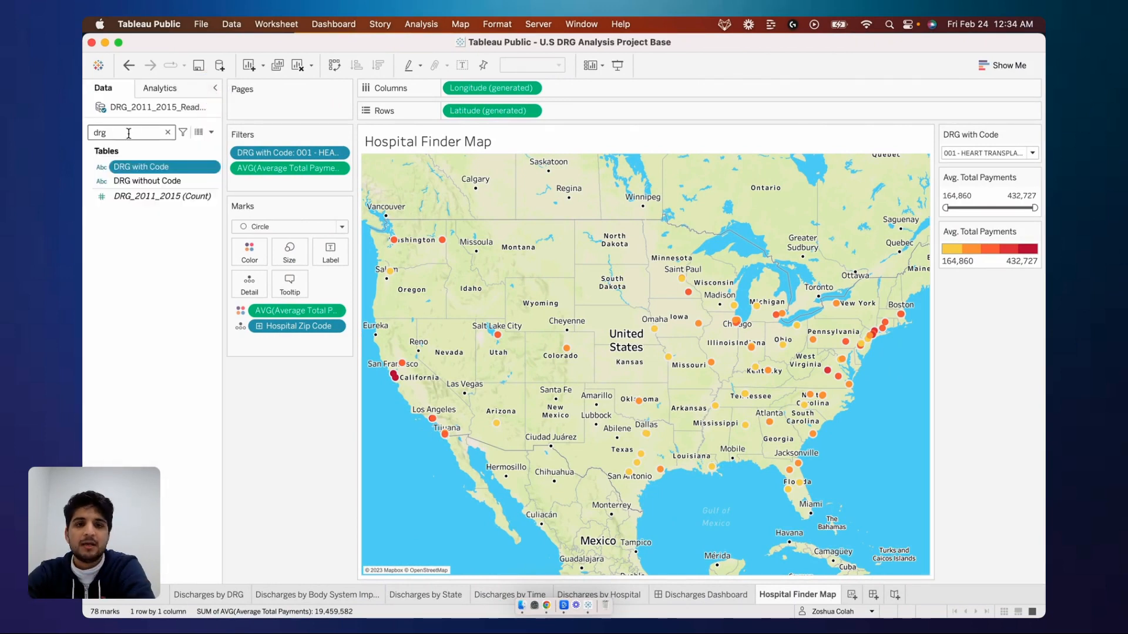
# - Search the data fields for "is" and show a filter for the Is Alaska or Hawaii field
pyautogui.doubleClick(128, 133)
pyautogui.press('BackSpace')
pyautogui.write('is')
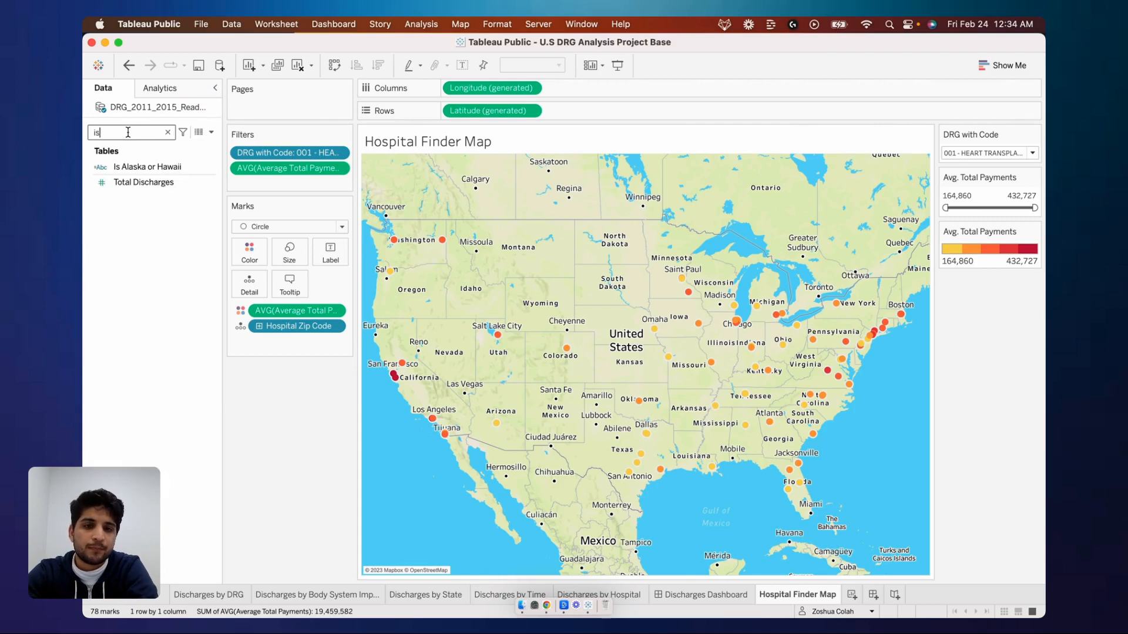
pyautogui.click(166, 168)
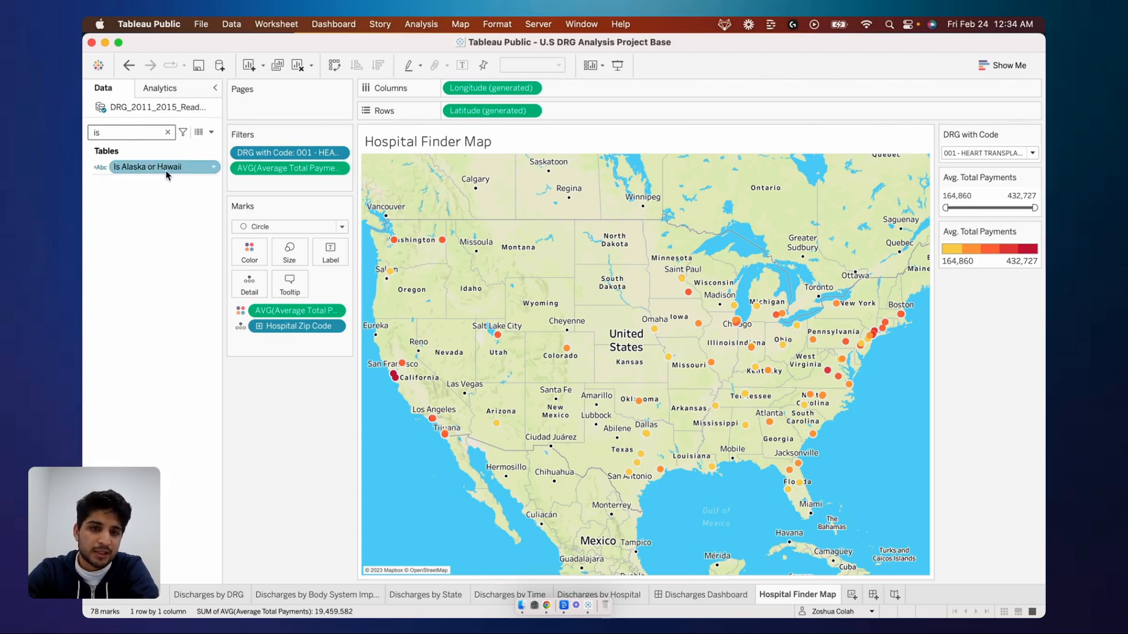
pyautogui.click(215, 170)
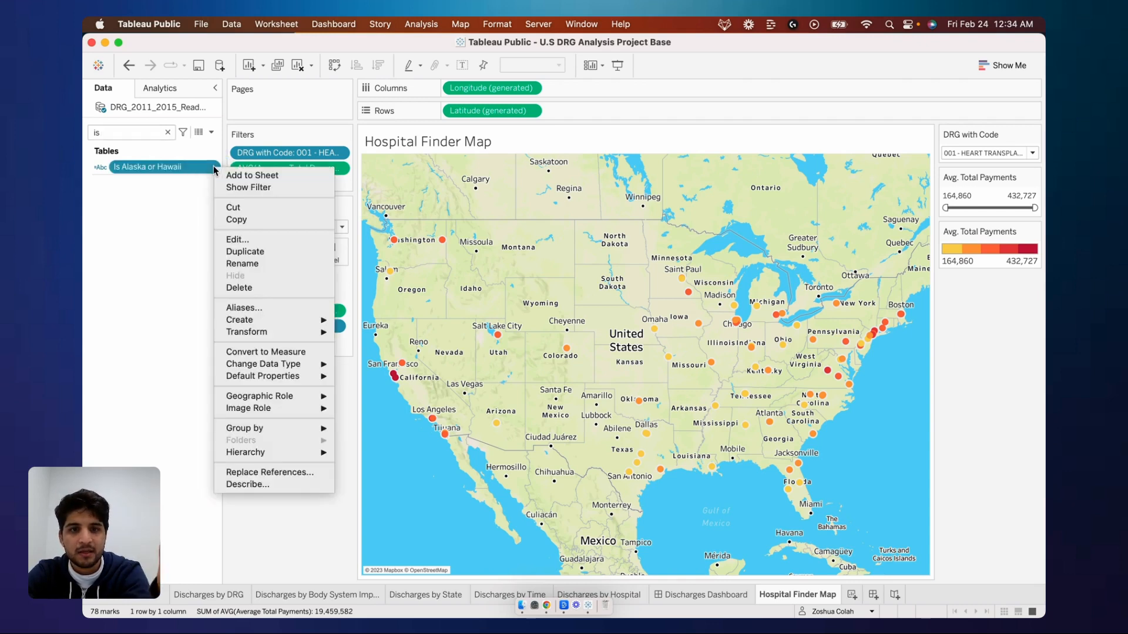
pyautogui.click(235, 189)
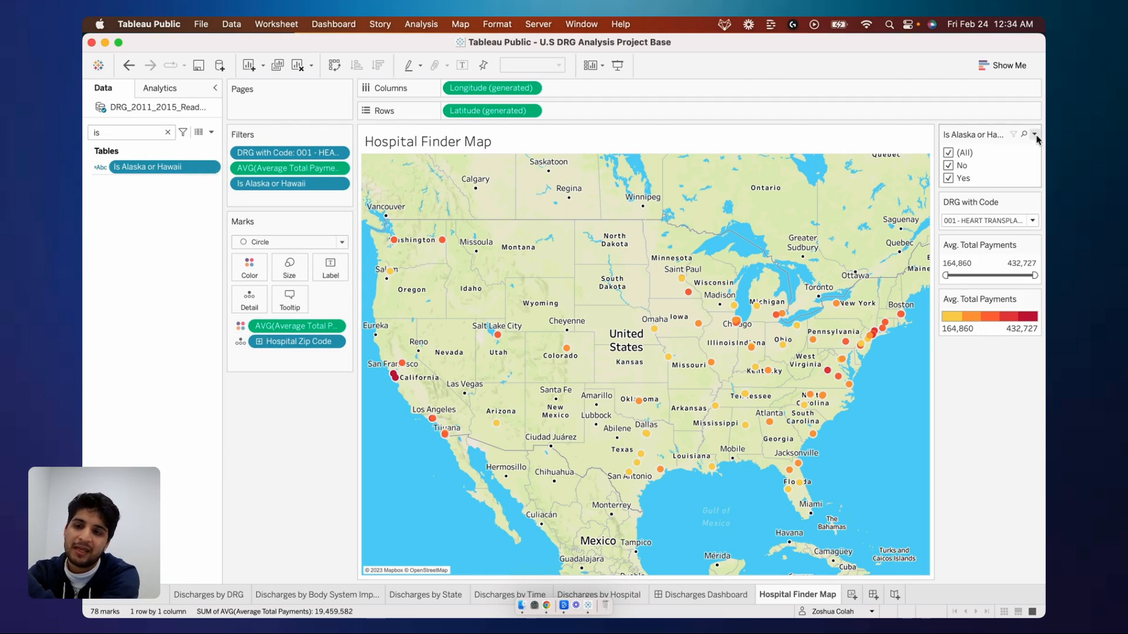
# - Make the Is Alaska or Hawaii filter a single-value dropdown set to No and move it below the Avg. Total Payments range filter
pyautogui.click(1034, 135)
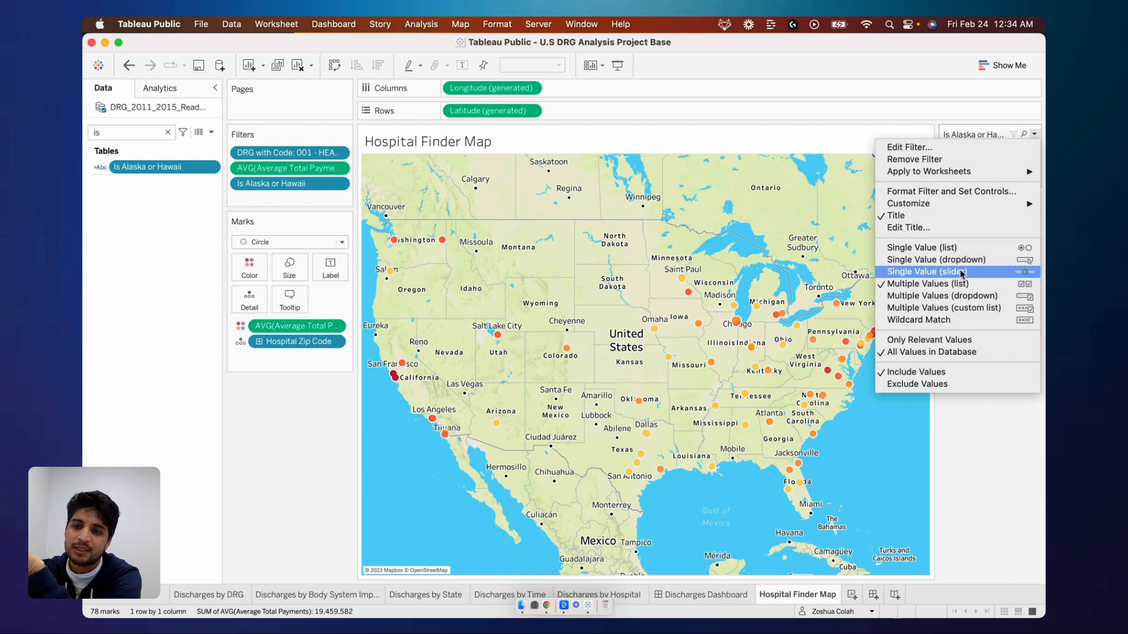
pyautogui.click(964, 249)
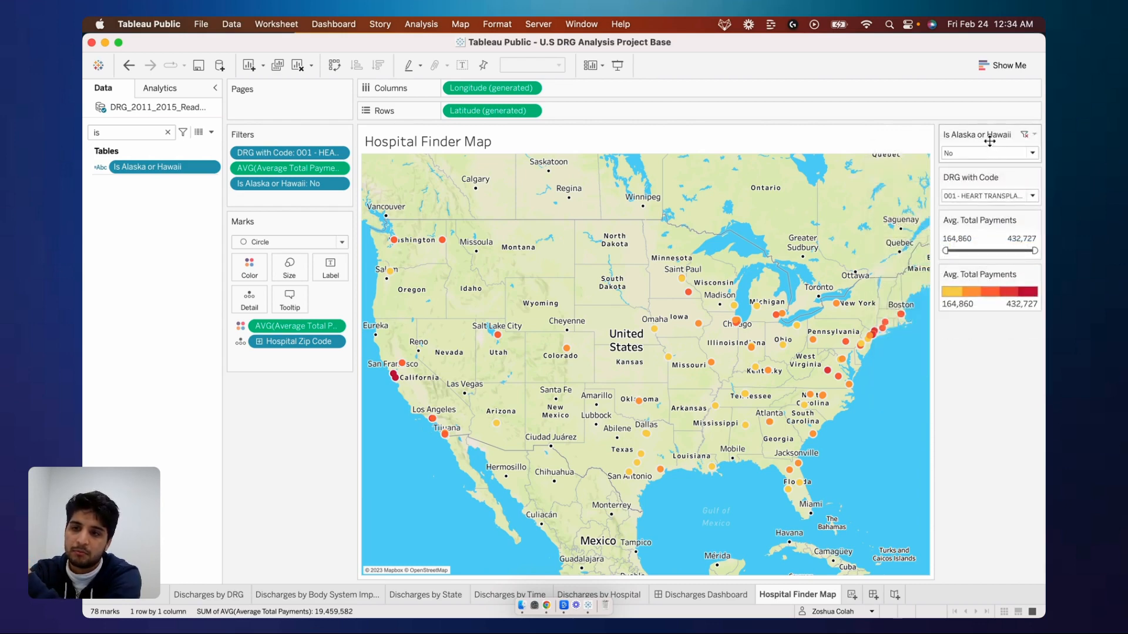
pyautogui.moveTo(987, 127); pyautogui.dragTo(966, 262)
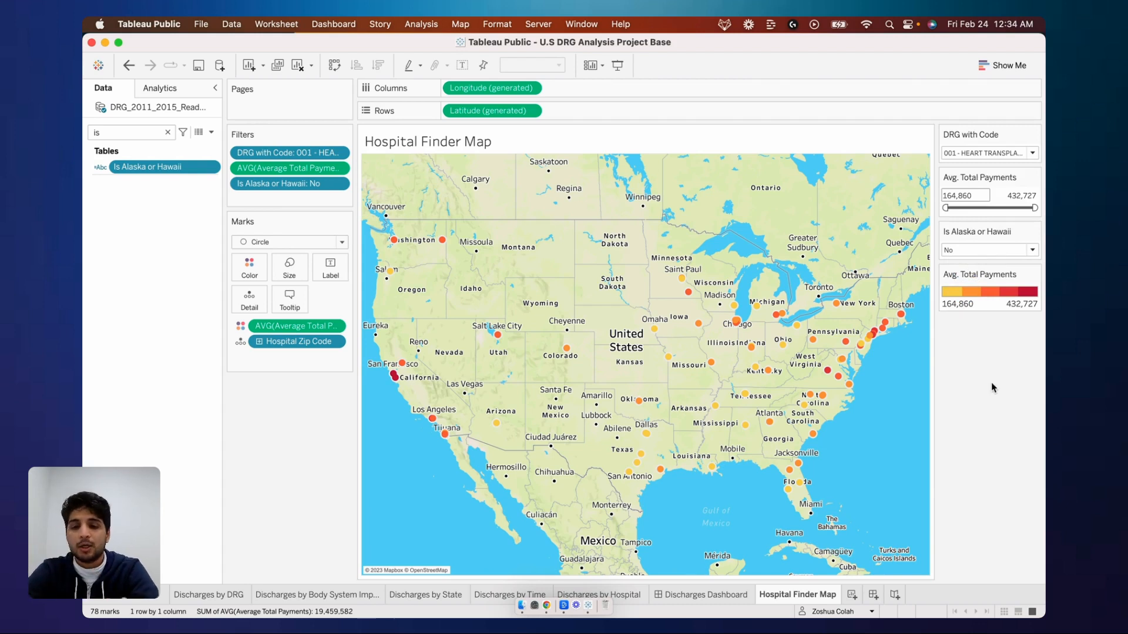
pyautogui.click(1027, 354)
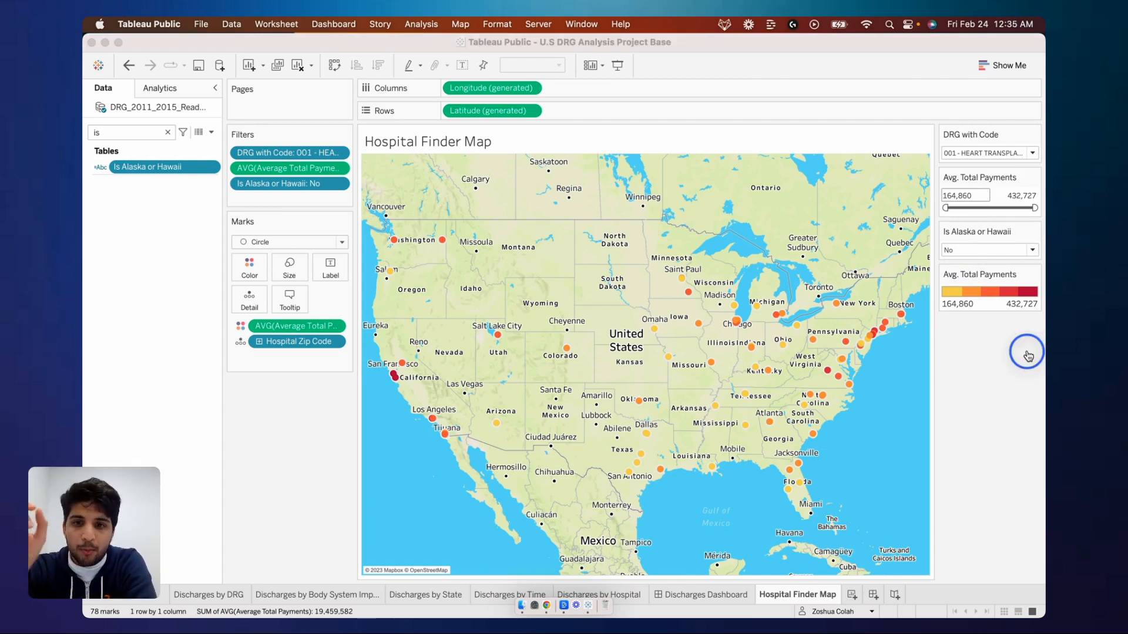
# - Clear the field search so that all data fields are listed
pyautogui.click(567, 363)
pyautogui.moveTo(566, 351)
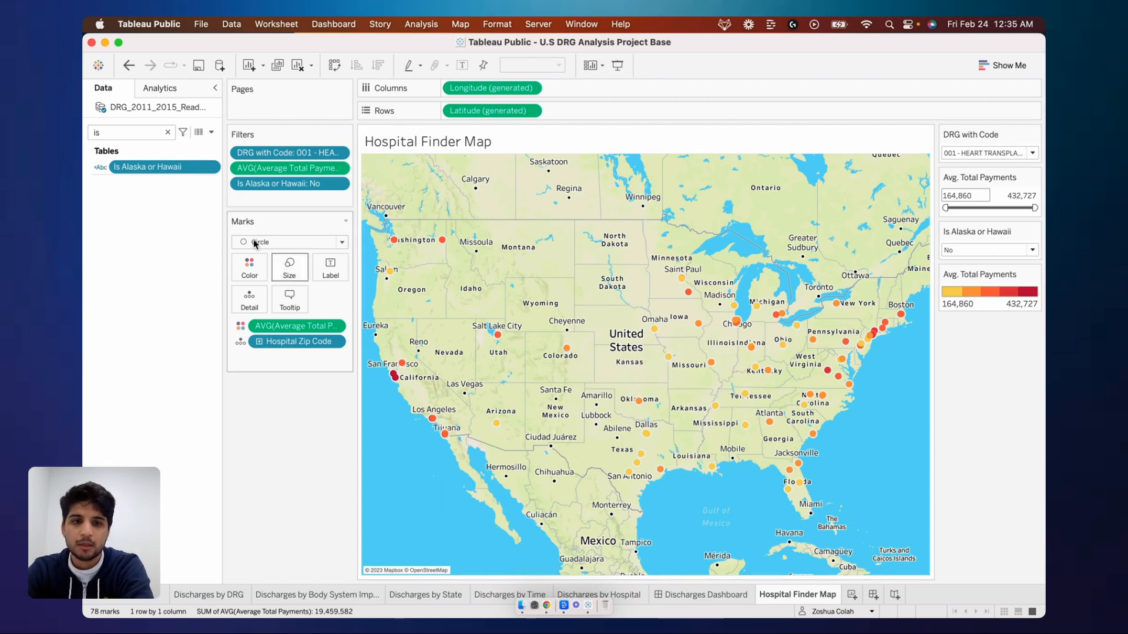
pyautogui.click(168, 133)
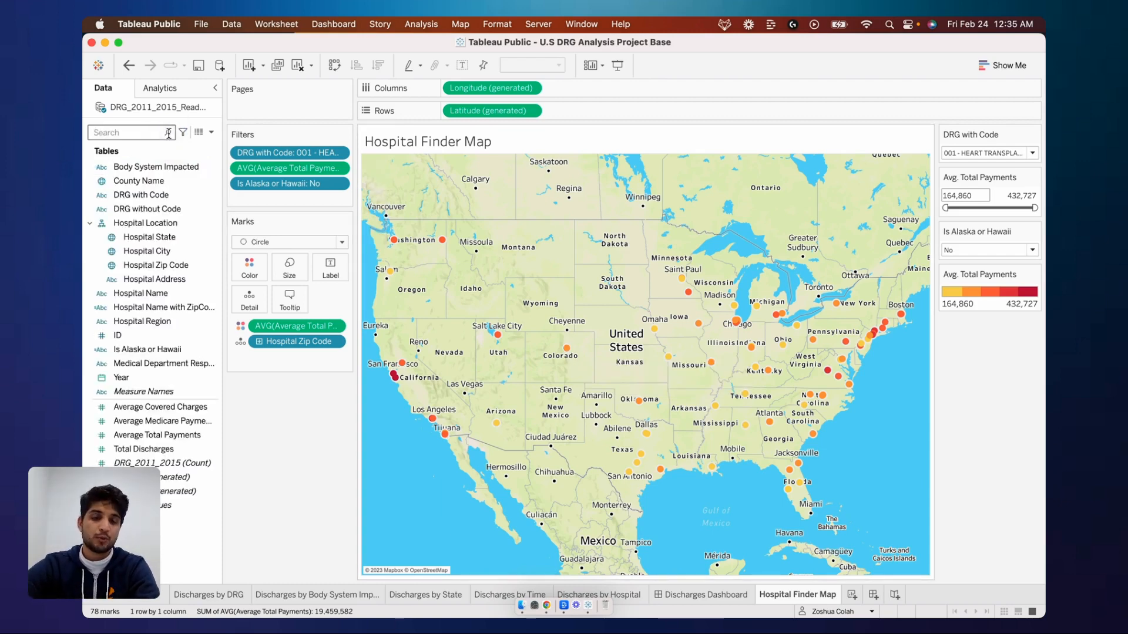
# - Search the data fields for "hospital" and add Hospital Name to the map's tooltip
pyautogui.click(294, 306)
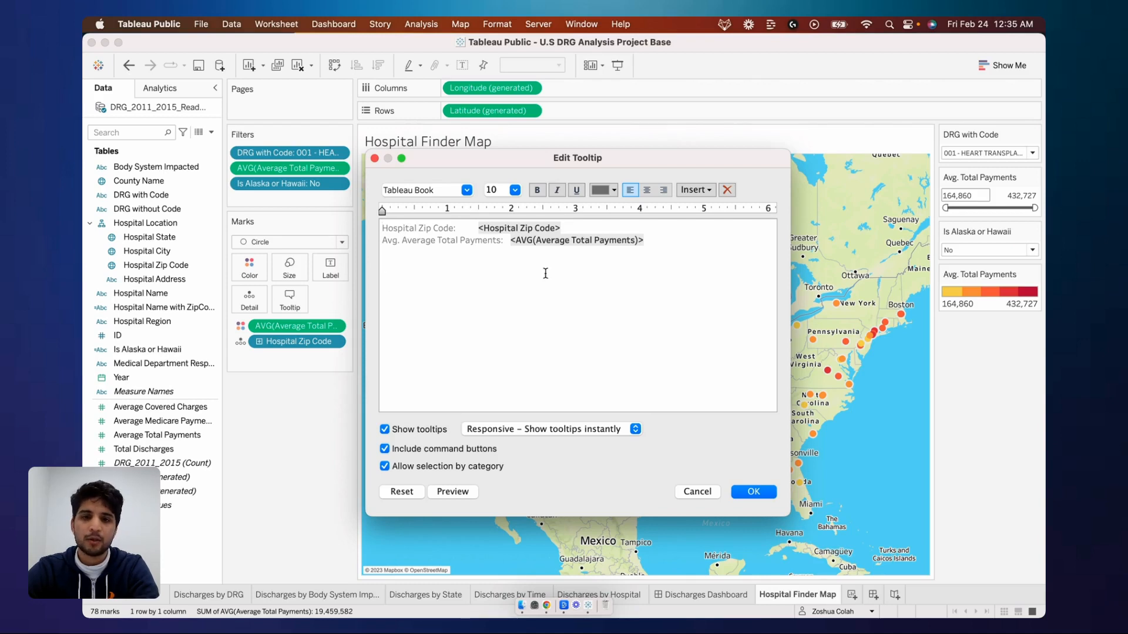
pyautogui.click(697, 492)
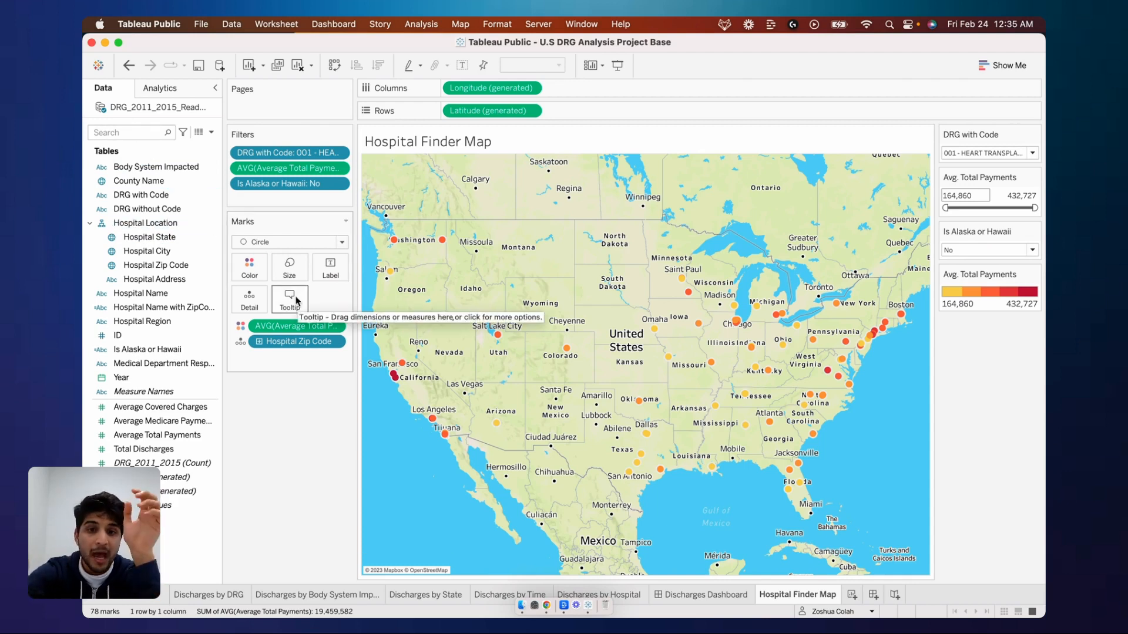
pyautogui.click(136, 130)
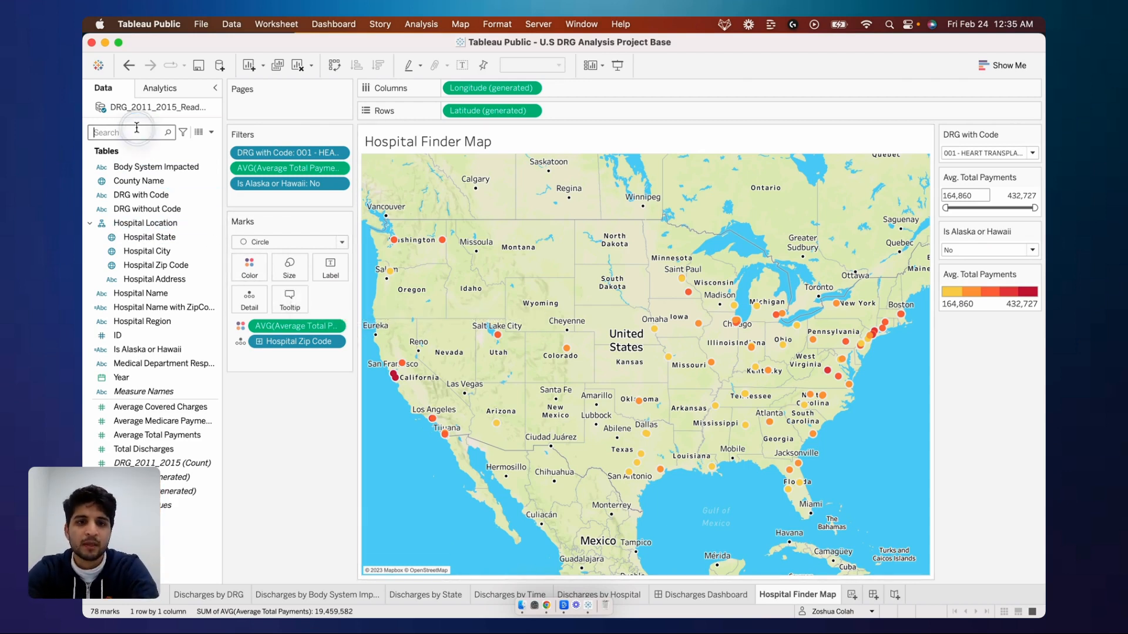
pyautogui.write('hospital')
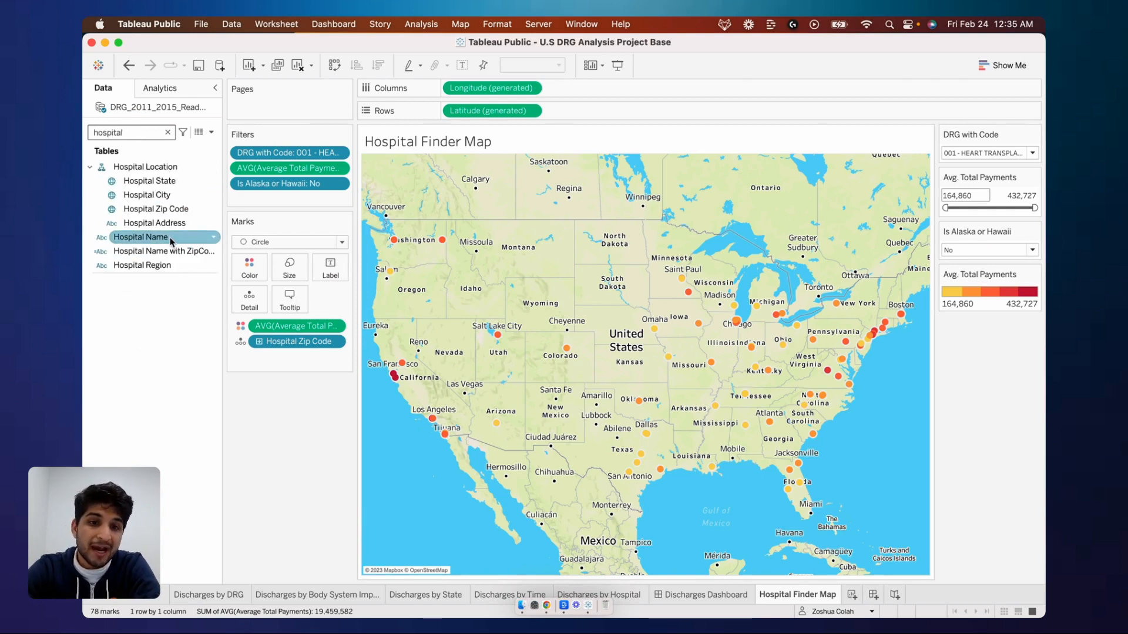
pyautogui.moveTo(159, 237); pyautogui.dragTo(299, 302)
pyautogui.click(134, 132)
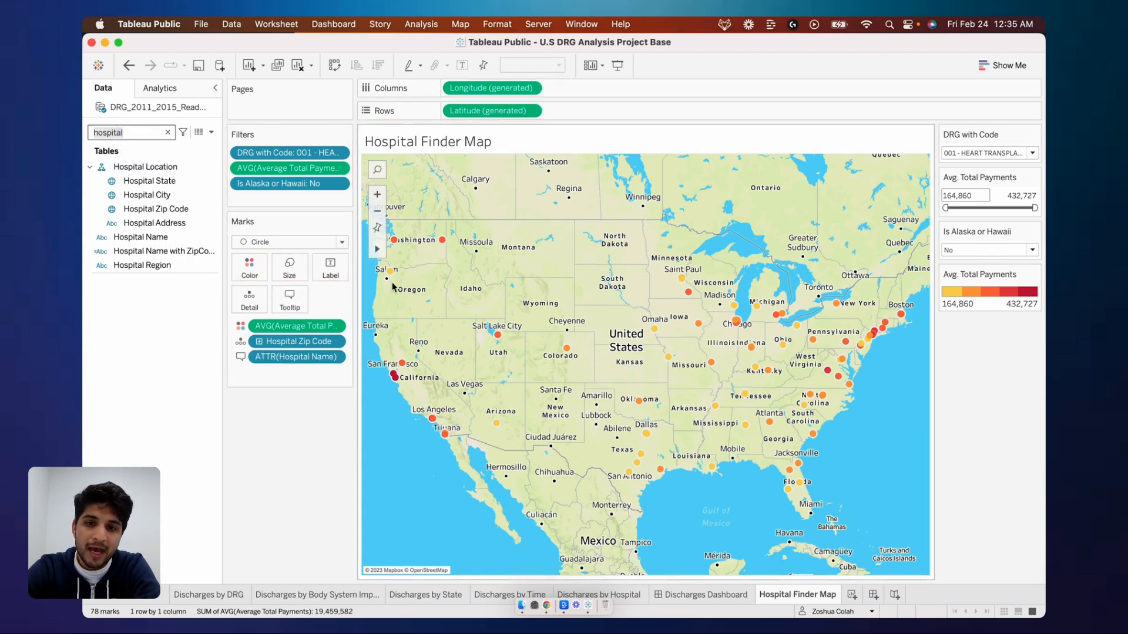
pyautogui.moveTo(443, 247)
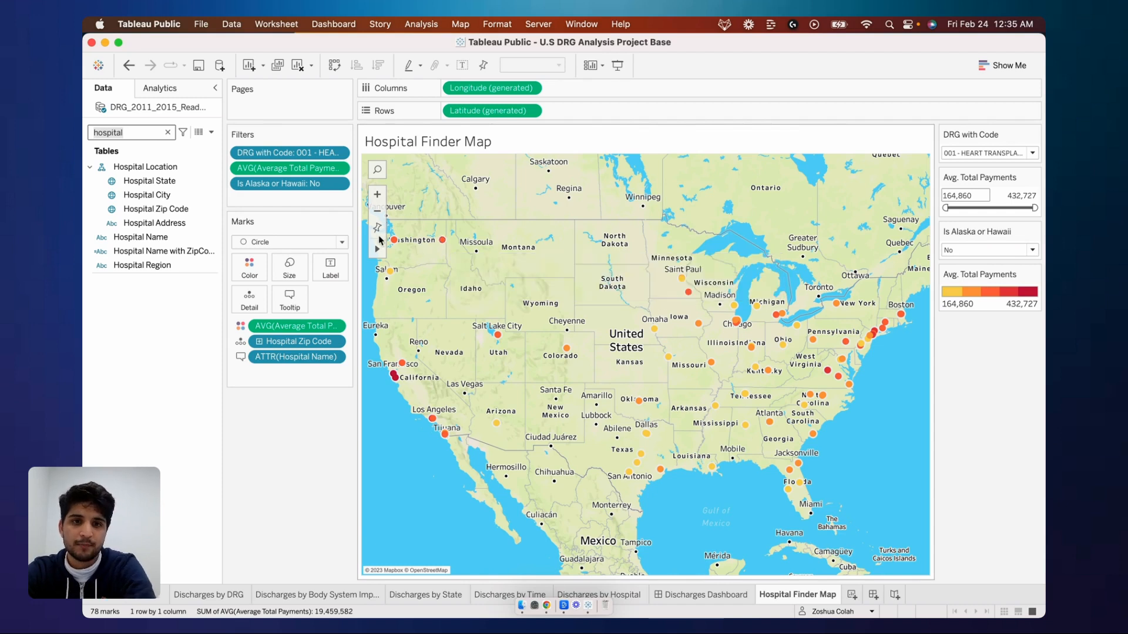
# - Add Hospital Address, Hospital City and Hospital State to the map's tooltip
pyautogui.moveTo(154, 223); pyautogui.dragTo(290, 298)
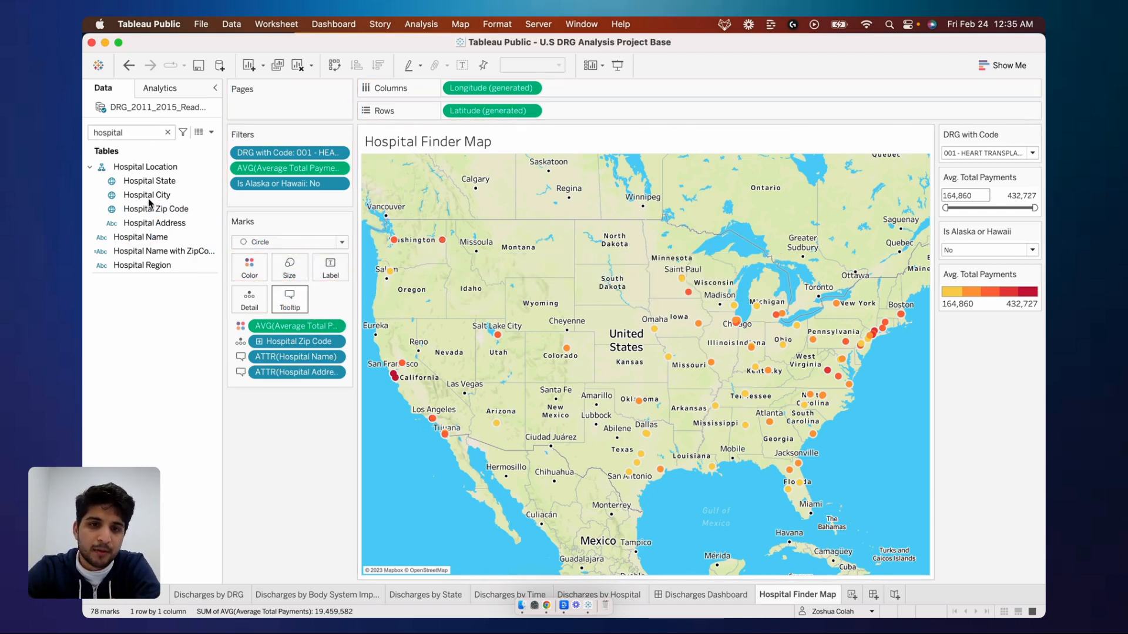
pyautogui.moveTo(153, 195)
pyautogui.mouseDown()
pyautogui.moveTo(376, 351)
pyautogui.moveTo(168, 200)
pyautogui.mouseUp()
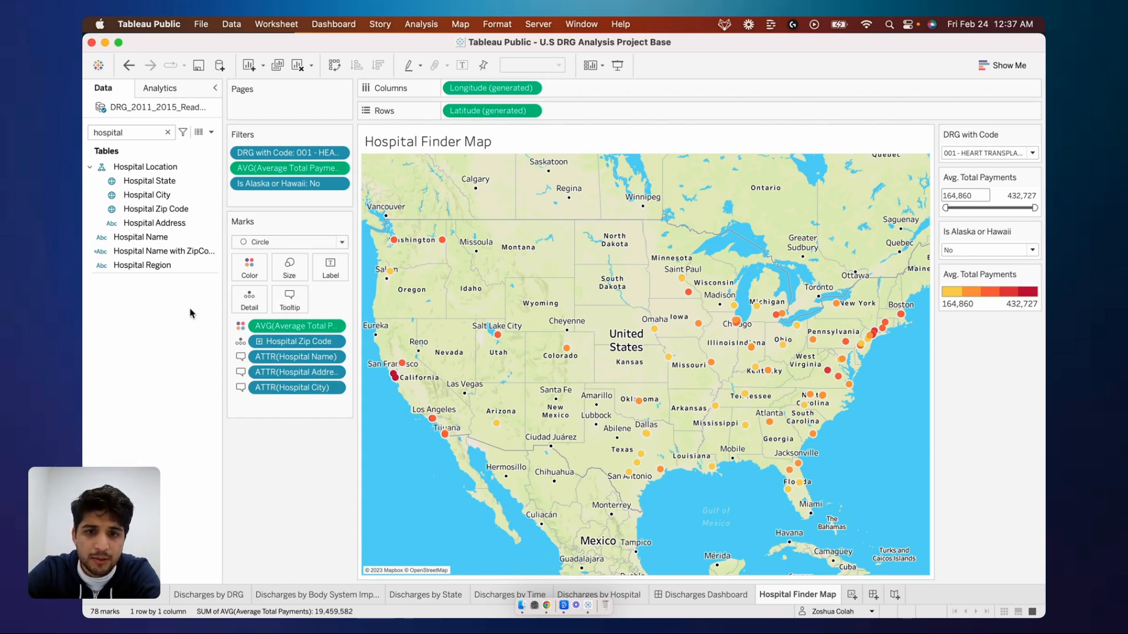
pyautogui.moveTo(499, 338)
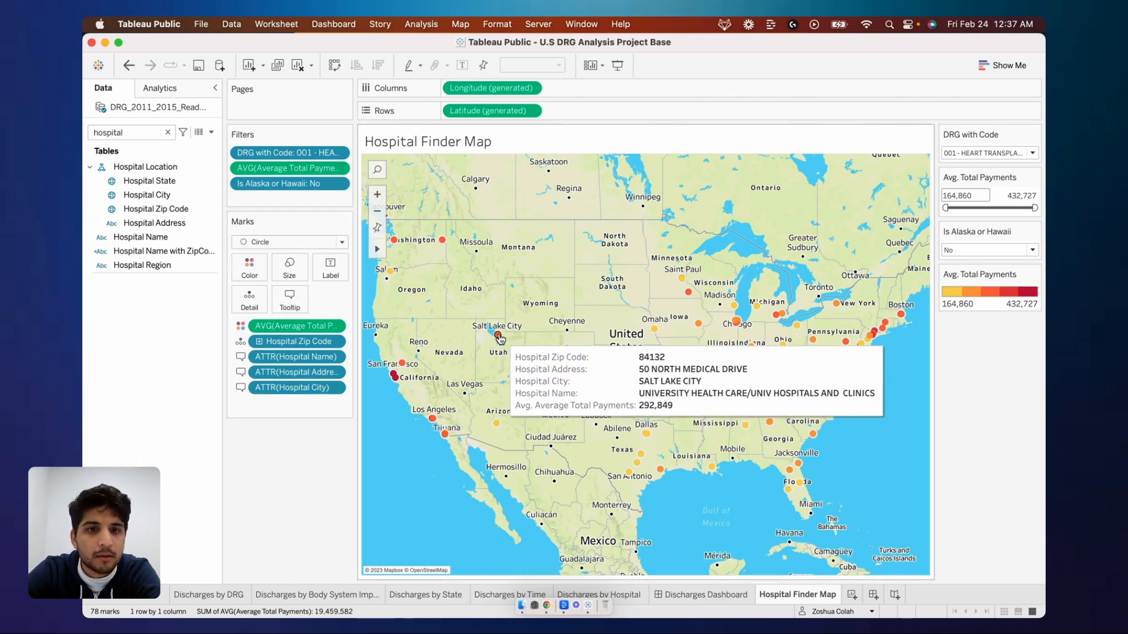
pyautogui.moveTo(167, 181); pyautogui.dragTo(294, 300)
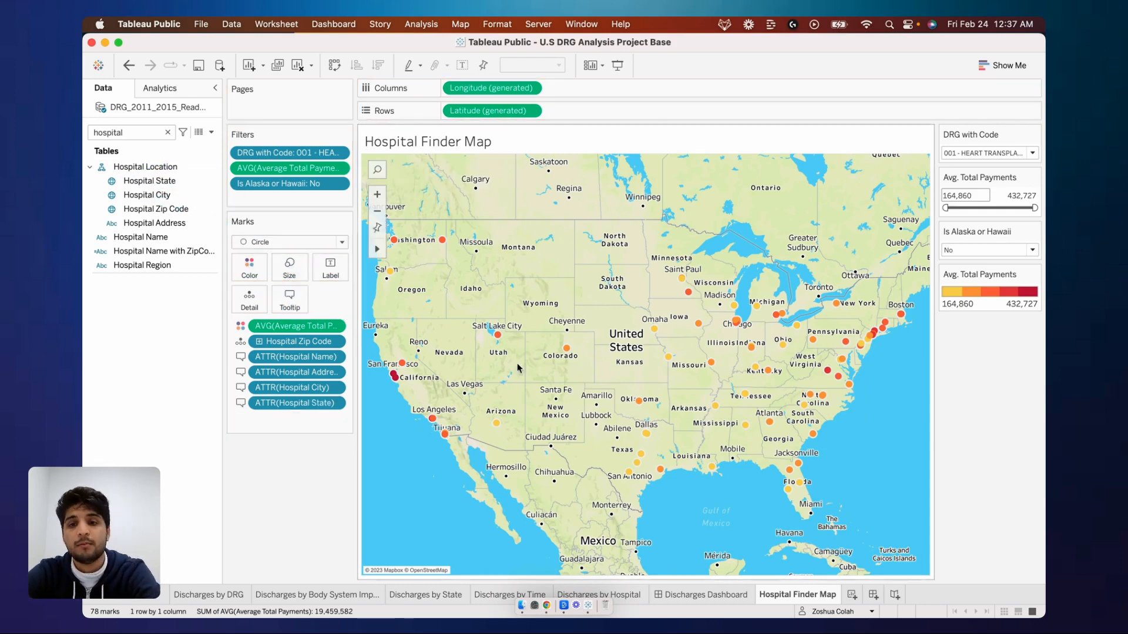
pyautogui.moveTo(564, 352)
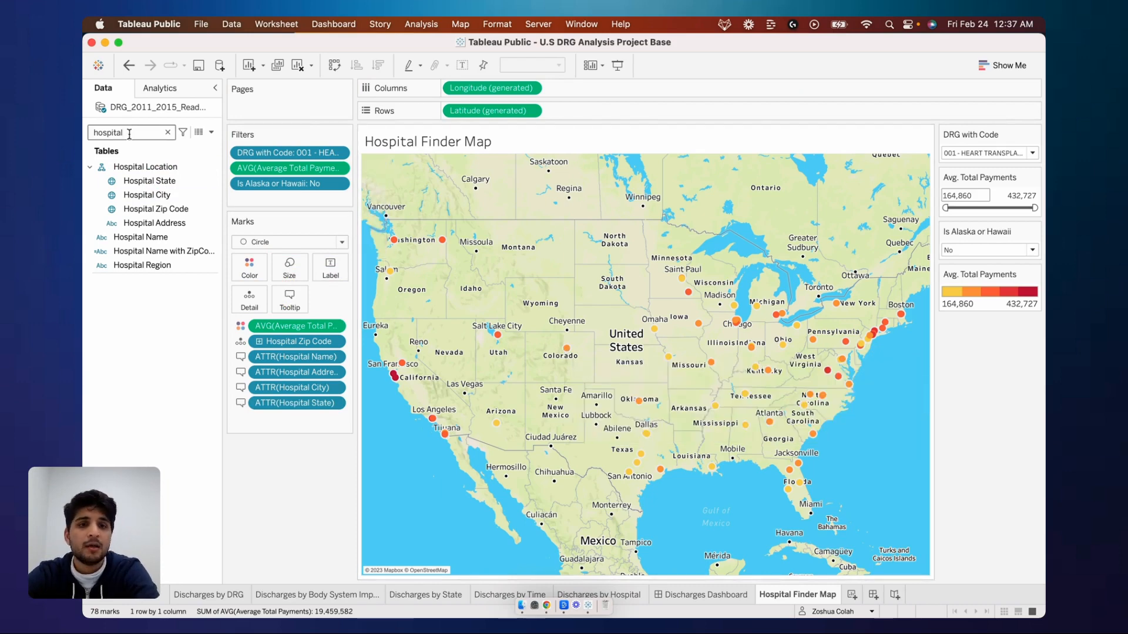
# - Replace the field search with "dischar" and add Total Discharges to the tooltip
pyautogui.press('BackSpace')
pyautogui.press('BackSpace')
pyautogui.press('BackSpace')
pyautogui.press('BackSpace')
pyautogui.press('BackSpace')
pyautogui.press('BackSpace')
pyautogui.press('BackSpace')
pyautogui.press('BackSpace')
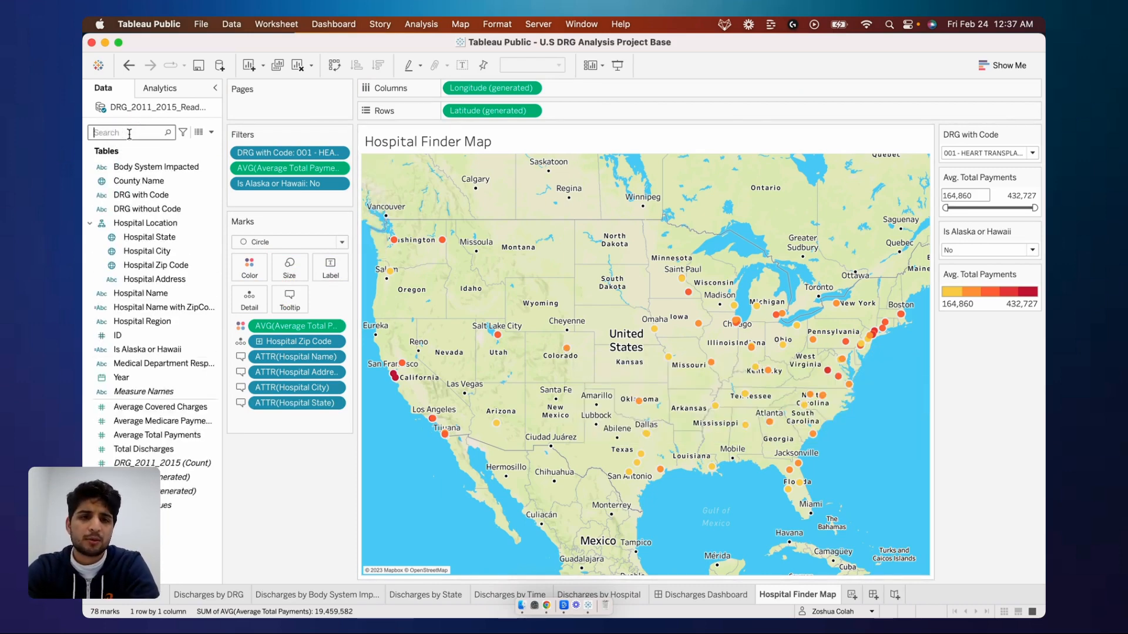
pyautogui.write('dischar')
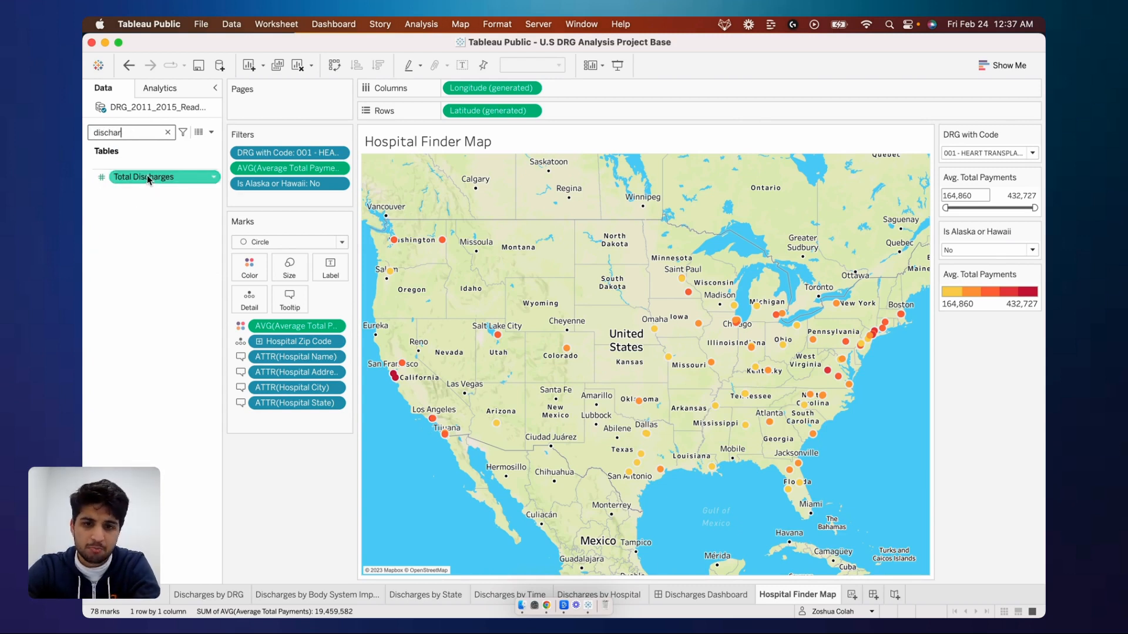
pyautogui.click(147, 176)
pyautogui.moveTo(148, 180); pyautogui.dragTo(291, 299)
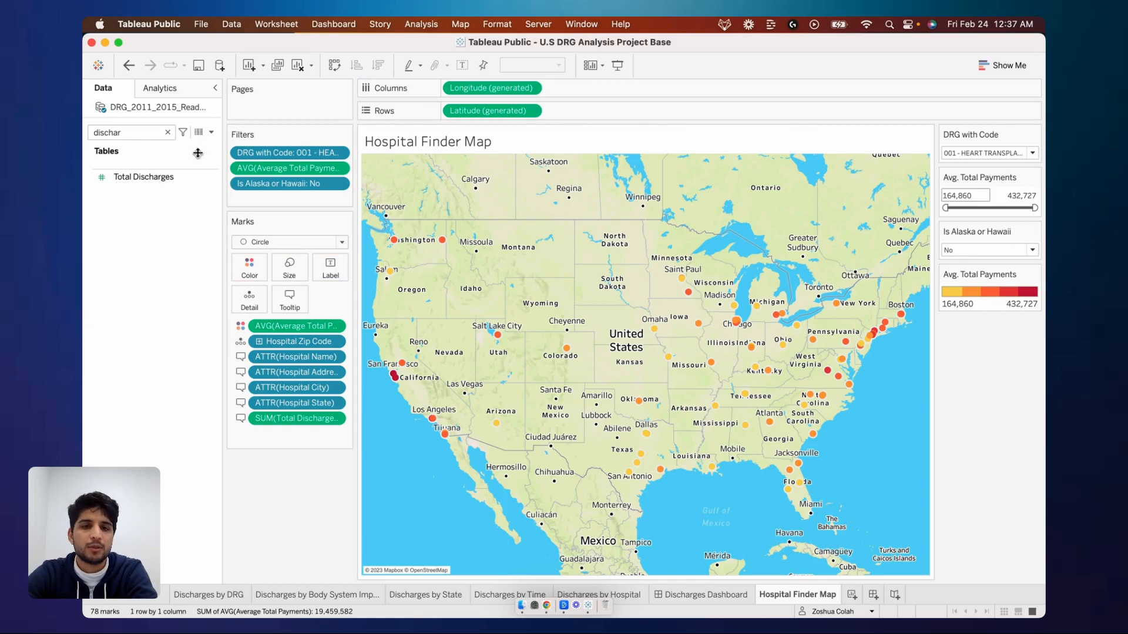
# - Clear the field search and add the Average Medicare Payments and Average Covered Charges measures to the tooltip
pyautogui.click(167, 132)
pyautogui.click(155, 422)
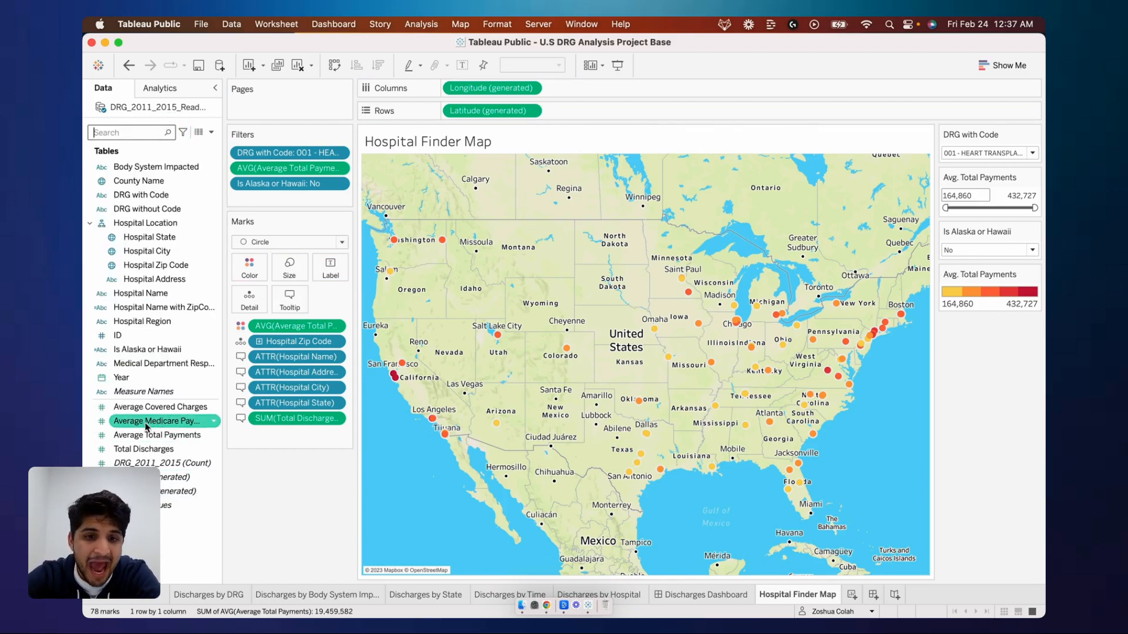
pyautogui.moveTo(146, 426); pyautogui.dragTo(294, 303)
pyautogui.click(167, 409)
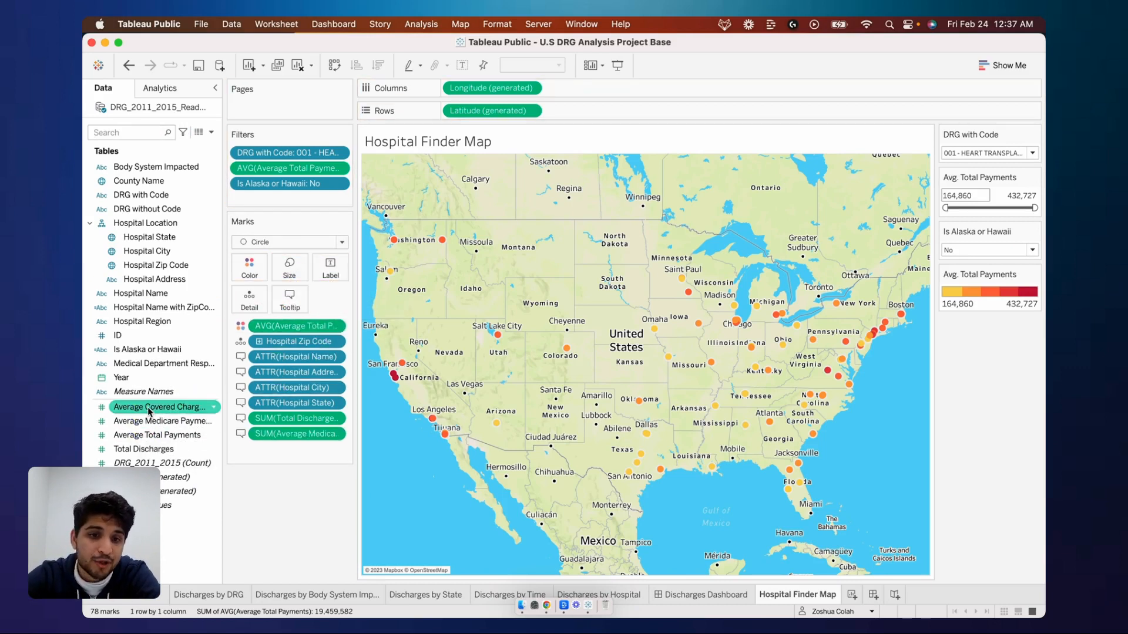
pyautogui.moveTo(167, 412); pyautogui.dragTo(297, 299)
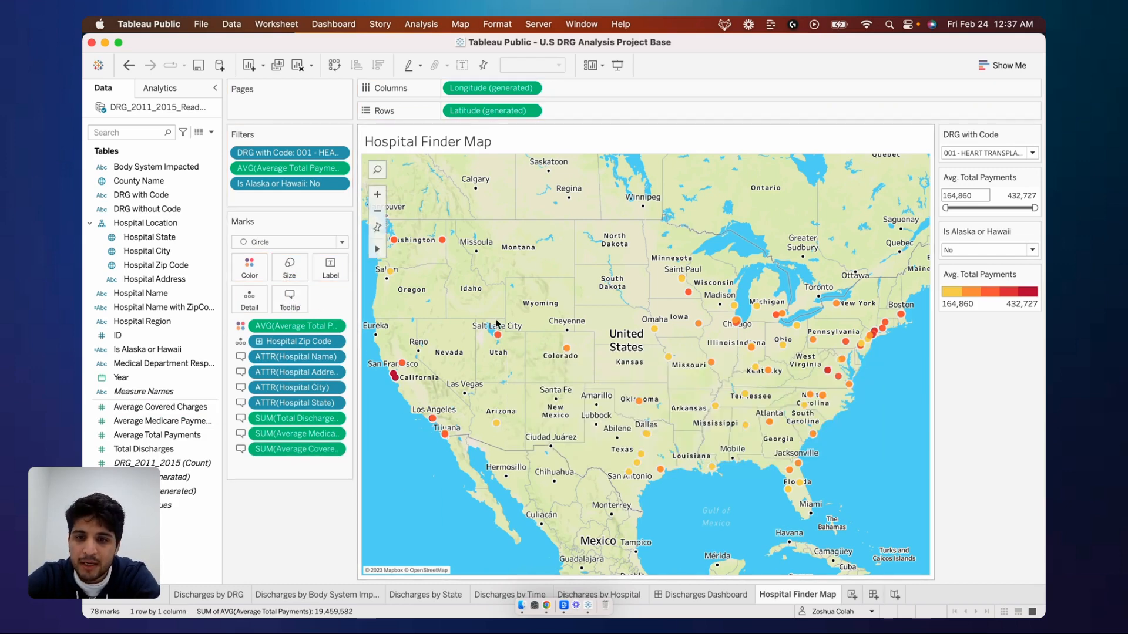
pyautogui.moveTo(497, 331)
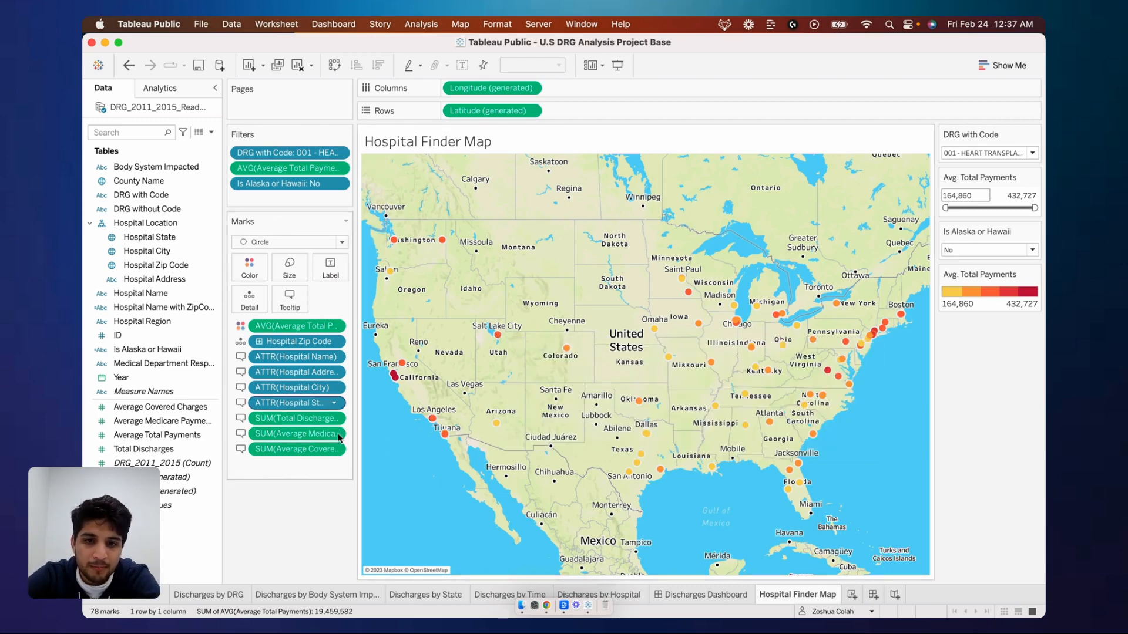
# - Change the aggregation of the Average Medicare Payments and Average Covered Charges tooltip measures to Average
pyautogui.moveTo(355, 436); pyautogui.dragTo(399, 429)
pyautogui.click(377, 434)
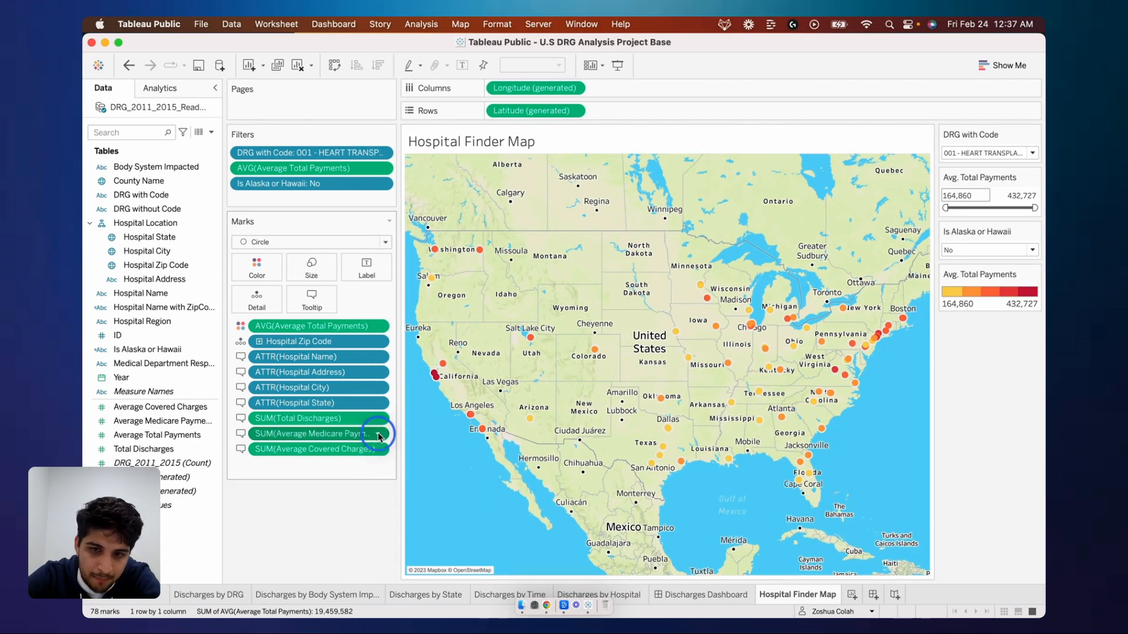
pyautogui.moveTo(368, 502)
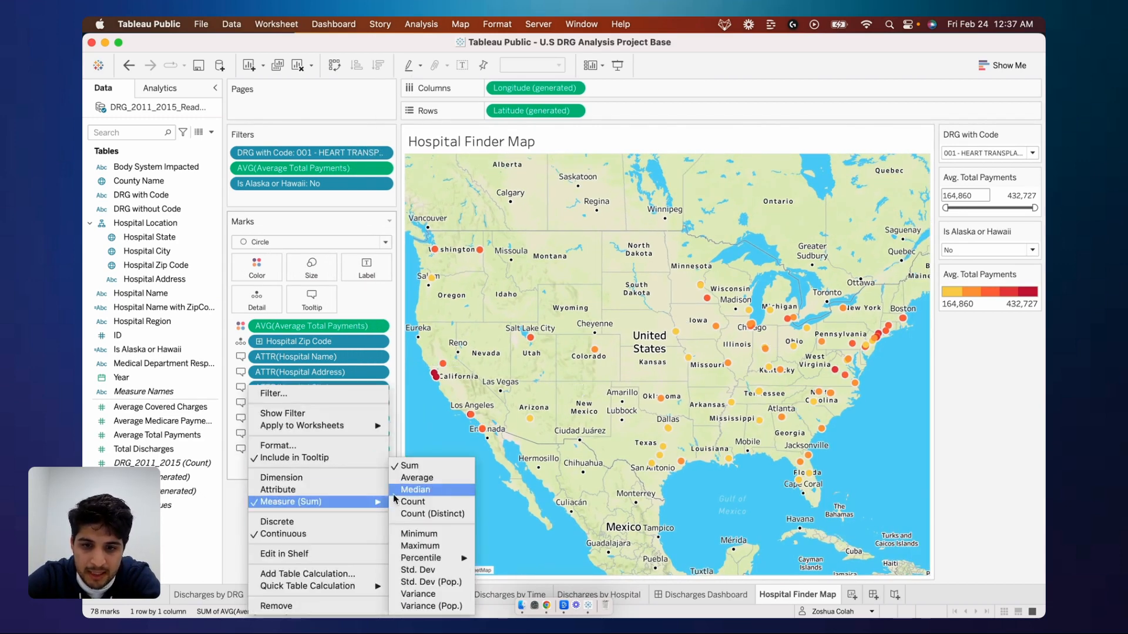
pyautogui.click(409, 479)
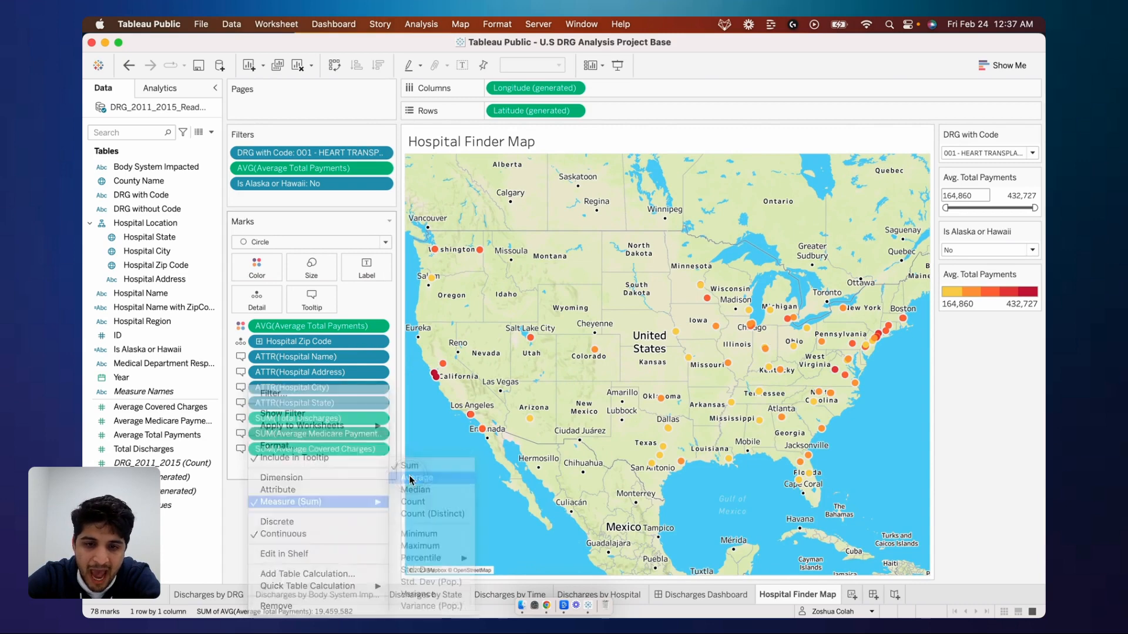
pyautogui.click(379, 450)
pyautogui.moveTo(376, 503)
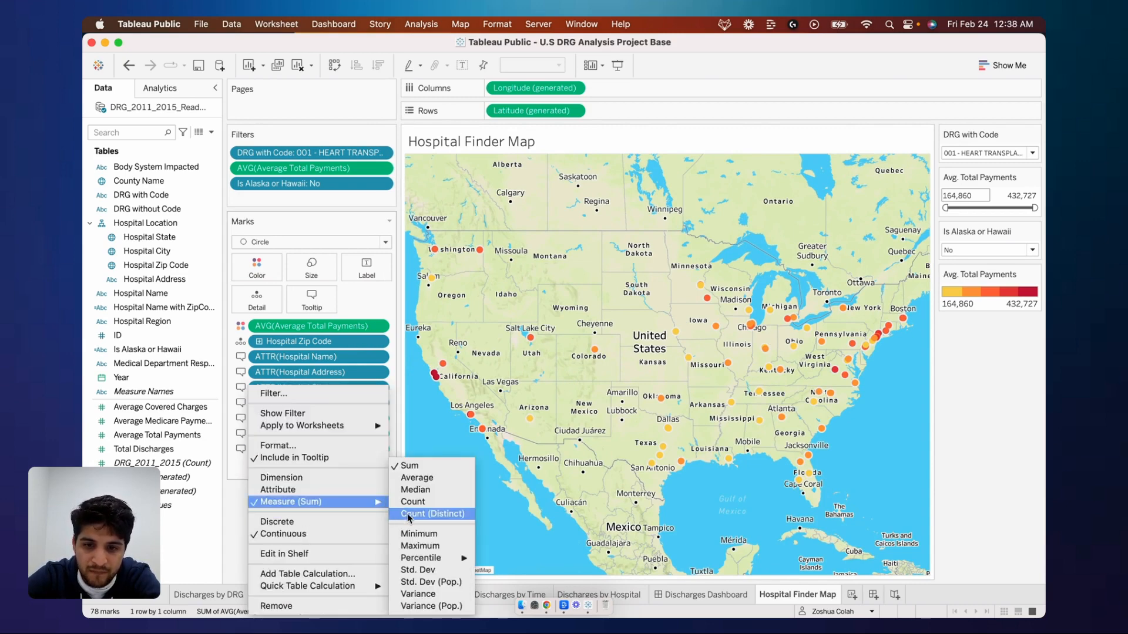
pyautogui.click(417, 478)
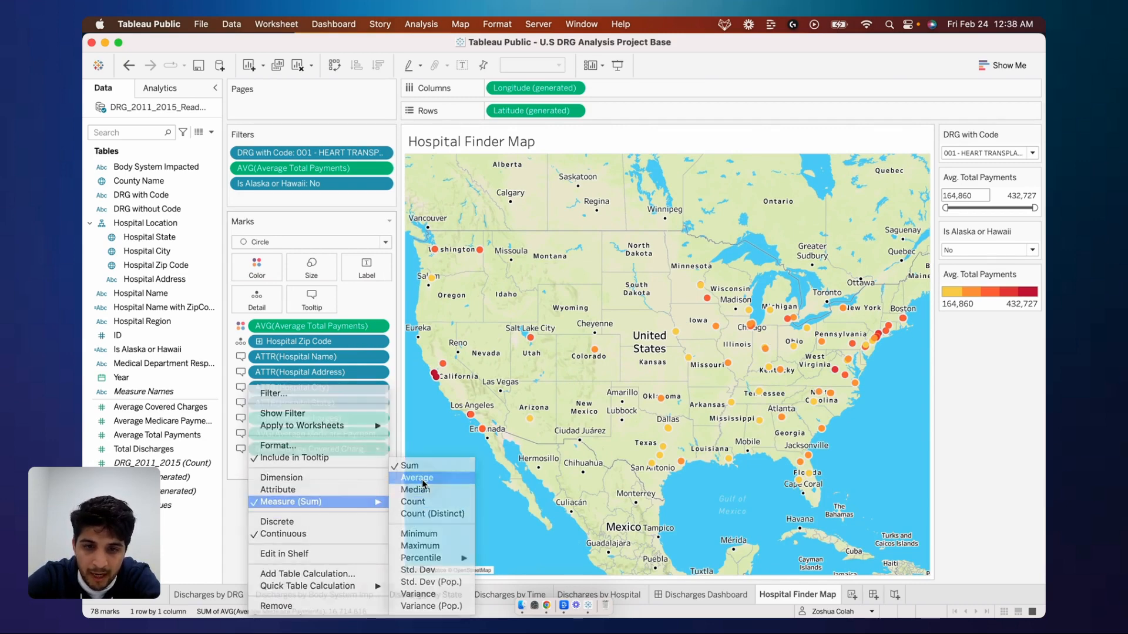
pyautogui.moveTo(532, 341)
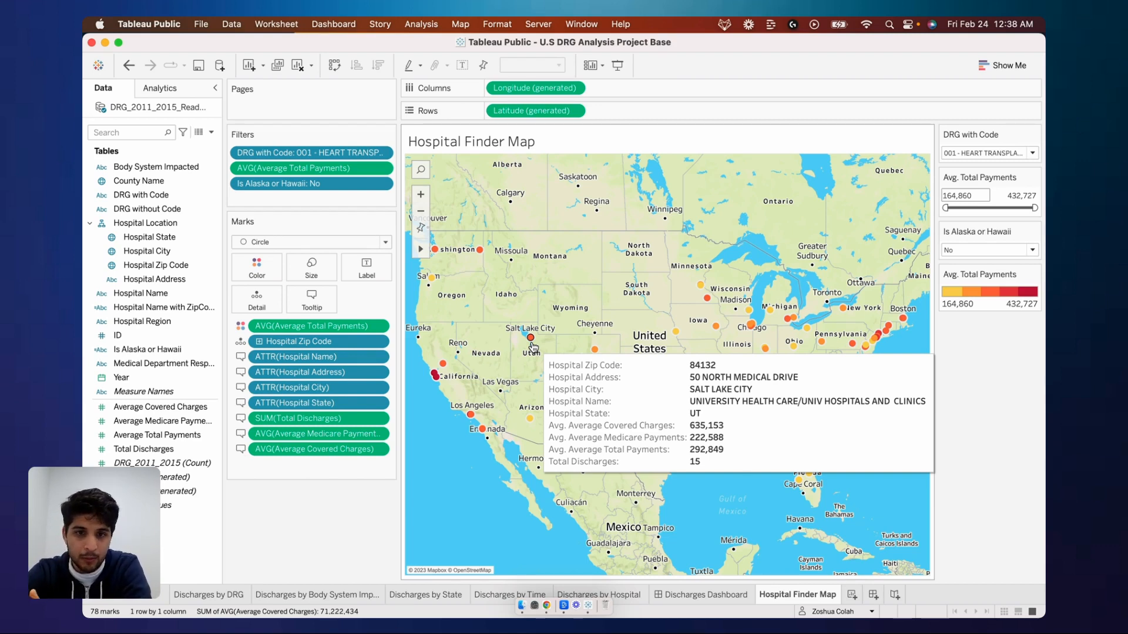
# - Open the tooltip text for editing and move the Hospital Name line above the Hospital Zip Code line
pyautogui.click(329, 299)
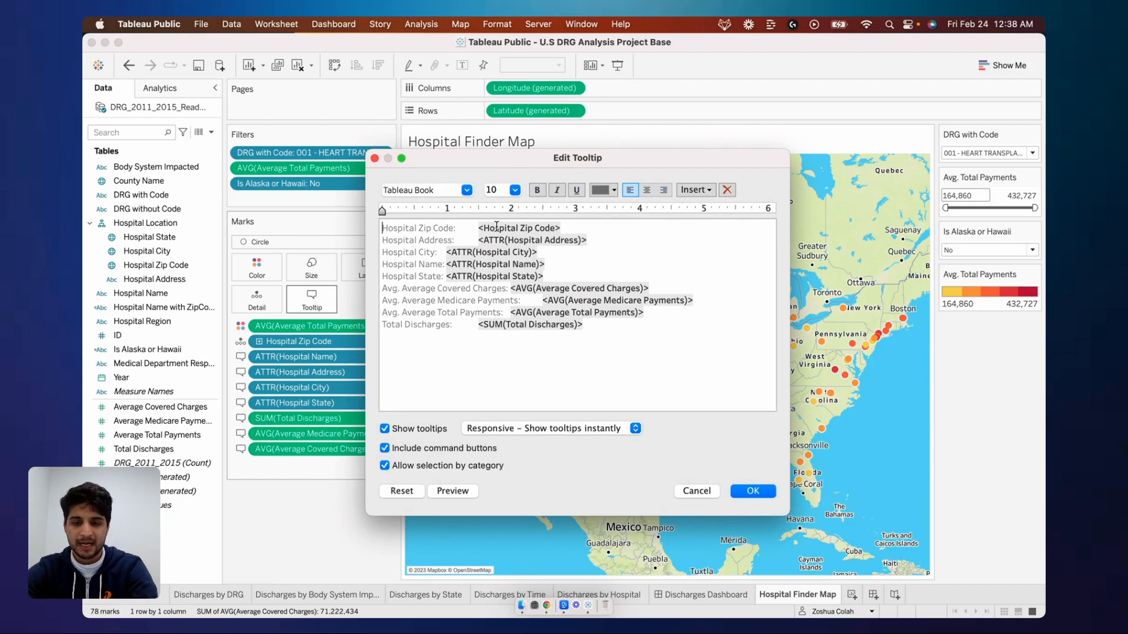
pyautogui.click(601, 235)
pyautogui.press('Down')
pyautogui.press('Down')
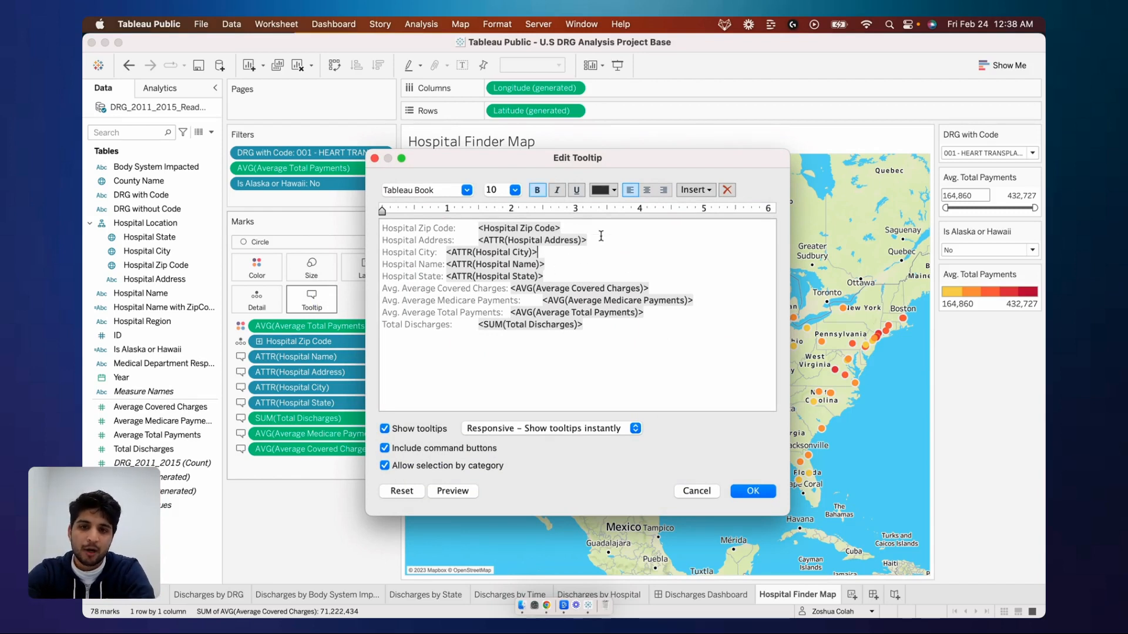
pyautogui.press('shift+super+Left')
pyautogui.press('super+c')
pyautogui.press('BackSpace')
pyautogui.press('Up')
pyautogui.press('Up')
pyautogui.press('Up')
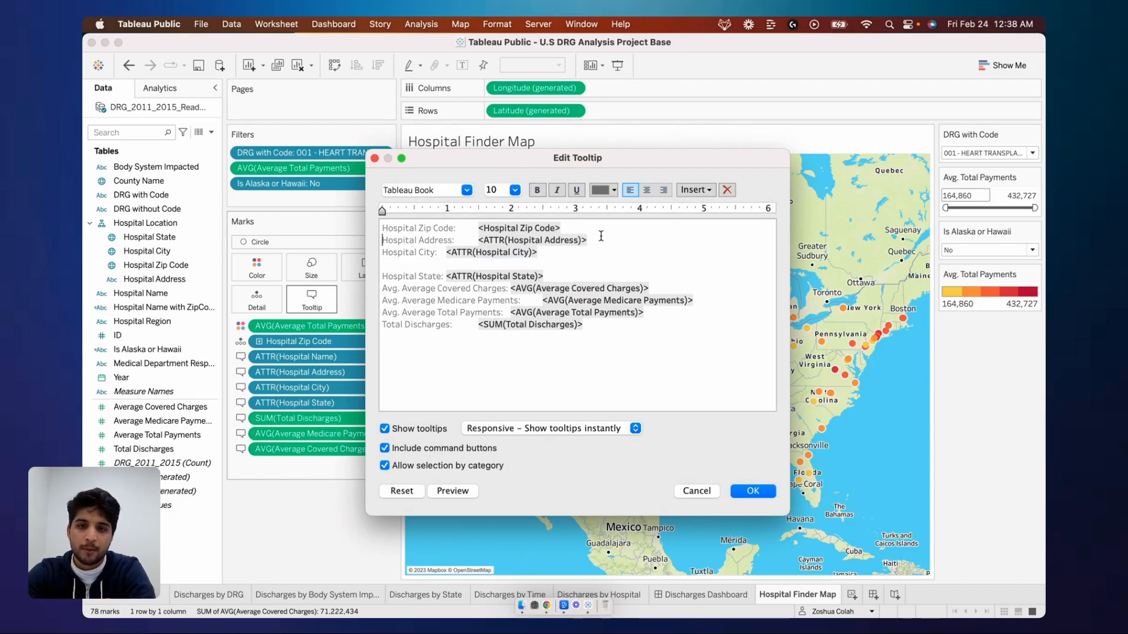
pyautogui.press('super+v')
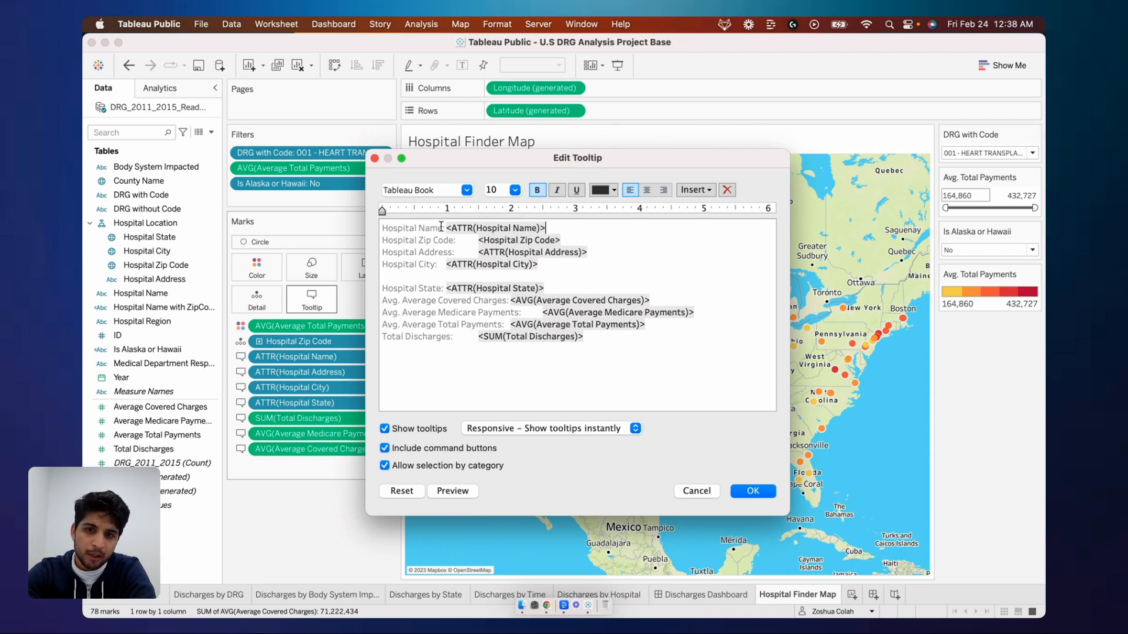
# - Remove the label and indent before the Hospital Name field in the tooltip and insert three blank lines below it
pyautogui.press('shift+super+Left')
pyautogui.press('Tab')
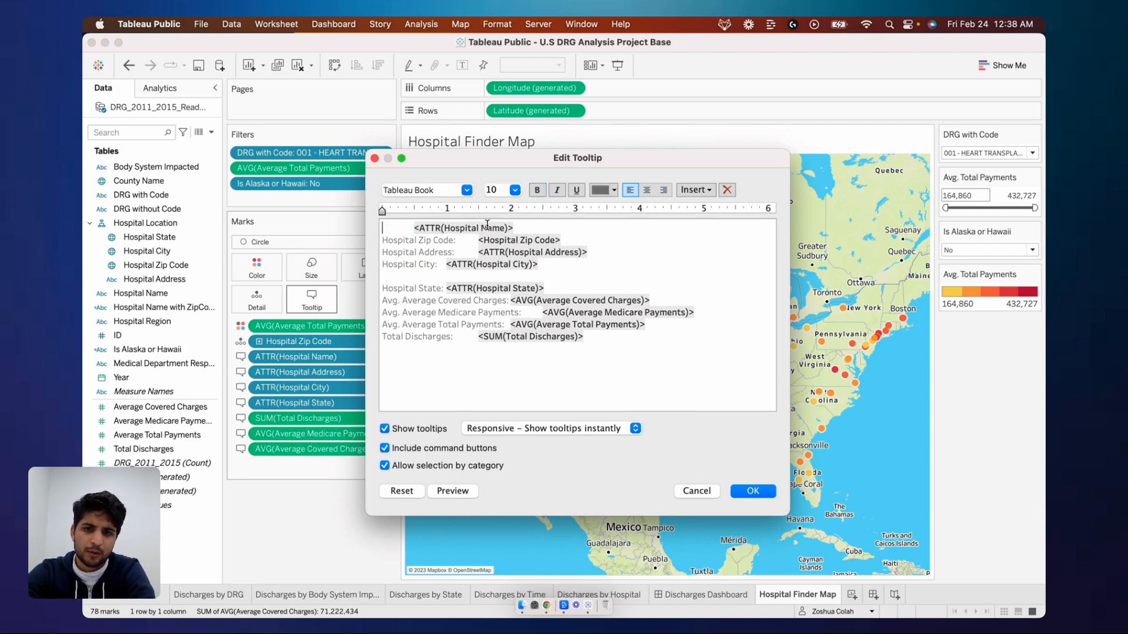
pyautogui.press('Left')
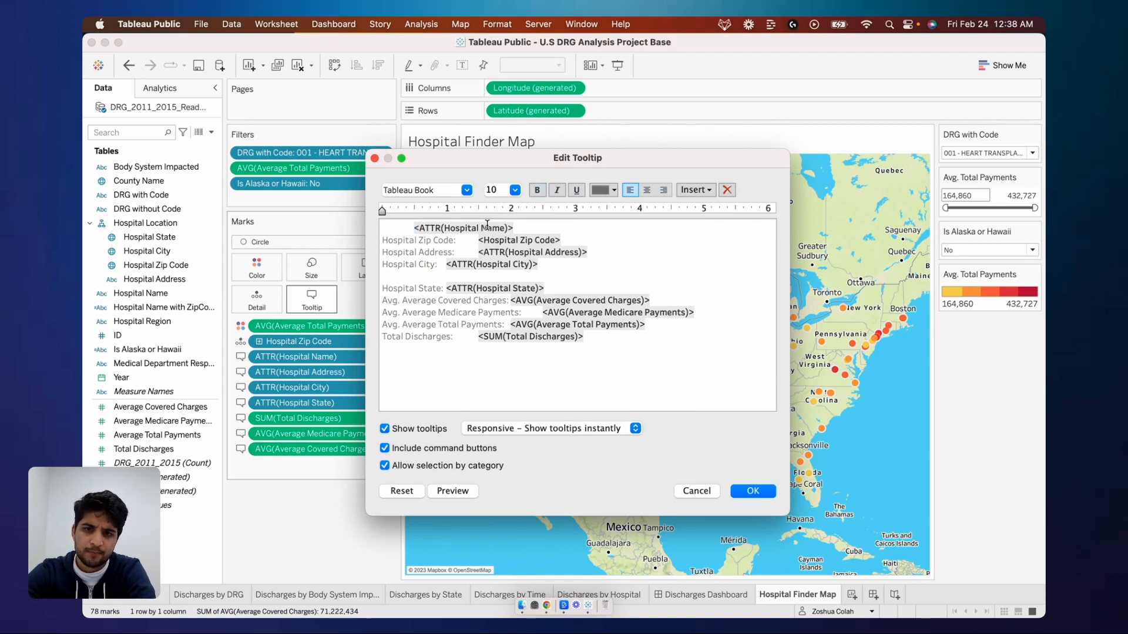
pyautogui.press('Delete')
pyautogui.press('super+Right')
pyautogui.press('Return')
pyautogui.press('Return')
pyautogui.press('Return')
pyautogui.press('Up')
pyautogui.press('Up')
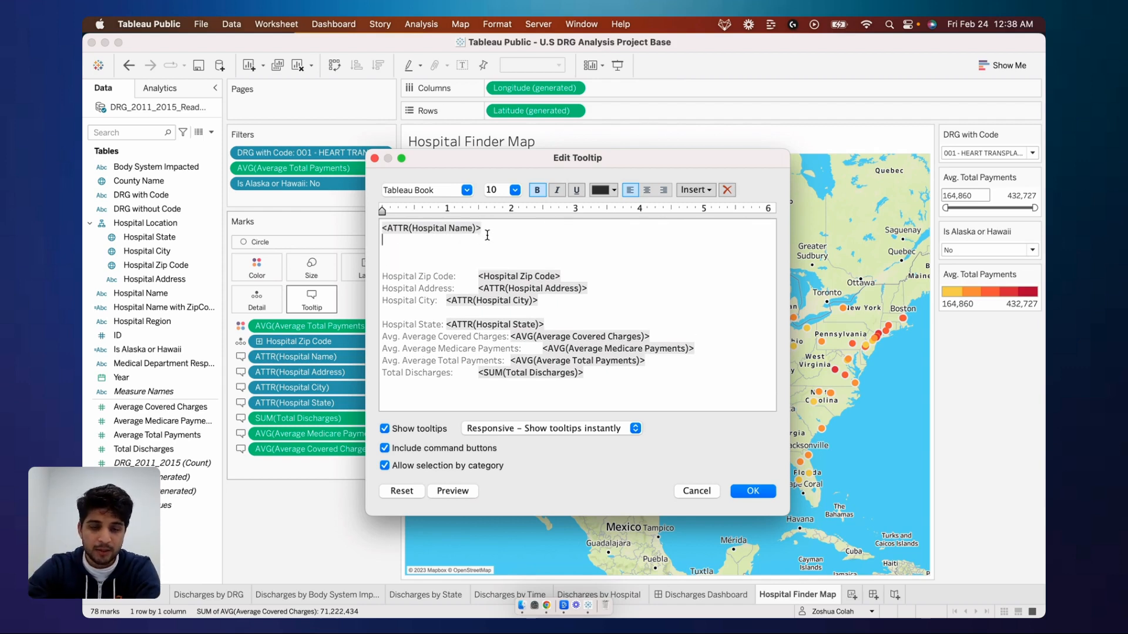
# - Move the Hospital Address field, without its label, to the line directly below Hospital Name and follow it with a comma
pyautogui.click(490, 254)
pyautogui.click(477, 289)
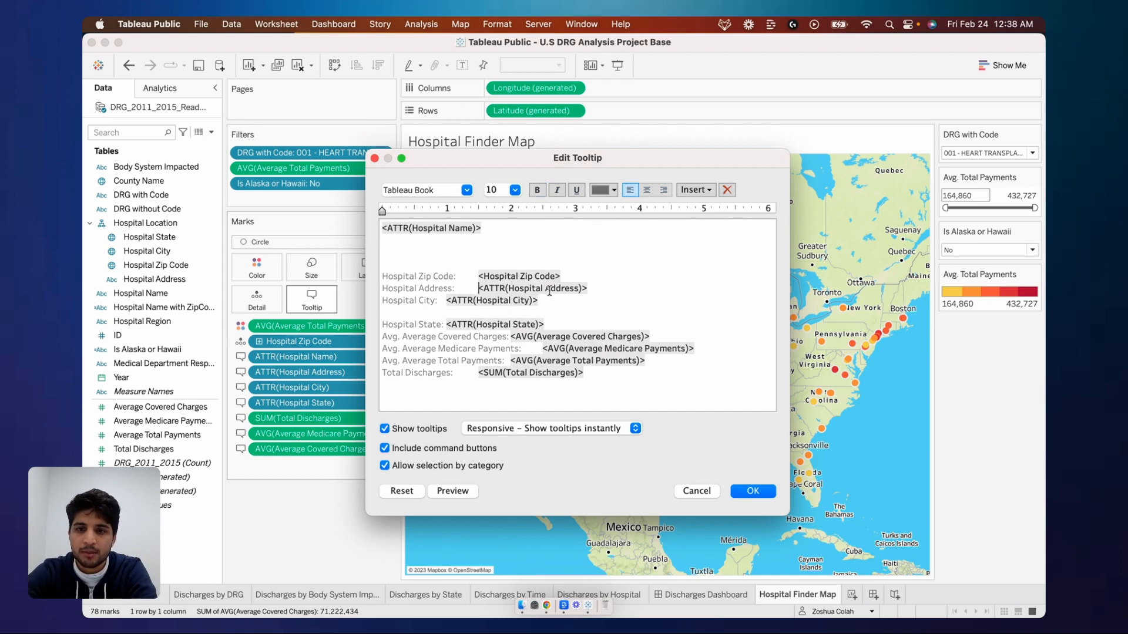
pyautogui.keyDown('shift'); pyautogui.click(613, 288); pyautogui.keyUp('shift')
pyautogui.press('super+c')
pyautogui.press('Delete')
pyautogui.press('Up')
pyautogui.press('Up')
pyautogui.press('Up')
pyautogui.press('Up')
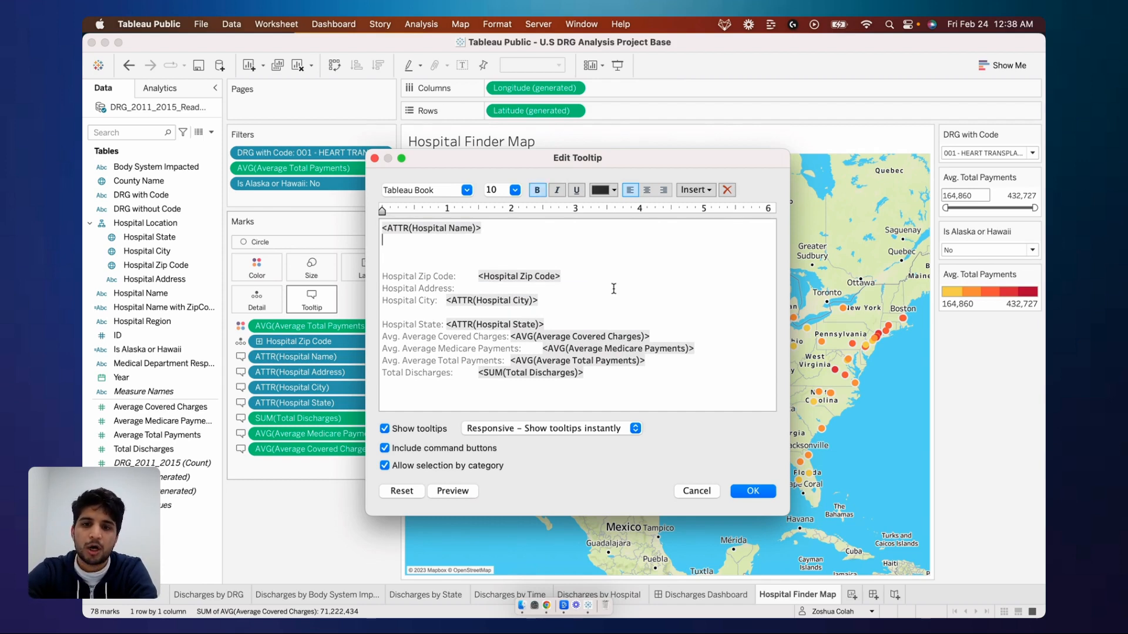
pyautogui.press('super+v')
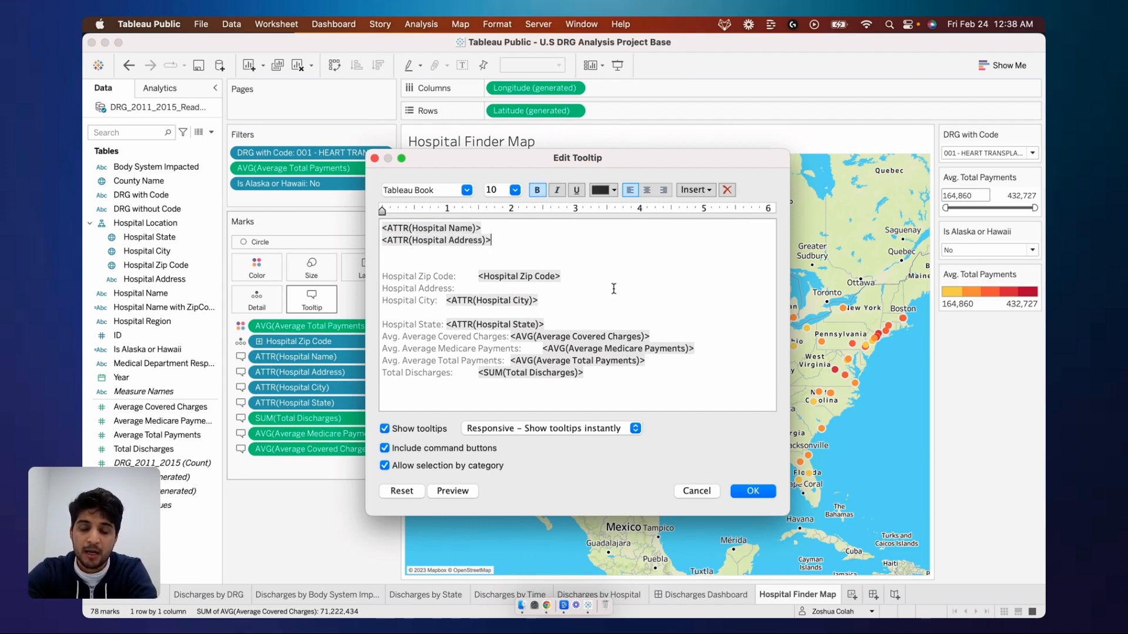
pyautogui.write(',')
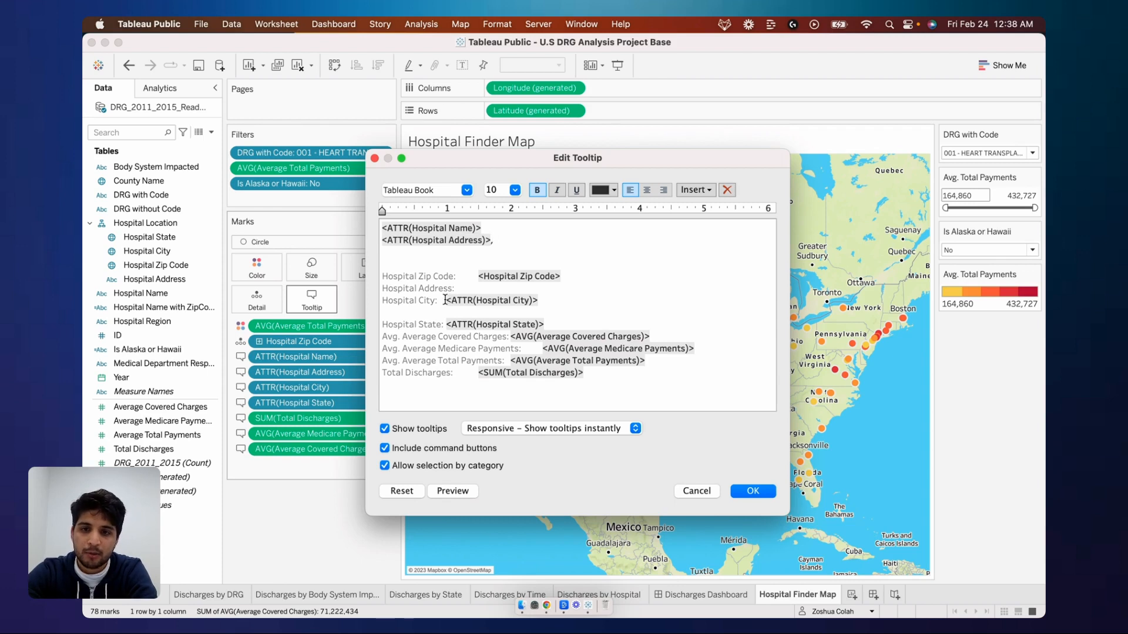
# - Move the Hospital City field, without its label, onto the address line after Hospital Address and follow it with a comma
pyautogui.moveTo(446, 300); pyautogui.dragTo(539, 300)
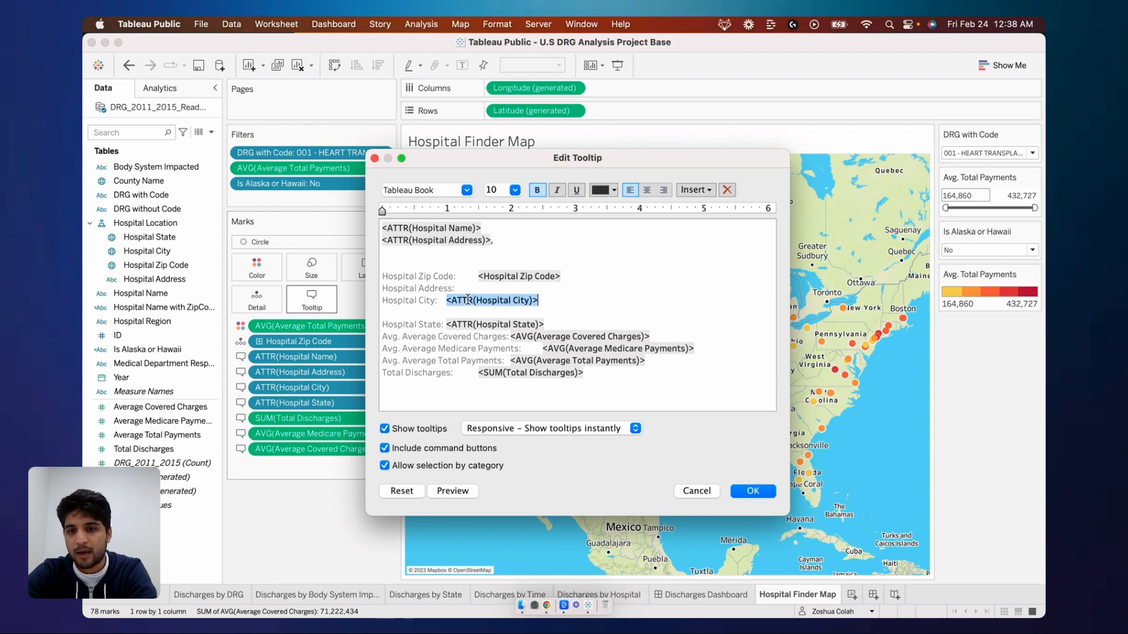
pyautogui.press('super+x')
pyautogui.click(510, 246)
pyautogui.press('super+v')
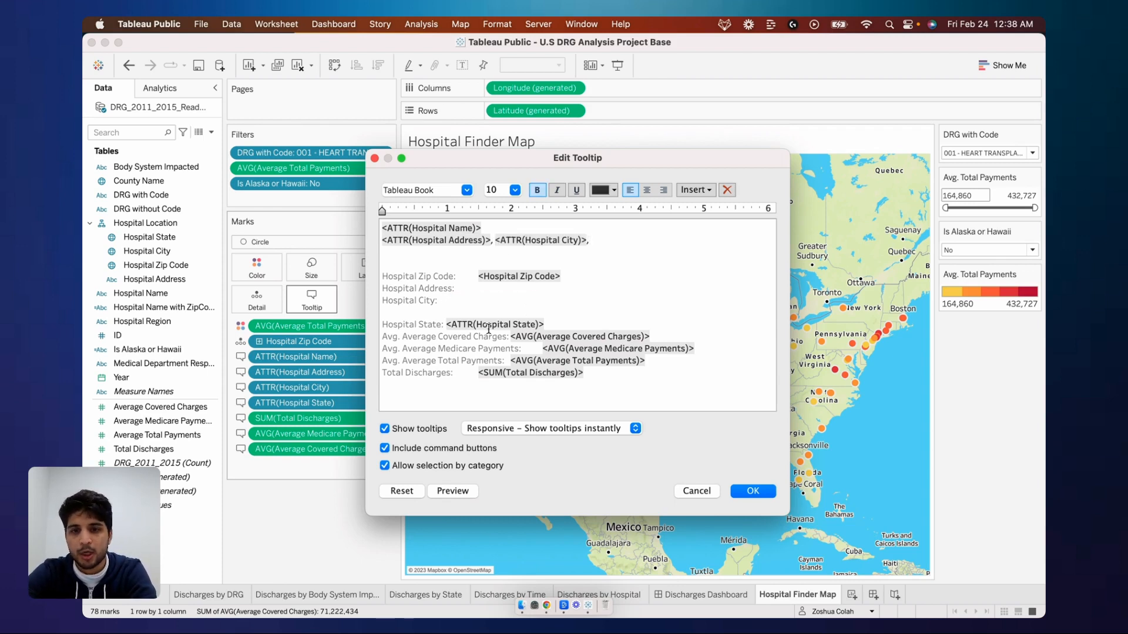
# - Move the Hospital State field, without its label, after Hospital City on the address line and follow it with a hyphen
pyautogui.moveTo(444, 325); pyautogui.dragTo(544, 324)
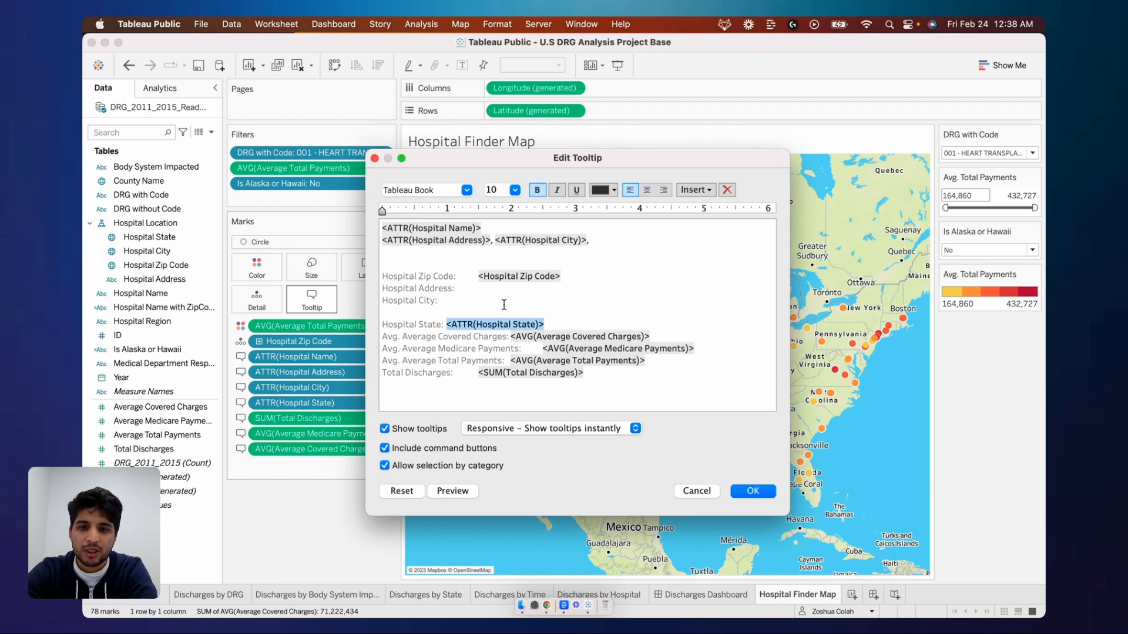
pyautogui.press('super+x')
pyautogui.click(618, 241)
pyautogui.press('super+v')
pyautogui.write(',')
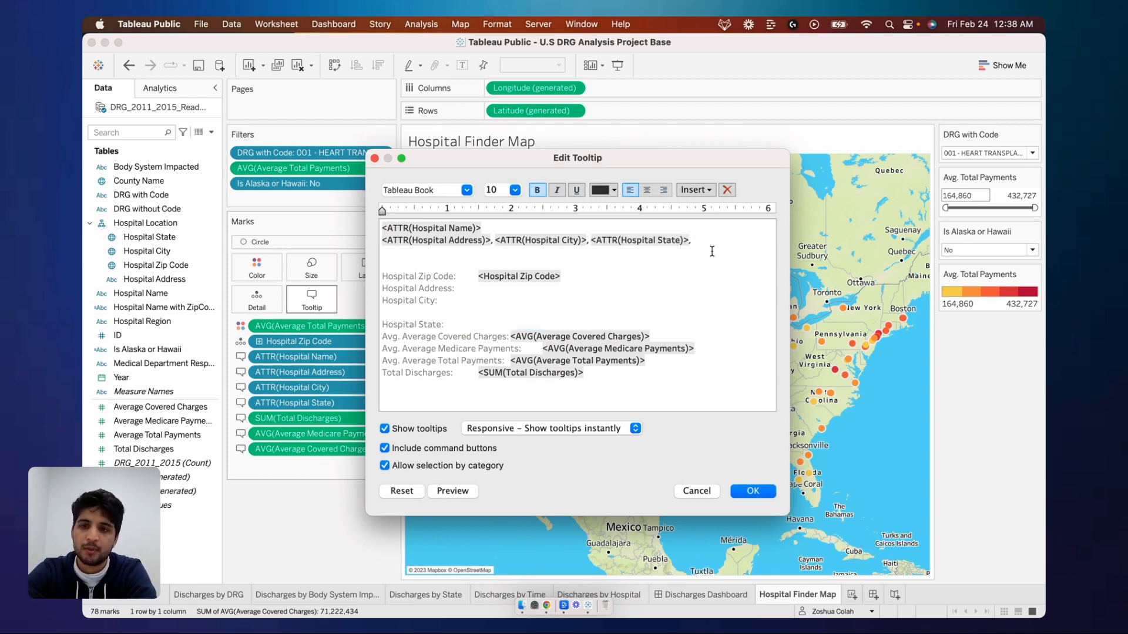
pyautogui.press('BackSpace')
pyautogui.write('-')
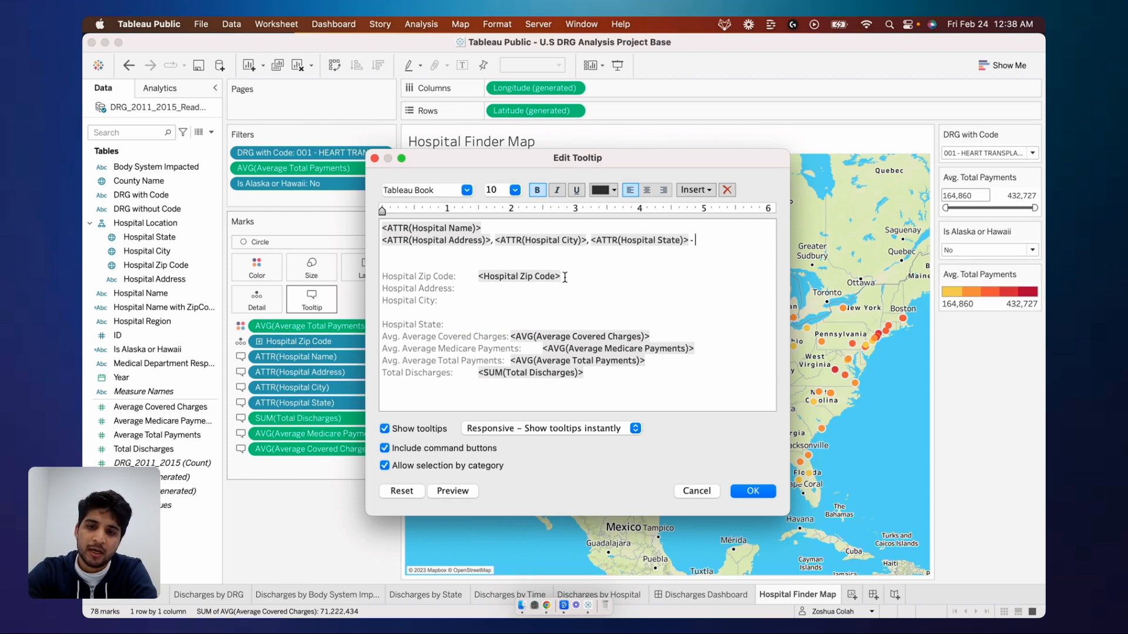
# - Move the Hospital Zip Code field, without its label, to the end of the address line after the hyphen and preview the tooltip
pyautogui.moveTo(564, 277); pyautogui.dragTo(469, 276)
pyautogui.press('super+x')
pyautogui.click(711, 240)
pyautogui.press('super+v')
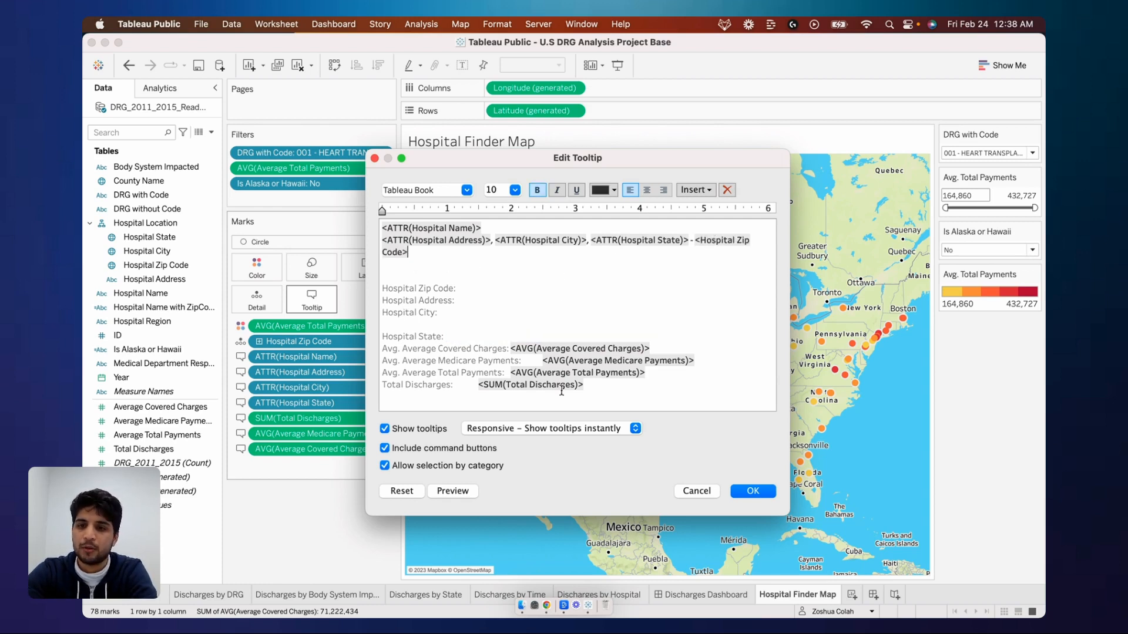
pyautogui.click(451, 493)
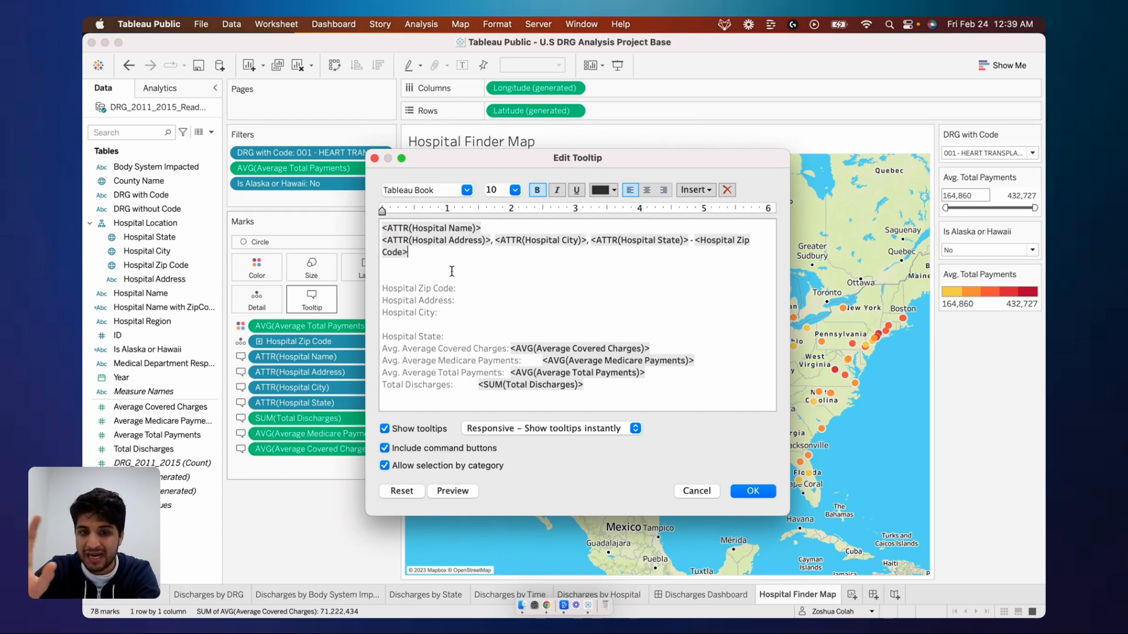
# - Set the font size of the Hospital Name line in the tooltip to 14
pyautogui.tripleClick(485, 228)
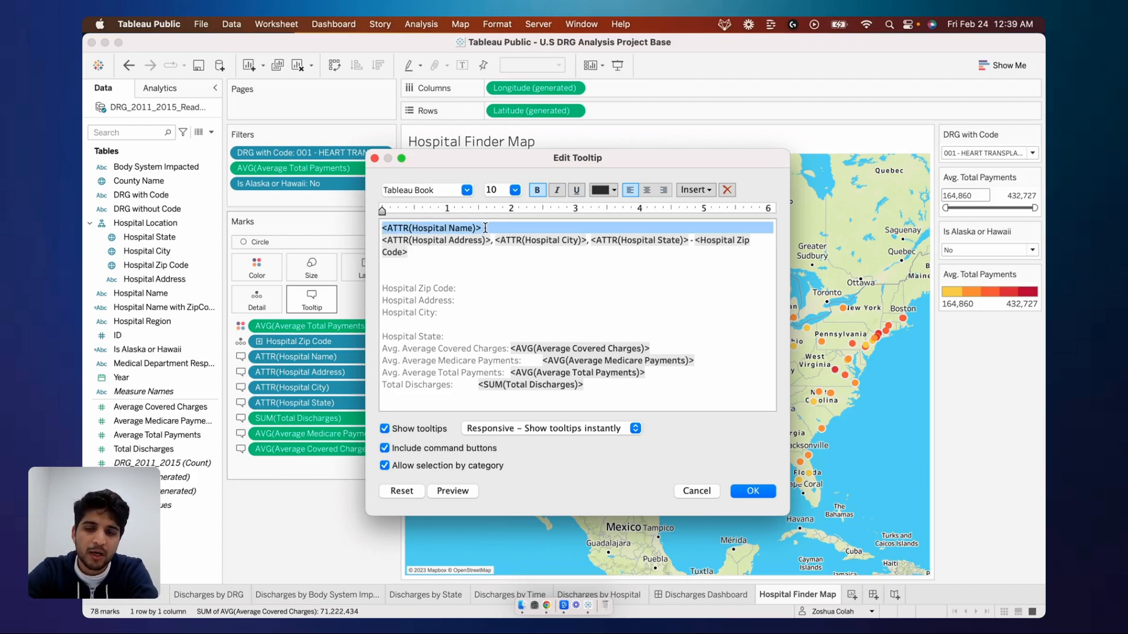
pyautogui.click(515, 190)
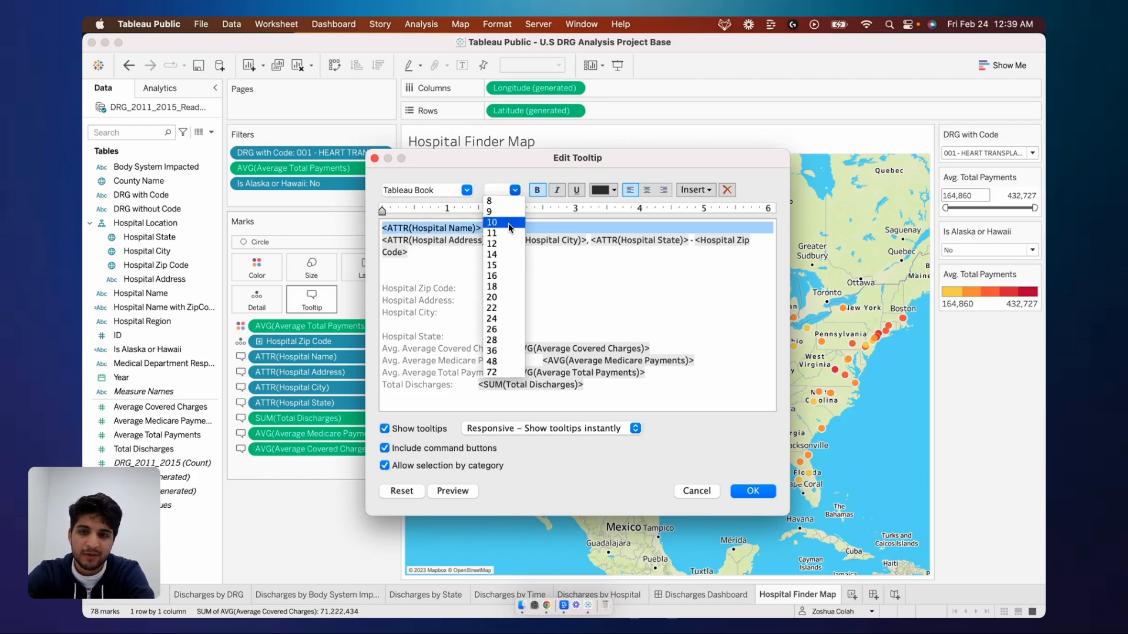
pyautogui.click(509, 255)
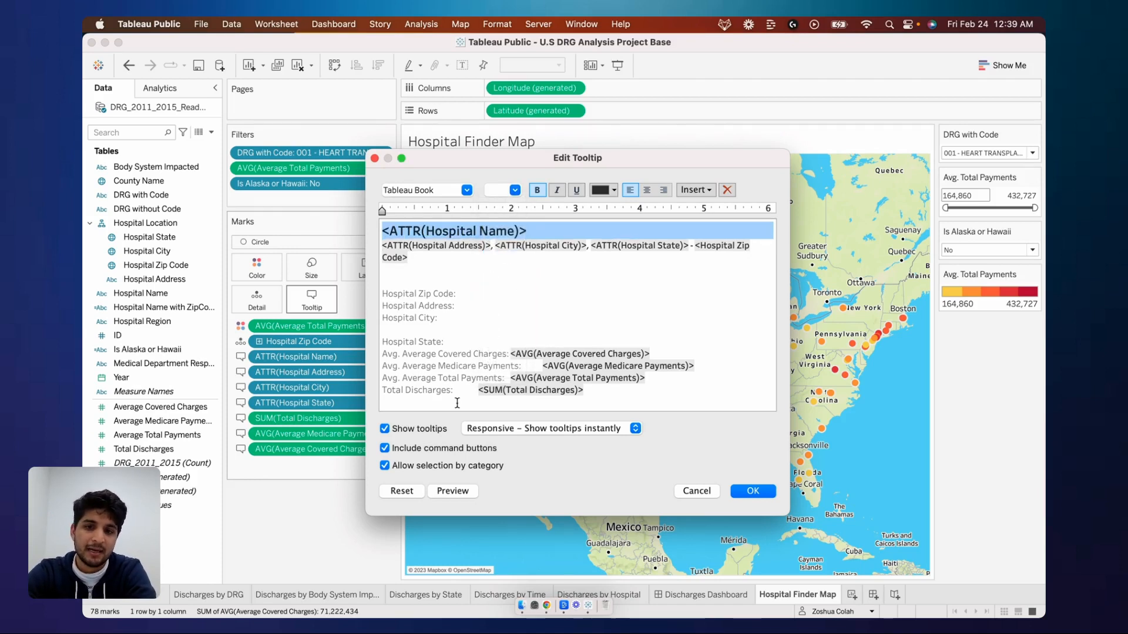
# - Delete the leftover Hospital Zip Code, Address, City and State labels together with their surplus blank lines
pyautogui.moveTo(411, 329); pyautogui.dragTo(379, 287)
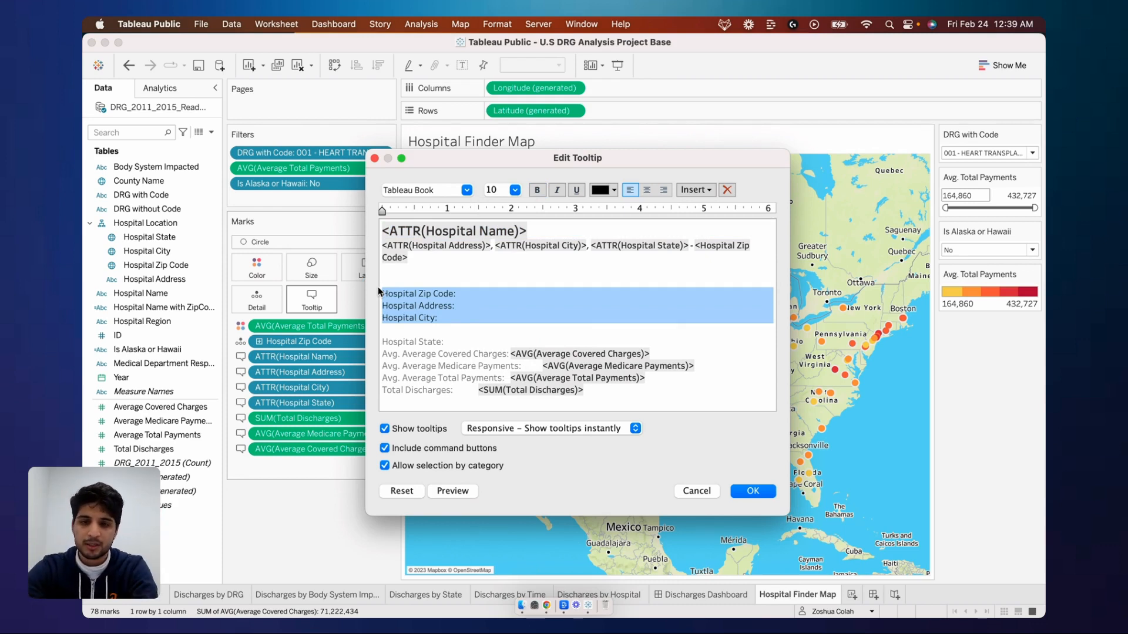
pyautogui.press('BackSpace')
pyautogui.press('BackSpace')
pyautogui.press('BackSpace')
pyautogui.hotkey('shift', 'End')
pyautogui.press('Delete')
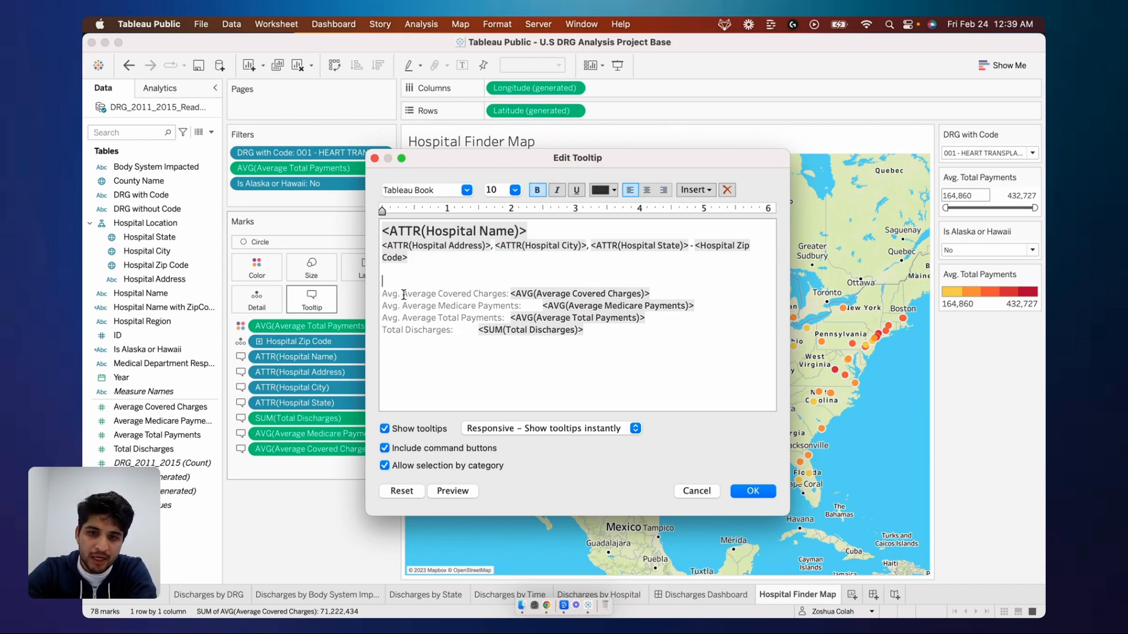
# - Remove the redundant word Average from the Covered Charges, Medicare Payments and Total Payments labels, keeping the Avg. prefix
pyautogui.moveTo(402, 294)
pyautogui.mouseDown()
pyautogui.moveTo(445, 293)
pyautogui.moveTo(396, 301)
pyautogui.mouseUp()
pyautogui.press('Delete')
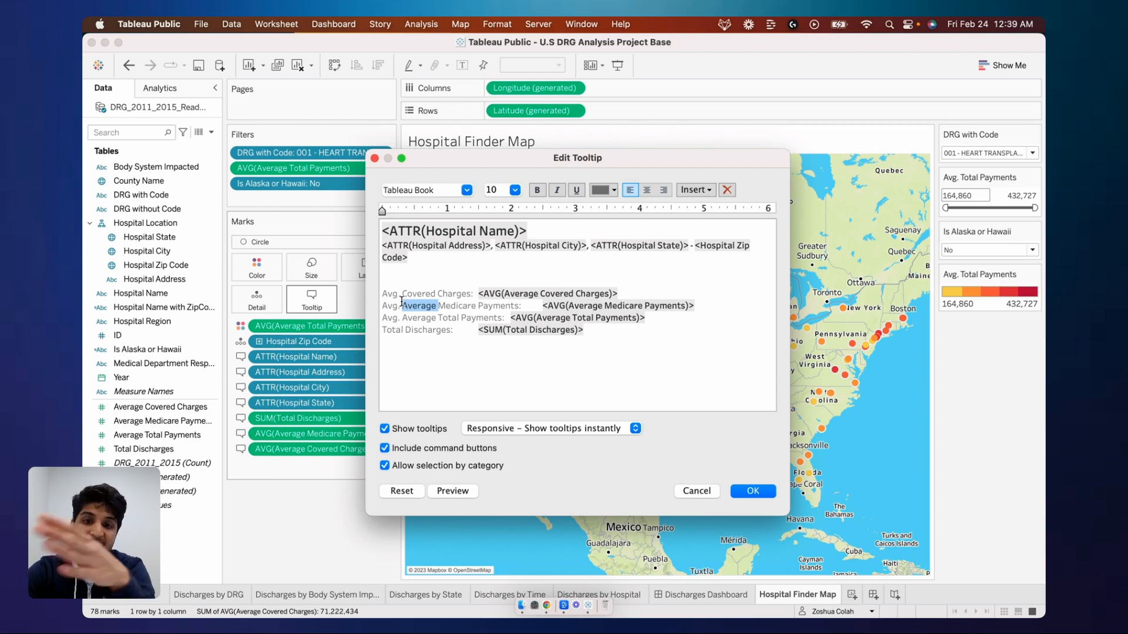
pyautogui.press('Delete')
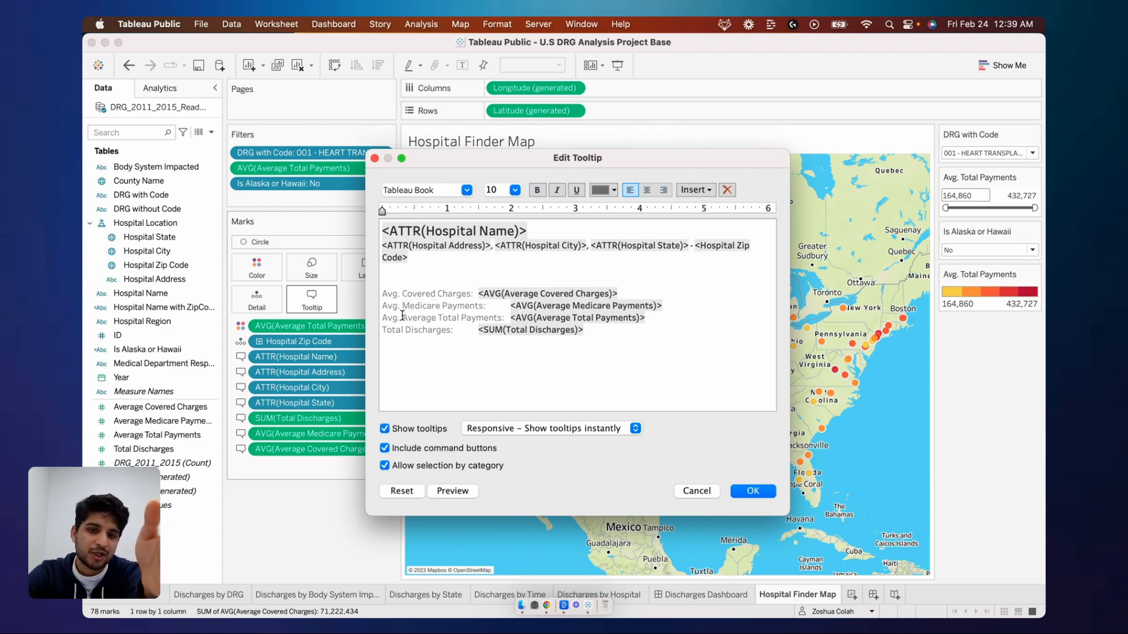
pyautogui.moveTo(402, 317); pyautogui.dragTo(438, 318)
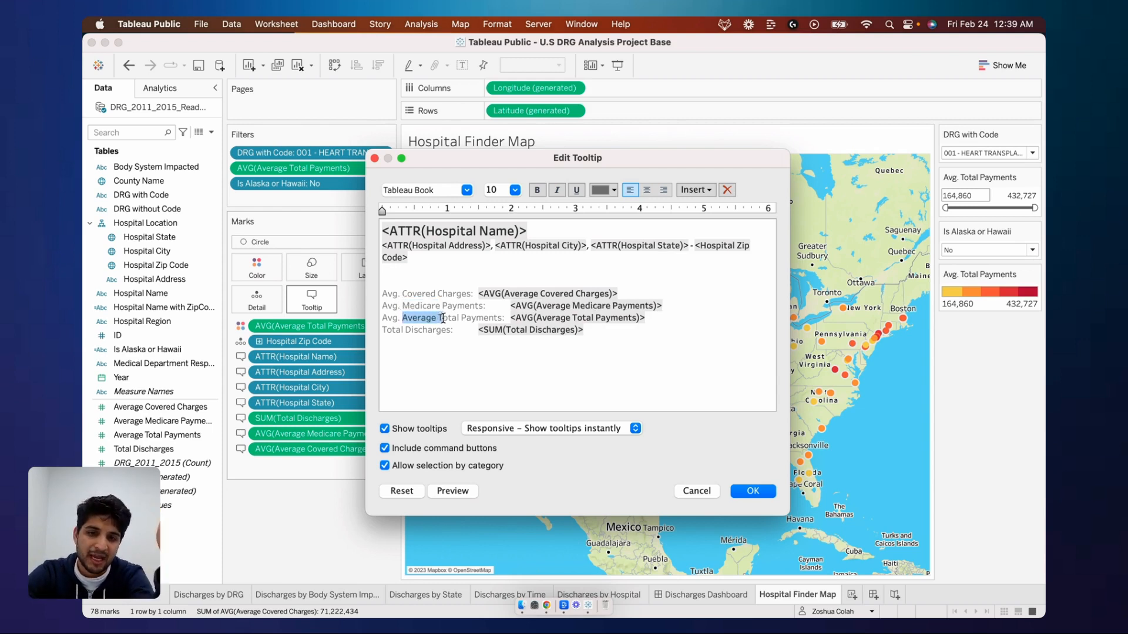
pyautogui.press('Delete')
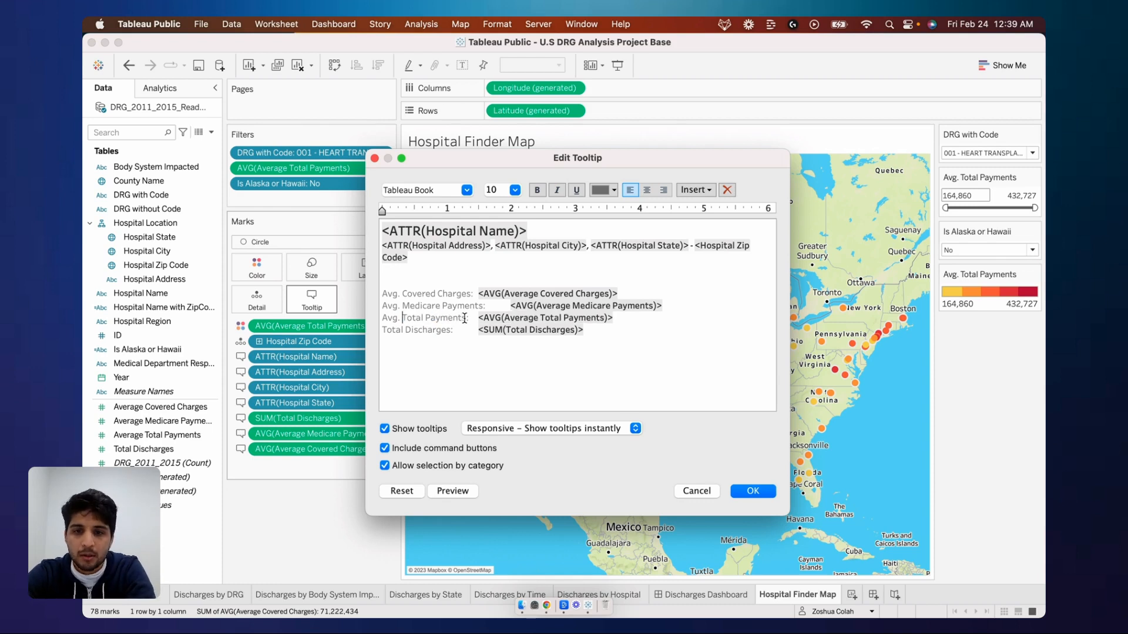
# - Put the Average Total Payments and Average Medicare Payments values on their own lines below their labels, with a blank line after Total Payments
pyautogui.press('Return')
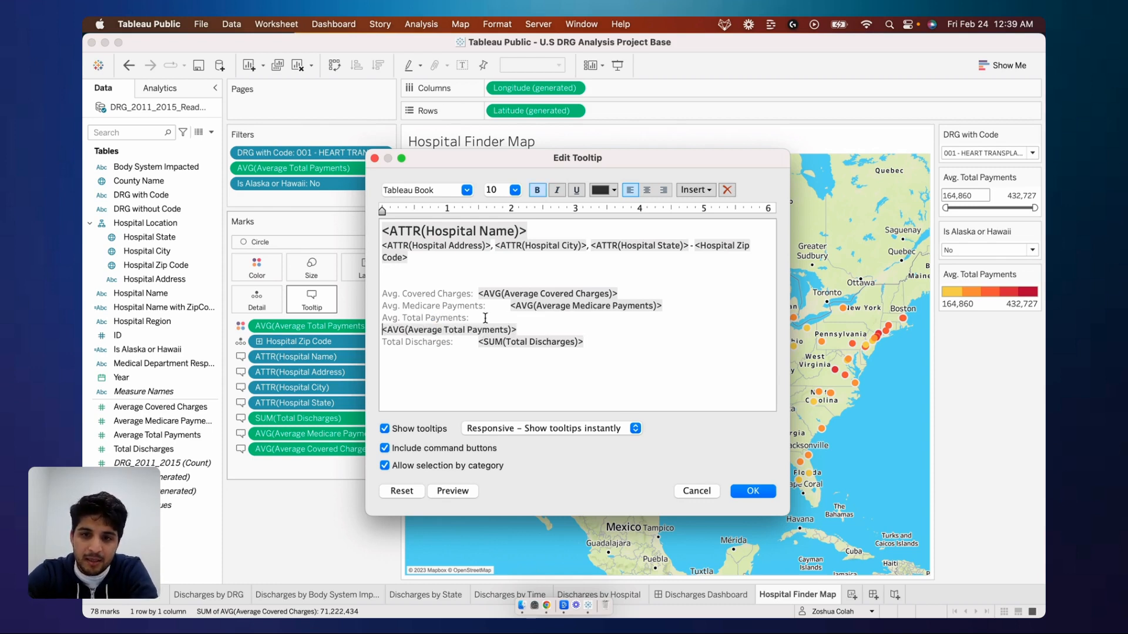
pyautogui.click(519, 330)
pyautogui.press('Return')
pyautogui.click(508, 306)
pyautogui.press('Return')
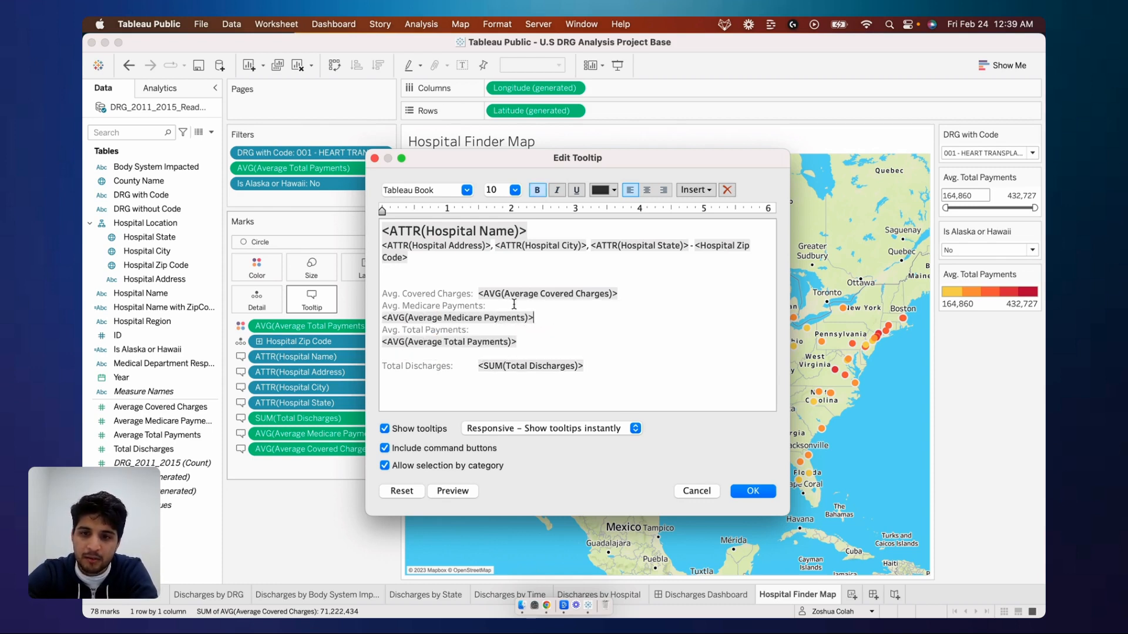
# - Insert a blank line above the Avg. Medicare Payments label and another above the Avg. Total Payments label
pyautogui.click(514, 305)
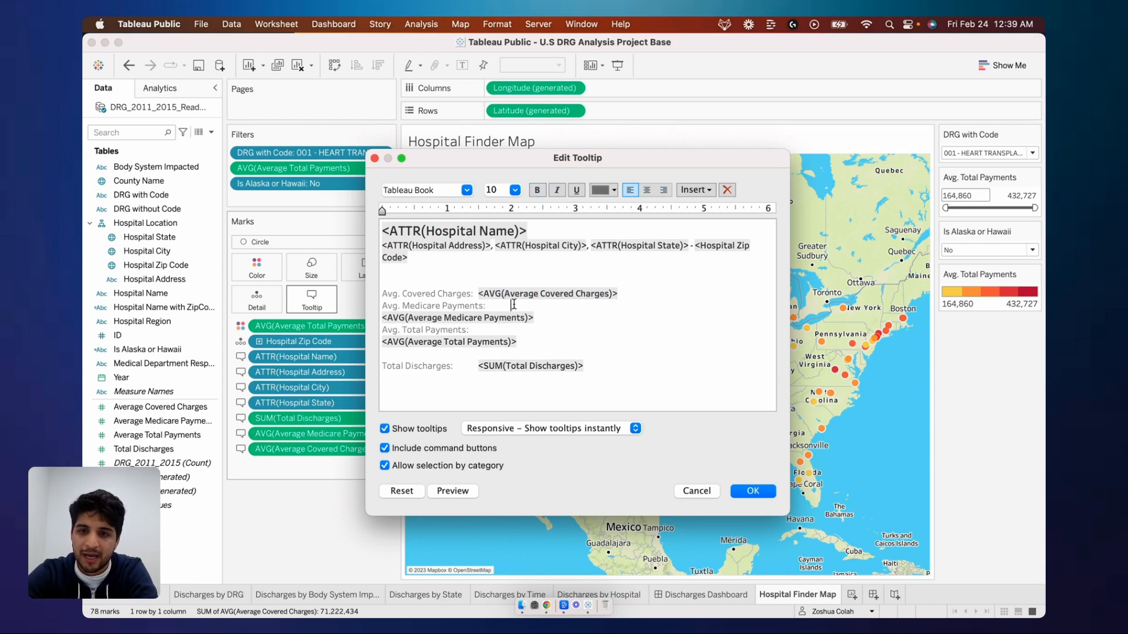
pyautogui.press('Return')
pyautogui.press('Down')
pyautogui.press('Down')
pyautogui.press('Down')
pyautogui.press('Return')
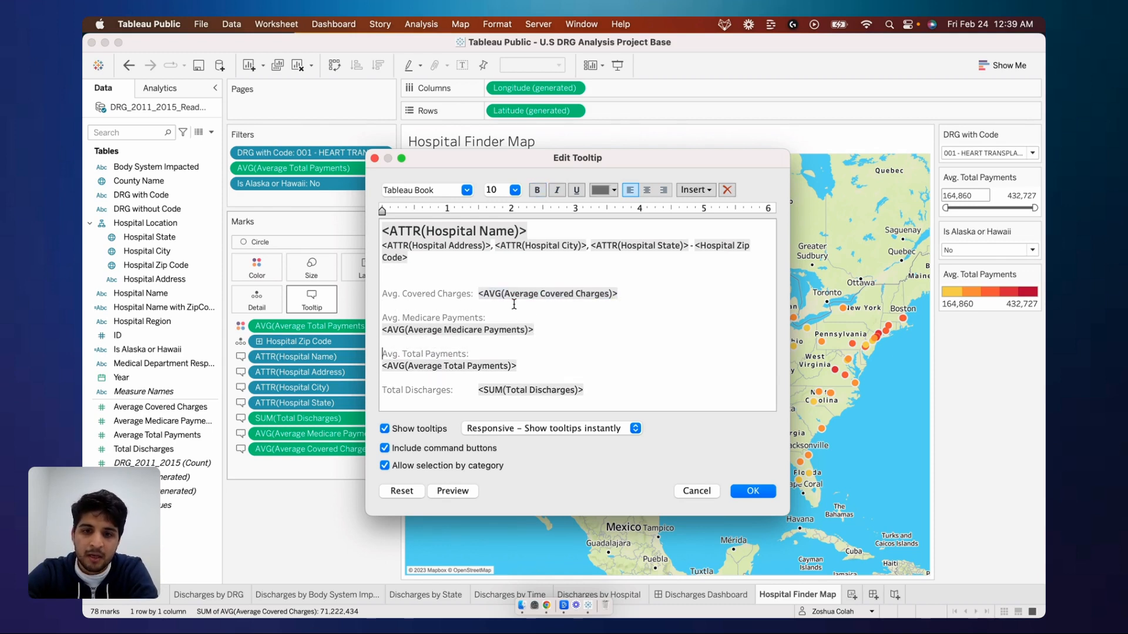
# - Put the Total Discharges value on its own line below its label and preview the tooltip
pyautogui.press('Down')
pyautogui.press('Down')
pyautogui.press('Down')
pyautogui.click(479, 390)
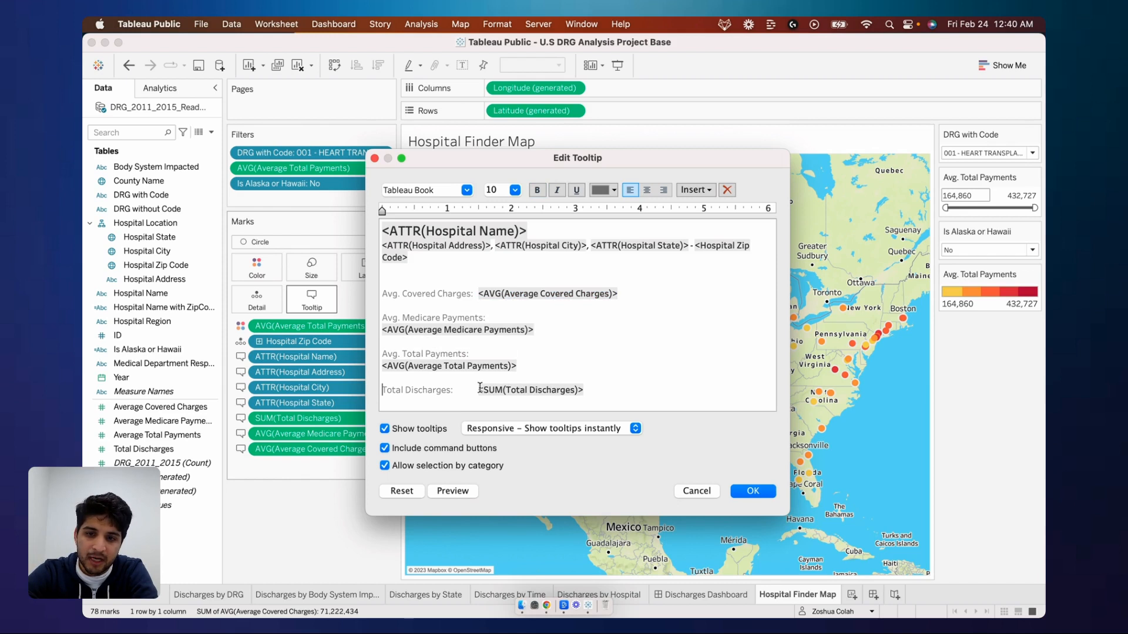
pyautogui.press('Return')
pyautogui.click(454, 495)
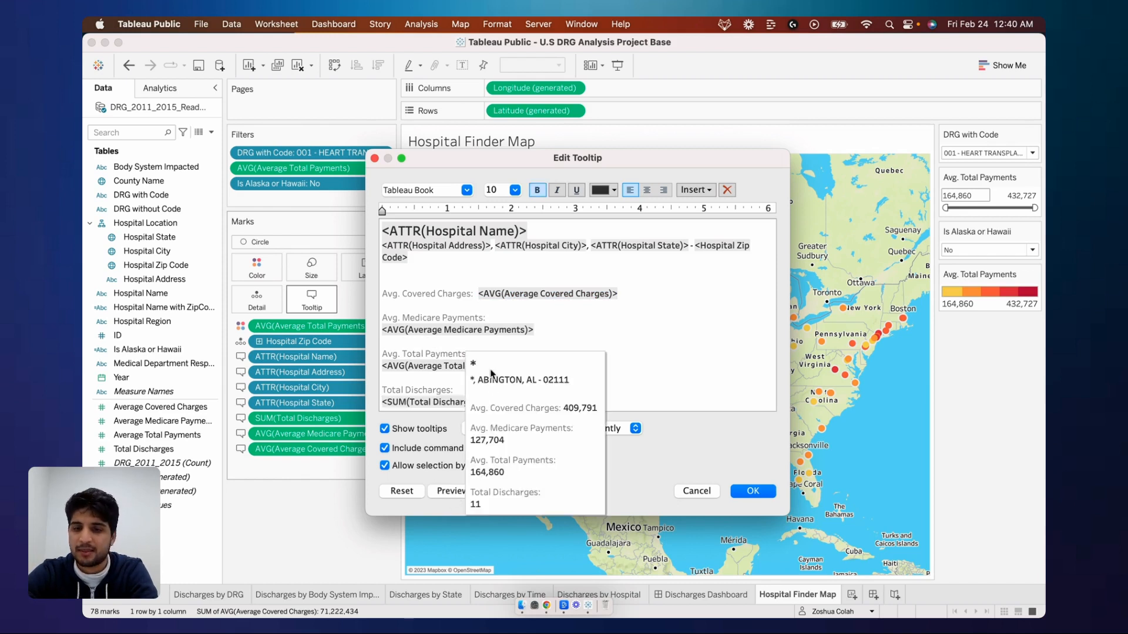
# - Put the Average Covered Charges value on its own line below its label
pyautogui.click(476, 294)
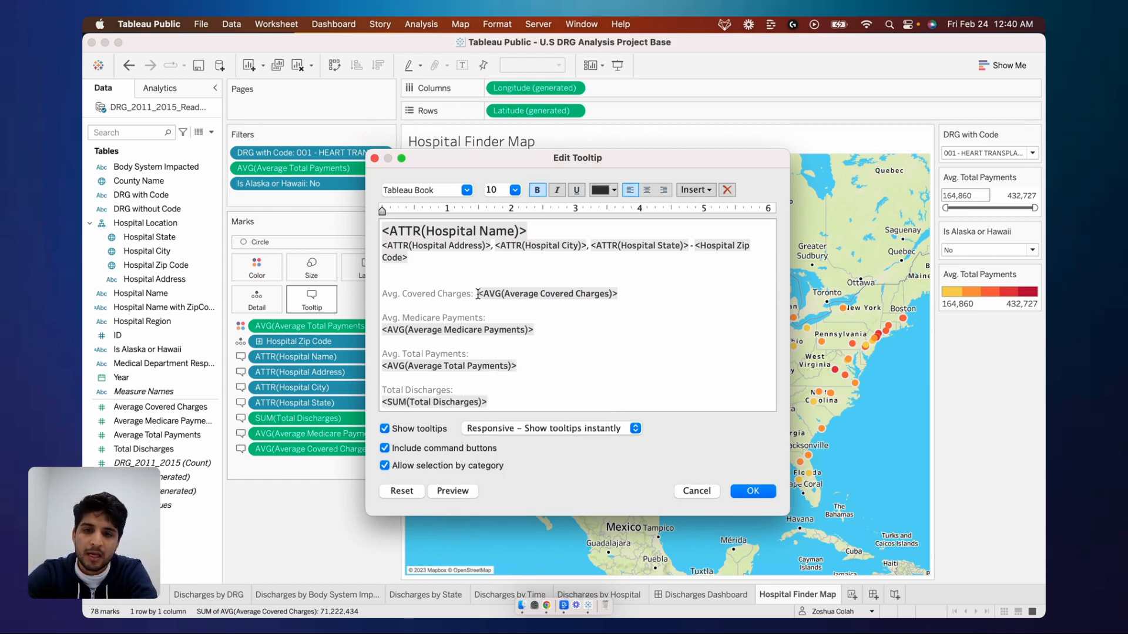
pyautogui.press('Return')
pyautogui.scroll(-1, 511, 316)
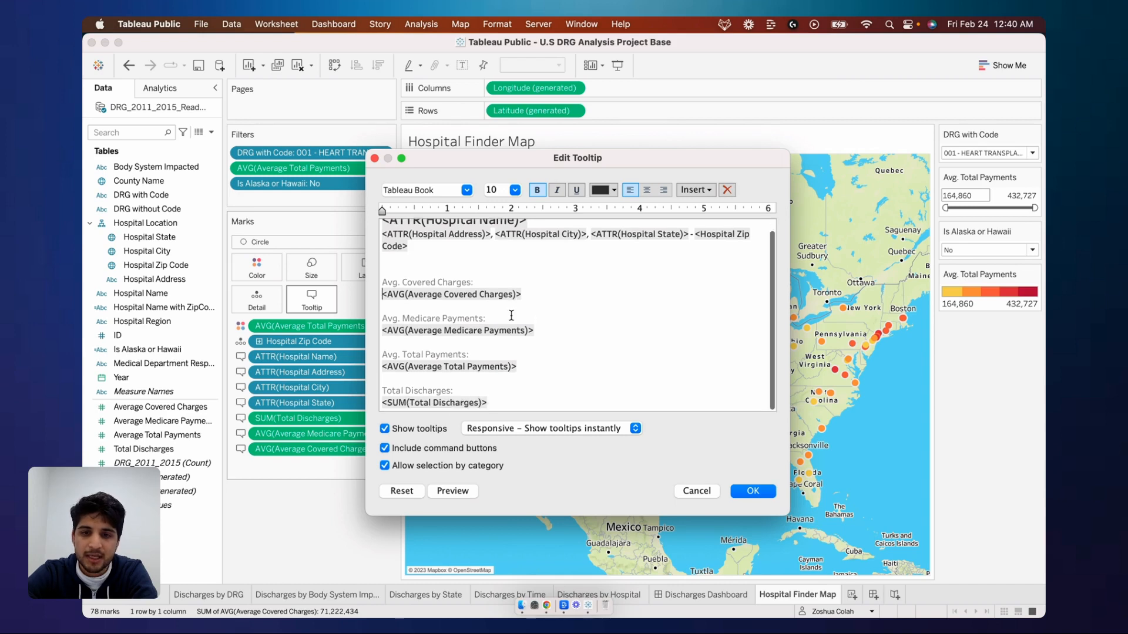
pyautogui.click(539, 365)
pyautogui.hotkey('shift', 'Up')
pyautogui.hotkey('shift', 'Up')
pyautogui.hotkey('shift', 'Down')
pyautogui.press('Left')
pyautogui.hotkey('shift', 'Right')
pyautogui.press('BackSpace')
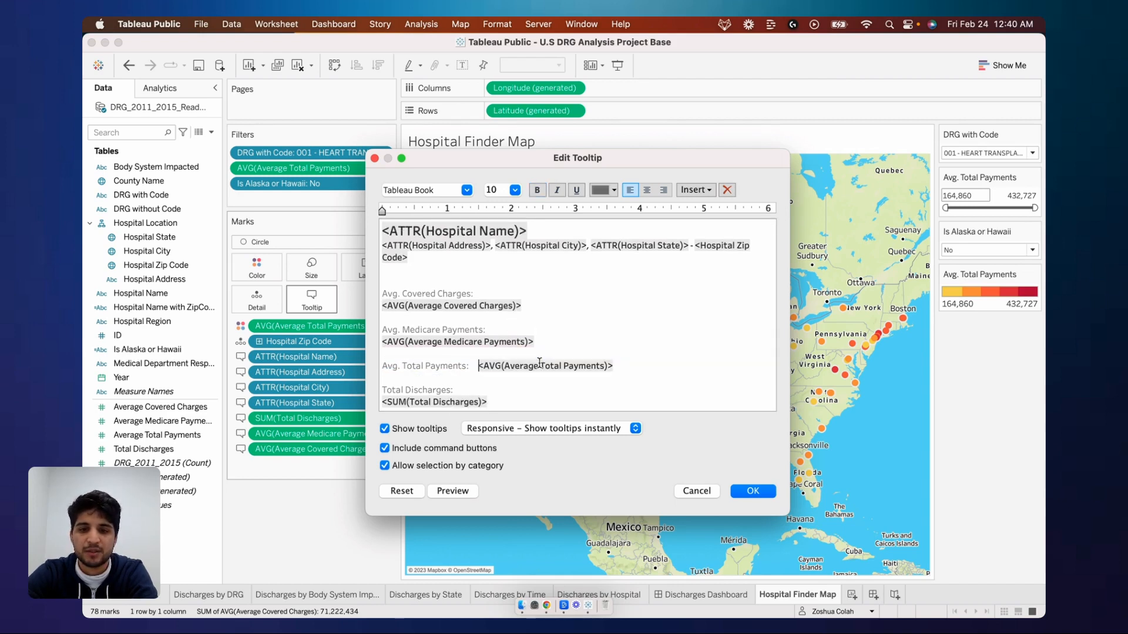
pyautogui.press('Return')
# - Move the Avg. Total Payments label and value above Avg. Covered Charges, directly below the address block's blank line
pyautogui.moveTo(526, 379); pyautogui.dragTo(378, 368)
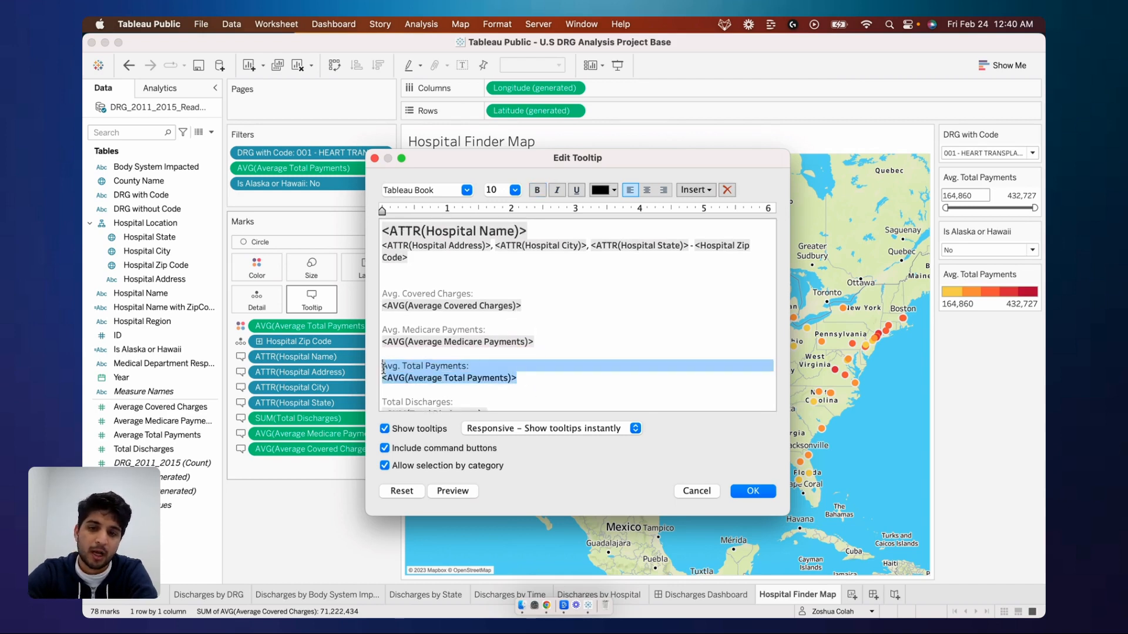
pyautogui.press('super+x')
pyautogui.click(432, 270)
pyautogui.press('Return')
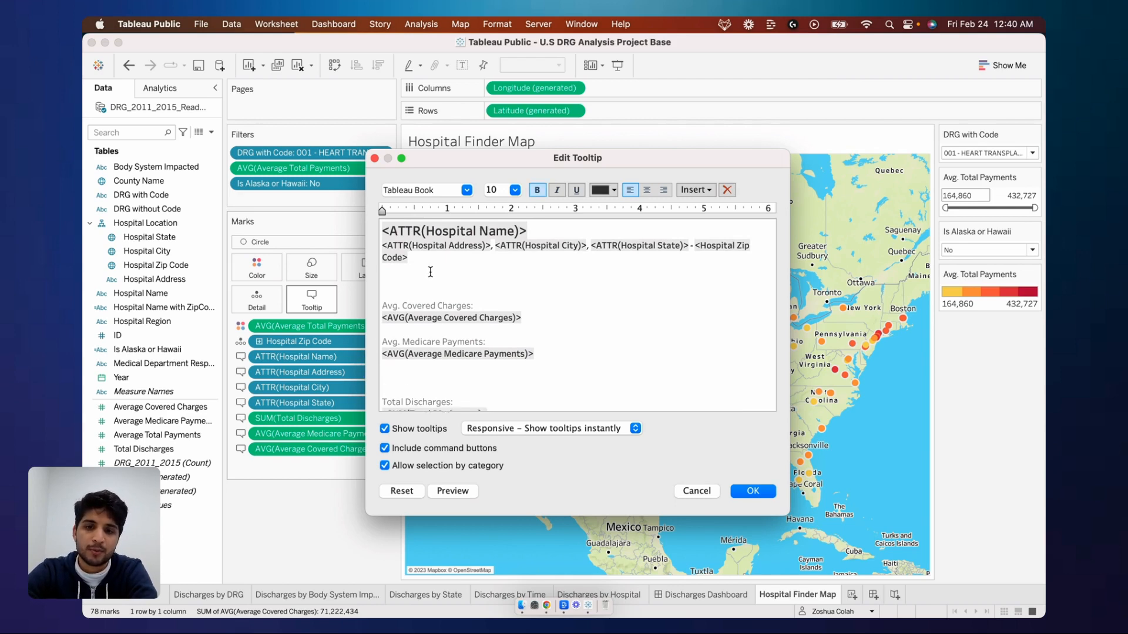
pyautogui.press('super+v')
# - Remove the surplus blank lines above the Total Discharges label and preview the tooltip
pyautogui.click(436, 401)
pyautogui.press('BackSpace')
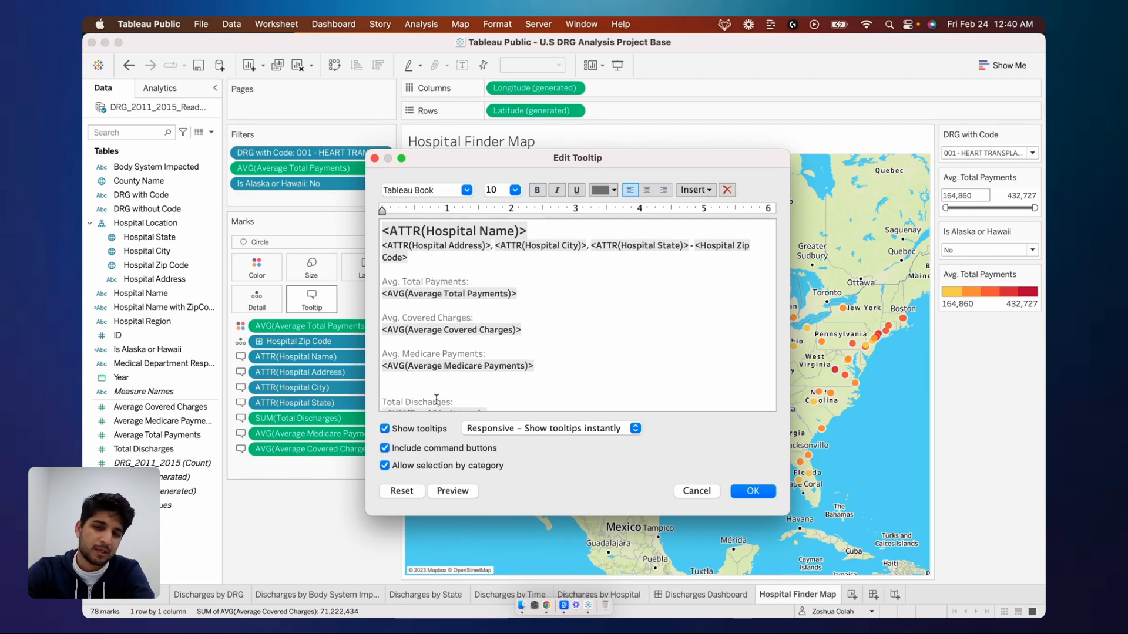
pyautogui.press('BackSpace')
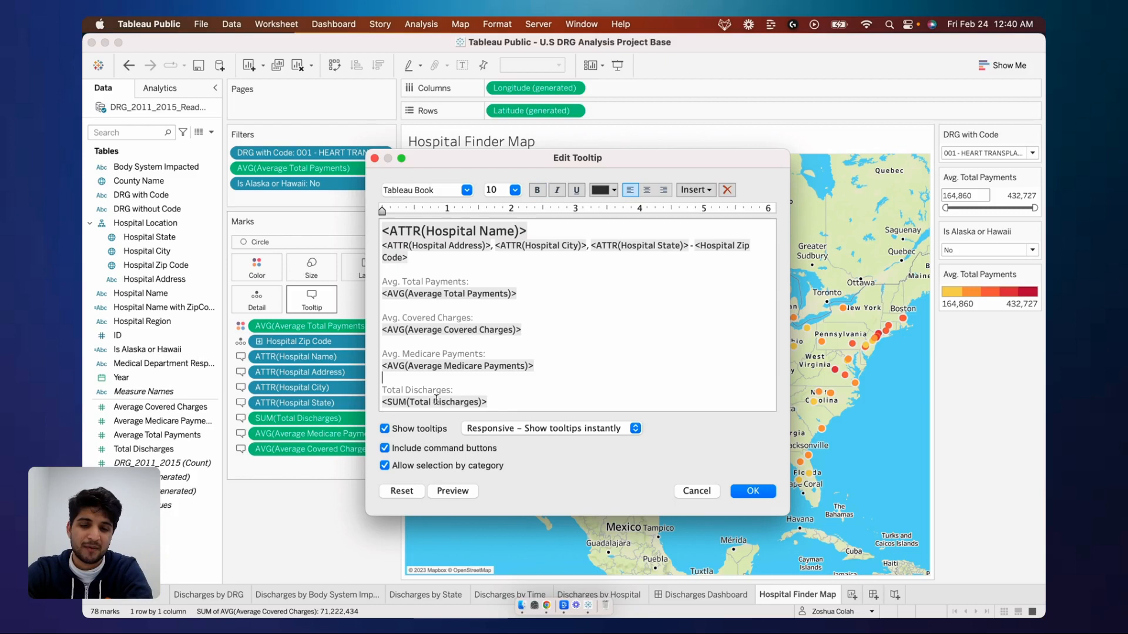
pyautogui.click(441, 492)
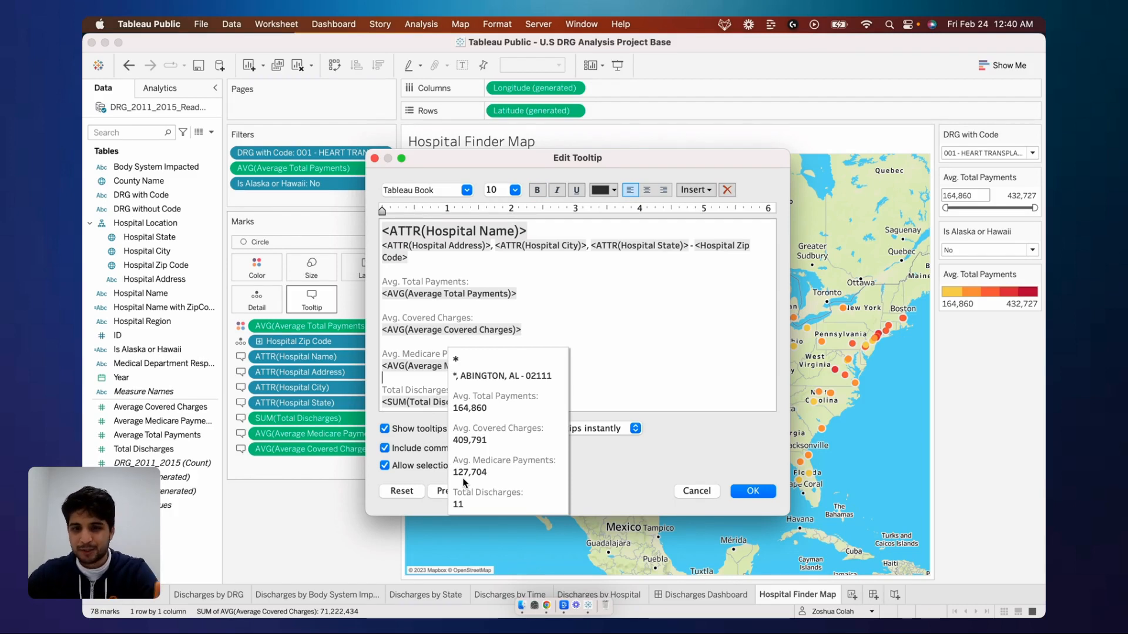
# - Set the font size of the Average Total Payments, Average Covered Charges and Average Medicare Payments values to 12
pyautogui.tripleClick(465, 293)
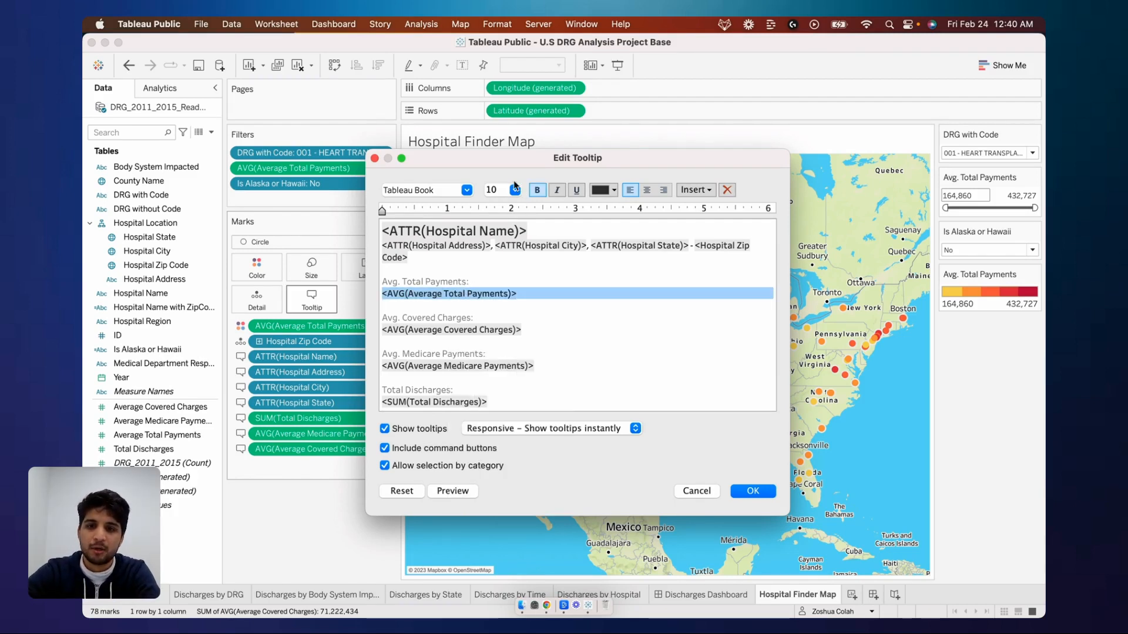
pyautogui.click(514, 190)
pyautogui.click(505, 244)
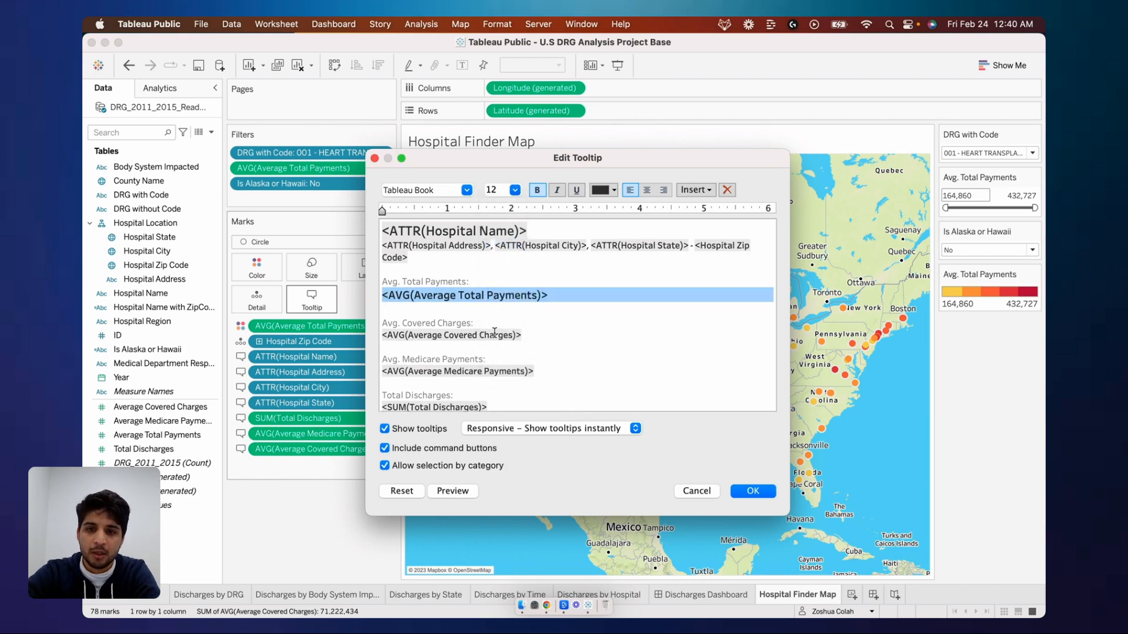
pyautogui.tripleClick(494, 335)
pyautogui.click(514, 190)
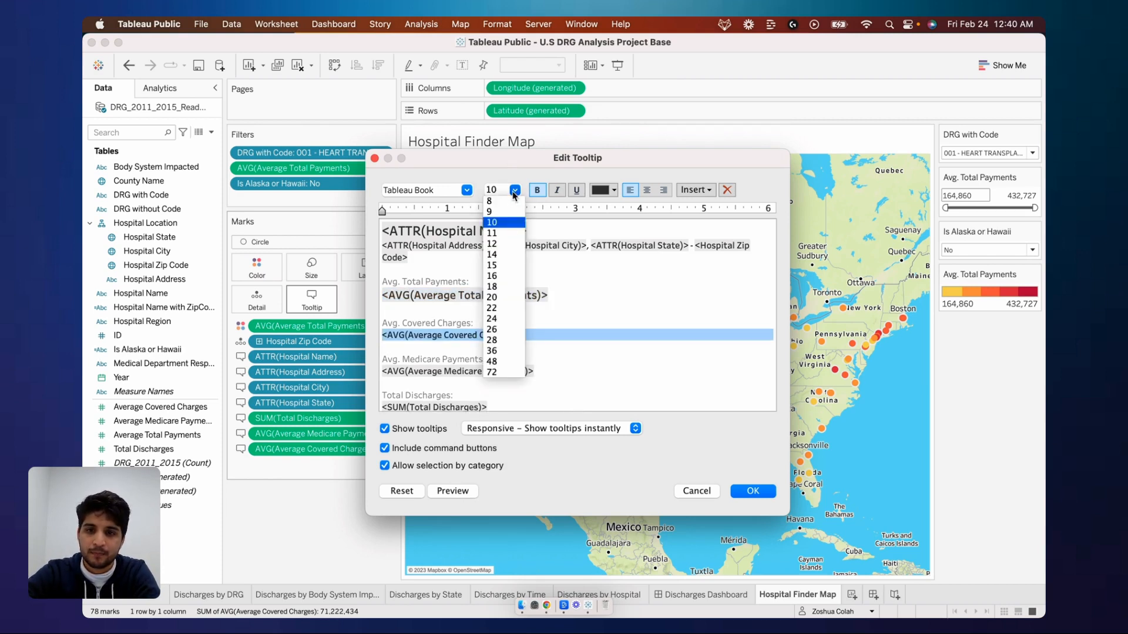
pyautogui.click(504, 244)
pyautogui.tripleClick(490, 376)
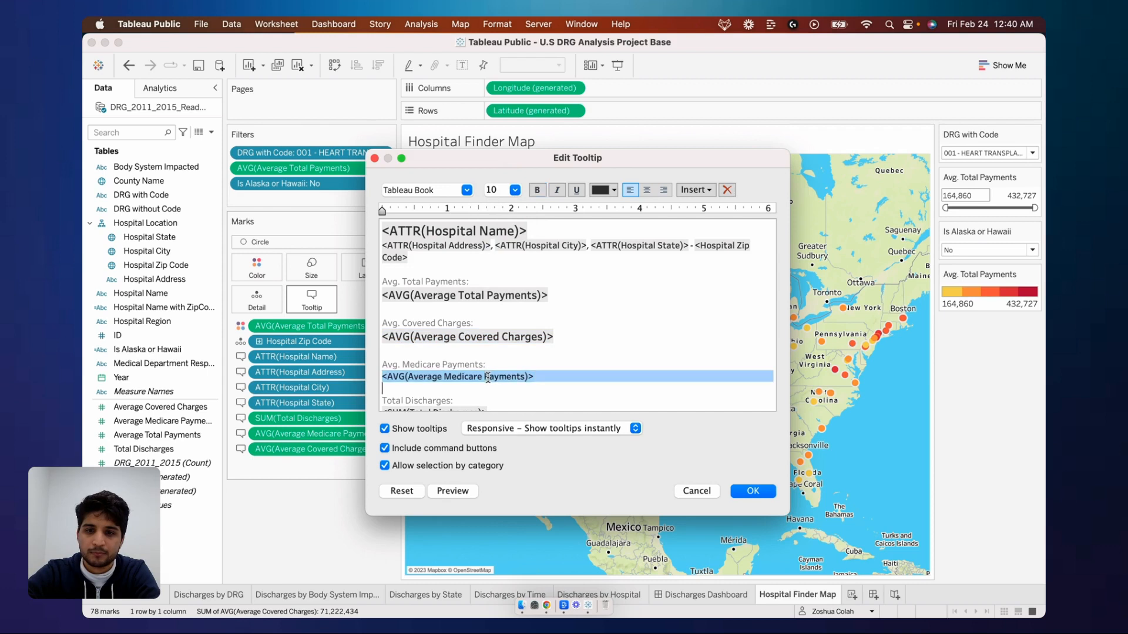
pyautogui.click(515, 189)
pyautogui.click(505, 244)
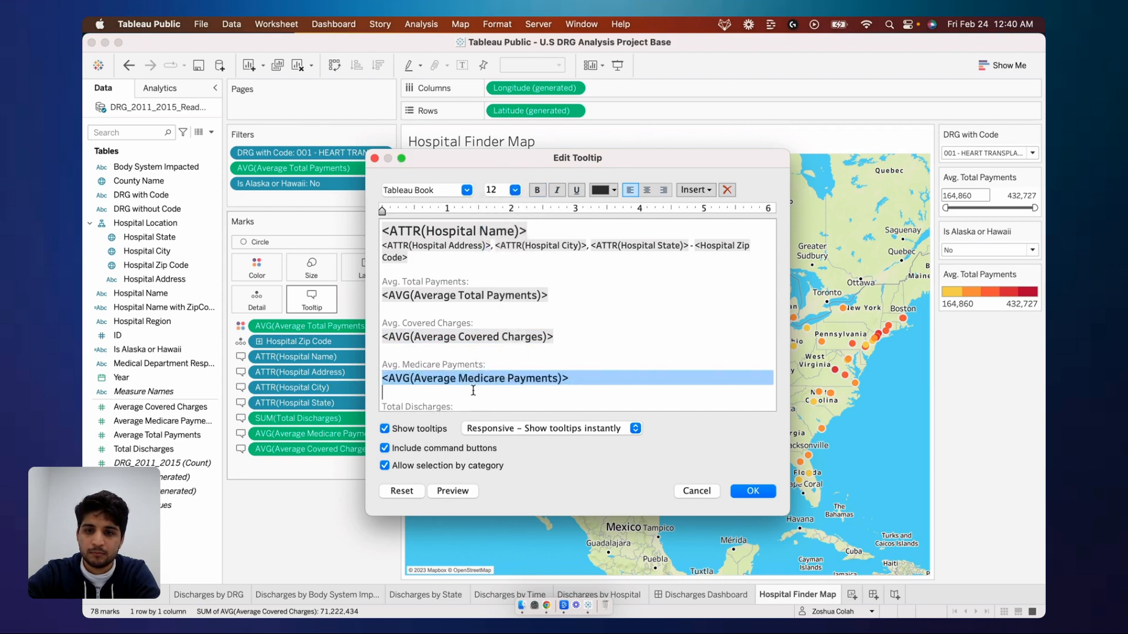
# - Set the Total Discharges value's font size to 12, apply the tooltip edits and check the tooltip on a hospital mark
pyautogui.scroll(-1, 470, 388)
pyautogui.tripleClick(465, 401)
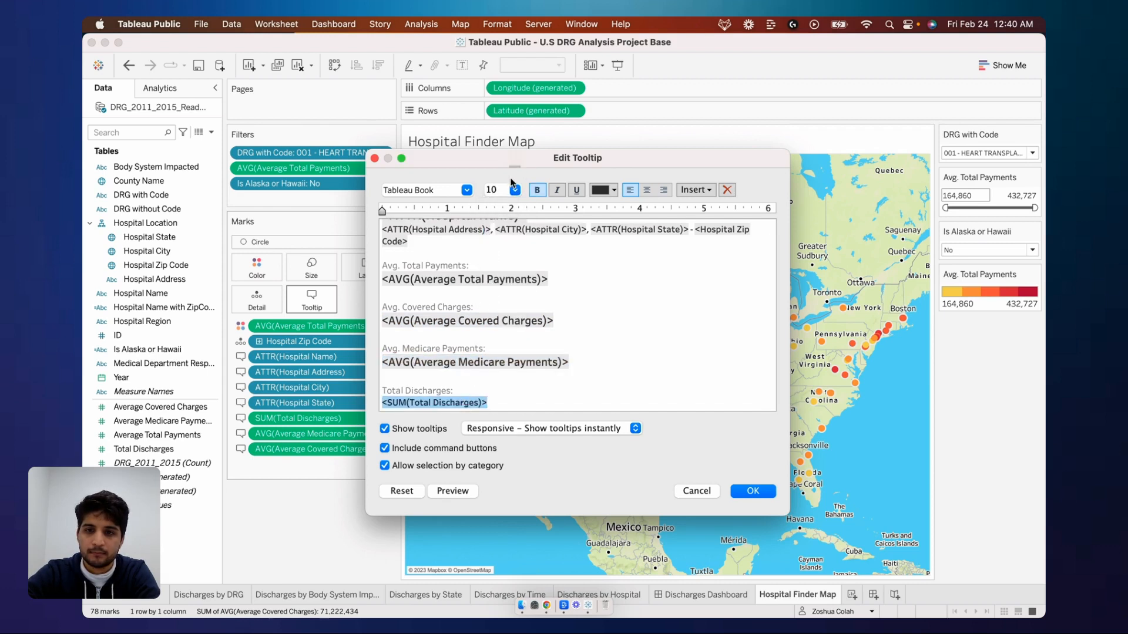
pyautogui.click(515, 190)
pyautogui.click(504, 244)
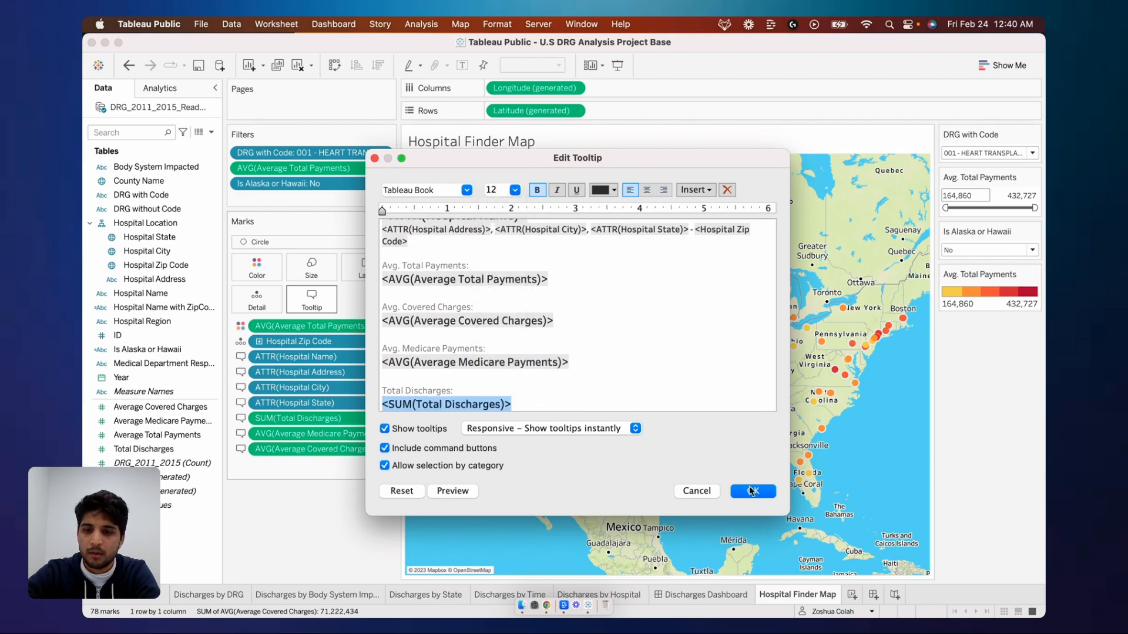
pyautogui.click(761, 494)
pyautogui.moveTo(716, 329)
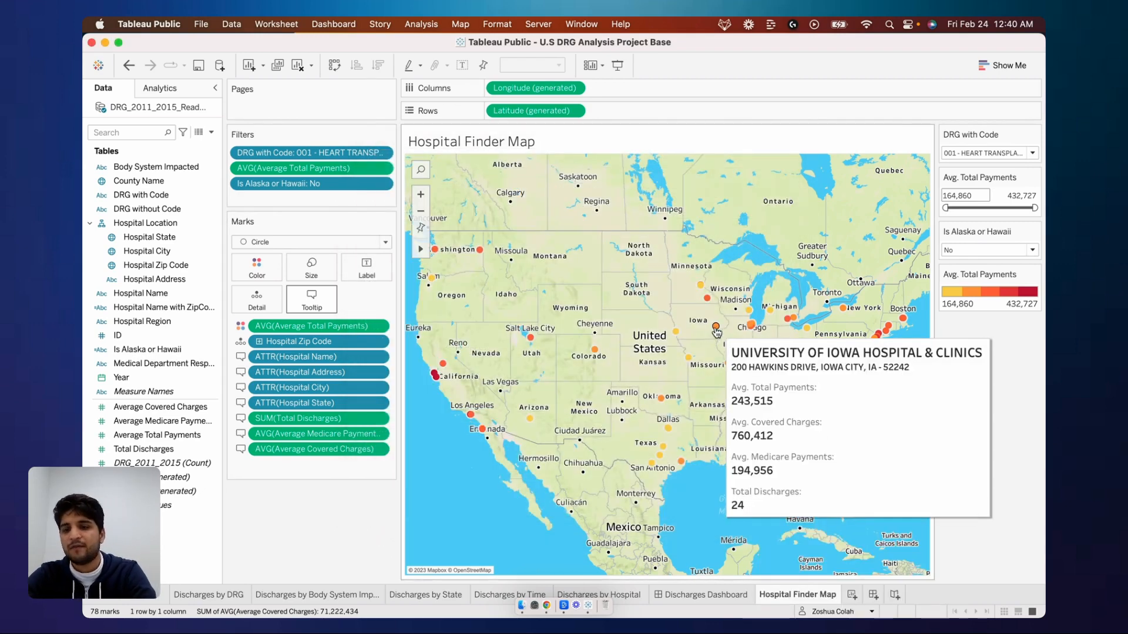
pyautogui.moveTo(703, 292)
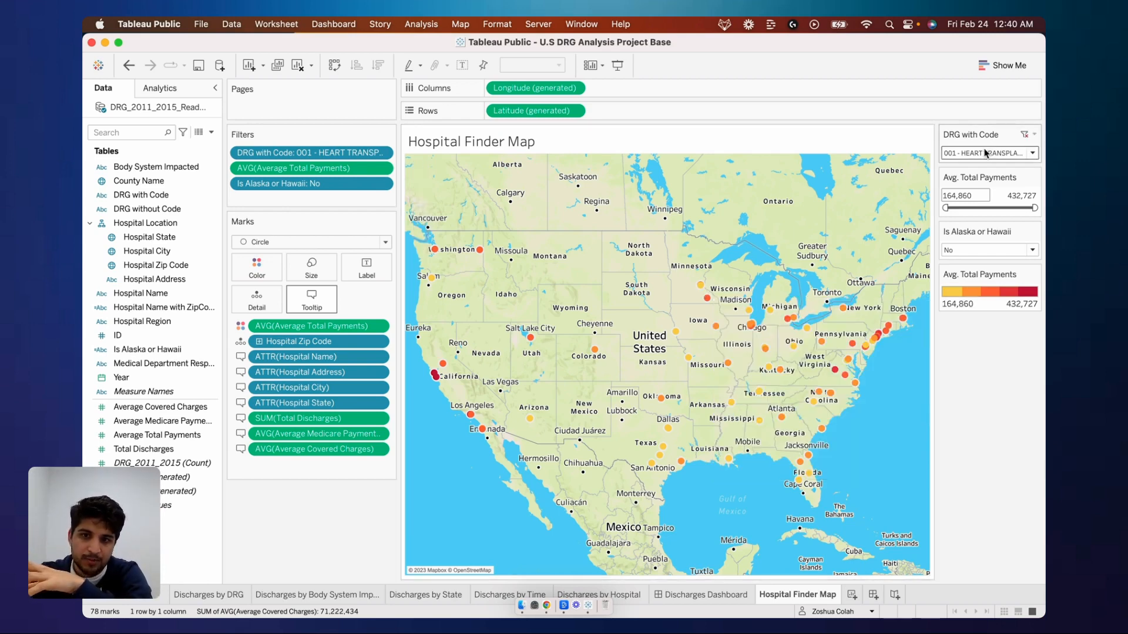
pyautogui.moveTo(481, 256)
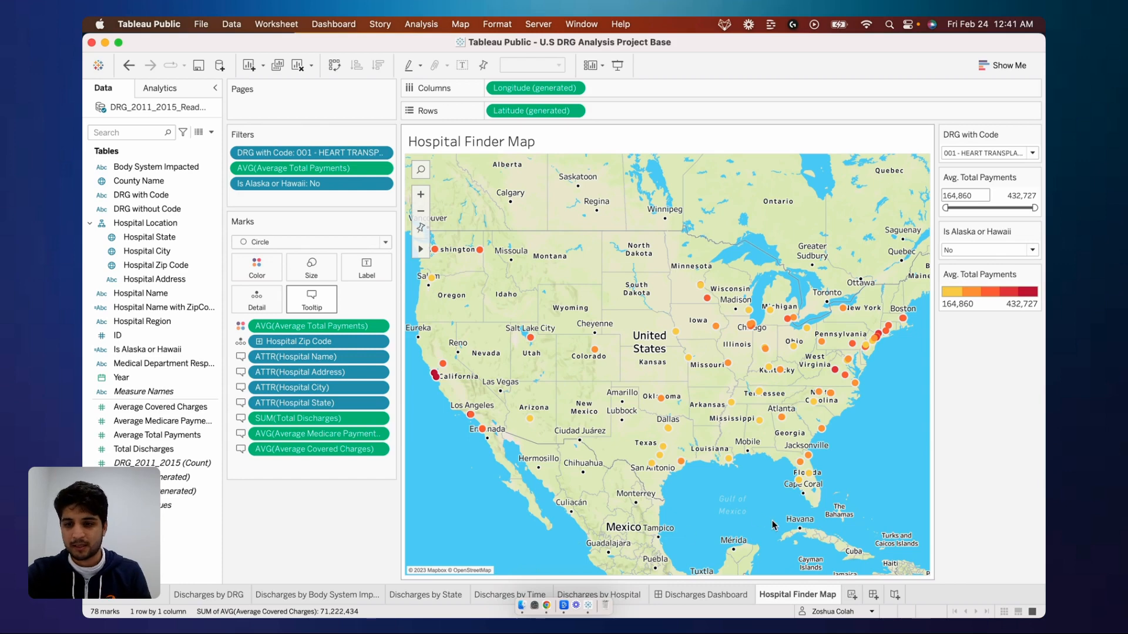
# - Create a new worksheet and name it Hospital Finder Table
pyautogui.click(852, 596)
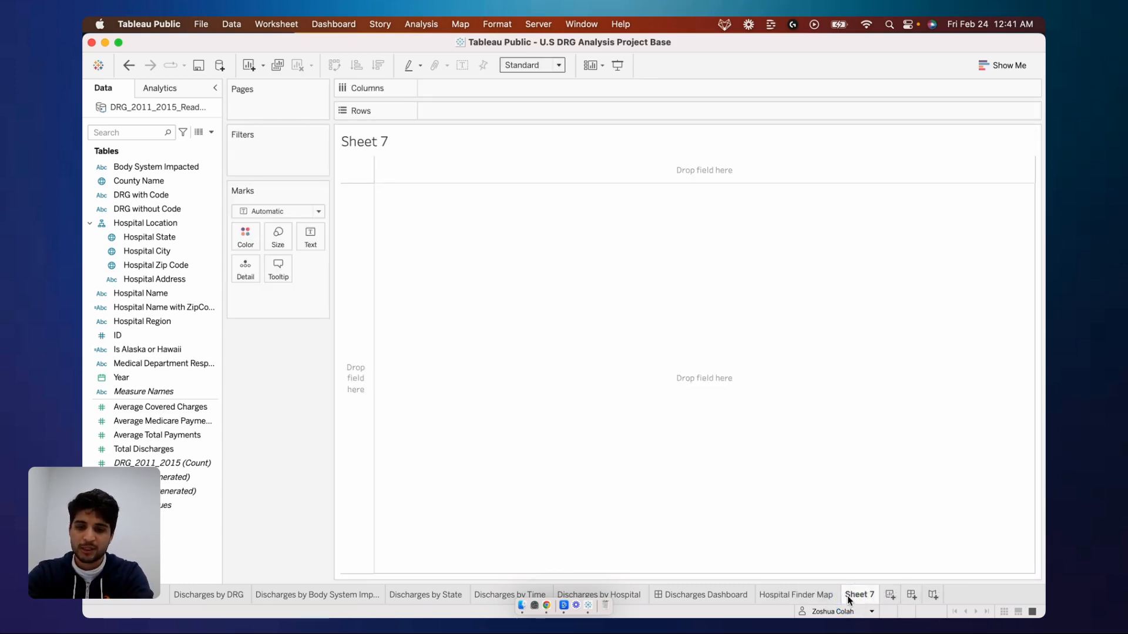
pyautogui.doubleClick(868, 596)
pyautogui.write('Hosp')
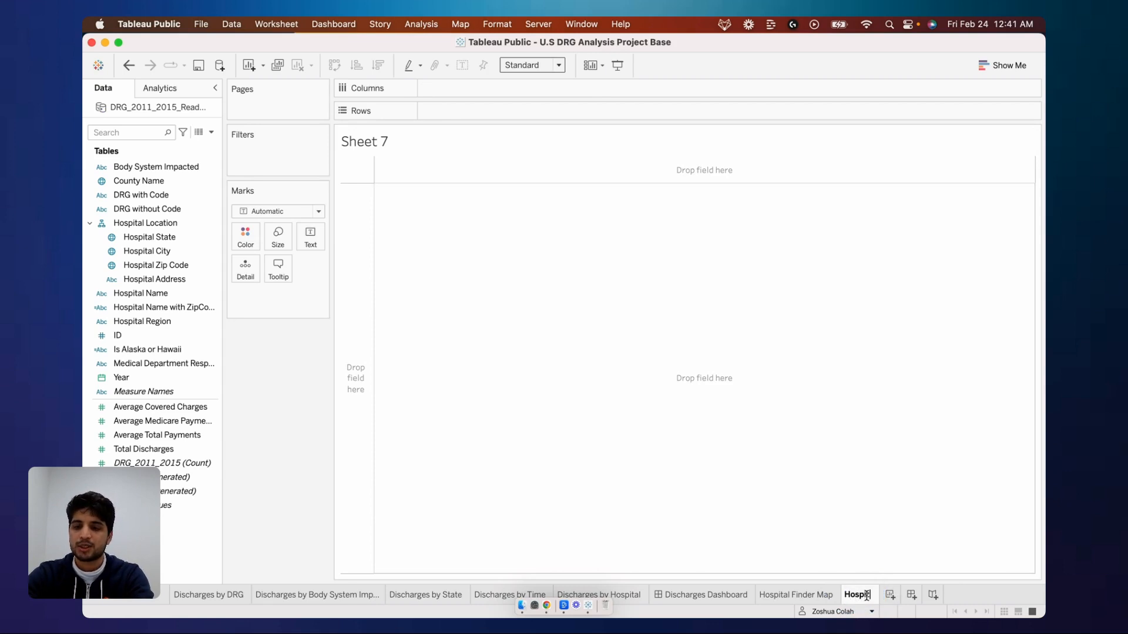
pyautogui.write('Finder Table')
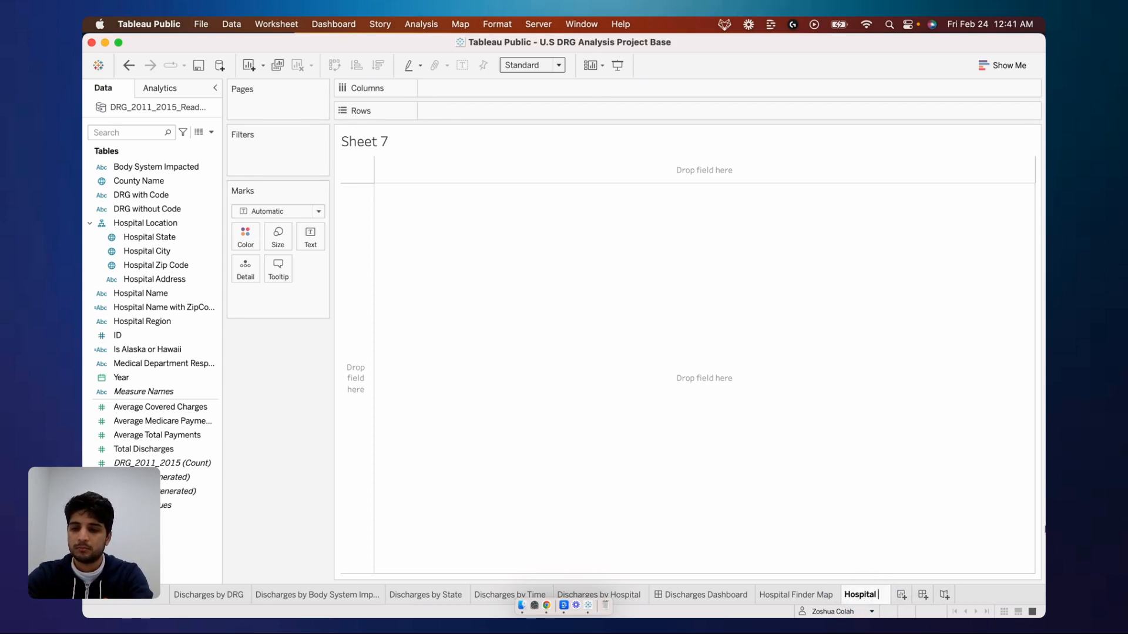
pyautogui.press('Return')
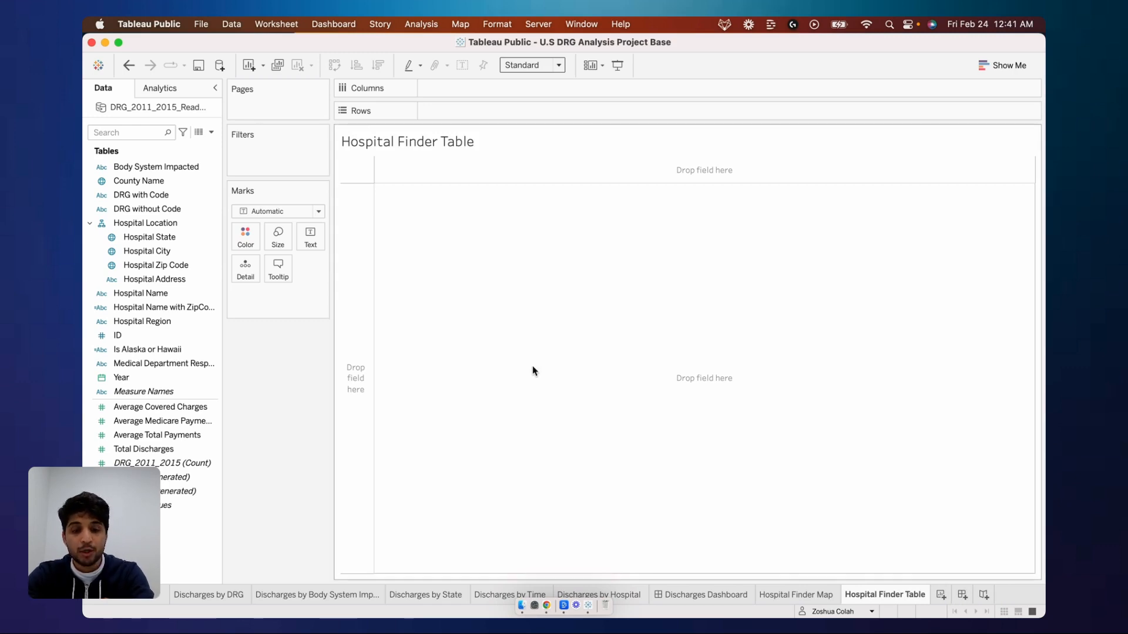
pyautogui.click(210, 214)
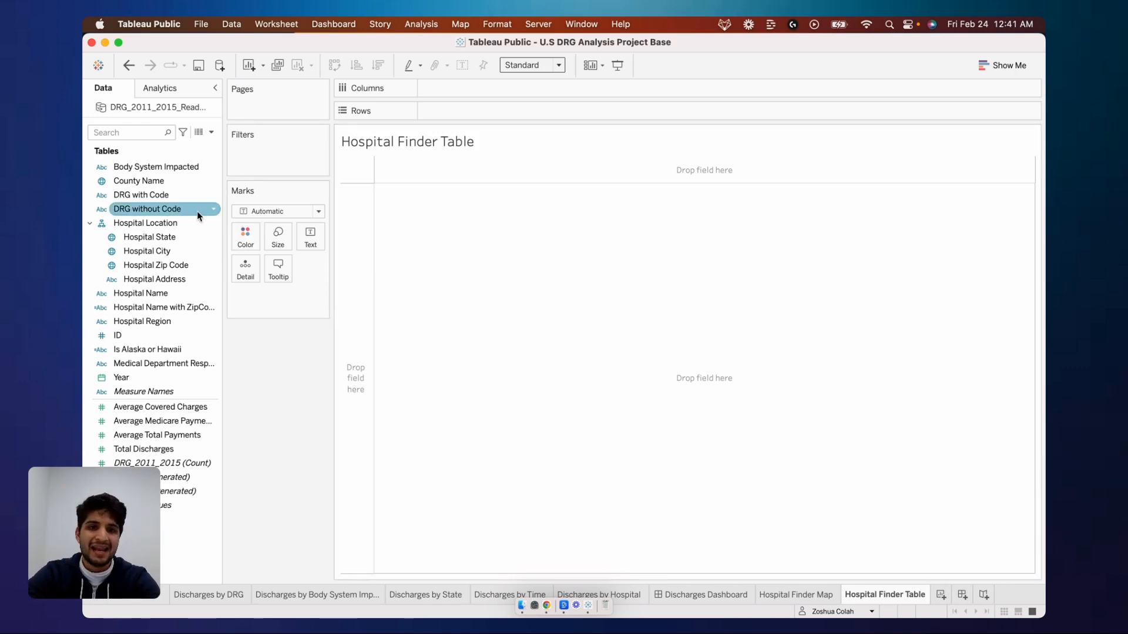
pyautogui.click(177, 146)
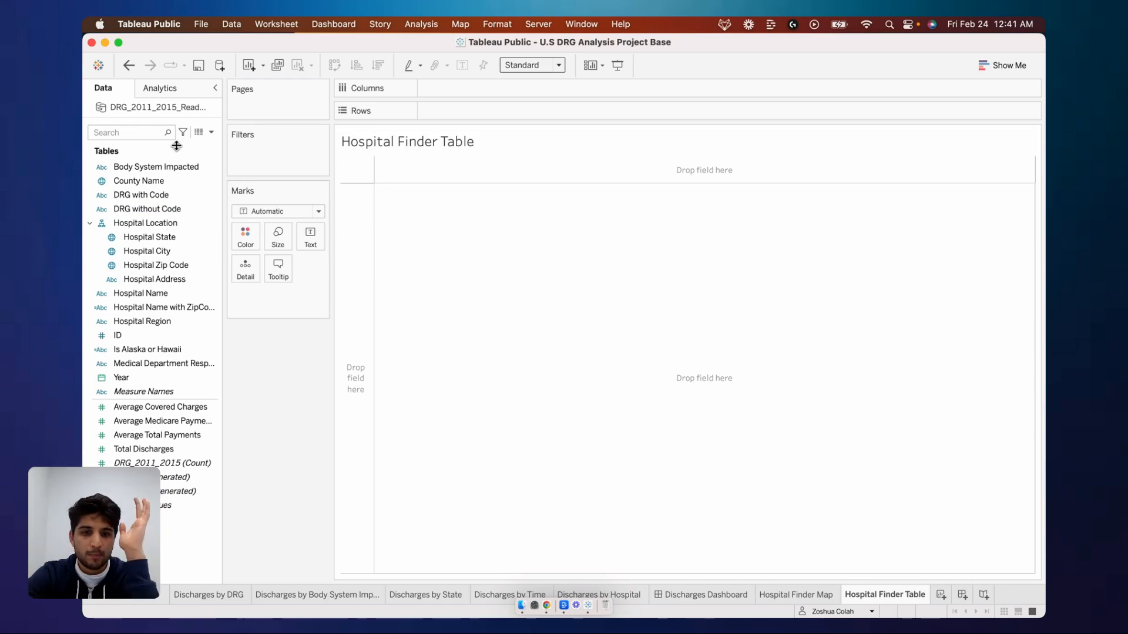
pyautogui.hotkey('ctrl', 'Left')
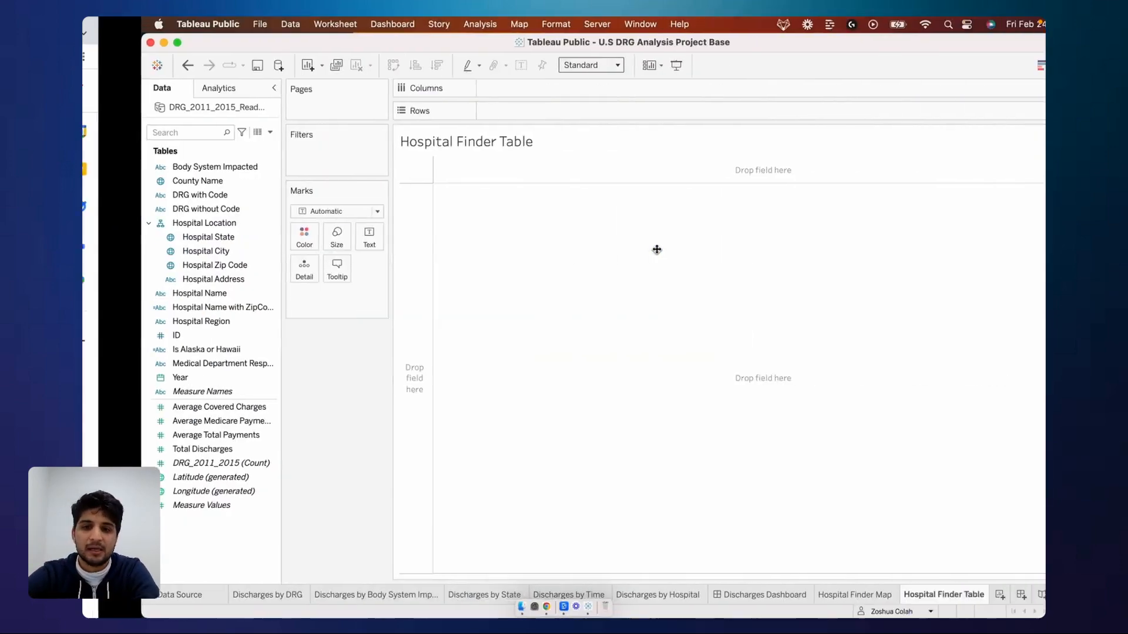
# - Search the data fields for "hospital" and place the Hospital Name with ZipCode field on the rows
pyautogui.click(161, 134)
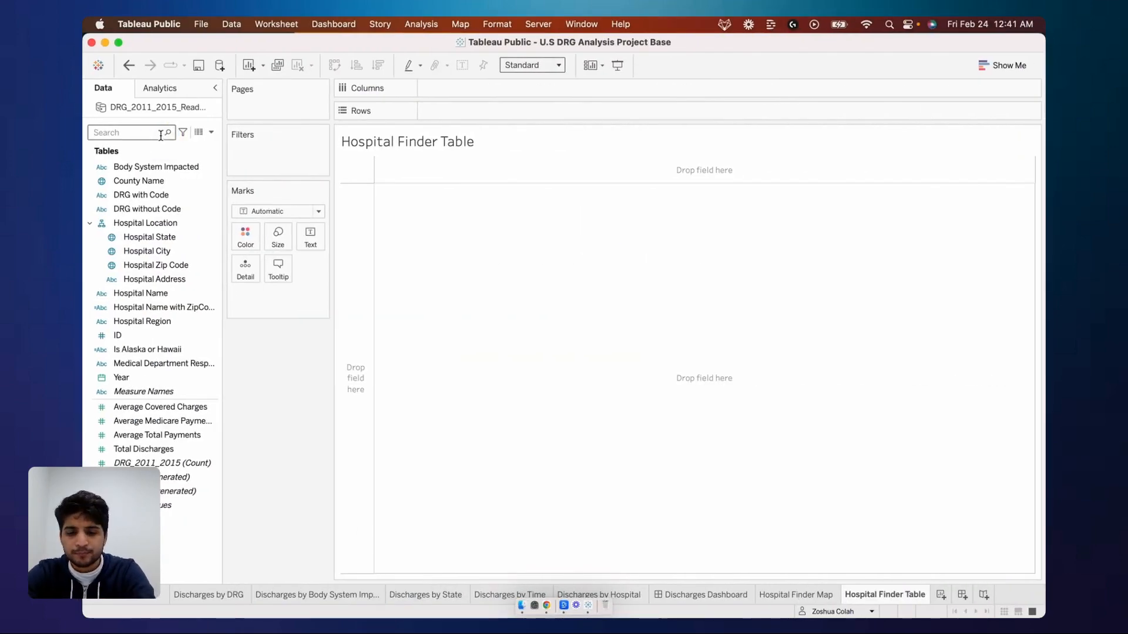
pyautogui.write('hosp')
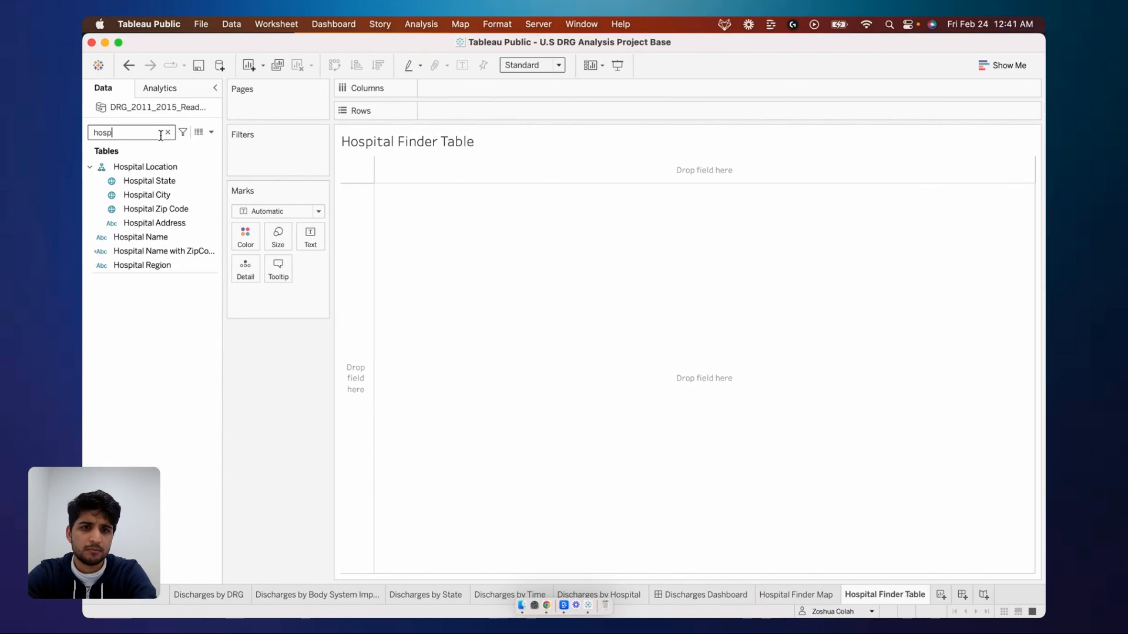
pyautogui.write('ital')
pyautogui.moveTo(171, 251); pyautogui.dragTo(518, 114)
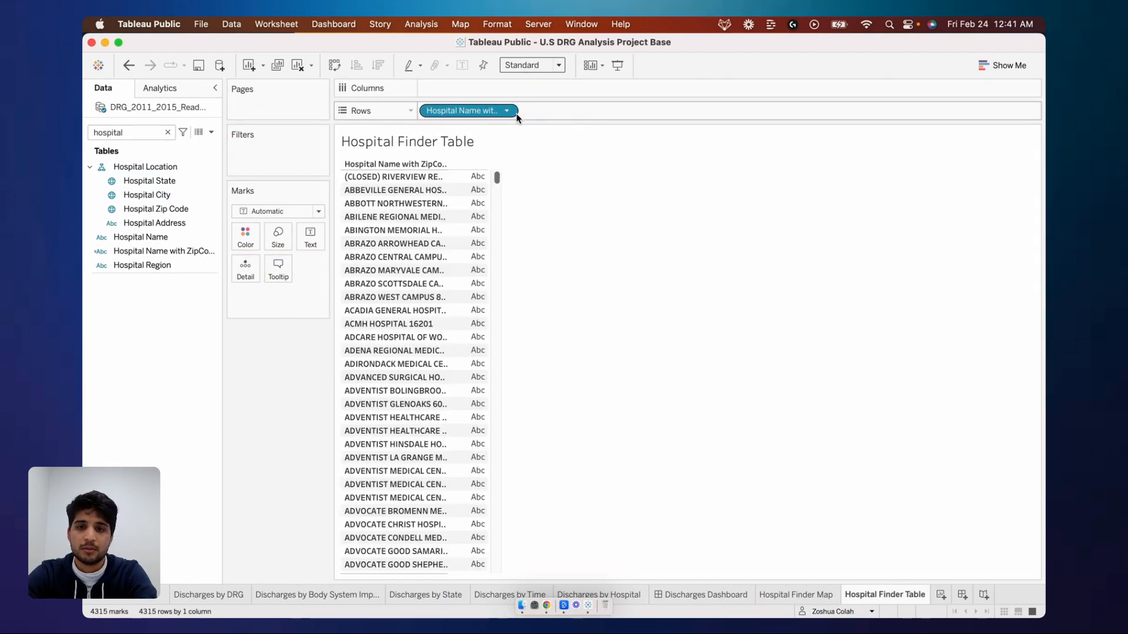
# - Search the data fields for "discharge" and add Total Discharges as the value shown for each hospital
pyautogui.doubleClick(152, 134)
pyautogui.press('BackSpace')
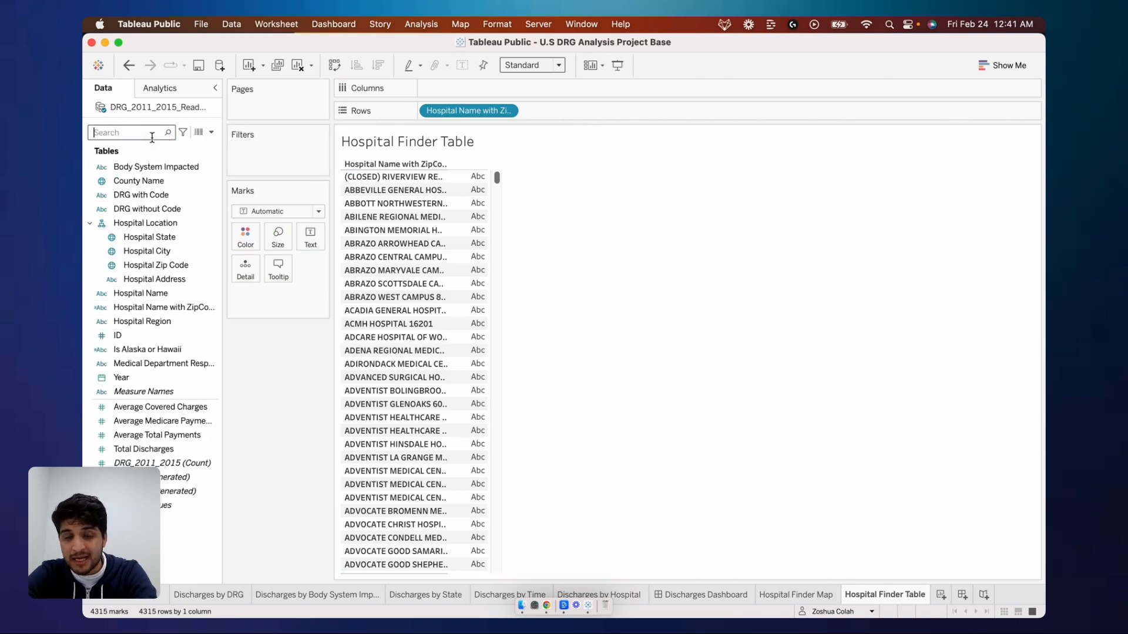
pyautogui.write('discharge')
pyautogui.click(152, 180)
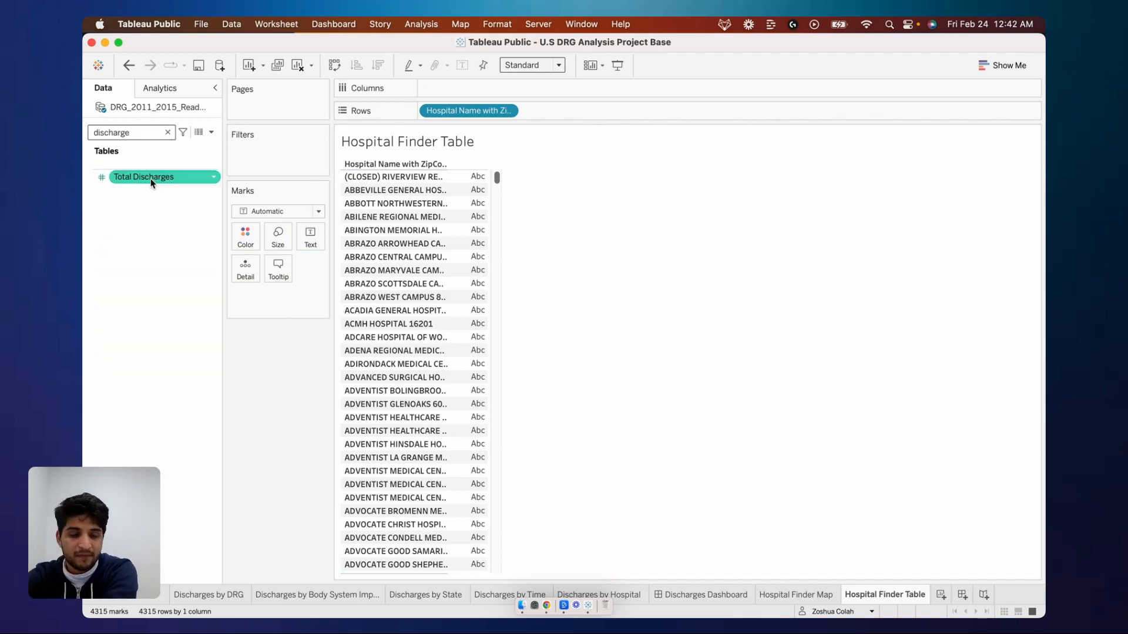
pyautogui.moveTo(151, 183); pyautogui.dragTo(477, 194)
pyautogui.moveTo(476, 178)
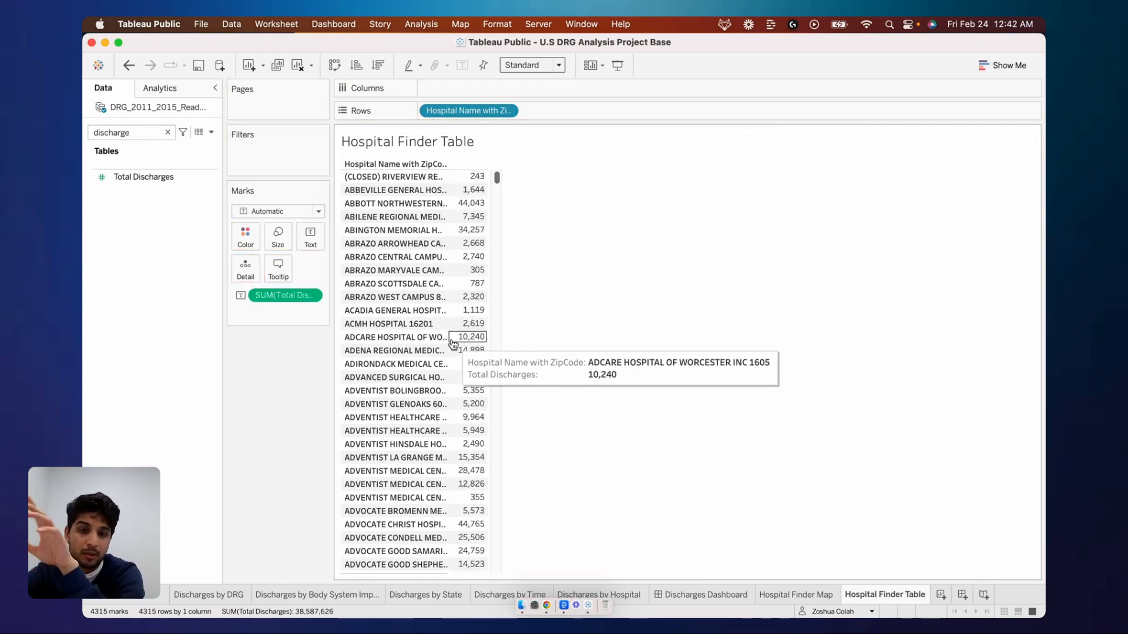
# - Search the data fields for "average" and add Average Covered Charges as a second measure column beside Total Discharges
pyautogui.doubleClick(139, 134)
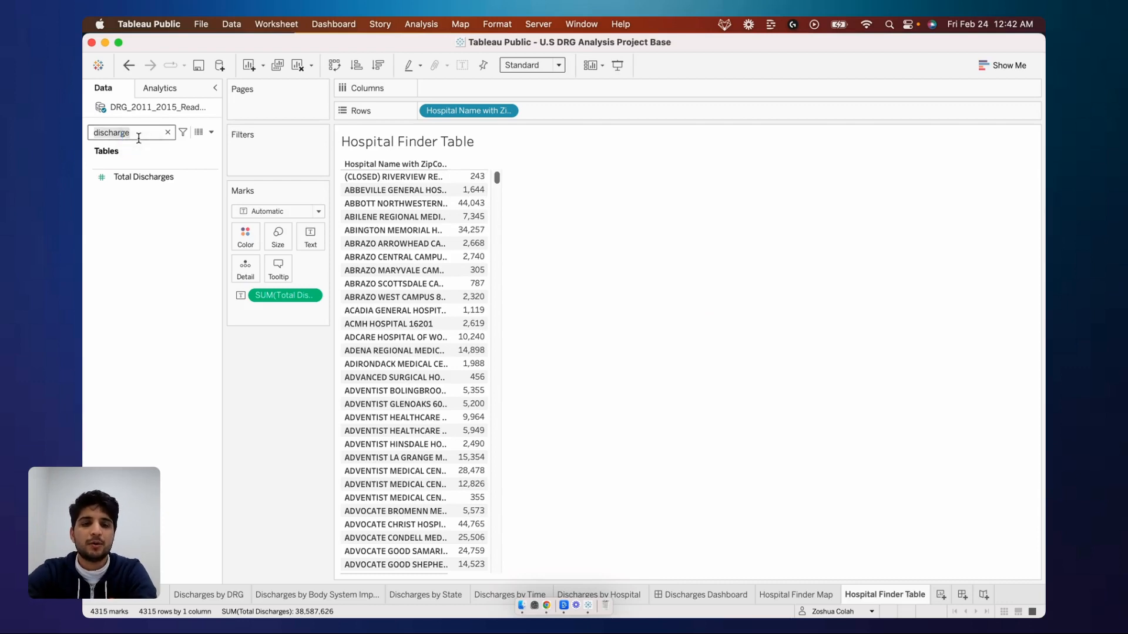
pyautogui.press('BackSpace')
pyautogui.write('average')
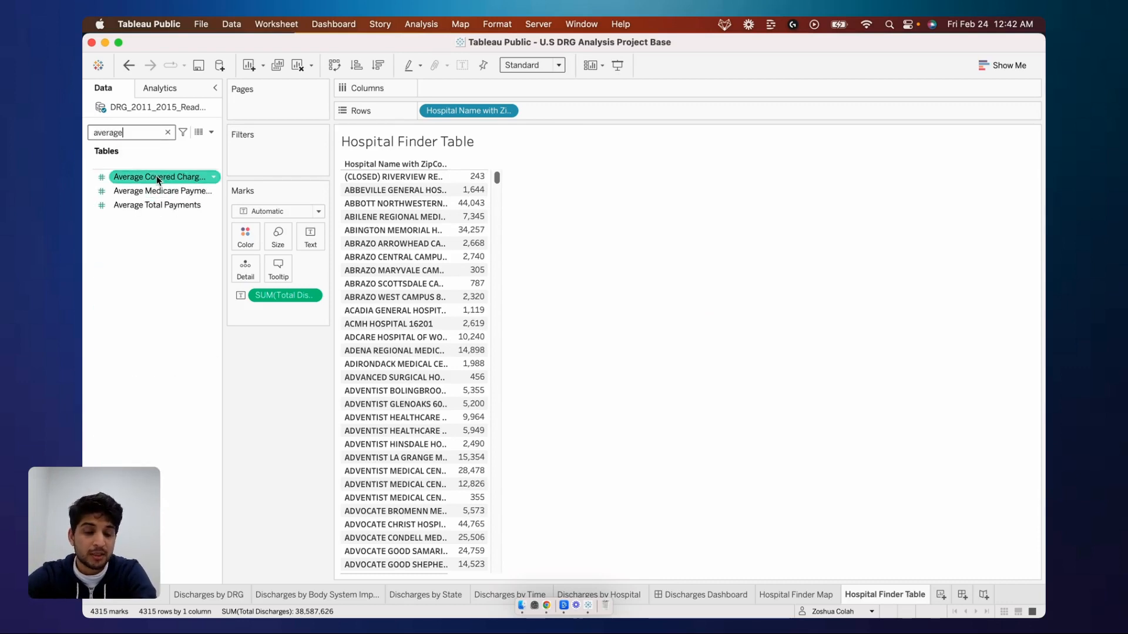
pyautogui.click(156, 176)
pyautogui.moveTo(156, 175); pyautogui.dragTo(474, 238)
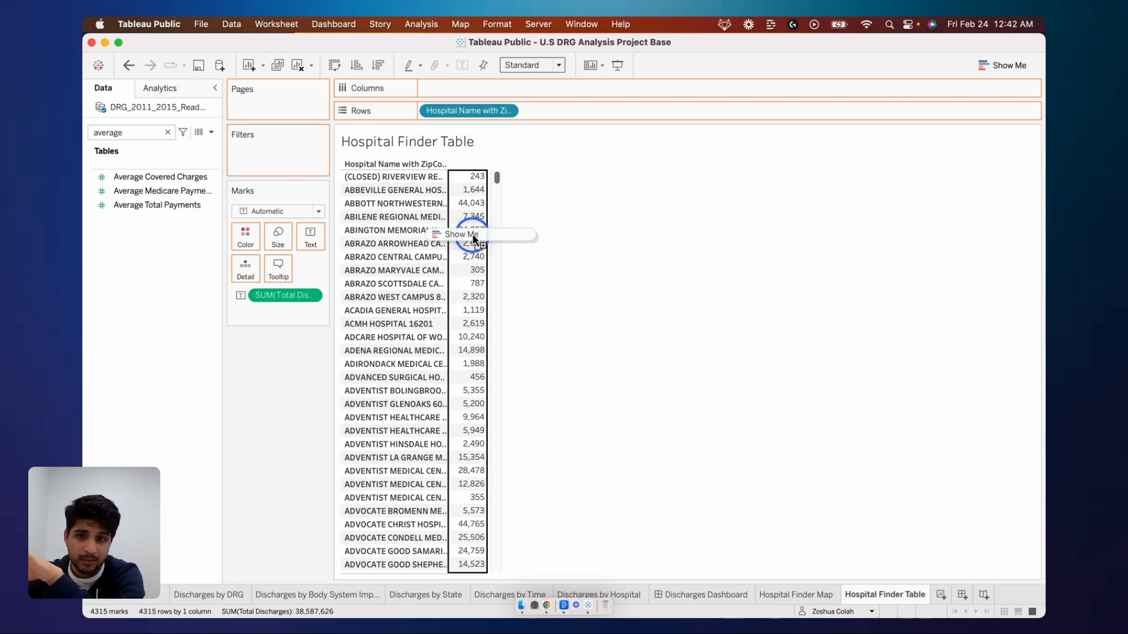
pyautogui.moveTo(474, 238); pyautogui.dragTo(475, 237)
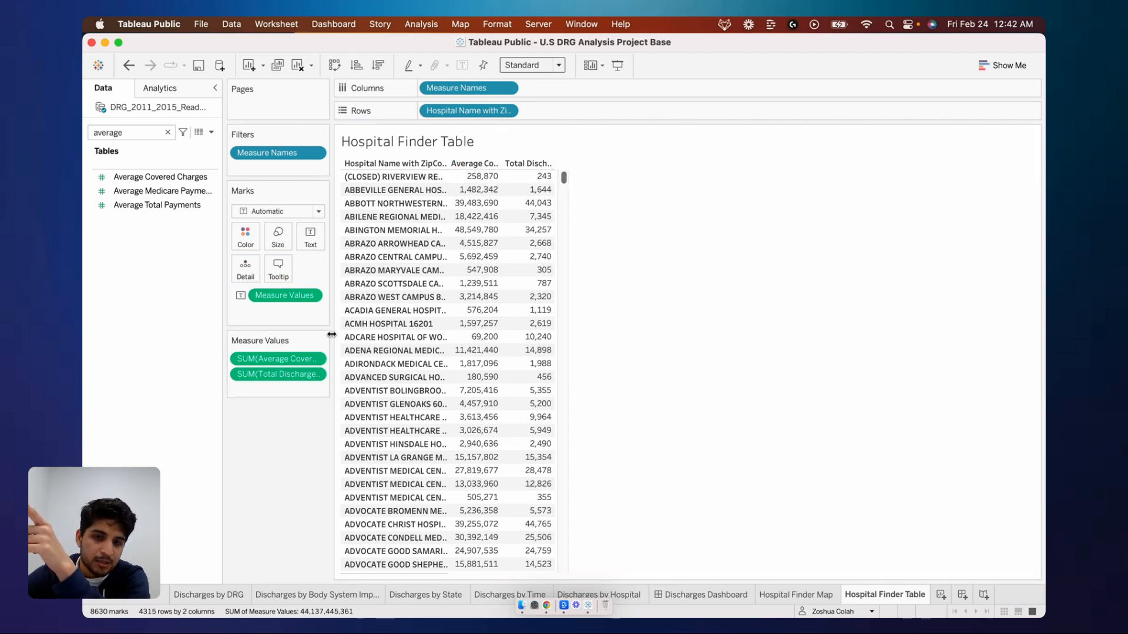
# - Widen the shelf area to show full field names and set the Average Covered Charges aggregation to Average
pyautogui.moveTo(332, 334); pyautogui.dragTo(403, 335)
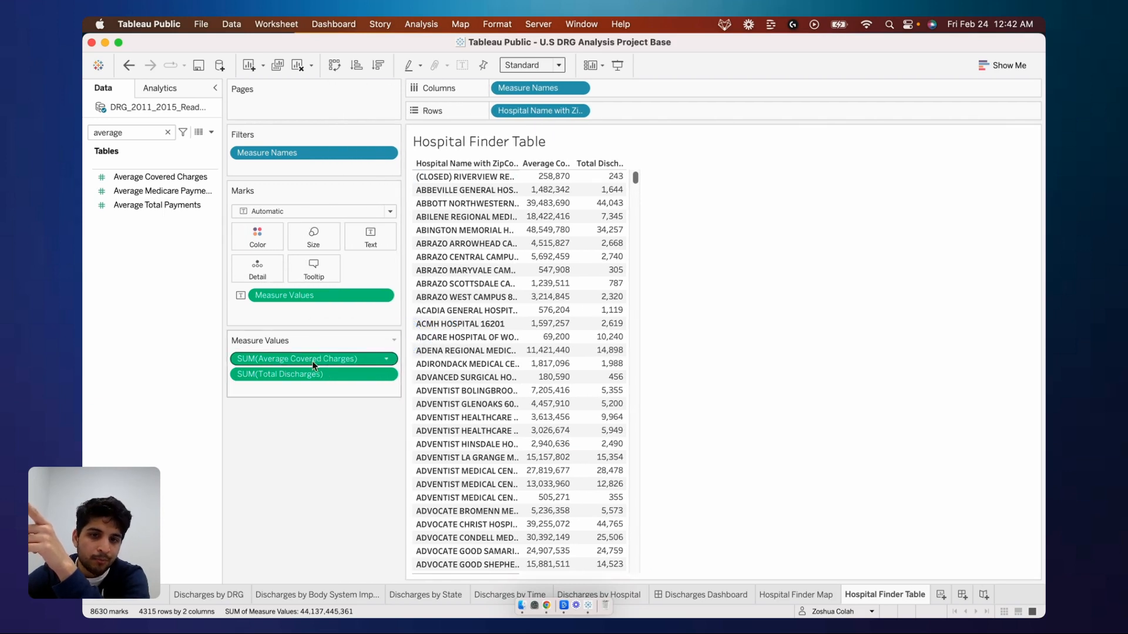
pyautogui.click(386, 361)
pyautogui.moveTo(334, 472)
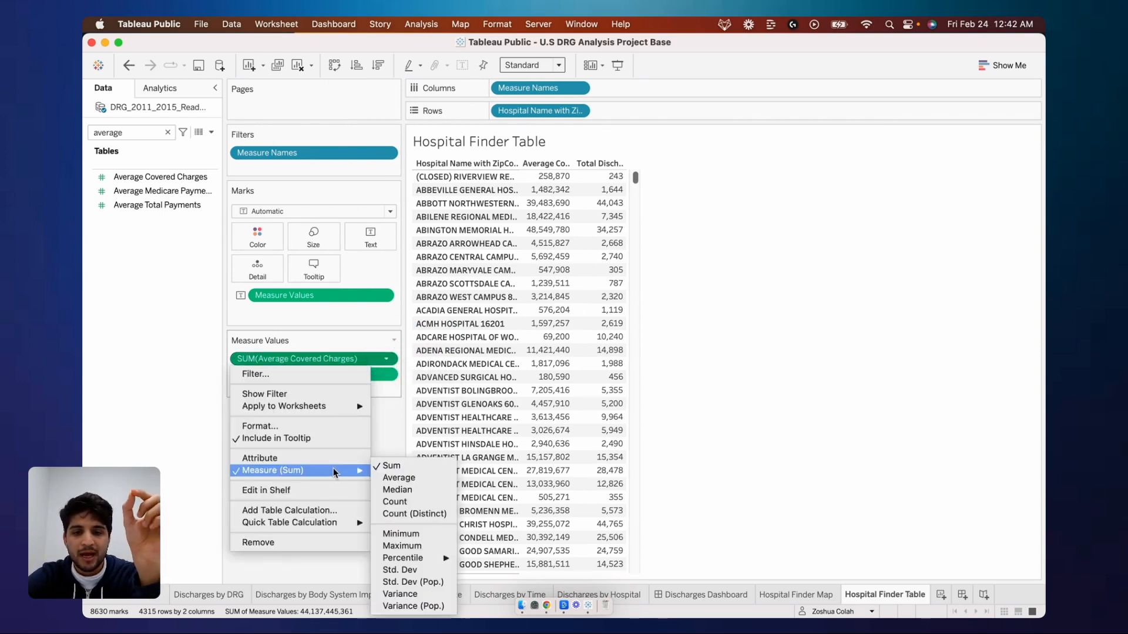
pyautogui.click(408, 479)
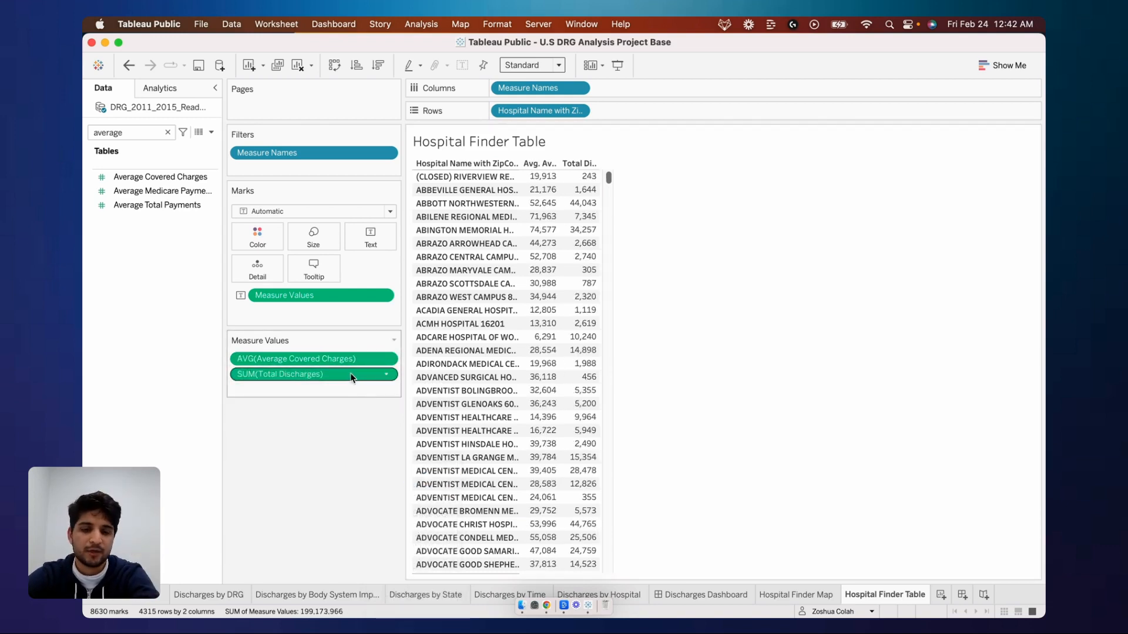
# - Search the data fields for "average" again and add Average Medicare Payments as a measure column in the table
pyautogui.doubleClick(141, 129)
pyautogui.press('BackSpace')
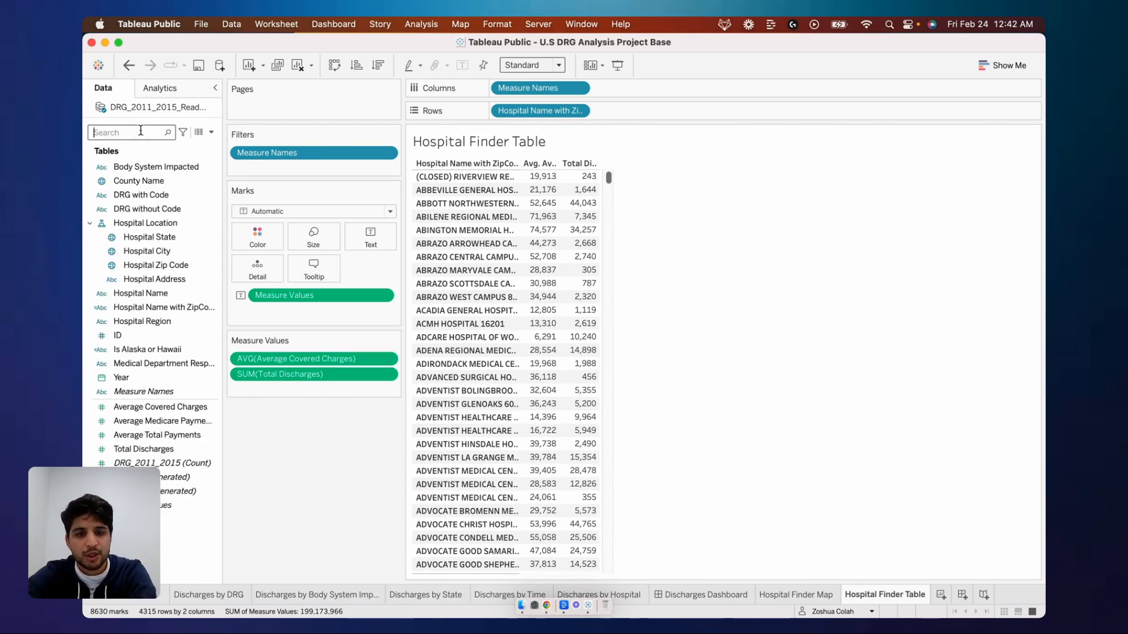
pyautogui.write('average')
pyautogui.moveTo(170, 193); pyautogui.dragTo(555, 203)
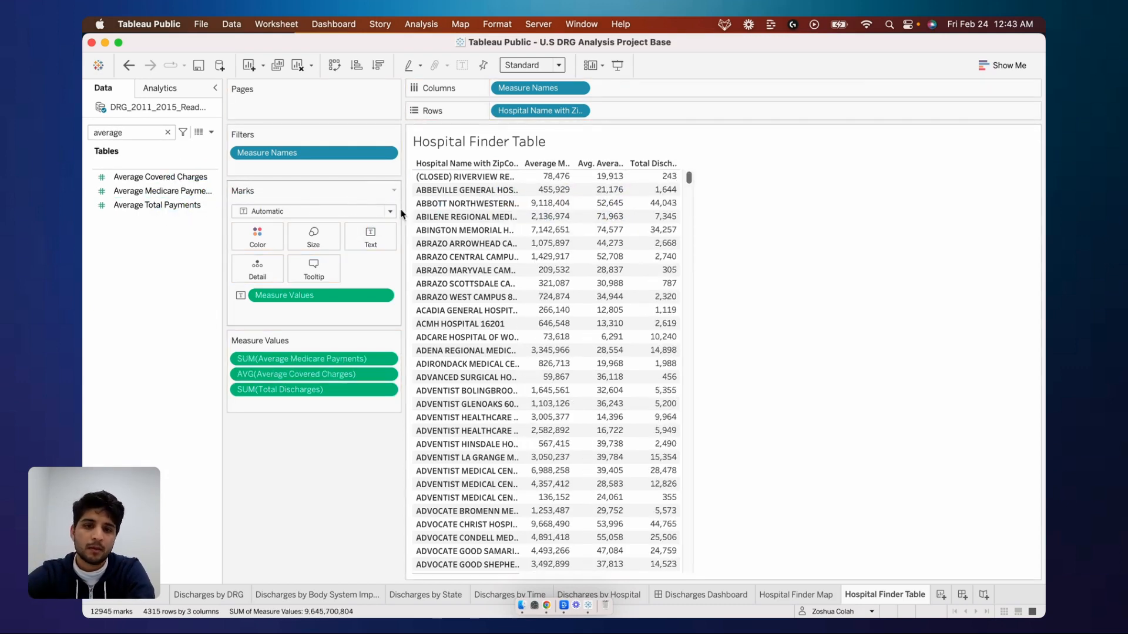
# - Set the aggregation of the Average Medicare Payments measure to Average
pyautogui.click(387, 359)
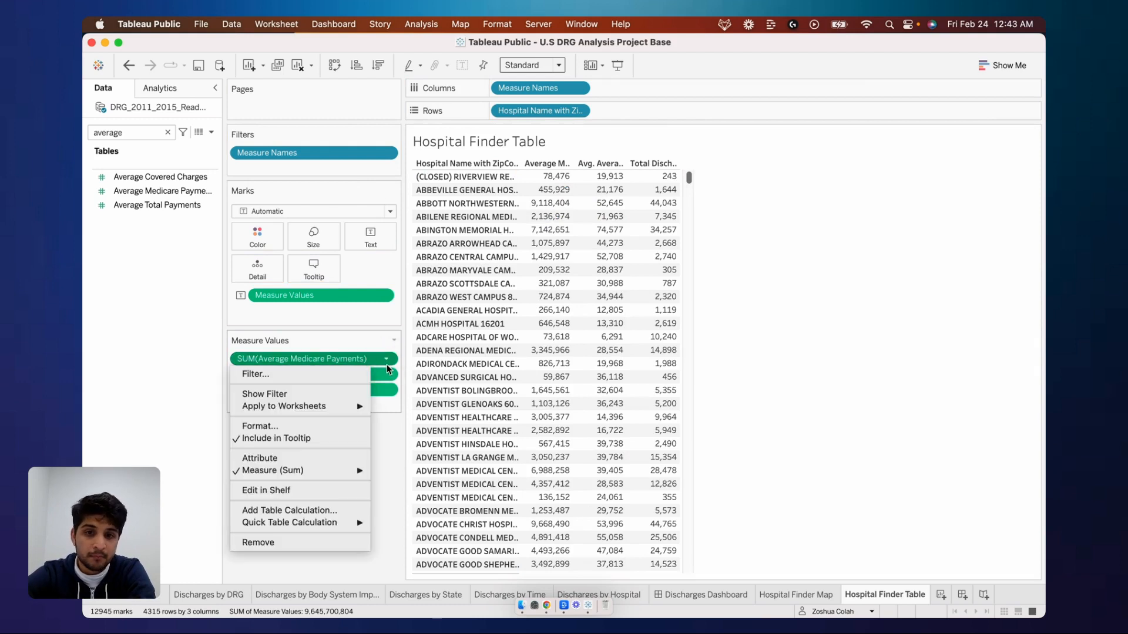
pyautogui.moveTo(362, 472)
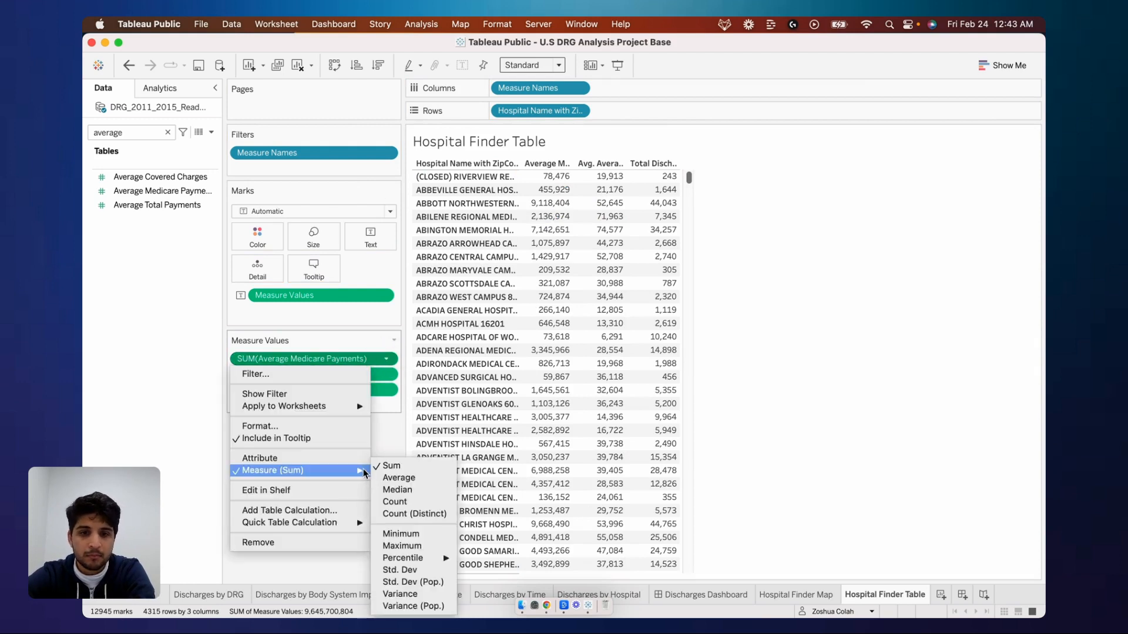
pyautogui.click(389, 361)
pyautogui.click(388, 361)
pyautogui.moveTo(354, 476)
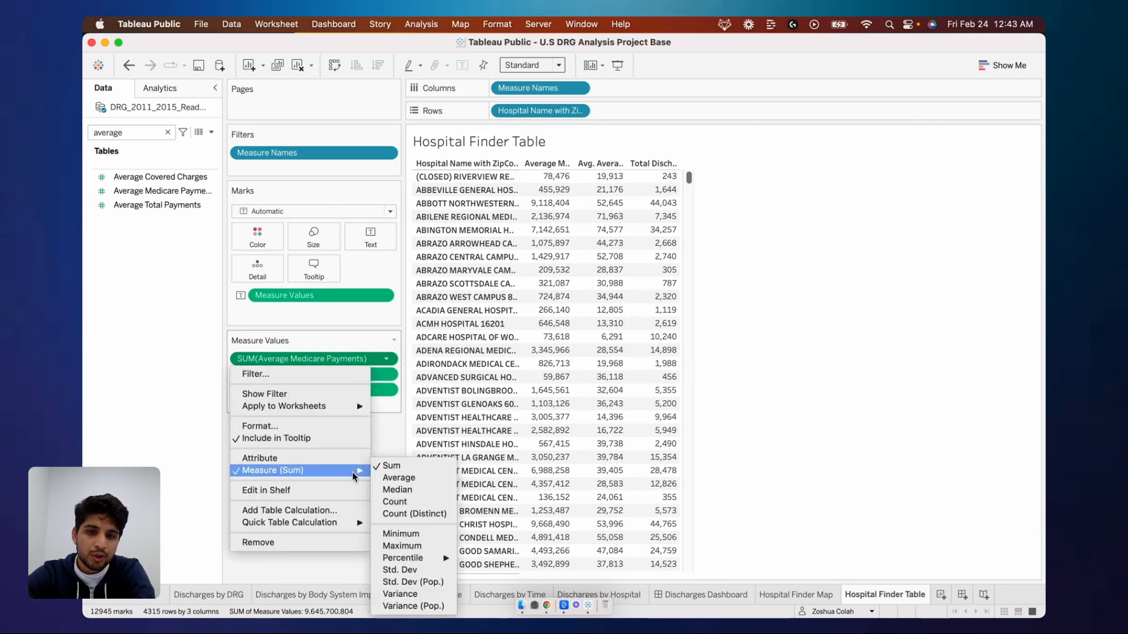
pyautogui.click(399, 478)
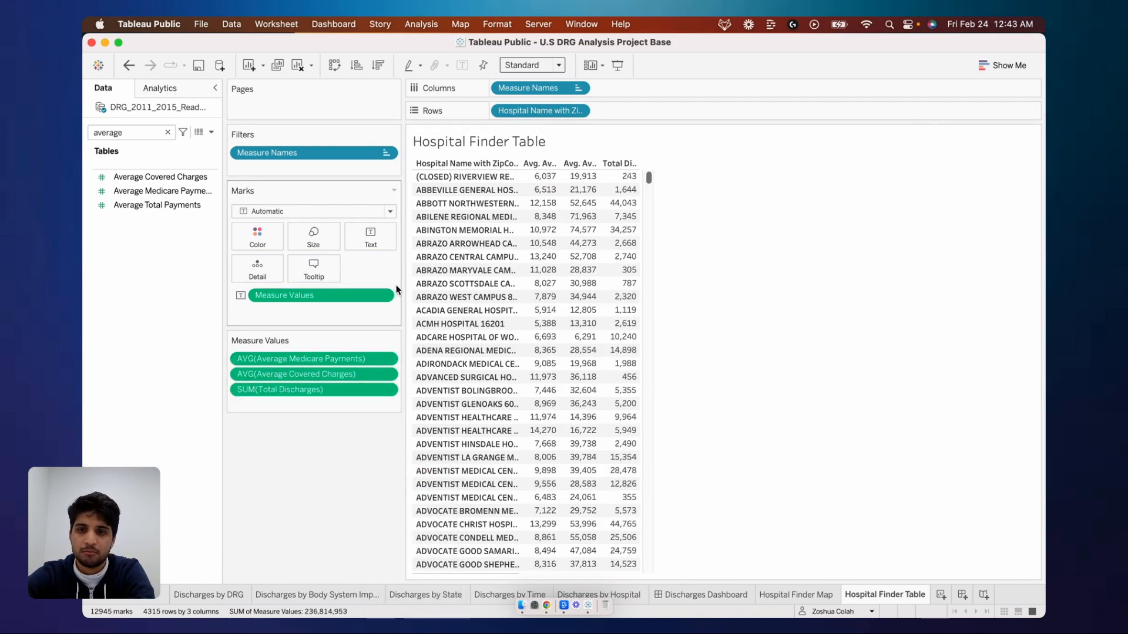
# - Add Average Total Payments as a measure column in the table and set its aggregation to Average
pyautogui.click(159, 204)
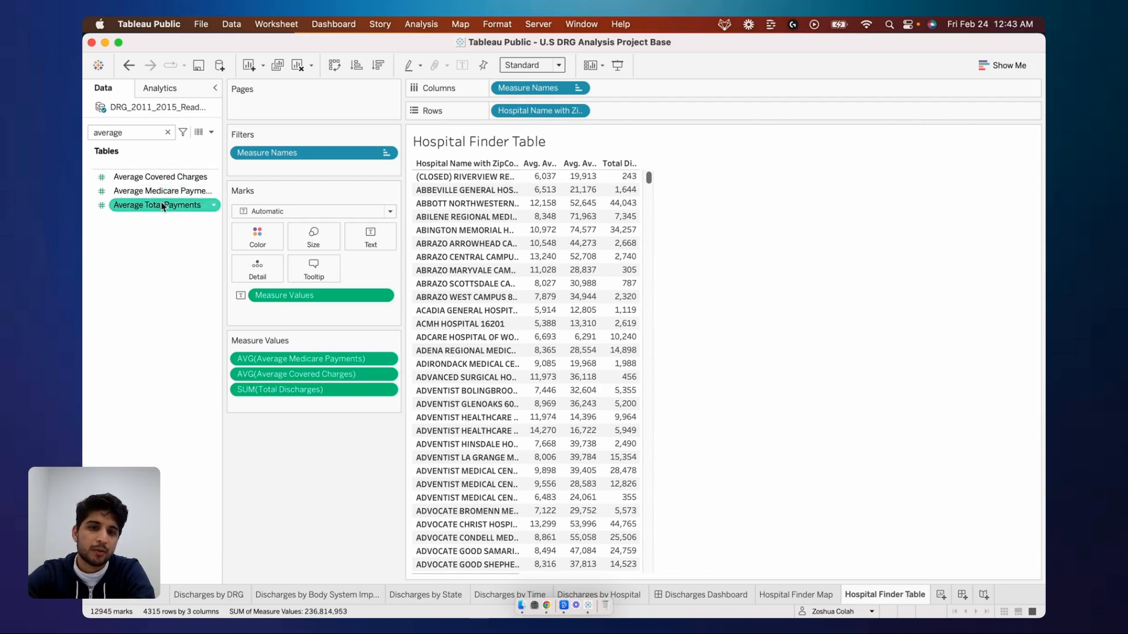
pyautogui.moveTo(139, 203); pyautogui.dragTo(605, 182)
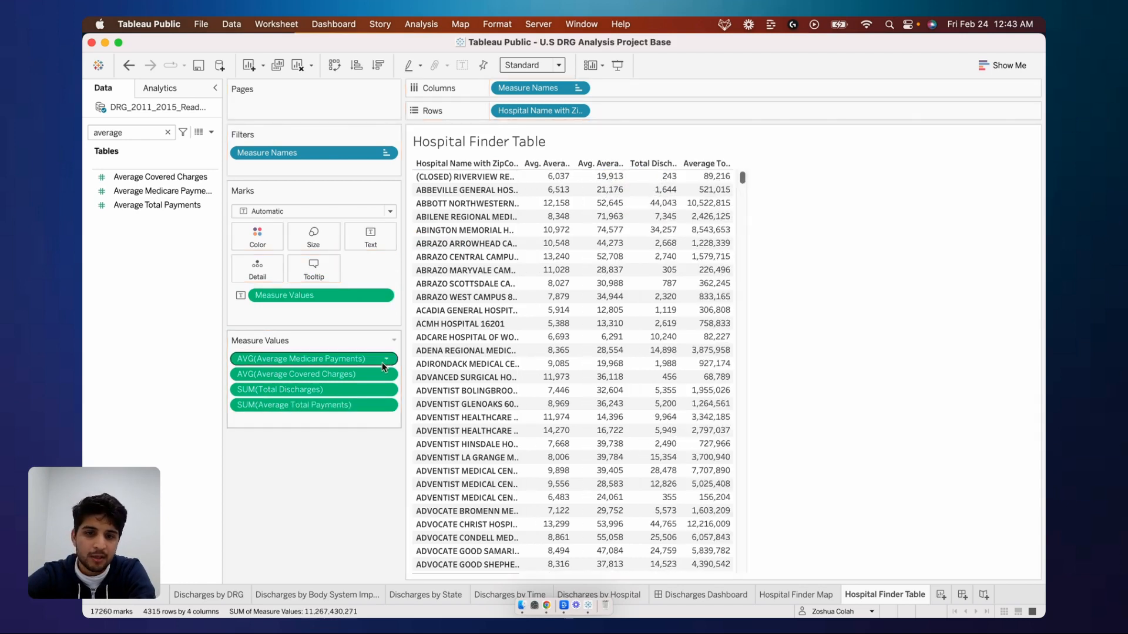
pyautogui.click(387, 405)
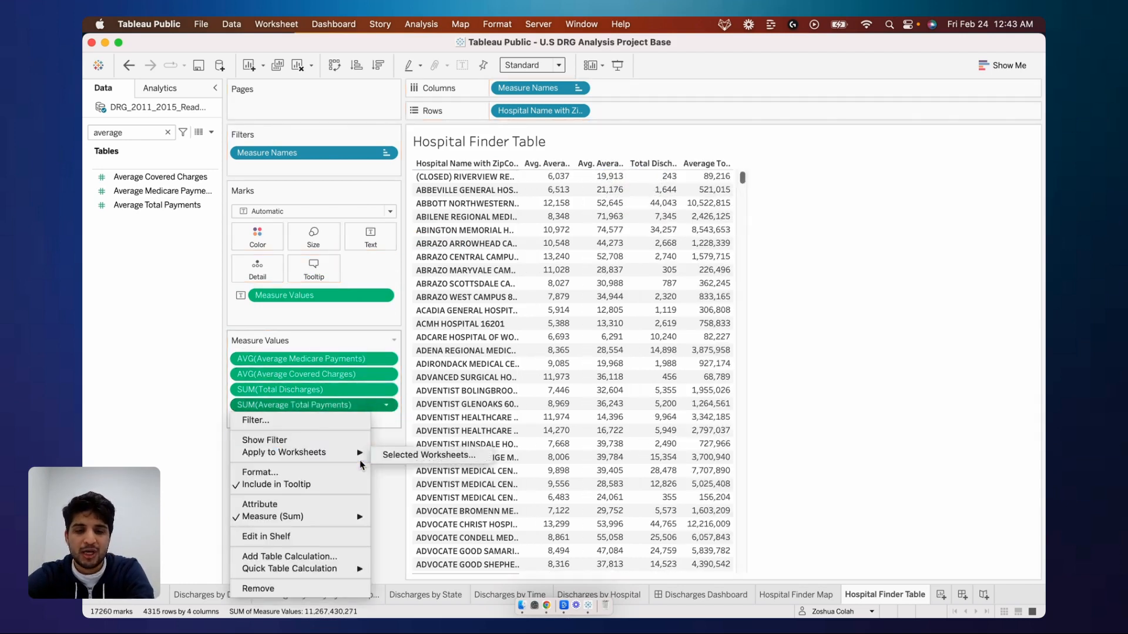
pyautogui.click(386, 406)
pyautogui.click(387, 406)
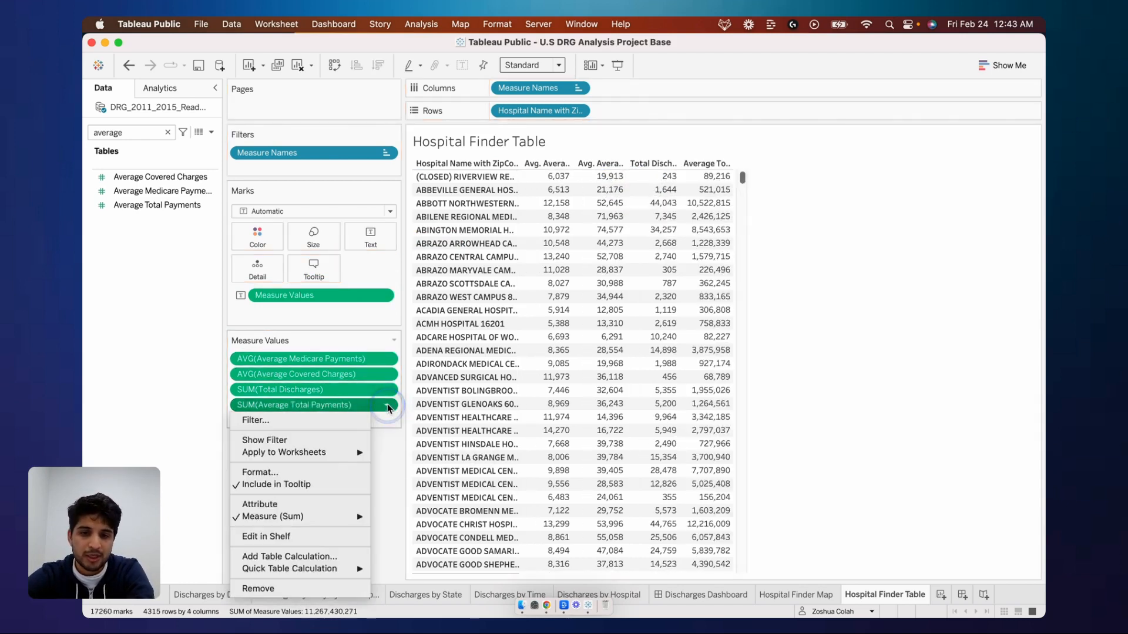
pyautogui.moveTo(359, 518)
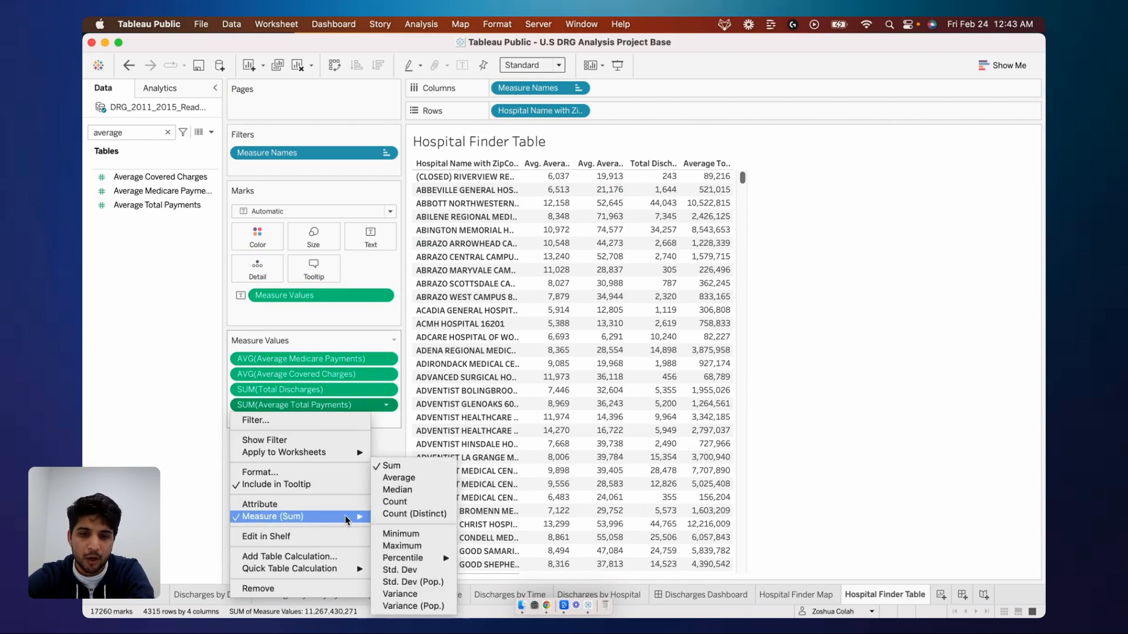
pyautogui.click(399, 478)
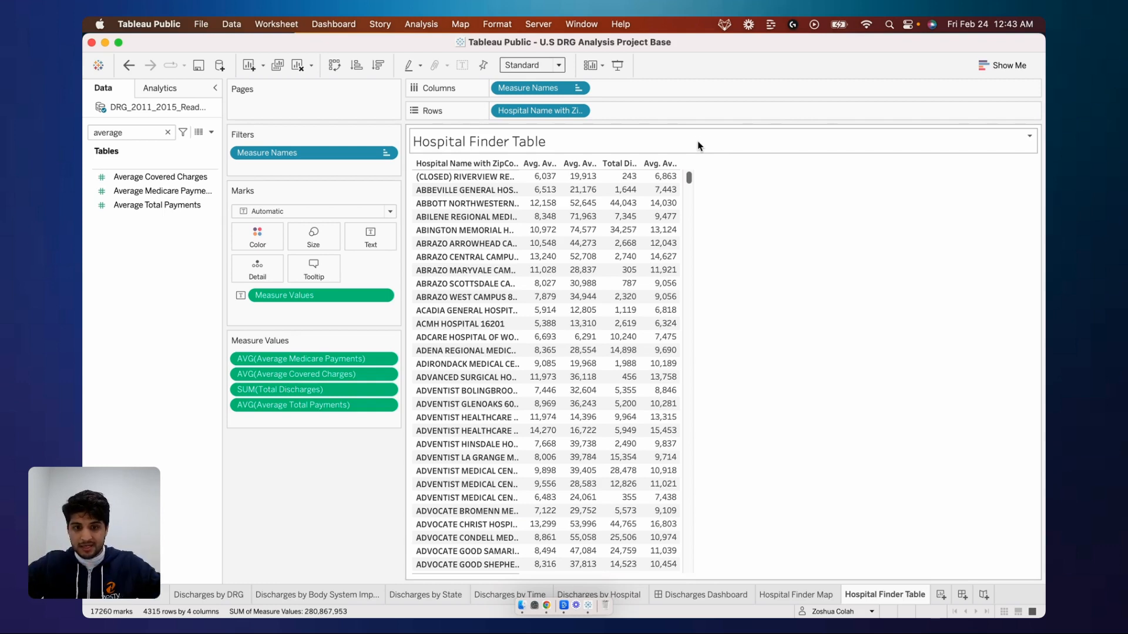
# - Set the table to Fit Width and change the Medicare payments column alias to "Avg. Medicare Payments"
pyautogui.click(556, 66)
pyautogui.click(539, 88)
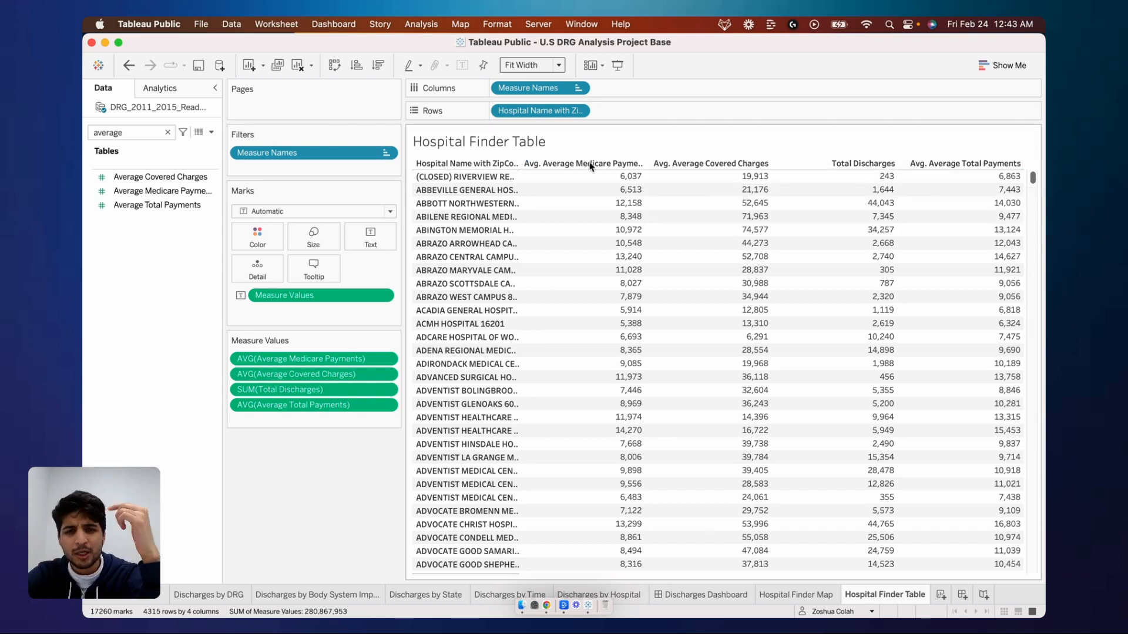
pyautogui.moveTo(584, 176)
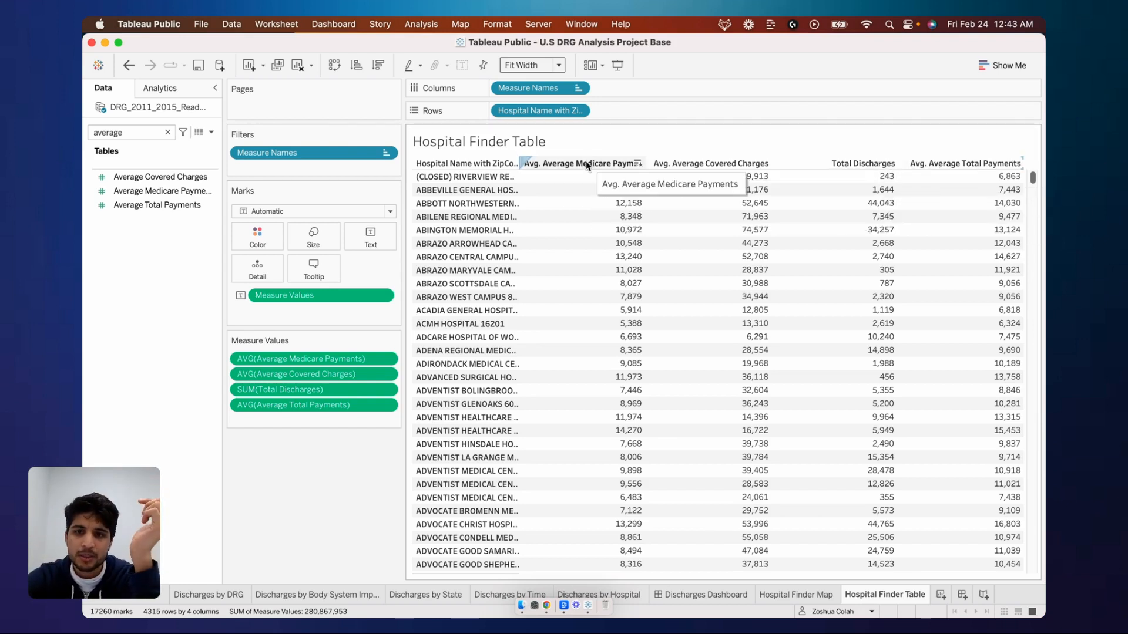
pyautogui.rightClick(587, 162)
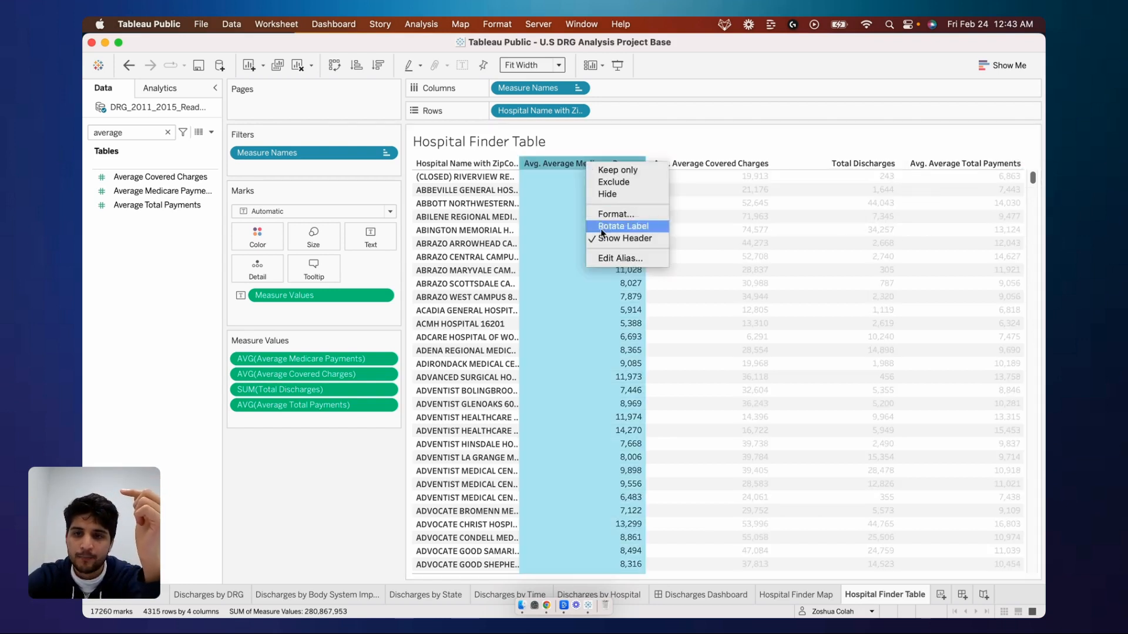
pyautogui.click(602, 258)
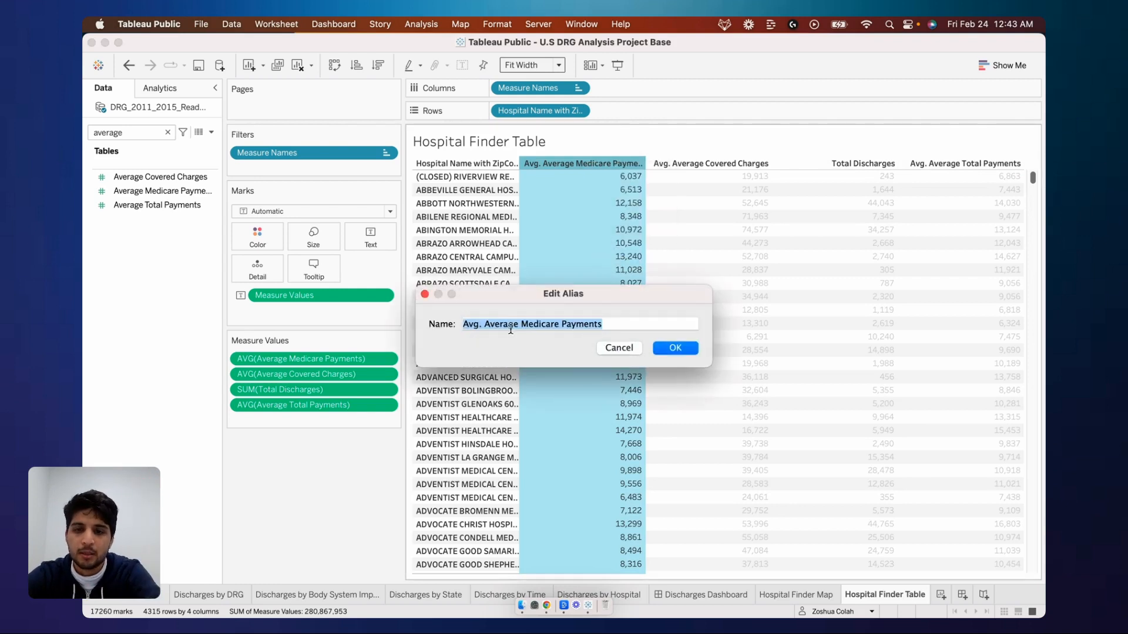
pyautogui.click(490, 322)
pyautogui.moveTo(483, 323); pyautogui.dragTo(519, 322)
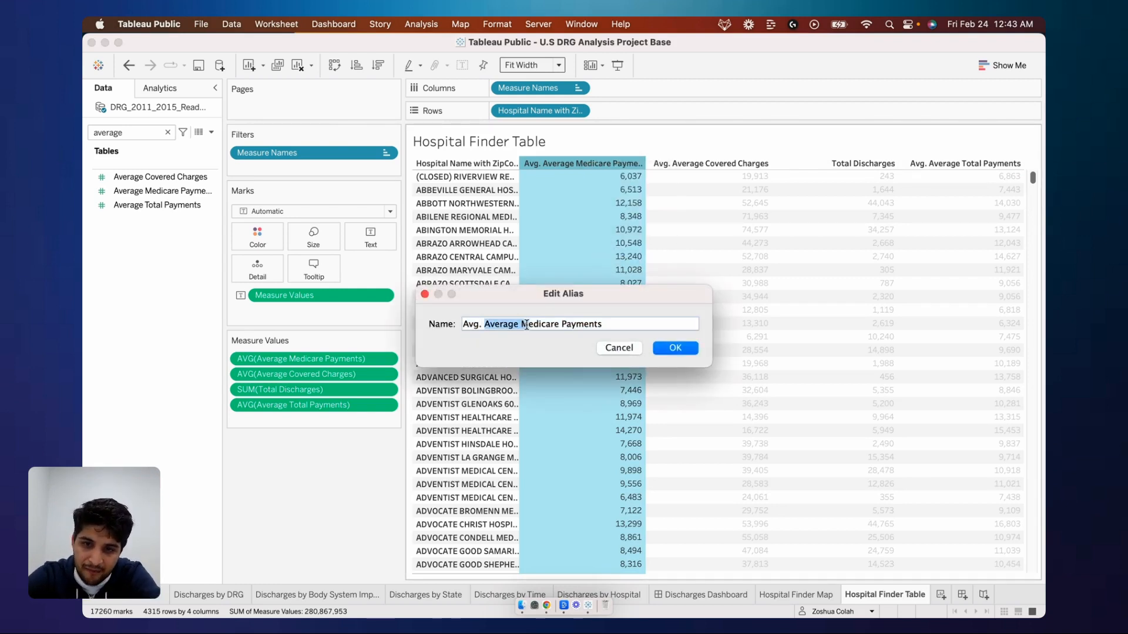
pyautogui.press('BackSpace')
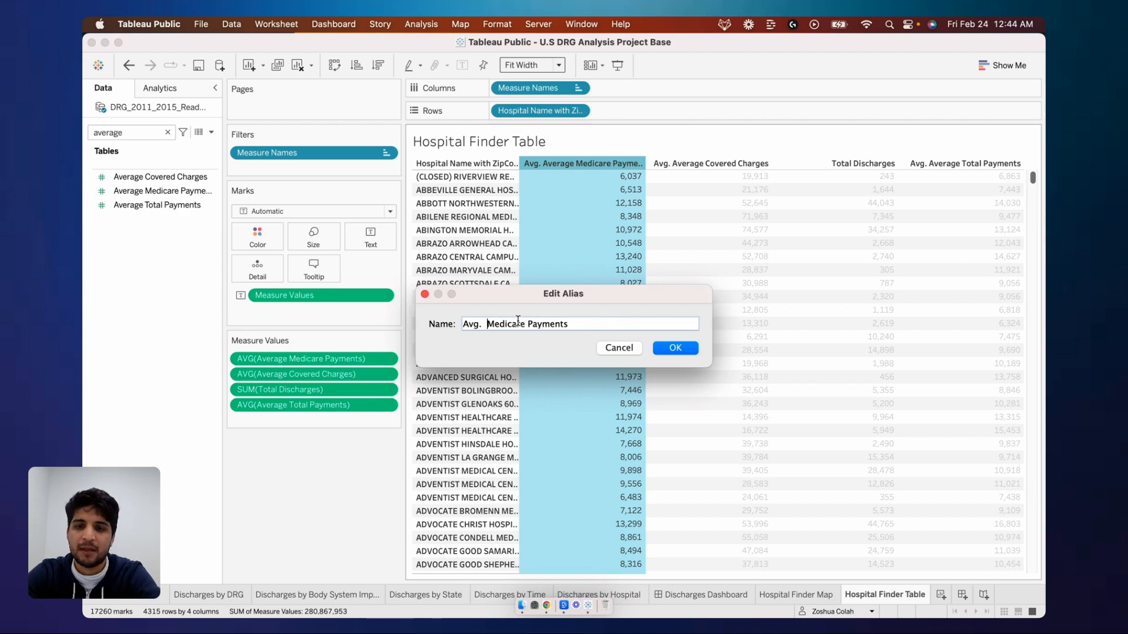
pyautogui.click(691, 349)
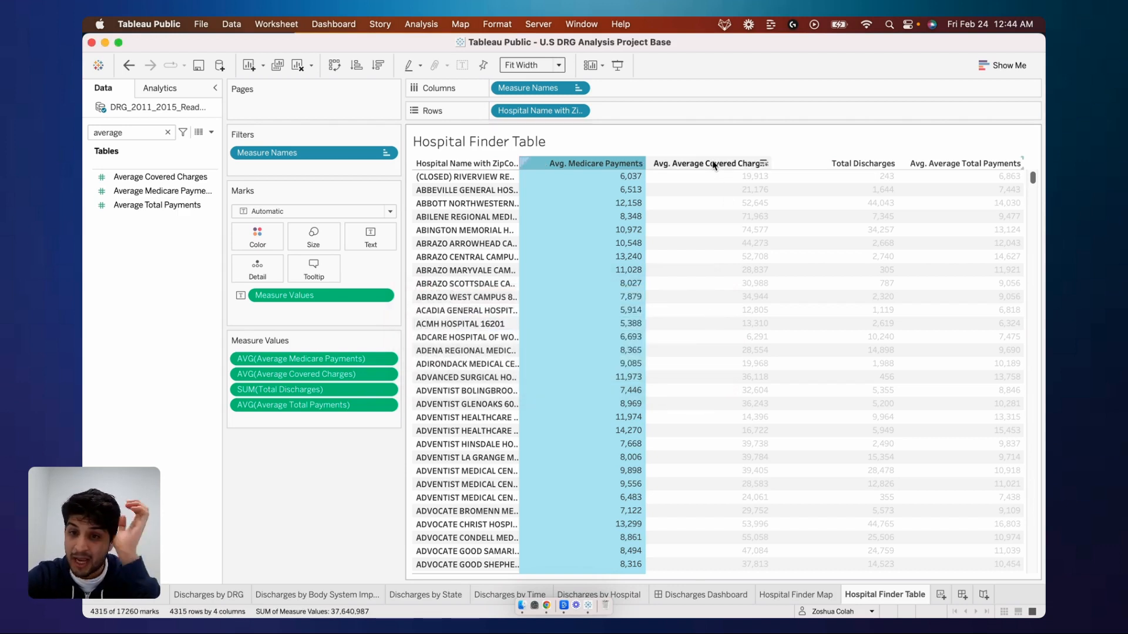
# - Change the alias of the covered charges column header to "Avg. Covered Charges"
pyautogui.rightClick(713, 165)
pyautogui.click(727, 259)
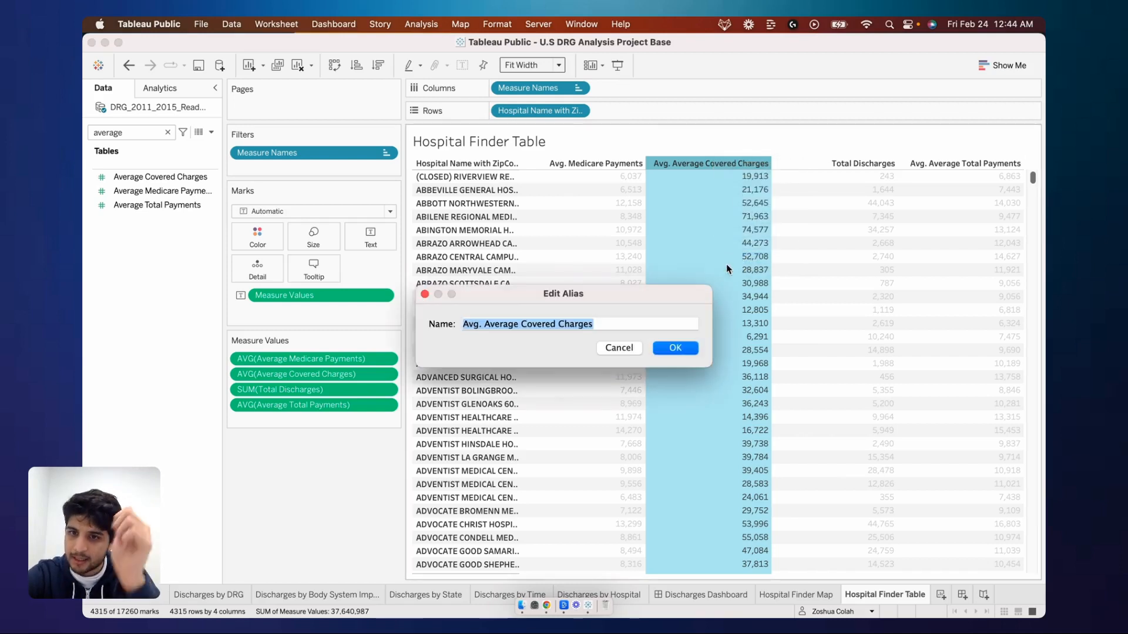
pyautogui.click(483, 324)
pyautogui.doubleClick(517, 324)
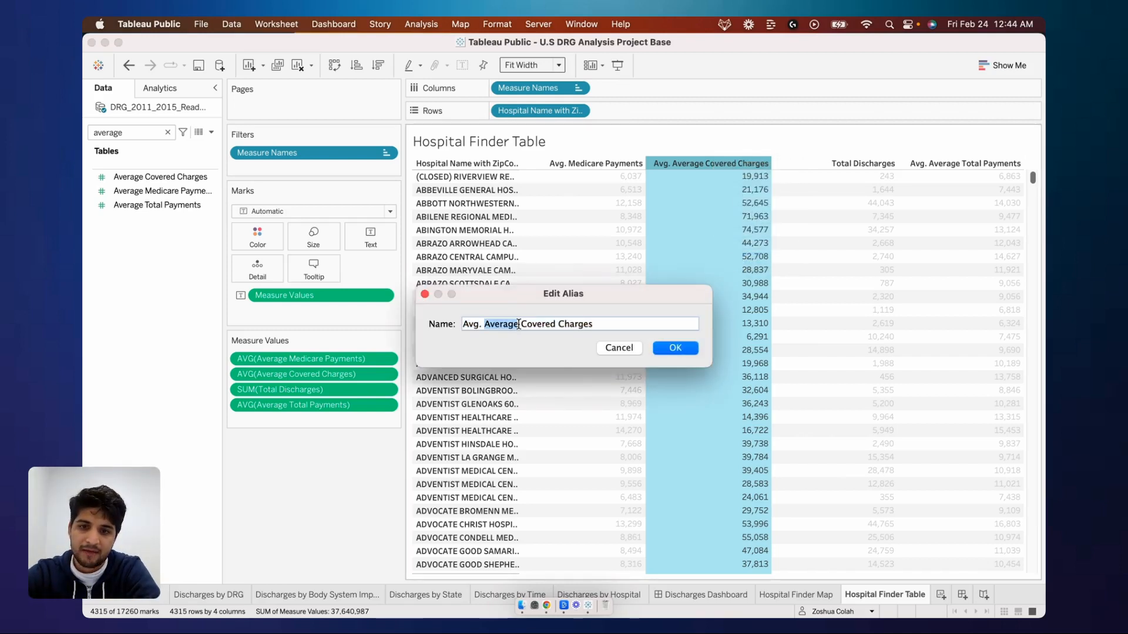
pyautogui.press('BackSpace')
pyautogui.press('BackSpace')
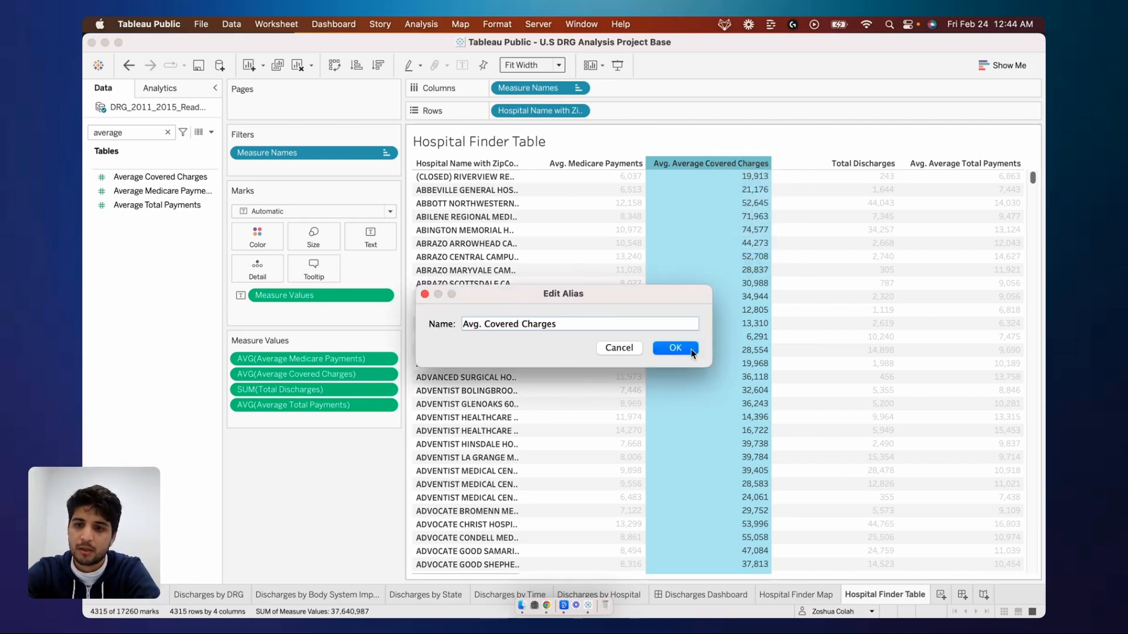
pyautogui.click(675, 348)
pyautogui.click(708, 163)
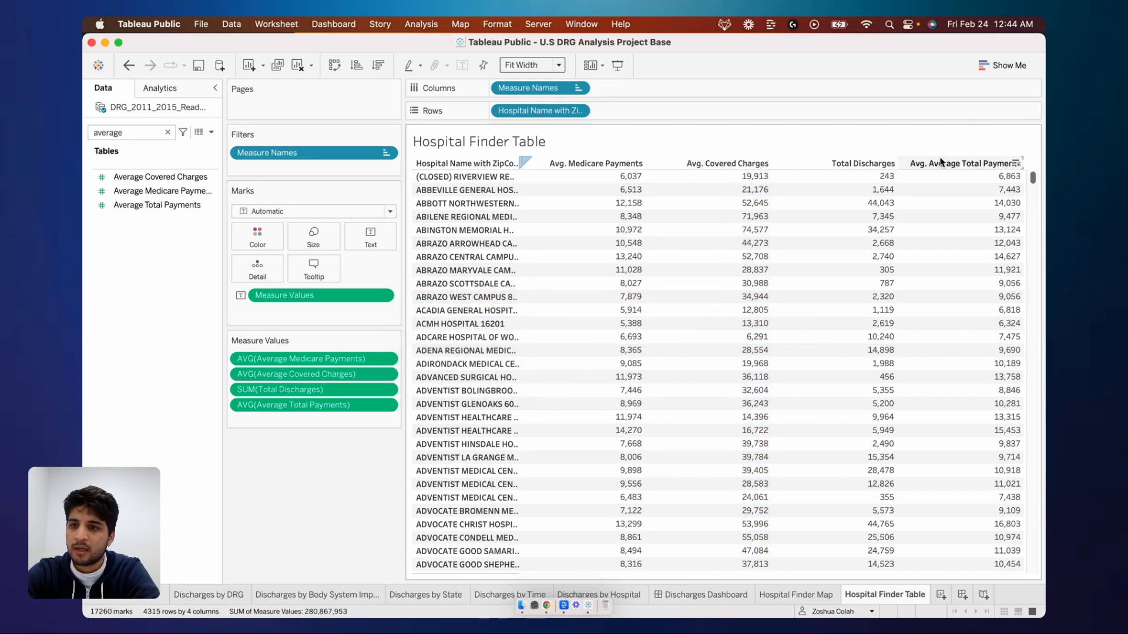
# - Change the alias of the total payments column header to "Avg. Total Payments"
pyautogui.rightClick(942, 163)
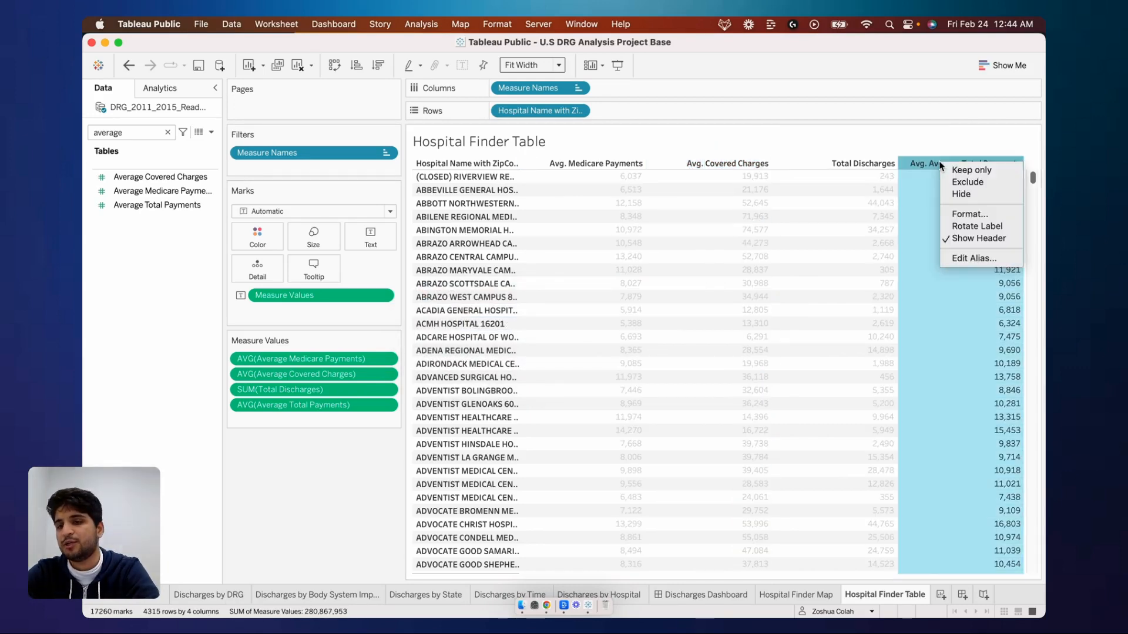
pyautogui.click(967, 258)
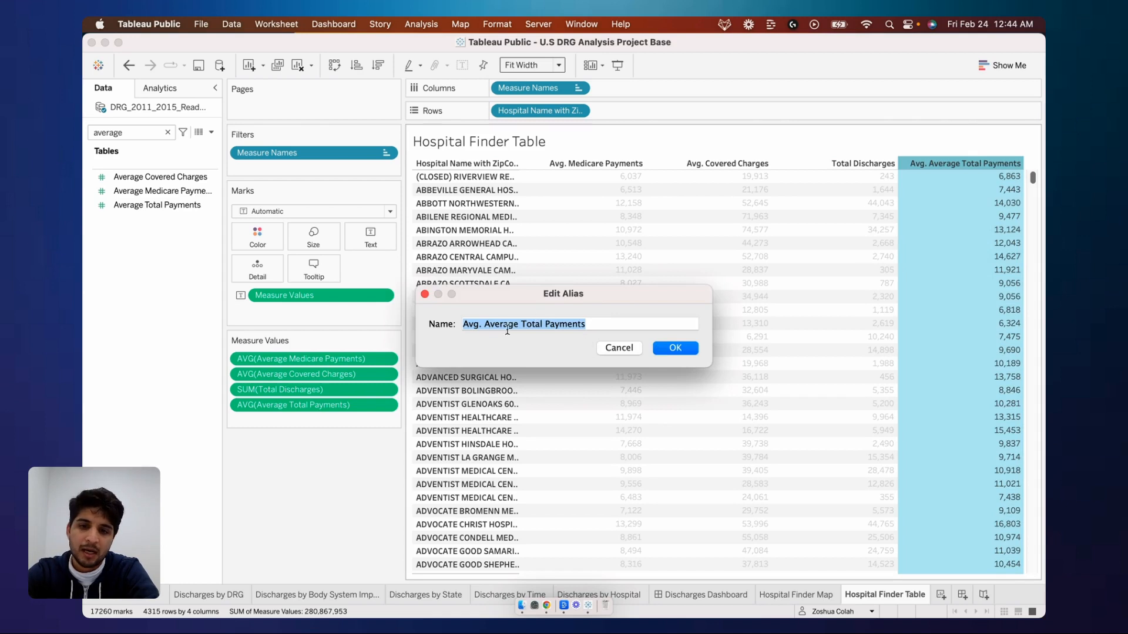
pyautogui.click(483, 324)
pyautogui.moveTo(482, 324); pyautogui.dragTo(541, 323)
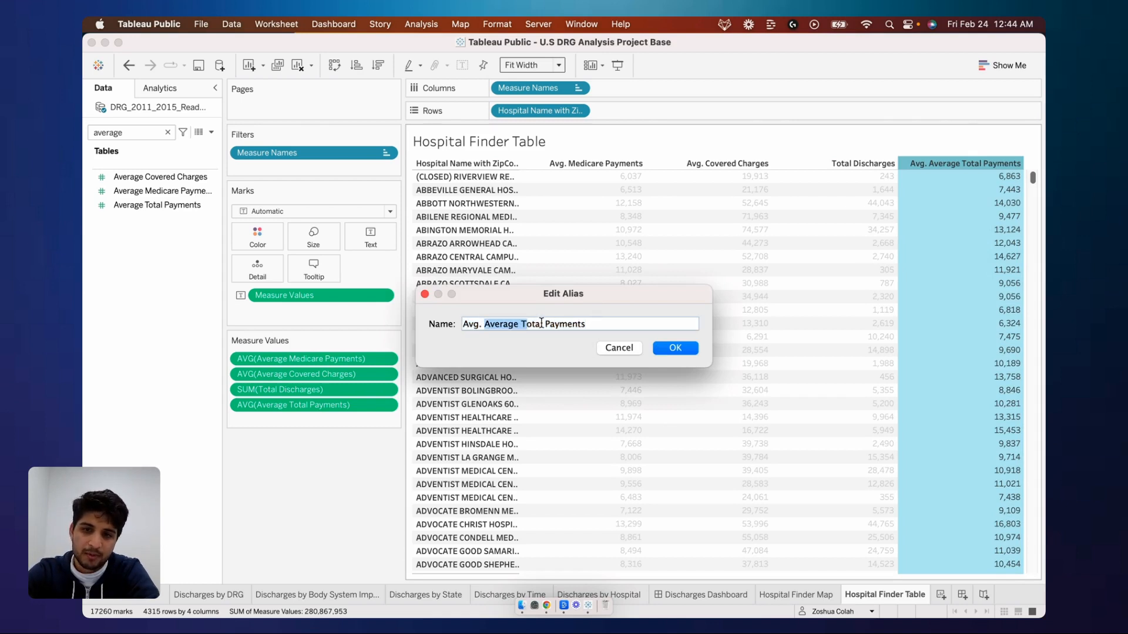
pyautogui.press('BackSpace')
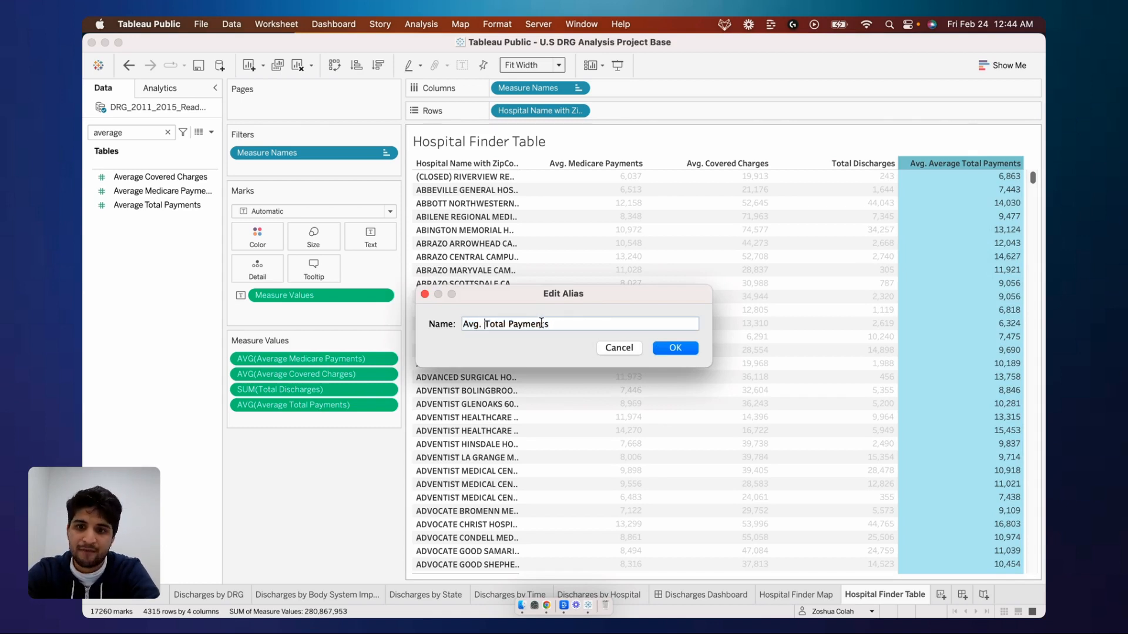
pyautogui.click(674, 348)
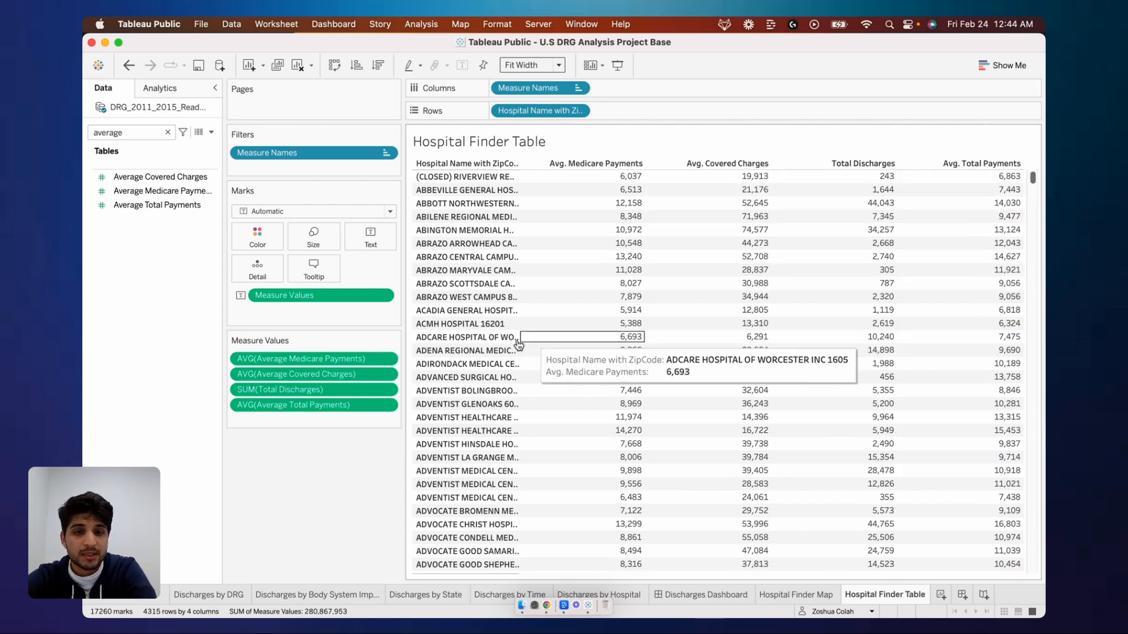
# - Move Total Discharges above the other measure values so it is the first measure column in the table
pyautogui.click(305, 395)
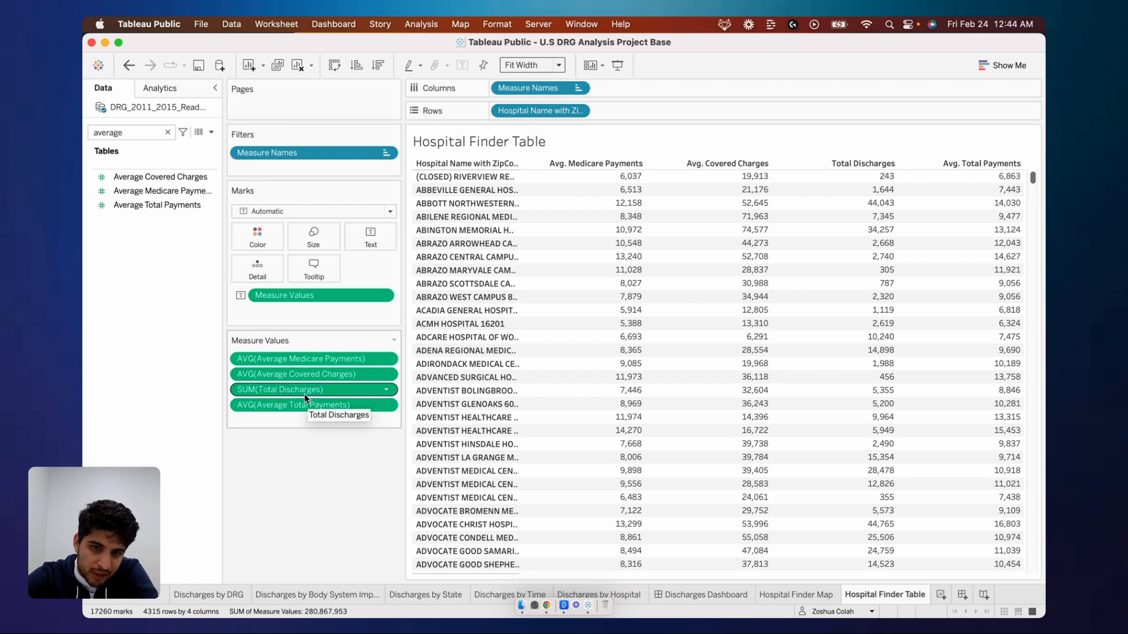
pyautogui.moveTo(303, 393); pyautogui.dragTo(301, 354)
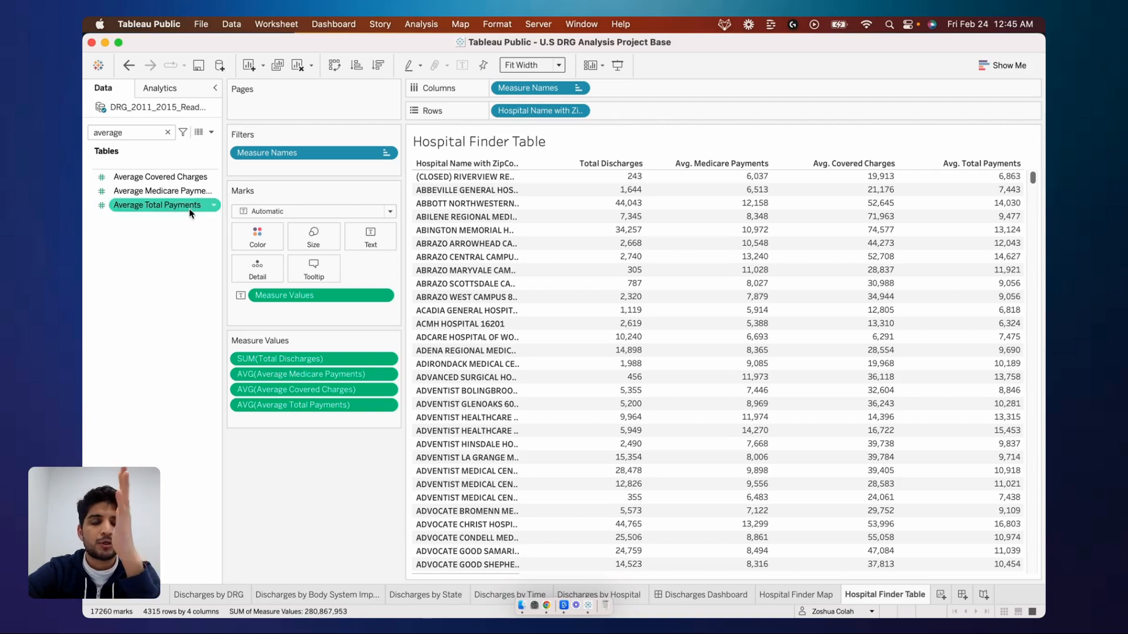
# - Set the default number format of the Average Covered Charges field to Currency (Custom) with 0 decimal places and the $ prefix
pyautogui.doubleClick(144, 134)
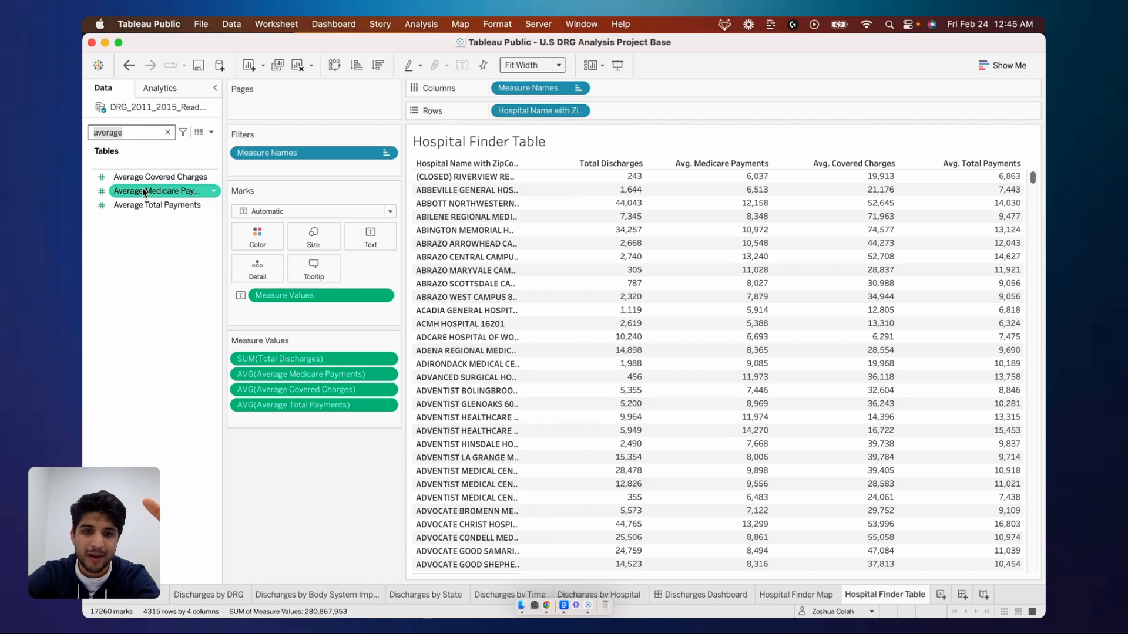
pyautogui.click(213, 177)
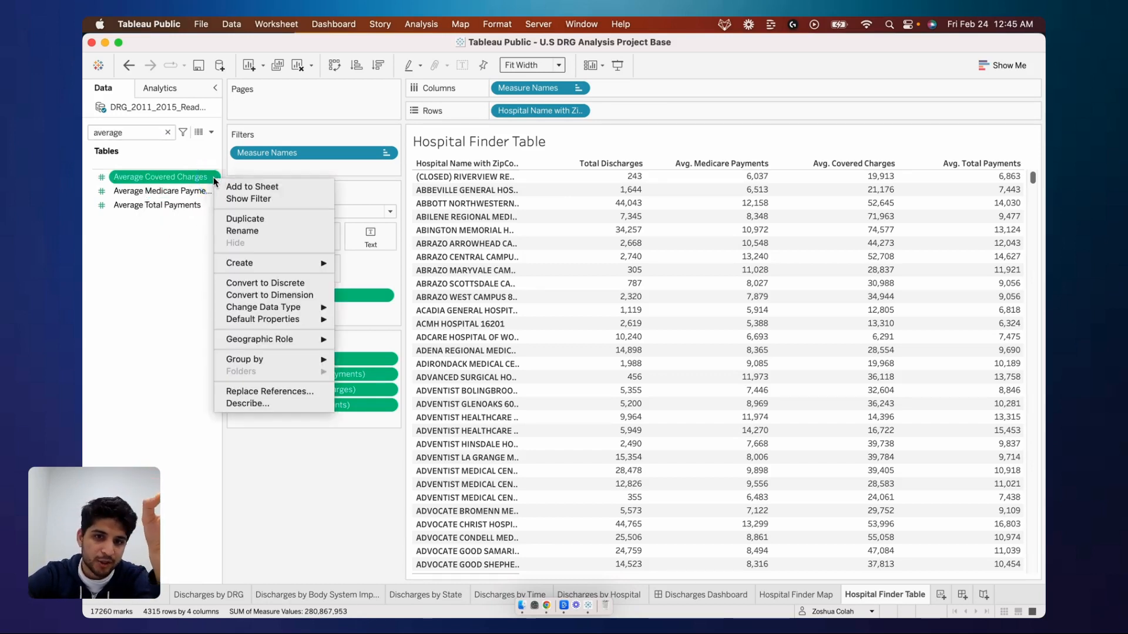
pyautogui.moveTo(274, 311)
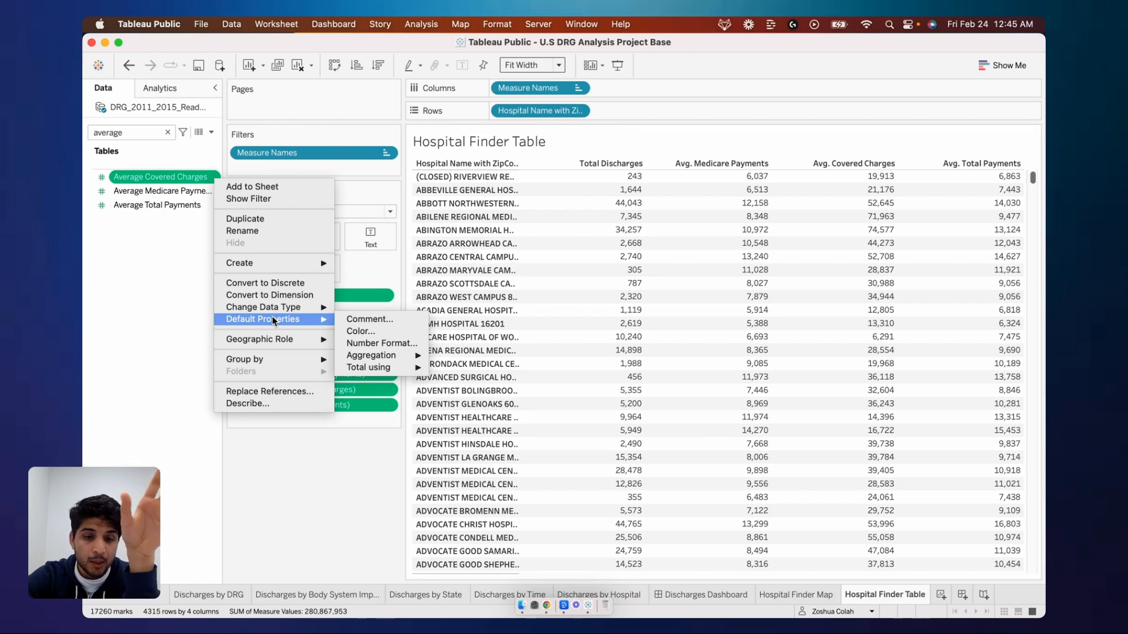
pyautogui.click(372, 344)
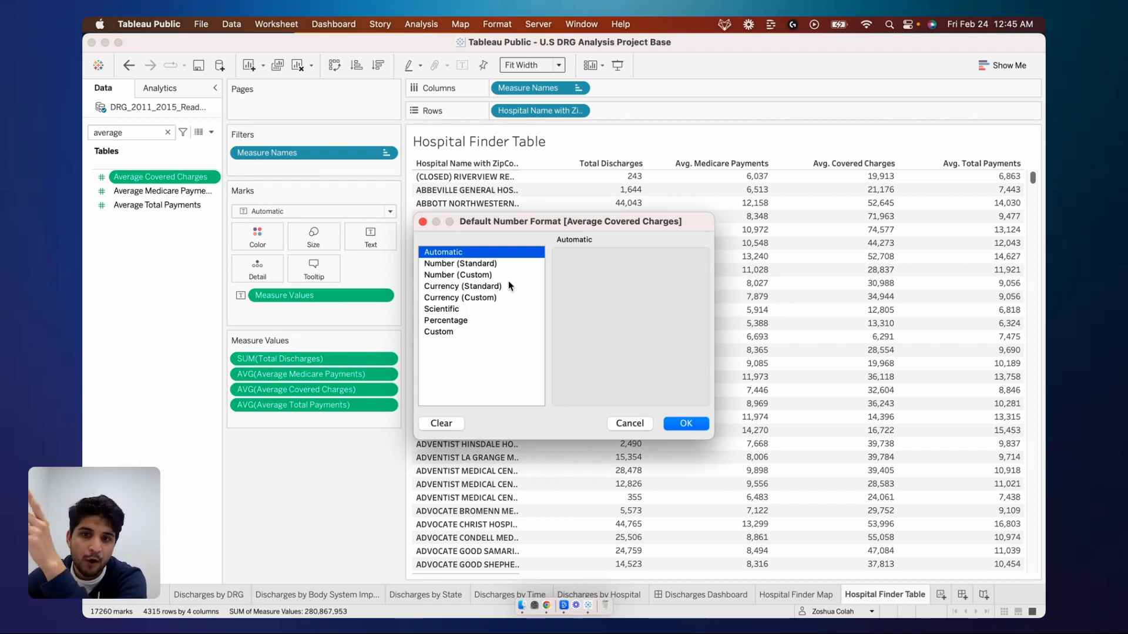
pyautogui.click(498, 296)
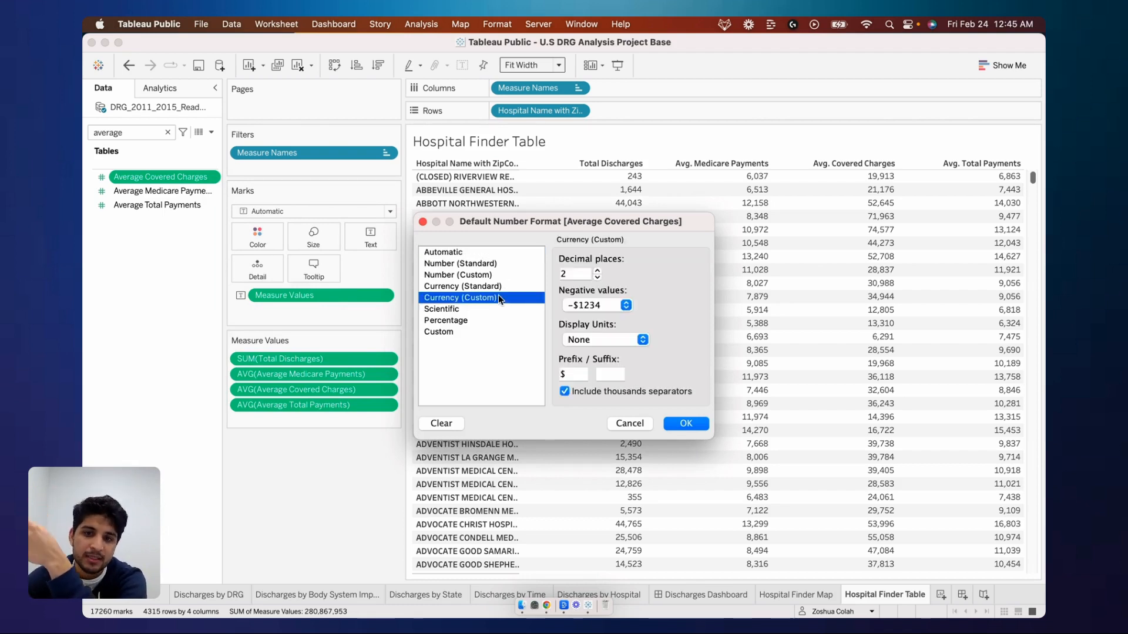
pyautogui.click(597, 277)
pyautogui.click(597, 277)
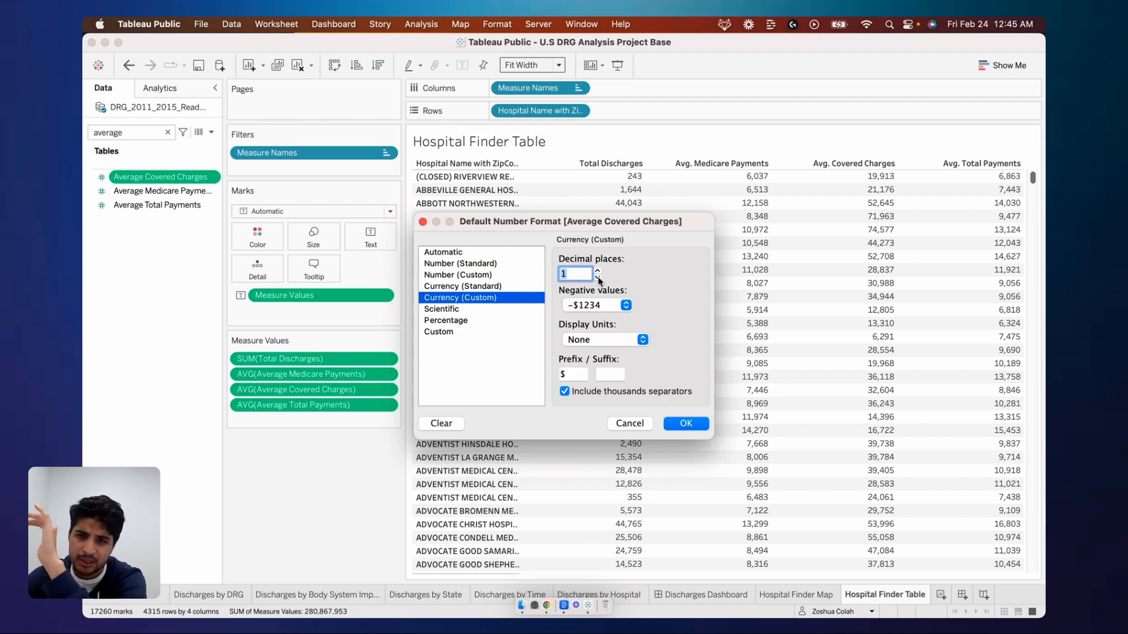
pyautogui.click(580, 374)
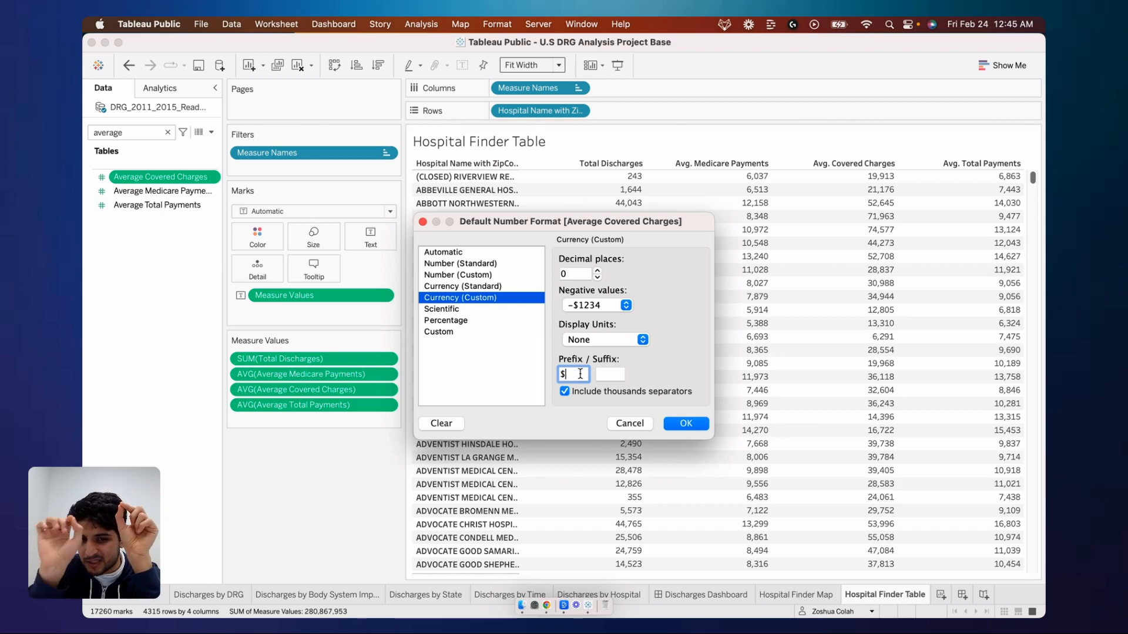
pyautogui.click(685, 424)
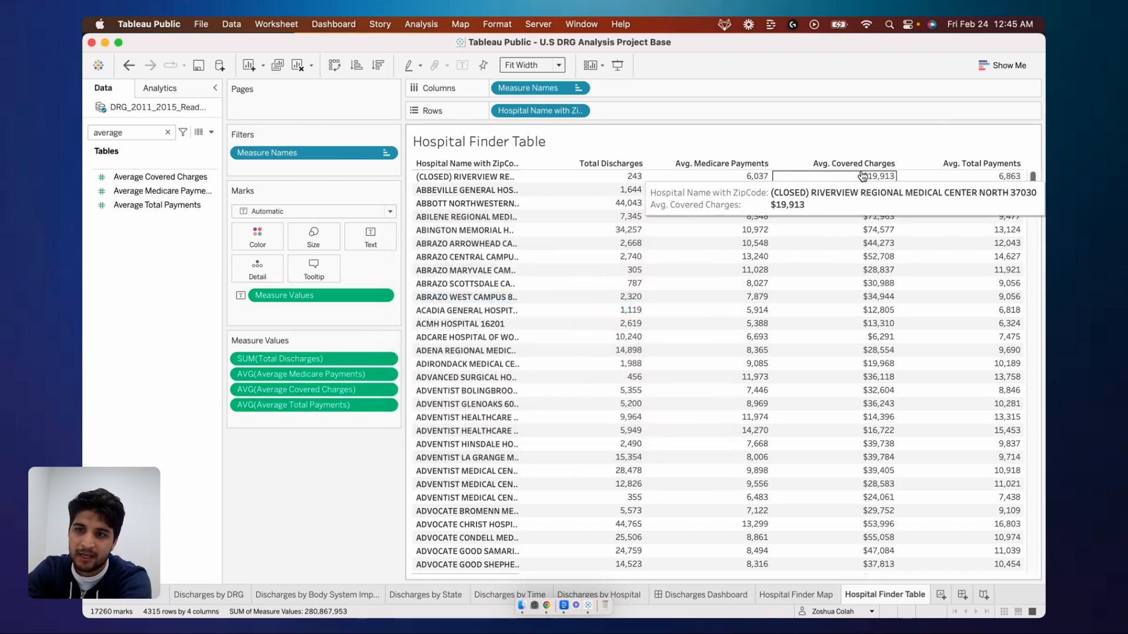
# - Check the covered charges format in a hospital's tooltip on the Hospital Finder Map and return to the Hospital Finder Table
pyautogui.click(807, 596)
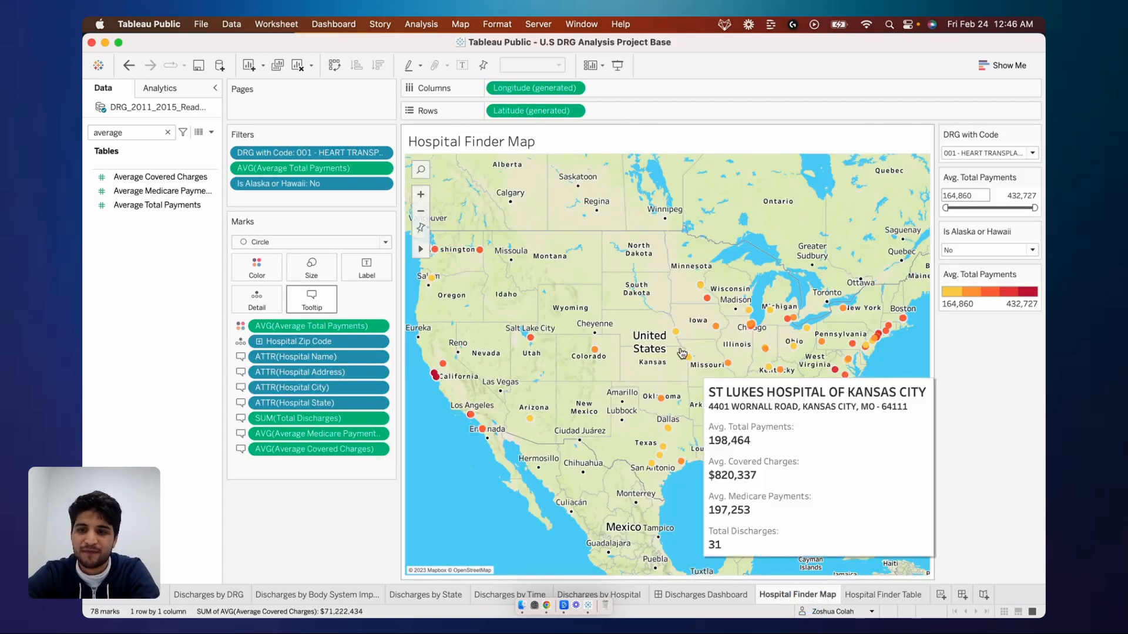
pyautogui.moveTo(677, 333)
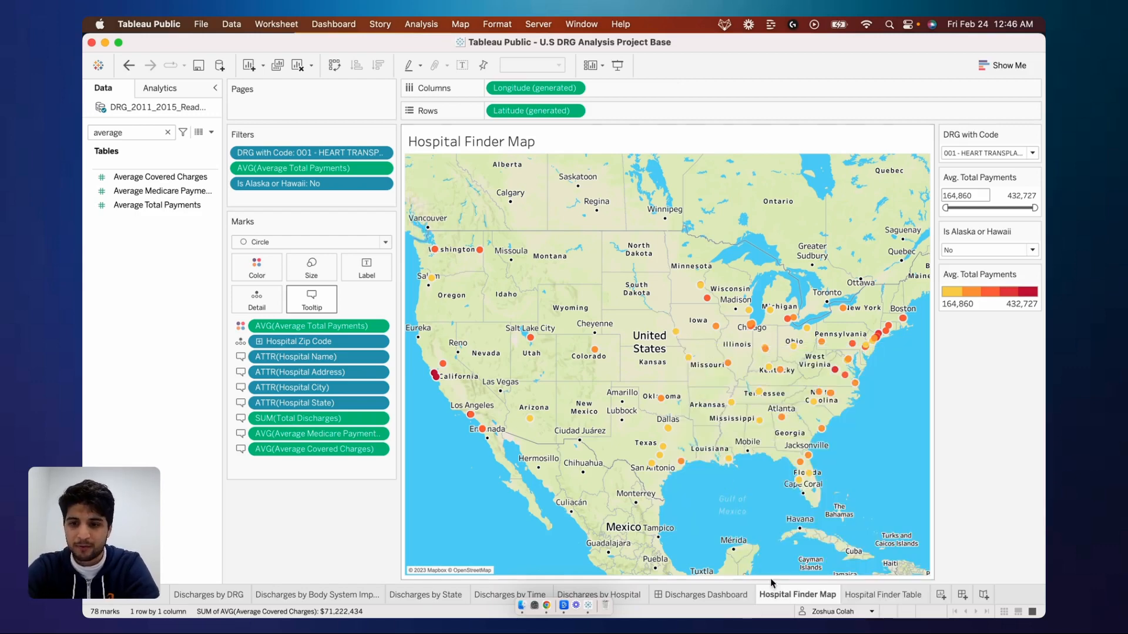
pyautogui.click(862, 596)
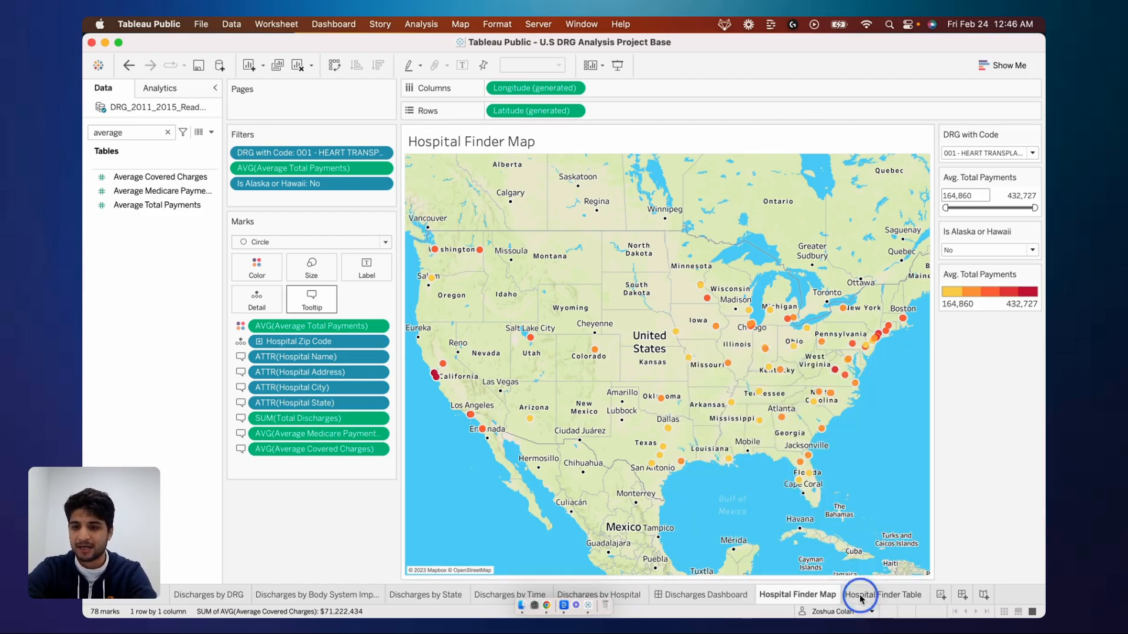
# - Set the default number format of the Average Medicare Payments field to Currency (Custom) with 0 decimal places and the $ prefix
pyautogui.click(209, 191)
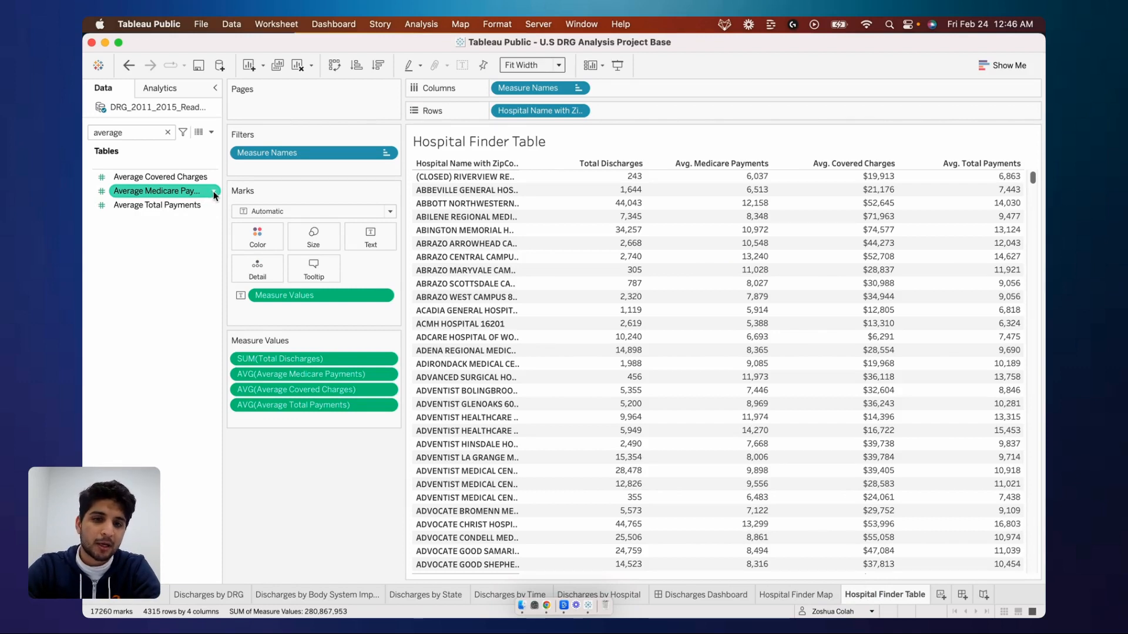
pyautogui.click(215, 193)
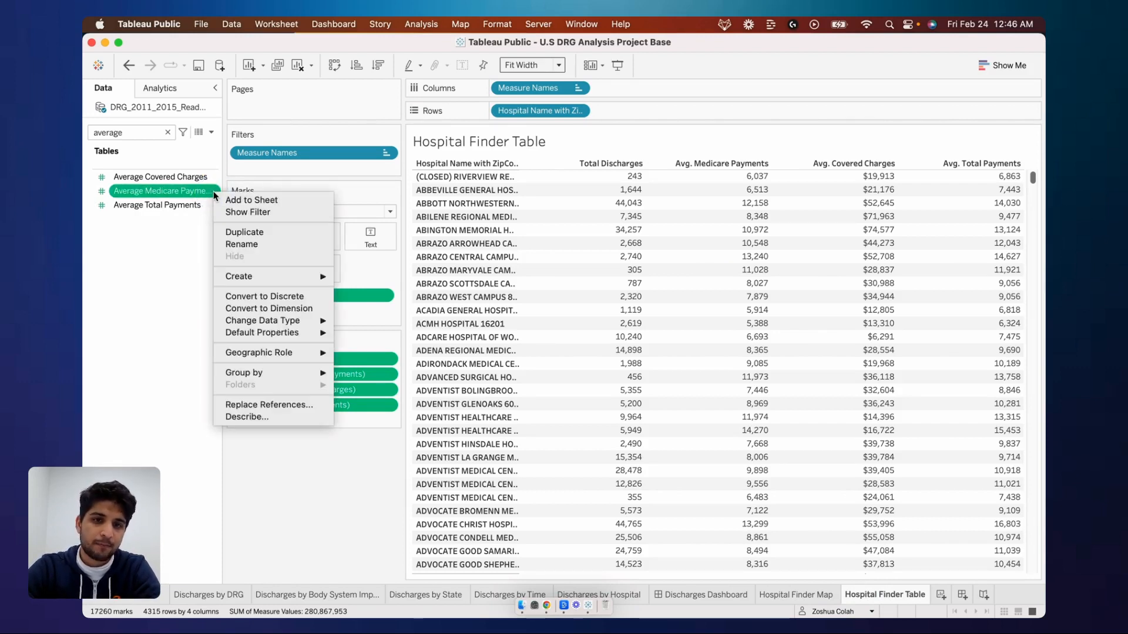
pyautogui.moveTo(296, 334)
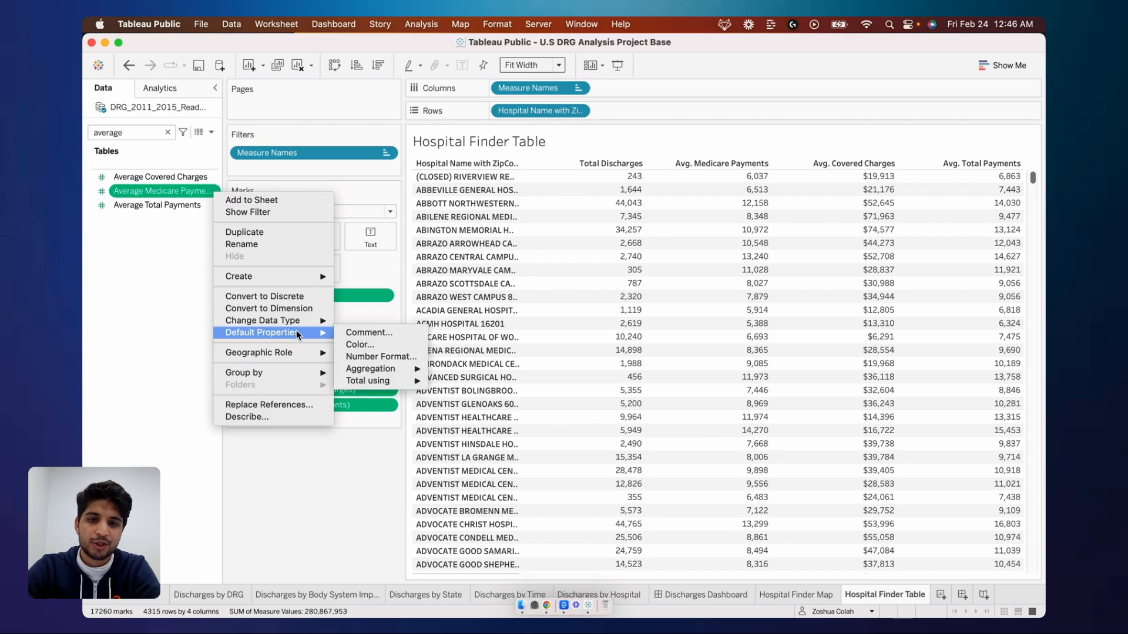
pyautogui.click(374, 355)
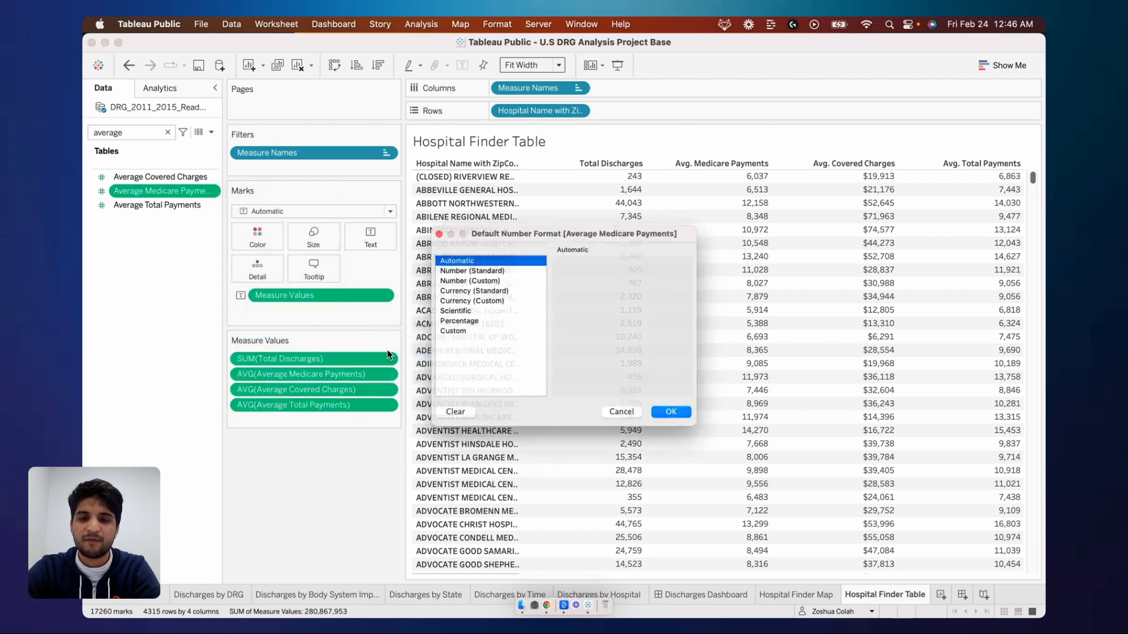
pyautogui.click(494, 296)
pyautogui.click(597, 277)
pyautogui.click(597, 277)
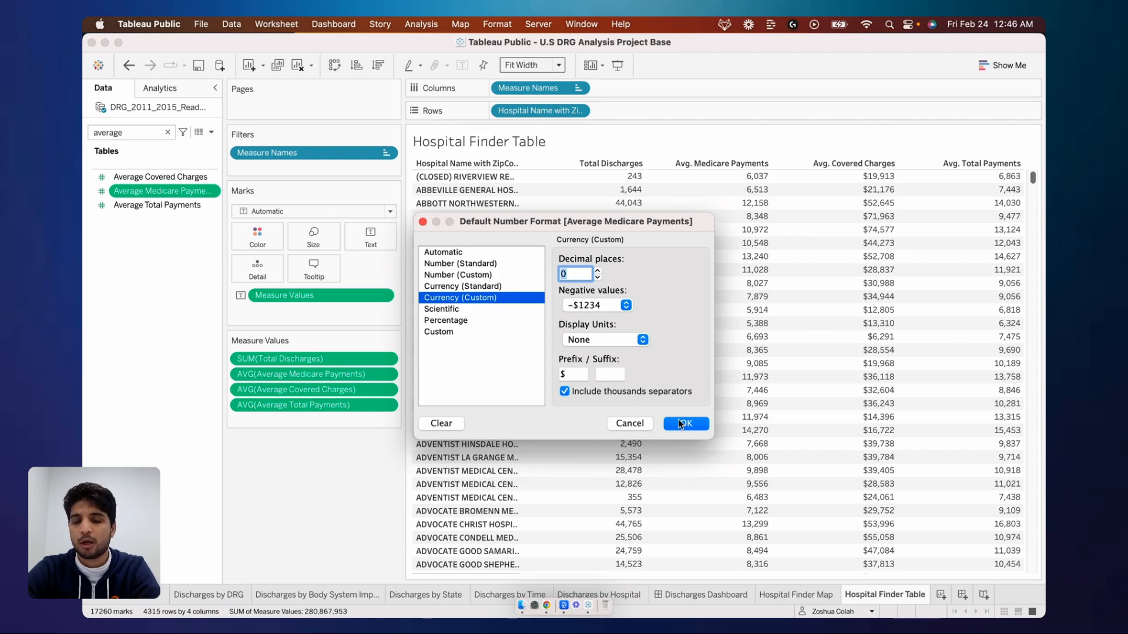
pyautogui.click(684, 423)
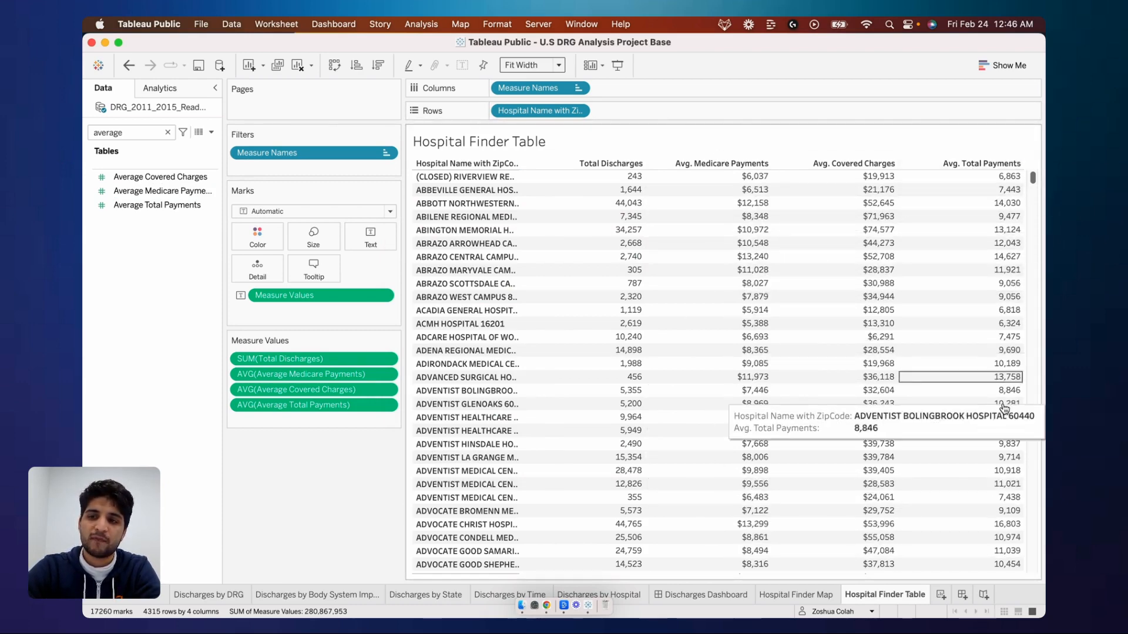
# - Set the default number format of the Average Total Payments field to Currency (Custom) with 0 decimal places and the $ prefix
pyautogui.click(214, 206)
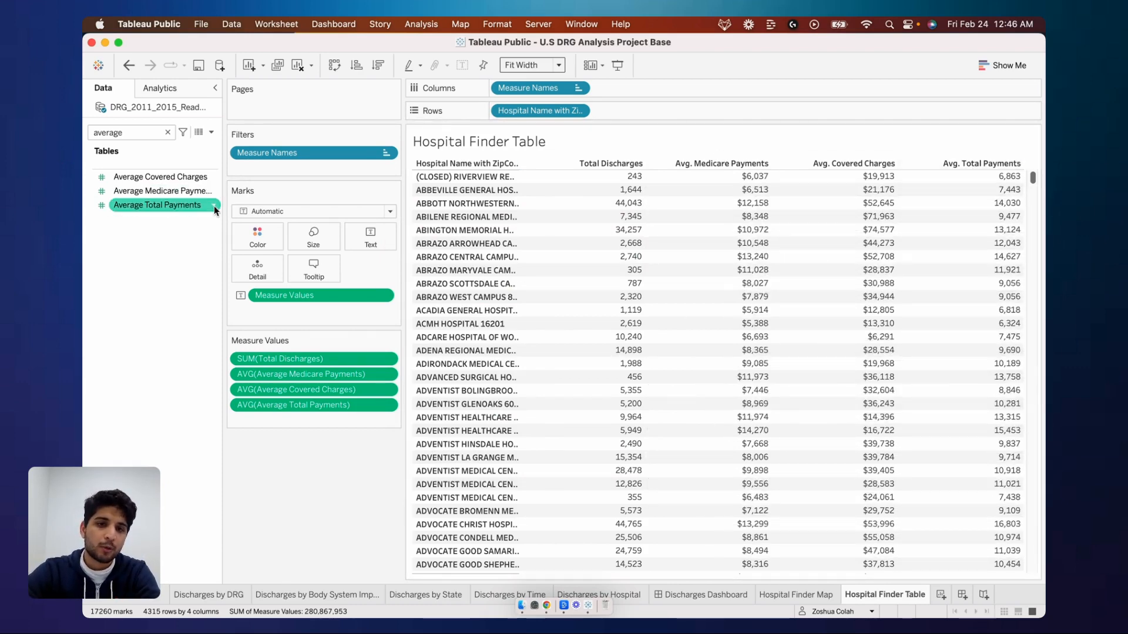
pyautogui.click(214, 206)
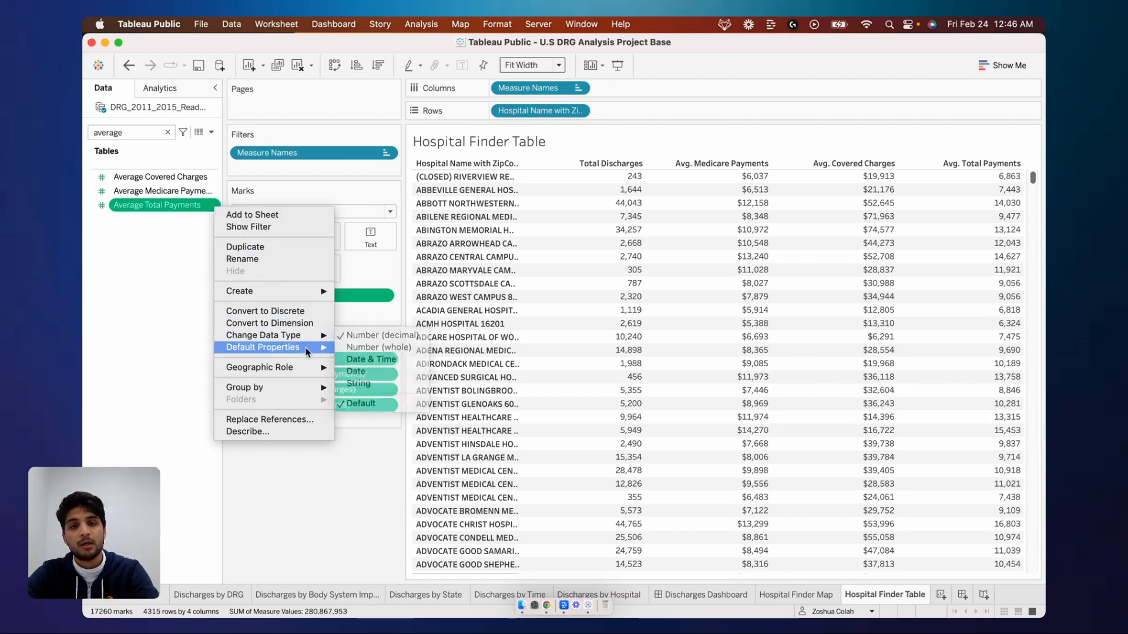
pyautogui.moveTo(305, 348)
pyautogui.click(378, 374)
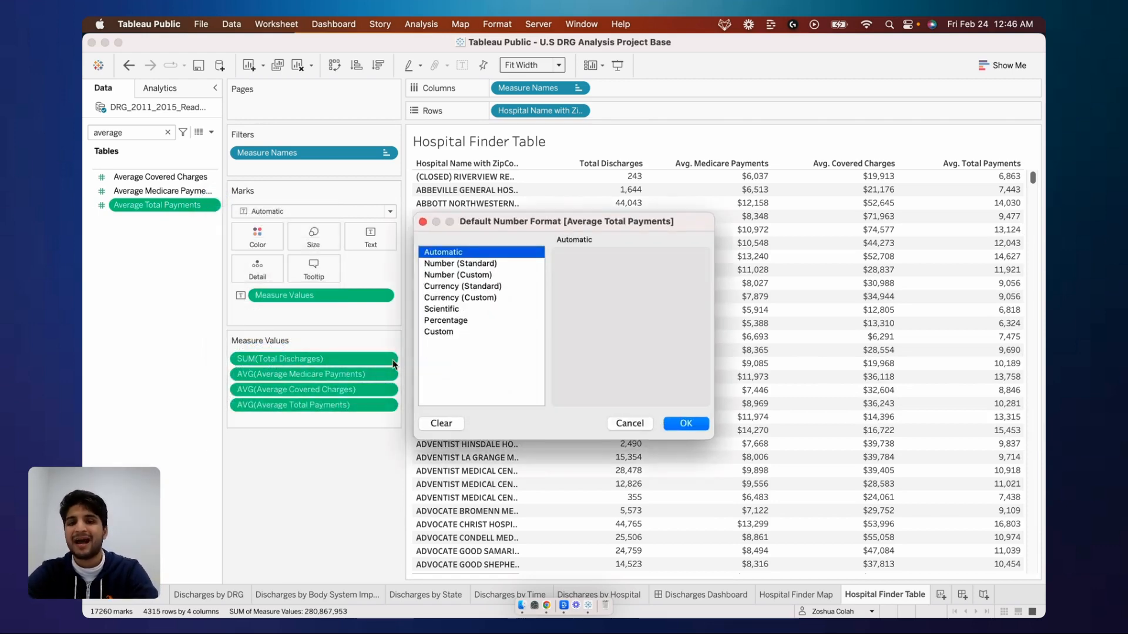
pyautogui.click(470, 297)
pyautogui.click(597, 277)
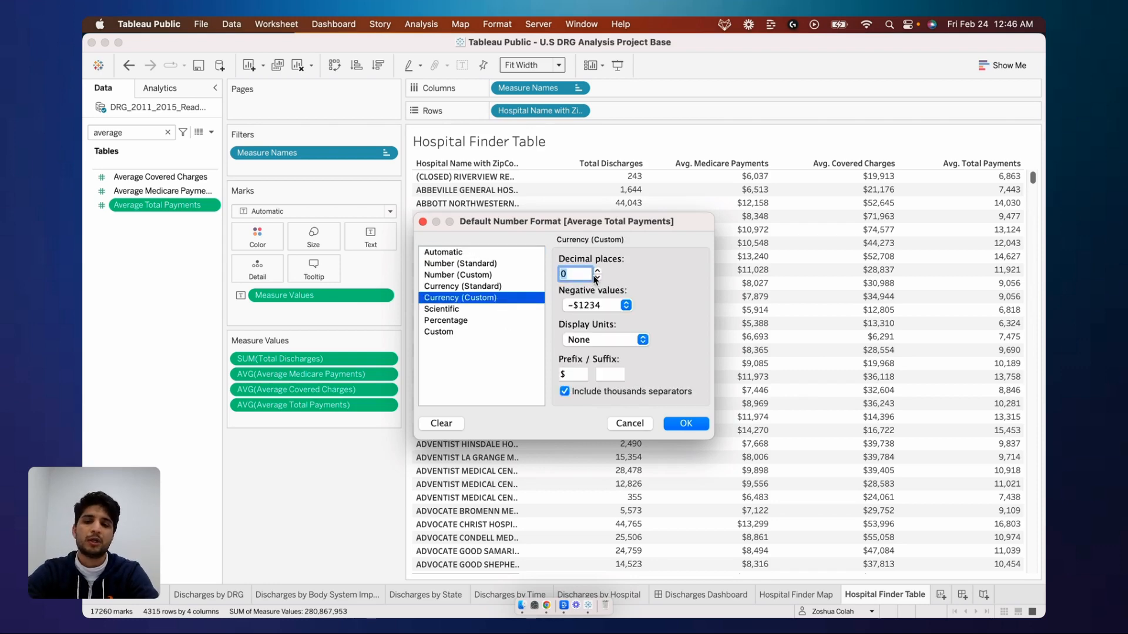
pyautogui.click(684, 423)
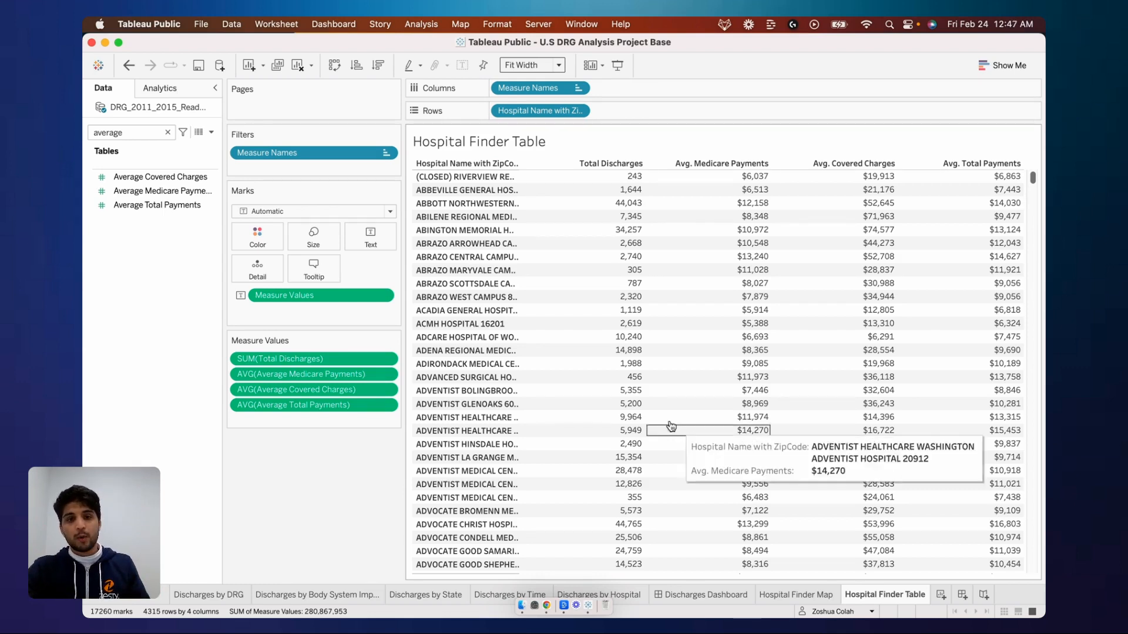
# - Color the table by Average Total Payments aggregated as Average, and change the mark type to Square
pyautogui.click(152, 207)
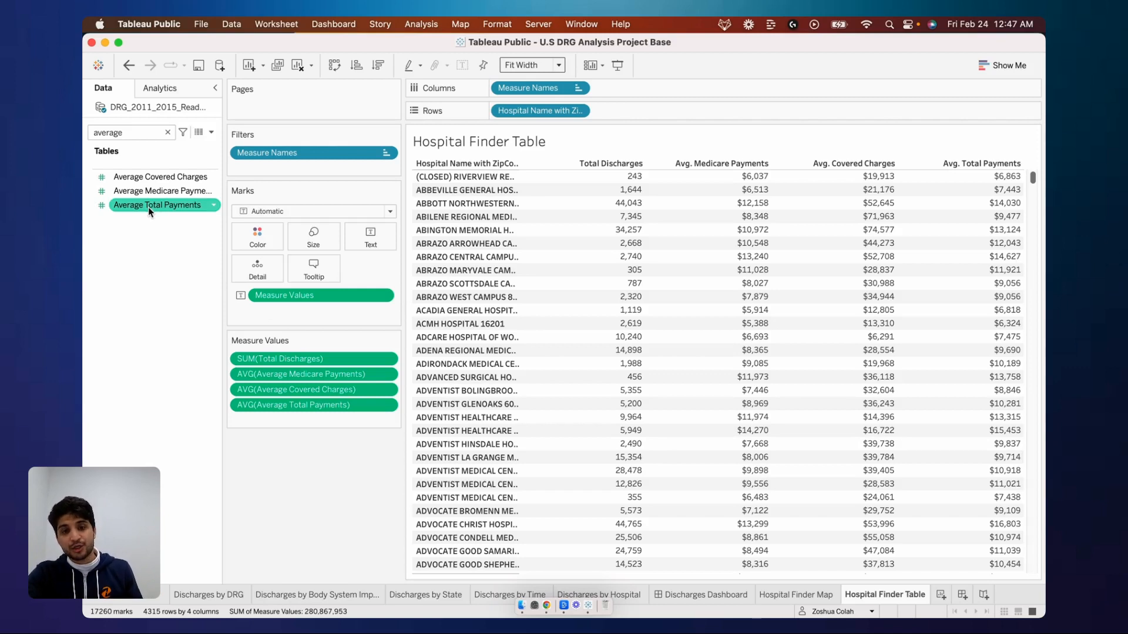
pyautogui.moveTo(148, 207); pyautogui.dragTo(264, 239)
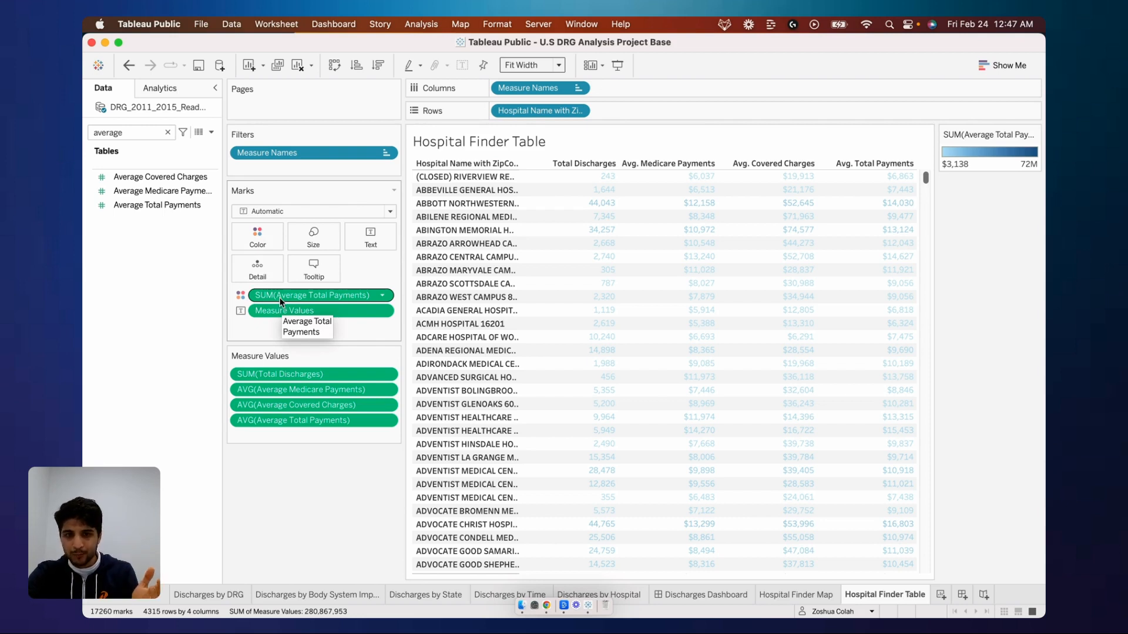
pyautogui.click(382, 294)
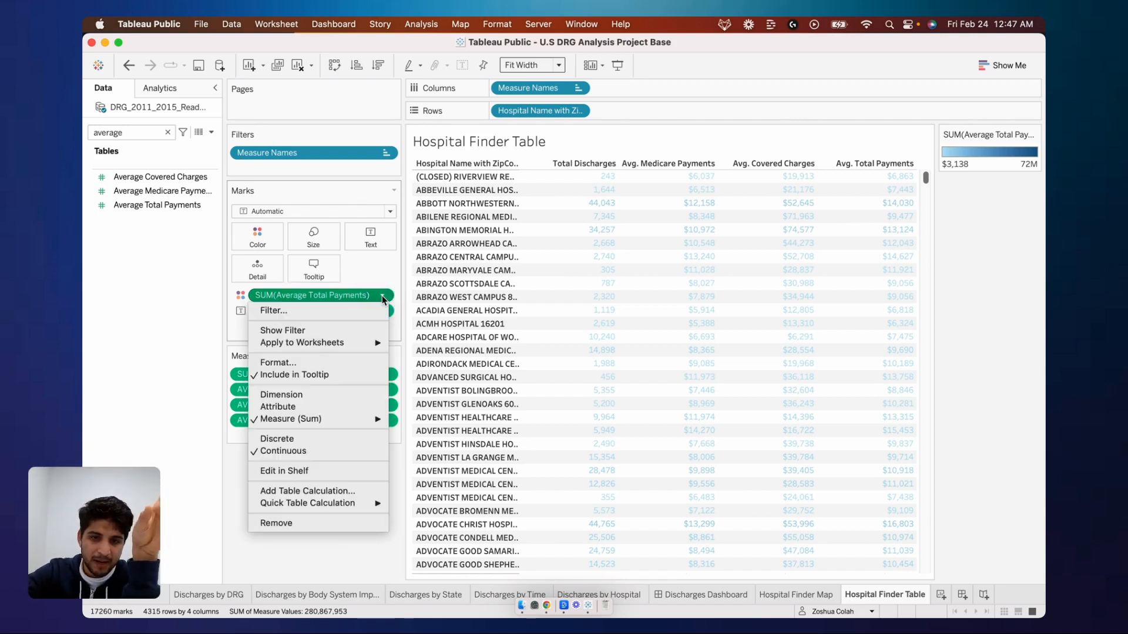
pyautogui.moveTo(344, 418)
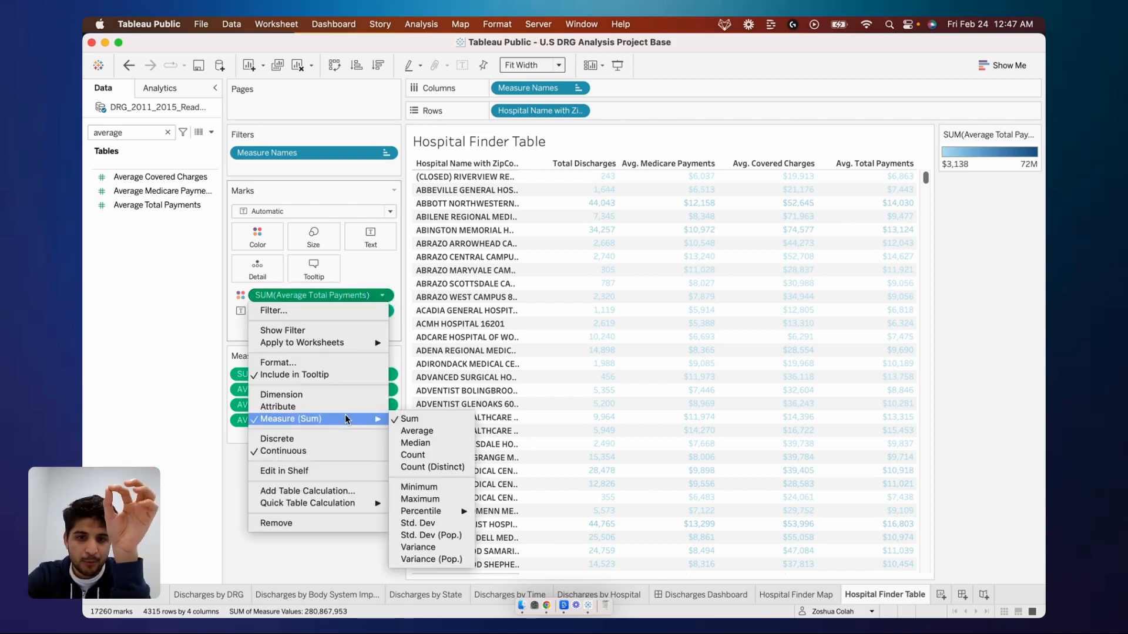
pyautogui.click(460, 431)
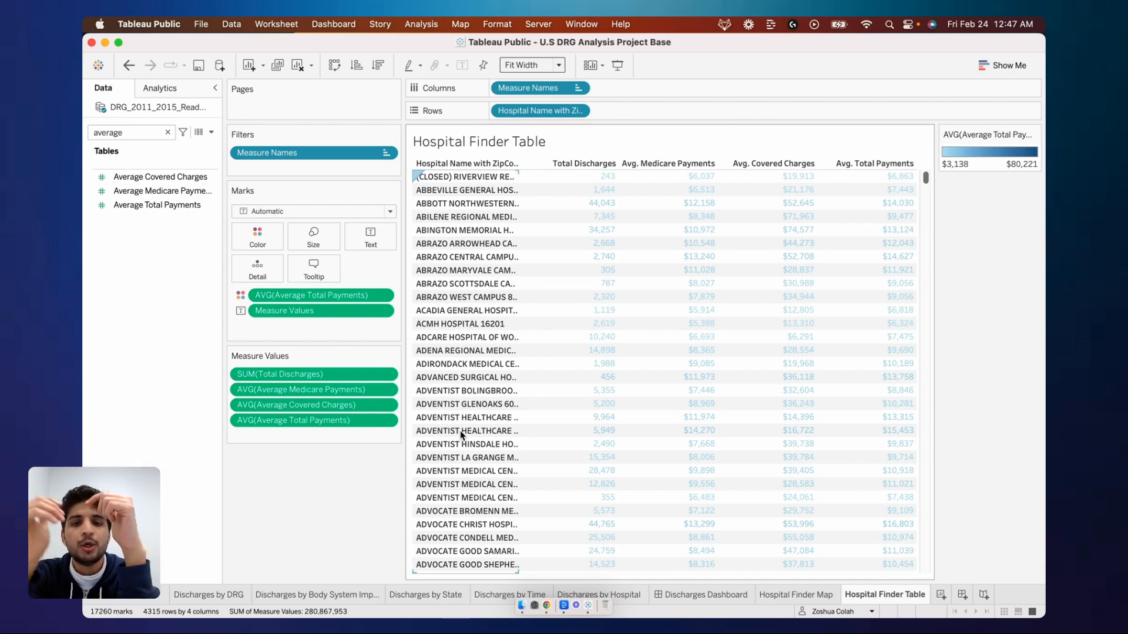
pyautogui.click(331, 212)
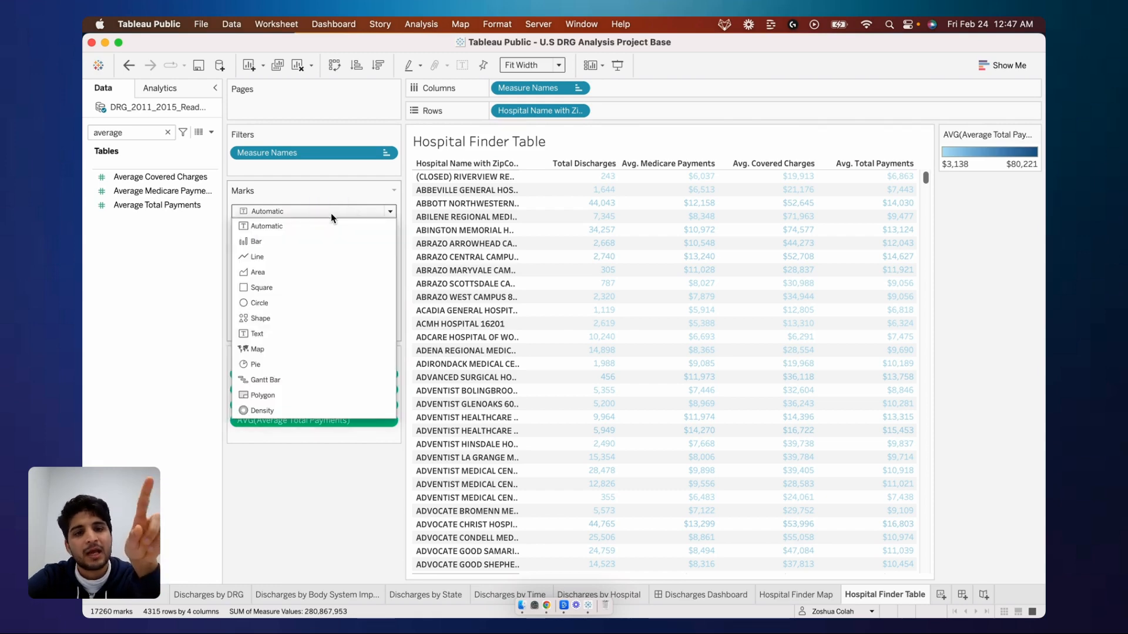
pyautogui.click(316, 288)
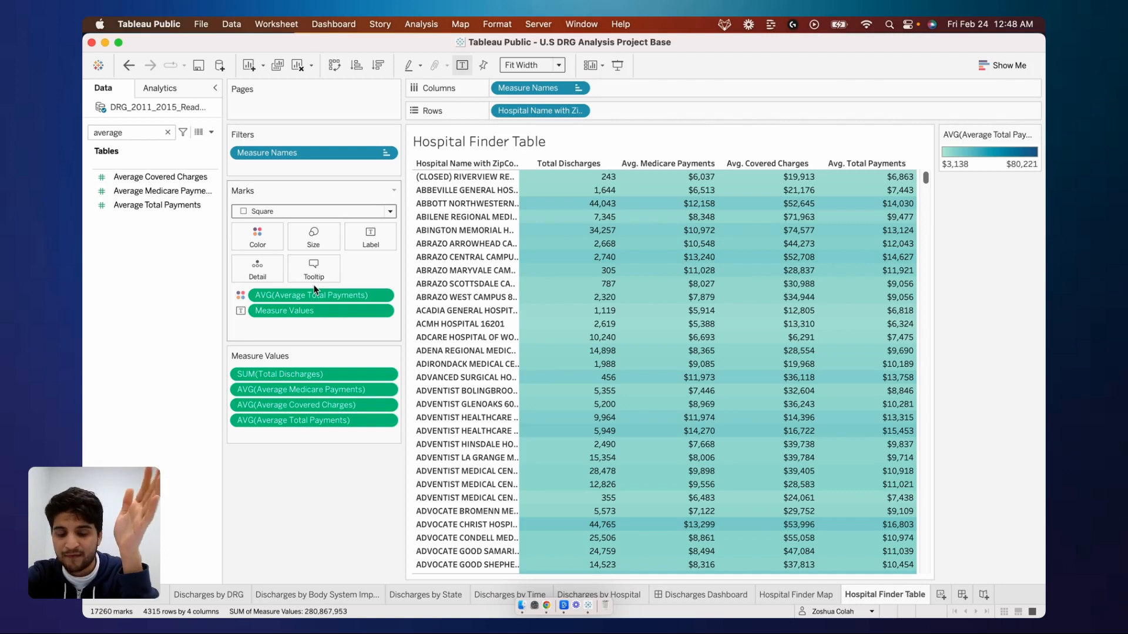
# - Hide the mark labels in the table's squares and show them again
pyautogui.click(374, 238)
pyautogui.click(394, 268)
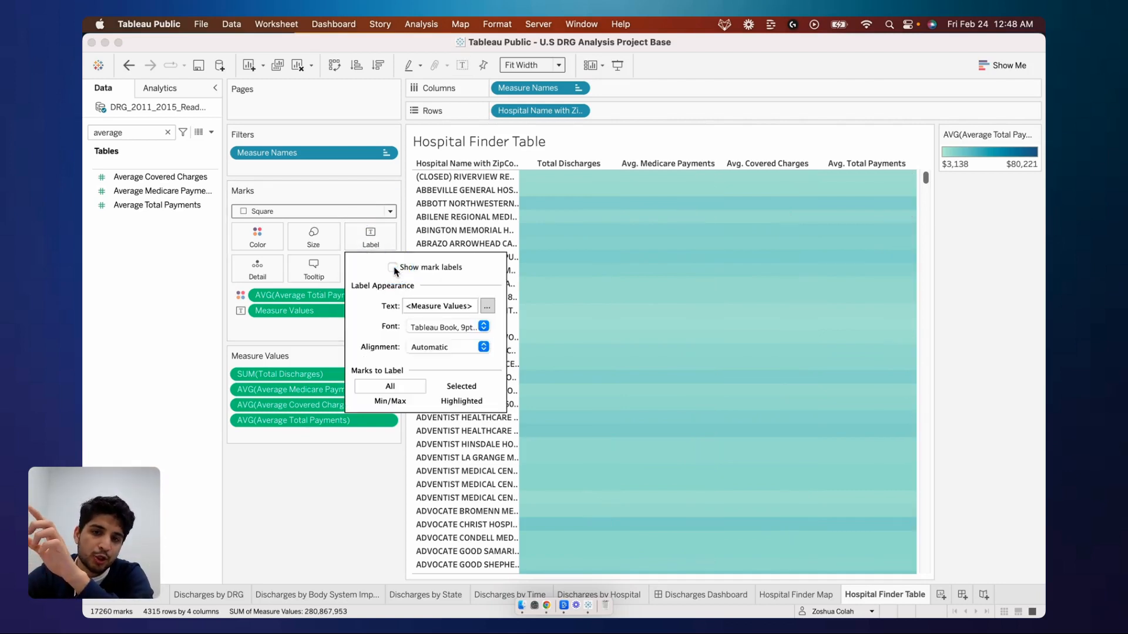
pyautogui.click(393, 268)
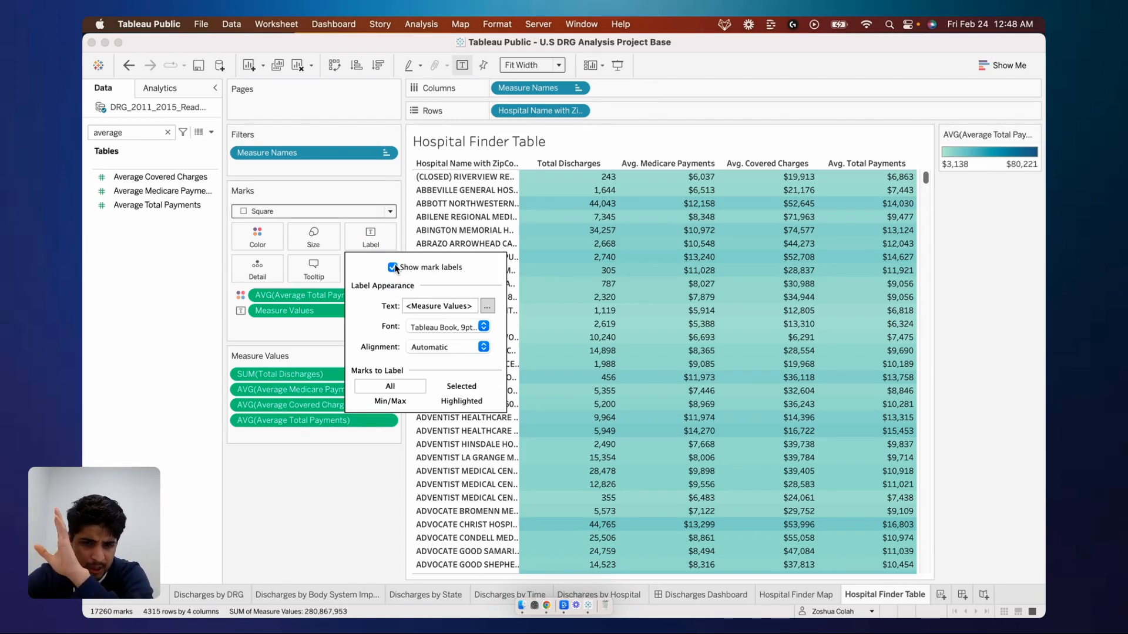
pyautogui.click(372, 194)
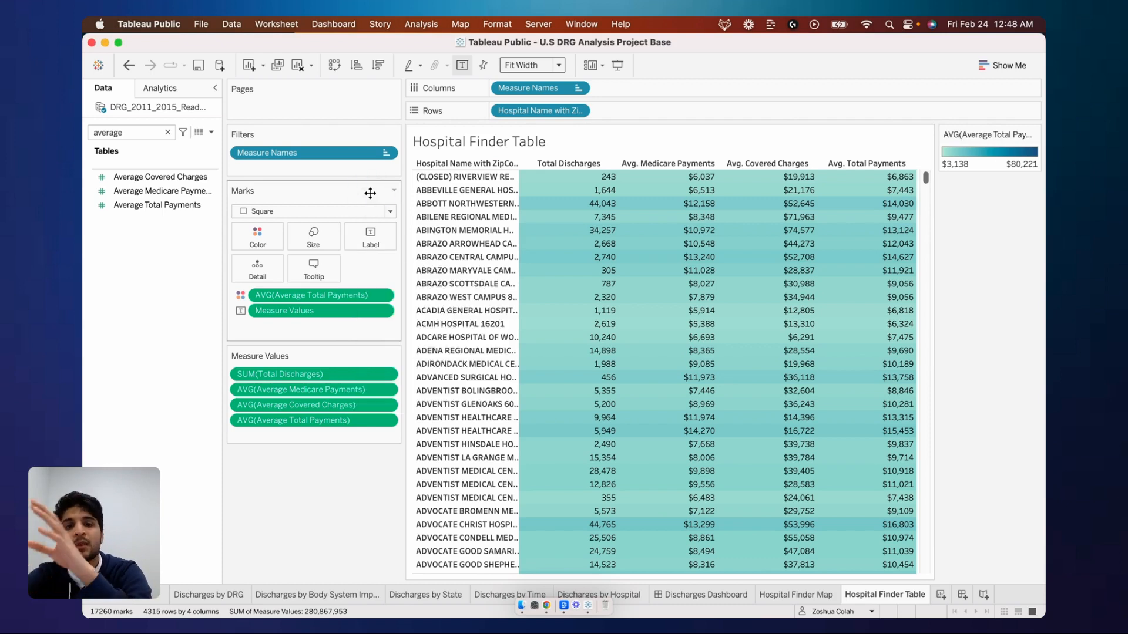
# - Change the color palette of the average total payments to Red-Gold with stepped color in 5 steps
pyautogui.click(266, 245)
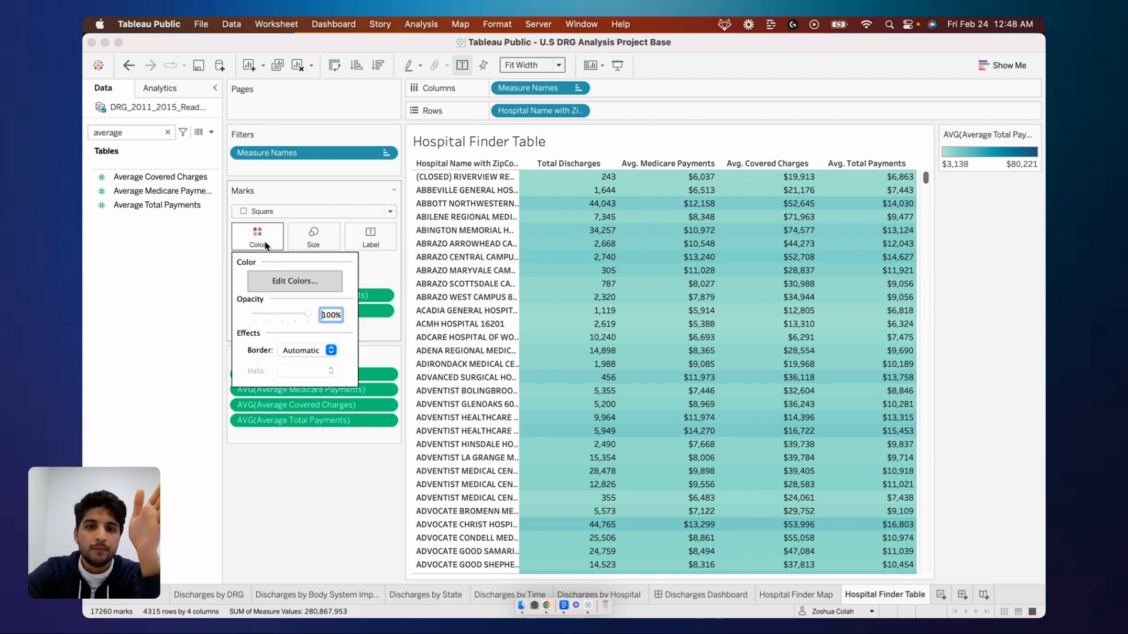
pyautogui.click(288, 283)
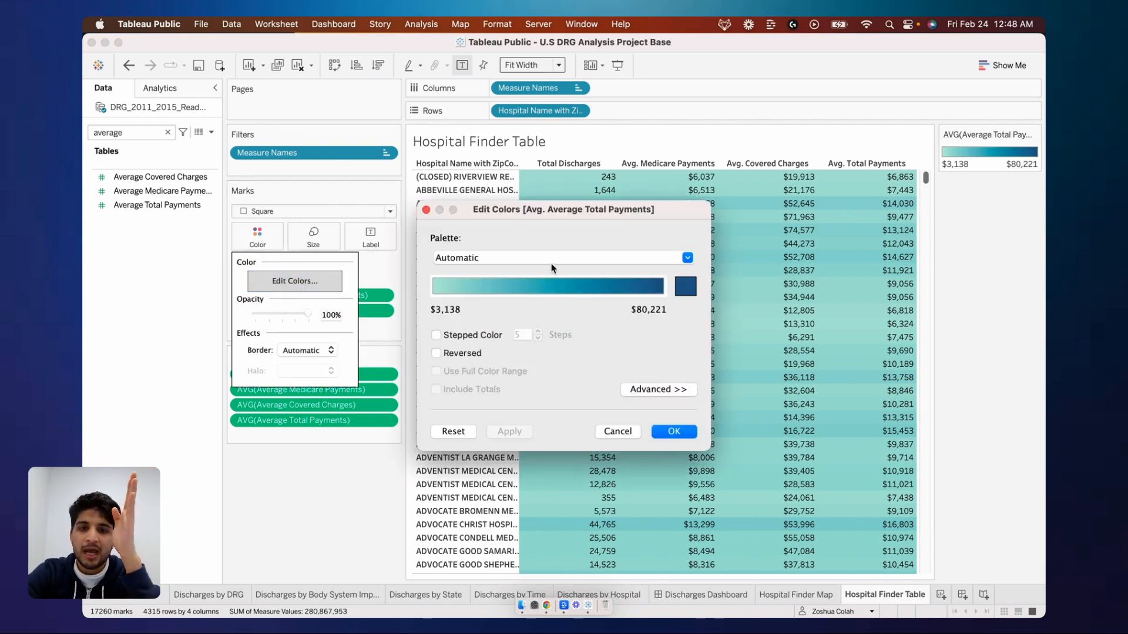
pyautogui.click(541, 257)
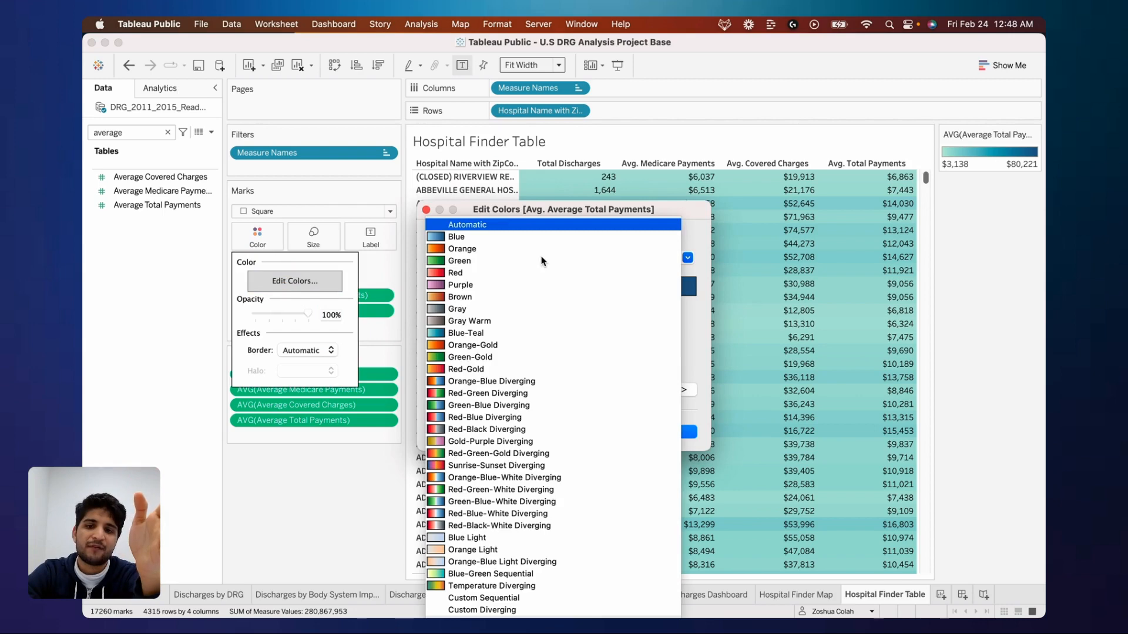
pyautogui.click(496, 346)
pyautogui.click(483, 264)
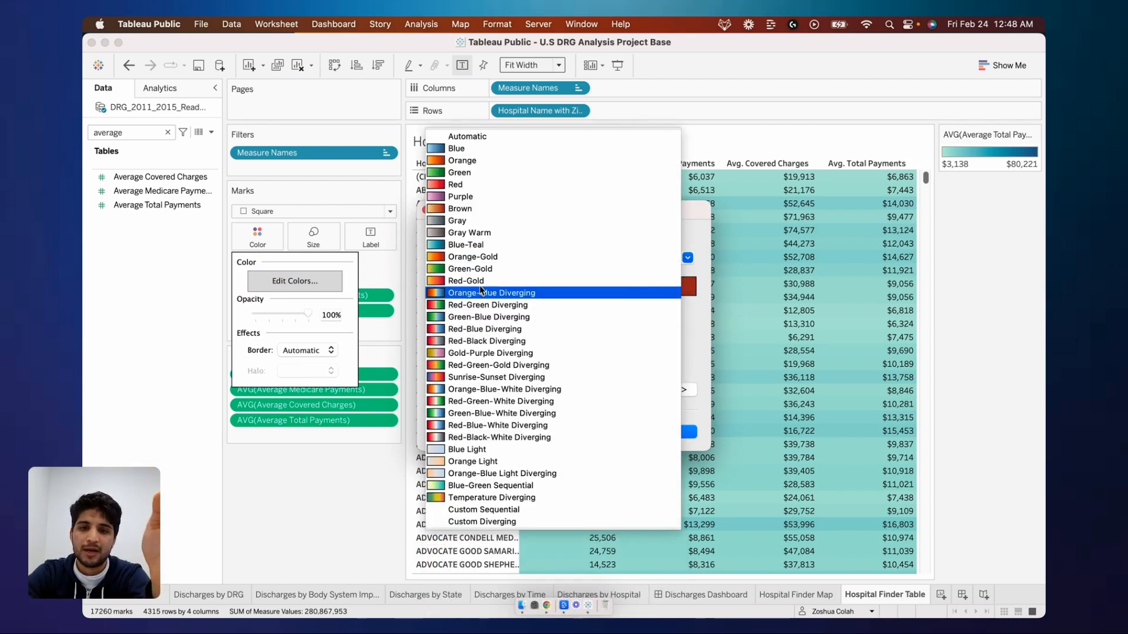
pyautogui.click(478, 278)
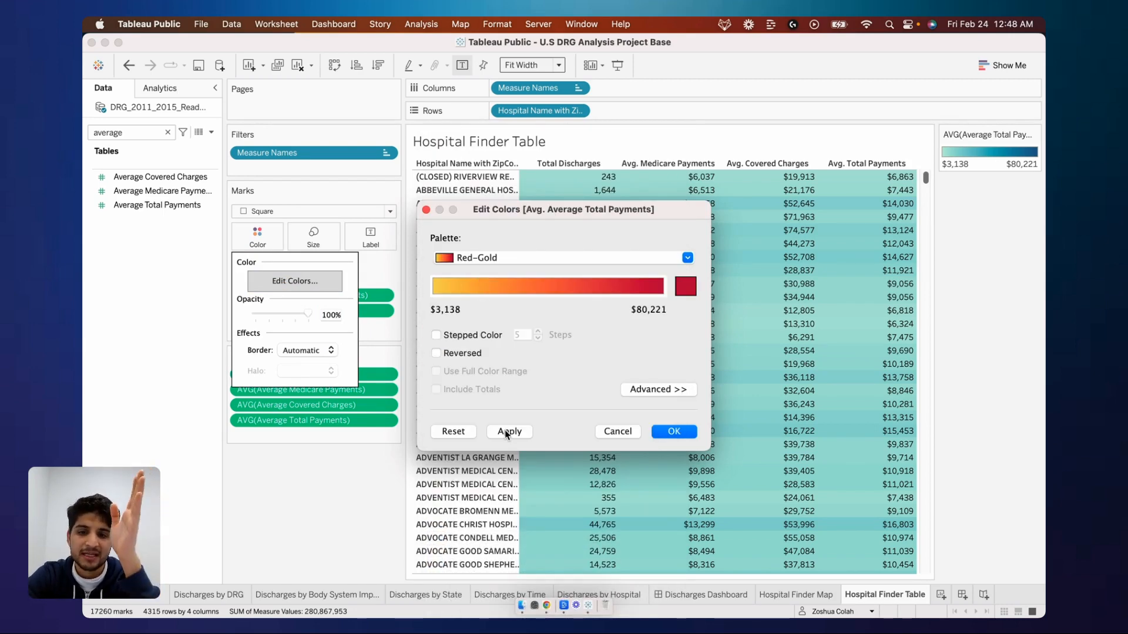
pyautogui.click(506, 432)
pyautogui.click(468, 336)
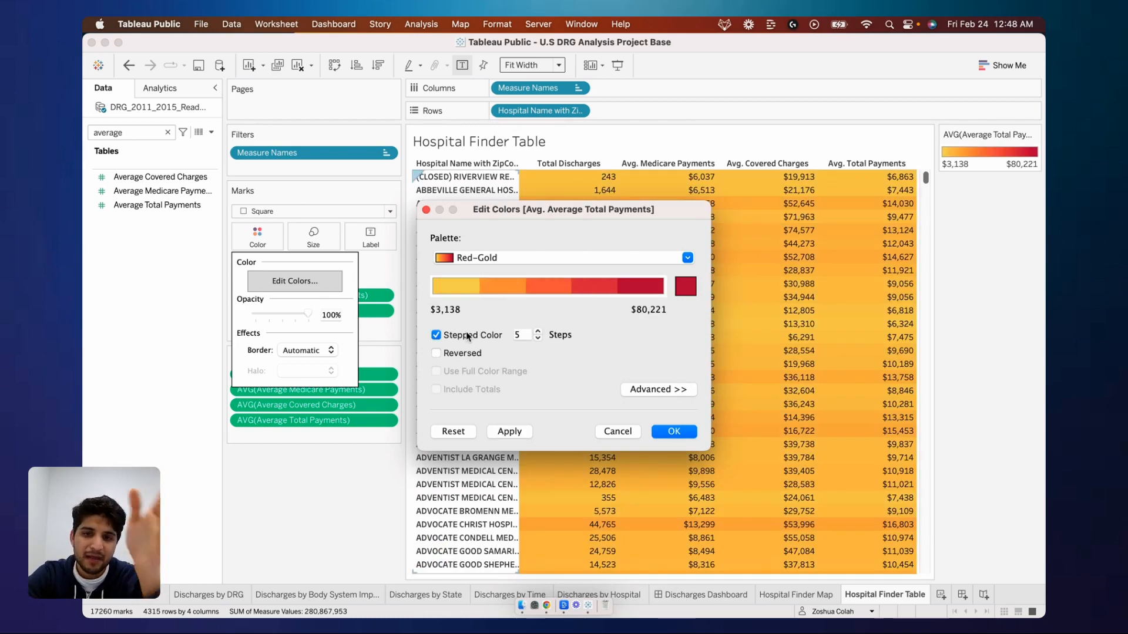
pyautogui.click(518, 432)
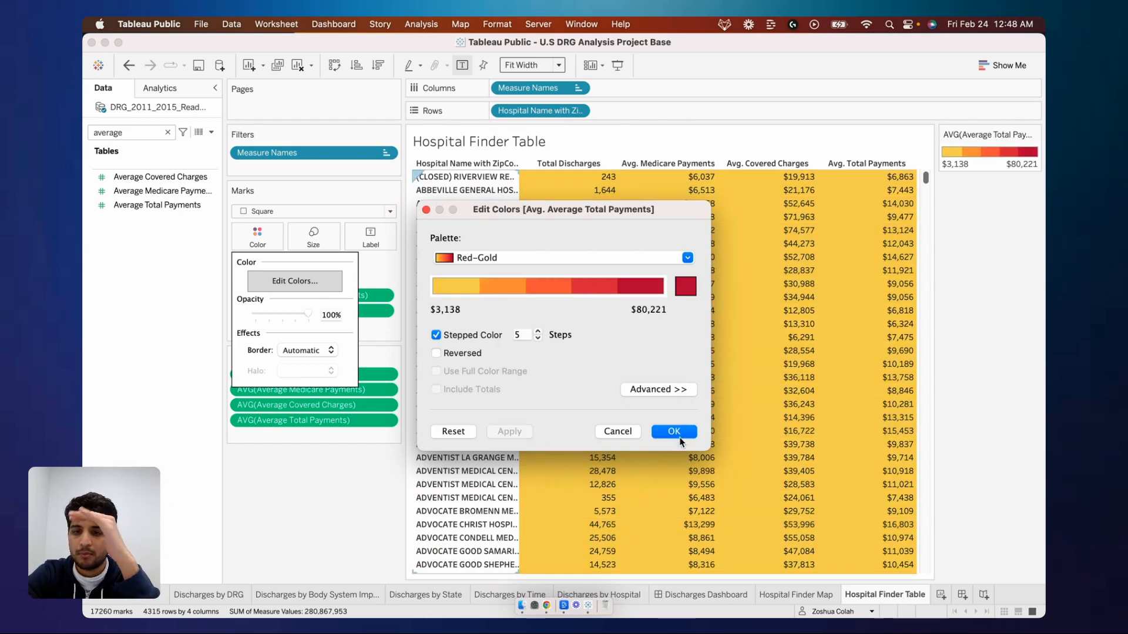
pyautogui.click(674, 432)
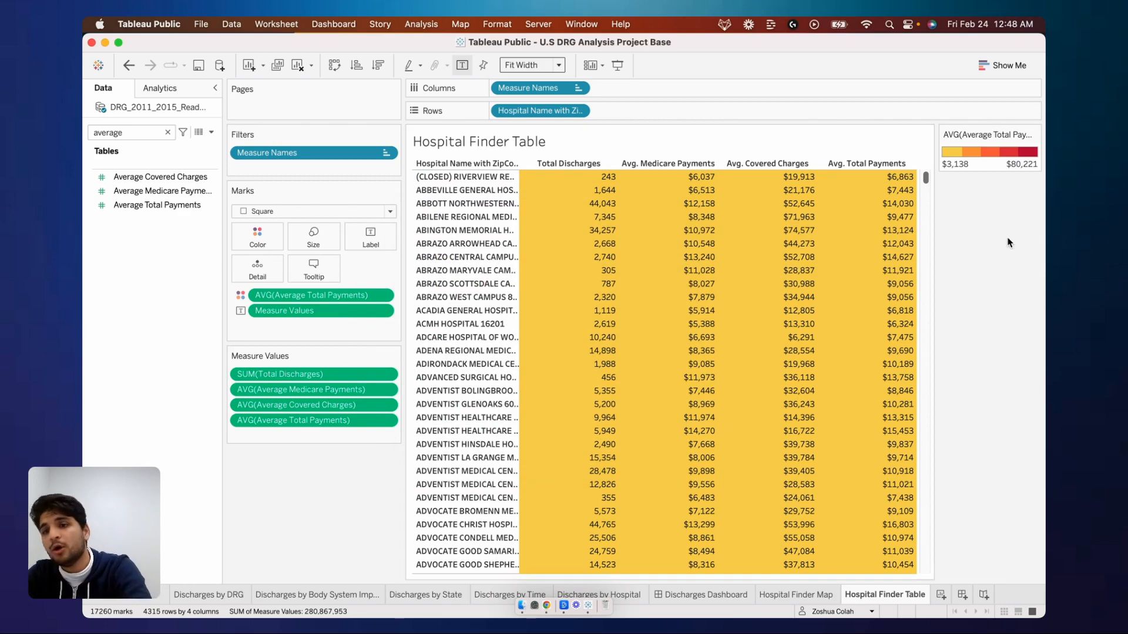
# - Sort the hospitals in descending order by Avg. Total Payments and go to the first rows of the table
pyautogui.scroll(-15, 826, 308)
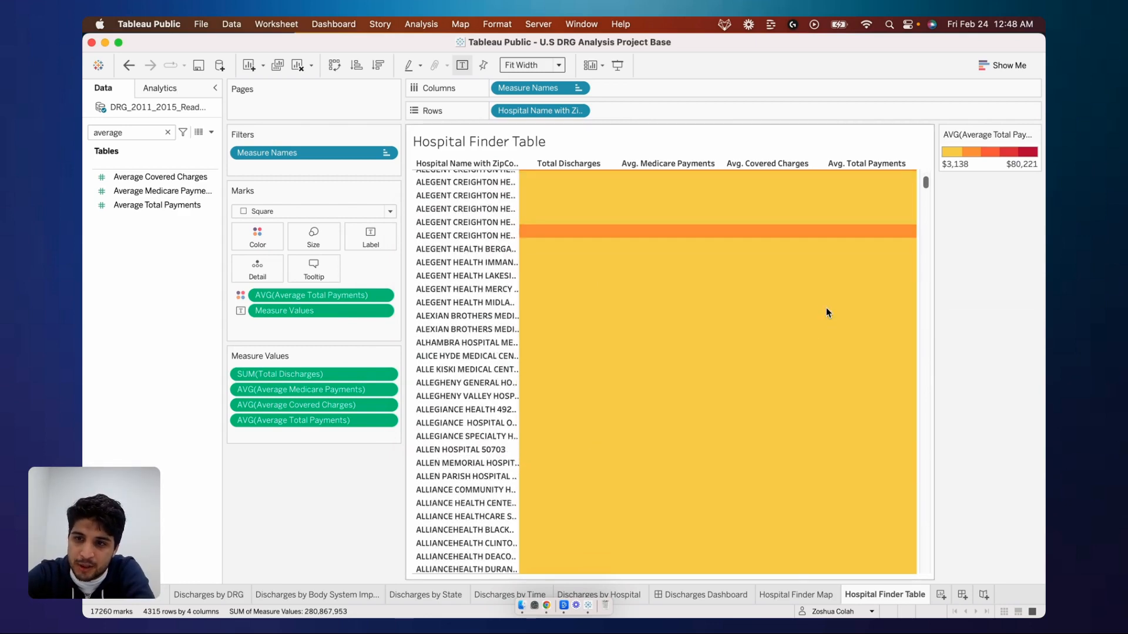
pyautogui.scroll(-10, 834, 365)
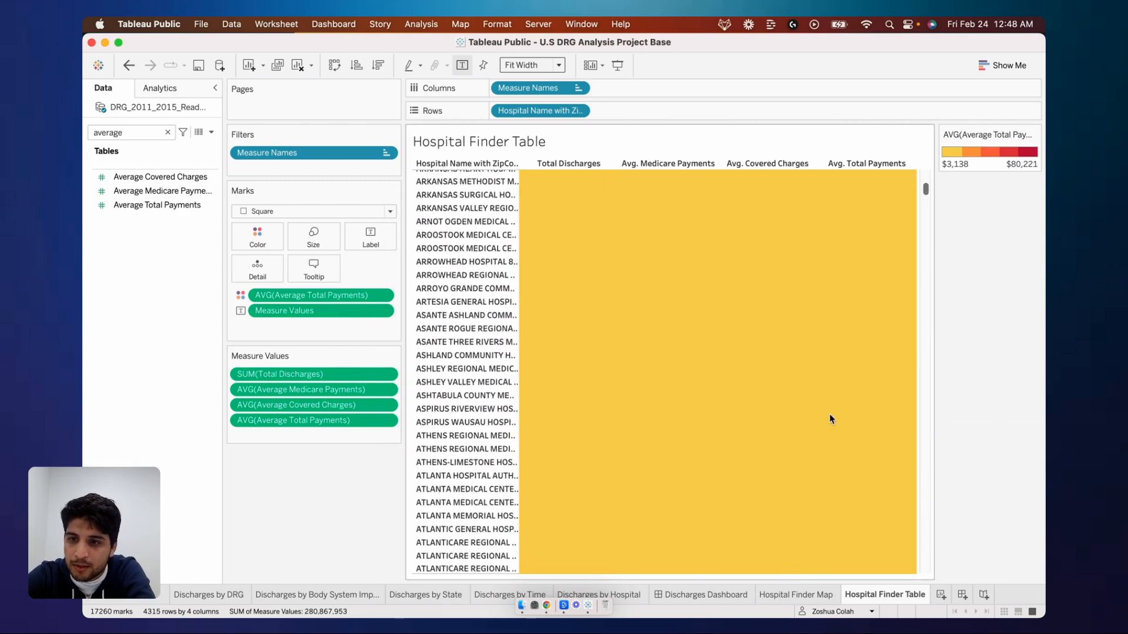
pyautogui.scroll(-5, 848, 385)
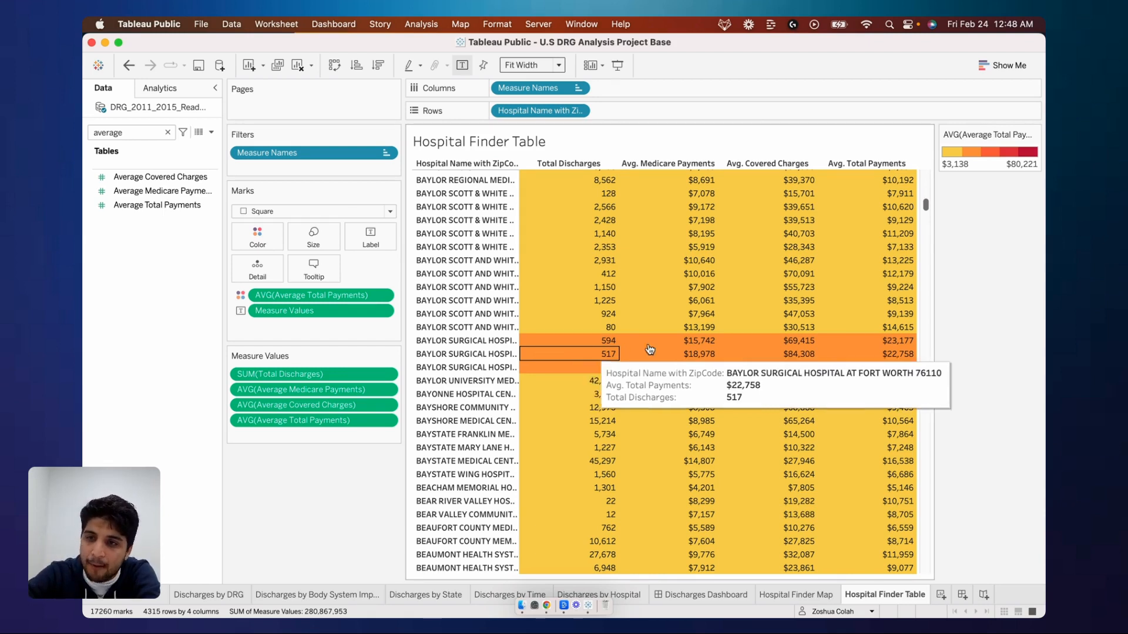
pyautogui.moveTo(902, 169)
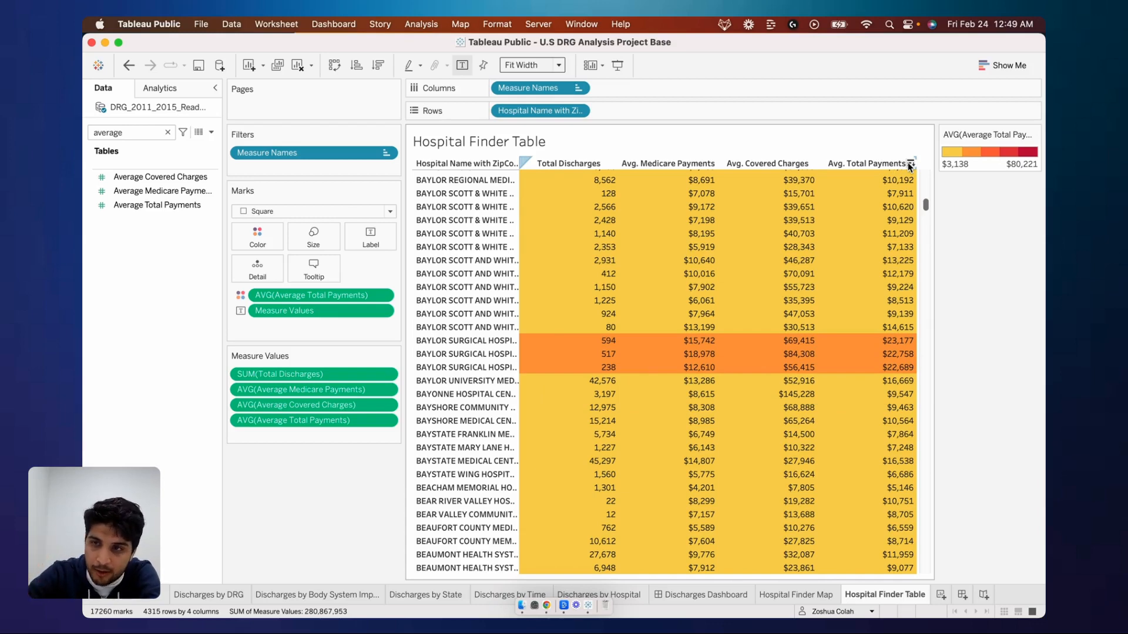
pyautogui.click(910, 164)
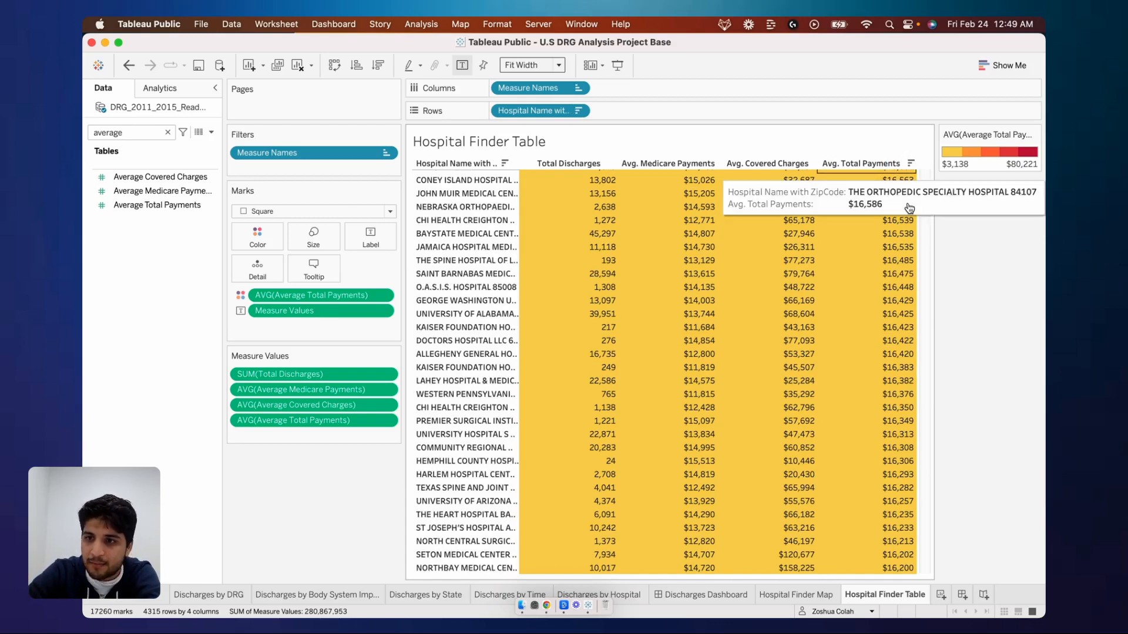
pyautogui.scroll(20, 899, 257)
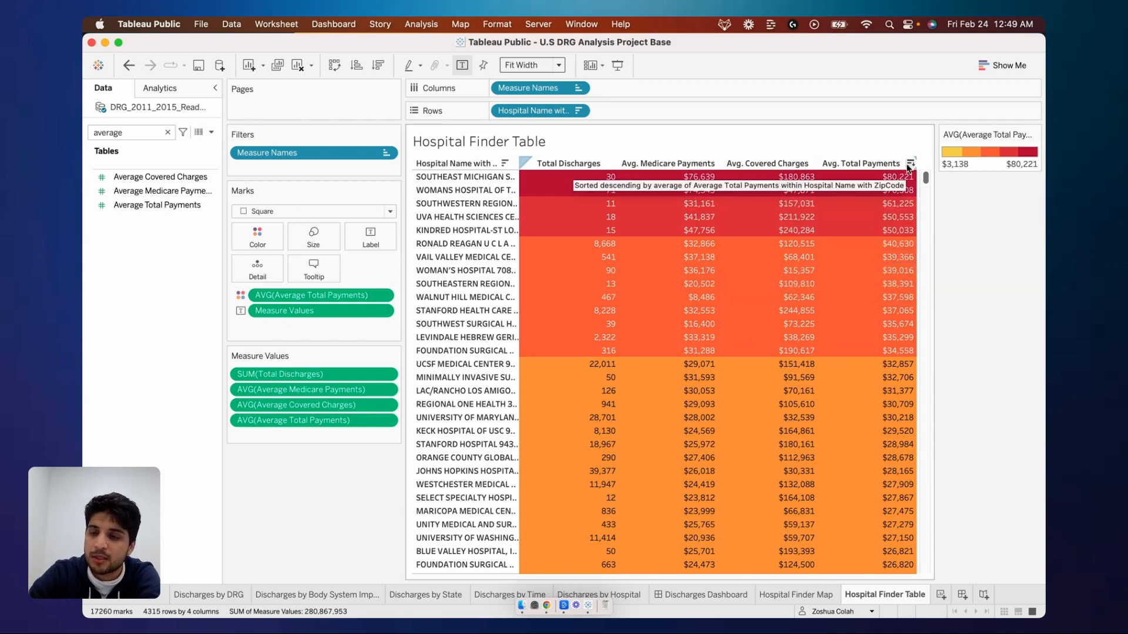
# - Sort the hospitals in ascending order by Avg. Total Payments
pyautogui.click(908, 167)
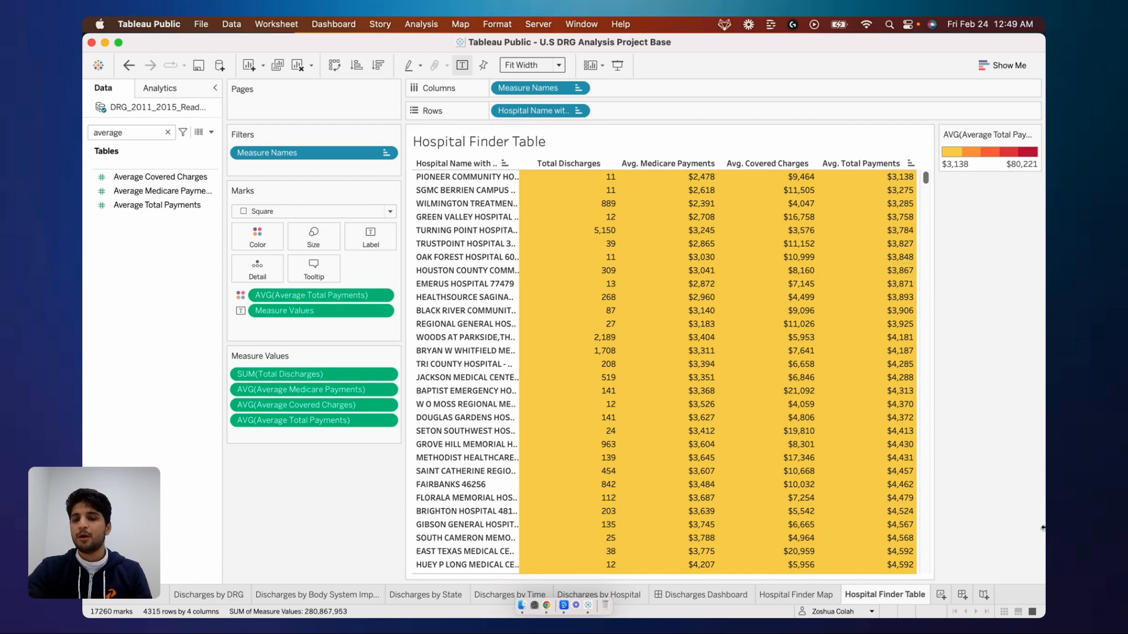
# - Create a new dashboard and name it Hospital Finder Dashboard
pyautogui.click(963, 595)
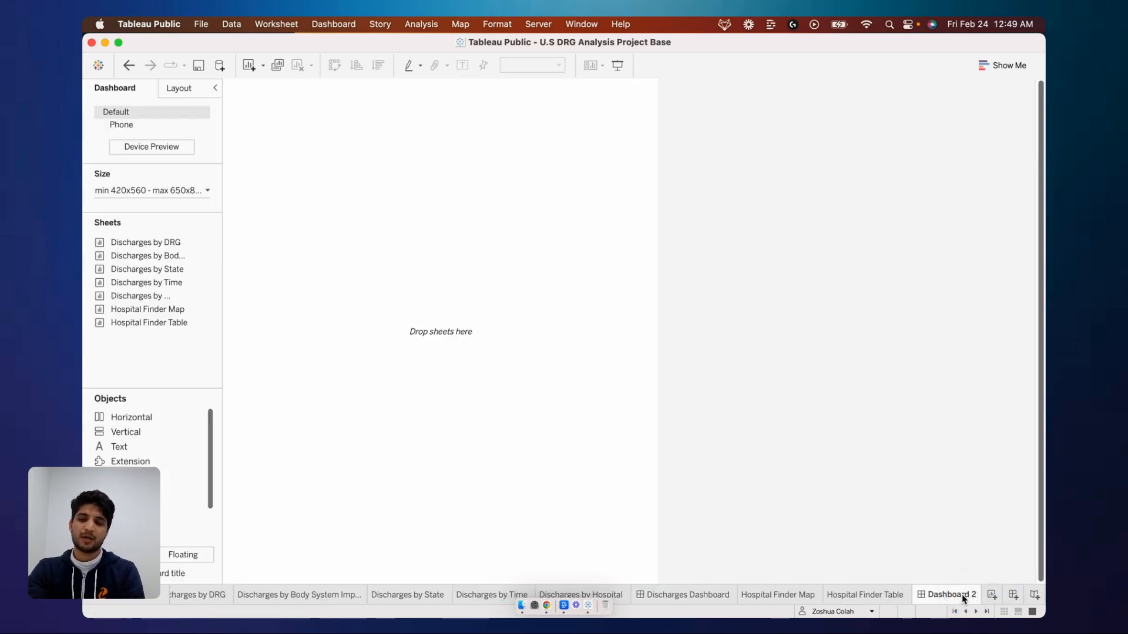
pyautogui.doubleClick(961, 594)
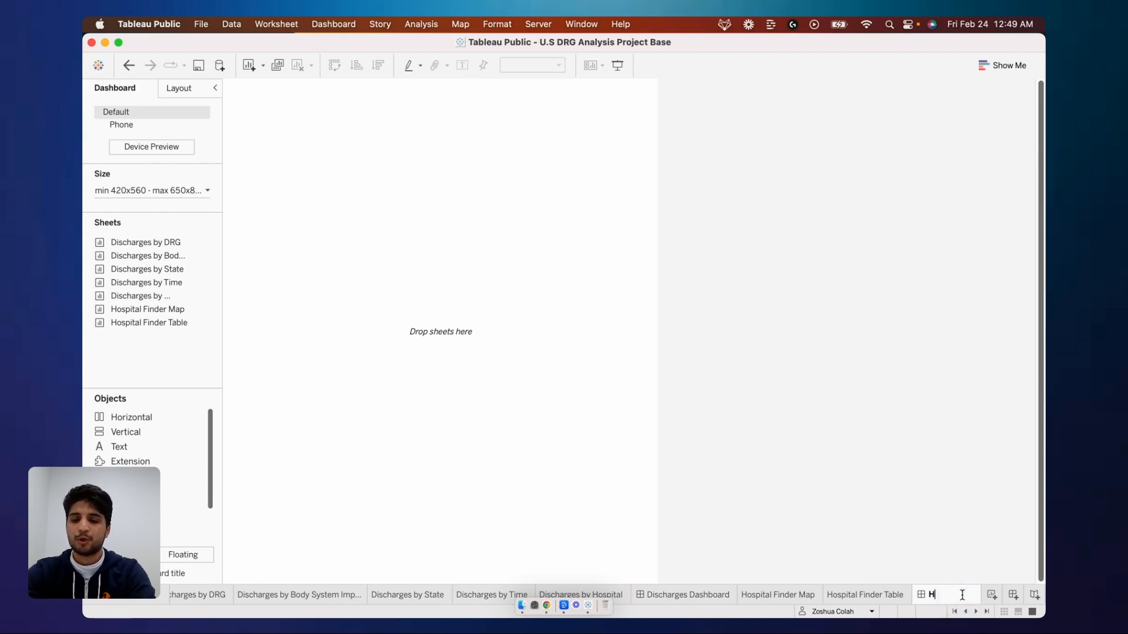
pyautogui.write('Hospital Fin')
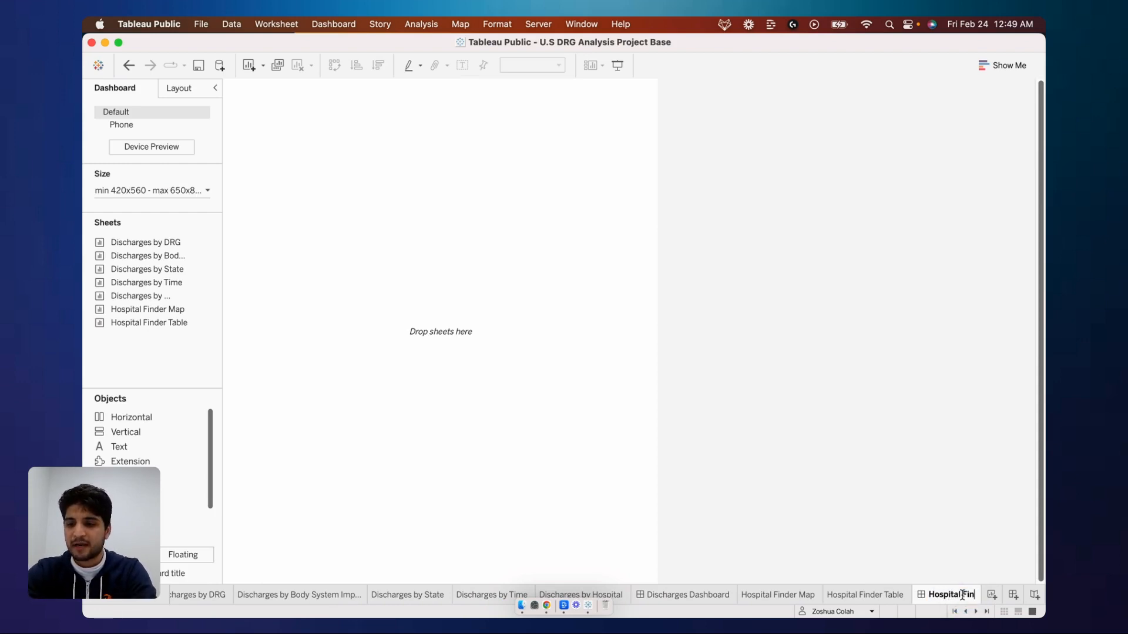
pyautogui.write('der Dashboard')
pyautogui.press('Return')
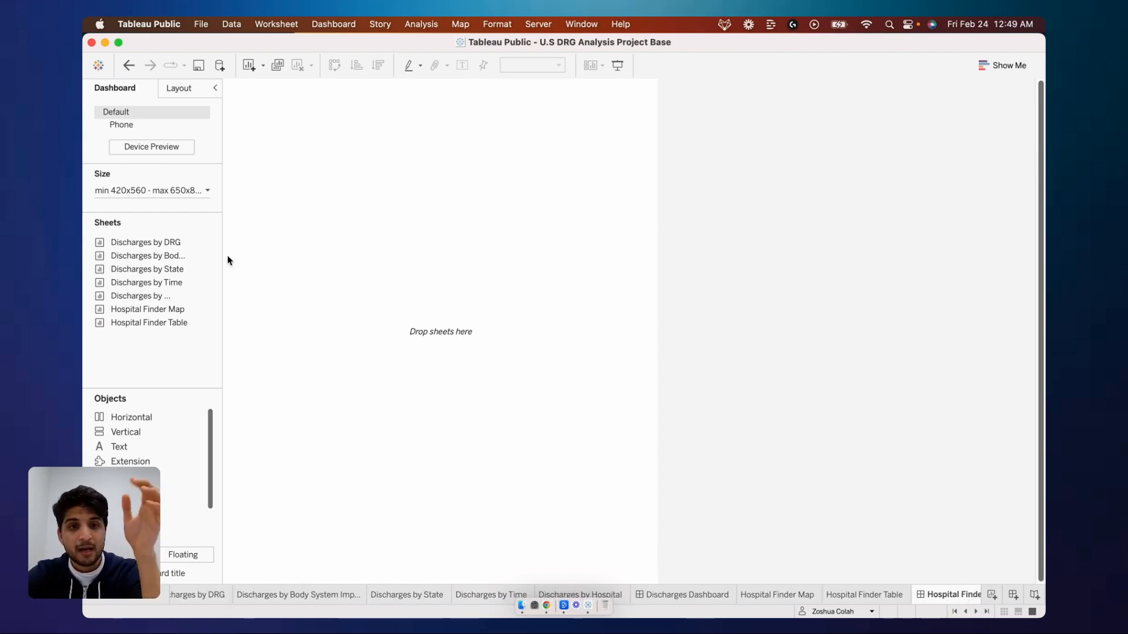
# - Set the dashboard size to Automatic
pyautogui.click(186, 192)
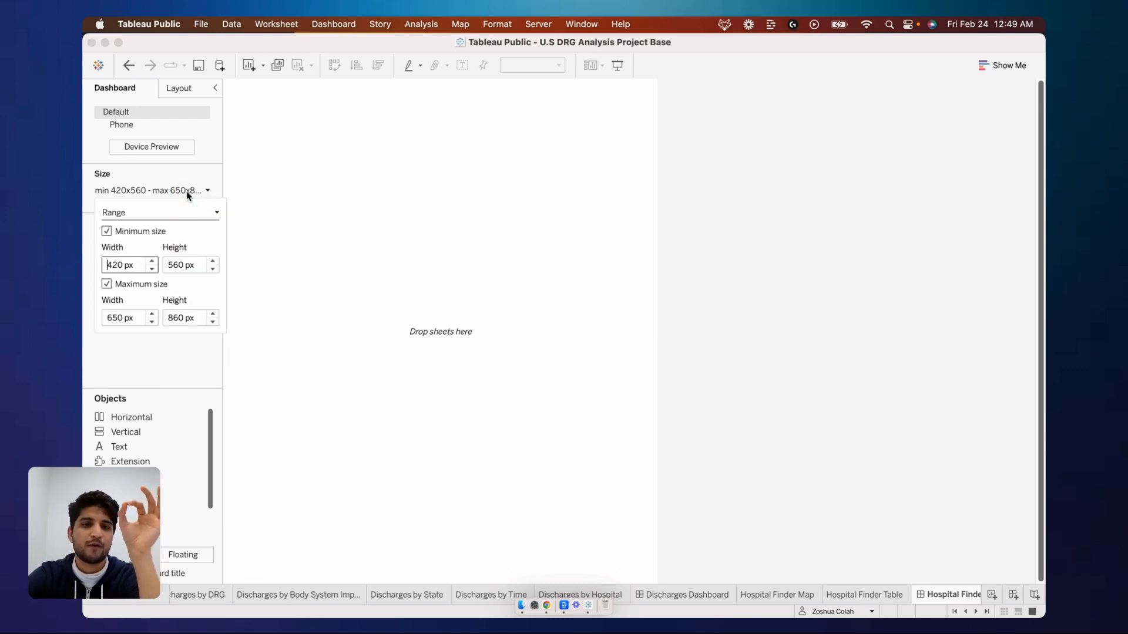
pyautogui.click(174, 213)
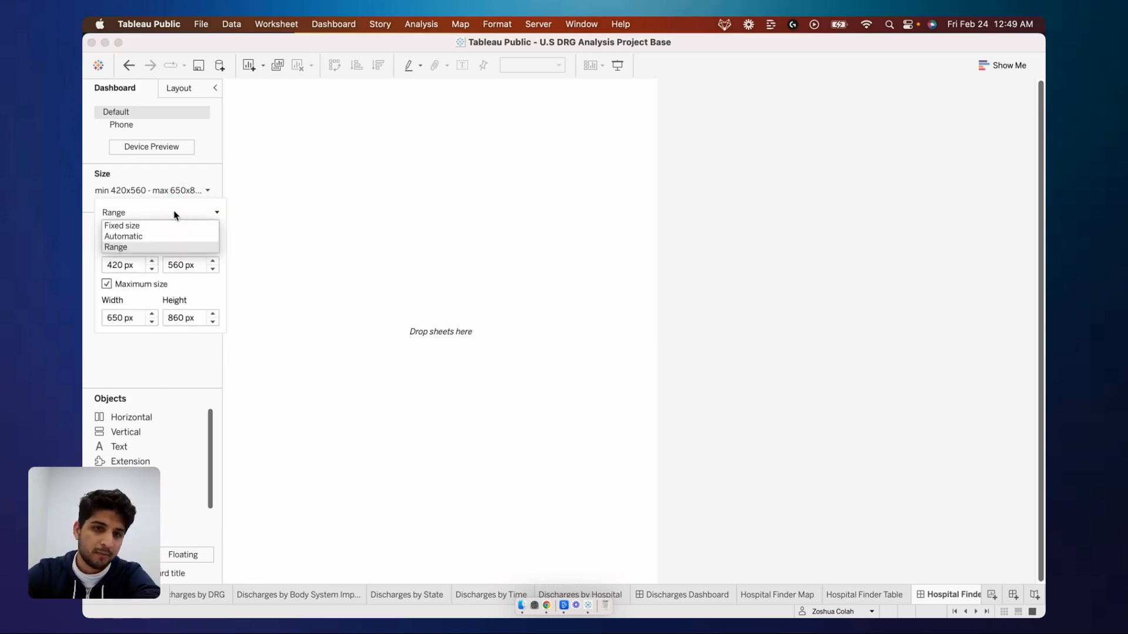
pyautogui.click(160, 236)
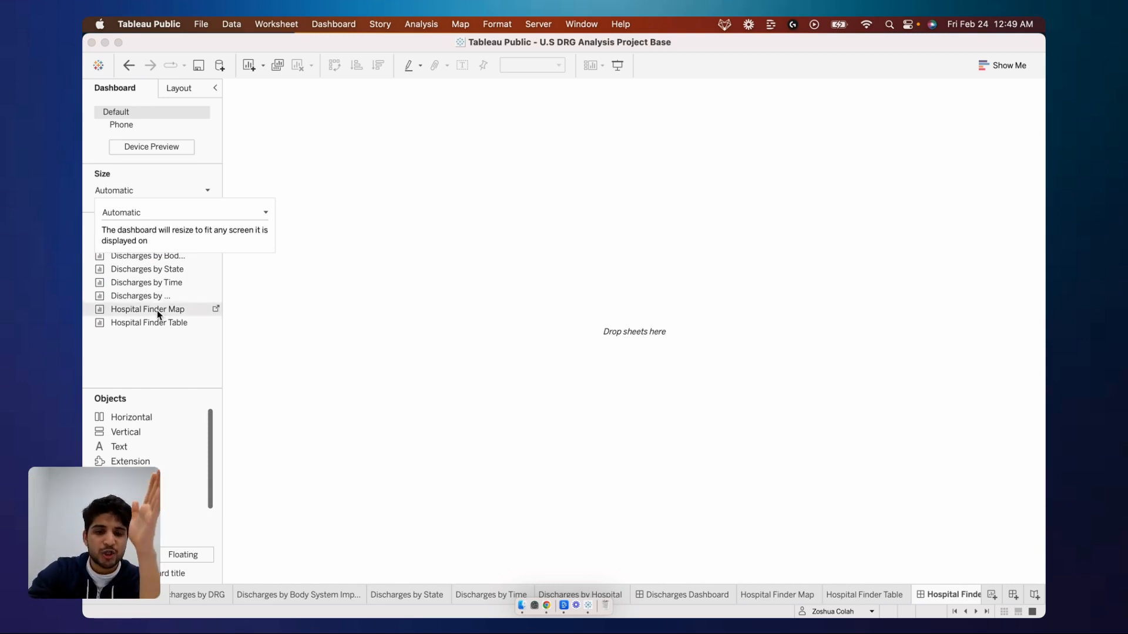
# - Add the Hospital Finder Map to the dashboard and place the Hospital Finder Table to the left of it
pyautogui.moveTo(157, 310); pyautogui.dragTo(668, 277)
pyautogui.moveTo(148, 323)
pyautogui.mouseDown()
pyautogui.moveTo(147, 336)
pyautogui.moveTo(150, 323)
pyautogui.moveTo(290, 295)
pyautogui.moveTo(319, 308)
pyautogui.mouseUp()
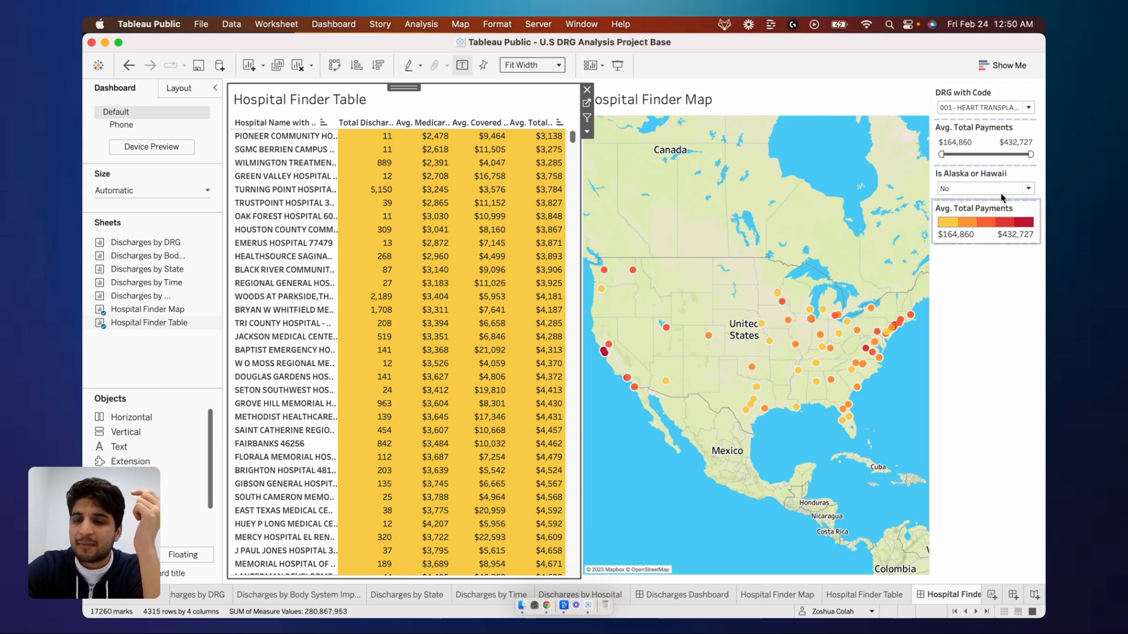
# - Set the DRG with Code filter to 005 - LIVER TRANSPLANT W MCC OR INTESTINAL TRANSPLANT
pyautogui.click(1028, 107)
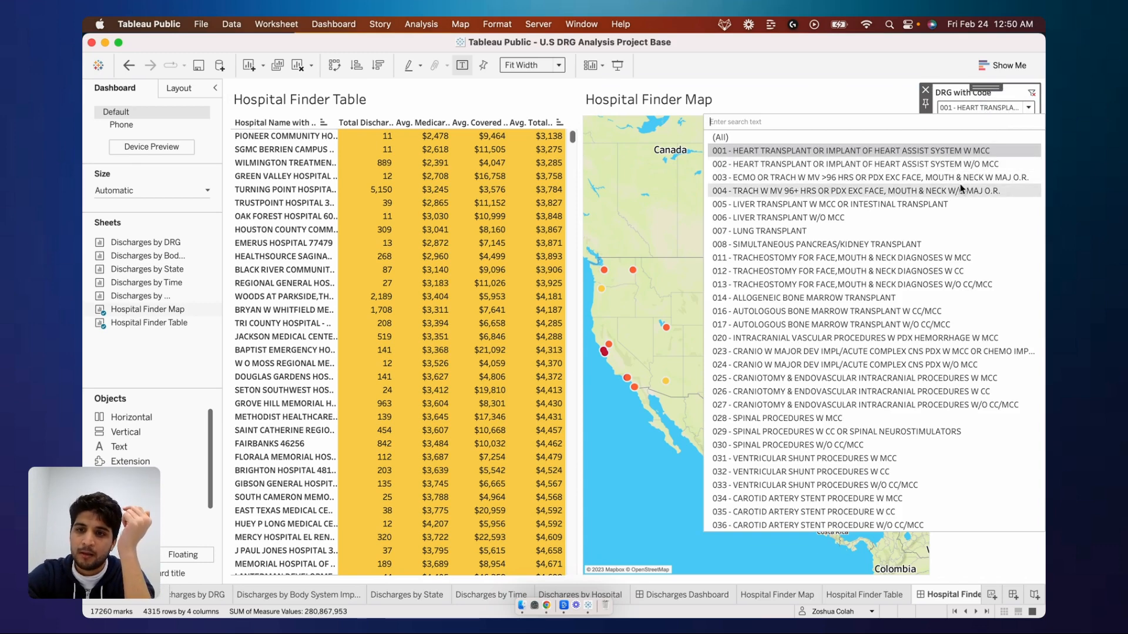
pyautogui.click(950, 200)
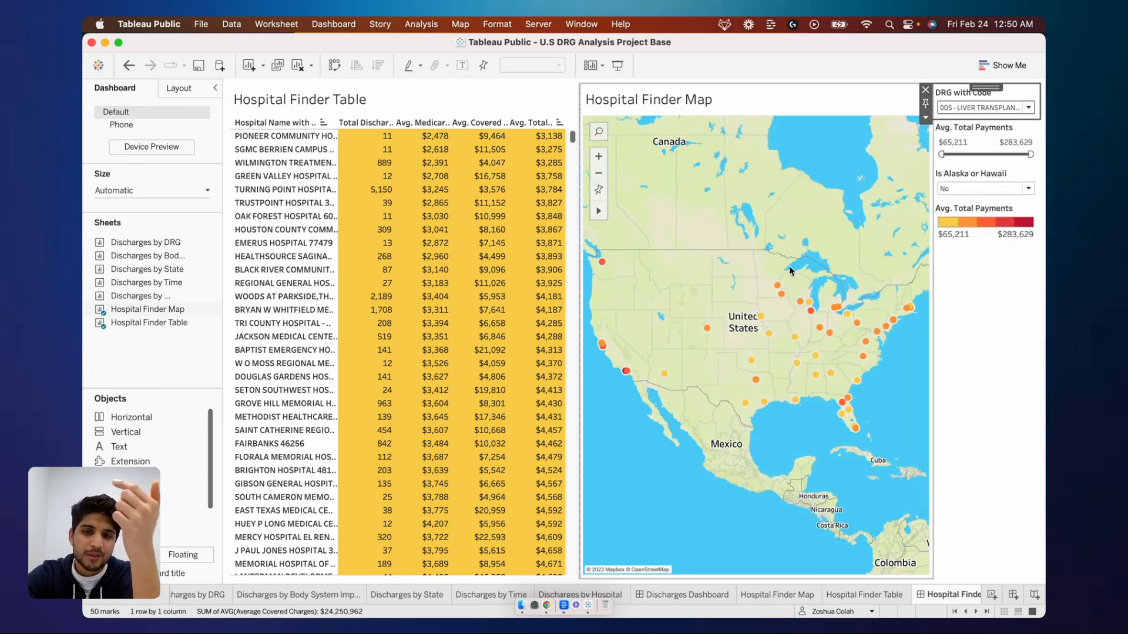
pyautogui.moveTo(507, 310)
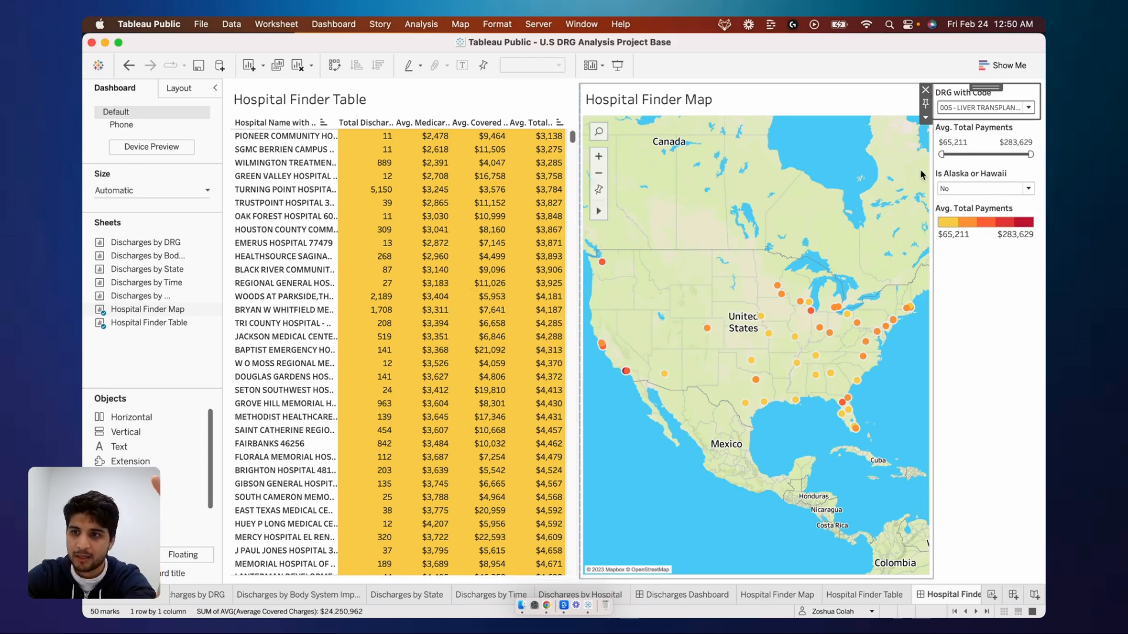
# - Check whether selecting Green Valley Hospital in the table and the Washington state hospital on the map filters the other sheet, clearing each selection
pyautogui.click(478, 96)
pyautogui.click(284, 175)
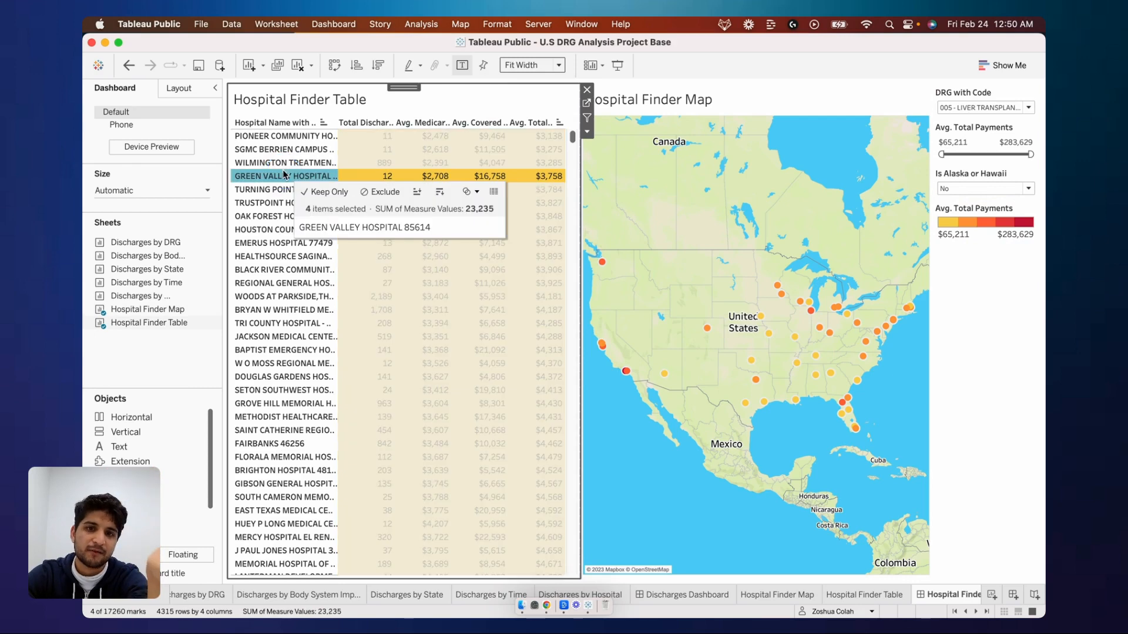
pyautogui.moveTo(447, 195)
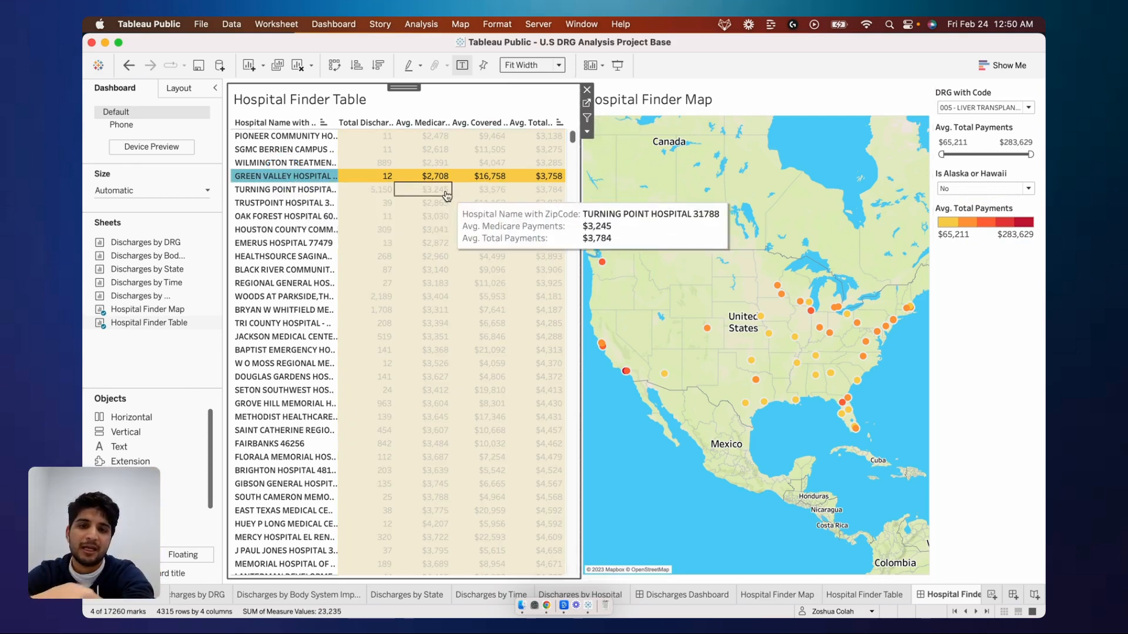
pyautogui.click(326, 176)
pyautogui.click(603, 265)
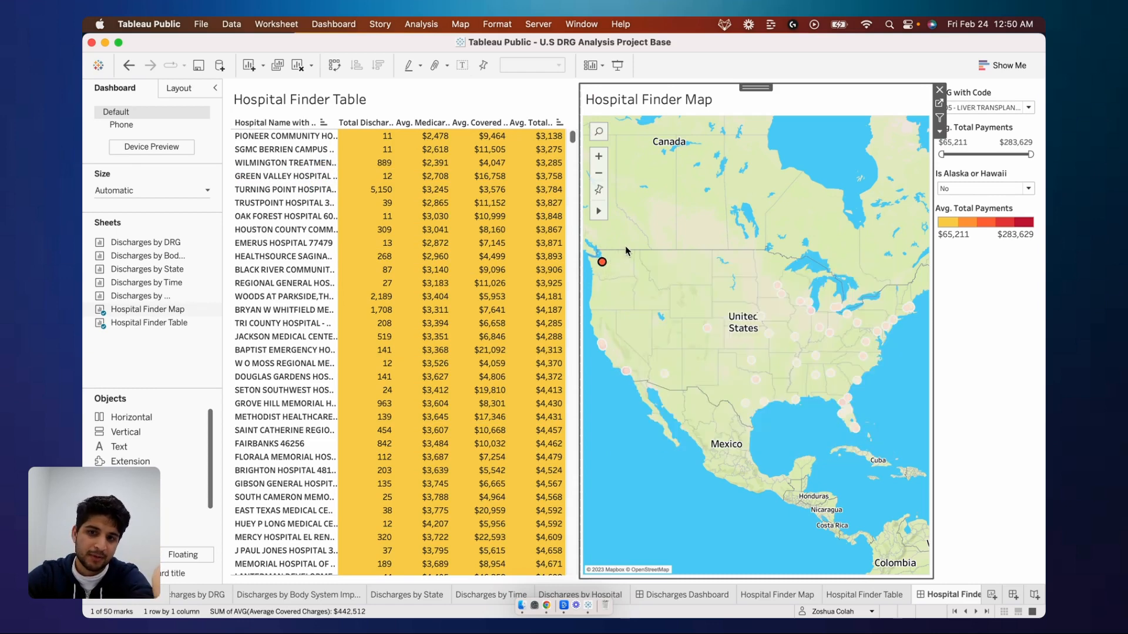
pyautogui.click(626, 246)
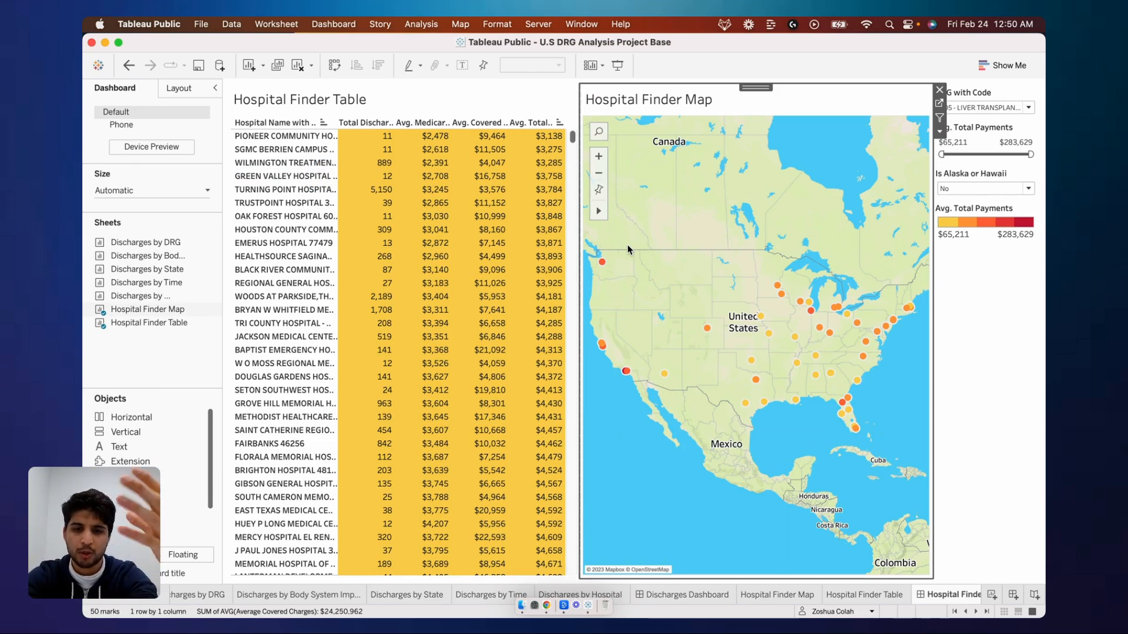
# - Move the whole container of filters and the color legend to the left of the Hospital Finder Table and make it narrower
pyautogui.click(978, 320)
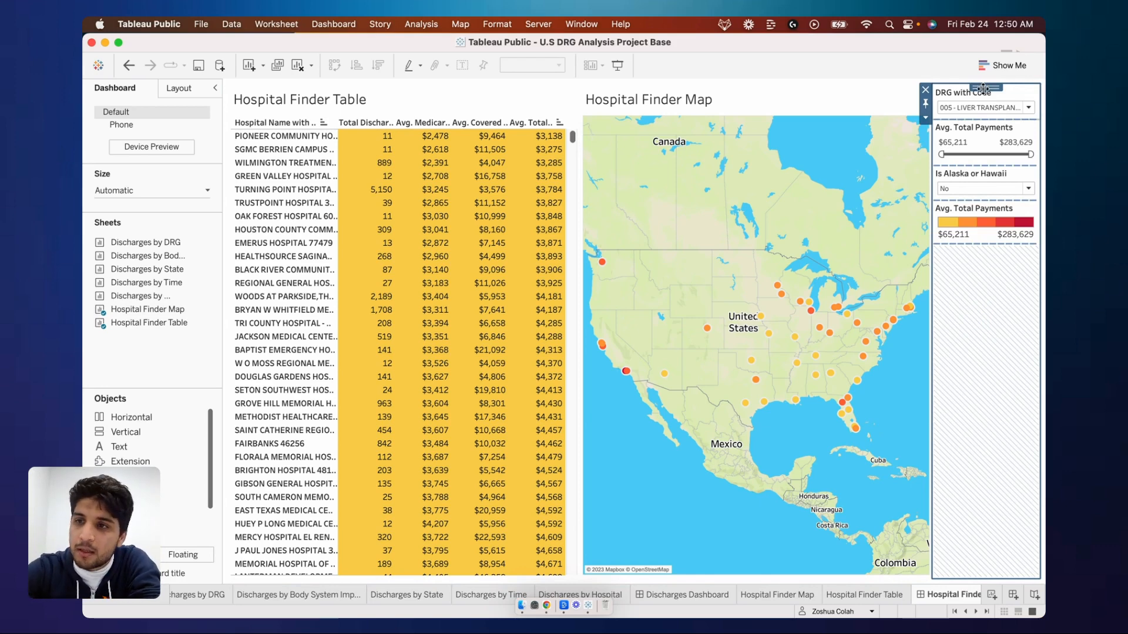
pyautogui.moveTo(983, 88); pyautogui.dragTo(255, 205)
pyautogui.moveTo(427, 214); pyautogui.dragTo(378, 213)
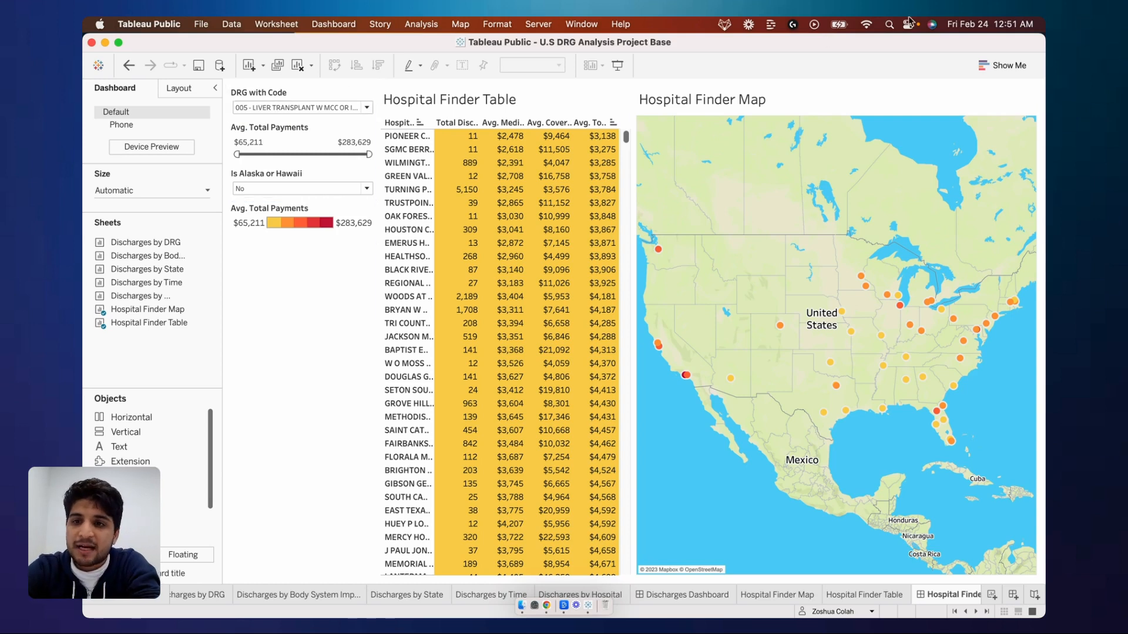
# - Use the Hospital Finder Map as a filter for the dashboard
pyautogui.click(857, 101)
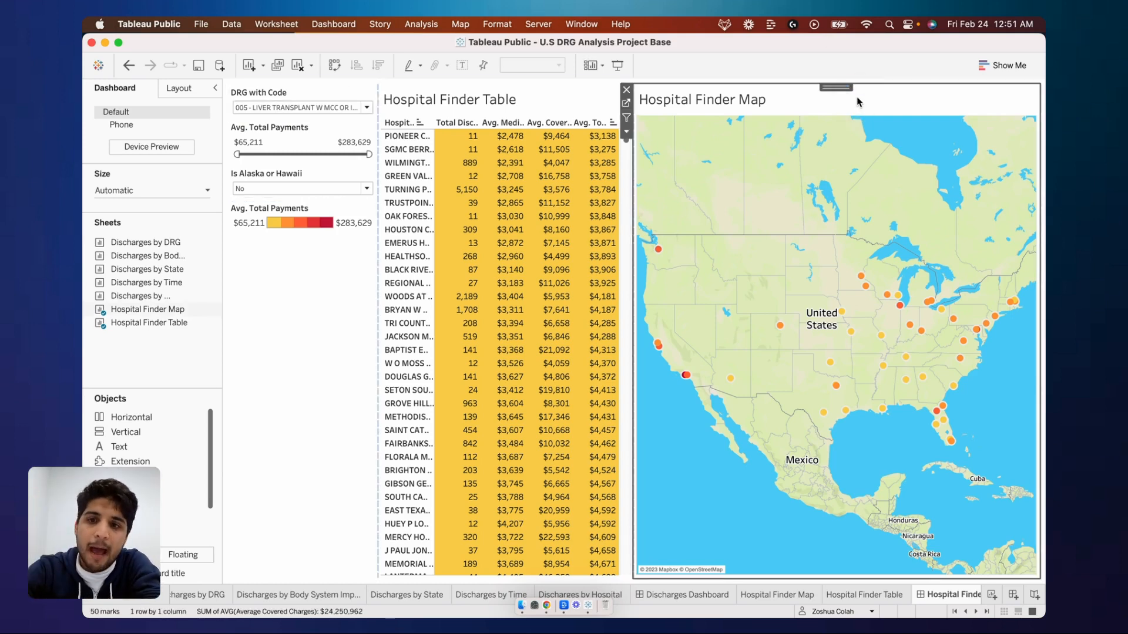
pyautogui.click(627, 120)
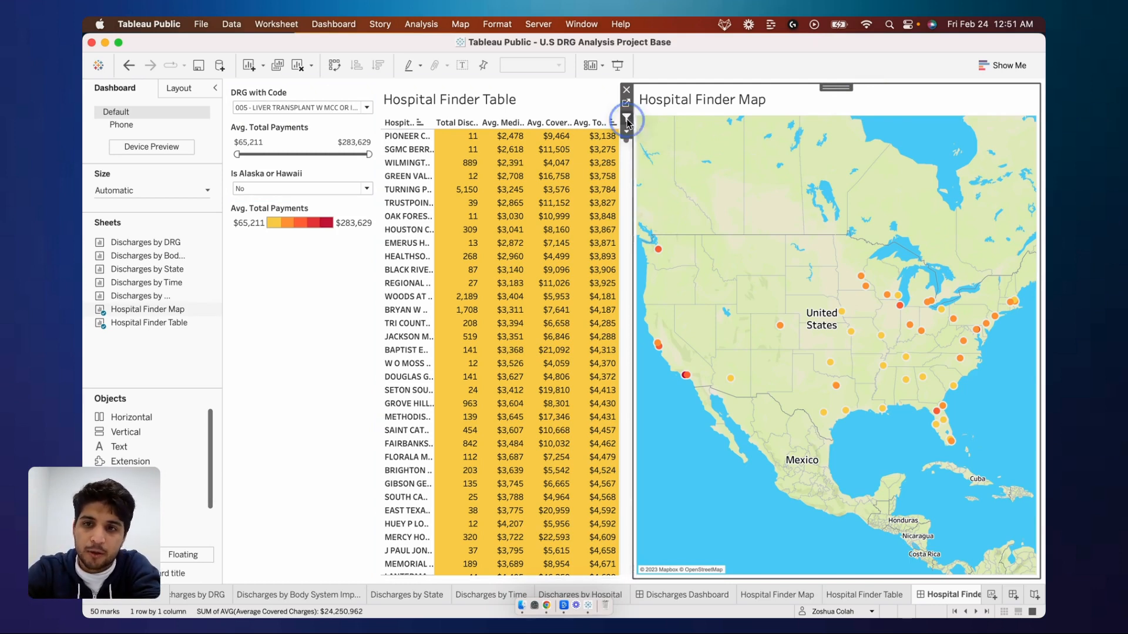
# - Test the map's filtering of the table with the University of Washington and Stanford hospital marks, comparing values and clearing each selection
pyautogui.click(658, 251)
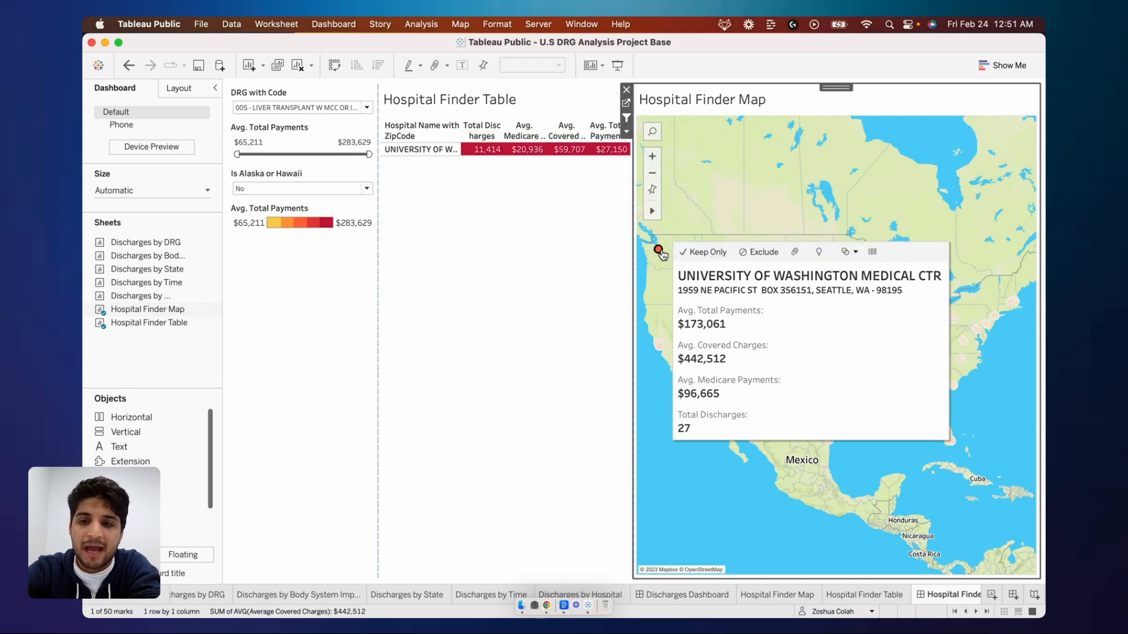
pyautogui.moveTo(492, 154)
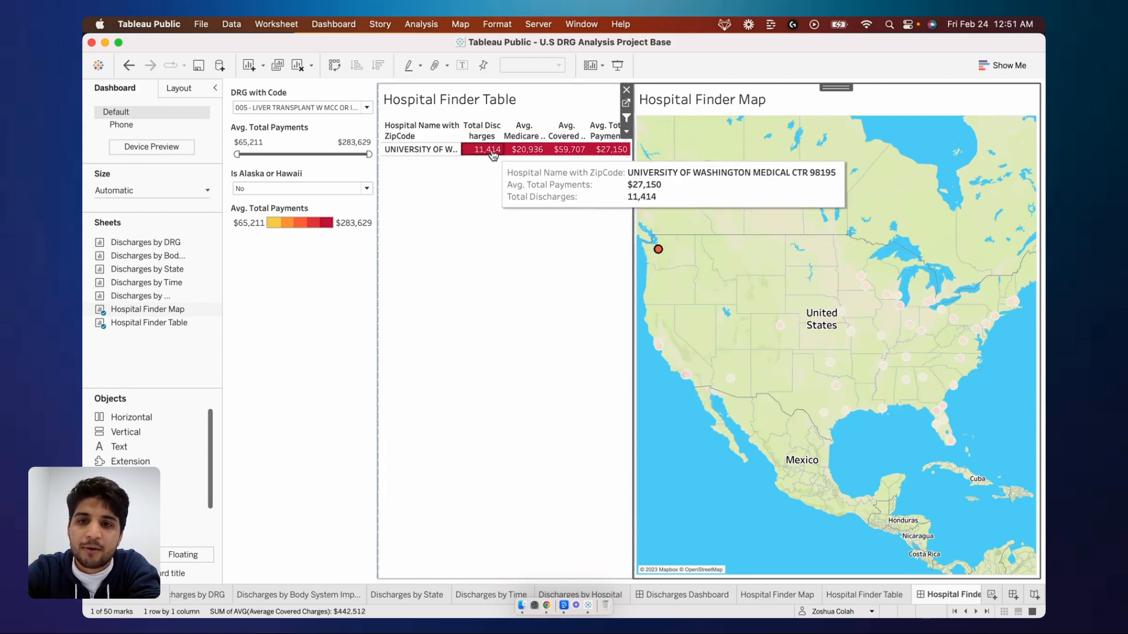
pyautogui.click(670, 238)
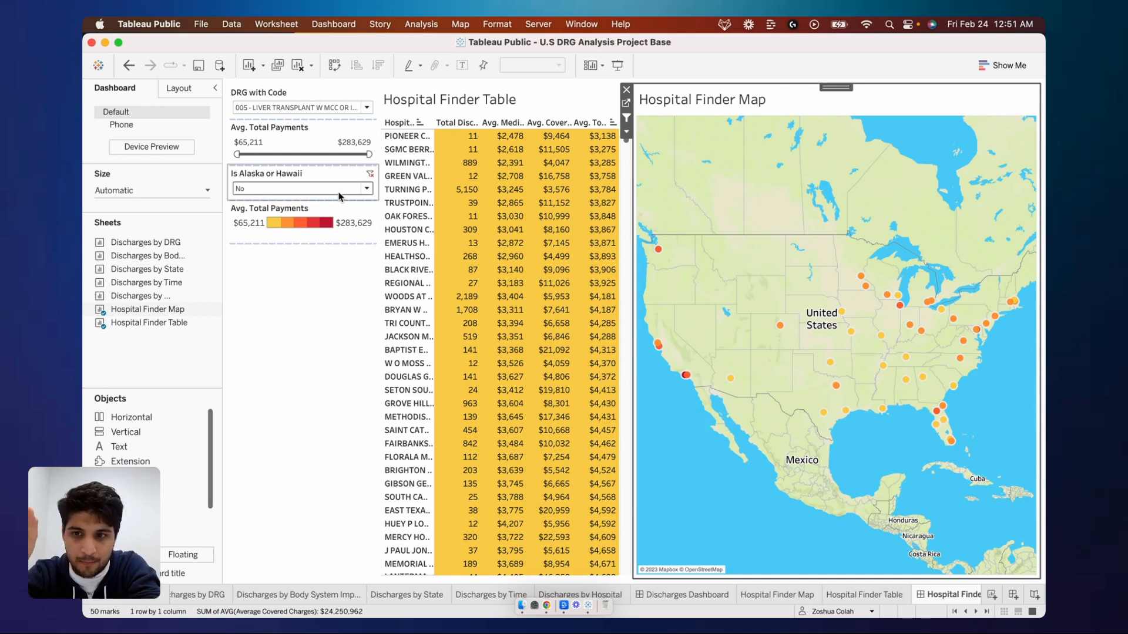
pyautogui.moveTo(656, 255)
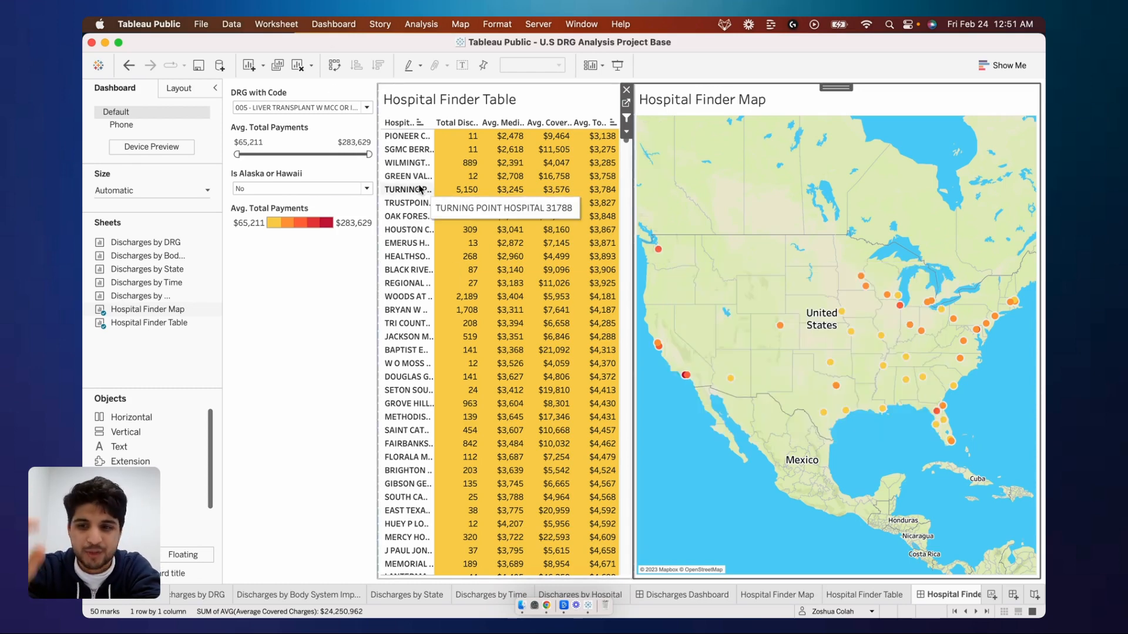
pyautogui.moveTo(682, 381)
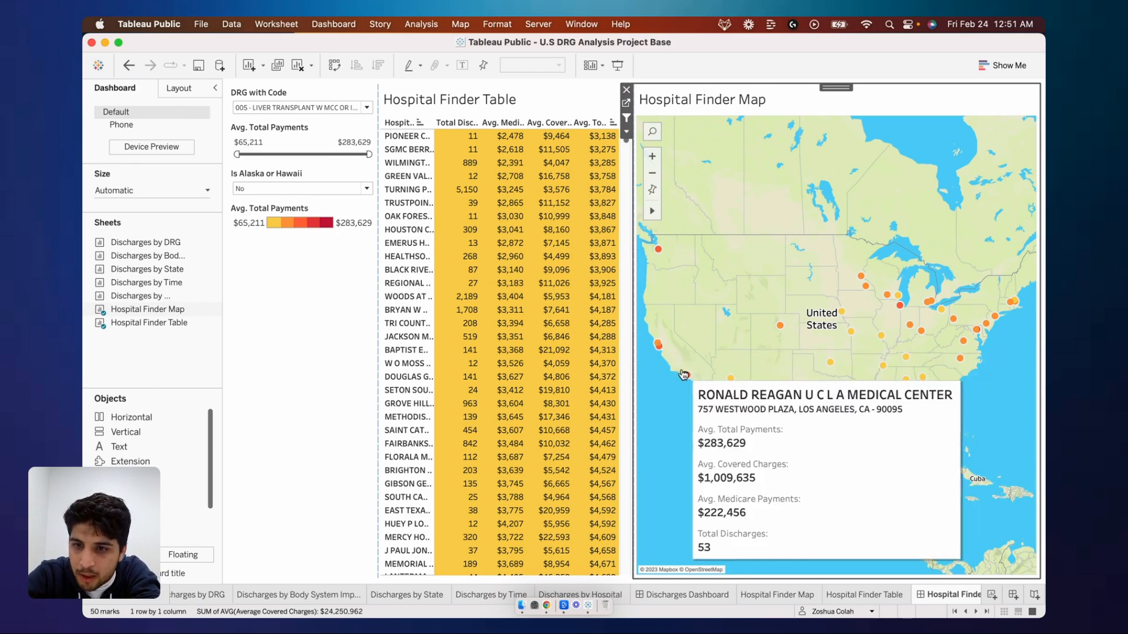
pyautogui.moveTo(659, 347)
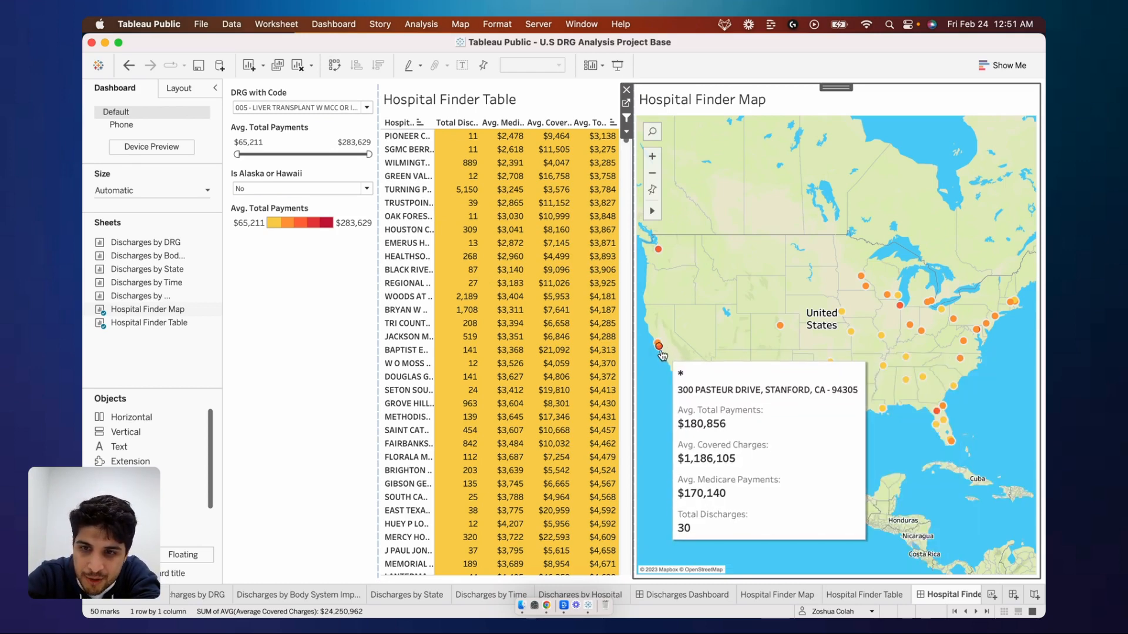
pyautogui.click(660, 348)
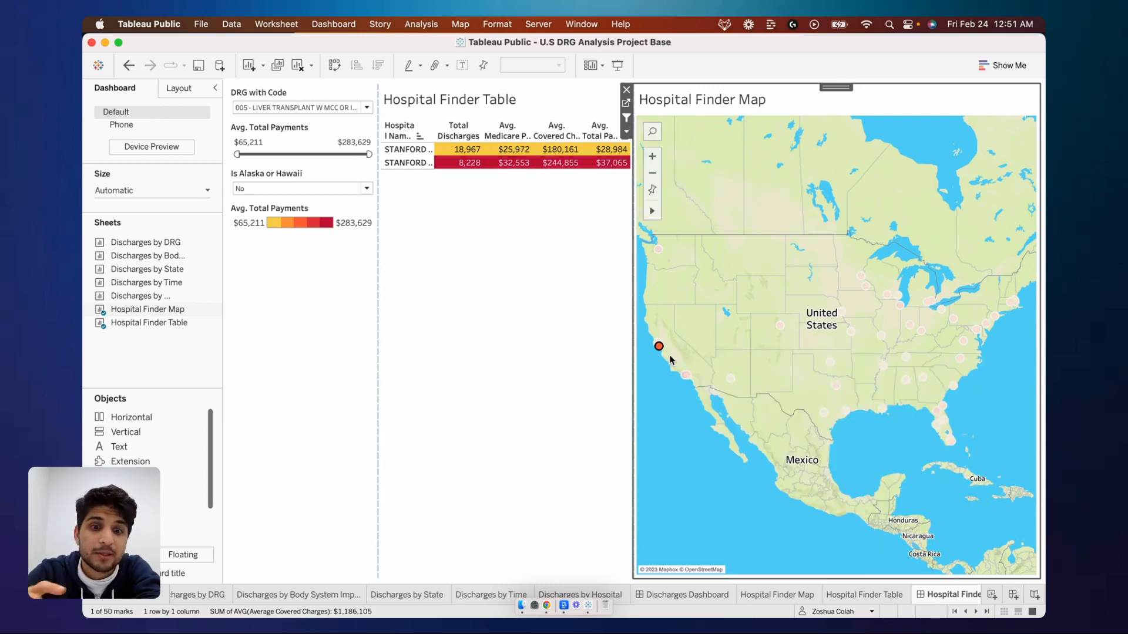
pyautogui.click(670, 360)
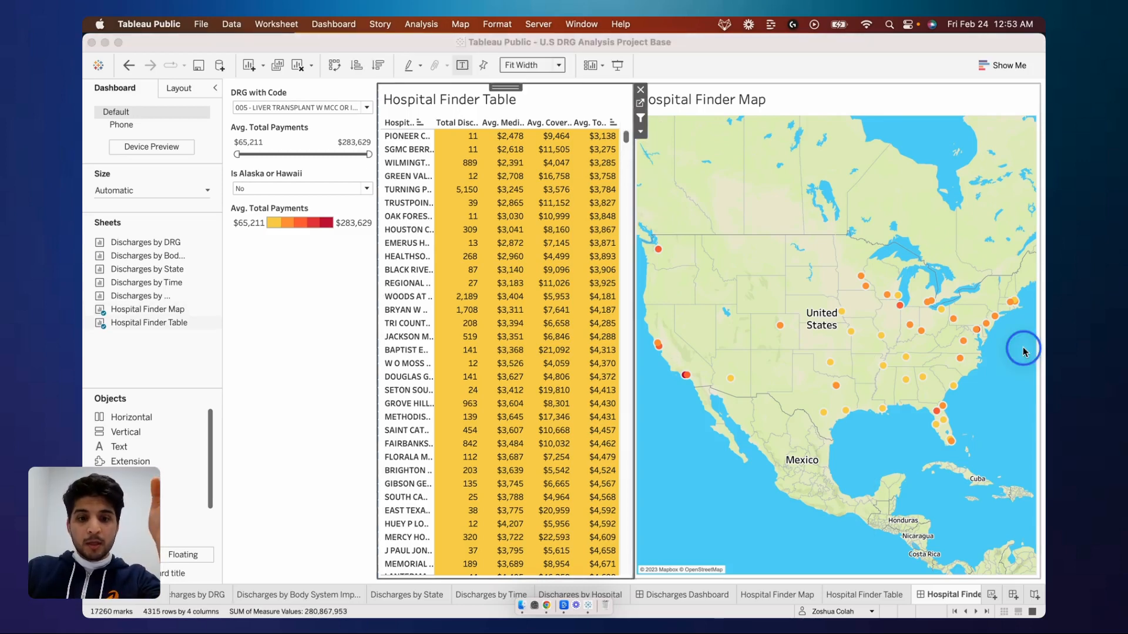
# - Apply the DRG with Code filter to selected worksheets, including the Hospital Finder Table and all other worksheets through the select-all option
pyautogui.click(296, 93)
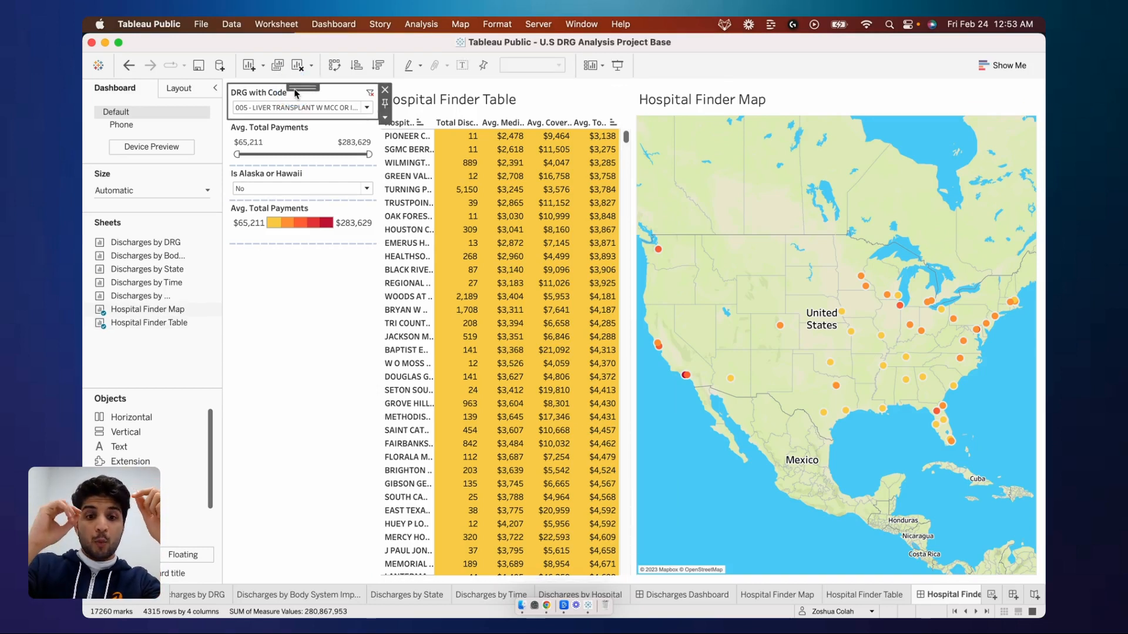
pyautogui.click(386, 120)
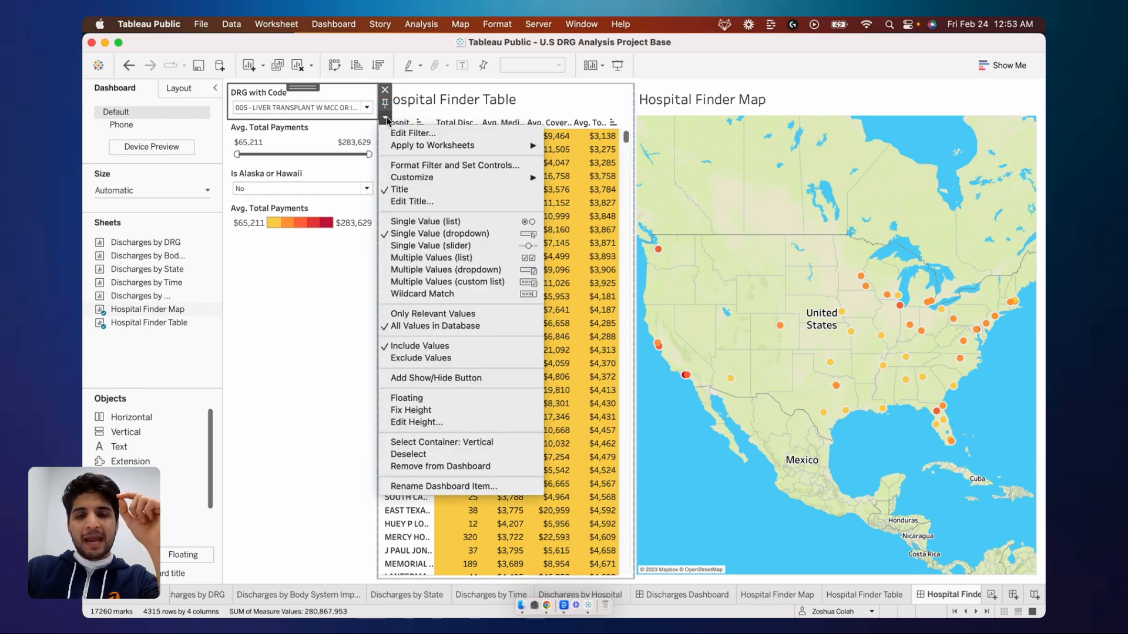
pyautogui.moveTo(396, 145)
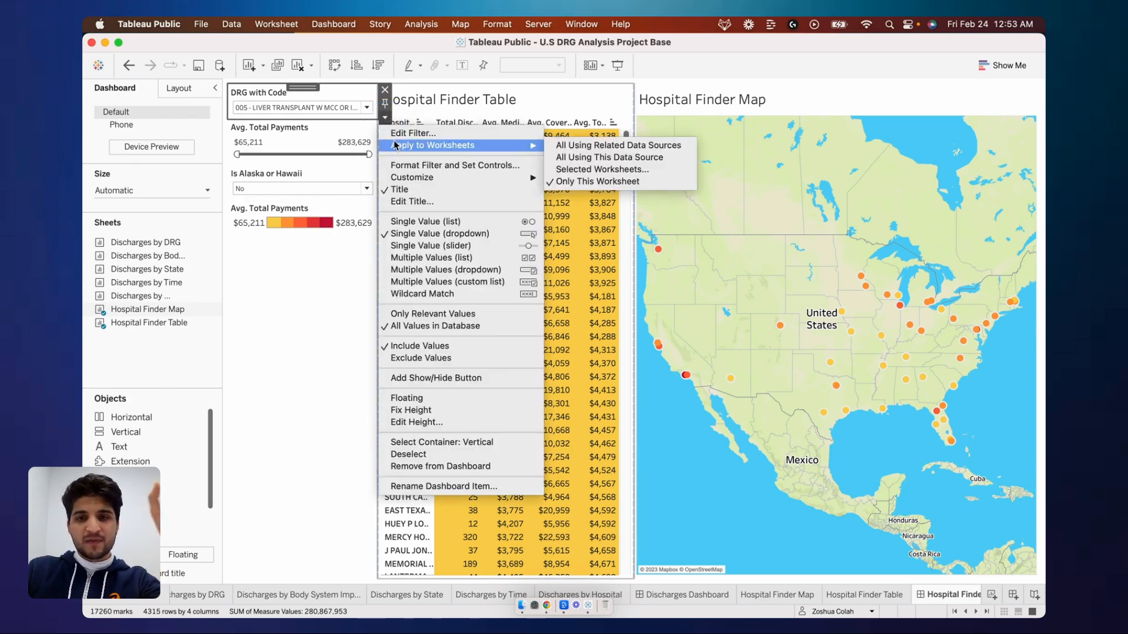
pyautogui.click(583, 170)
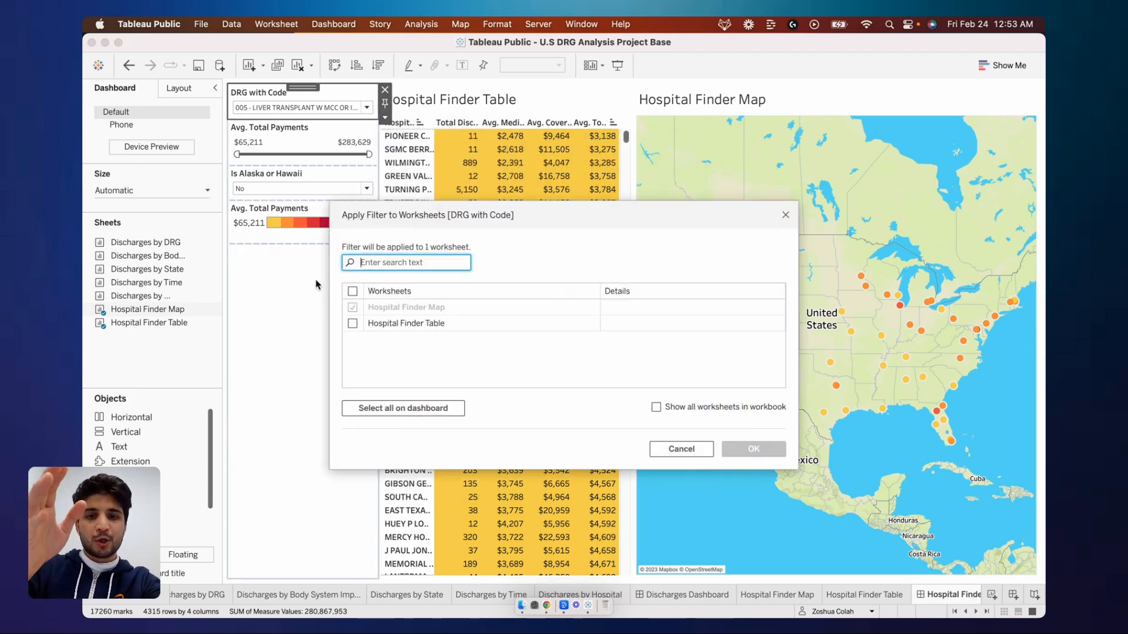
pyautogui.click(353, 323)
pyautogui.click(353, 291)
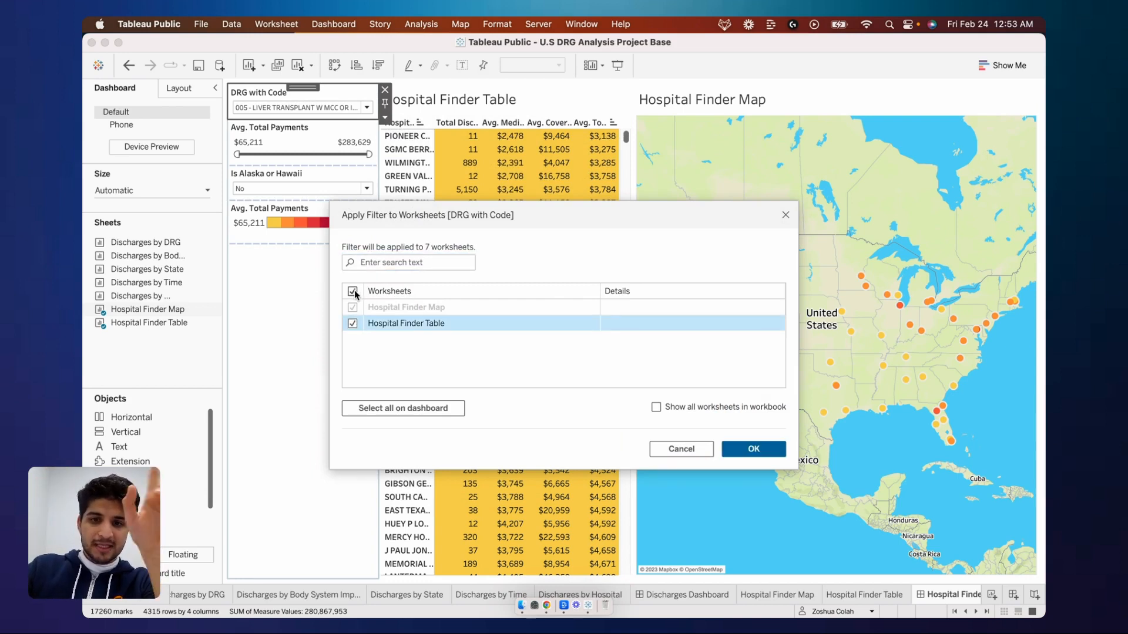
pyautogui.click(754, 449)
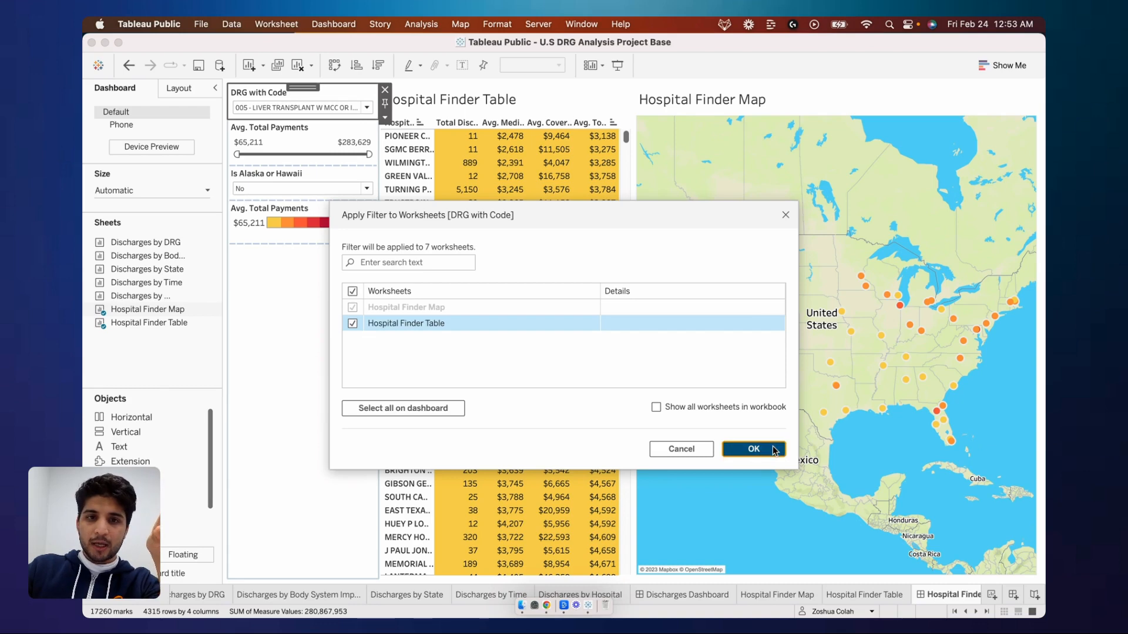
# - Set the DRG with Code filter to 007 - LUNG TRANSPLANT, and switch it to 023 - CRANIO W MAJOR DEV IMPL/ACUTE COMPLEX CNS PDX W MCC OR CHEMO IMPLANT
pyautogui.click(298, 108)
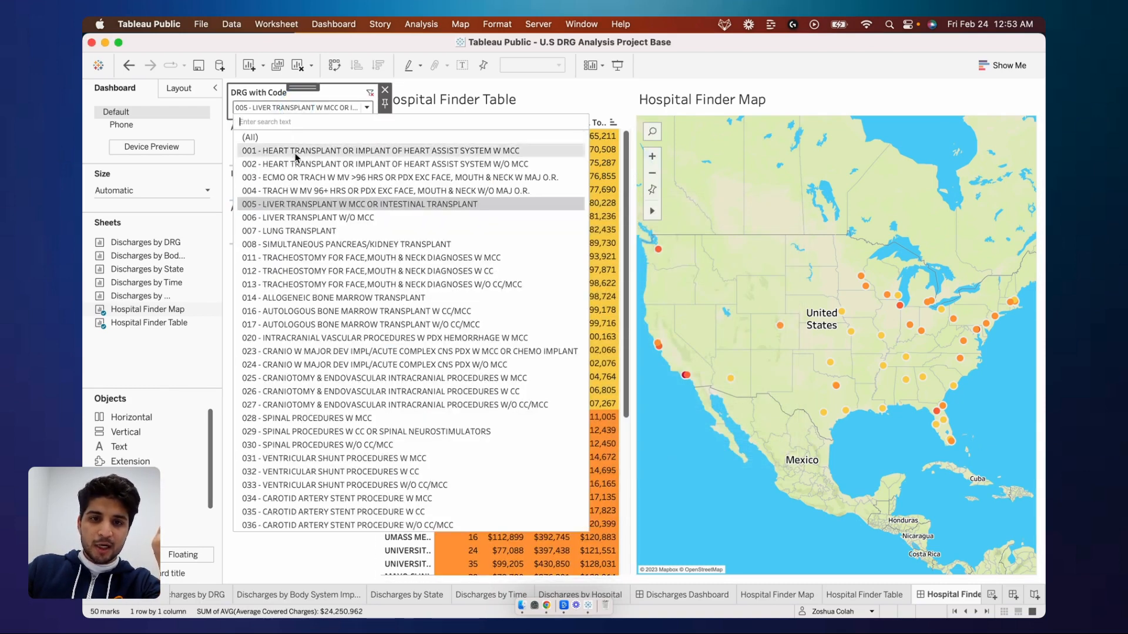
pyautogui.click(295, 233)
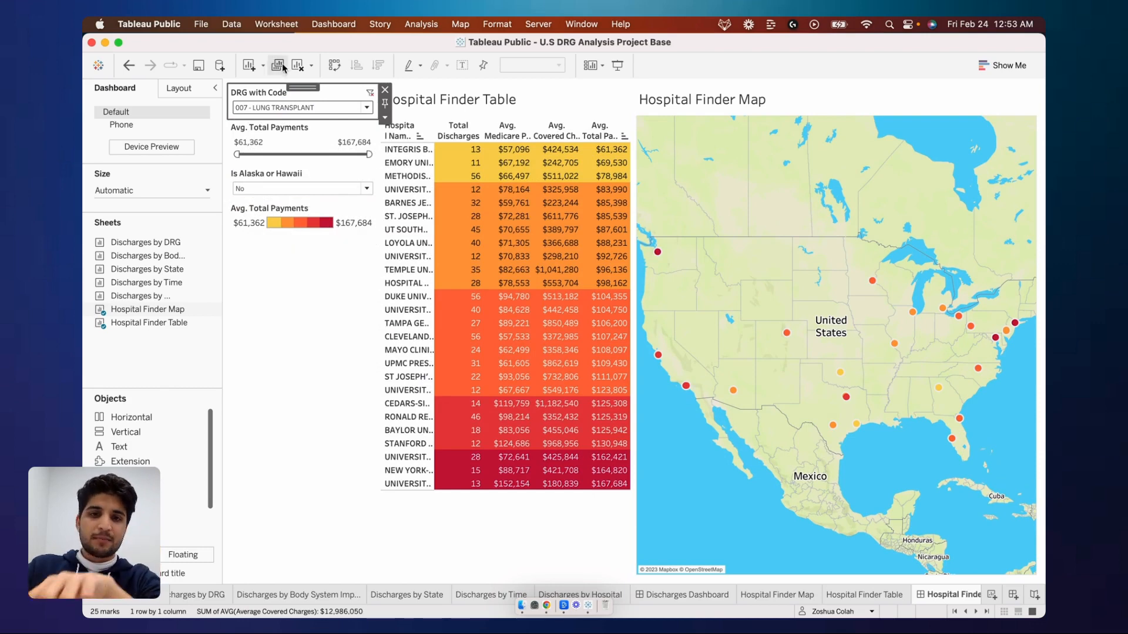
pyautogui.click(281, 108)
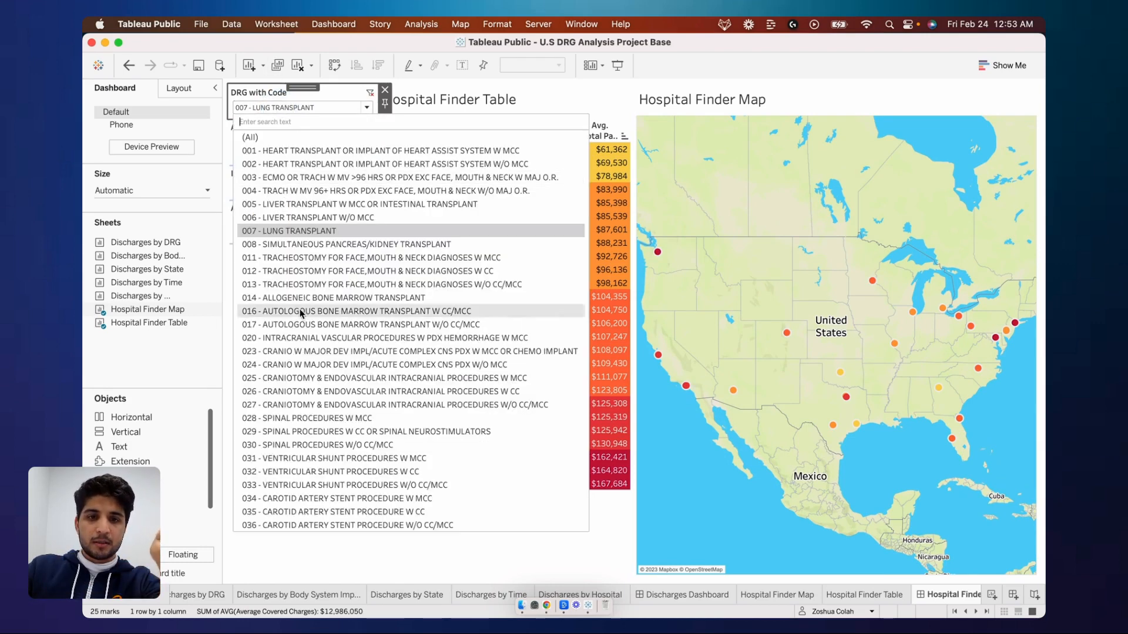
pyautogui.click(311, 352)
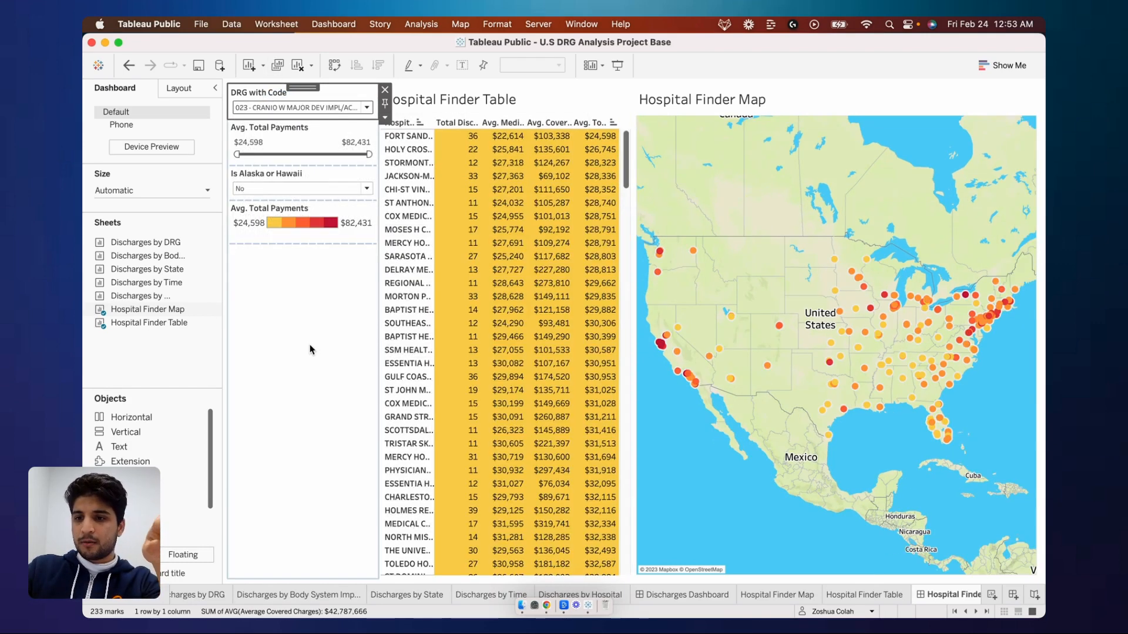
# - Apply the Avg. Total Payments filter to the Hospital Finder Table as well as the map
pyautogui.click(327, 130)
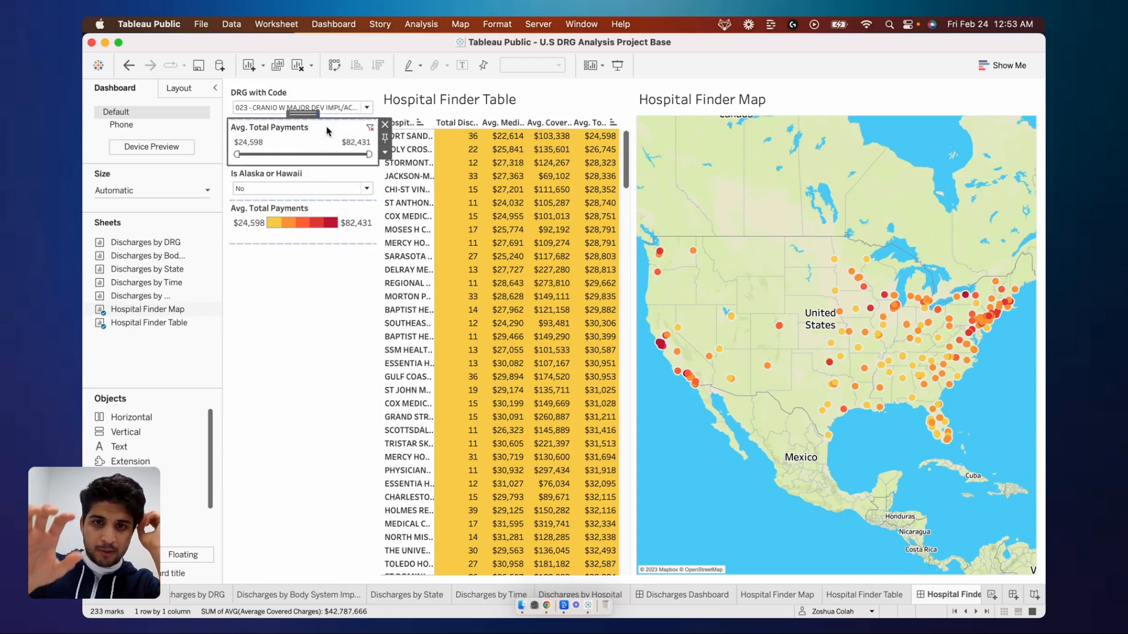
pyautogui.click(385, 152)
pyautogui.moveTo(446, 180)
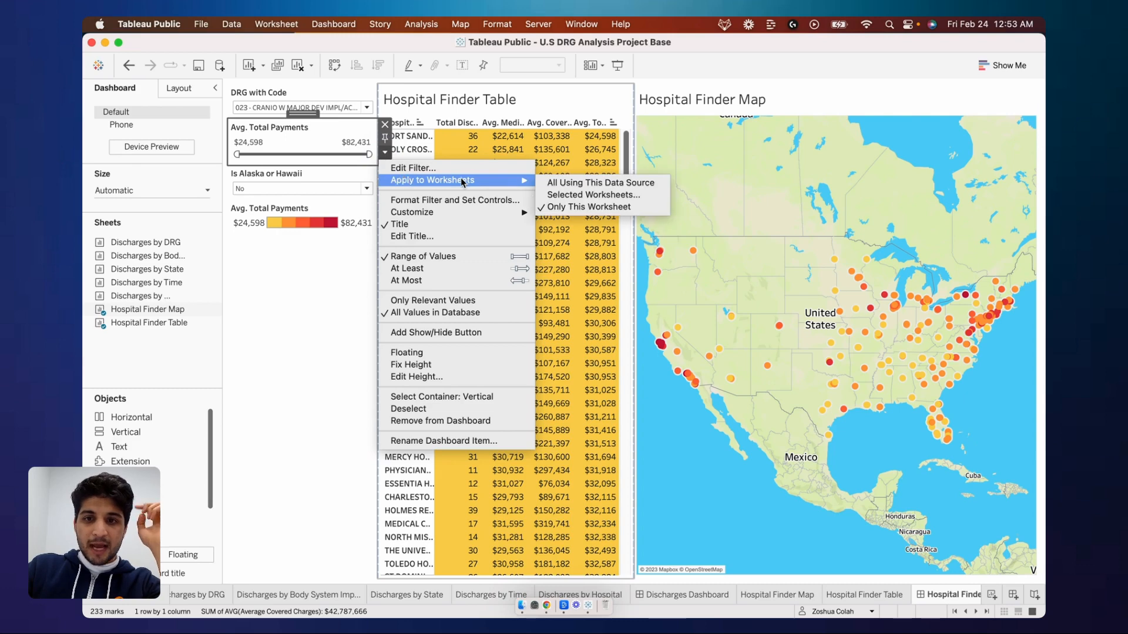
pyautogui.click(588, 208)
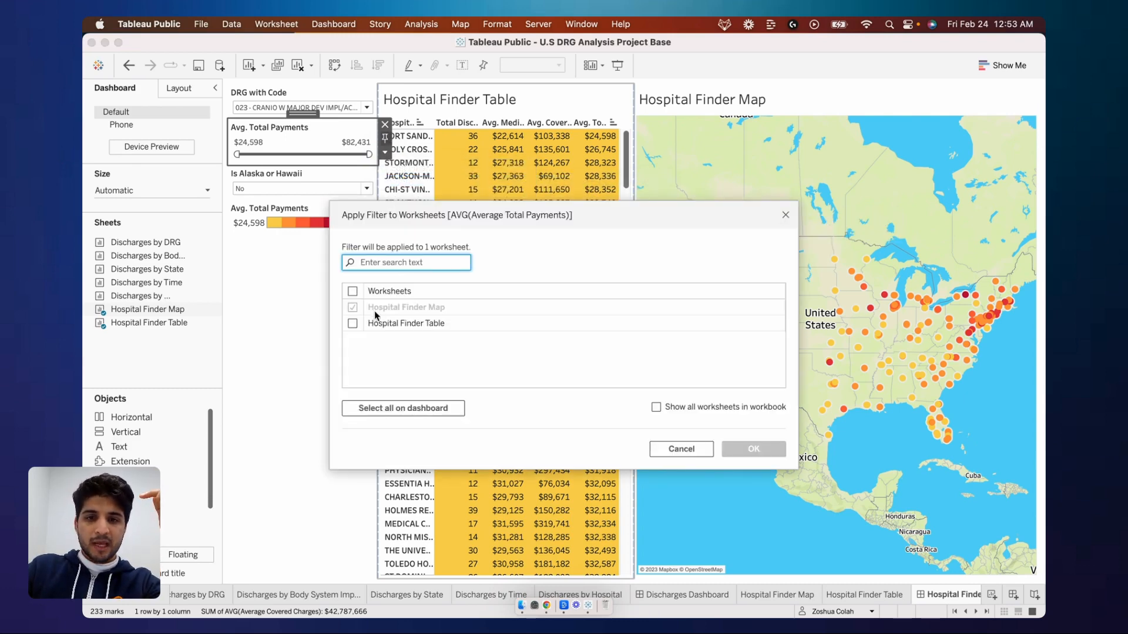
pyautogui.click(352, 324)
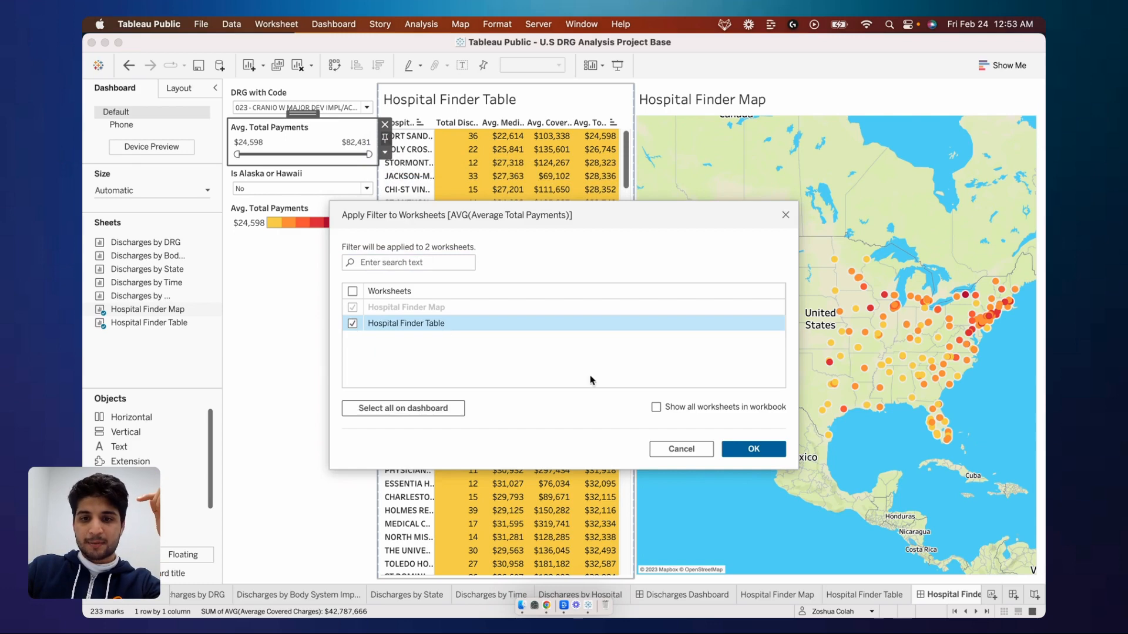
pyautogui.click(768, 455)
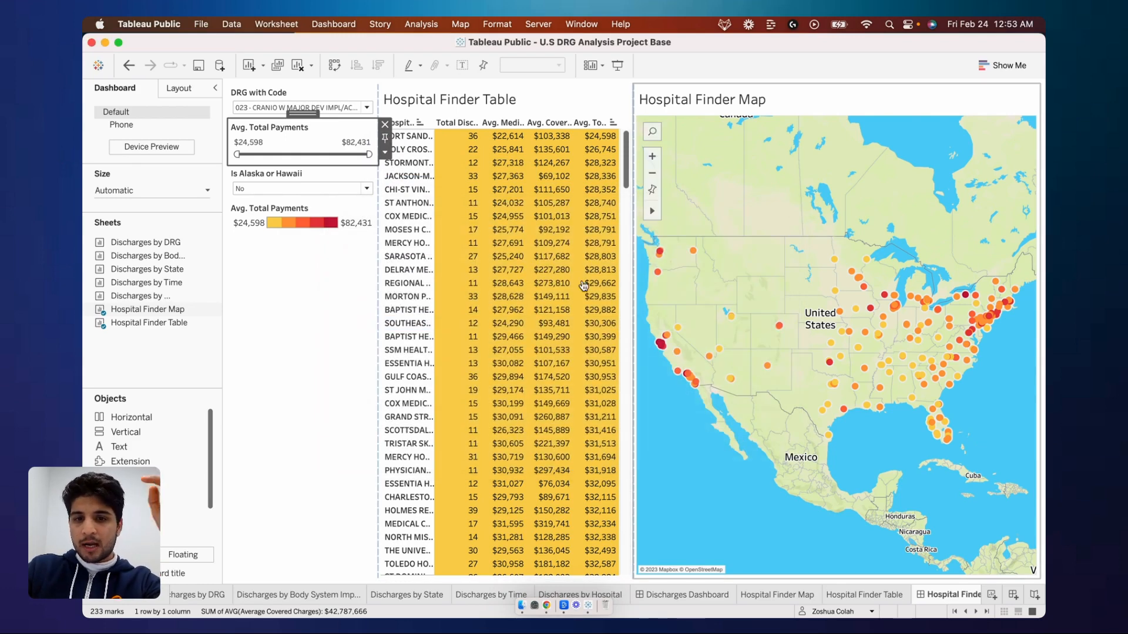
# - Apply the Is Alaska or Hawaii filter to the Hospital Finder Table in addition to the Hospital Finder Map
pyautogui.click(300, 176)
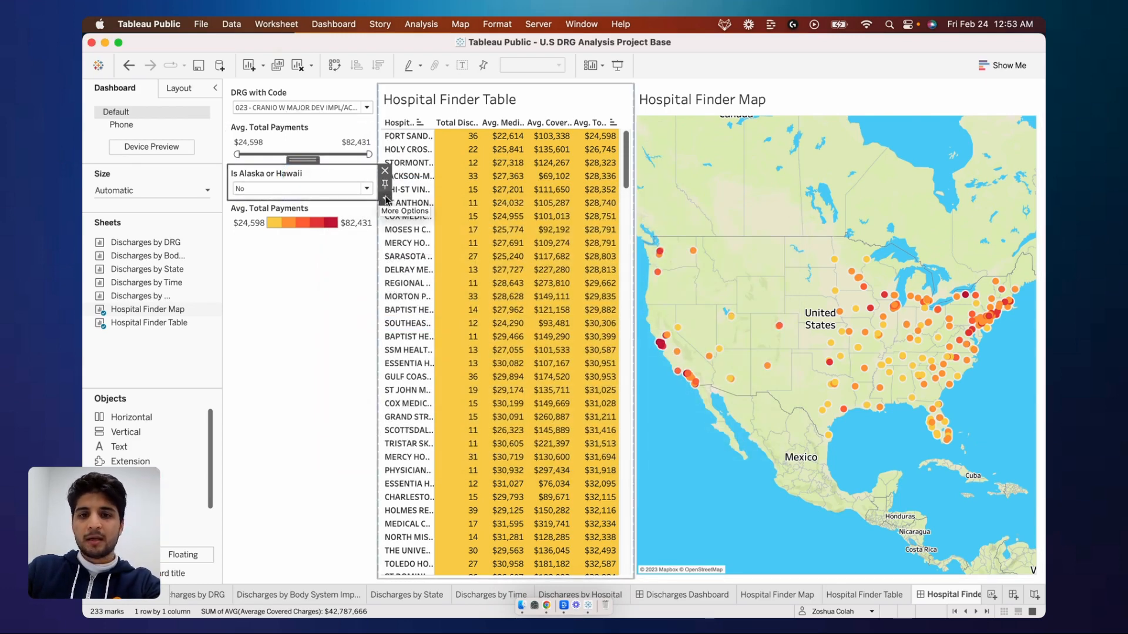
pyautogui.click(385, 203)
pyautogui.moveTo(447, 227)
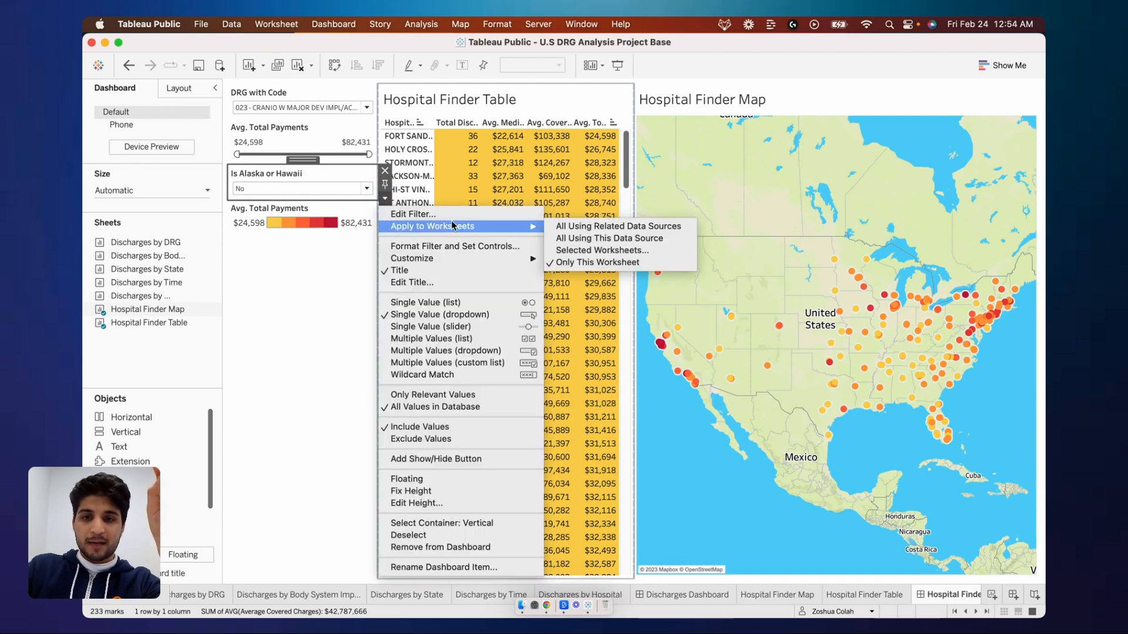
pyautogui.click(581, 262)
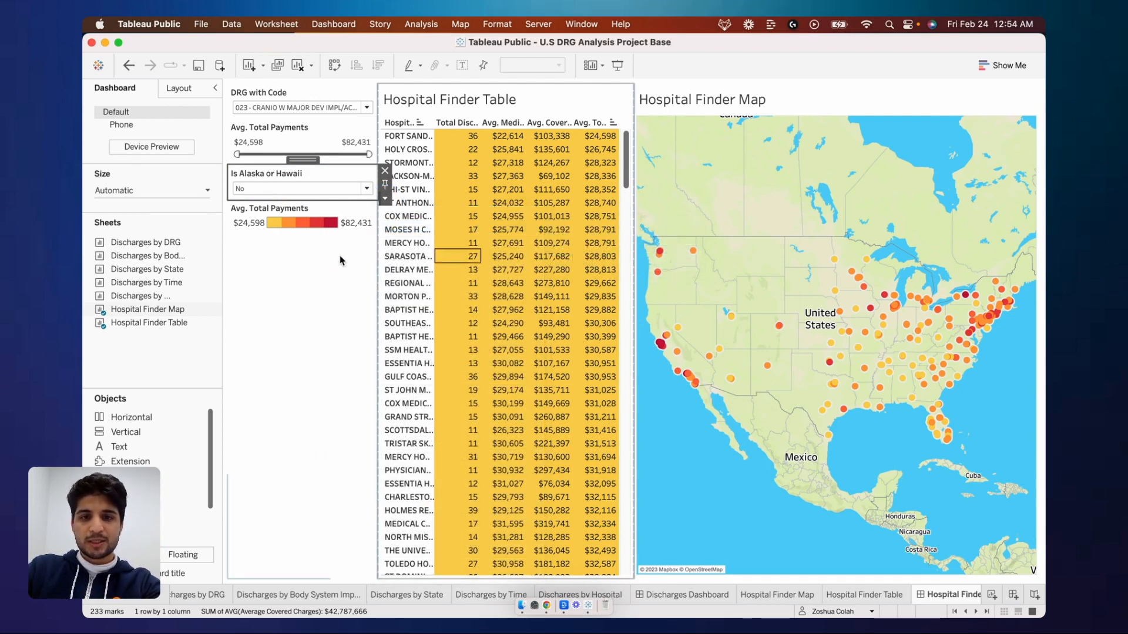
pyautogui.click(353, 324)
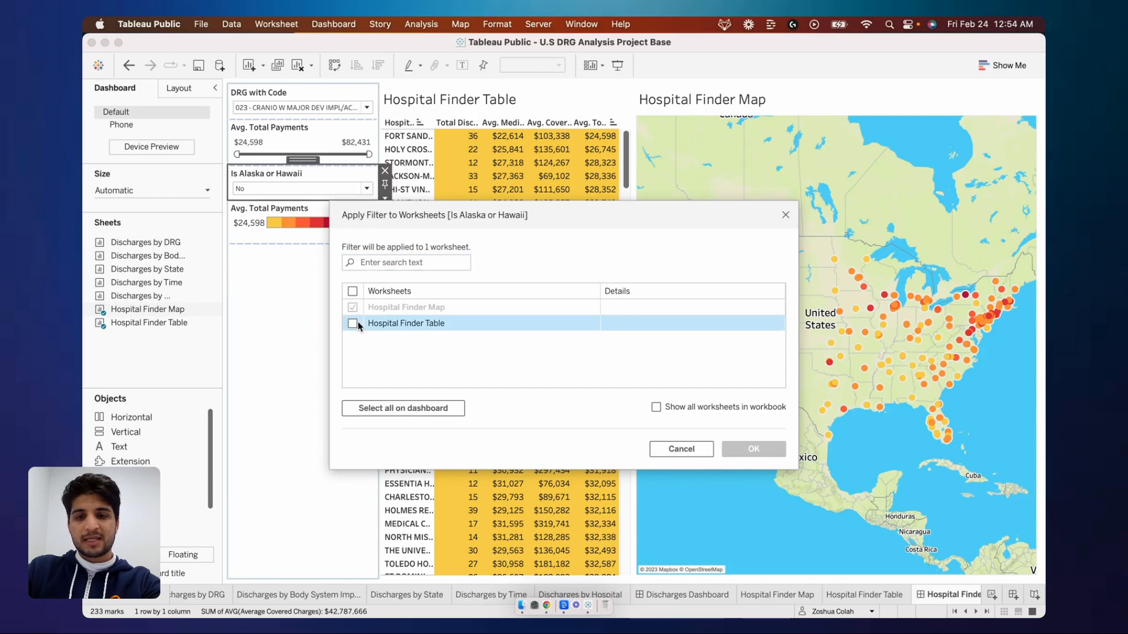
pyautogui.click(353, 323)
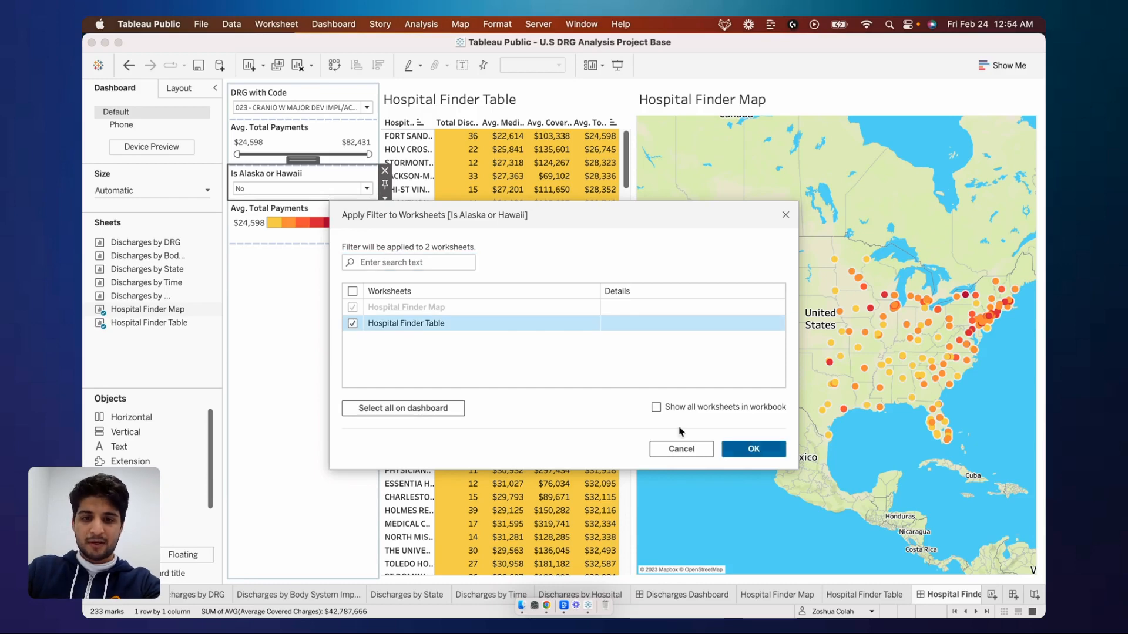
pyautogui.click(754, 449)
pyautogui.click(290, 270)
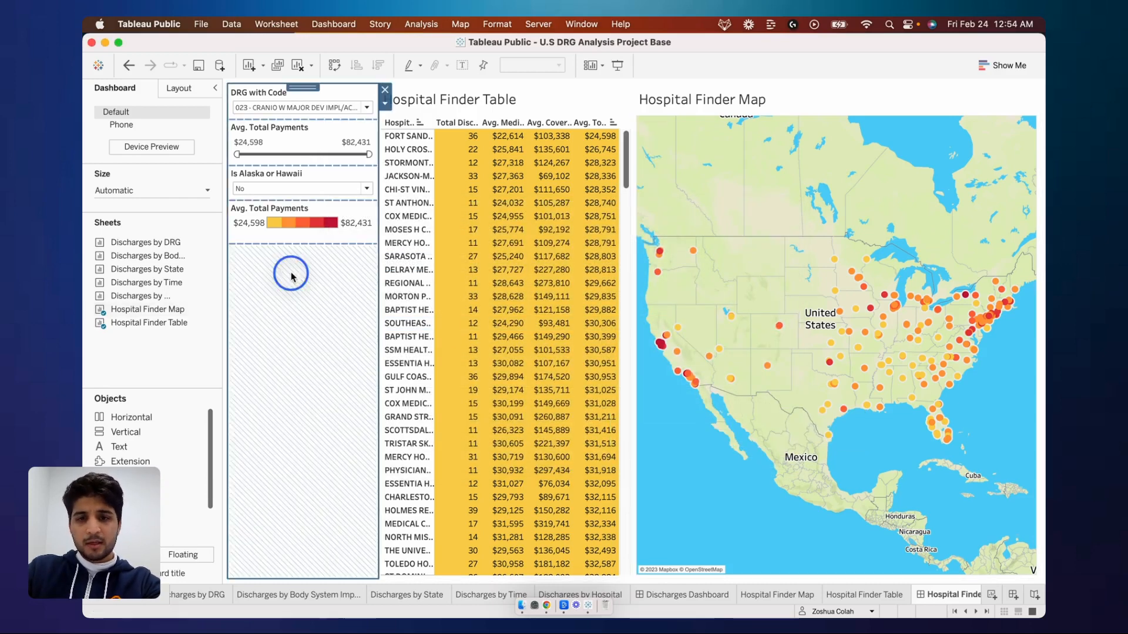
# - Test the Is Alaska or Hawaii filter with Yes, set it to (All), and try the lower end of the Avg. Total Payments range
pyautogui.click(308, 188)
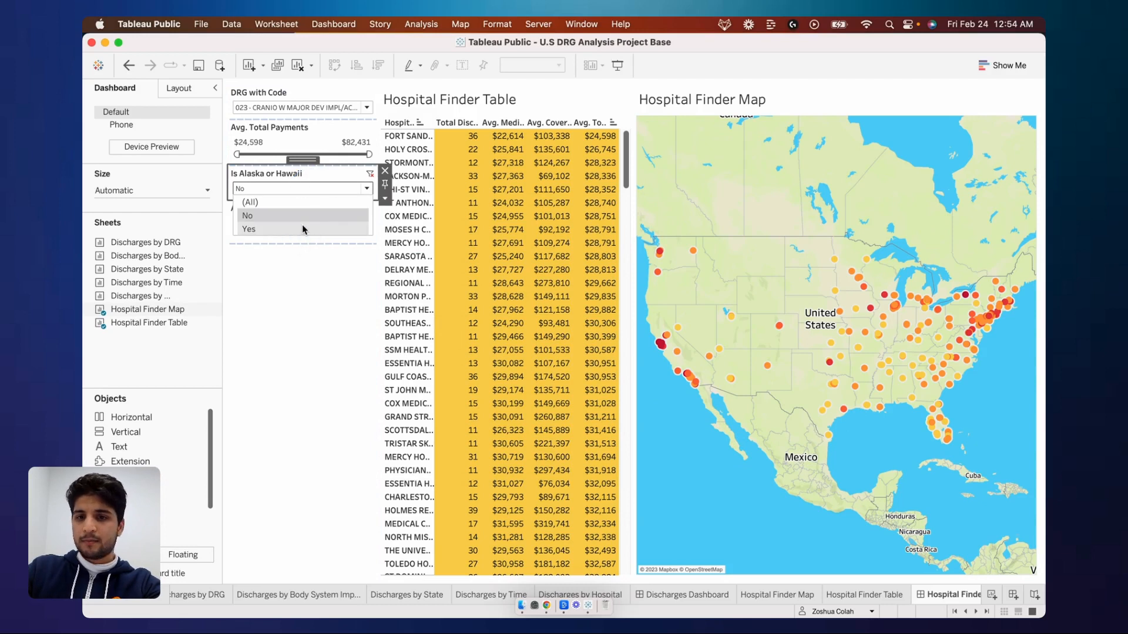
pyautogui.click(302, 225)
pyautogui.click(316, 189)
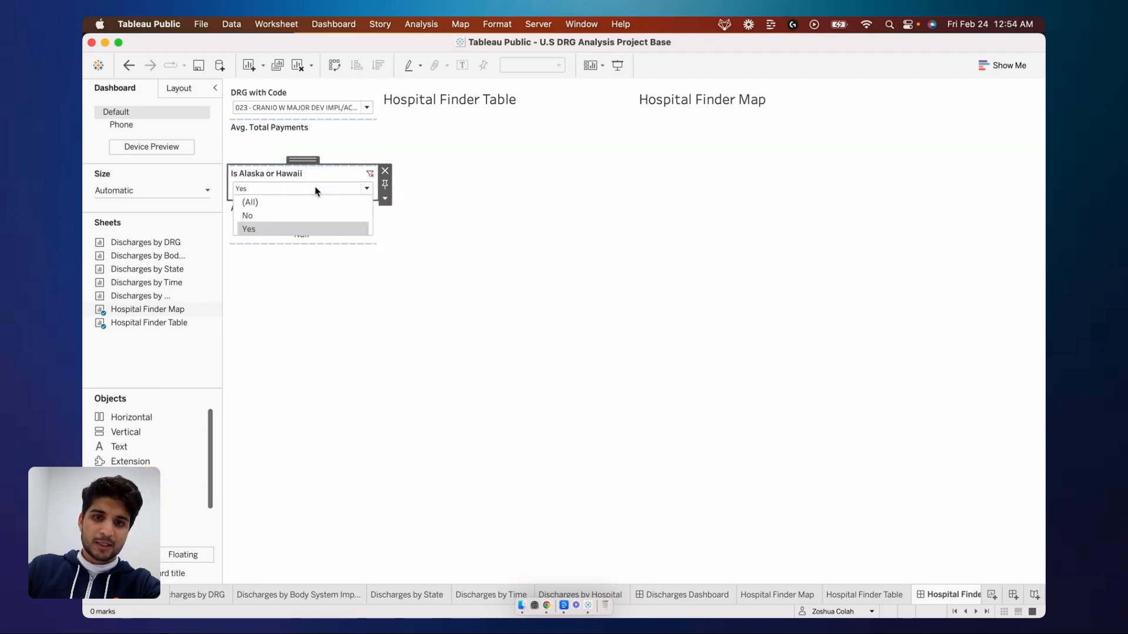
pyautogui.click(306, 205)
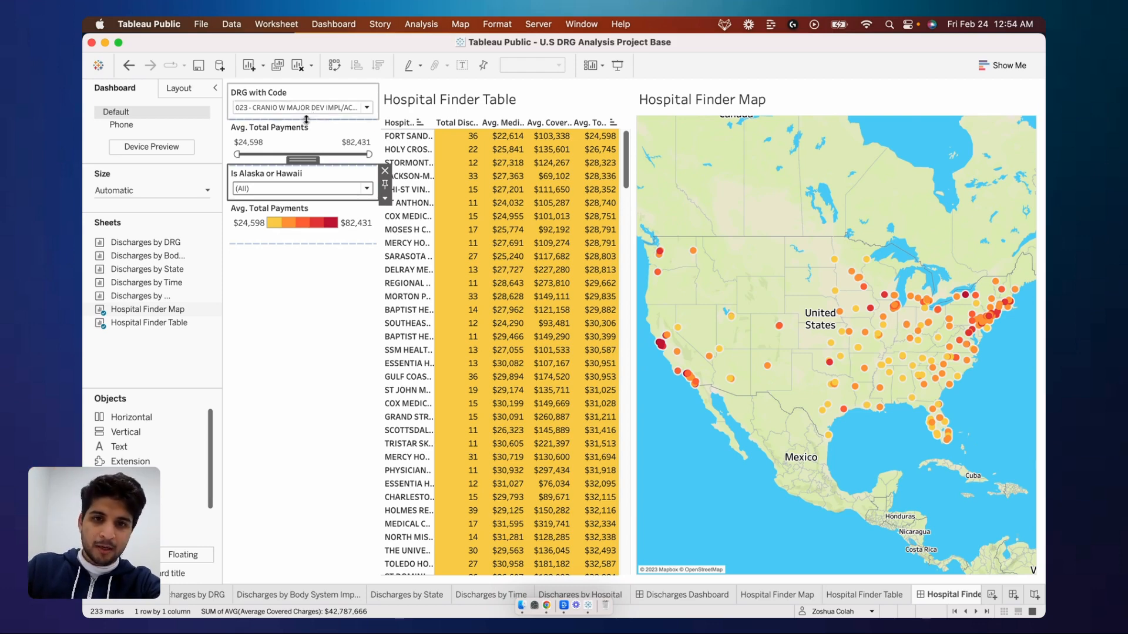
pyautogui.click(238, 154)
pyautogui.moveTo(238, 153); pyautogui.dragTo(202, 147)
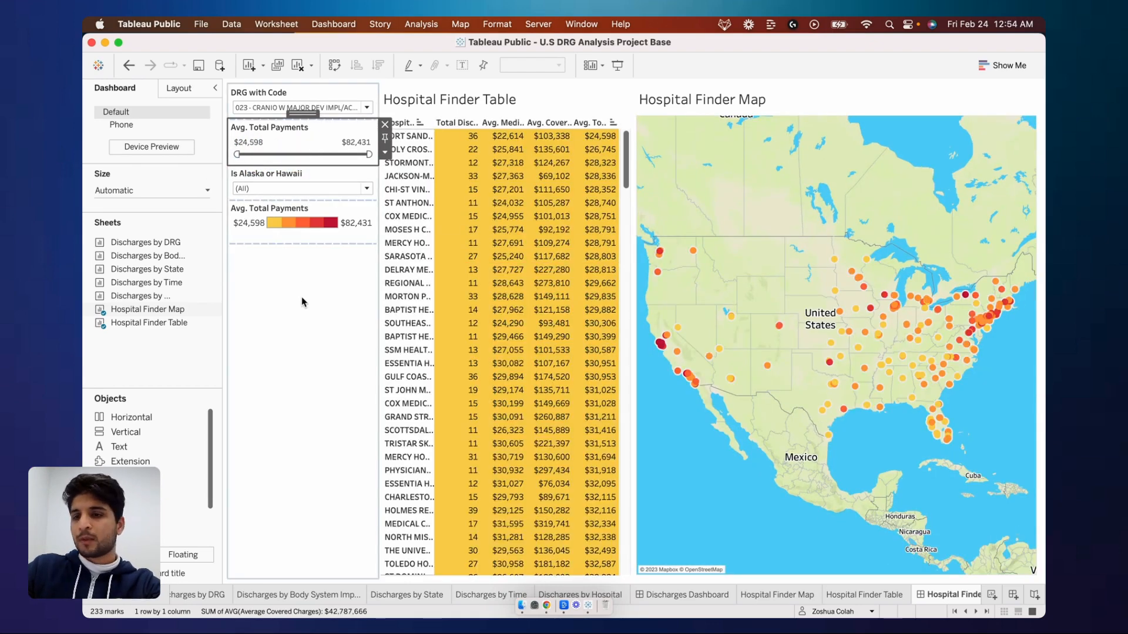
# - Use the Hospital Finder Table as a filter for the dashboard
pyautogui.click(563, 121)
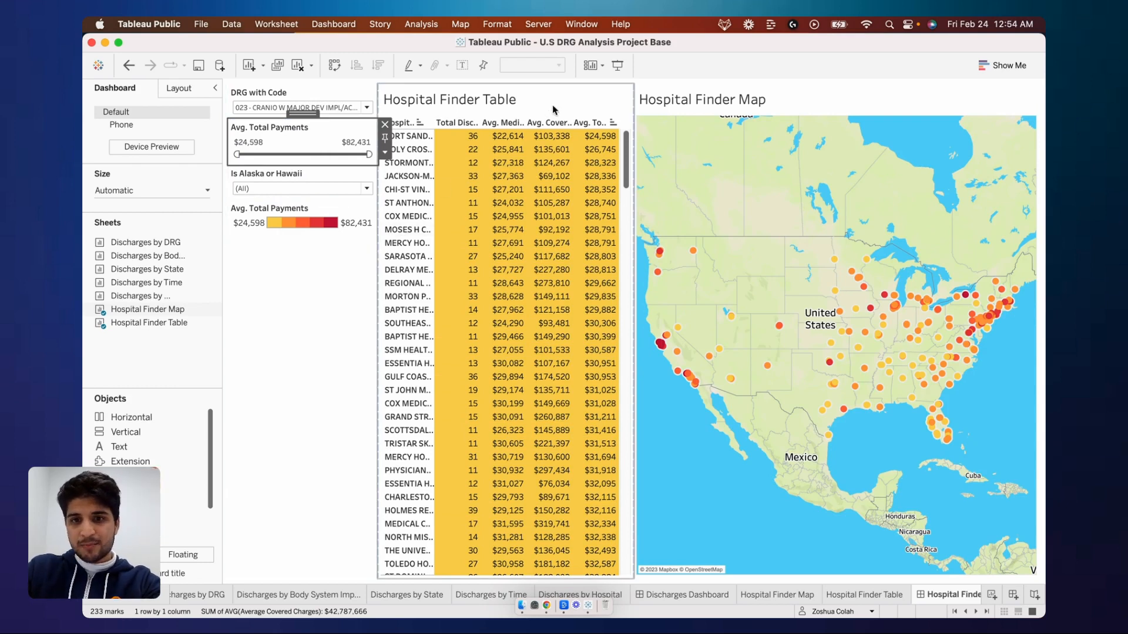
pyautogui.click(554, 110)
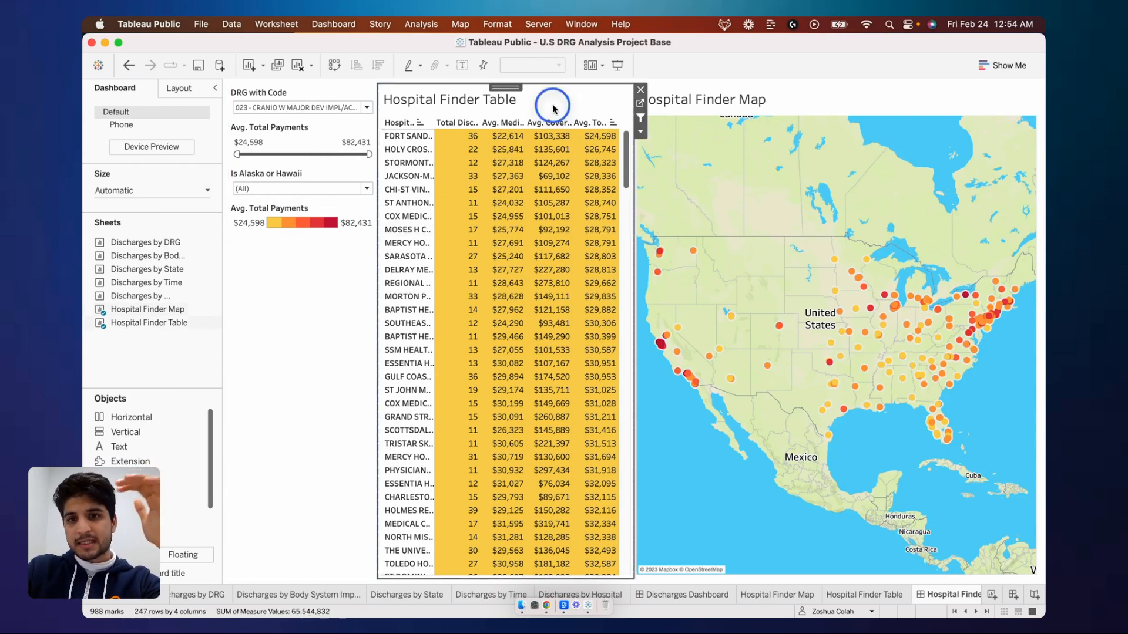
pyautogui.click(641, 121)
pyautogui.click(642, 118)
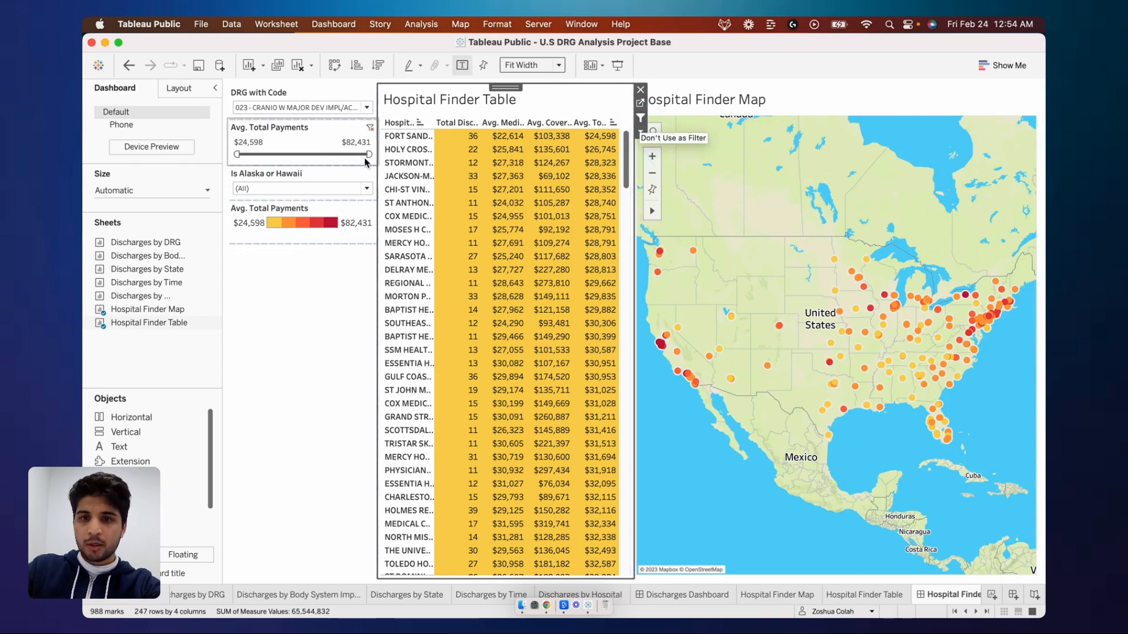
# - Test the table's filtering of the map with the Holy Cross Hospital and Cox Medical Center rows, clearing each selection
pyautogui.click(407, 149)
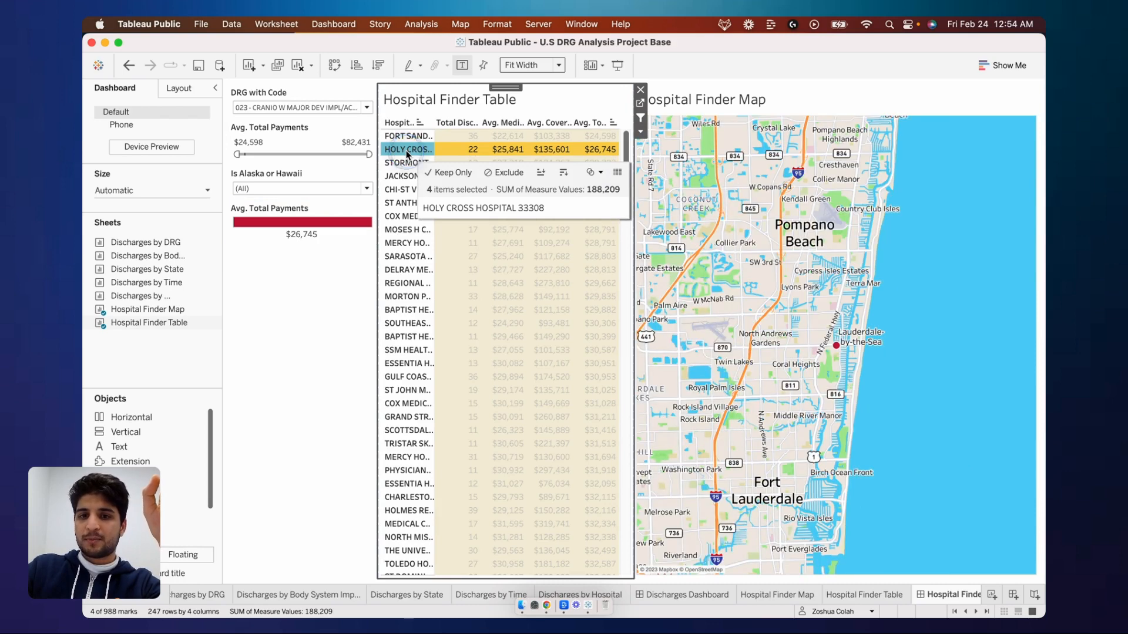
pyautogui.click(407, 151)
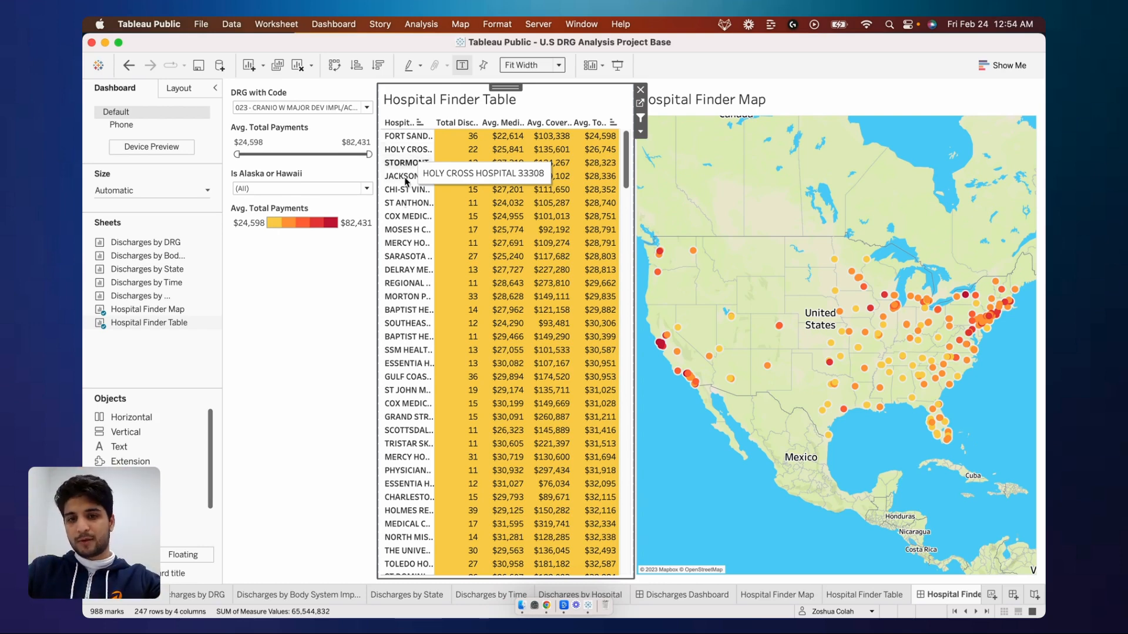
pyautogui.click(406, 216)
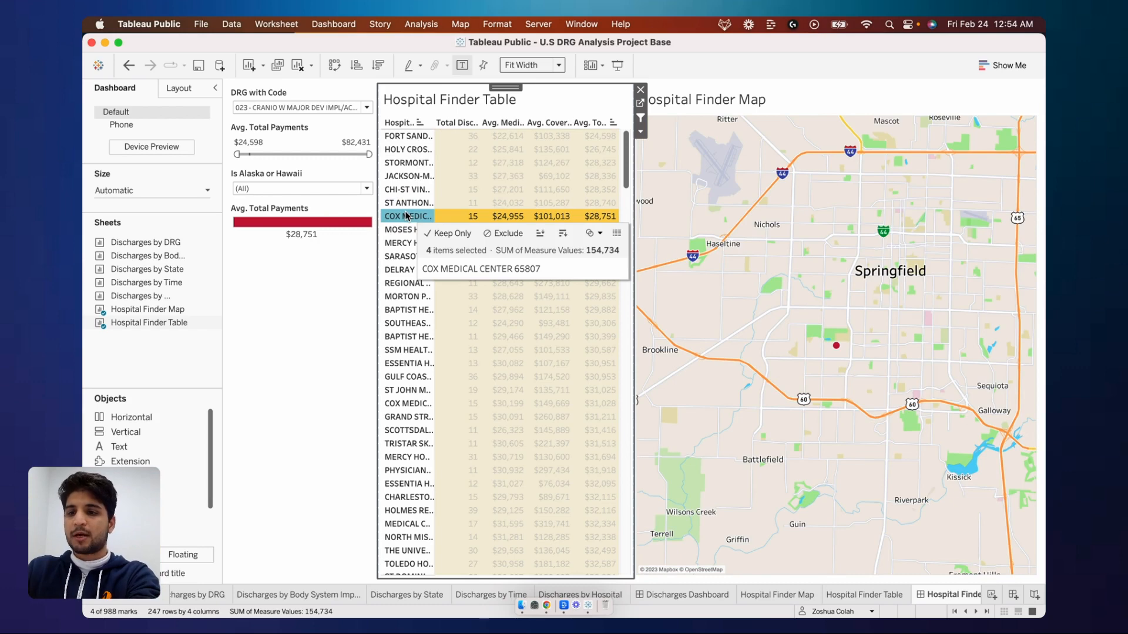
pyautogui.click(407, 216)
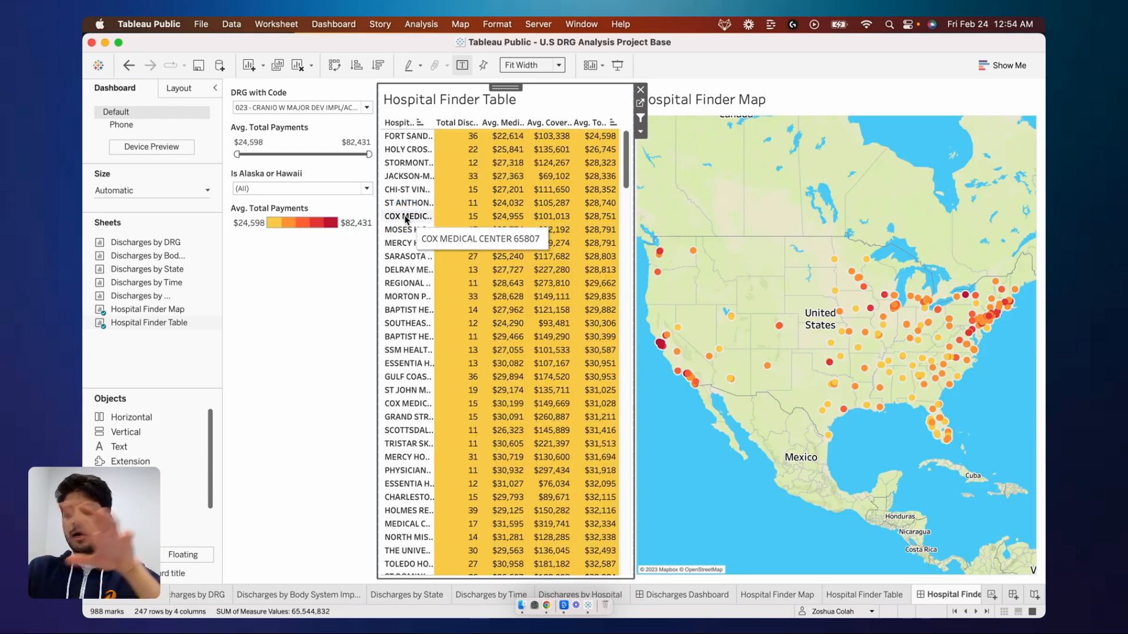
# - Move the Avg. Total Payments color legend out of the filter container to directly below the Hospital Finder Map
pyautogui.click(298, 212)
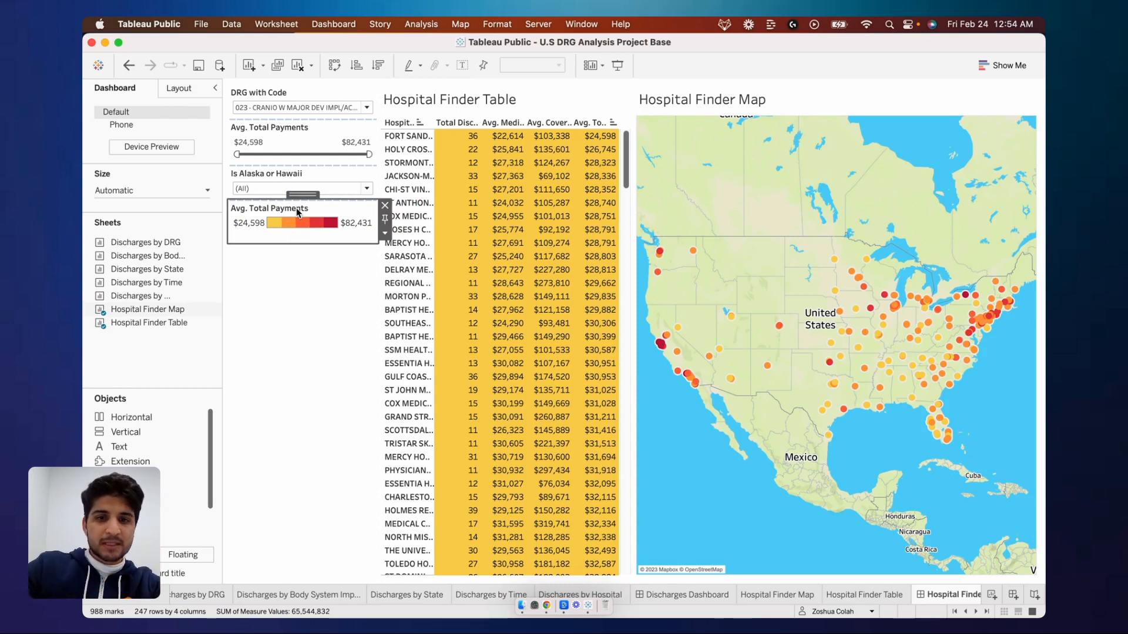
pyautogui.moveTo(300, 194); pyautogui.dragTo(798, 552)
pyautogui.click(345, 271)
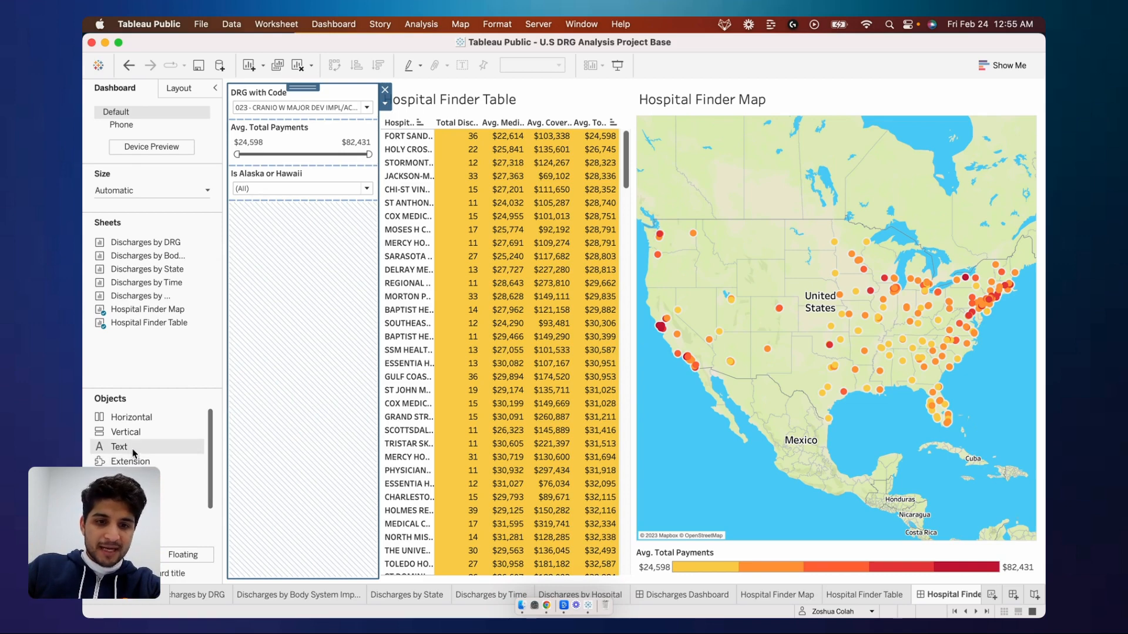
# - Add a text object between the DRG with Code and Avg. Total Payments filters, reading "Hospital Finder Dashboard"
pyautogui.moveTo(134, 453); pyautogui.dragTo(321, 113)
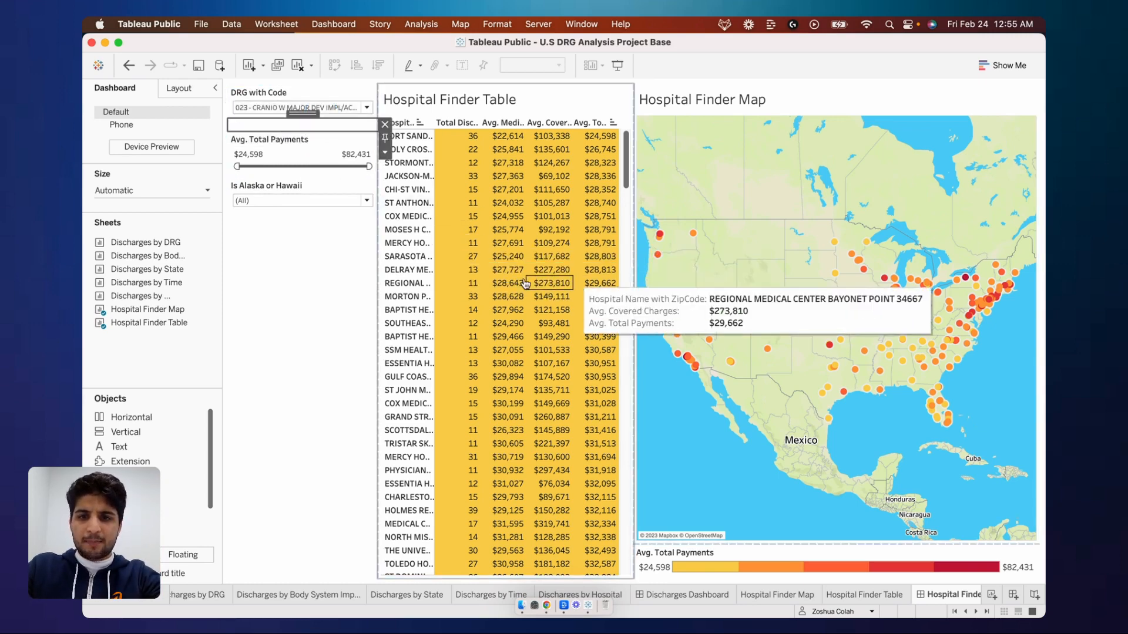
pyautogui.write('D')
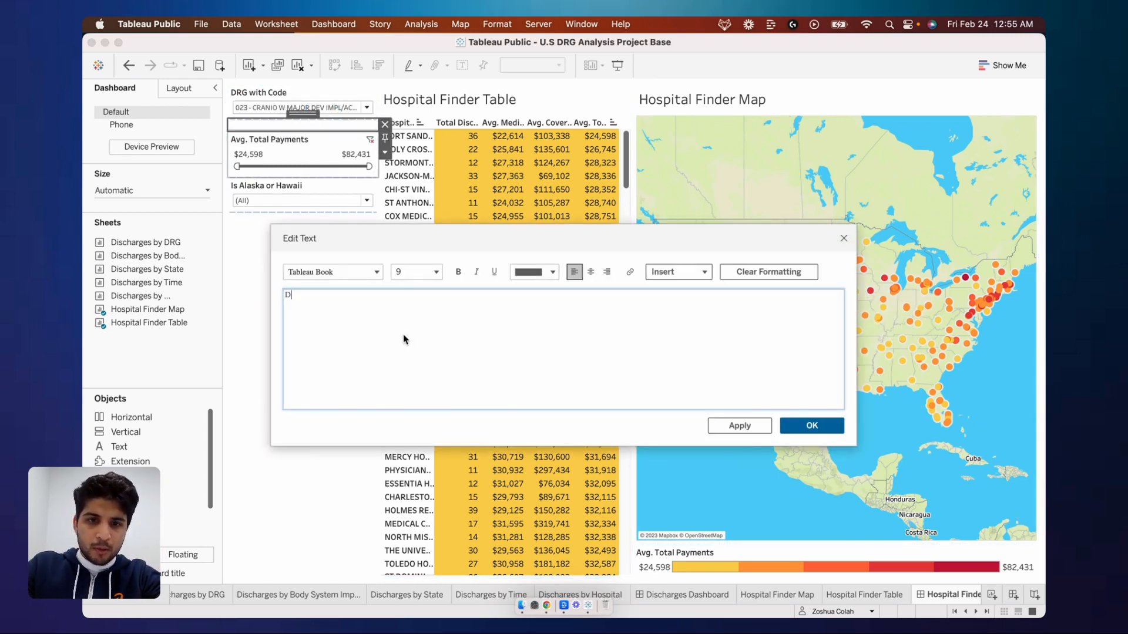
pyautogui.write('ischa')
pyautogui.press('BackSpace')
pyautogui.press('BackSpace')
pyautogui.press('BackSpace')
pyautogui.press('BackSpace')
pyautogui.press('BackSpace')
pyautogui.press('BackSpace')
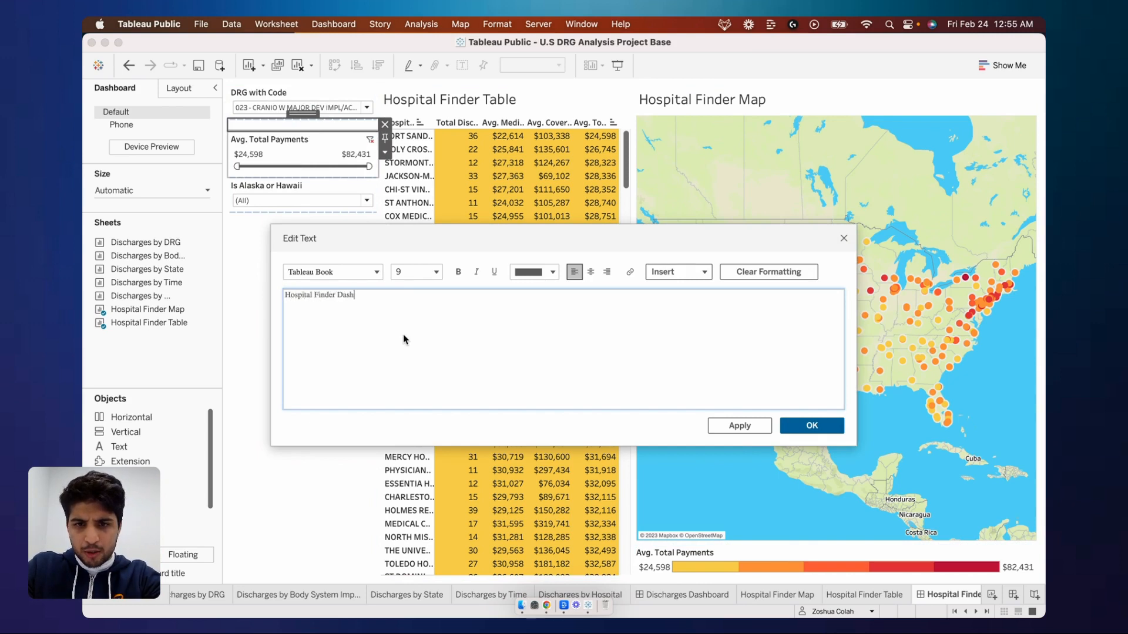
pyautogui.write('Hospital Finder Dashboard')
# - Set the whole dashboard title text to font size 24, accept it, and select the title object
pyautogui.press('super+a')
pyautogui.click(435, 271)
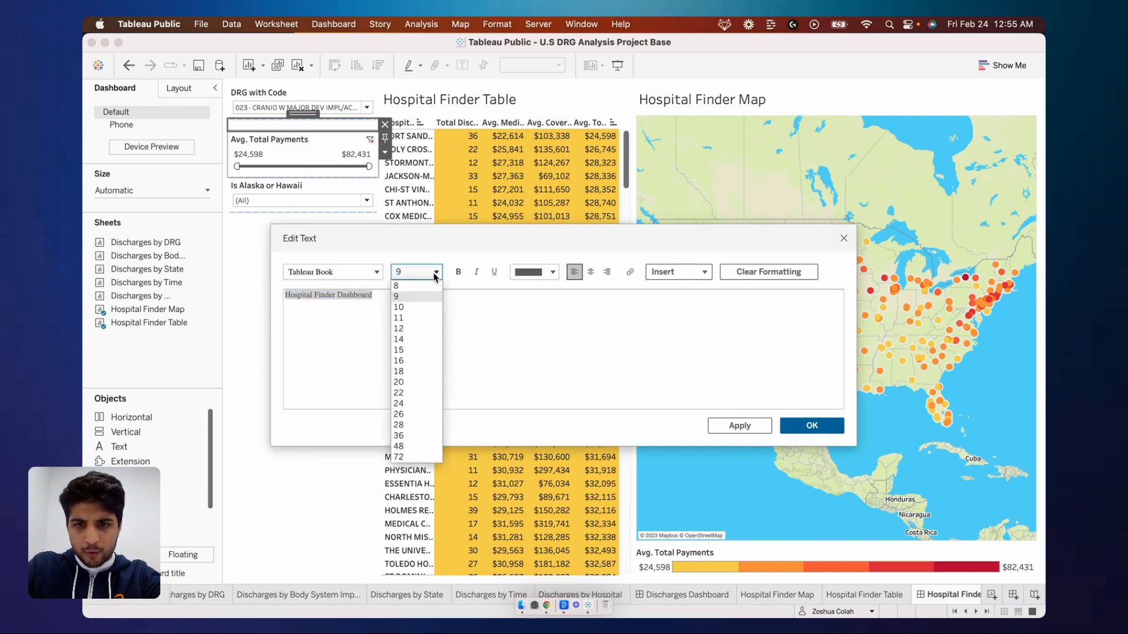
pyautogui.click(399, 404)
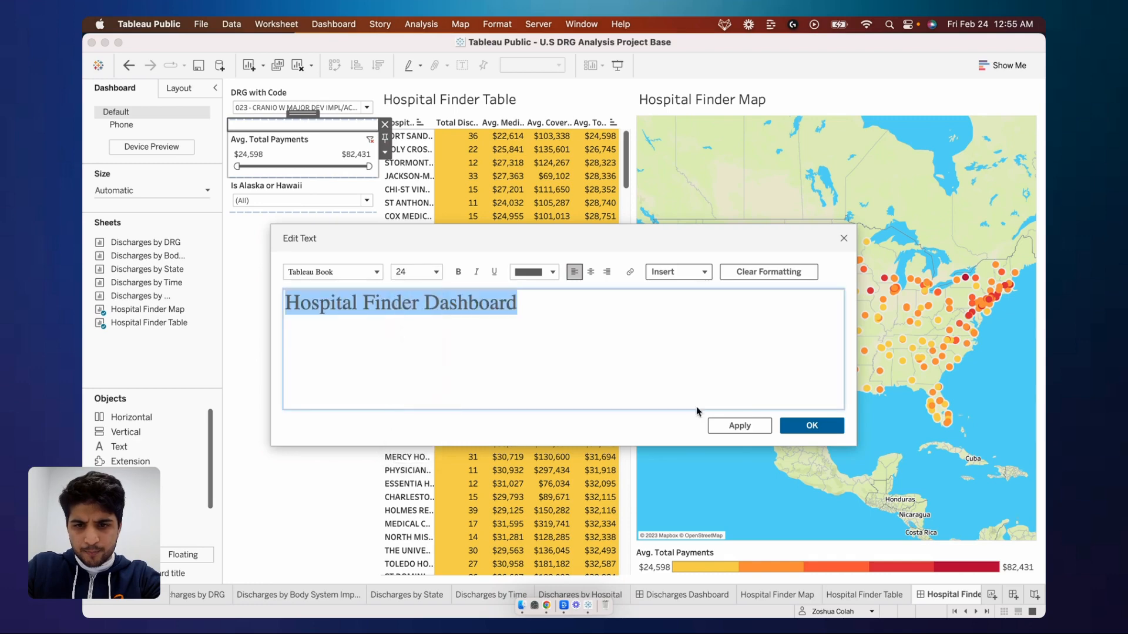
pyautogui.click(812, 426)
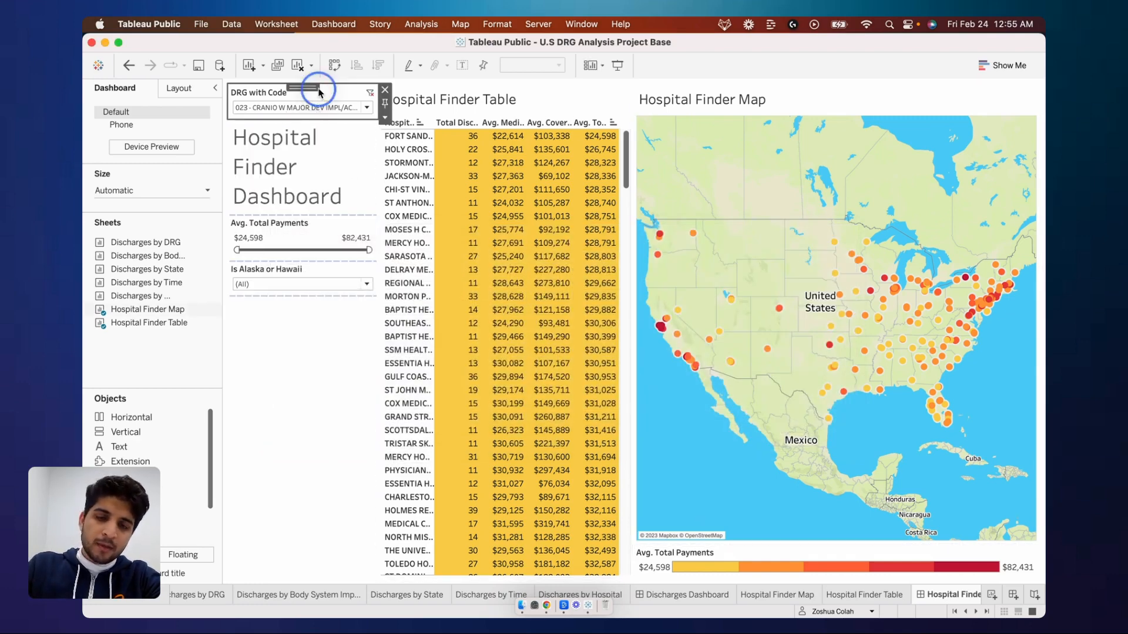
pyautogui.click(310, 178)
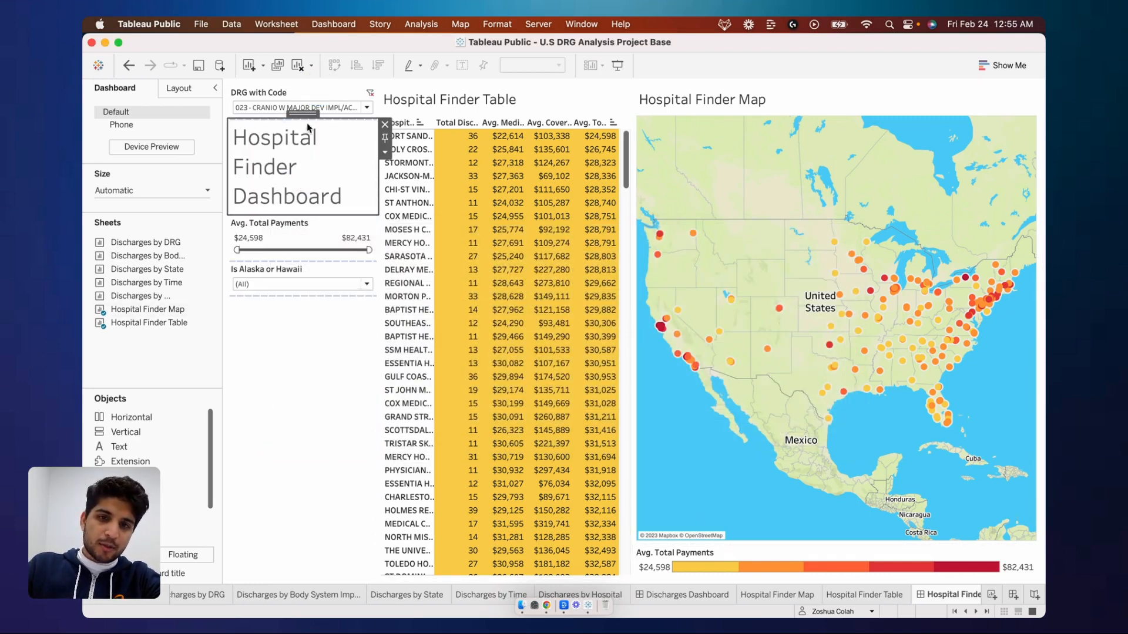
# - Move the DRG with Code filter between the Hospital Finder Dashboard title and the Avg. Total Payments filter
pyautogui.click(299, 94)
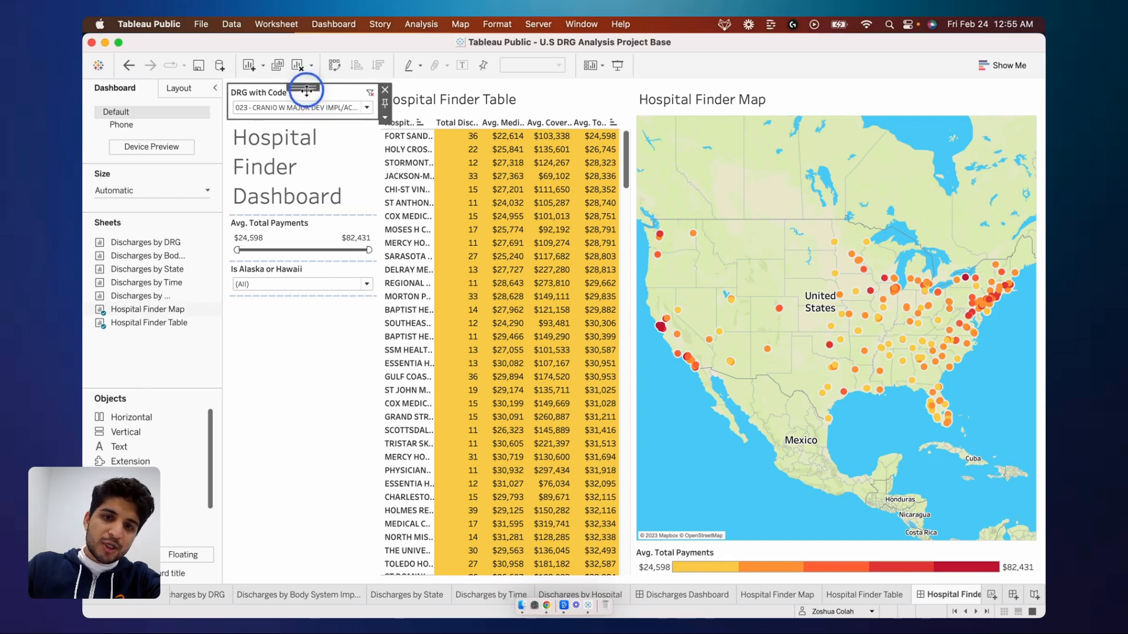
pyautogui.moveTo(306, 87); pyautogui.dragTo(302, 211)
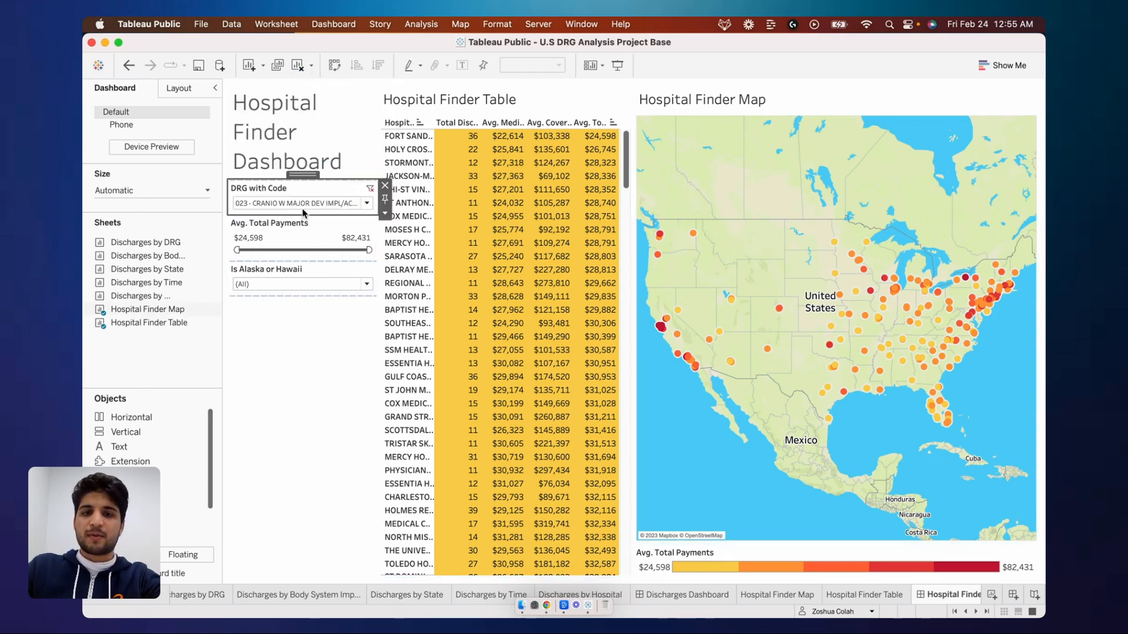
pyautogui.click(190, 374)
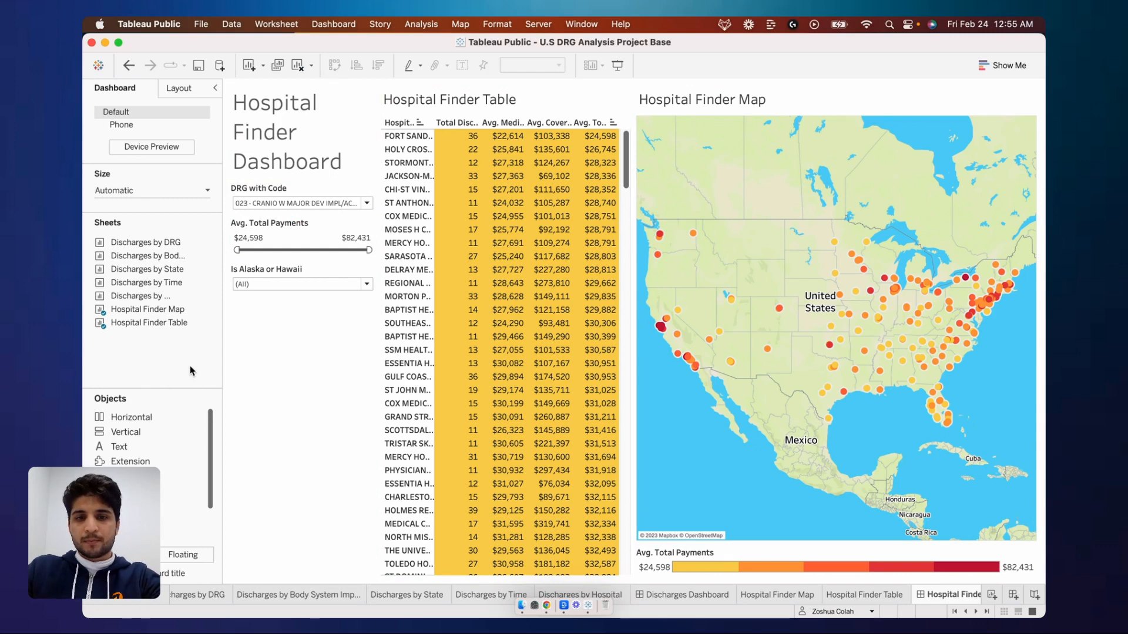
# - Filter to DRG 001 - HEART TRANSPLANT OR IMPLANT OF HEART ASSIST SYSTEM W MCC, extend Avg. Total Payments to $432,727, and inspect Washington hospital details
pyautogui.click(297, 203)
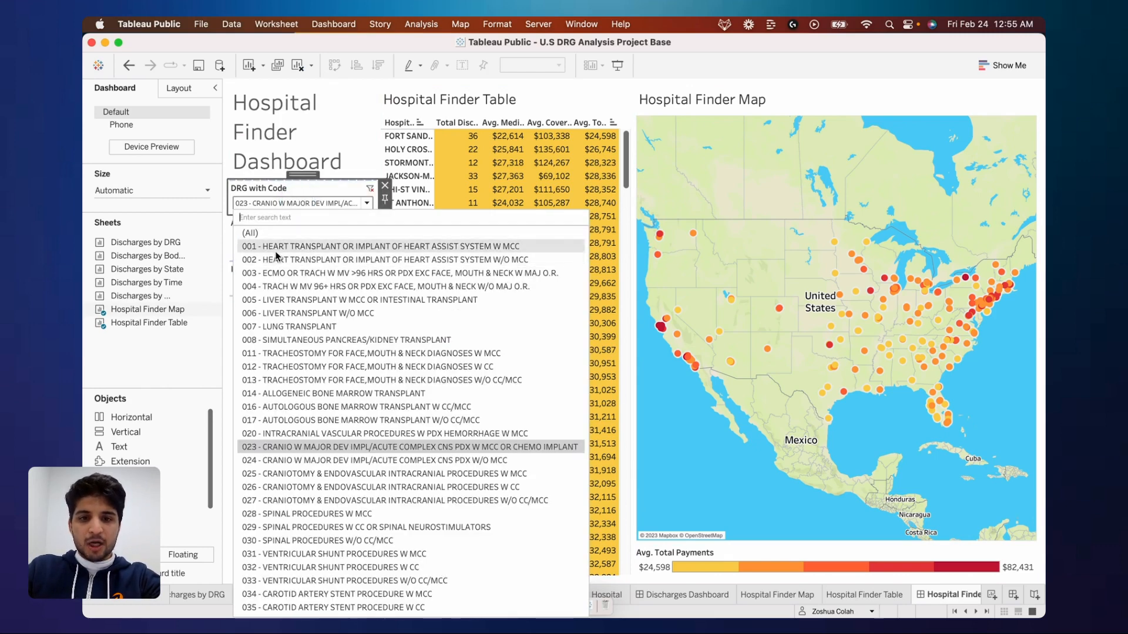
pyautogui.click(276, 249)
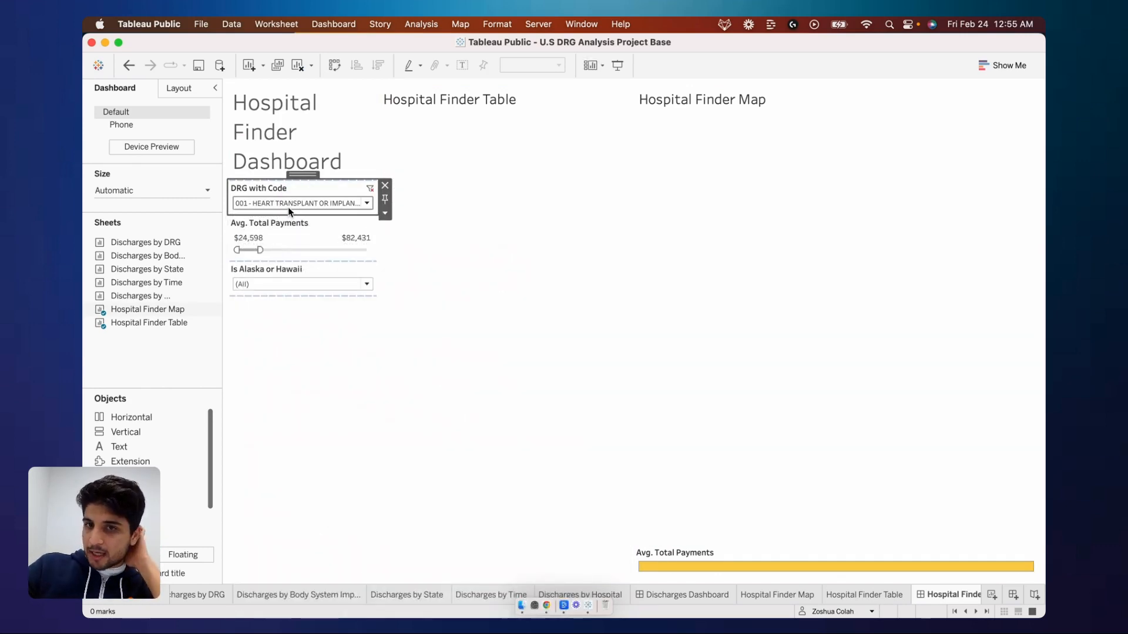
pyautogui.moveTo(261, 249); pyautogui.dragTo(442, 263)
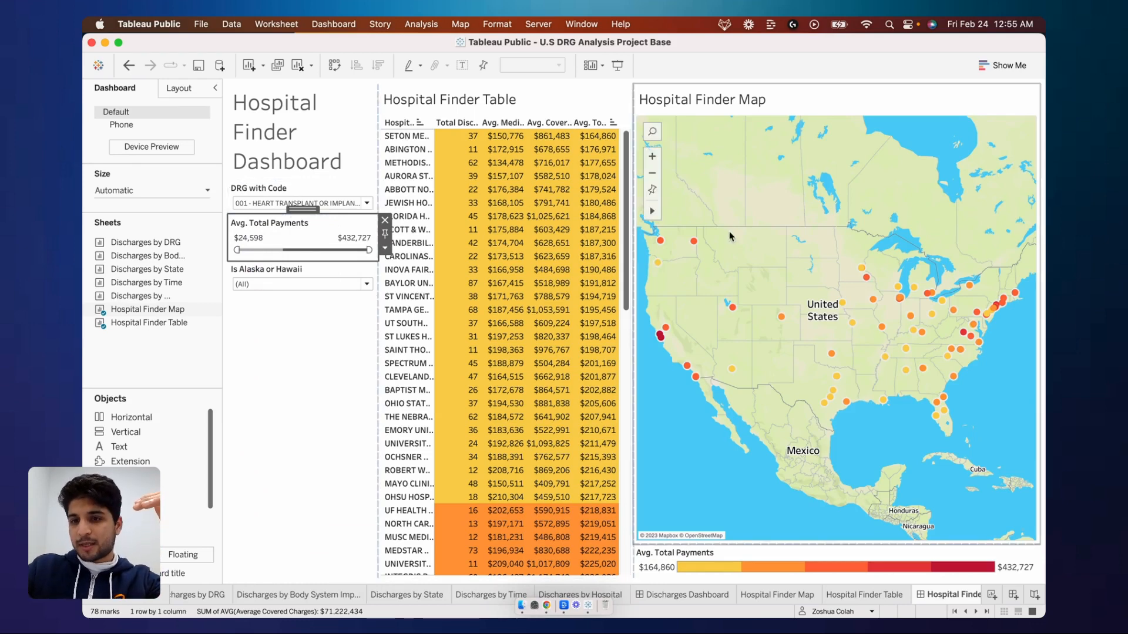
pyautogui.moveTo(700, 245)
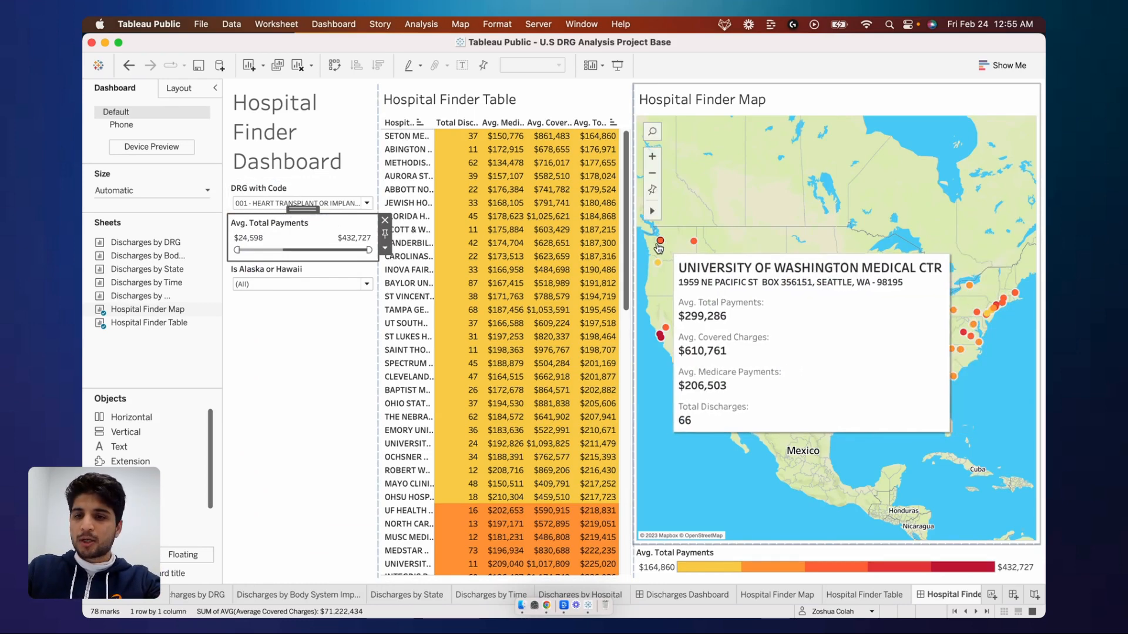
pyautogui.moveTo(658, 267)
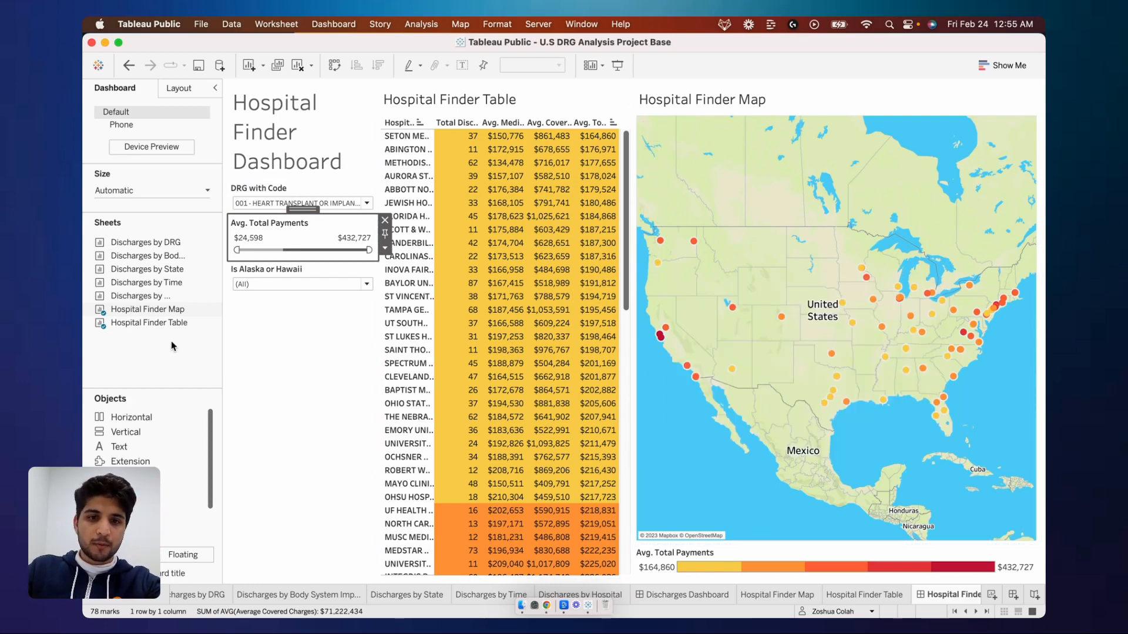
pyautogui.click(175, 355)
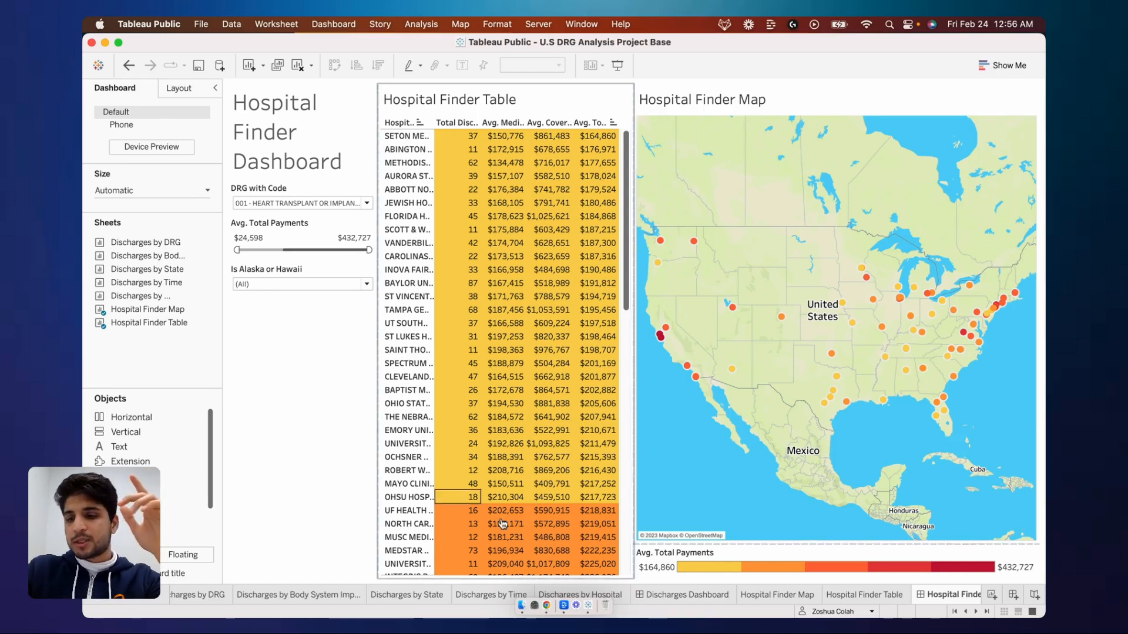
# - Reorder the workbook sheets so Hospital Finder Dashboard comes first and Discharges Dashboard second, ahead of all worksheets
pyautogui.click(675, 595)
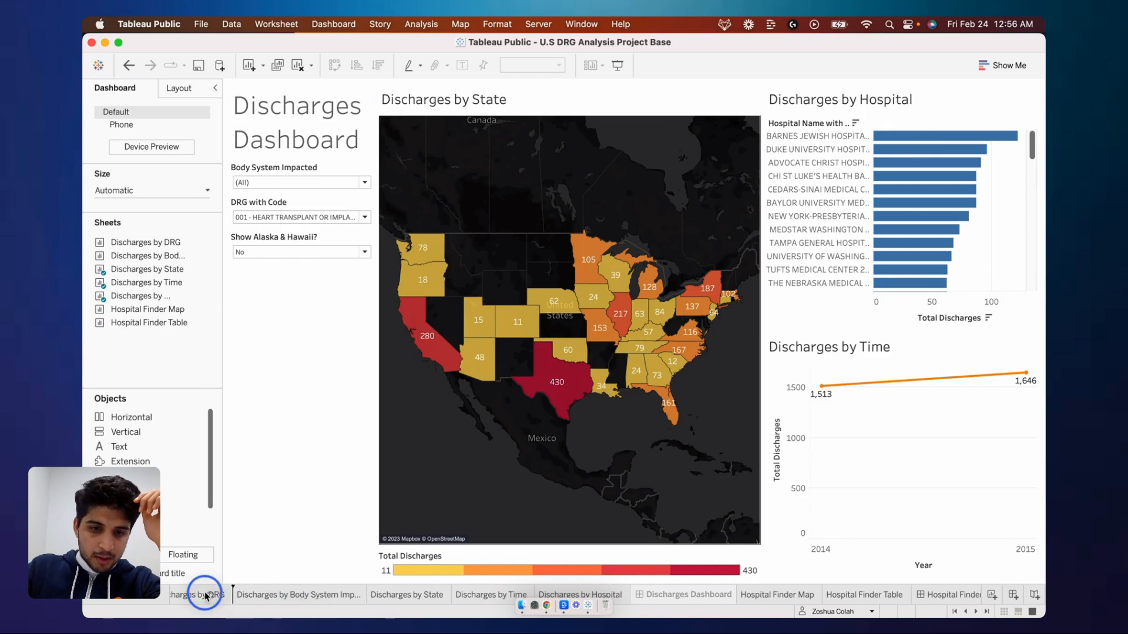
pyautogui.moveTo(174, 596)
pyautogui.mouseDown()
pyautogui.moveTo(288, 600)
pyautogui.moveTo(191, 598)
pyautogui.mouseUp()
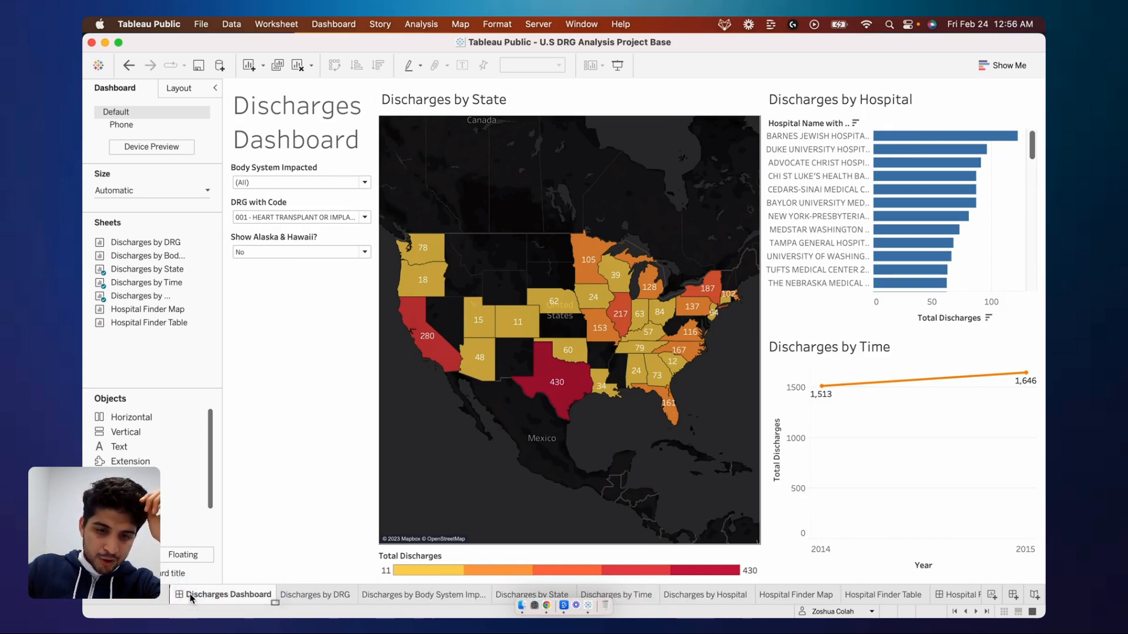
pyautogui.click(956, 595)
pyautogui.moveTo(564, 603)
pyautogui.mouseDown()
pyautogui.moveTo(174, 598)
pyautogui.moveTo(208, 601)
pyautogui.mouseUp()
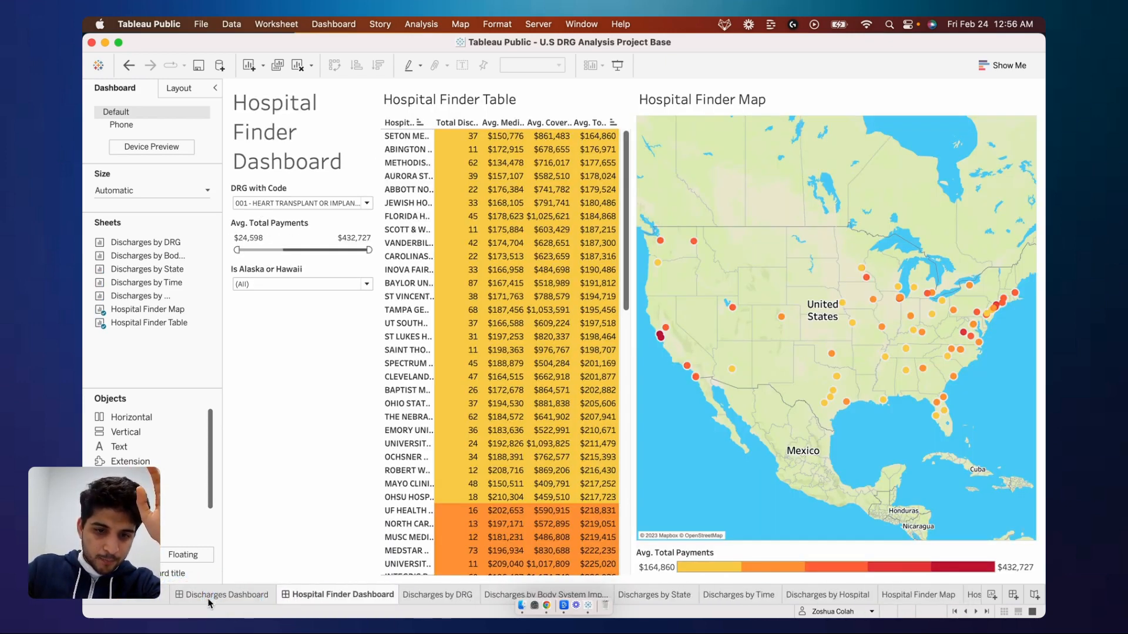
pyautogui.moveTo(339, 600); pyautogui.dragTo(173, 600)
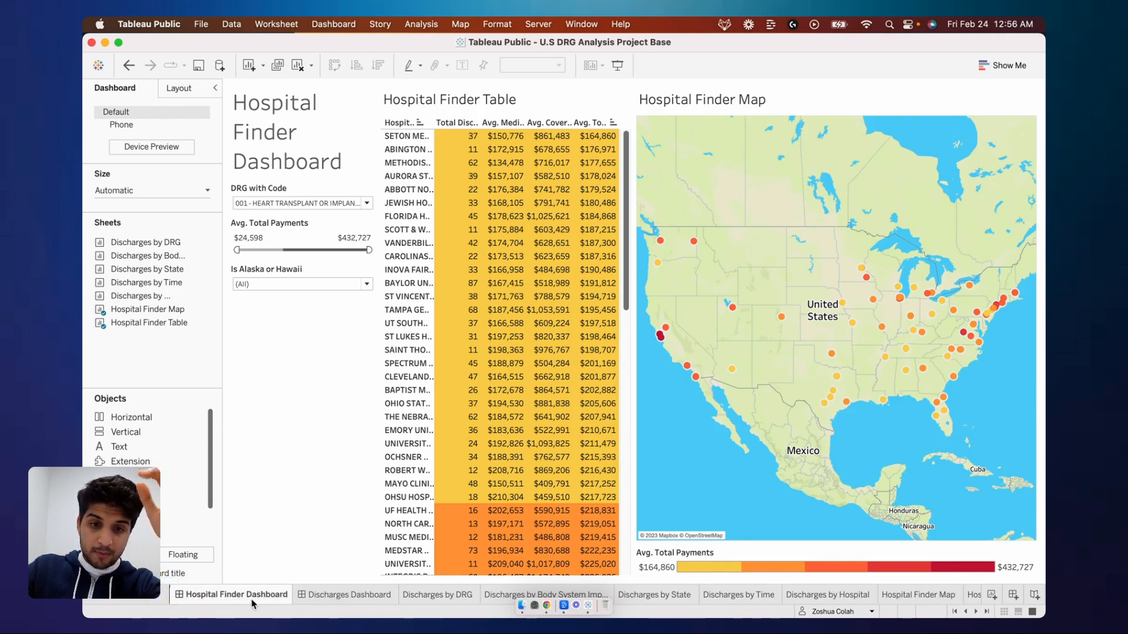
pyautogui.moveTo(252, 603)
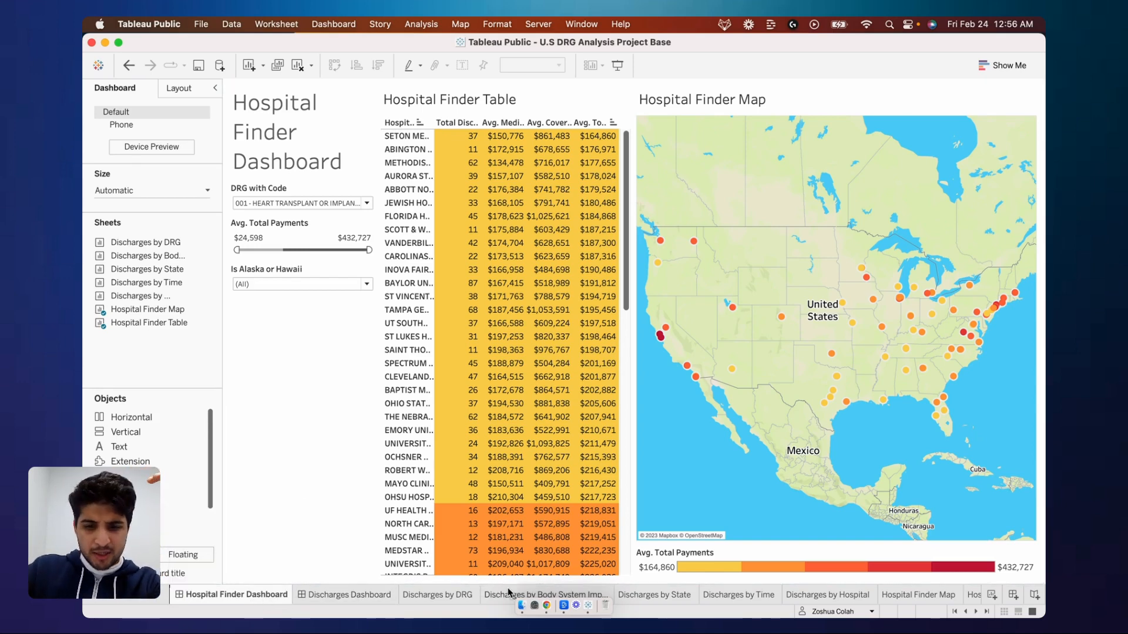
# - Review the Discharges by DRG, Body System Impacted, State, Time and Hospital worksheets
pyautogui.click(451, 595)
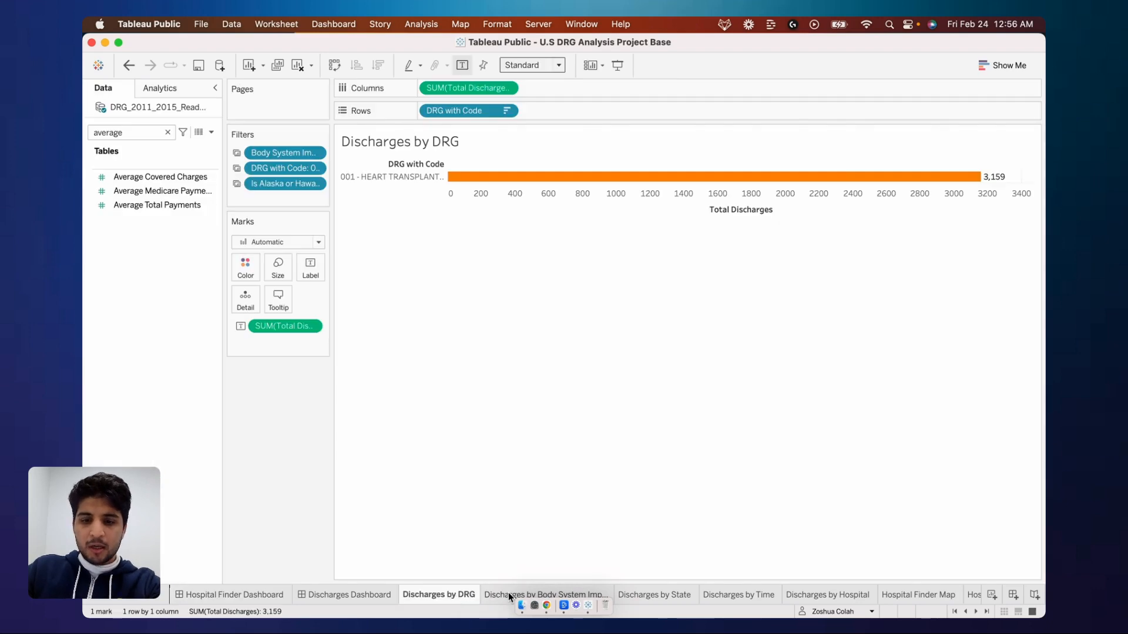
pyautogui.click(512, 597)
pyautogui.click(649, 596)
pyautogui.click(740, 595)
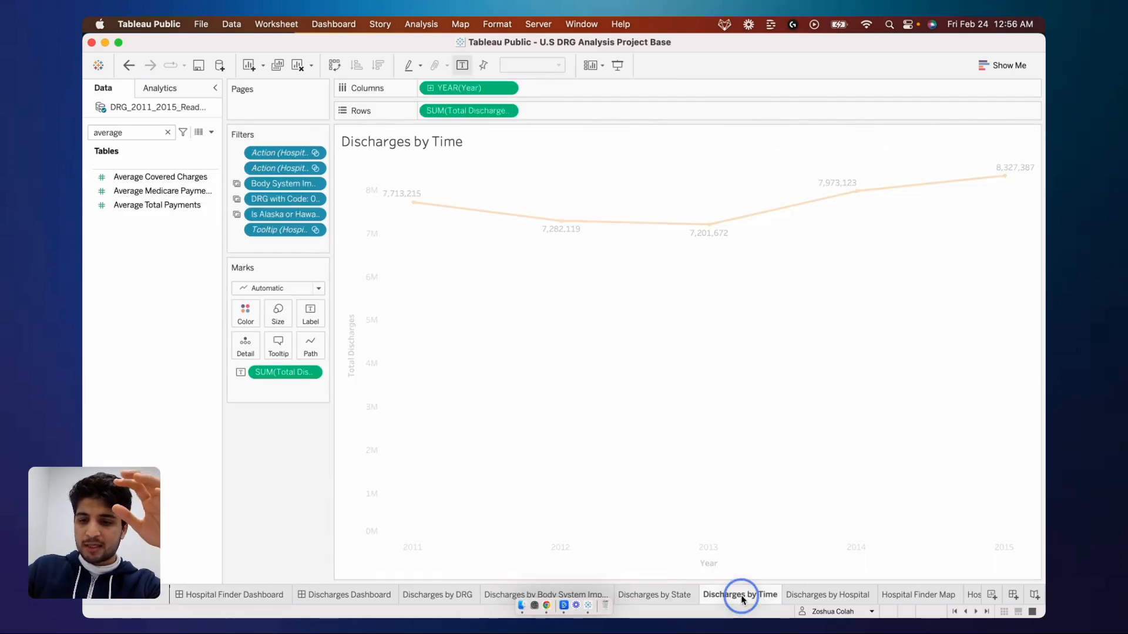
pyautogui.click(830, 595)
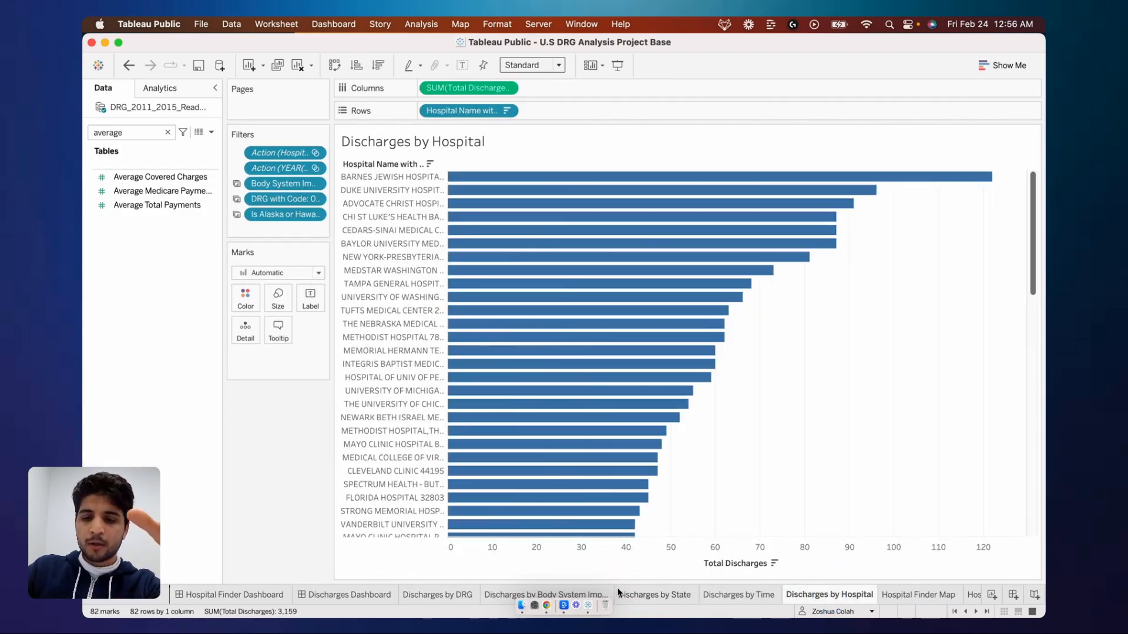
pyautogui.moveTo(644, 591)
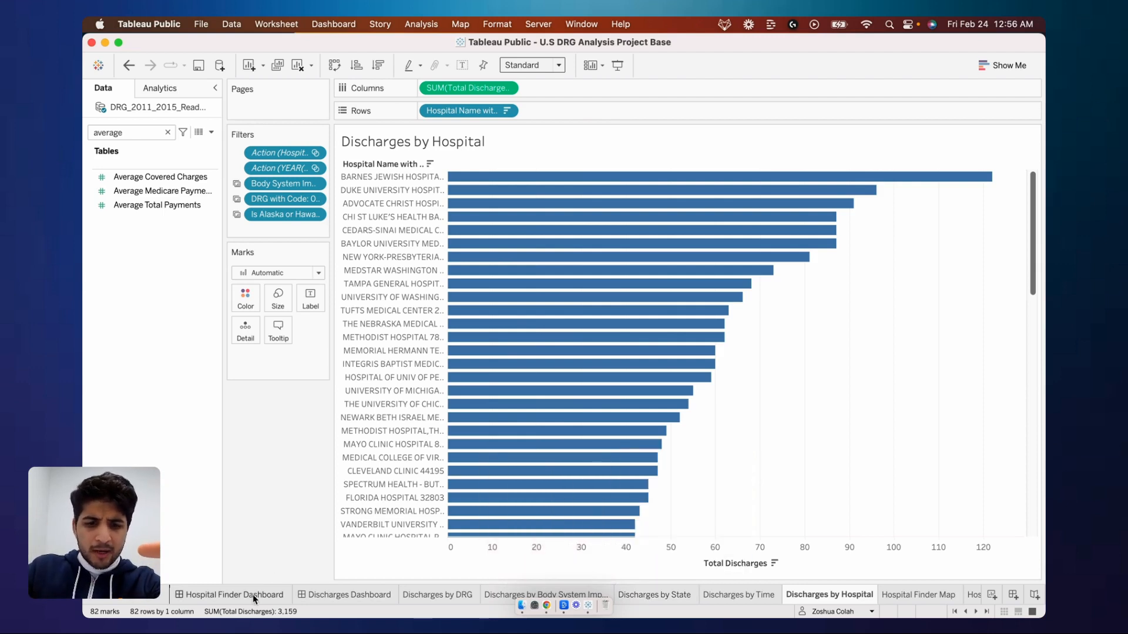
# - Hide all worksheets used by the Discharges Dashboard and by the Hospital Finder Dashboard
pyautogui.moveTo(322, 594)
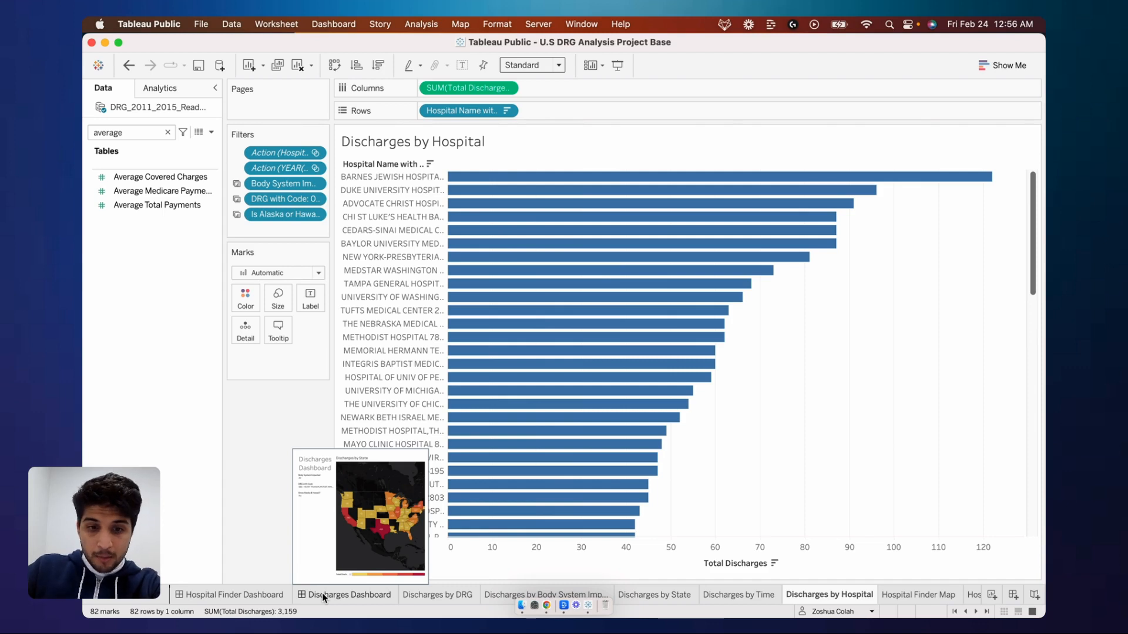
pyautogui.rightClick(336, 594)
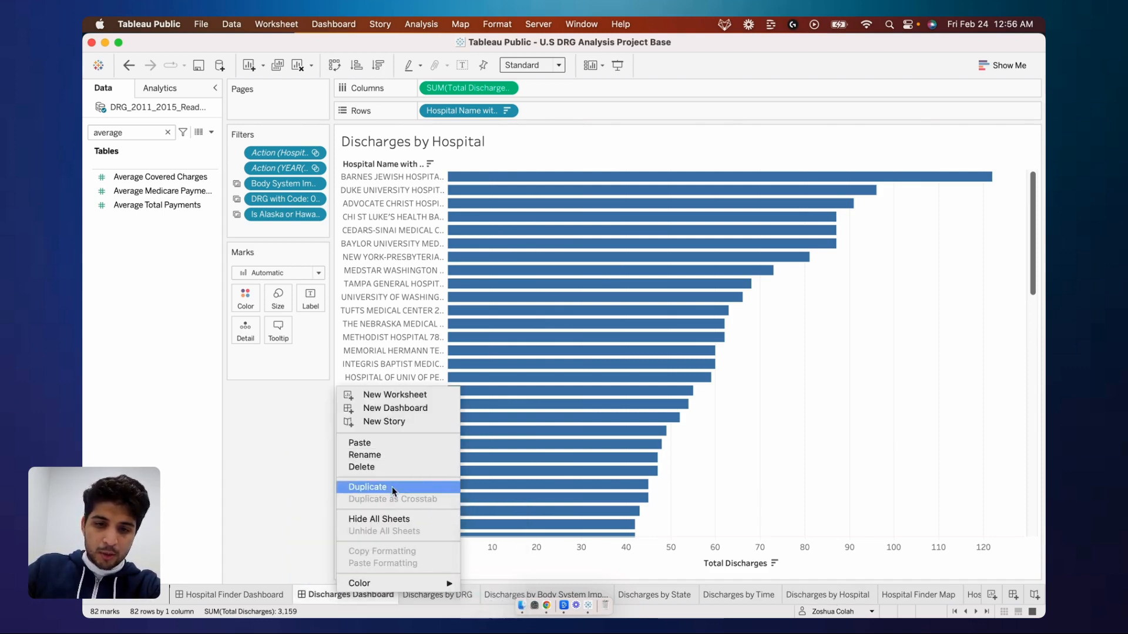
pyautogui.click(387, 519)
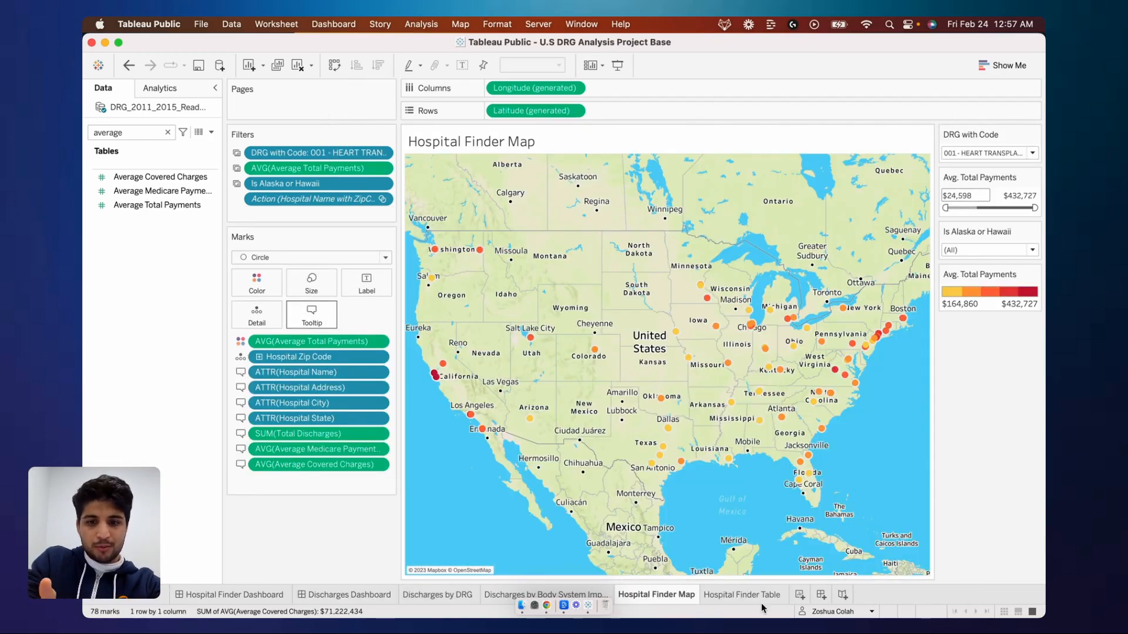
pyautogui.click(230, 597)
pyautogui.rightClick(231, 597)
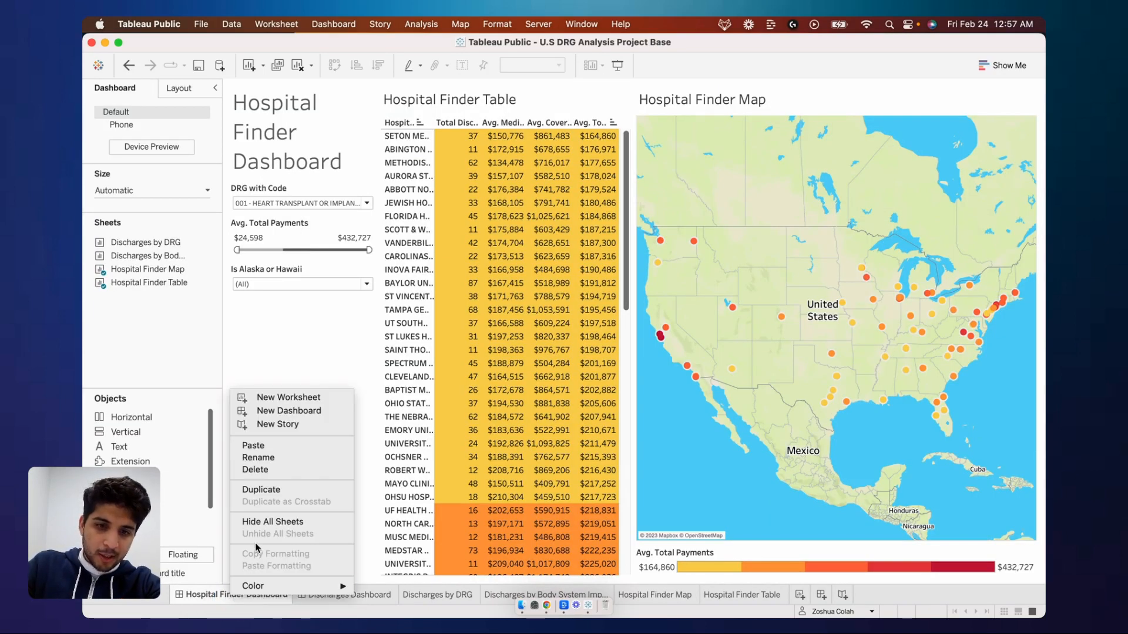
pyautogui.click(268, 521)
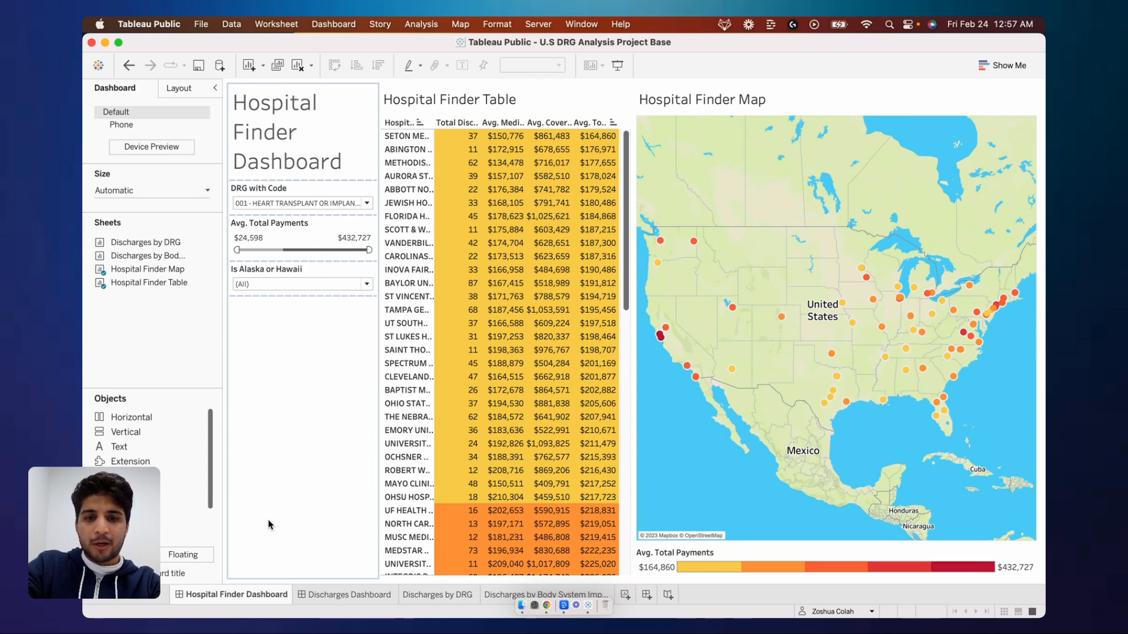
# - Open the hidden Hospital Finder Map worksheet from its dashboard, visit the Discharges Dashboard, and return to the Hospital Finder Dashboard
pyautogui.click(792, 176)
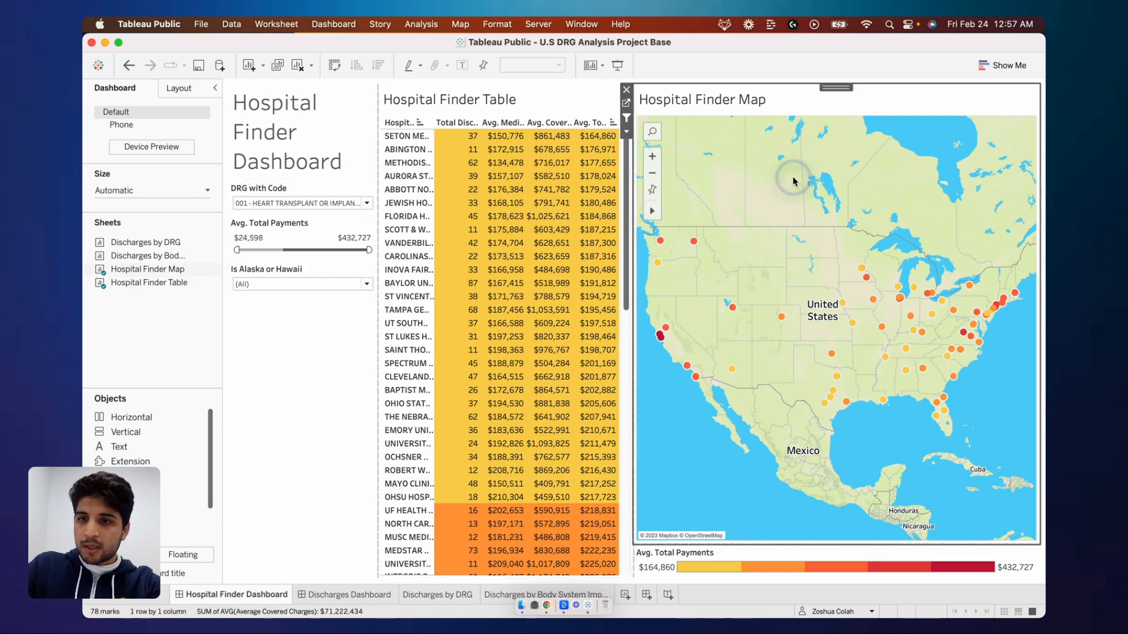
pyautogui.click(626, 135)
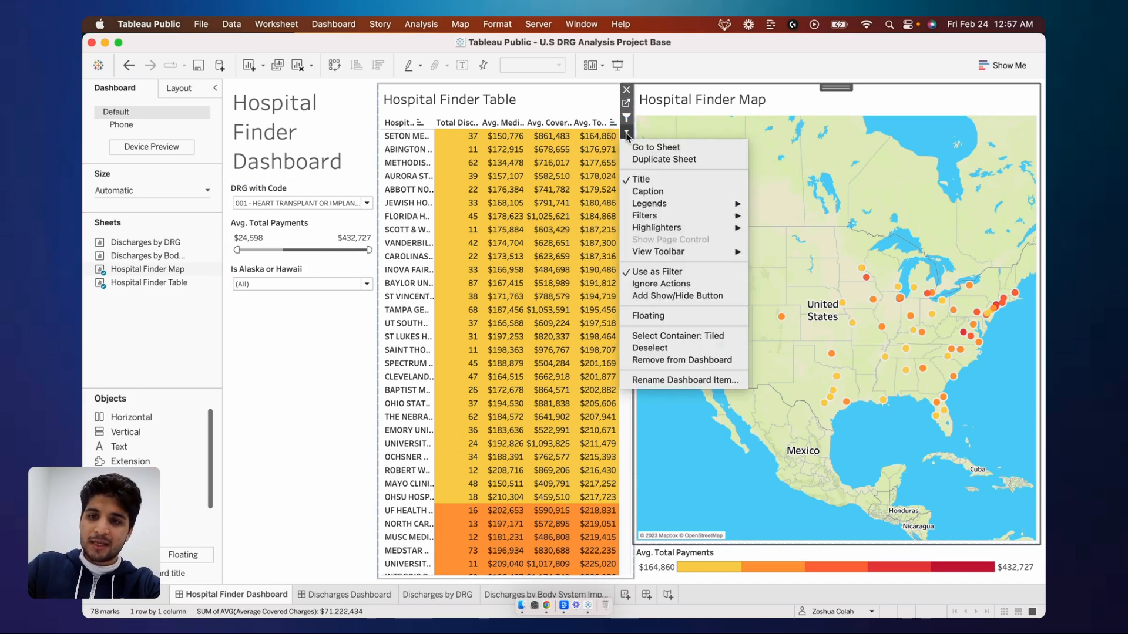
pyautogui.click(667, 148)
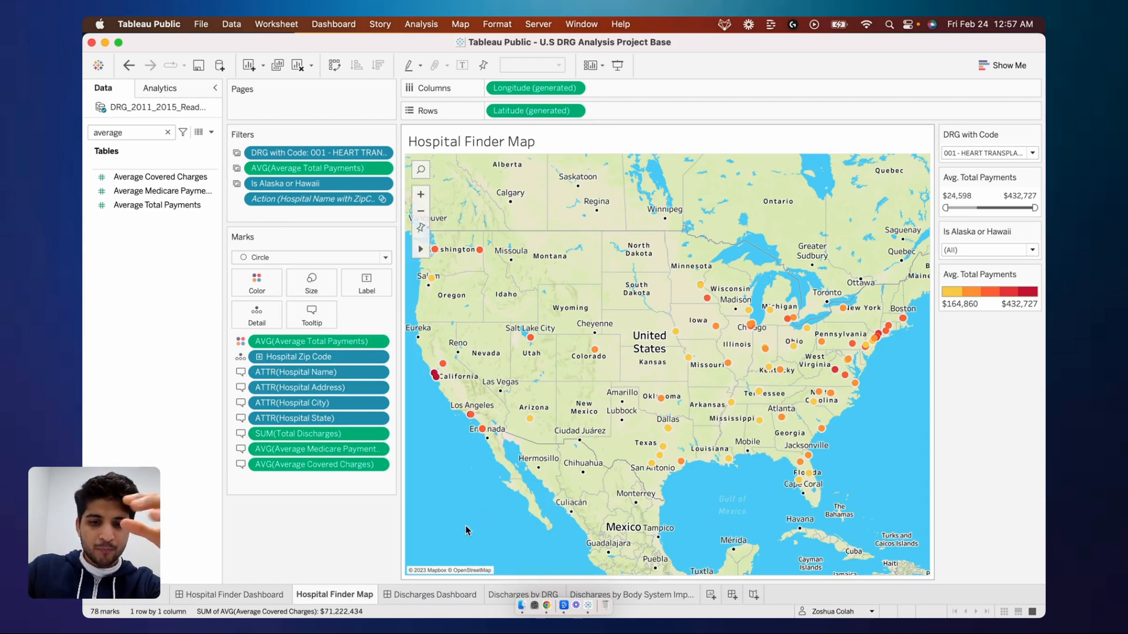
pyautogui.click(435, 595)
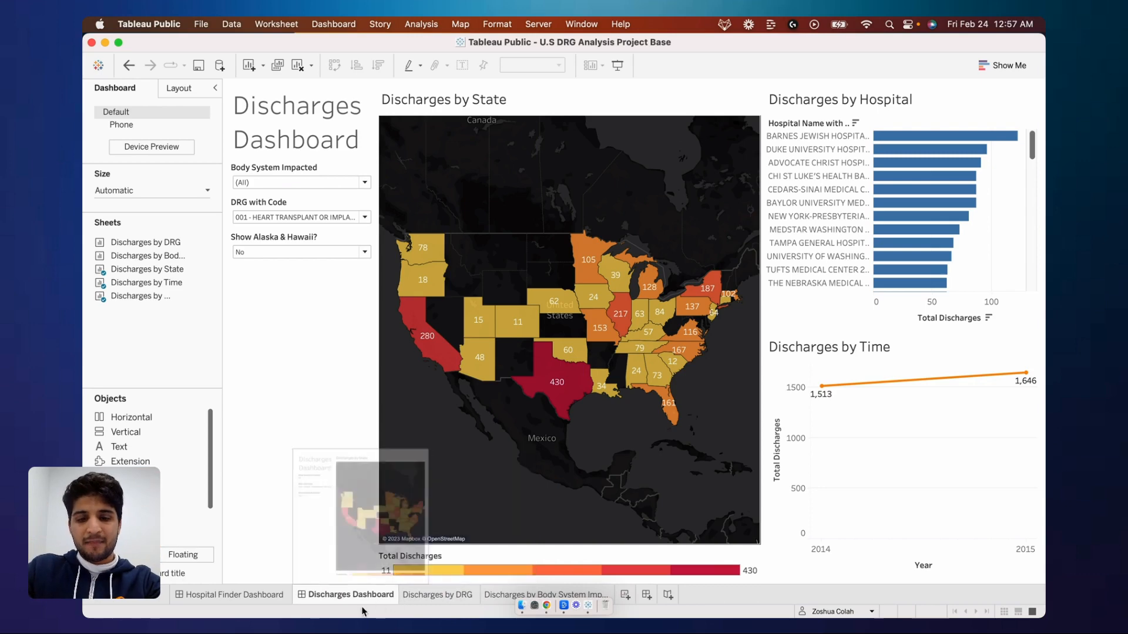
pyautogui.click(262, 595)
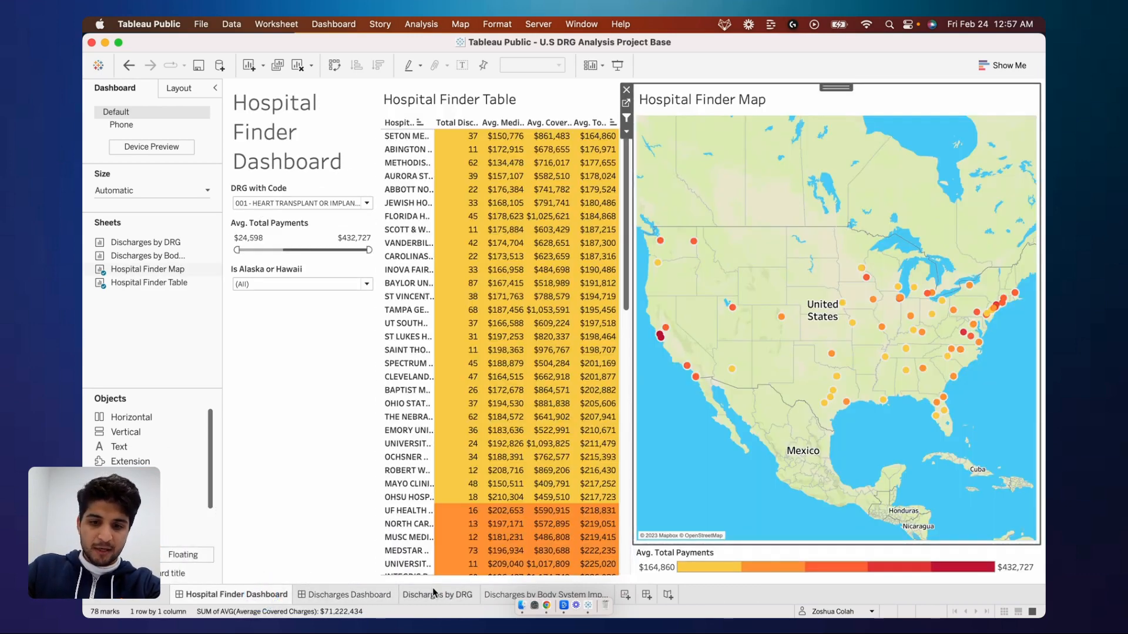
# - Remove the Body System Impacted, DRG with Code, and Is Alaska or Hawaii filters from the Discharges by Body System Impacted worksheet
pyautogui.moveTo(432, 595)
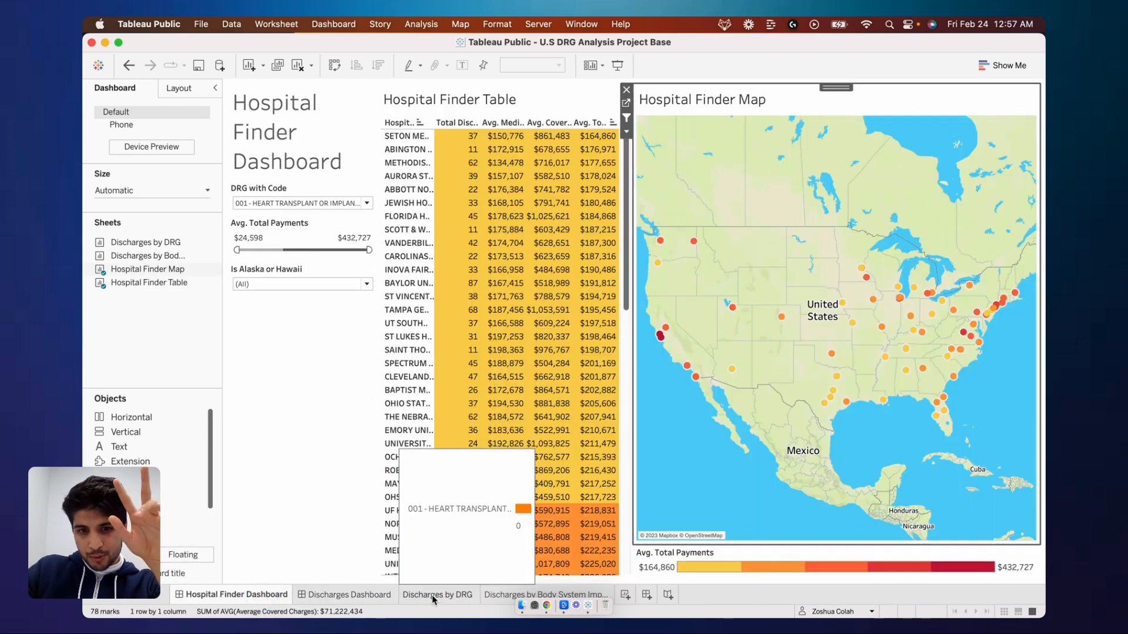
pyautogui.click(432, 594)
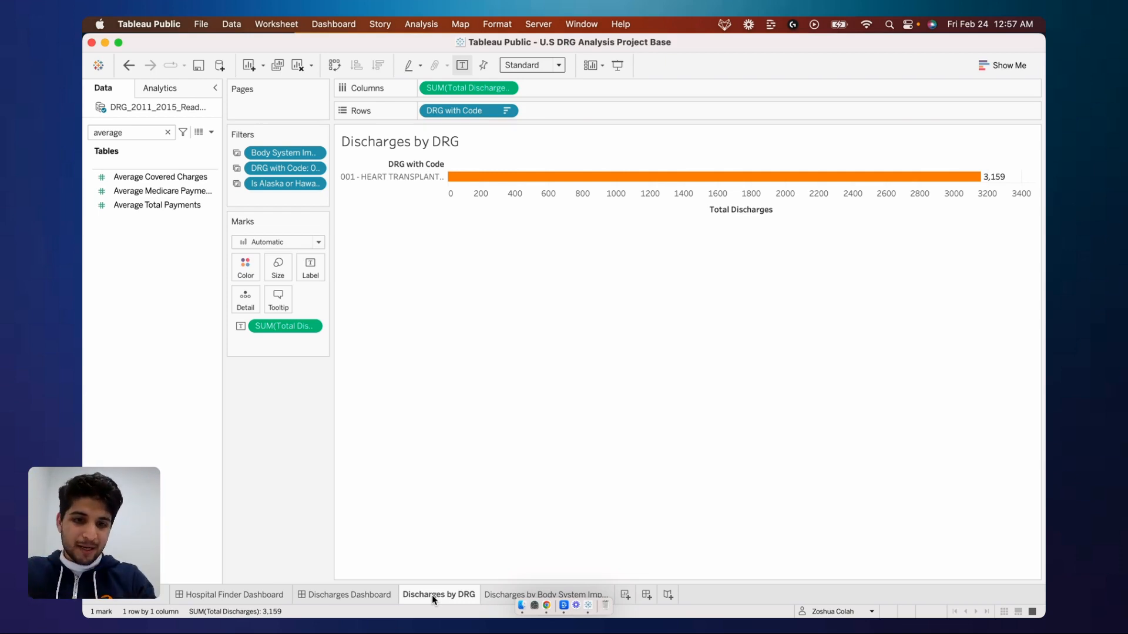
pyautogui.click(503, 596)
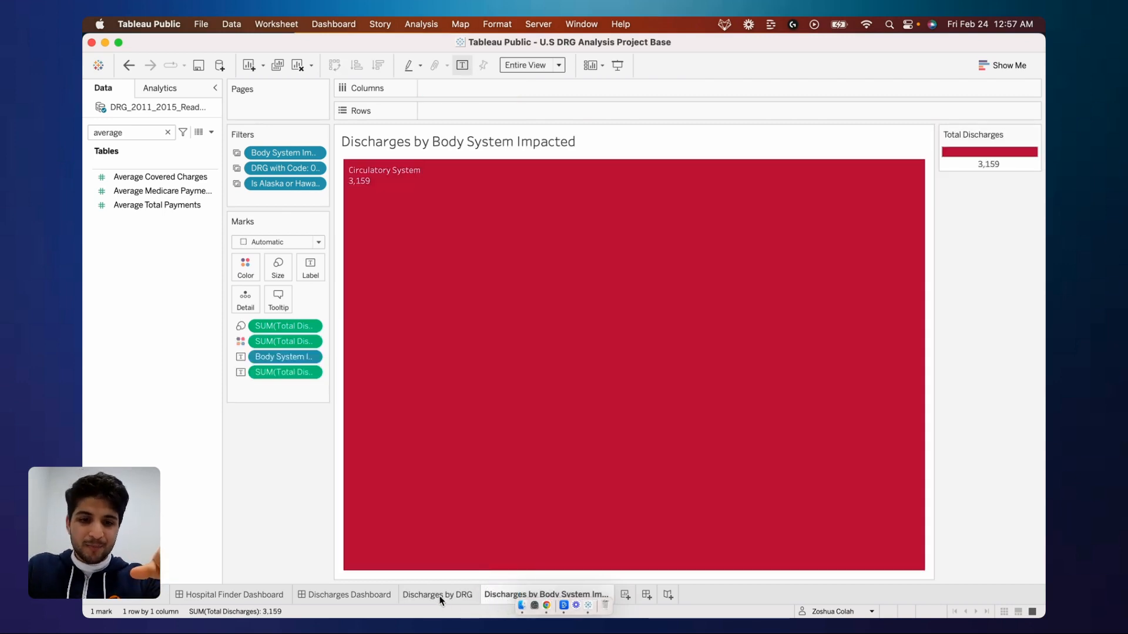
pyautogui.moveTo(440, 599)
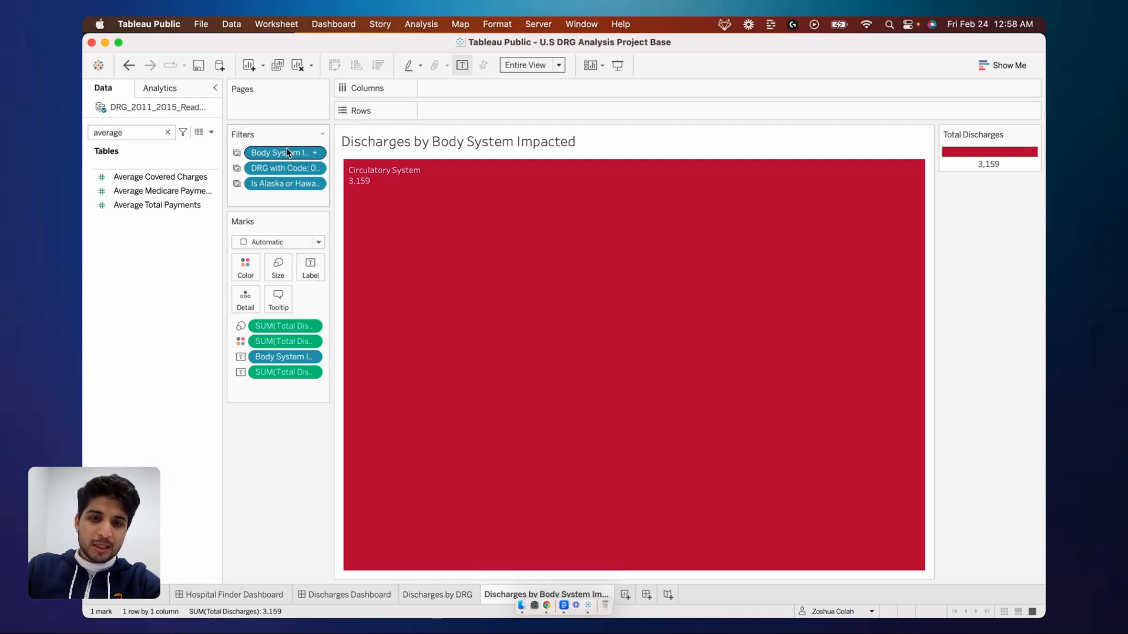
pyautogui.moveTo(287, 151); pyautogui.dragTo(285, 470)
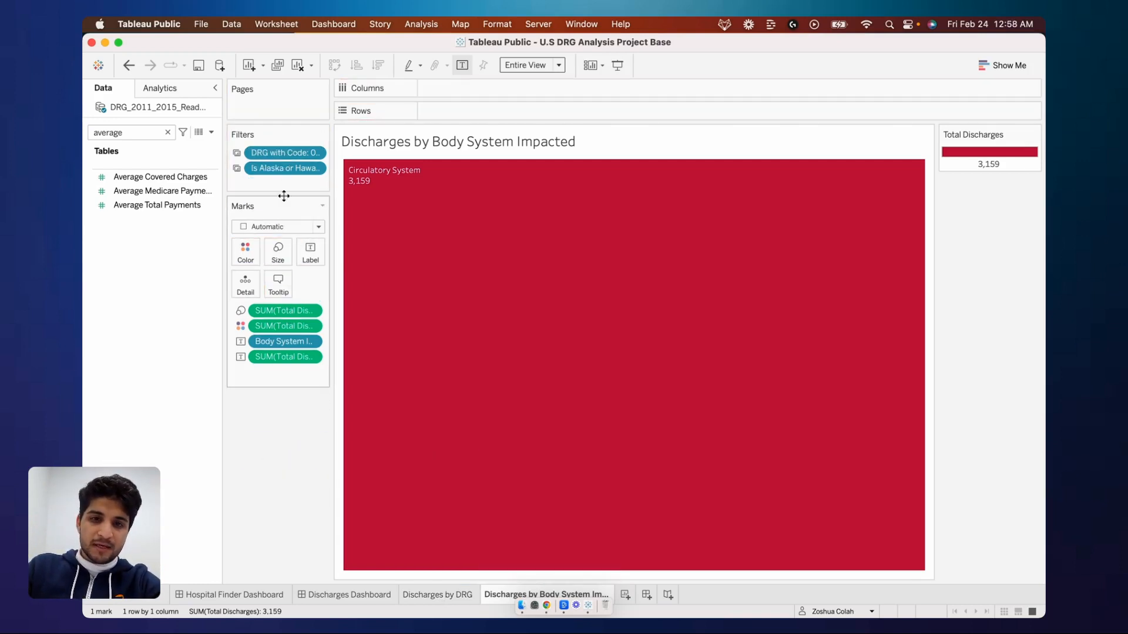
pyautogui.moveTo(286, 167); pyautogui.dragTo(285, 533)
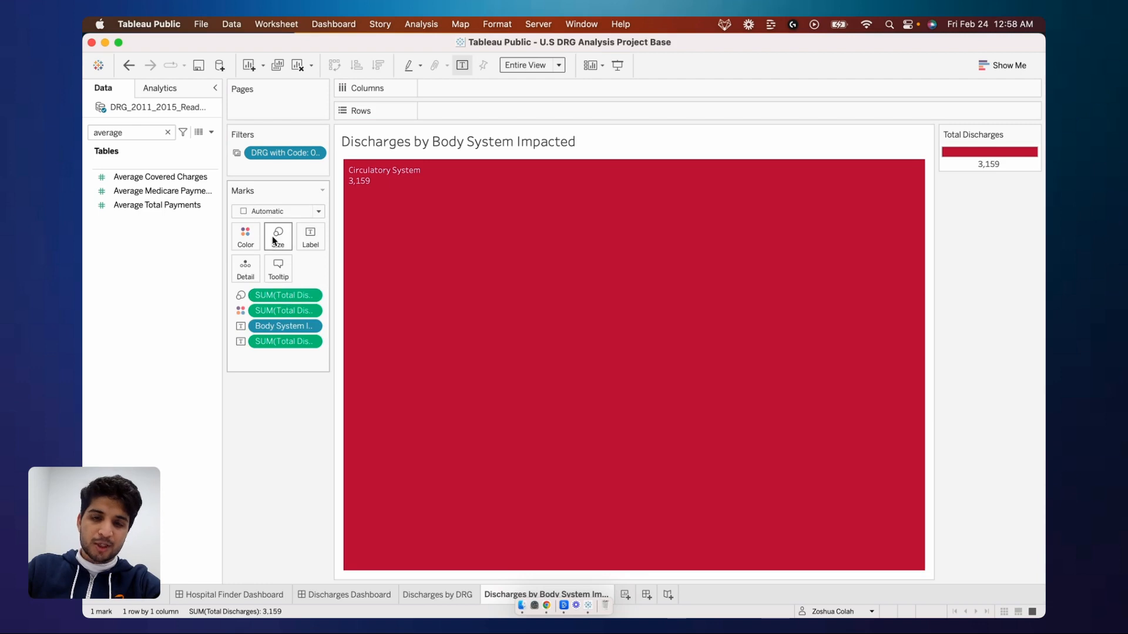
pyautogui.moveTo(288, 154); pyautogui.dragTo(299, 519)
# - Remove the Body System Impacted, DRG with Code, and Is Alaska or Hawaii filters from the Discharges by DRG worksheet and return to the Hospital Finder Dashboard
pyautogui.click(437, 594)
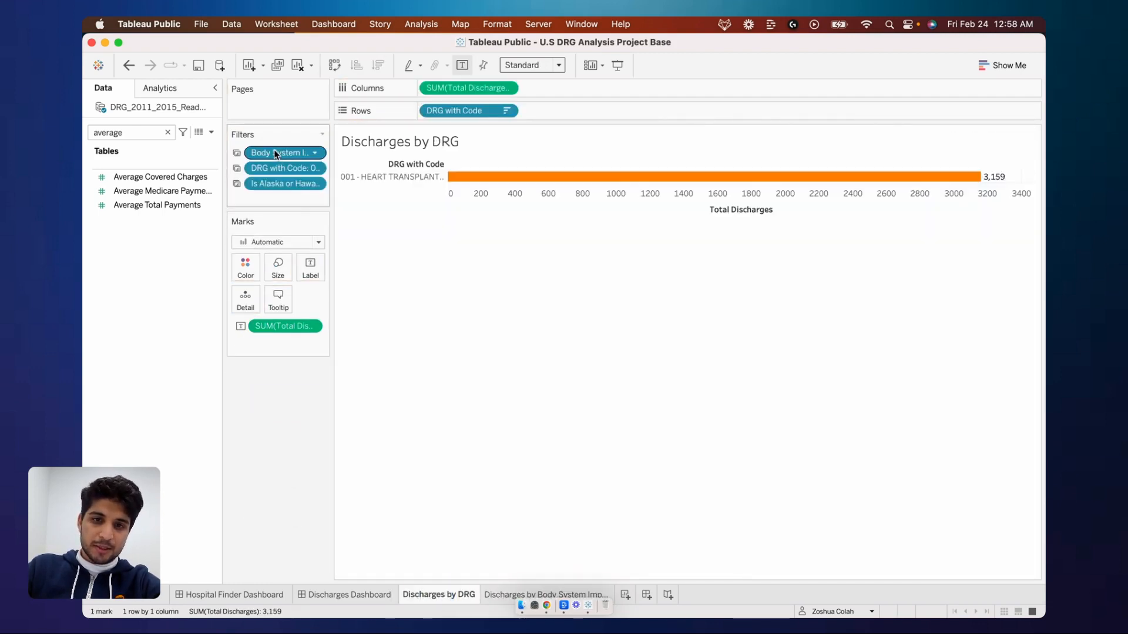
pyautogui.moveTo(275, 154); pyautogui.dragTo(409, 287)
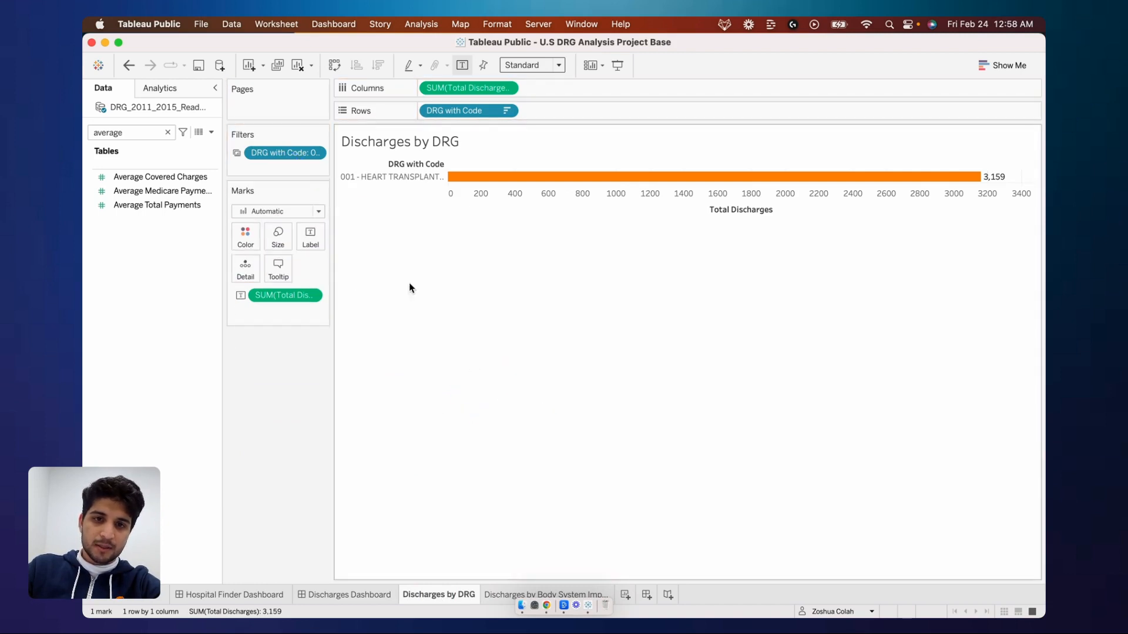
pyautogui.moveTo(297, 152); pyautogui.dragTo(583, 463)
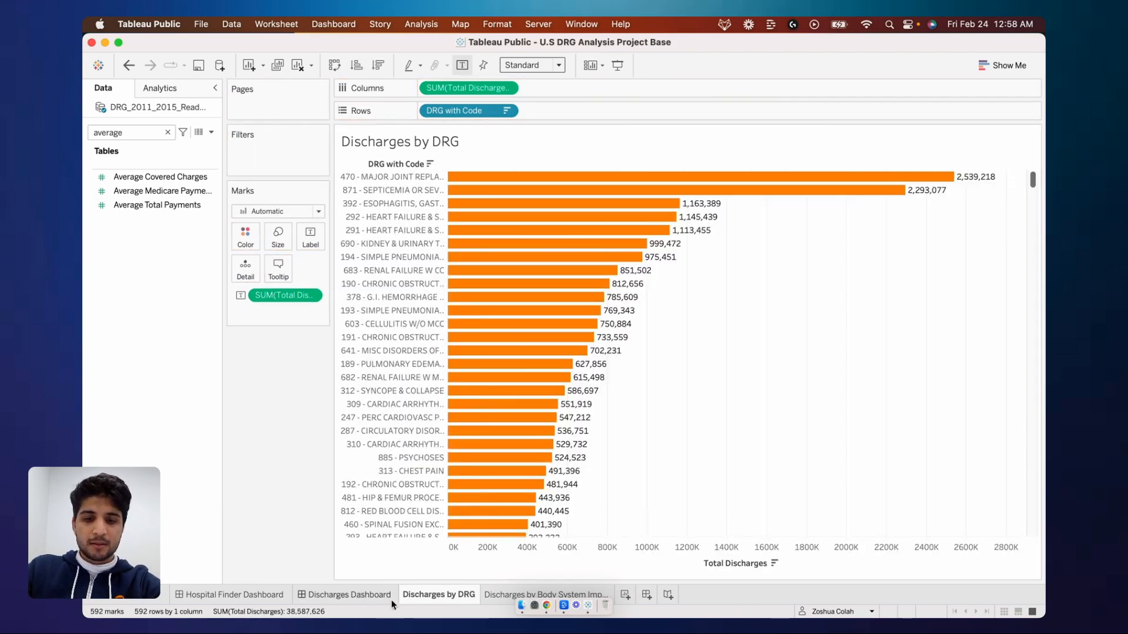
pyautogui.click(359, 595)
pyautogui.click(245, 596)
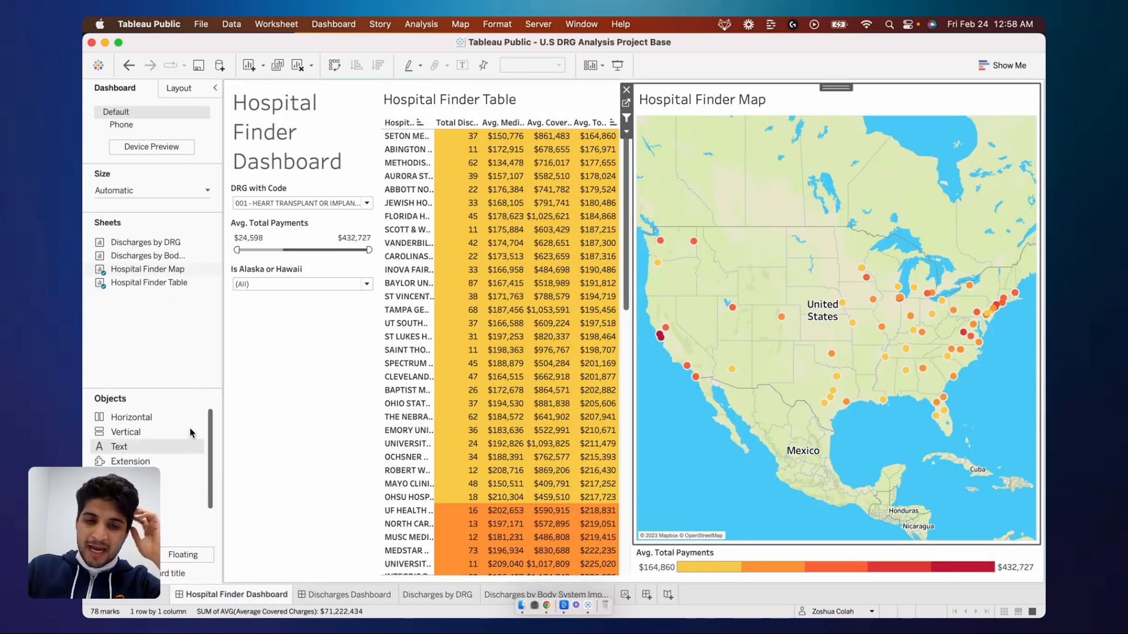
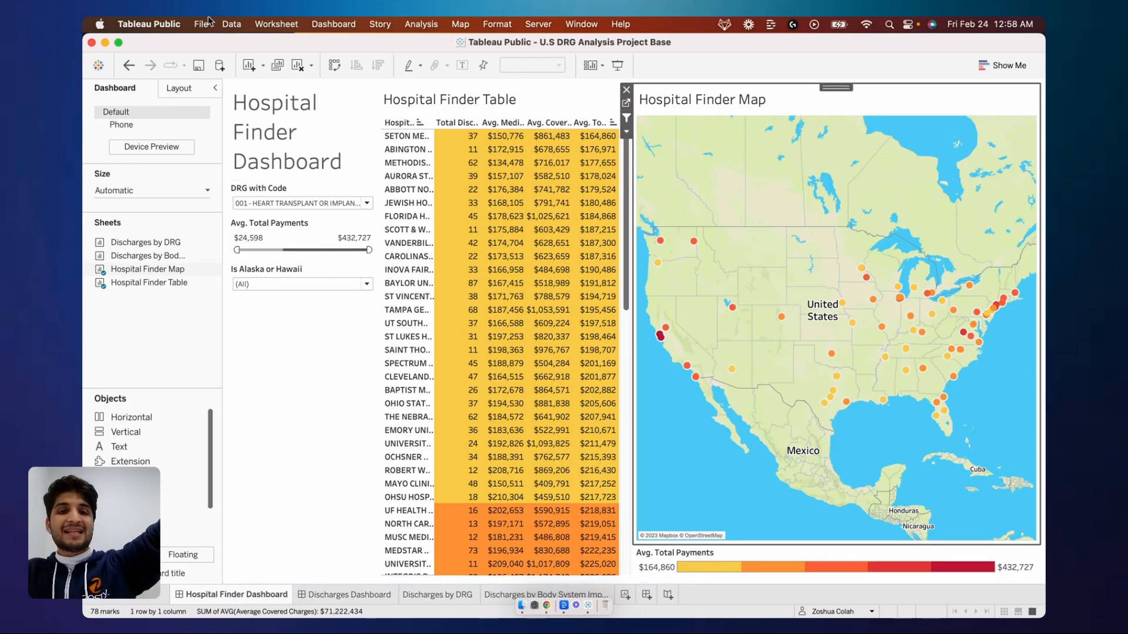
# - Publish the workbook to Tableau Public as a new copy titled "U.S. DRG Report for" plus the client's first name and "(Medicare)"
pyautogui.click(209, 23)
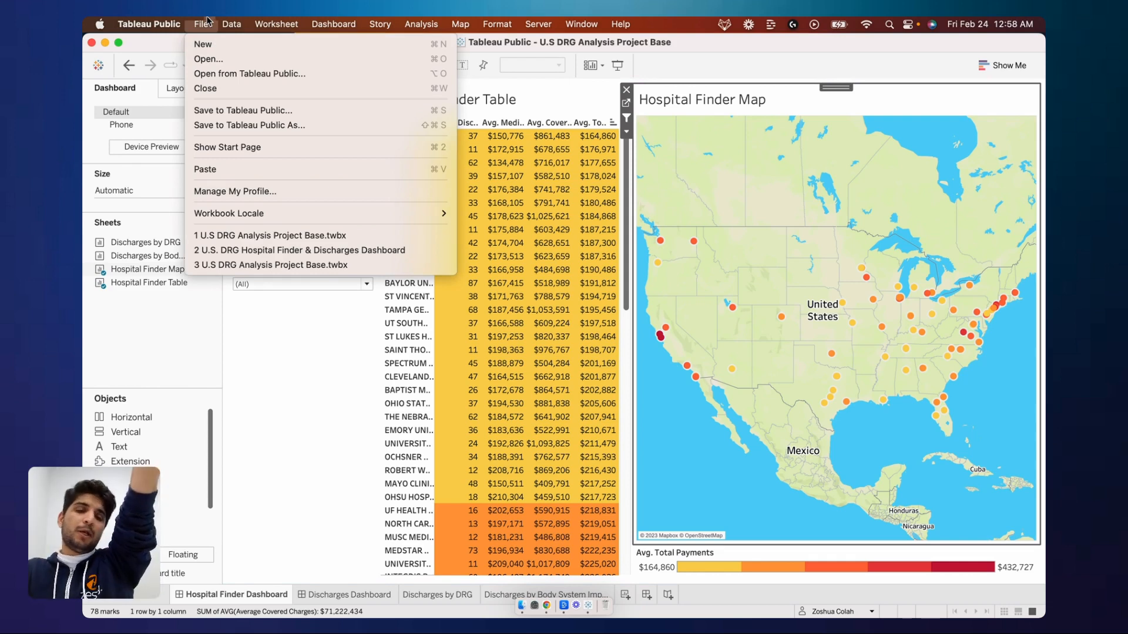
pyautogui.click(213, 125)
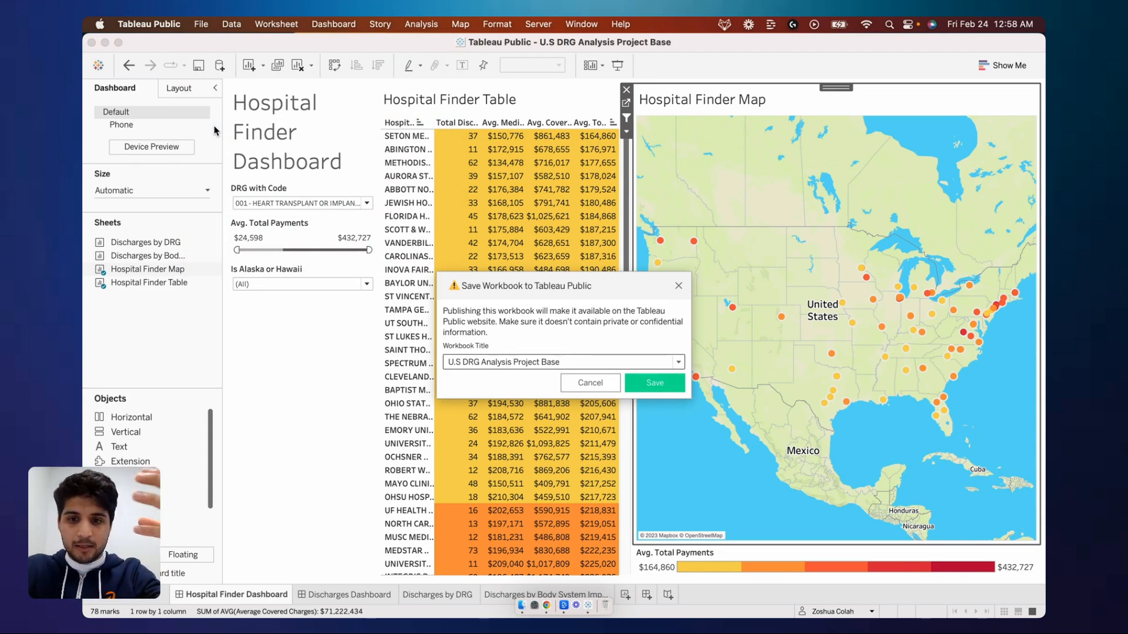
pyautogui.press('super+a')
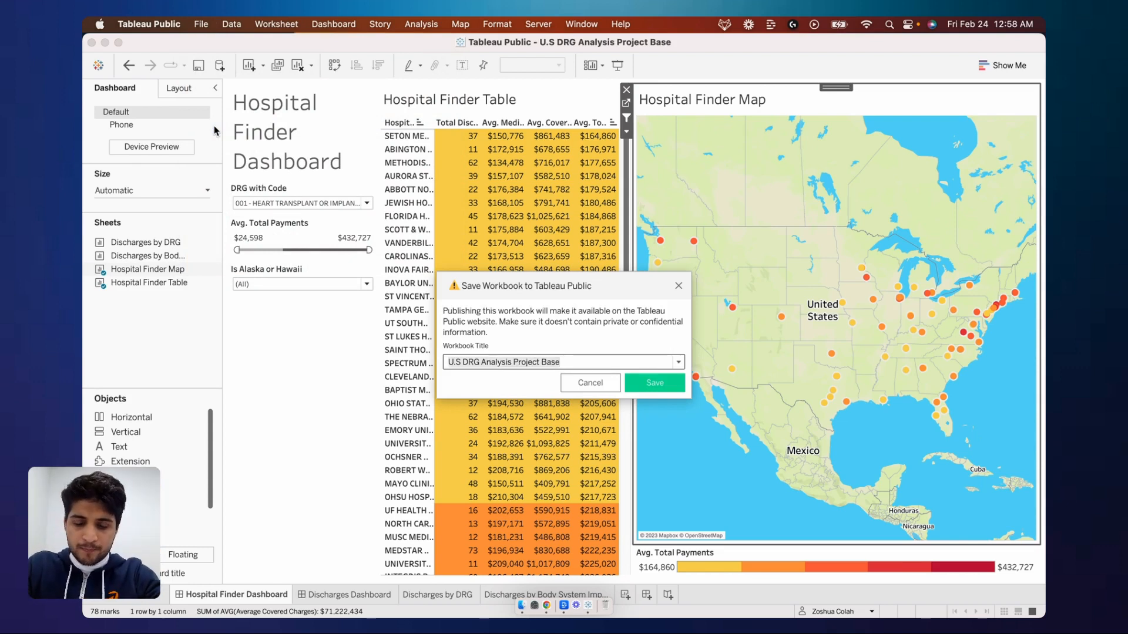
pyautogui.write('U.S.')
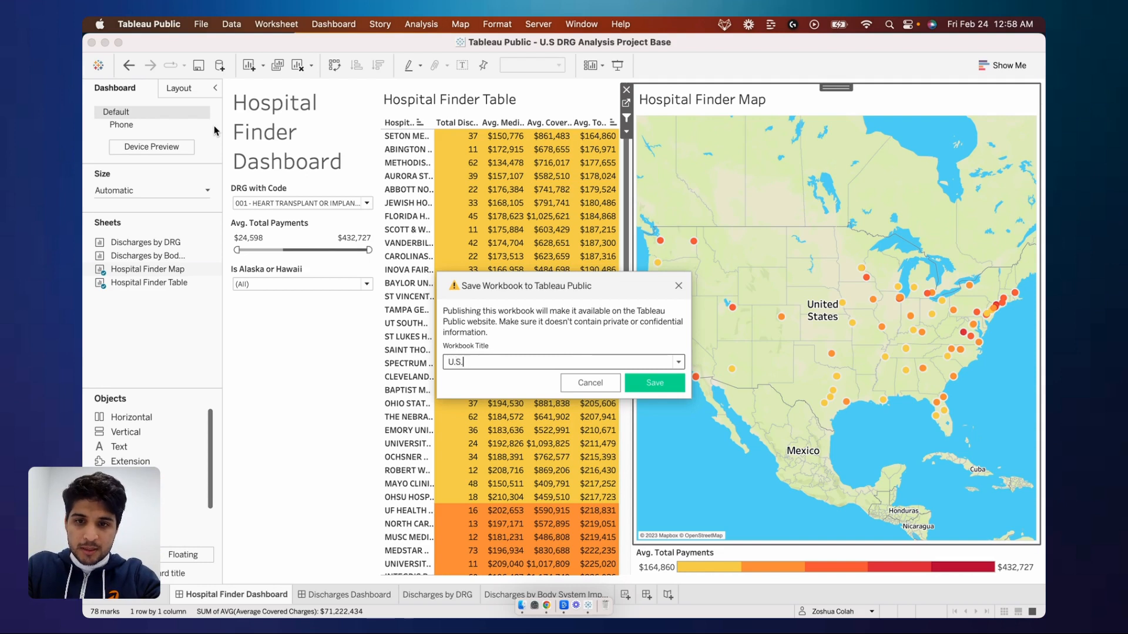
pyautogui.write(' DRG Report for Lily')
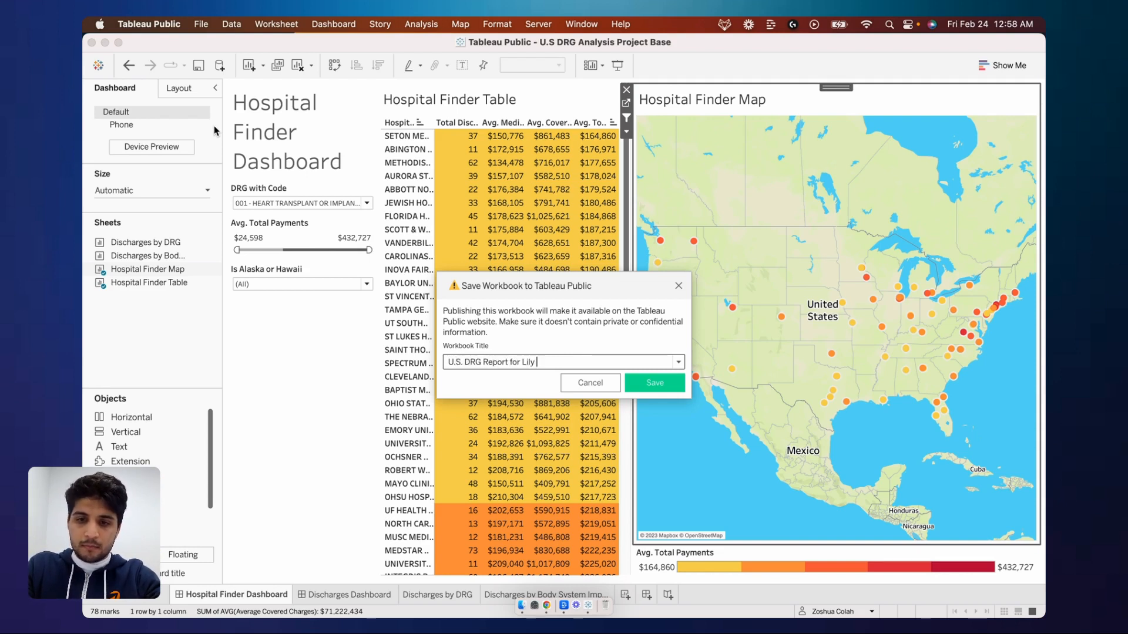
pyautogui.write(' (Medicare')
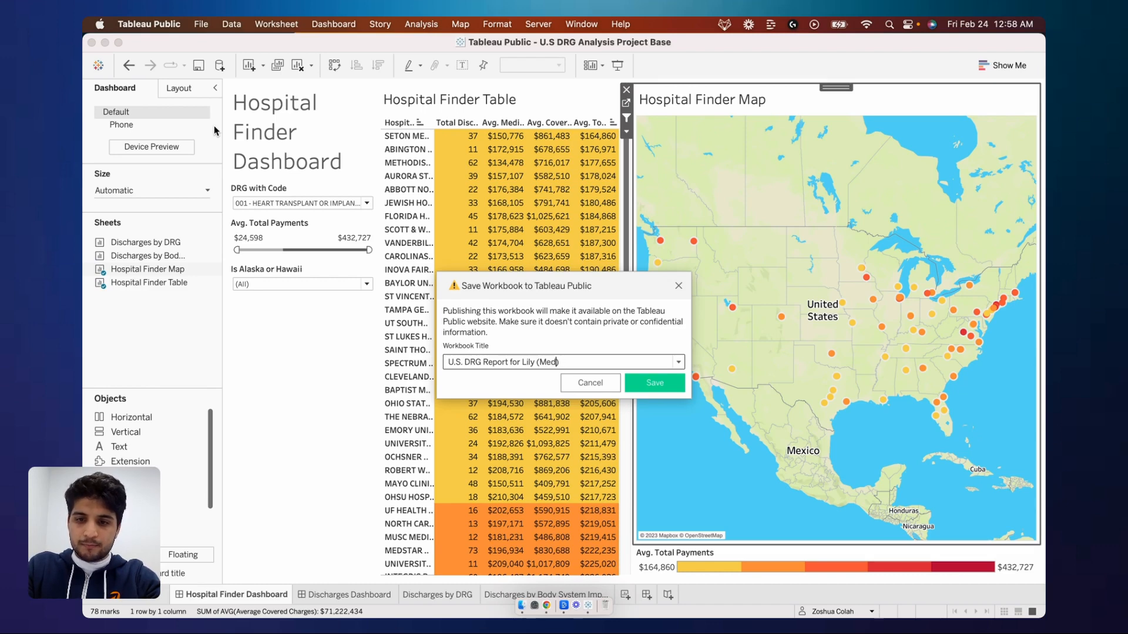
pyautogui.click(646, 384)
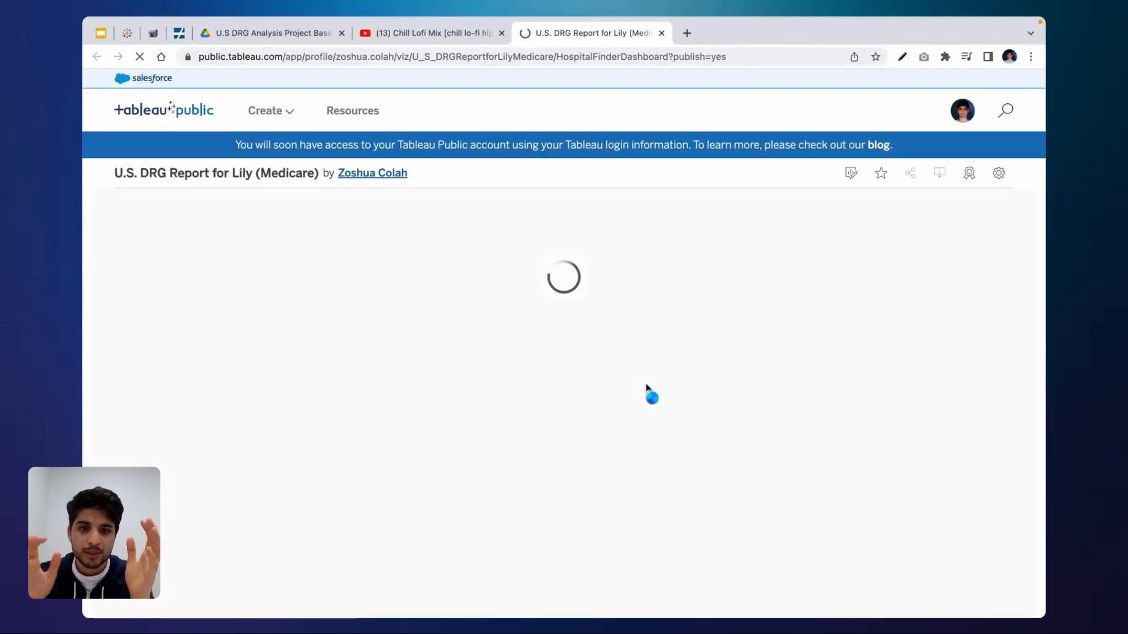
# - Switch to the ClickUp workshop doc and view the Tableau Public setup page's section on creating an account
pyautogui.click(153, 33)
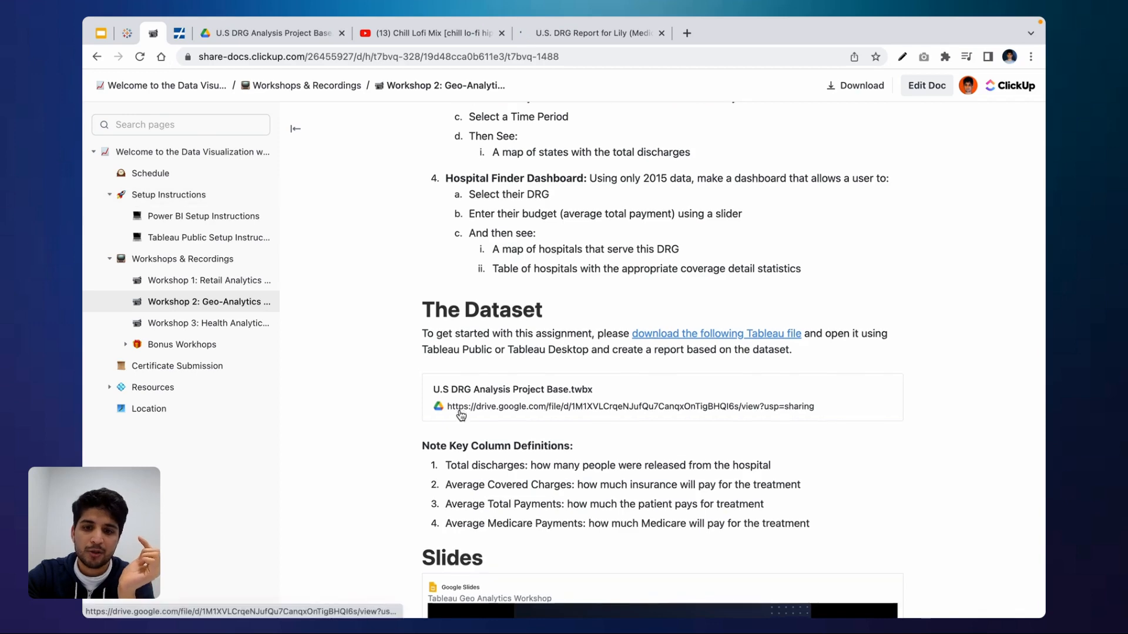
pyautogui.scroll(-20, 353, 264)
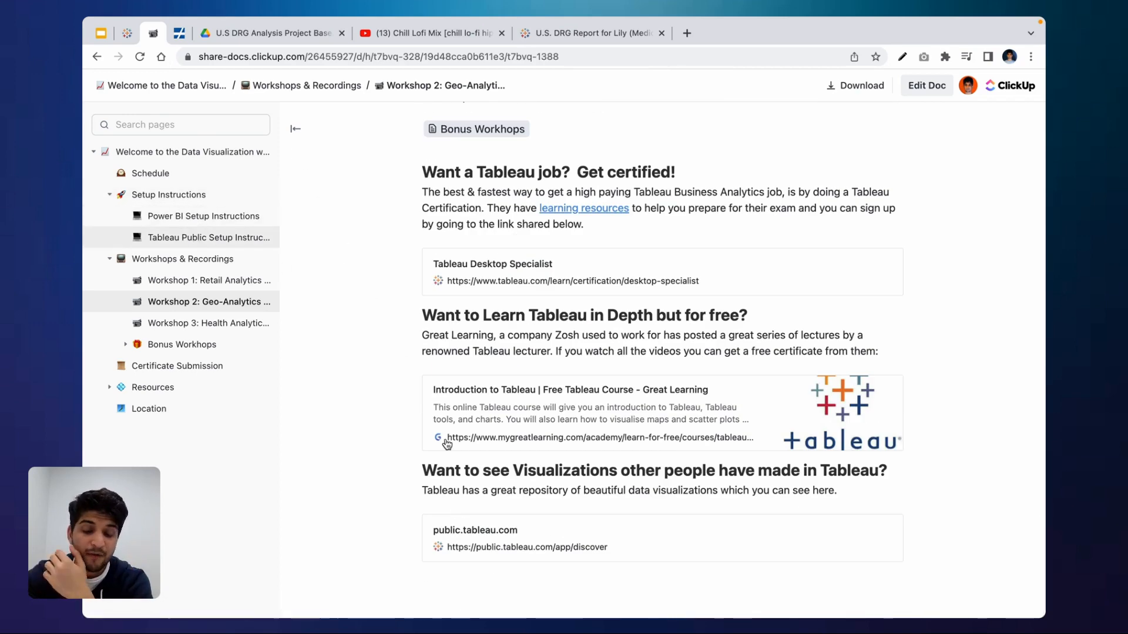
pyautogui.scroll(-15, 470, 482)
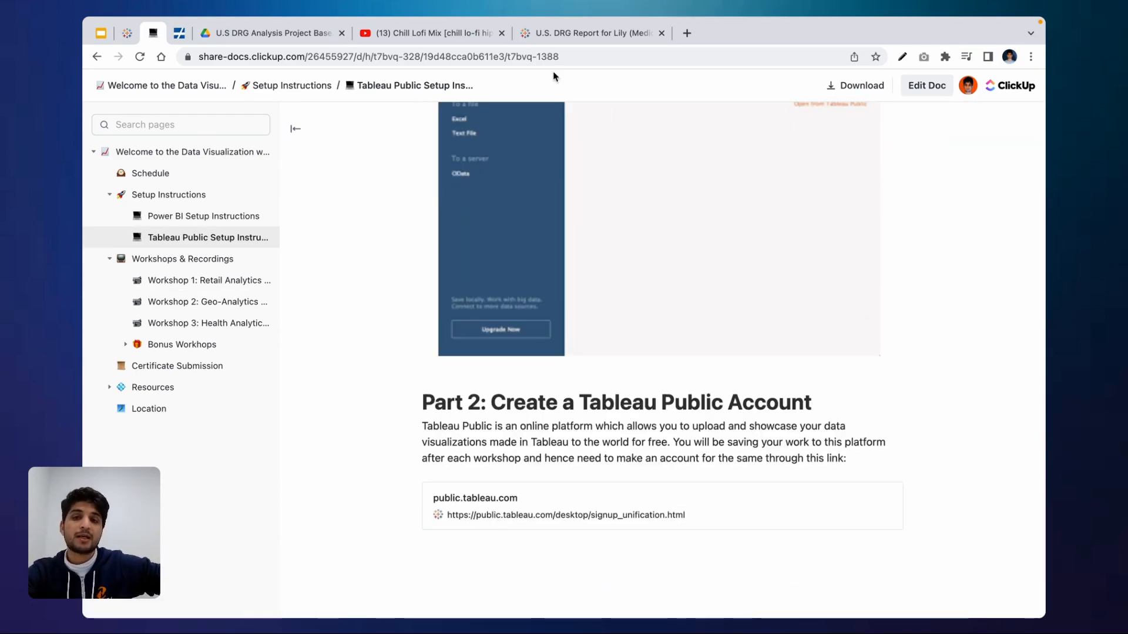
# - Return to the published report on Tableau Public and, in its settings, turn on Show Sheets and turn off Allow Access
pyautogui.click(562, 29)
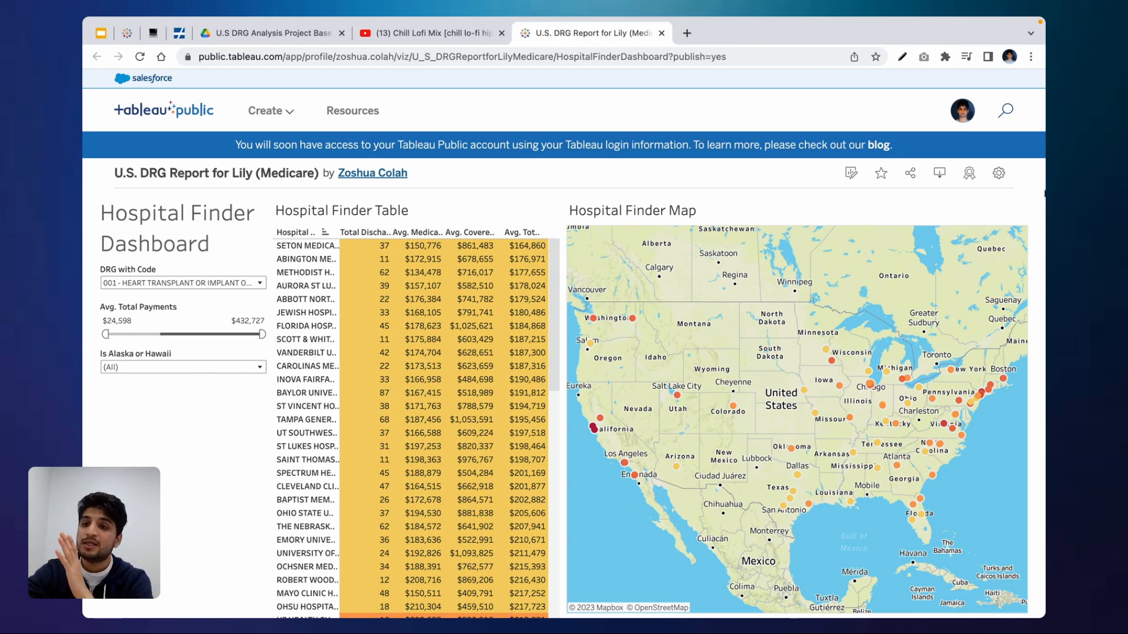
pyautogui.click(998, 176)
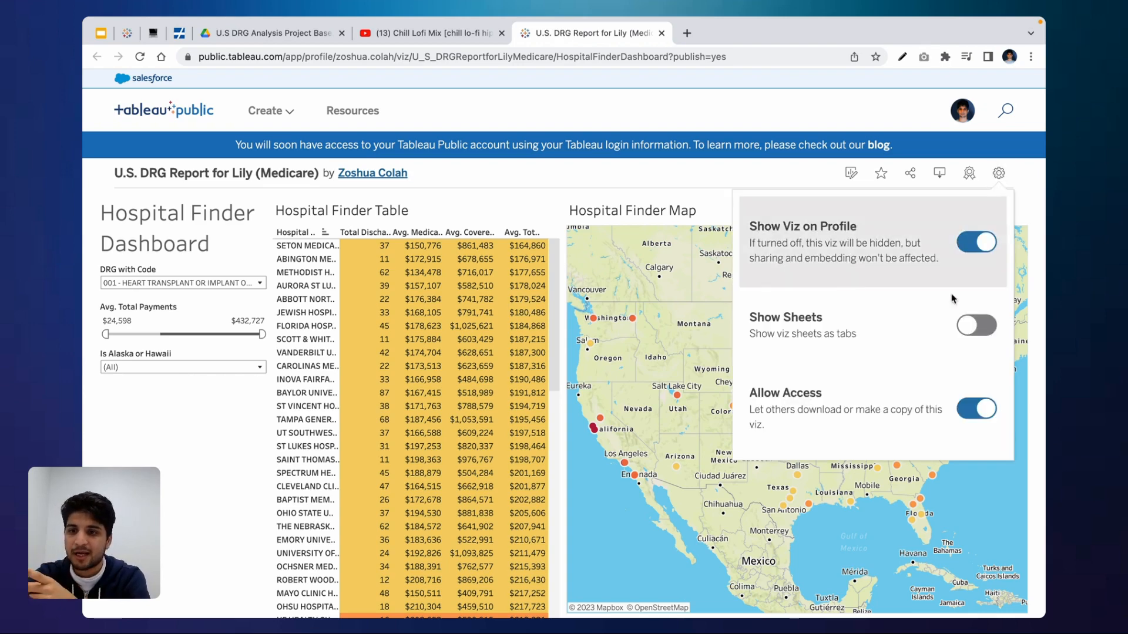
pyautogui.click(975, 327)
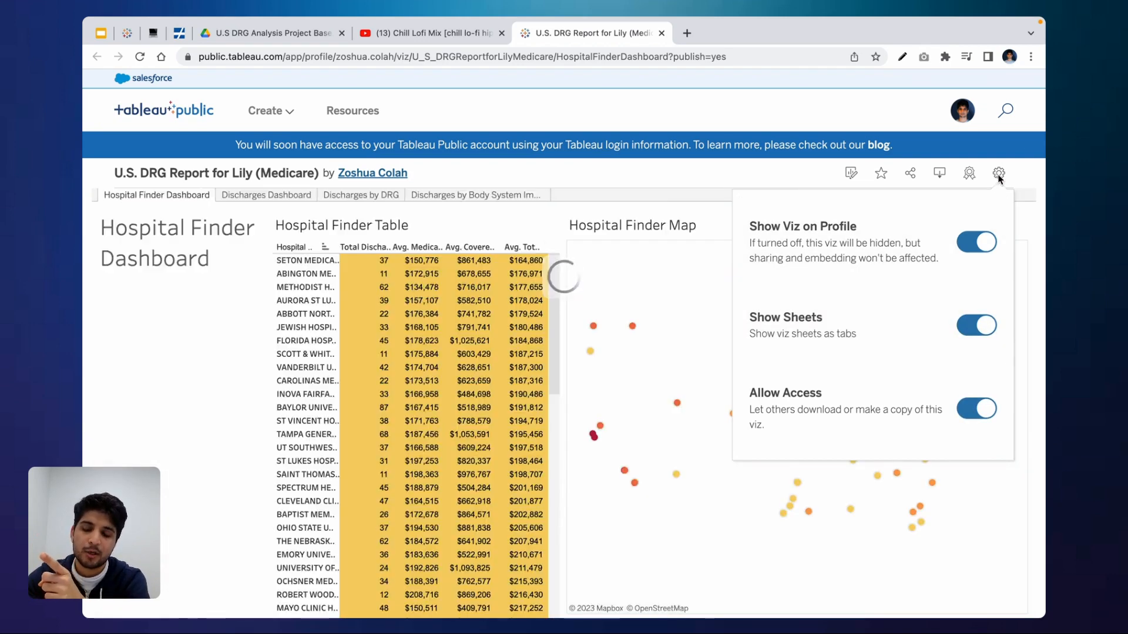
pyautogui.scroll(3, 994, 194)
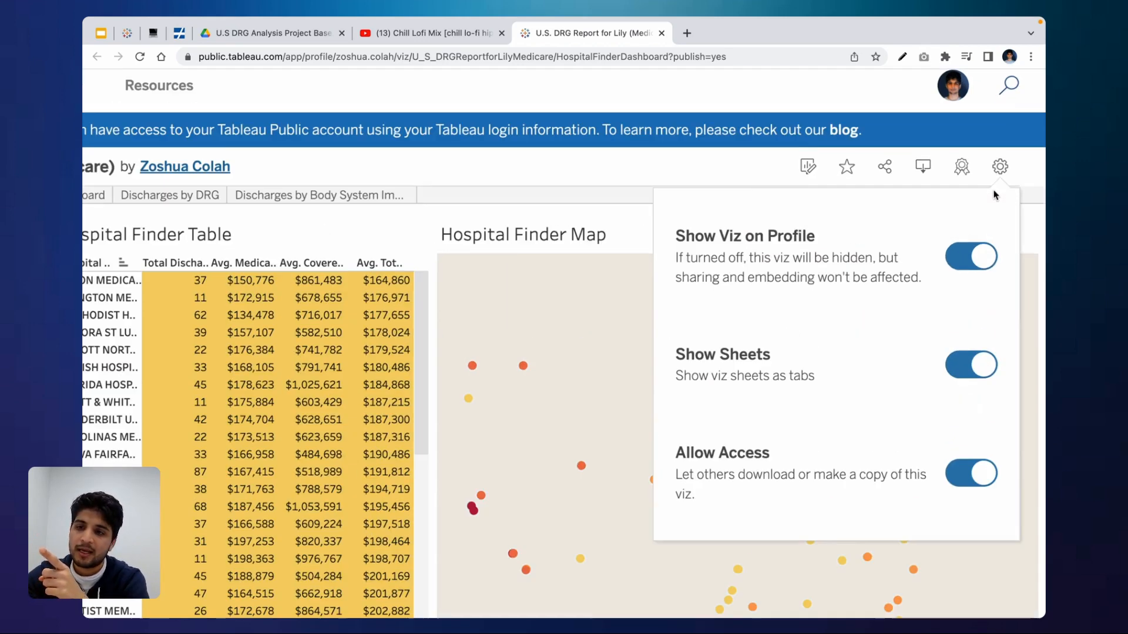
pyautogui.scroll(4, 994, 191)
pyautogui.scroll(-3, 952, 382)
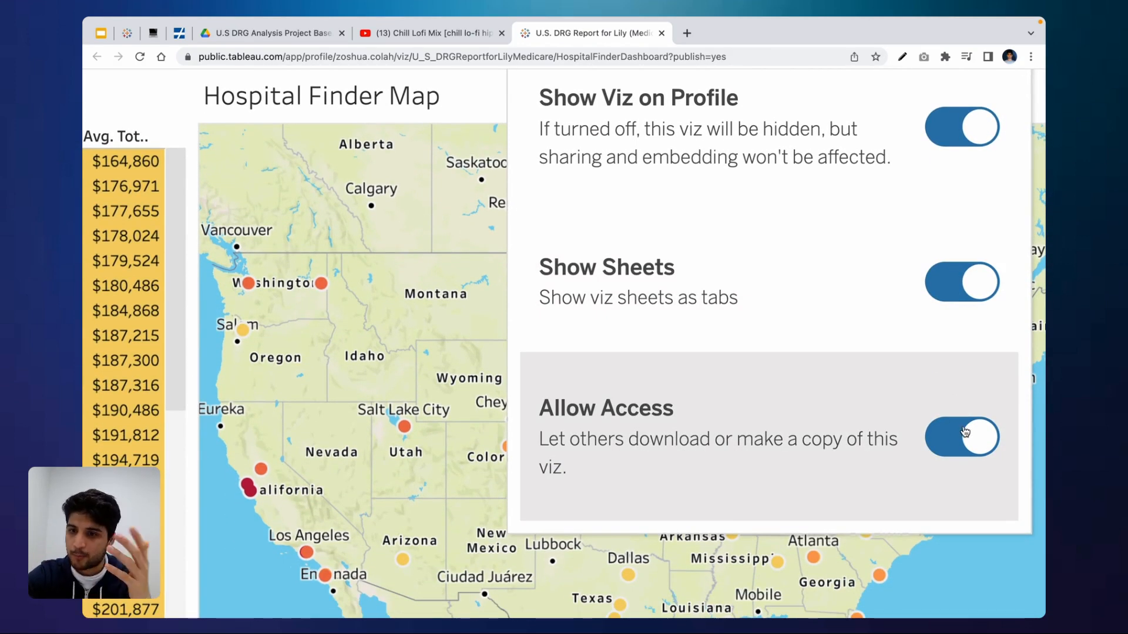
pyautogui.click(965, 434)
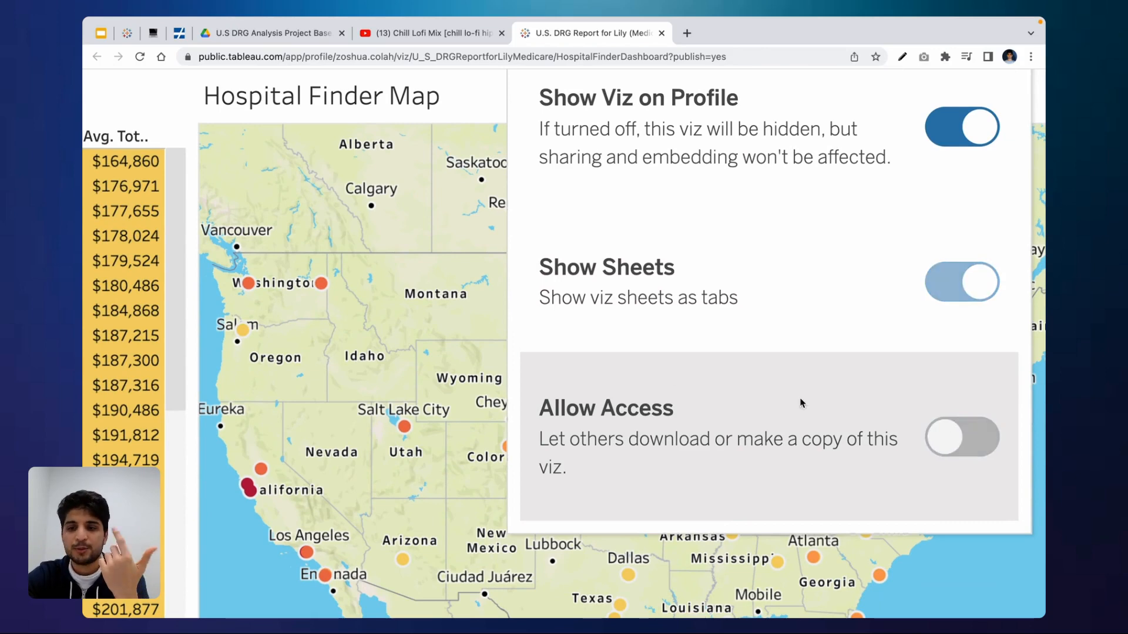
pyautogui.scroll(-5, 386, 358)
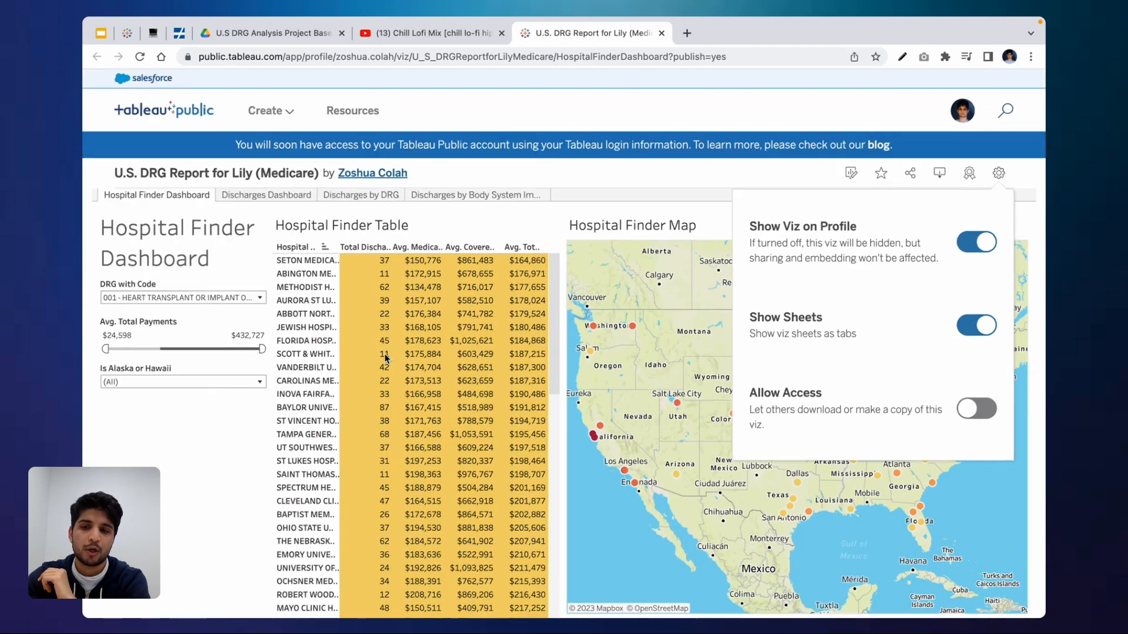
pyautogui.click(83, 248)
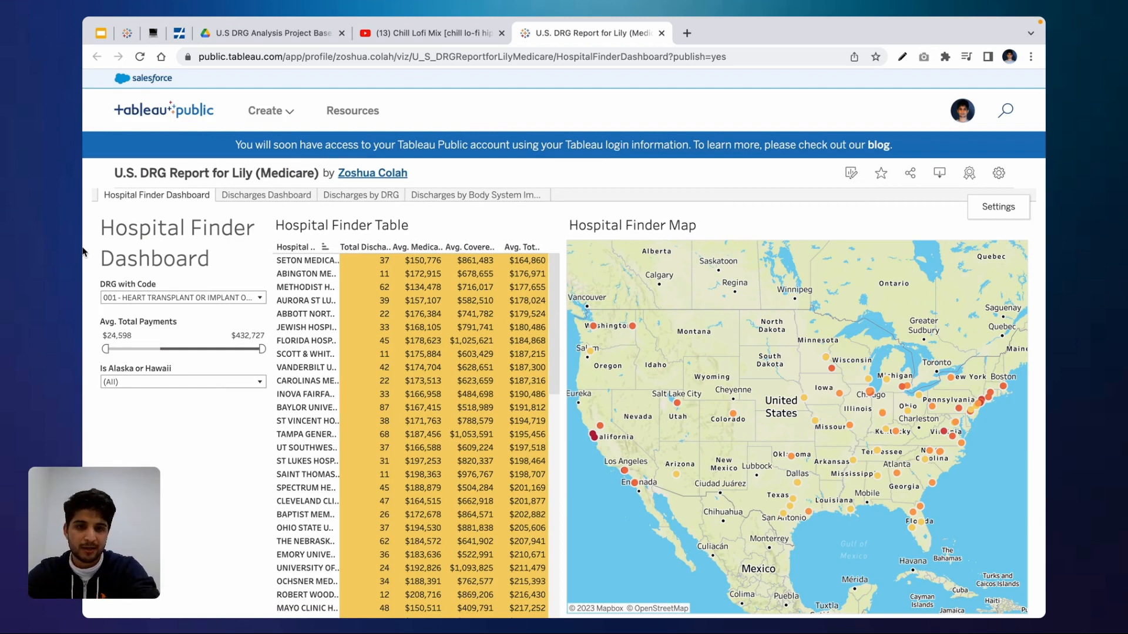
# - Check the published Discharges by DRG sheet and return to the Hospital Finder Dashboard
pyautogui.click(363, 200)
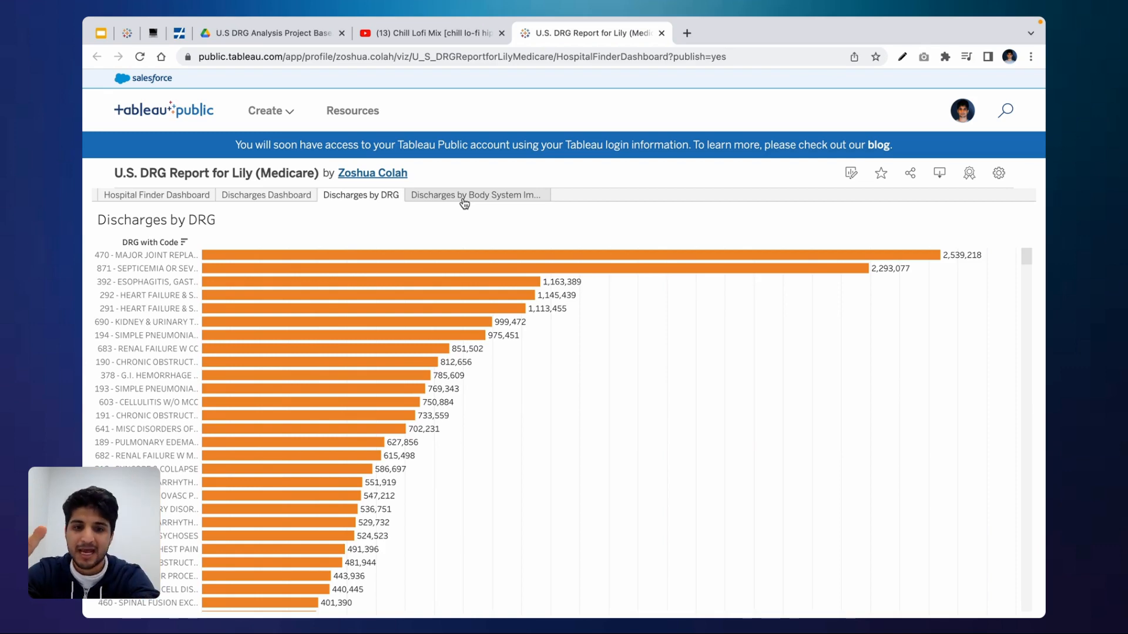
pyautogui.click(154, 195)
# - Switch to the Tableau Geo Analytics Workshop deck in Google Slides, find the Next Steps slide, and present from it
pyautogui.click(100, 39)
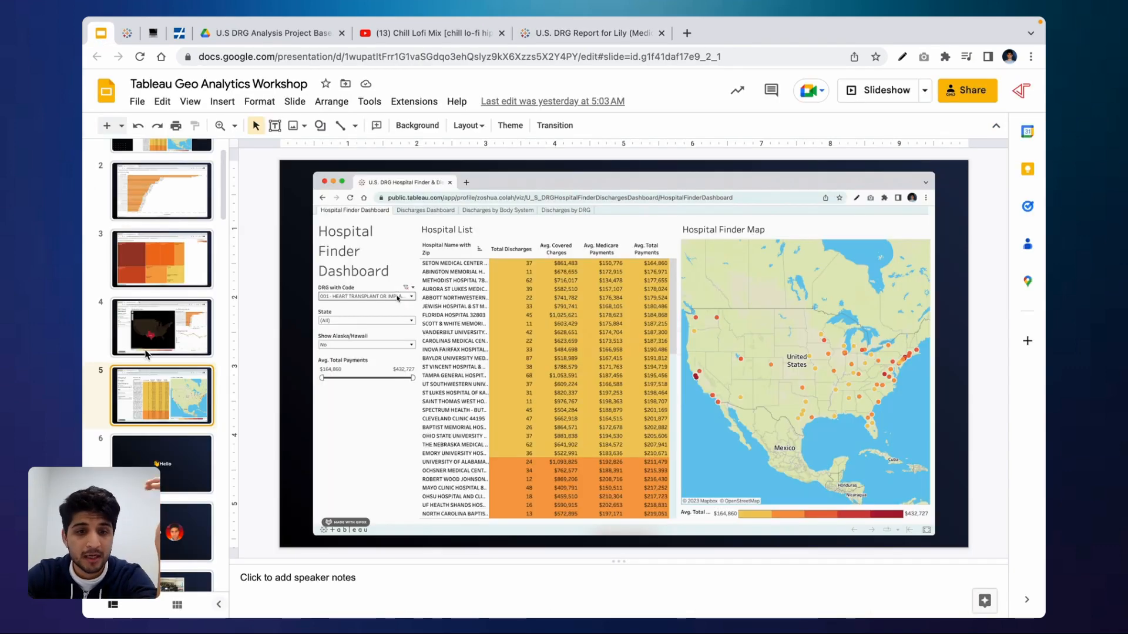
pyautogui.scroll(-8, 146, 355)
pyautogui.scroll(-20, 146, 354)
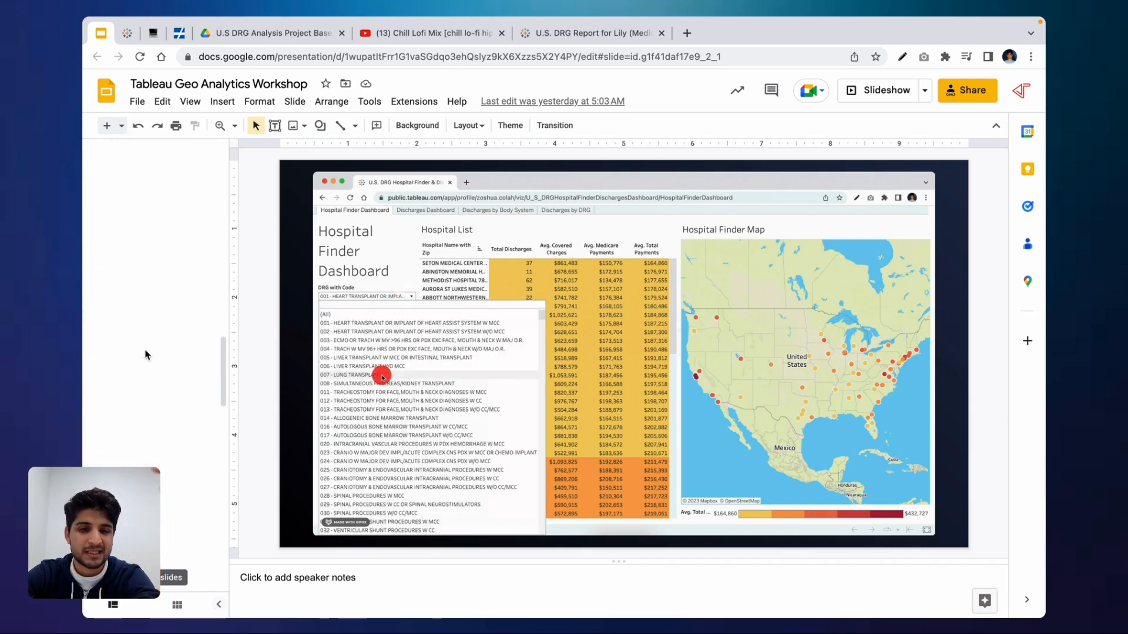
pyautogui.scroll(3, 151, 374)
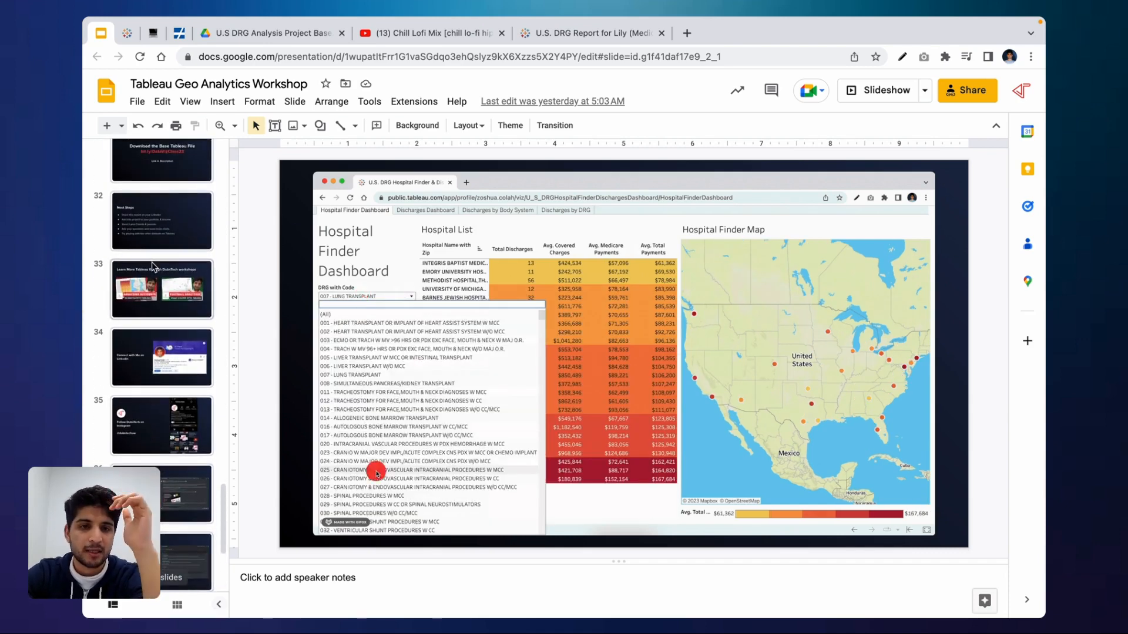
pyautogui.click(147, 286)
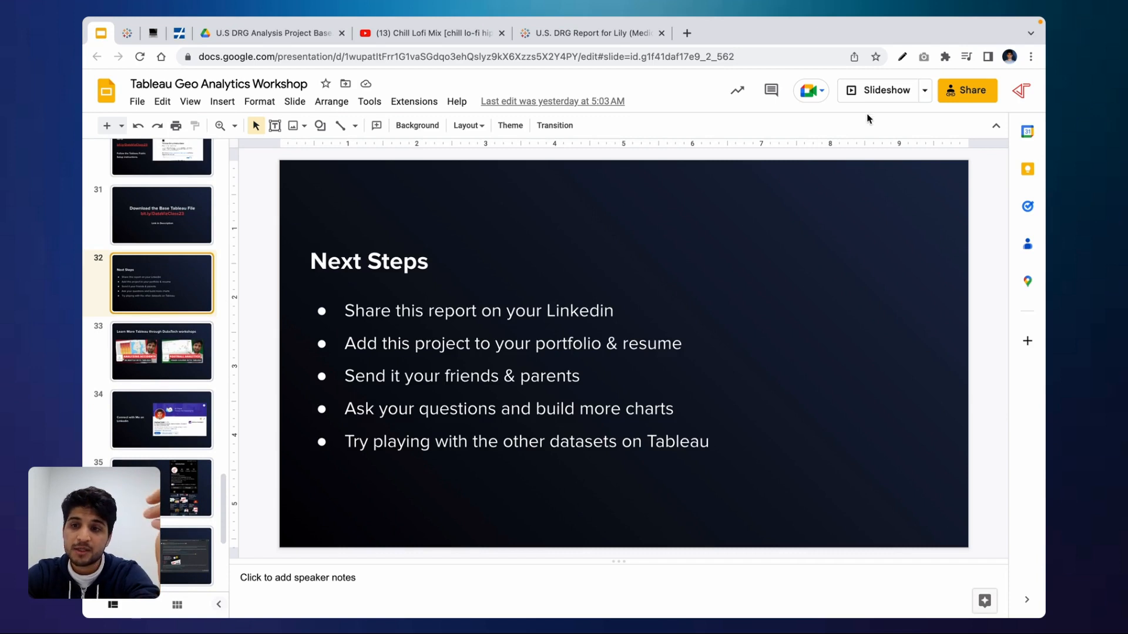
pyautogui.click(887, 91)
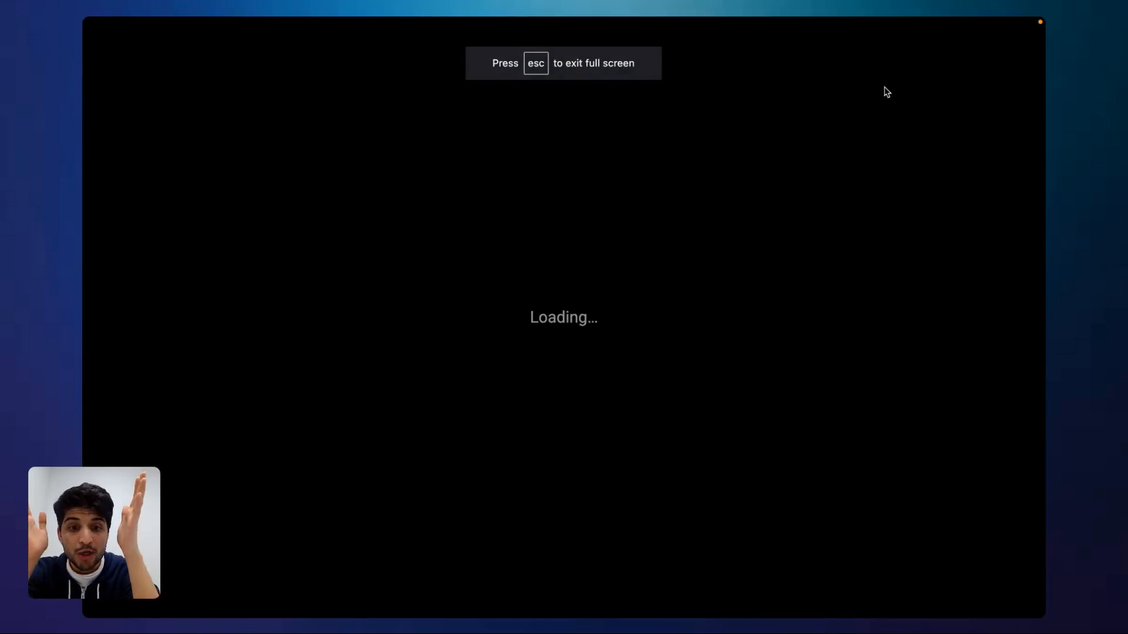